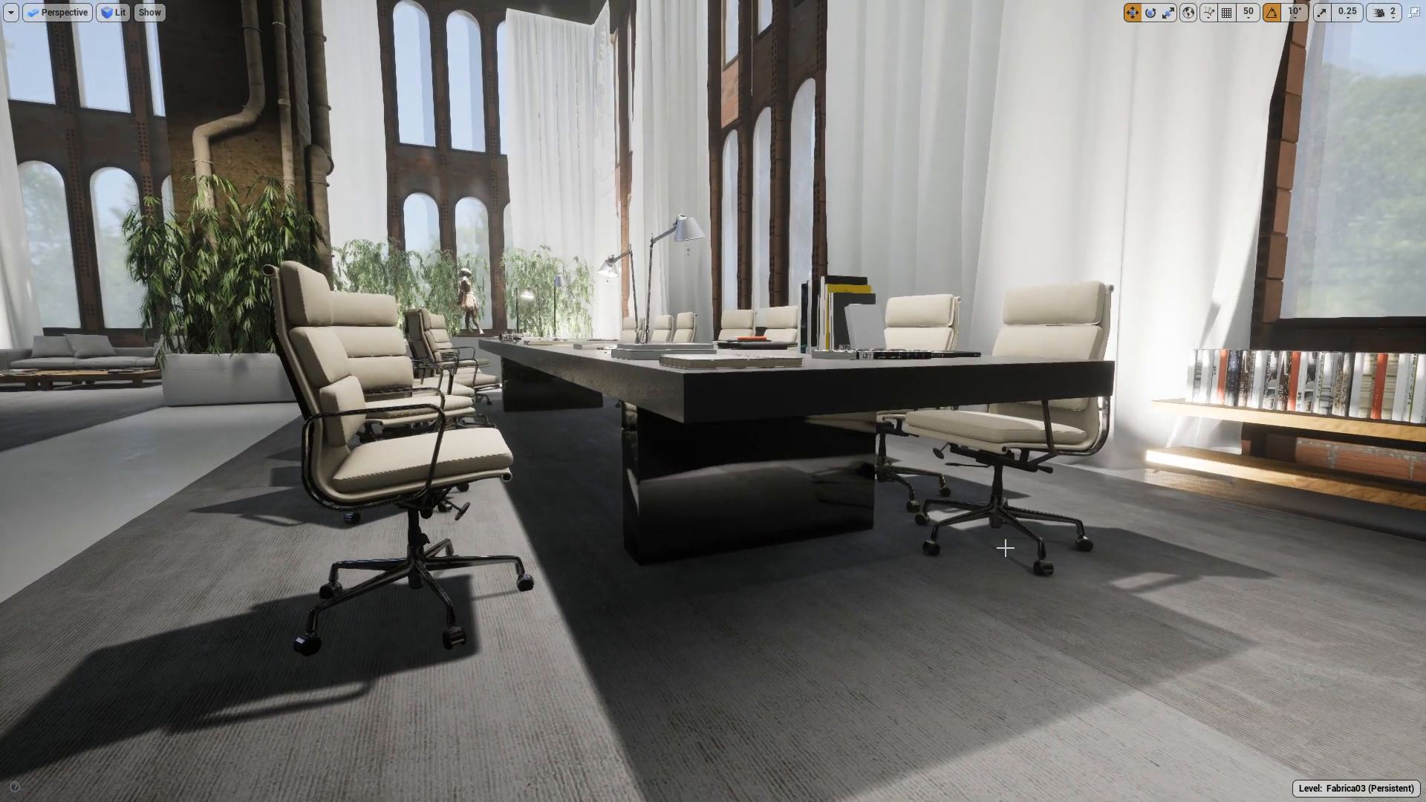
Try raising the nearest office chair at the end of the table slightly off the carpet, and undo the move.
{"action": "right_click_drag", "start_coordinate": [430, 630], "coordinate": [344, 649]}
{"action": "key", "text": "w"}
{"action": "right_click_drag", "start_coordinate": [677, 587], "coordinate": [677, 593]}
{"action": "key", "text": "w"}
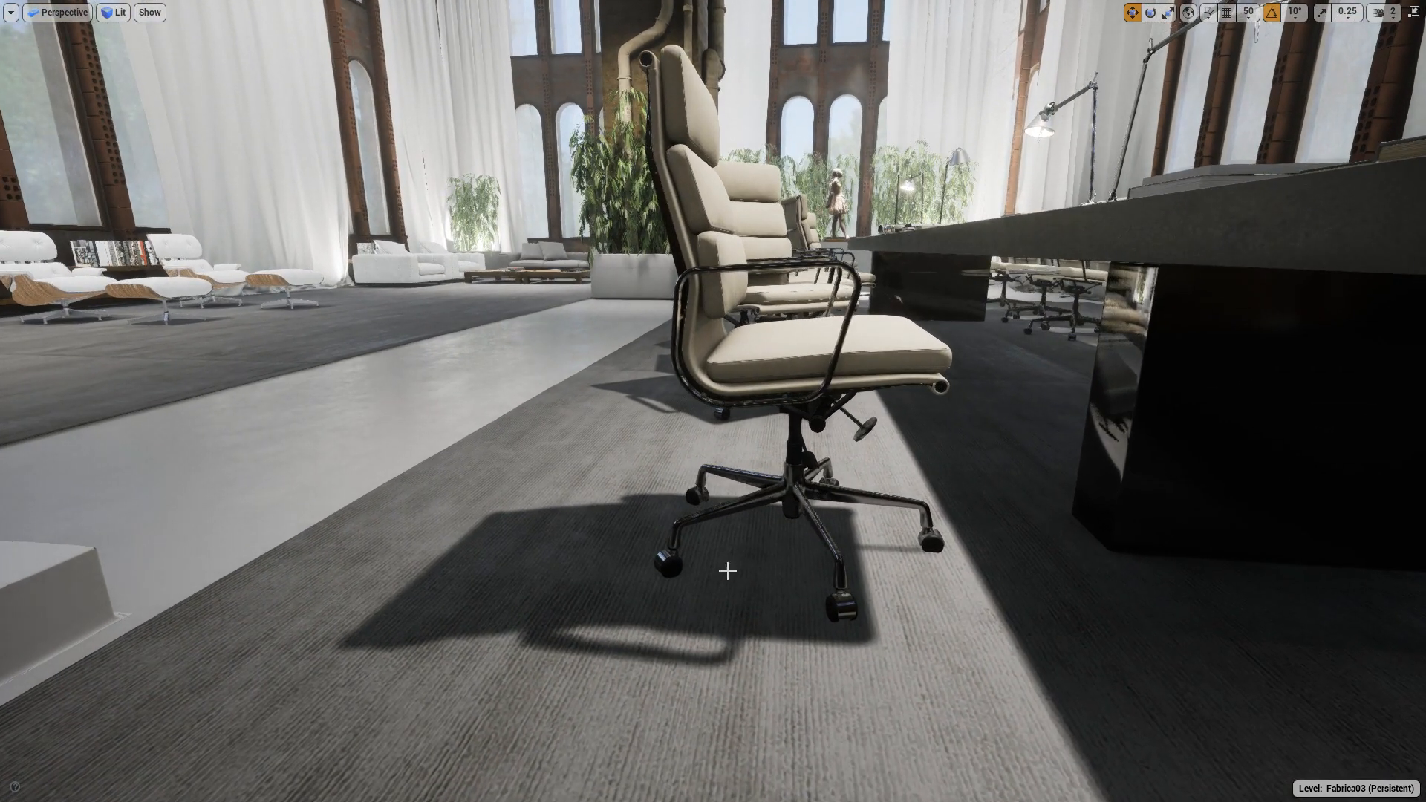
{"action": "right_click_drag", "start_coordinate": [811, 577], "coordinate": [882, 571]}
{"action": "key", "text": "a"}
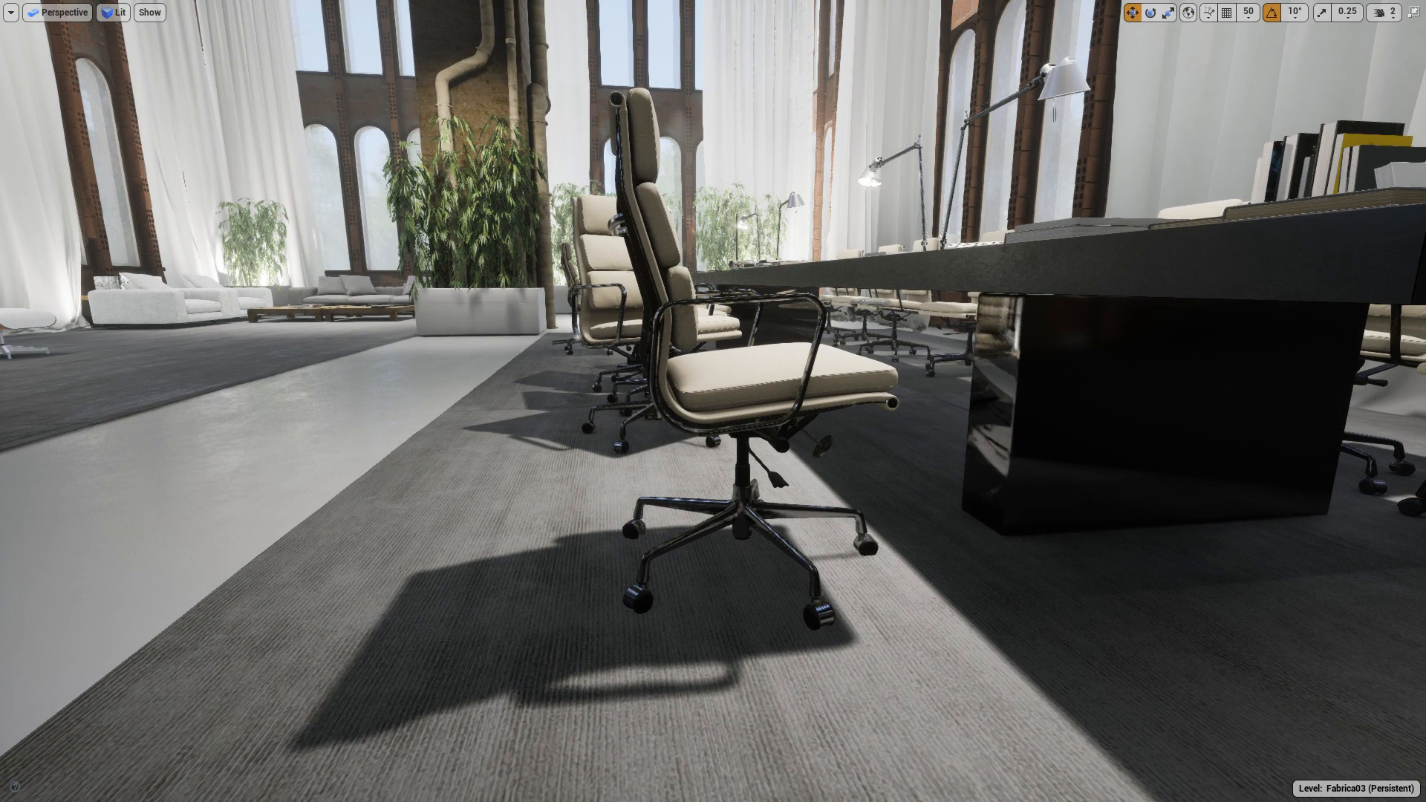
{"action": "mouse_move", "coordinate": [982, 560]}
{"action": "right_mouse_down"}
{"action": "mouse_move", "coordinate": [1030, 546]}
{"action": "mouse_move", "coordinate": [992, 562]}
{"action": "right_mouse_up"}
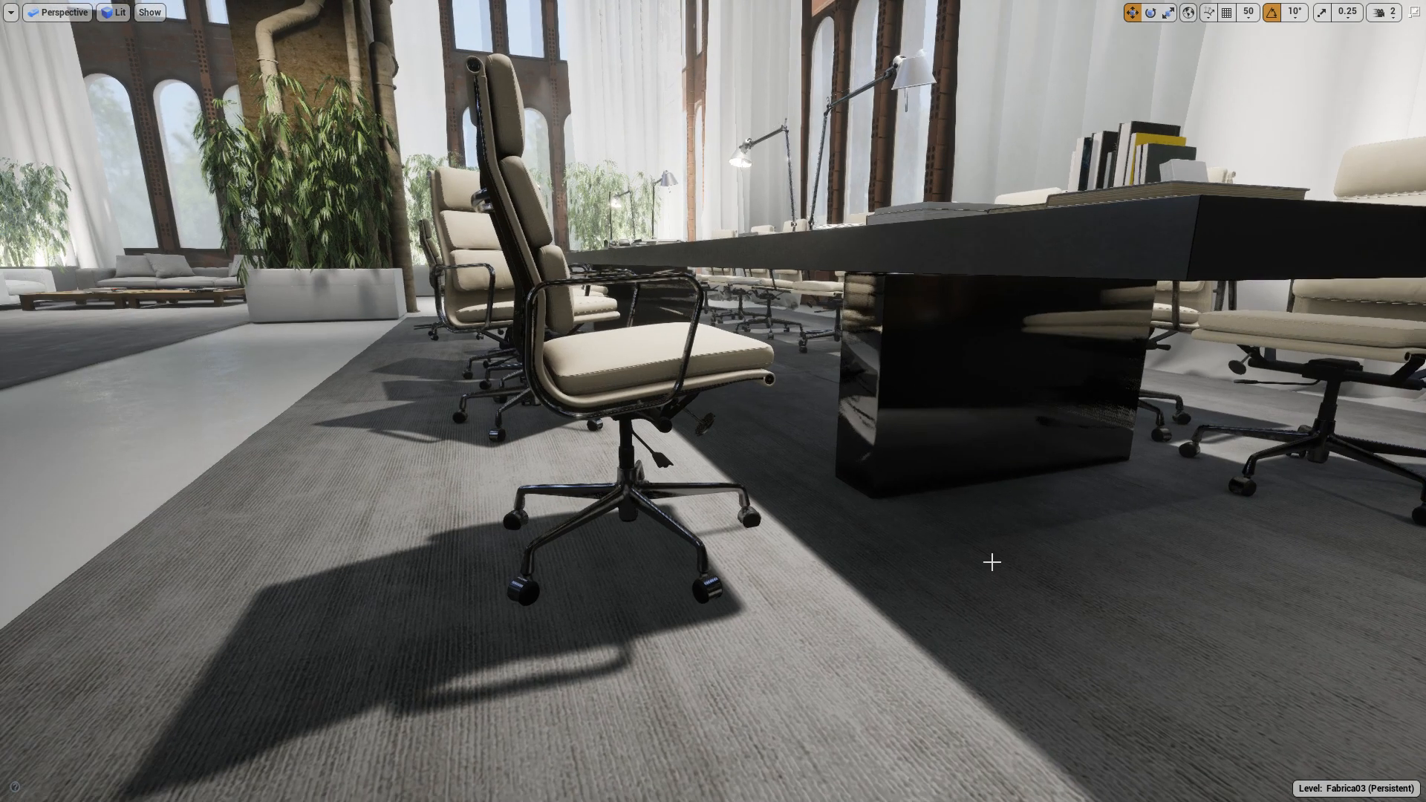
{"action": "left_click", "coordinate": [650, 380]}
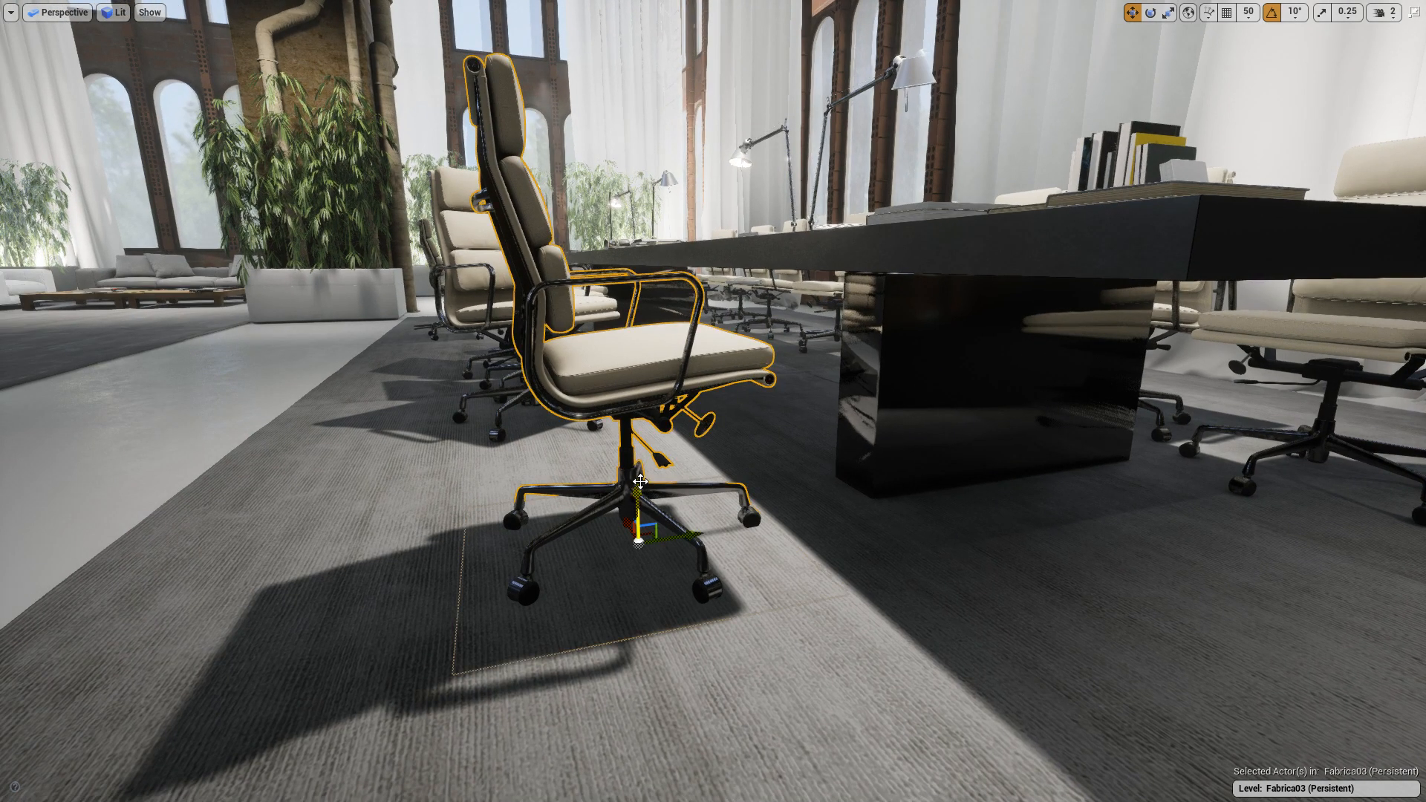
{"action": "left_click_drag", "start_coordinate": [637, 496], "coordinate": [637, 487]}
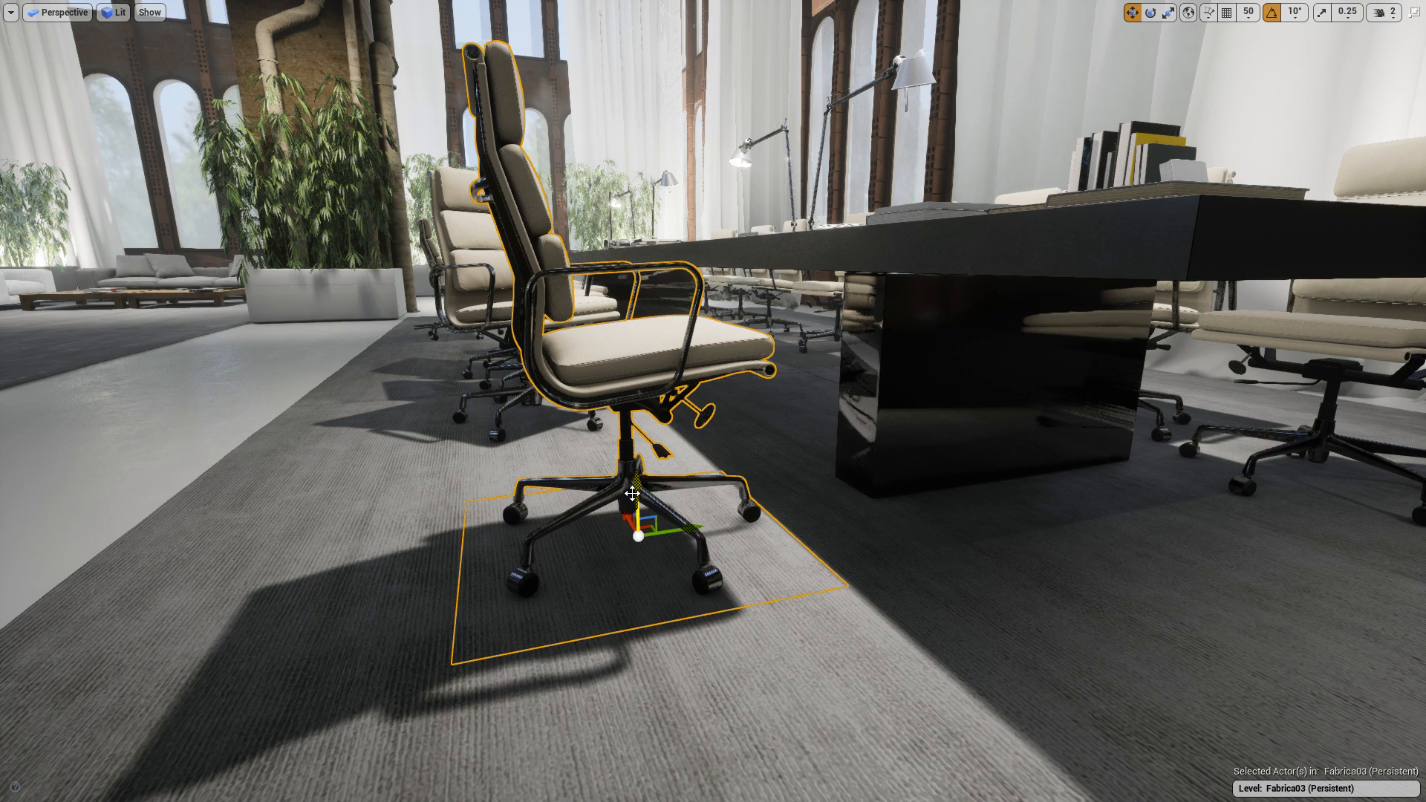
{"action": "key", "text": "ctrl+z"}
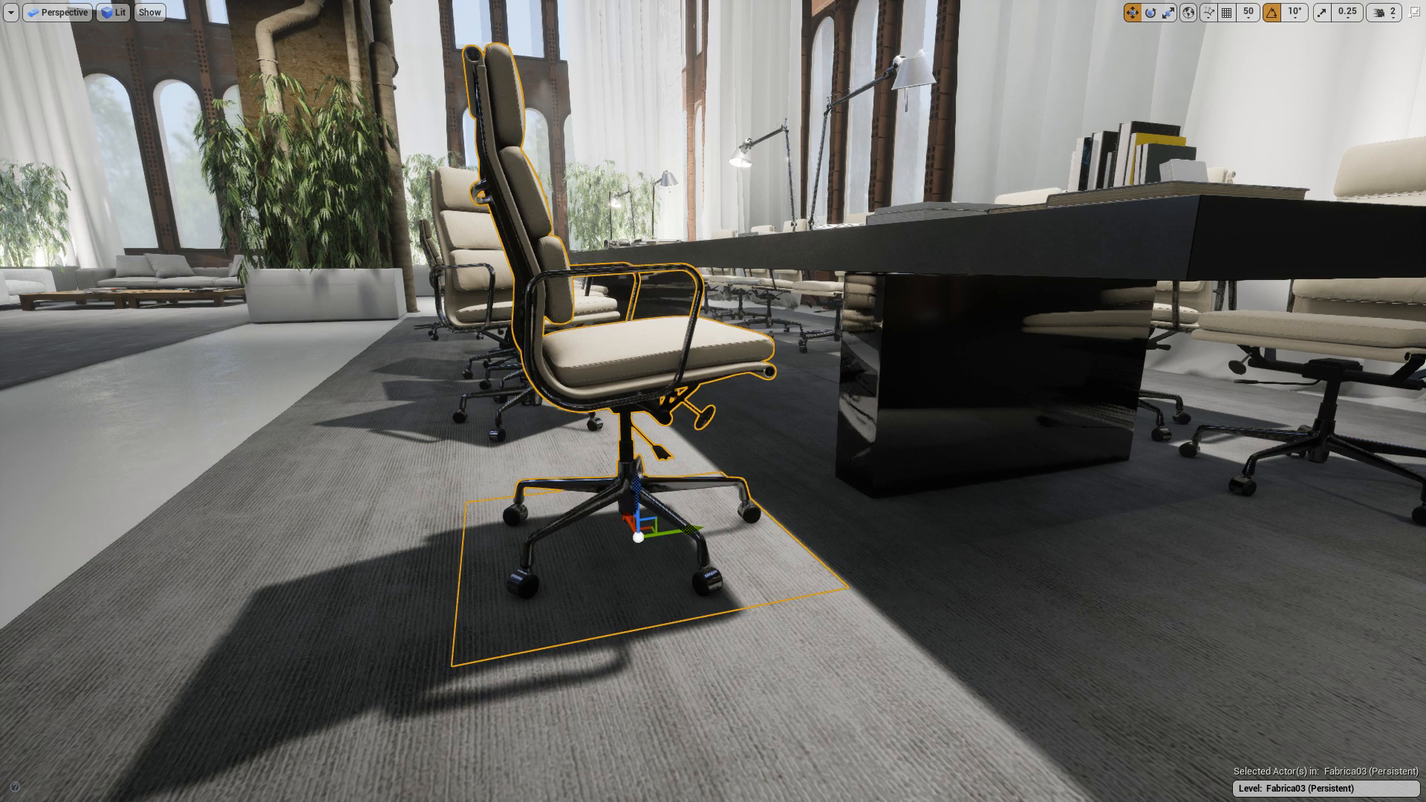
Rotate the selected office chair about 20 degrees around its vertical axis and deselect it.
{"action": "right_click_drag", "start_coordinate": [878, 579], "coordinate": [917, 579]}
{"action": "key", "text": "e"}
{"action": "left_click_drag", "start_coordinate": [584, 580], "coordinate": [553, 577]}
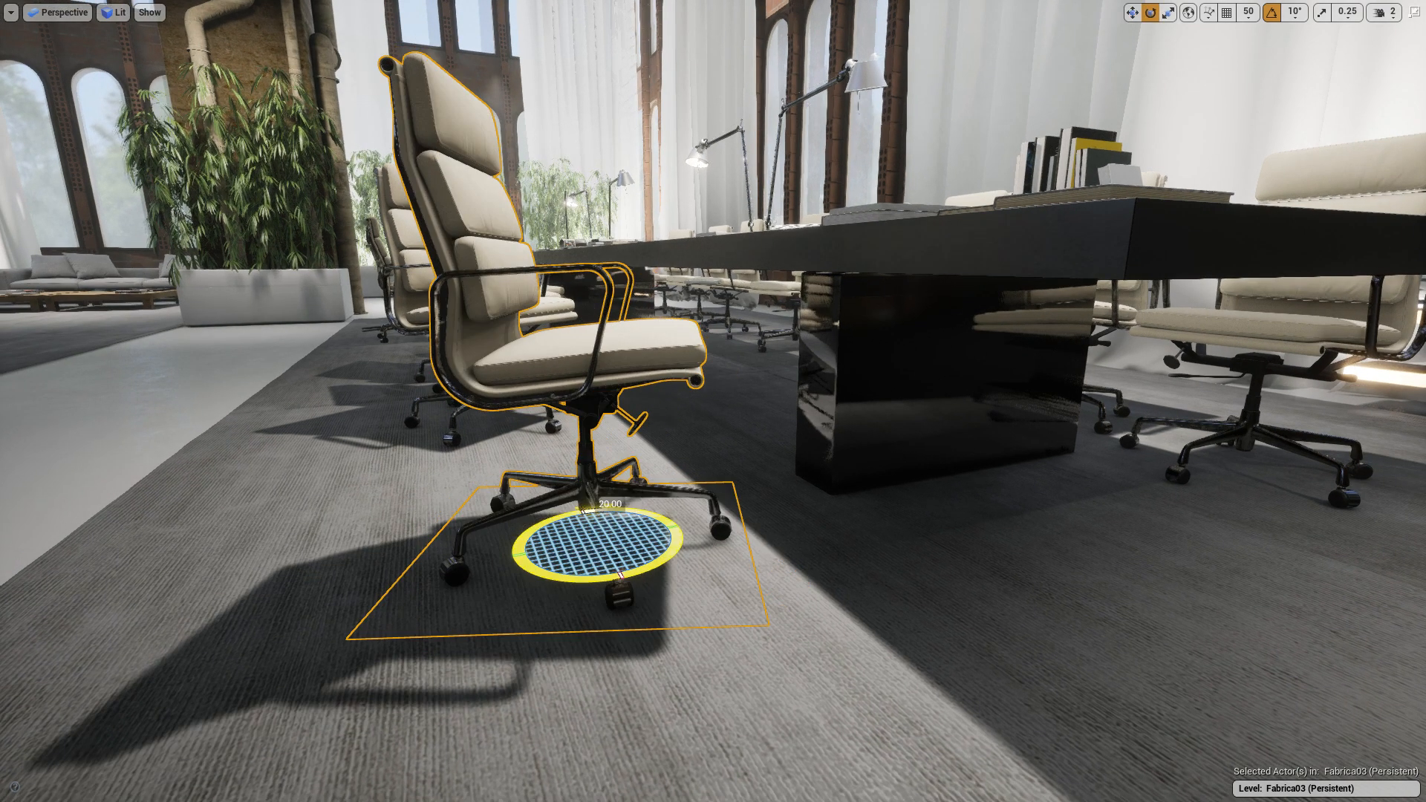
{"action": "key", "text": "Escape"}
{"action": "left_click_drag", "start_coordinate": [853, 601], "coordinate": [825, 628], "text": "alt"}
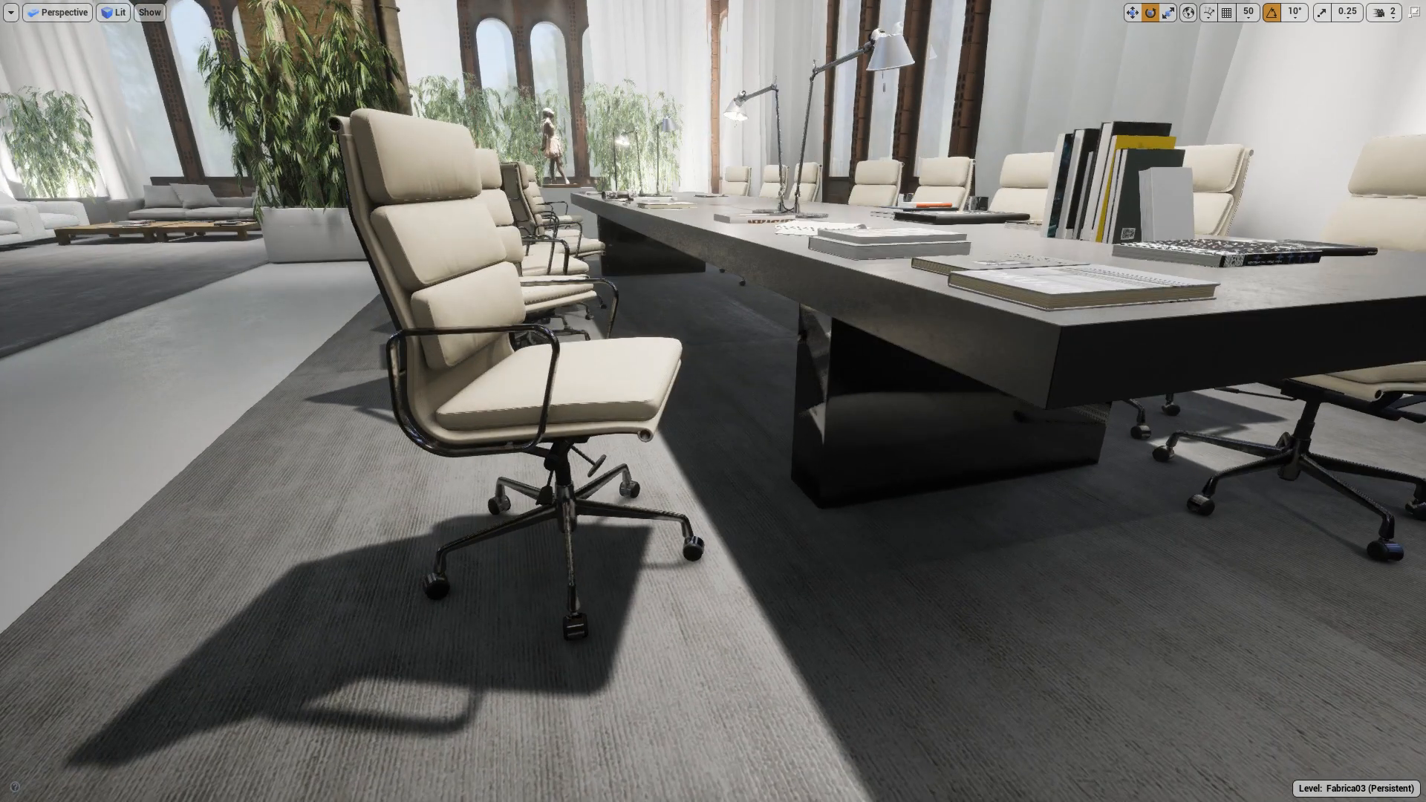
Move the nearest office chair away from the table onto the white floor strip, and deselect it.
{"action": "left_click", "coordinate": [550, 387]}
{"action": "key", "text": "space"}
{"action": "key", "text": "space"}
{"action": "left_click_drag", "start_coordinate": [637, 544], "coordinate": [567, 562]}
{"action": "right_click_drag", "start_coordinate": [811, 392], "coordinate": [772, 555]}
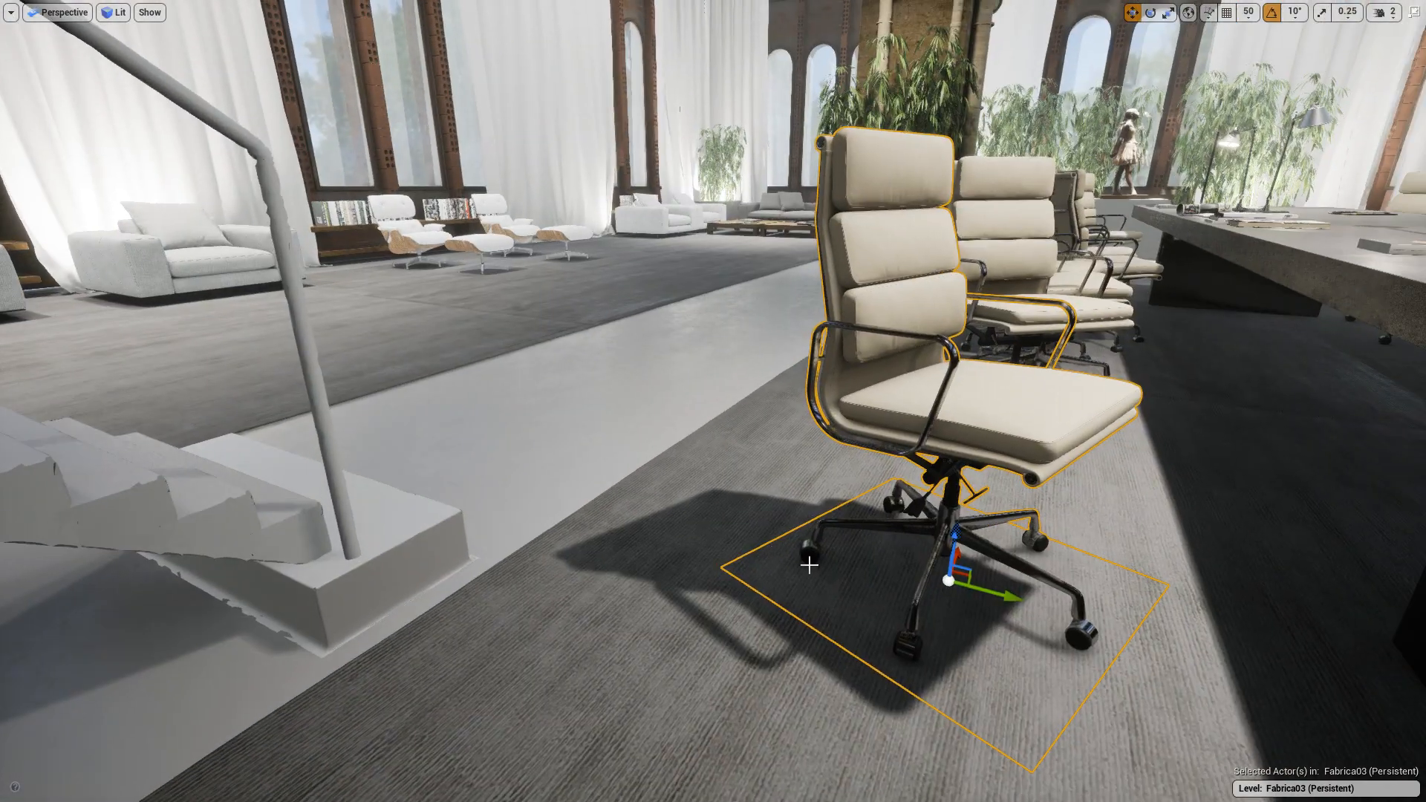
{"action": "left_click_drag", "start_coordinate": [960, 575], "coordinate": [638, 403]}
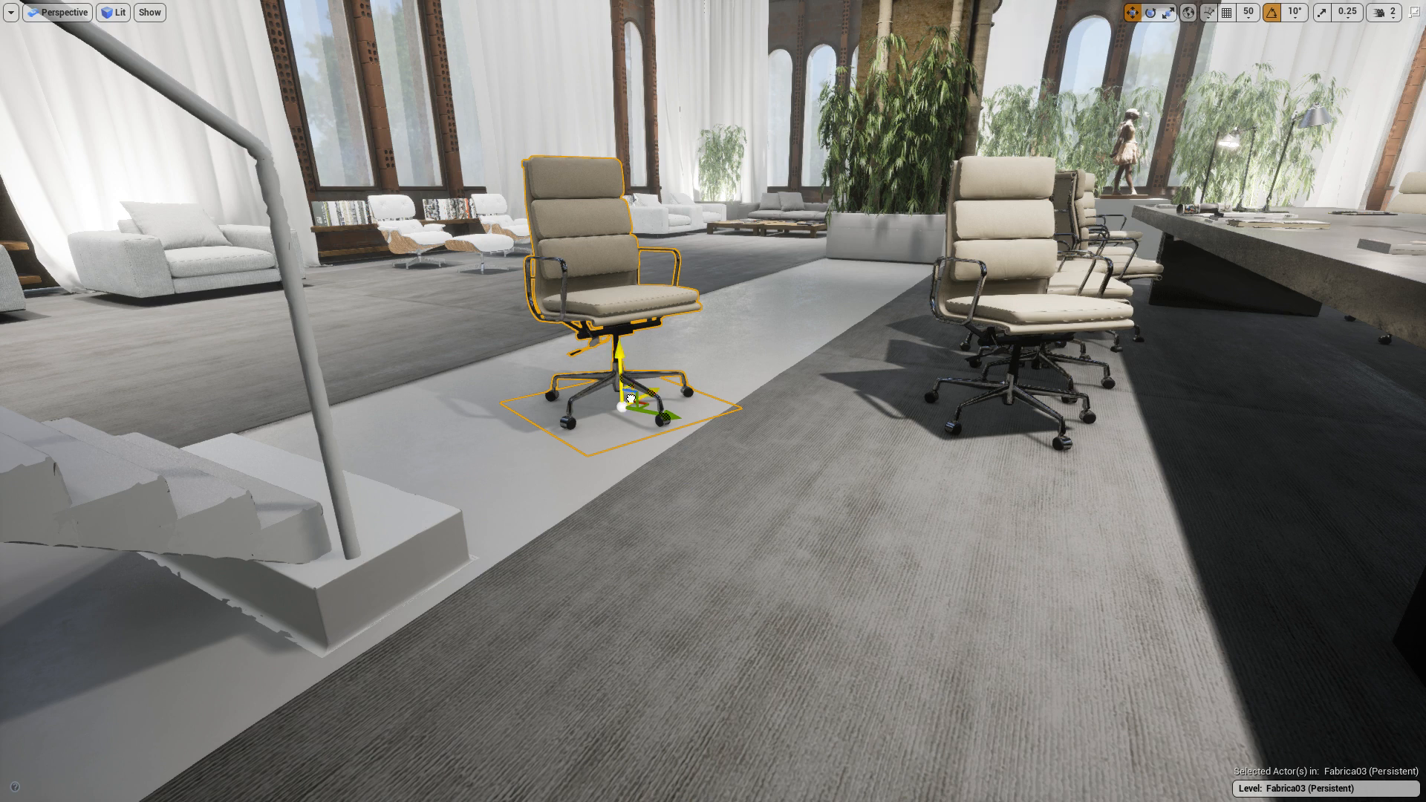
{"action": "right_click_drag", "start_coordinate": [643, 398], "coordinate": [647, 349]}
{"action": "mouse_move", "coordinate": [616, 411]}
{"action": "left_mouse_down"}
{"action": "mouse_move", "coordinate": [616, 375]}
{"action": "mouse_move", "coordinate": [619, 404]}
{"action": "left_mouse_up"}
{"action": "right_click_drag", "start_coordinate": [525, 497], "coordinate": [646, 547]}
{"action": "right_click_drag", "start_coordinate": [525, 548], "coordinate": [599, 518]}
{"action": "key", "text": "Escape"}
Examine the base, casters and seat of the chair on the white floor strip up close.
{"action": "right_click_drag", "start_coordinate": [815, 543], "coordinate": [1032, 520]}
{"action": "right_click_drag", "start_coordinate": [812, 475], "coordinate": [724, 620]}
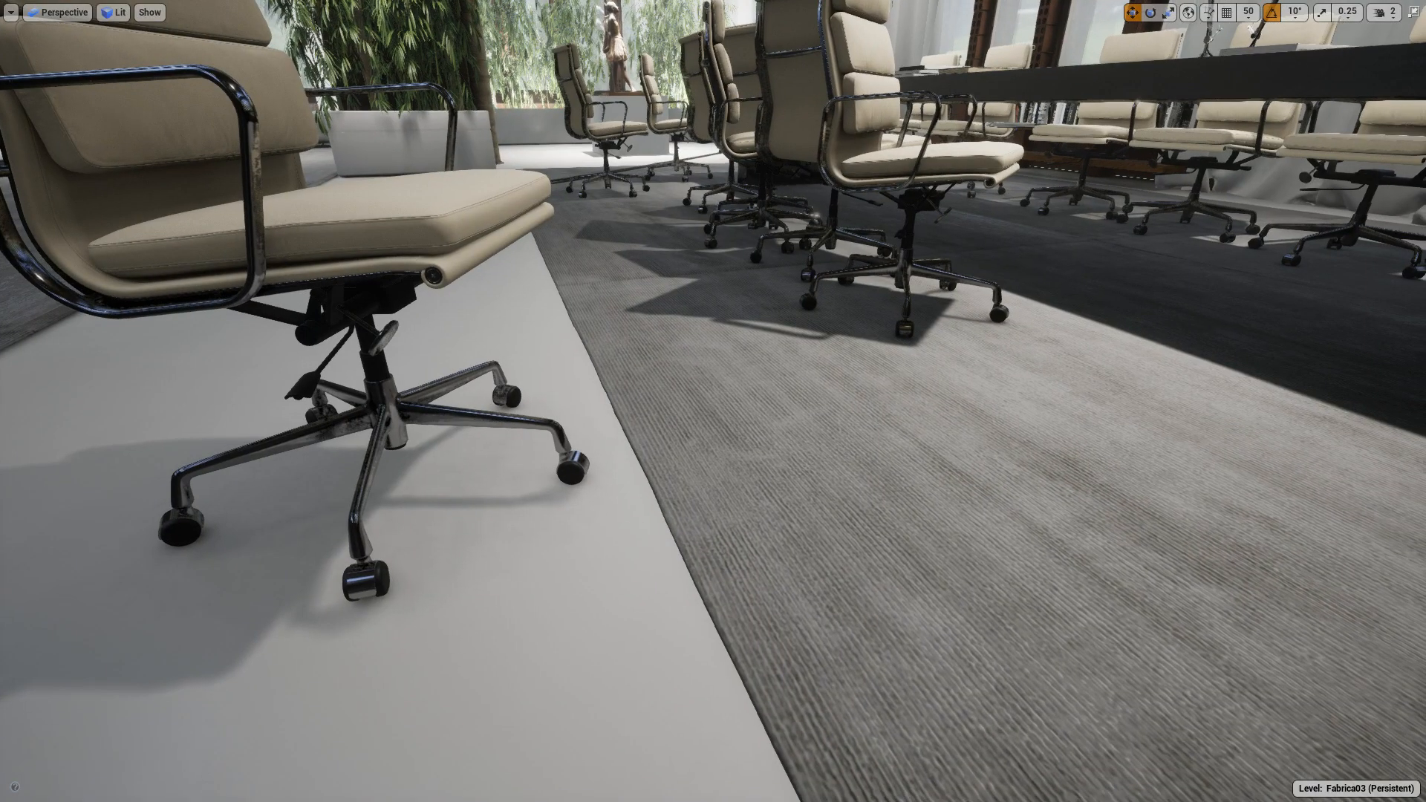
{"action": "right_click_drag", "start_coordinate": [673, 504], "coordinate": [869, 728]}
{"action": "key", "text": "a"}
{"action": "right_click_drag", "start_coordinate": [761, 296], "coordinate": [877, 441]}
{"action": "key", "text": "d"}
{"action": "key", "text": "a"}
{"action": "key", "text": "e"}
{"action": "key", "text": "w"}
{"action": "key", "text": "e"}
{"action": "key", "text": "s"}
{"action": "key", "text": "d"}
{"action": "key", "text": "w"}
{"action": "key", "text": "q"}
{"action": "key", "text": "w"}
{"action": "key", "text": "q"}
{"action": "key", "text": "w"}
{"action": "key", "text": "a"}
Examine the same chair's backrest cushions, side frame and armrest up close.
{"action": "middle_click_drag", "start_coordinate": [655, 442], "coordinate": [672, 458]}
{"action": "key", "text": "a"}
{"action": "right_click_drag", "start_coordinate": [672, 458], "coordinate": [805, 427]}
{"action": "key", "text": "w"}
{"action": "right_click_drag", "start_coordinate": [591, 337], "coordinate": [621, 310]}
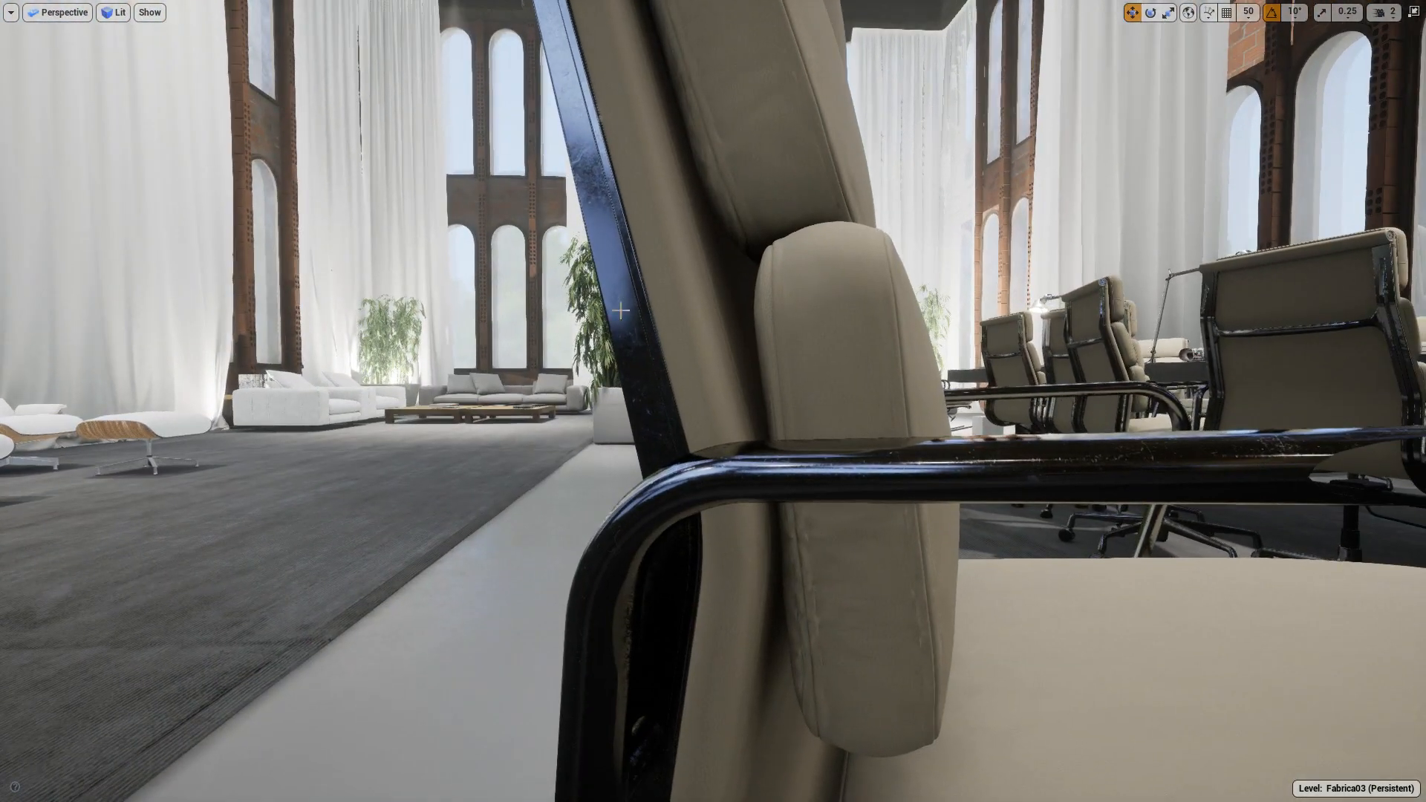
{"action": "middle_click_drag", "start_coordinate": [621, 311], "coordinate": [621, 239]}
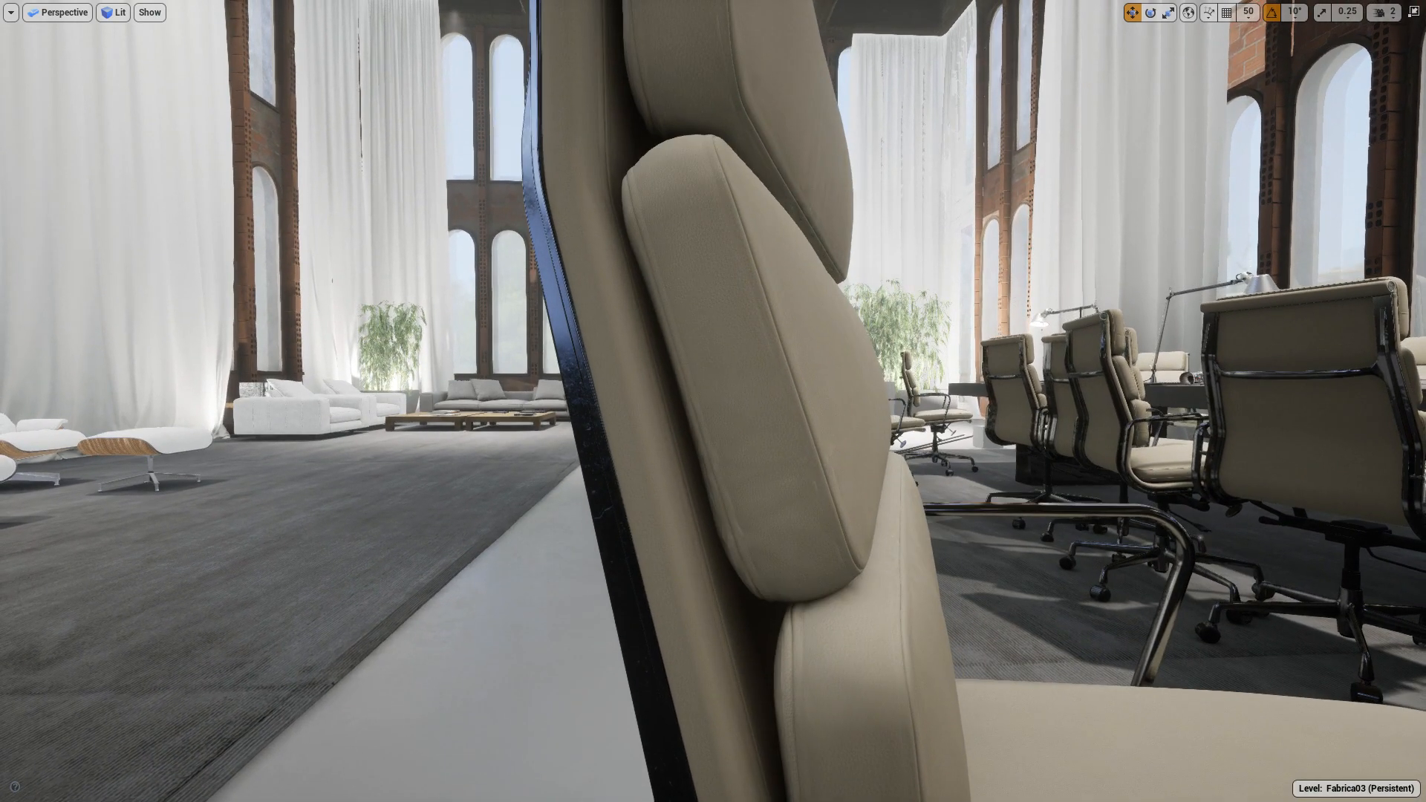
{"action": "right_click_drag", "start_coordinate": [694, 173], "coordinate": [658, 301]}
{"action": "key", "text": "d"}
{"action": "right_click_drag", "start_coordinate": [771, 585], "coordinate": [736, 558]}
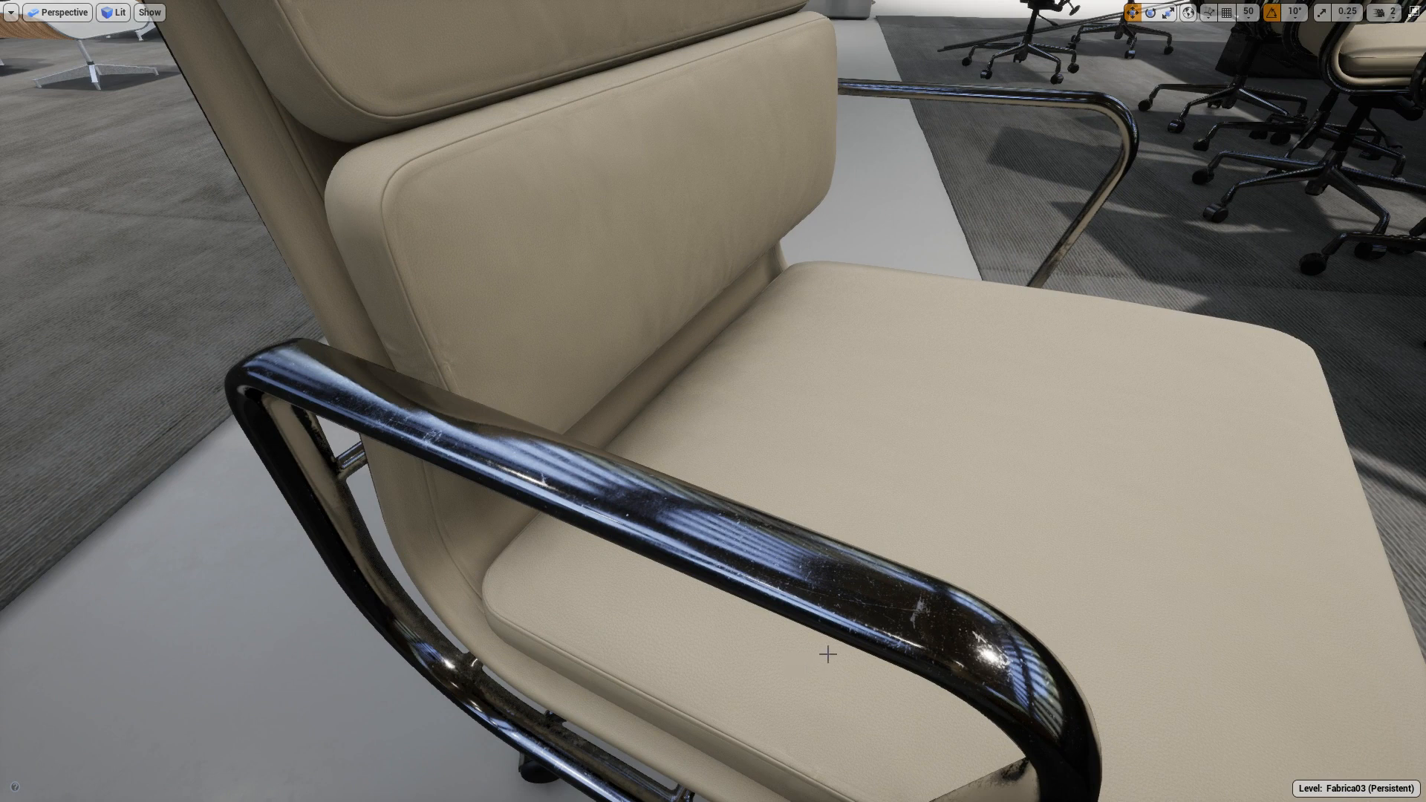
Select the chair on the white floor strip and inspect the reflections on its armrest from several angles.
{"action": "left_click", "coordinate": [966, 544]}
{"action": "key", "text": "f"}
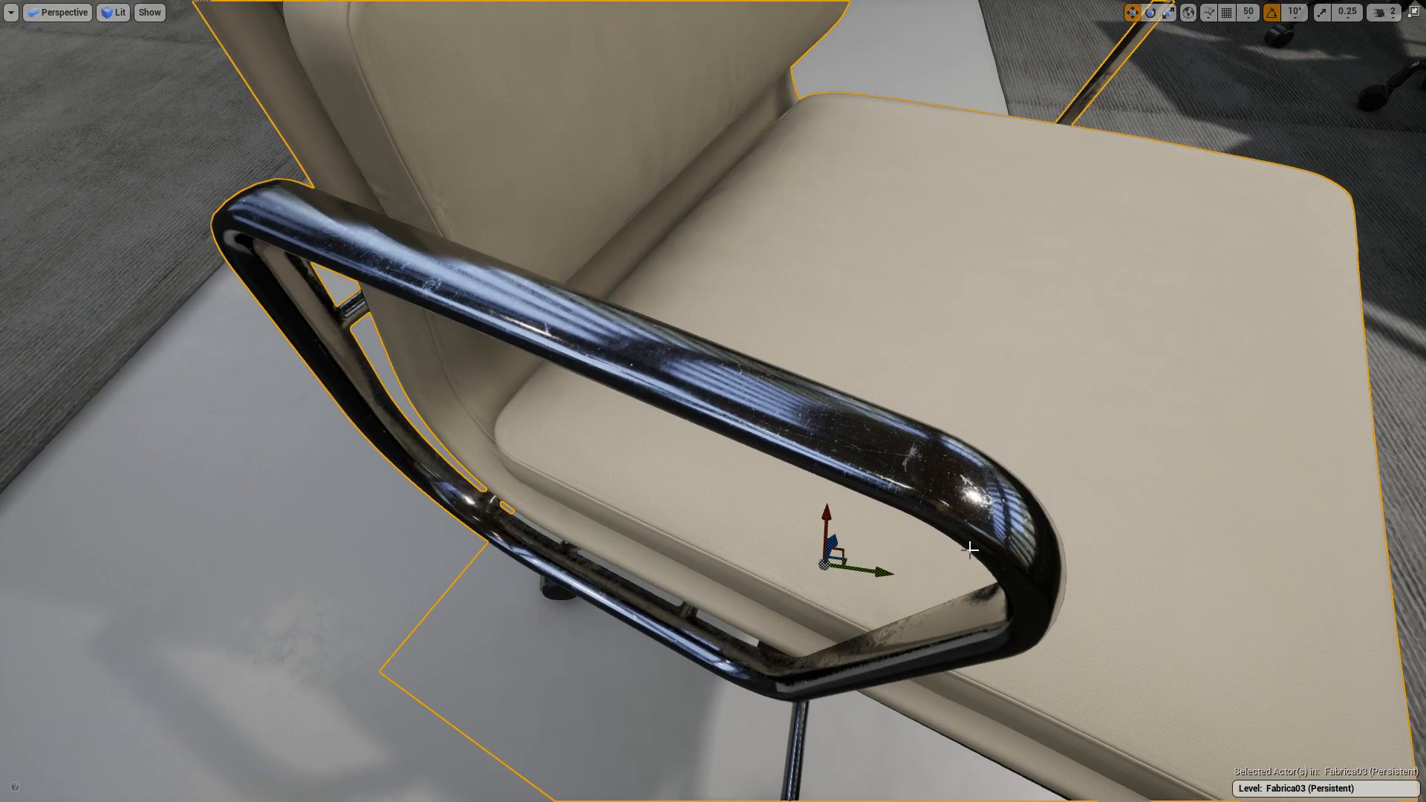
{"action": "left_click_drag", "start_coordinate": [840, 550], "coordinate": [879, 479]}
{"action": "left_click_drag", "start_coordinate": [687, 422], "coordinate": [707, 462], "text": "alt"}
{"action": "left_click_drag", "start_coordinate": [851, 484], "coordinate": [846, 454], "text": "alt"}
Rotate the selected chair around its vertical axis and view its armrest and seat from the new angle.
{"action": "key", "text": "e"}
{"action": "left_click_drag", "start_coordinate": [818, 535], "coordinate": [873, 565], "text": "alt"}
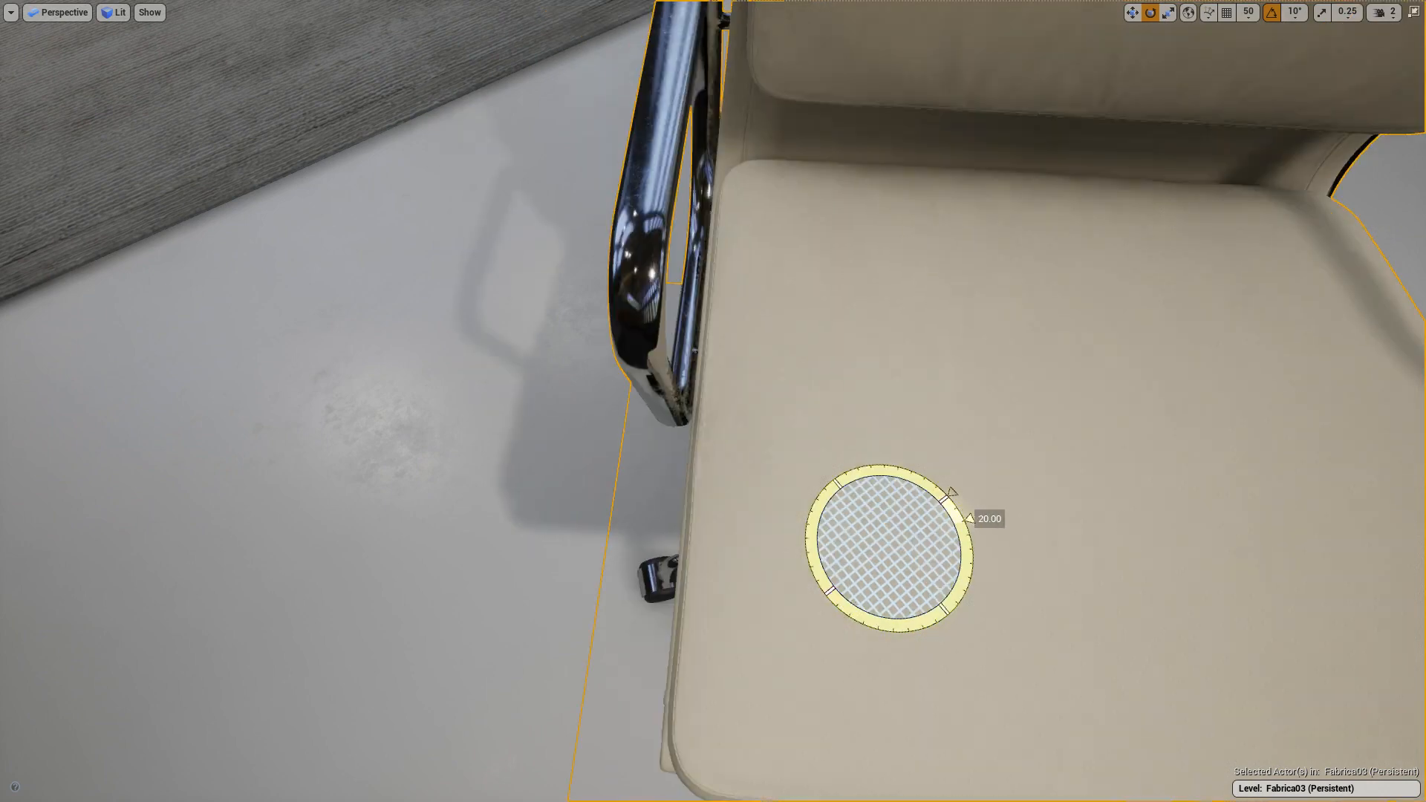
{"action": "mouse_move", "coordinate": [969, 517]}
{"action": "left_mouse_down"}
{"action": "mouse_move", "coordinate": [980, 539]}
{"action": "mouse_move", "coordinate": [958, 483]}
{"action": "mouse_move", "coordinate": [913, 466]}
{"action": "mouse_move", "coordinate": [947, 490]}
{"action": "mouse_move", "coordinate": [958, 564]}
{"action": "mouse_move", "coordinate": [1002, 490]}
{"action": "left_mouse_up"}
{"action": "key", "text": "r"}
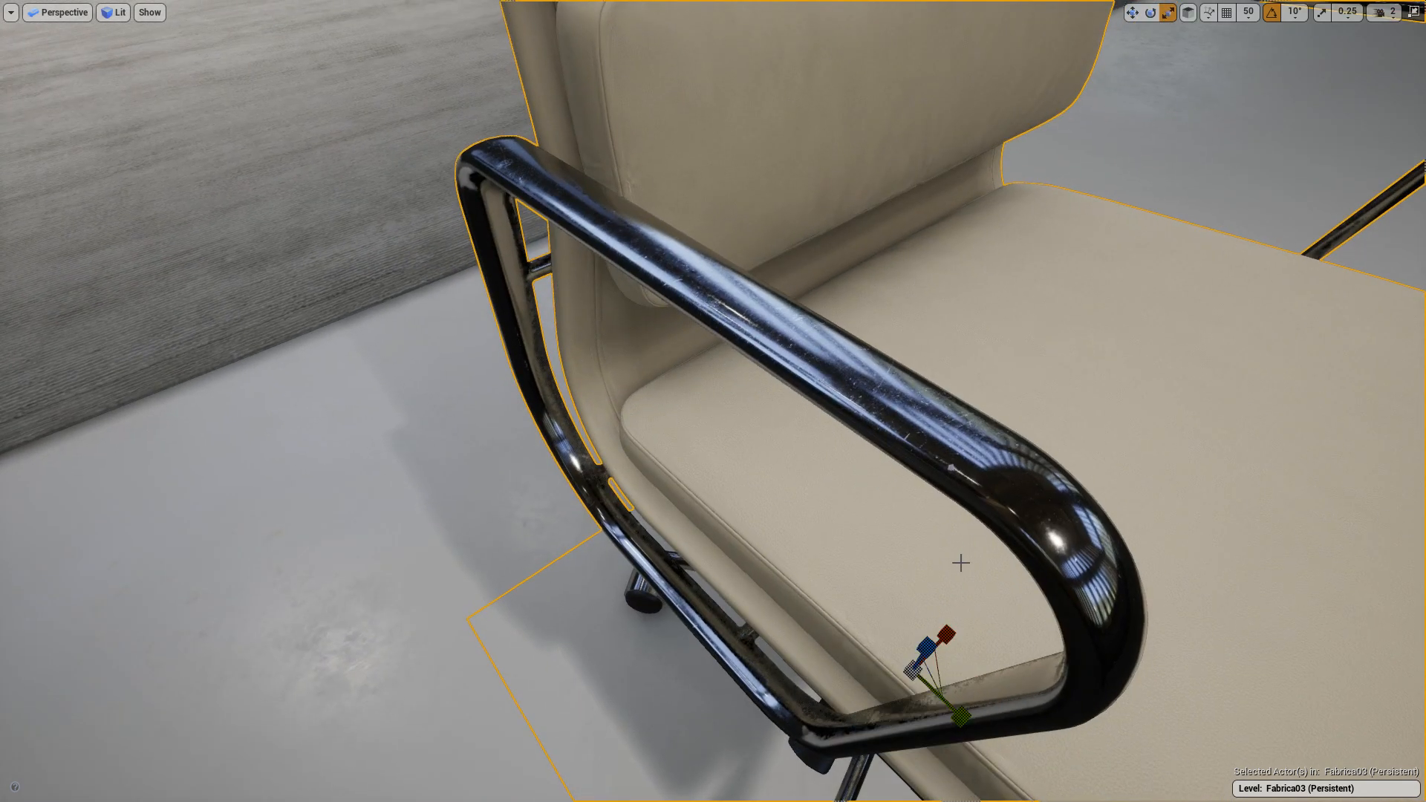
{"action": "left_click_drag", "start_coordinate": [945, 634], "coordinate": [913, 742], "text": "alt"}
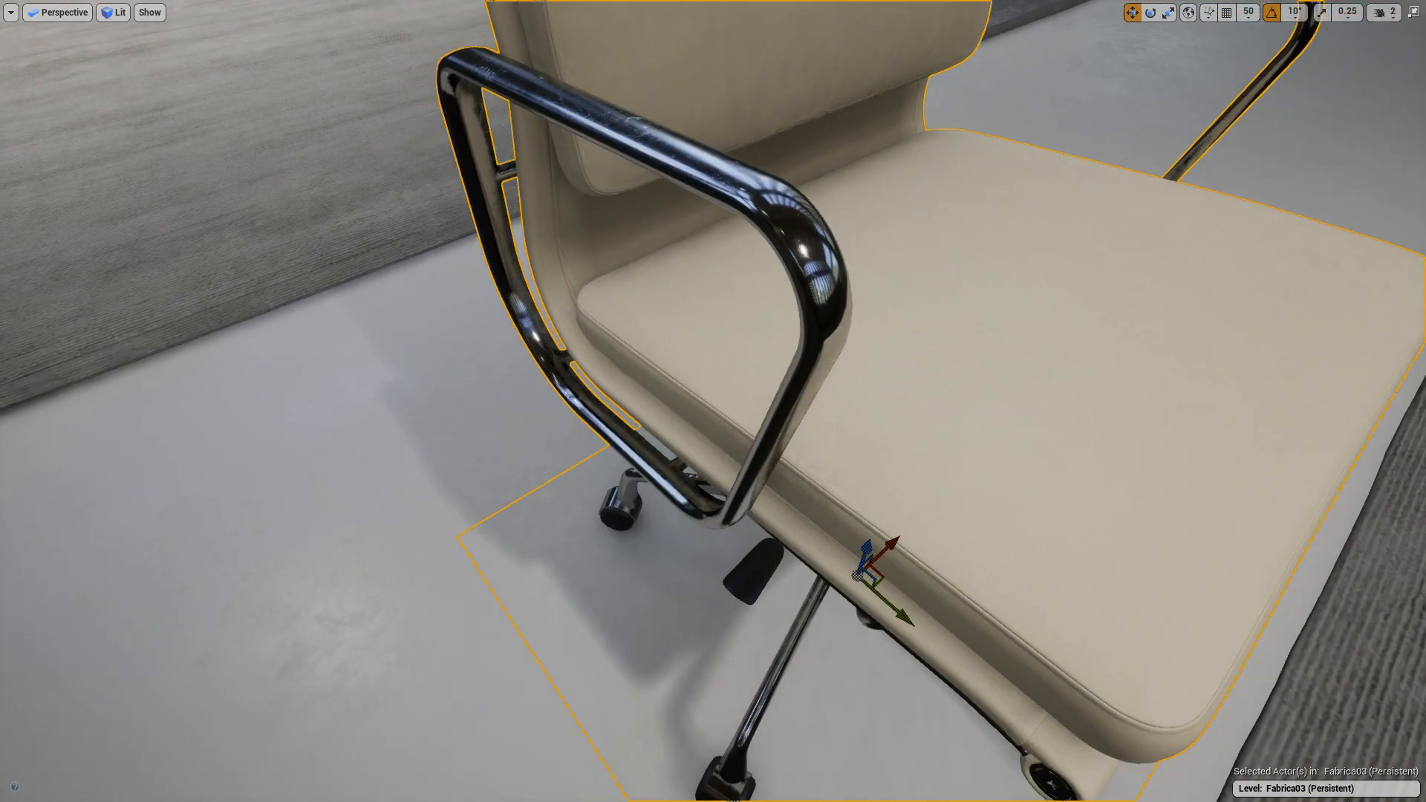
{"action": "left_click_drag", "start_coordinate": [913, 658], "coordinate": [742, 743], "text": "alt"}
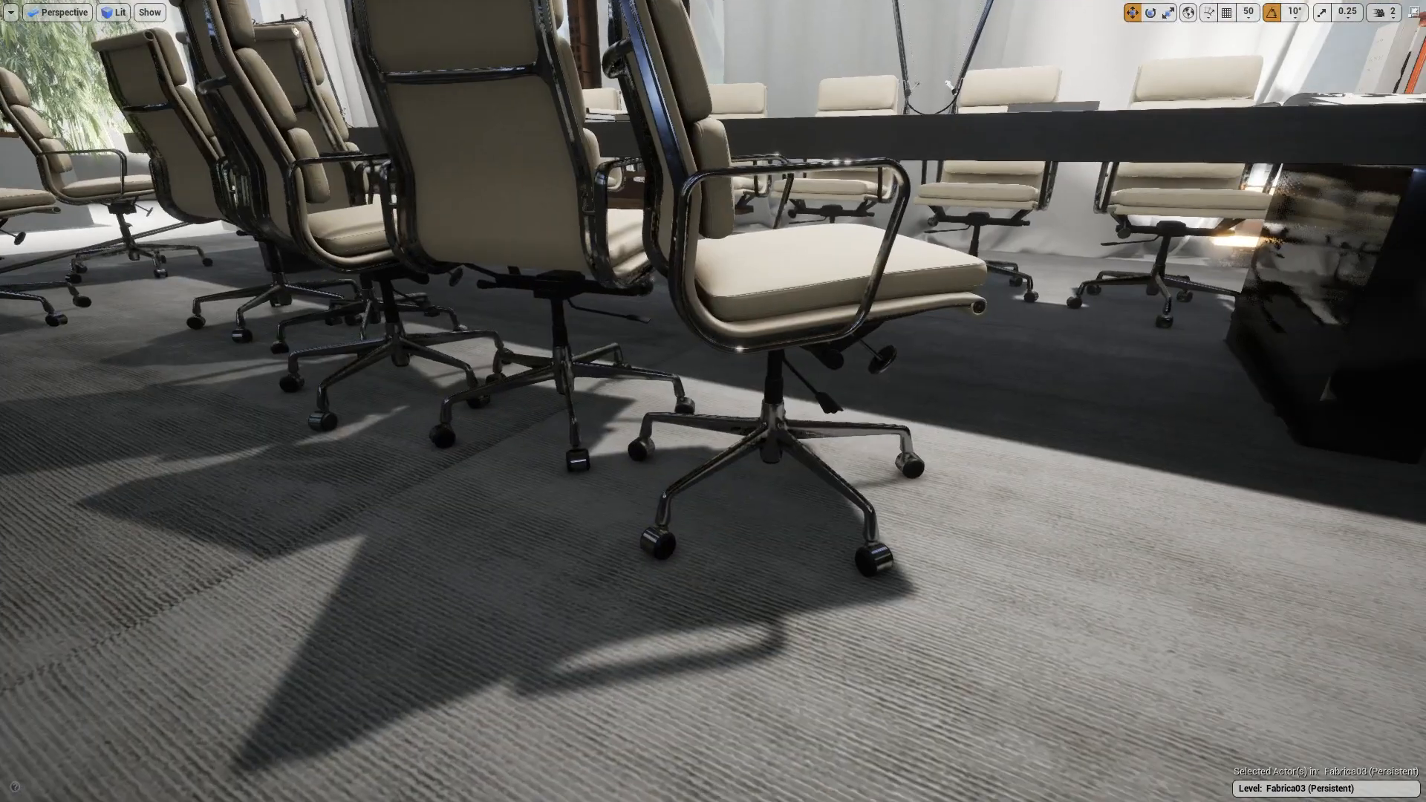
Examine the backs, metal frames and seats of the chairs beside the table, selecting and framing one of them.
{"action": "right_click_drag", "start_coordinate": [713, 401], "coordinate": [588, 75]}
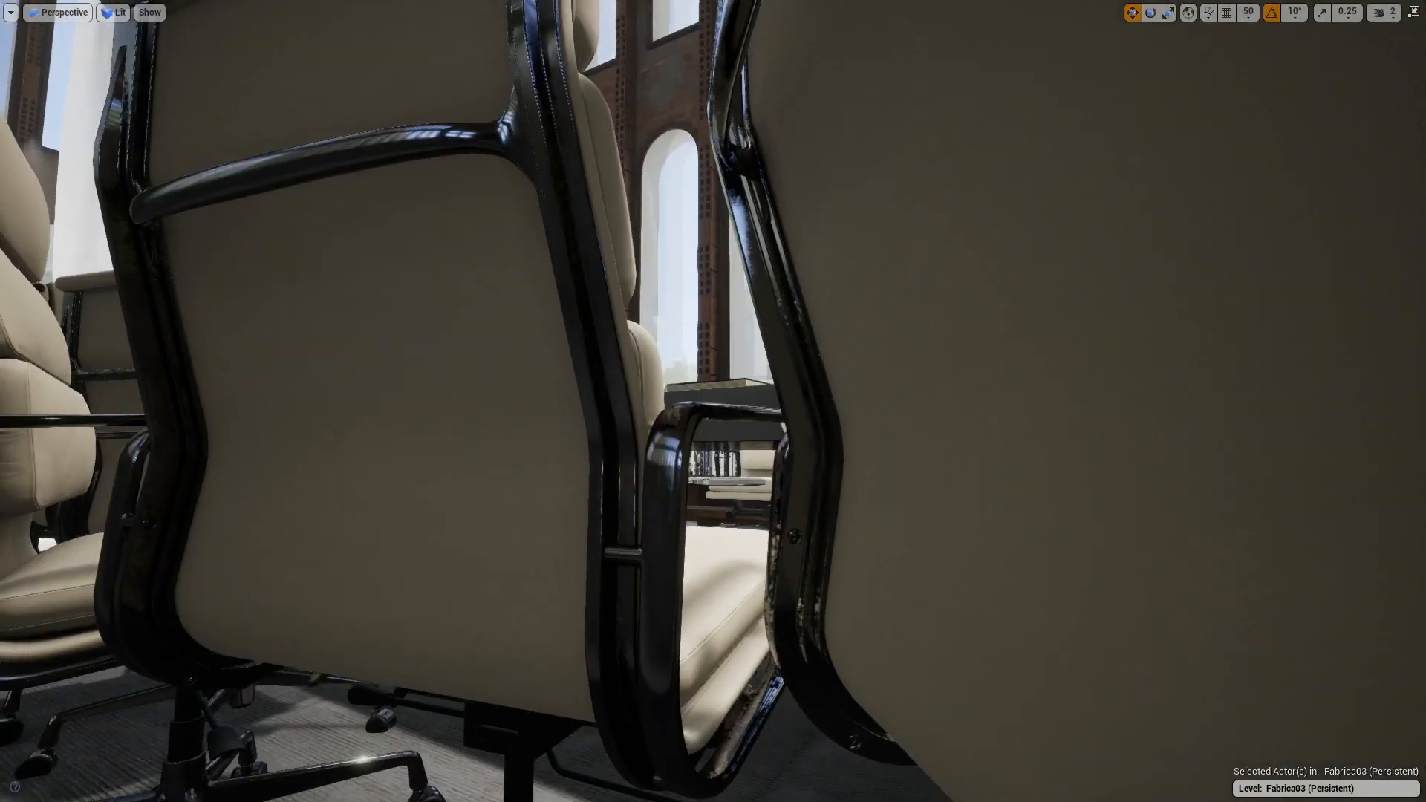
{"action": "right_click_drag", "start_coordinate": [958, 366], "coordinate": [958, 367]}
{"action": "right_click_drag", "start_coordinate": [887, 324], "coordinate": [885, 357]}
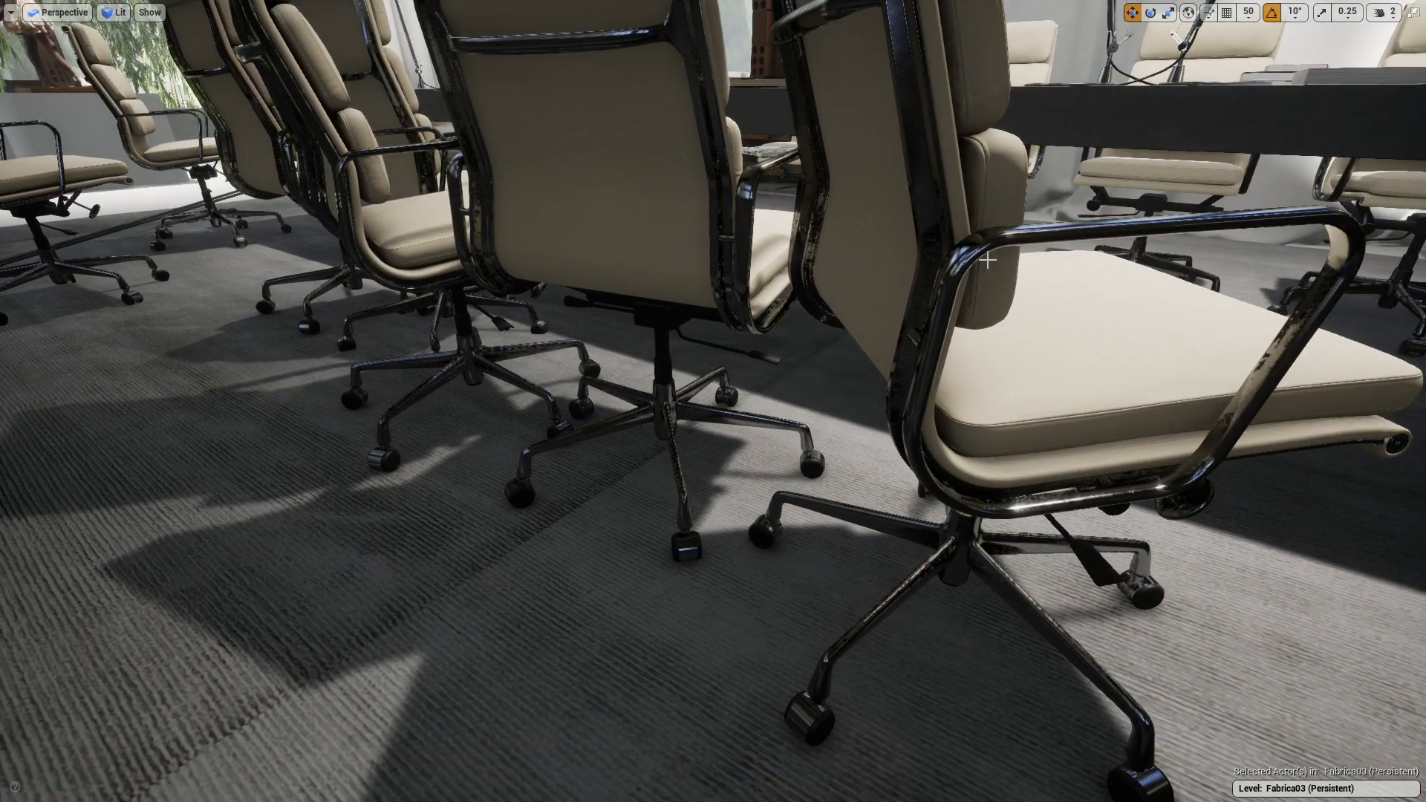
{"action": "right_click_drag", "start_coordinate": [785, 203], "coordinate": [631, 334]}
{"action": "key", "text": "w"}
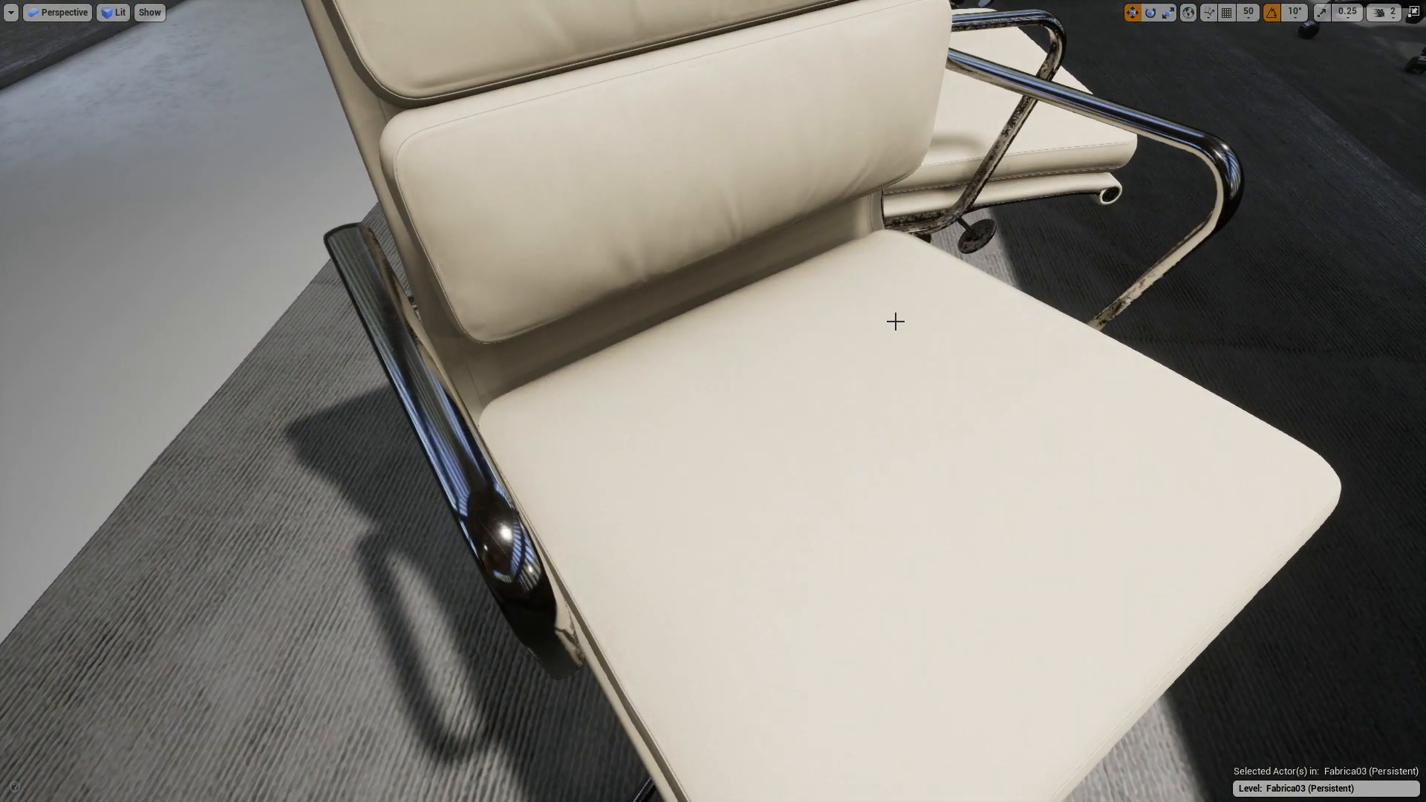
{"action": "left_click", "coordinate": [881, 367]}
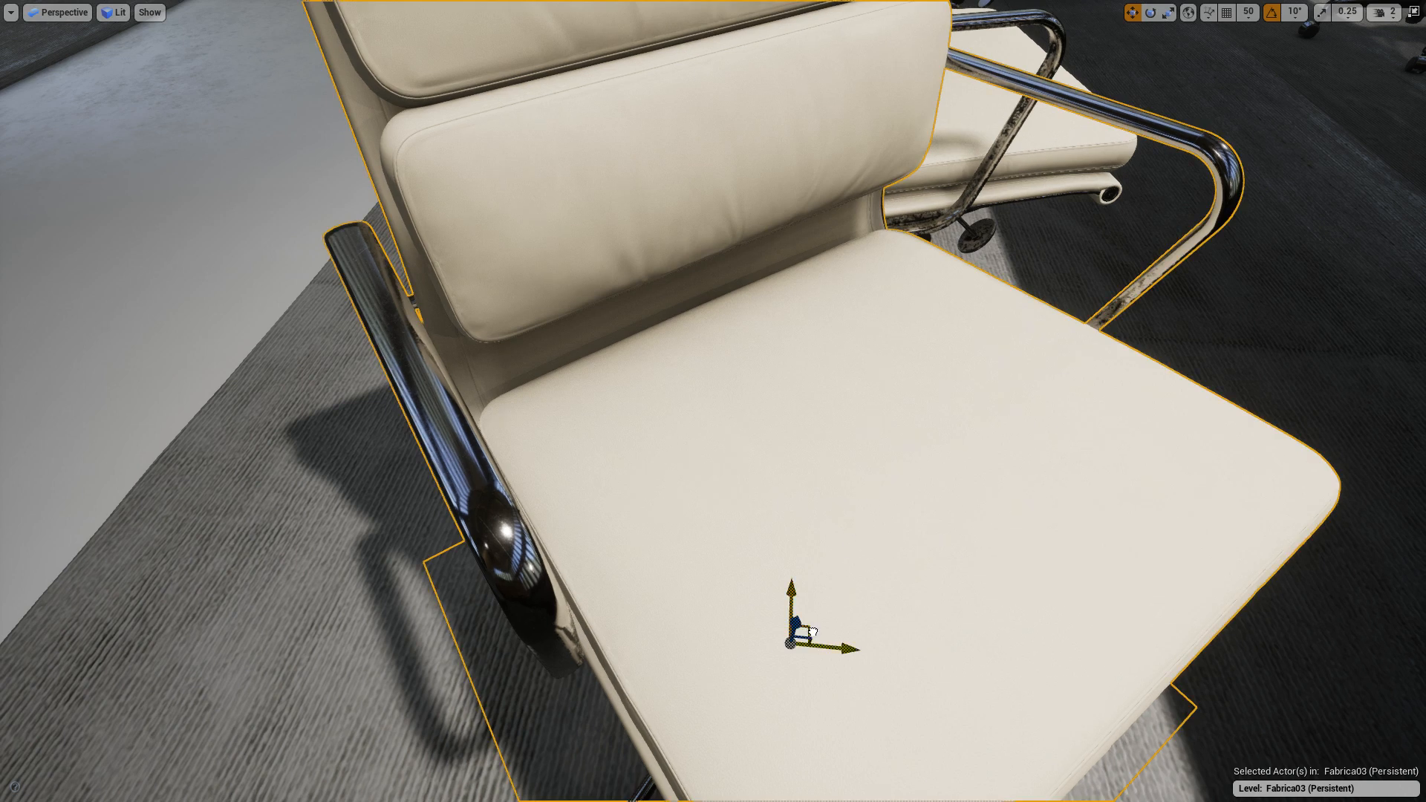
{"action": "left_click_drag", "start_coordinate": [875, 573], "coordinate": [942, 505], "text": "alt"}
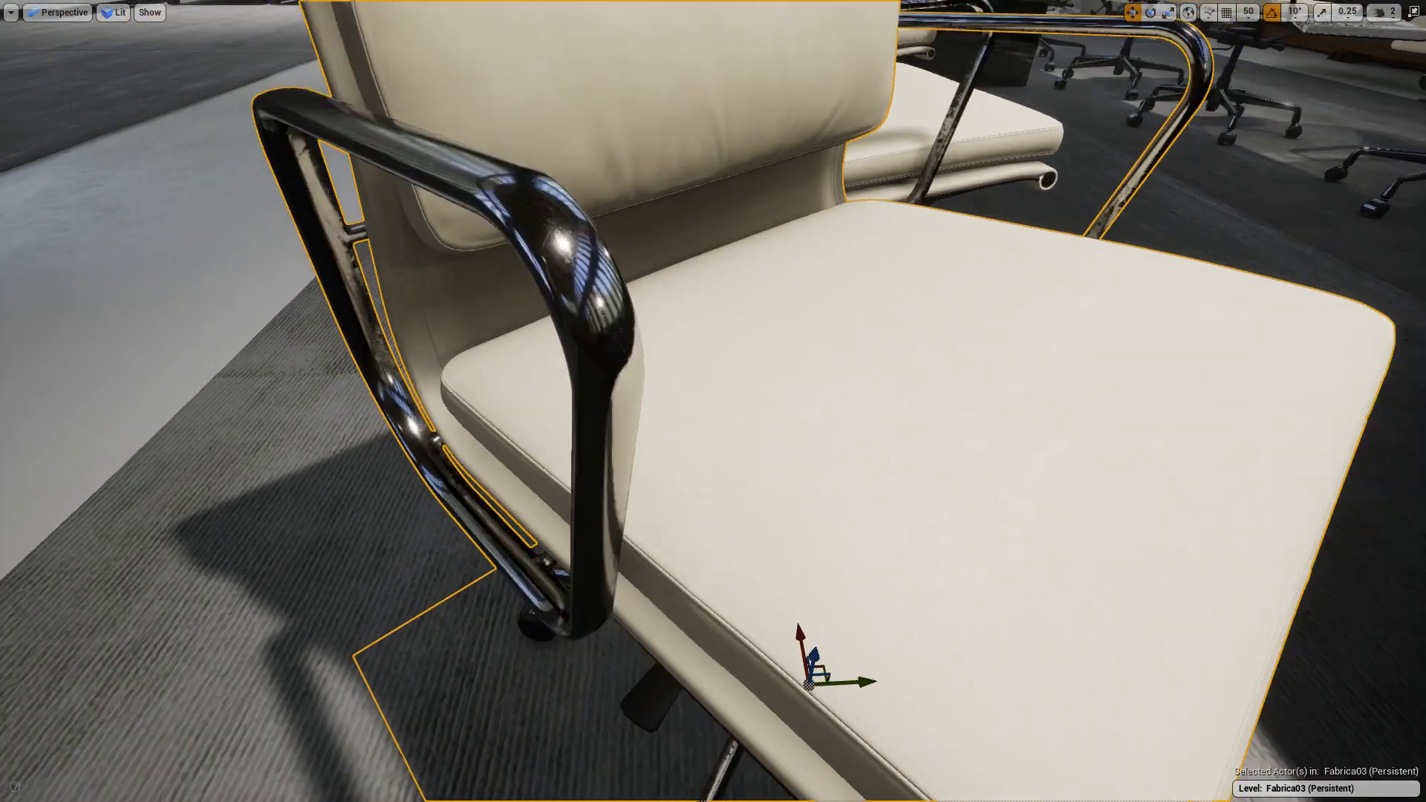
{"action": "key", "text": "f"}
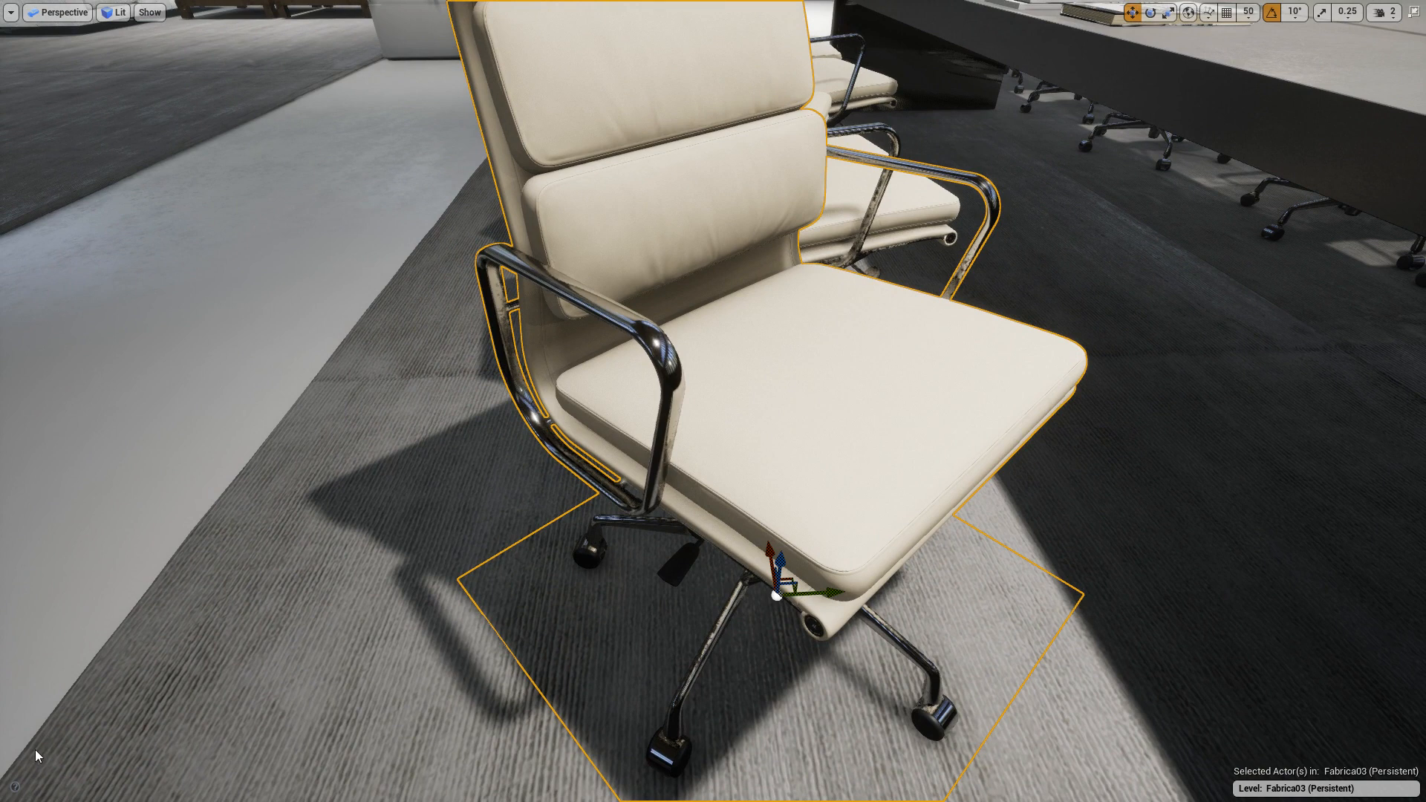
Switch to the web browser, view the beige Soft Pad Chair EA 219 product photos, and put the browser away.
{"action": "key", "text": "alt+Tab"}
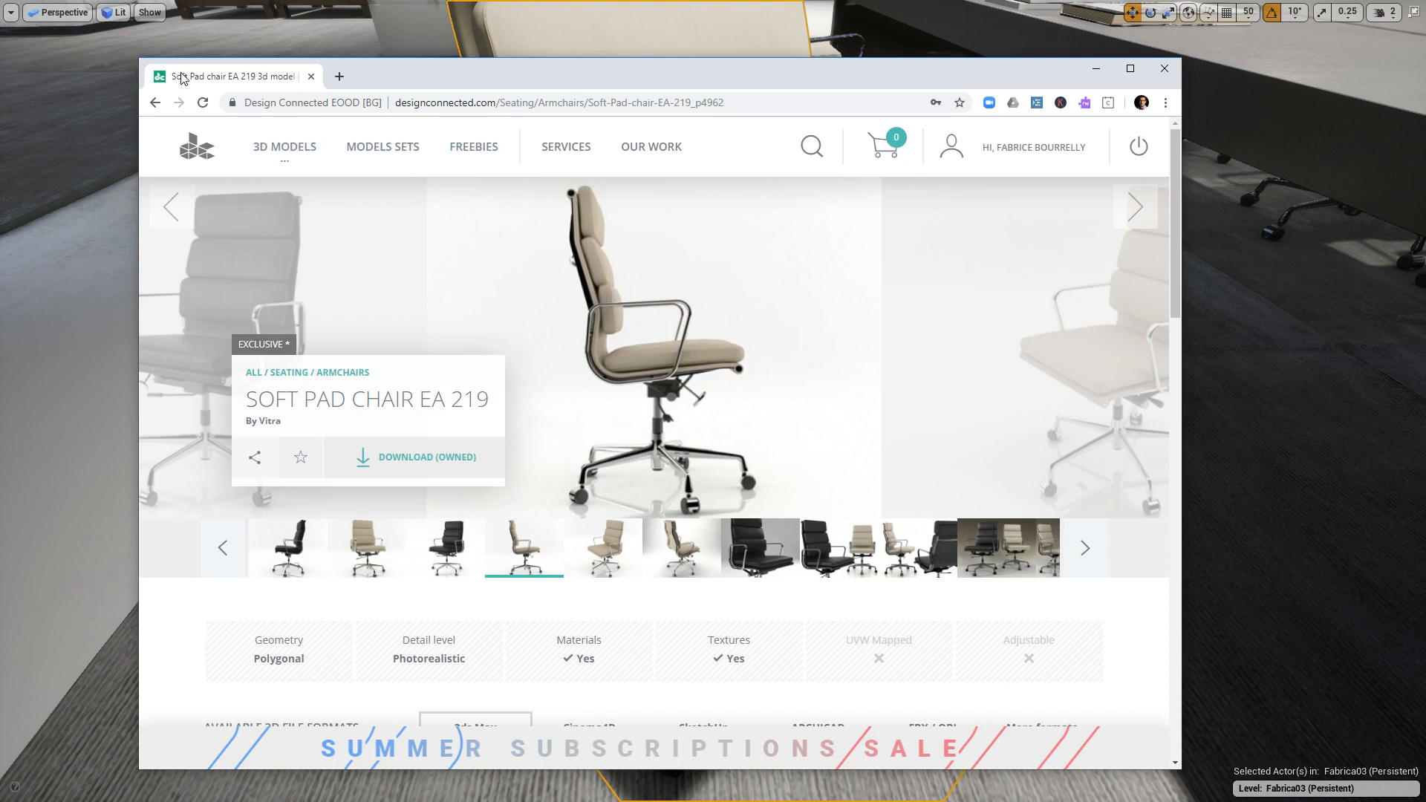
{"action": "left_click_drag", "start_coordinate": [149, 58], "coordinate": [137, 29]}
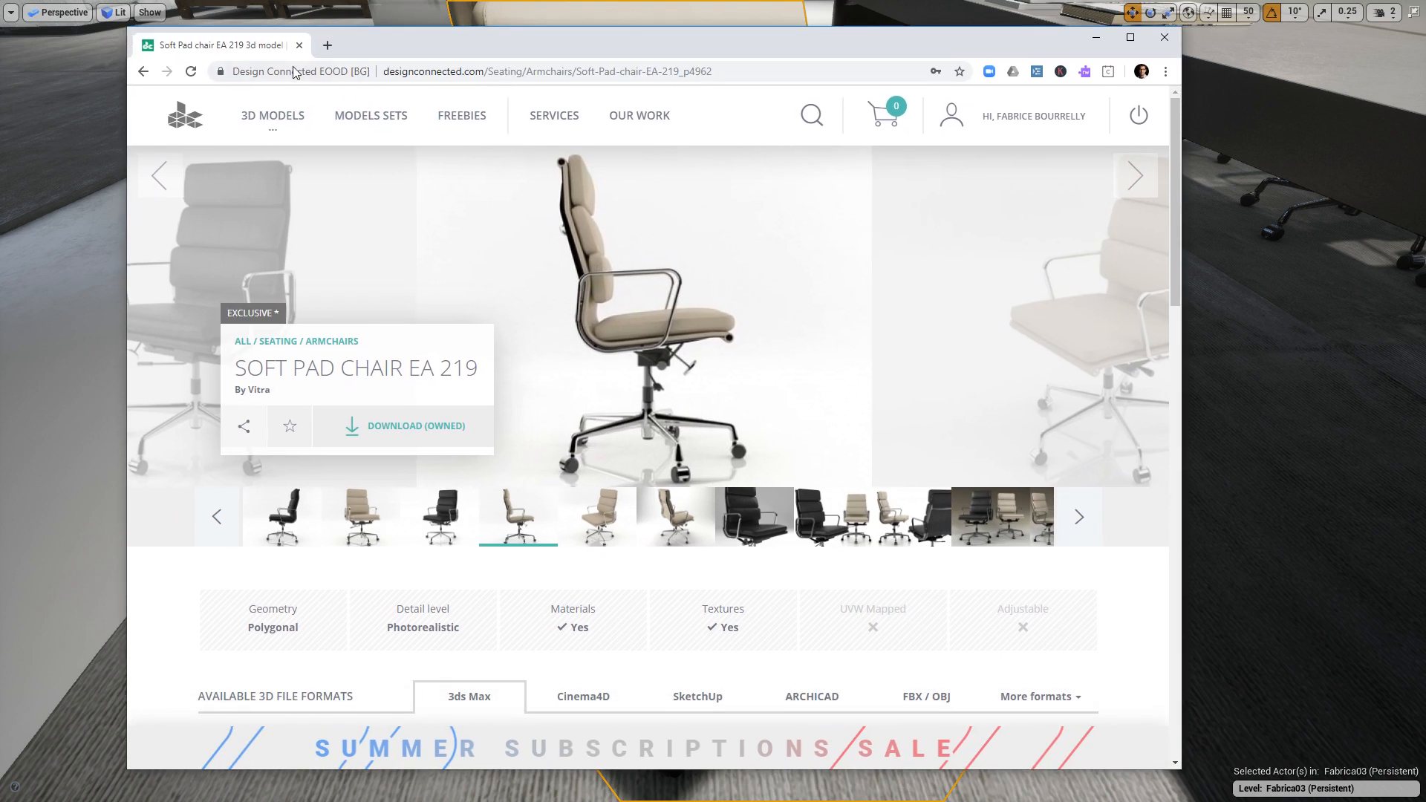
{"action": "left_click", "coordinate": [443, 69]}
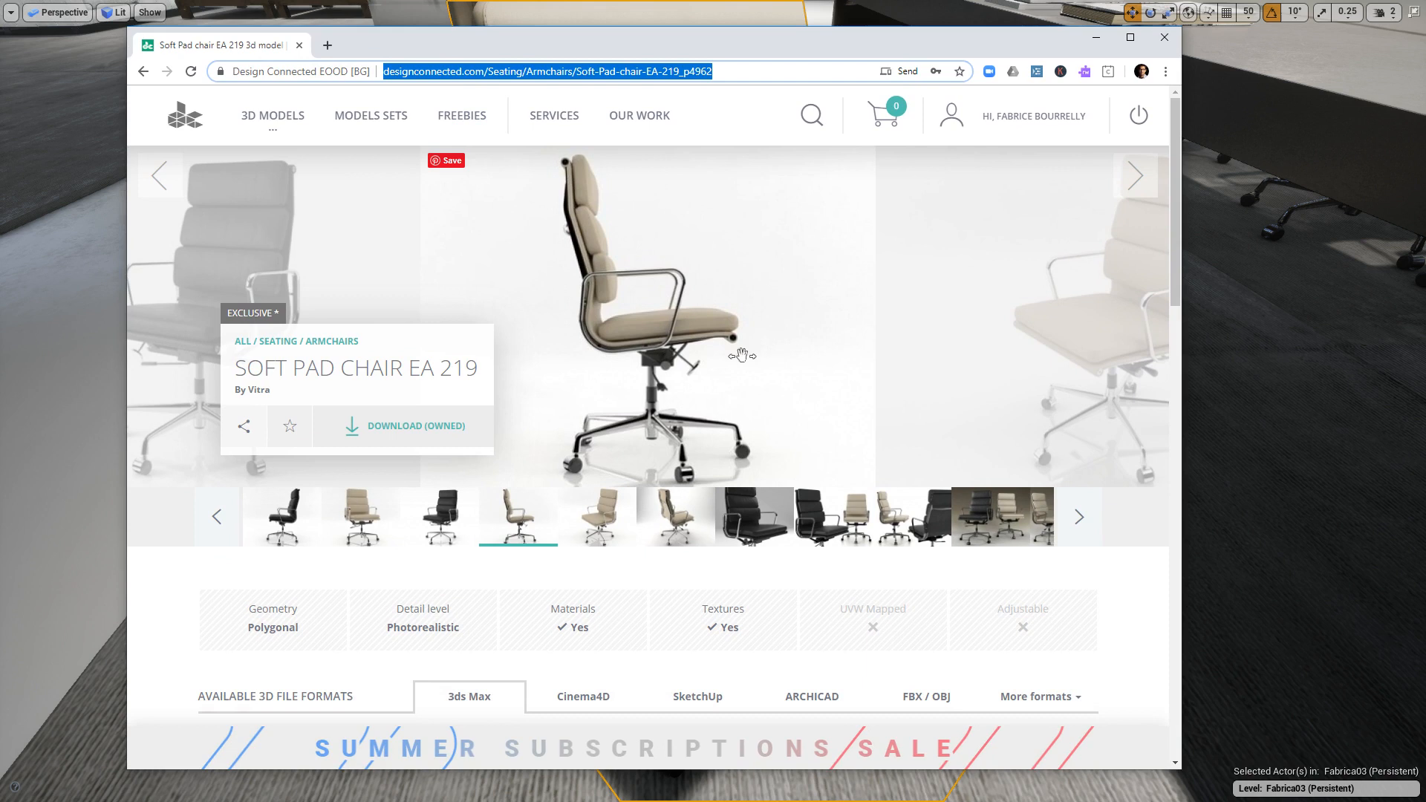
{"action": "left_click", "coordinate": [606, 528]}
{"action": "left_click", "coordinate": [668, 536]}
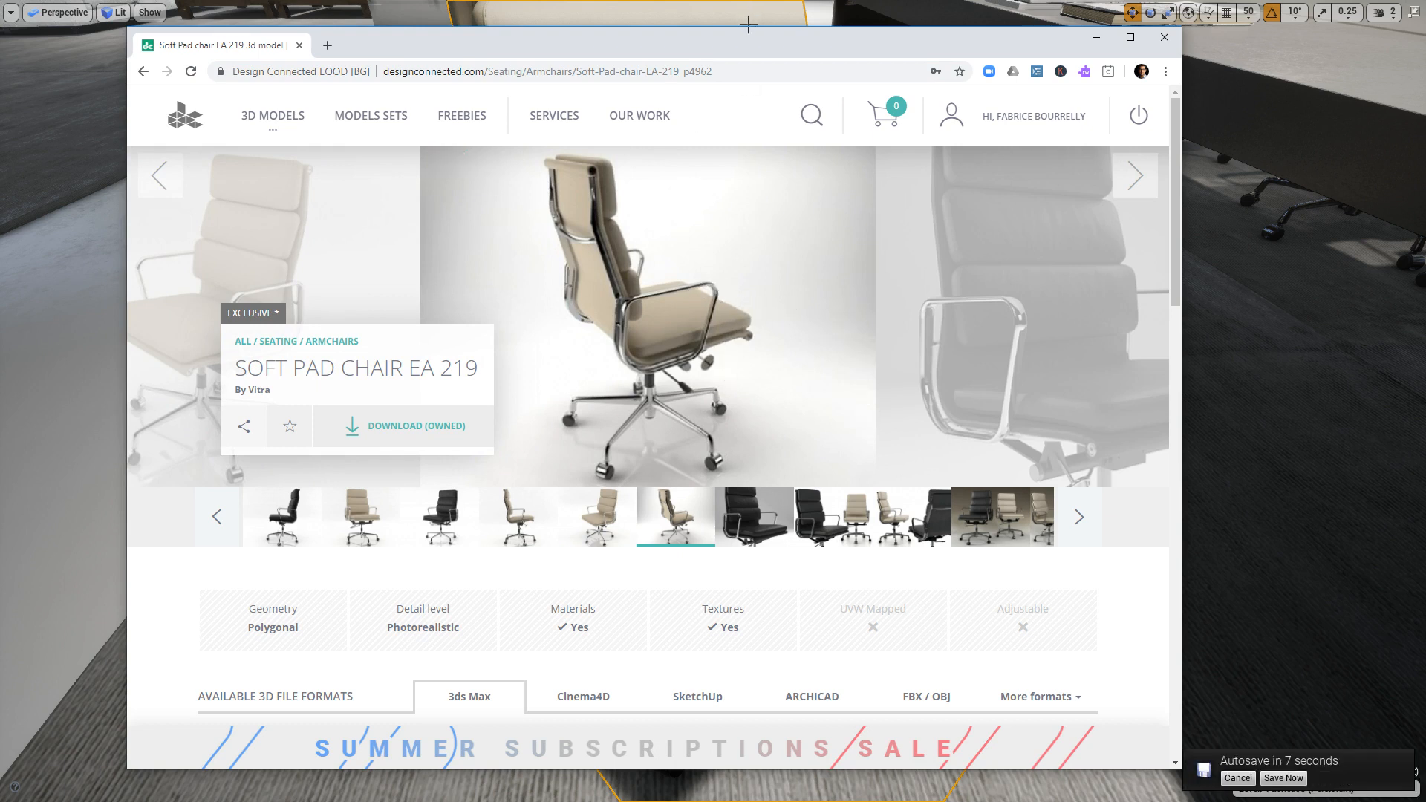
{"action": "left_click_drag", "start_coordinate": [748, 28], "coordinate": [720, 9]}
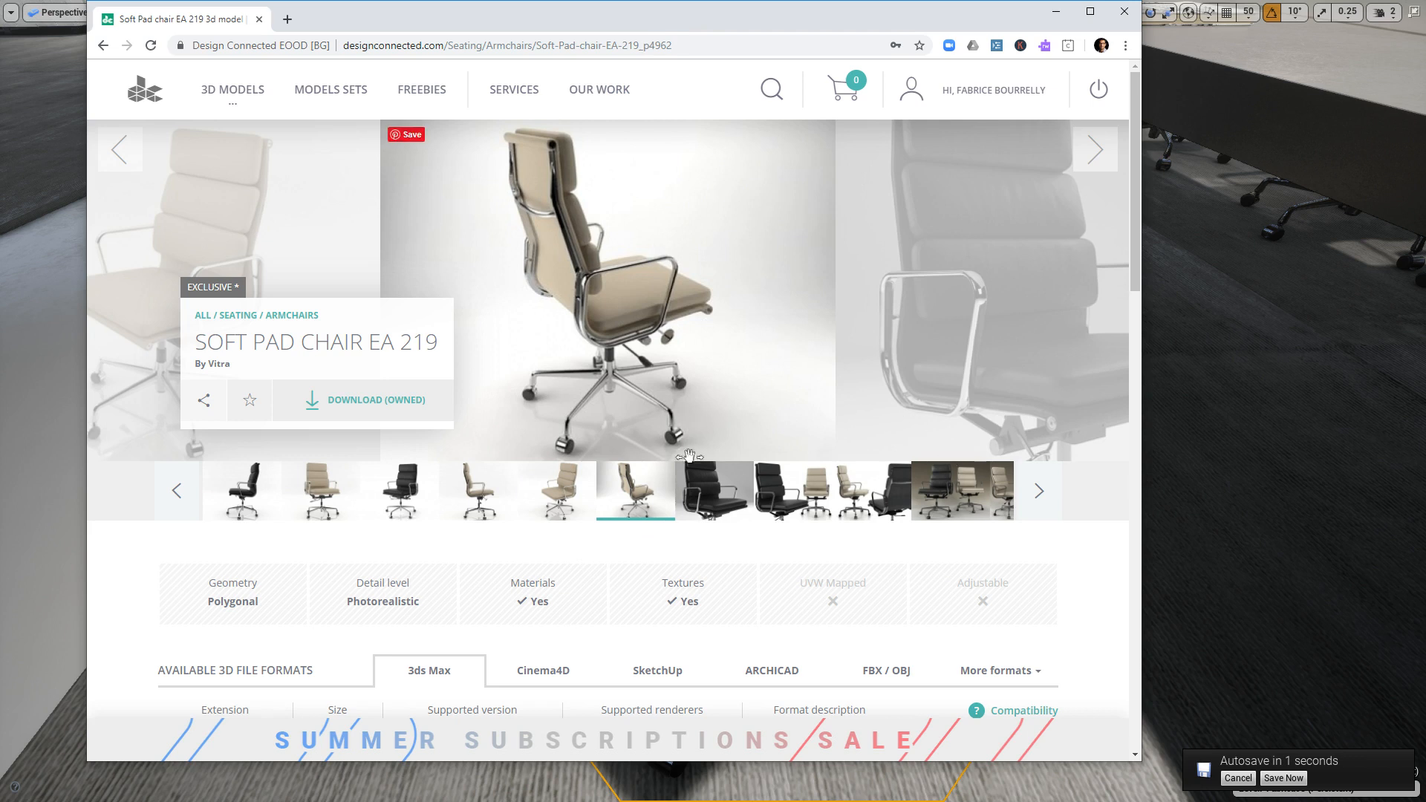
{"action": "left_click", "coordinate": [1055, 11]}
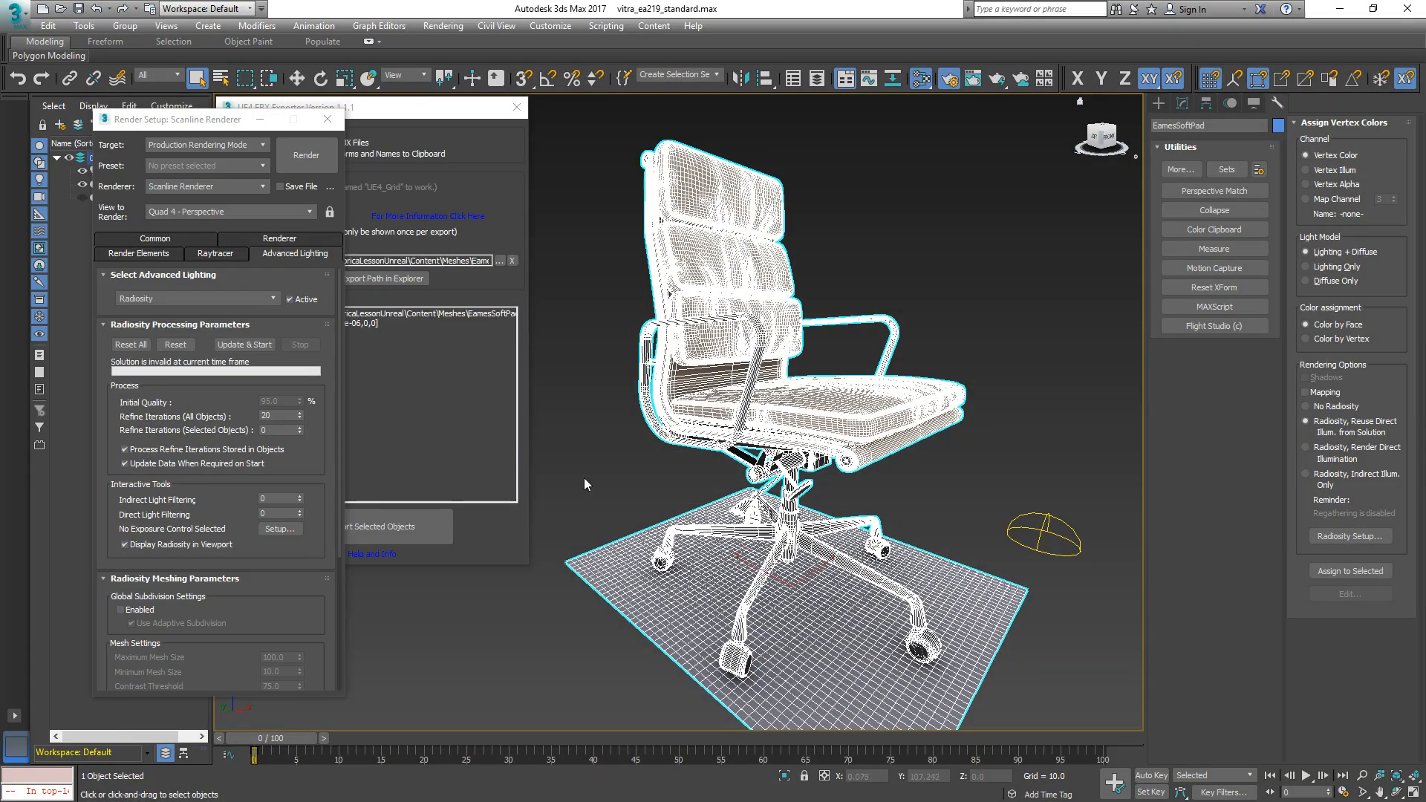
Reset 3ds Max to an empty scene and move the UE4 FBX Exporter window off the viewport's centre.
{"action": "left_click", "coordinate": [16, 14]}
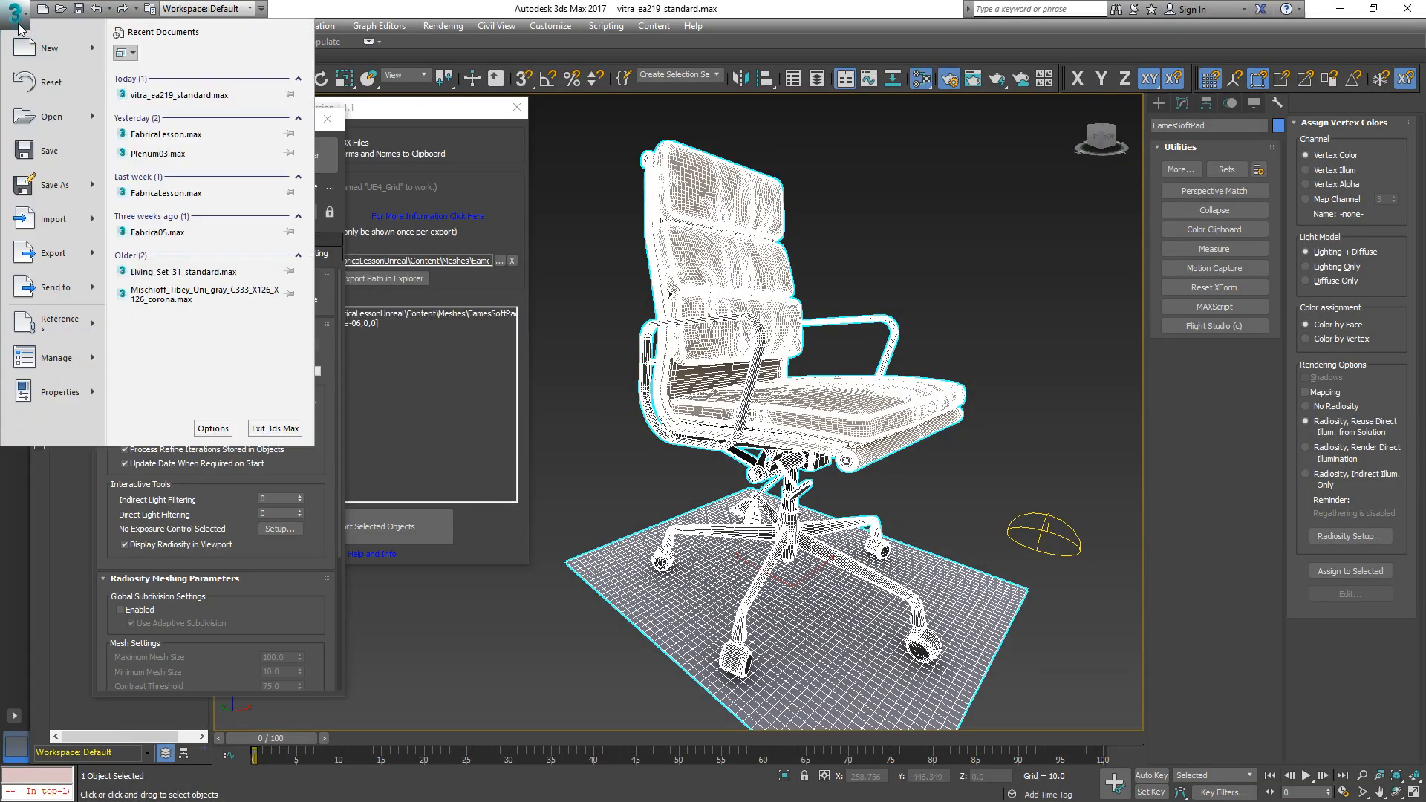
{"action": "left_click", "coordinate": [51, 82]}
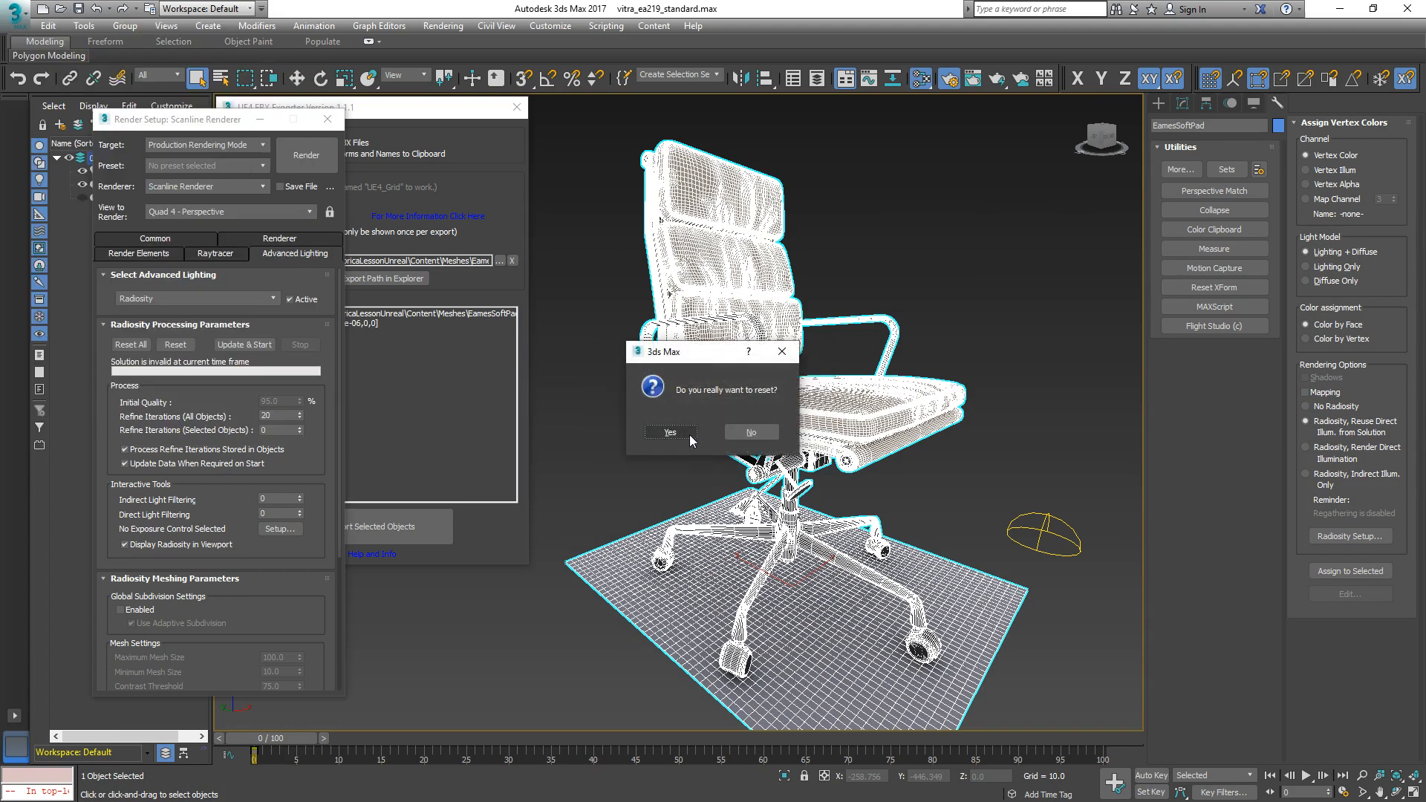
{"action": "left_click", "coordinate": [689, 438]}
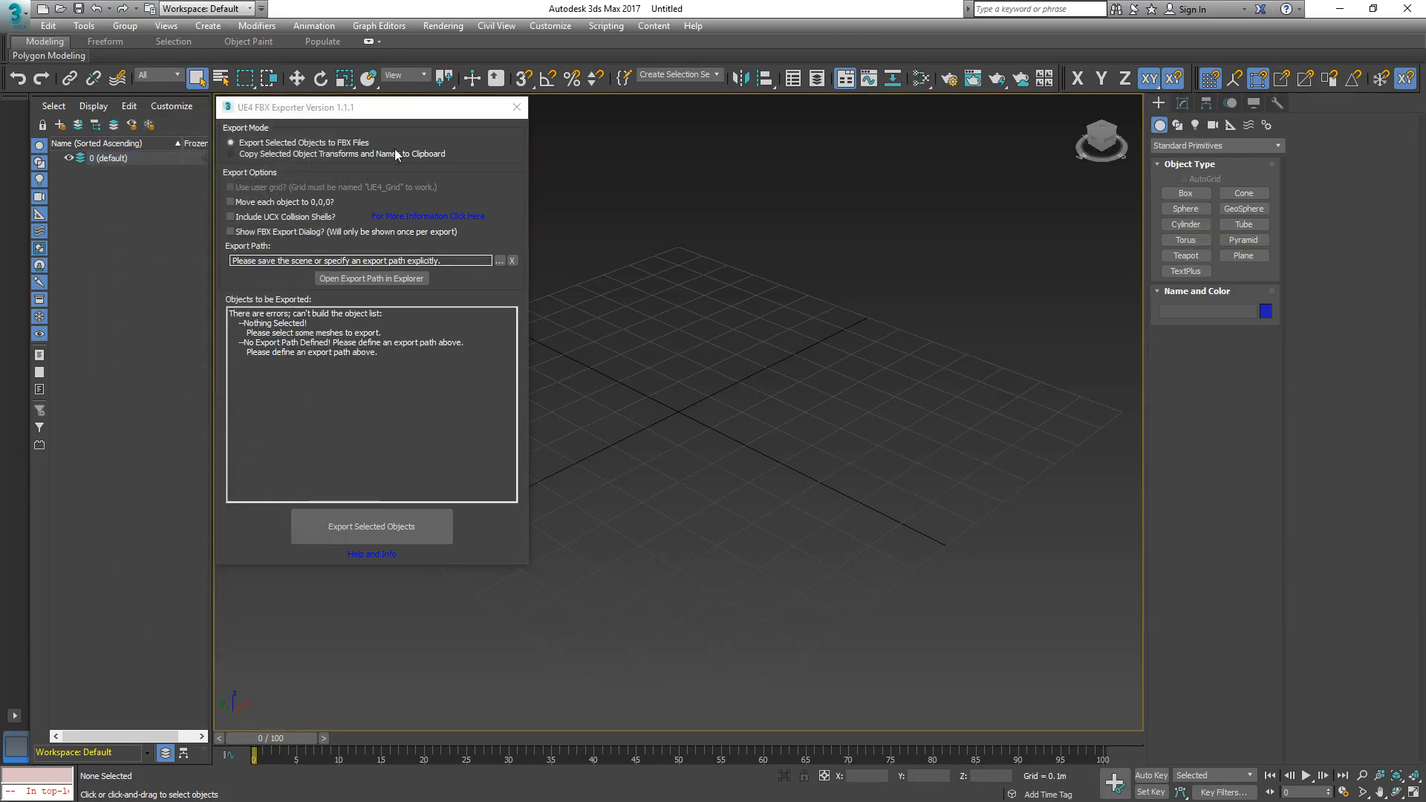
{"action": "left_click_drag", "start_coordinate": [444, 111], "coordinate": [290, 68]}
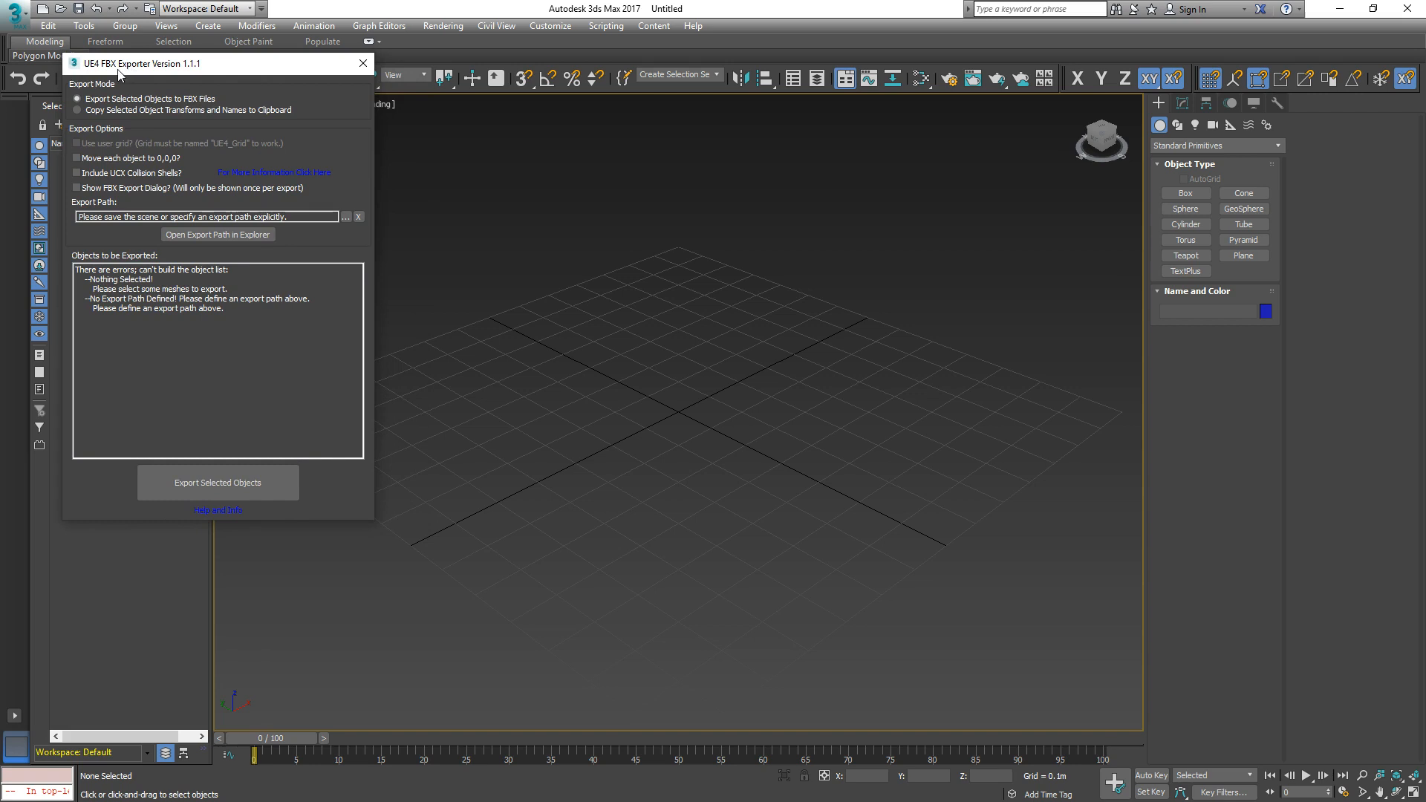
View the exporter's linked Unreal documentation on collision shells, close that page and put the browser away.
{"action": "left_click", "coordinate": [303, 175]}
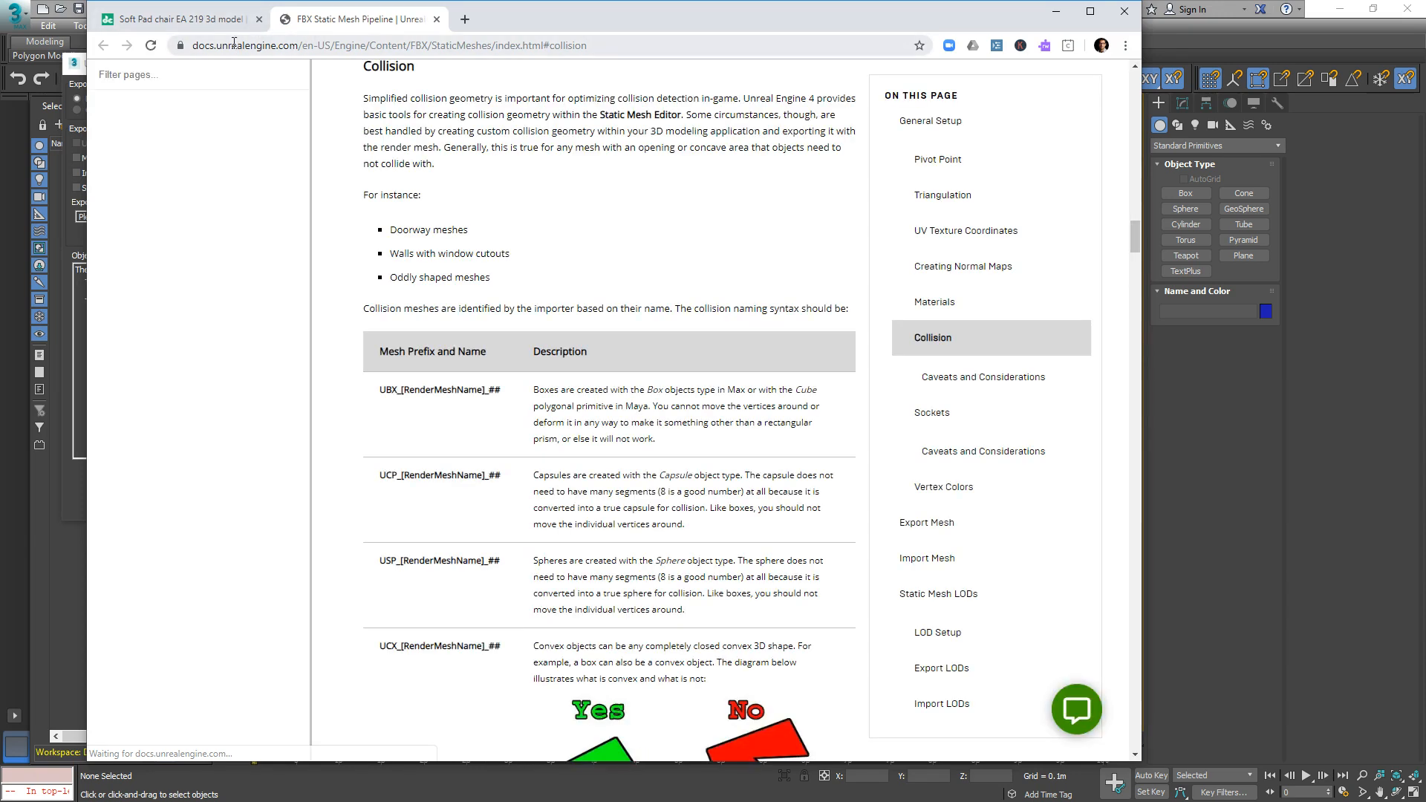
{"action": "left_click", "coordinate": [436, 20]}
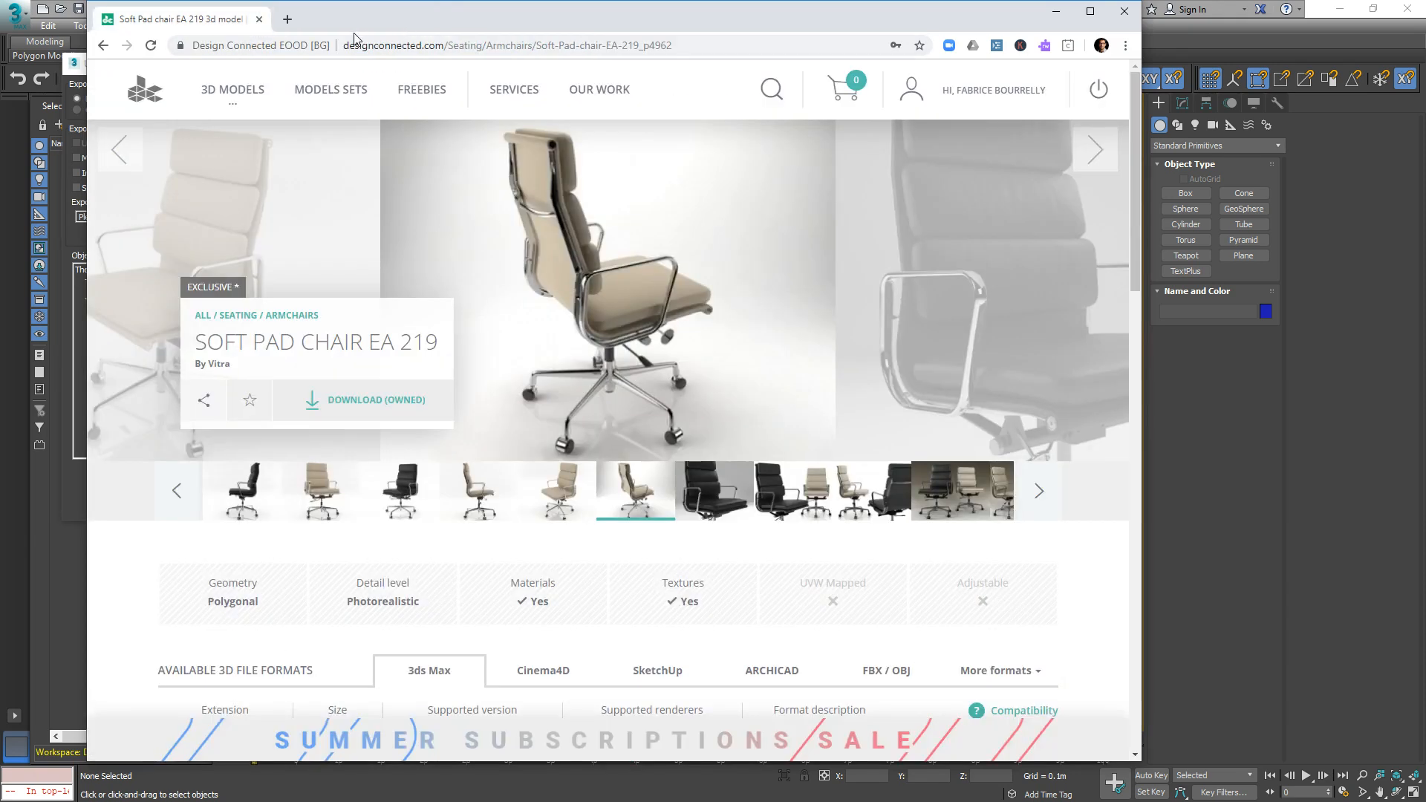
{"action": "left_click_drag", "start_coordinate": [436, 24], "coordinate": [392, 196]}
{"action": "left_click", "coordinate": [419, 13]}
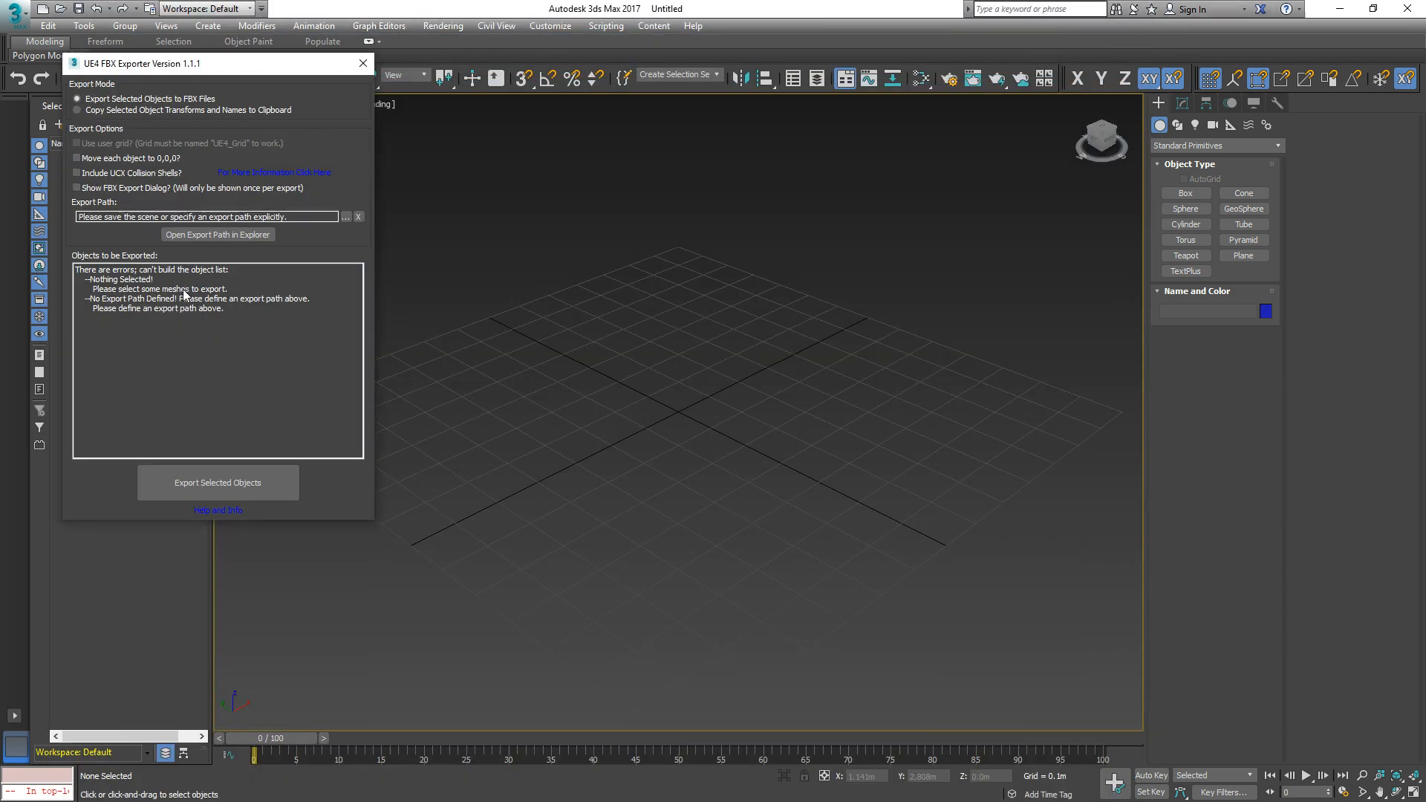
View the exporter's help page on the TS_Tools first release, then close the page and put the browser away.
{"action": "left_click", "coordinate": [218, 512]}
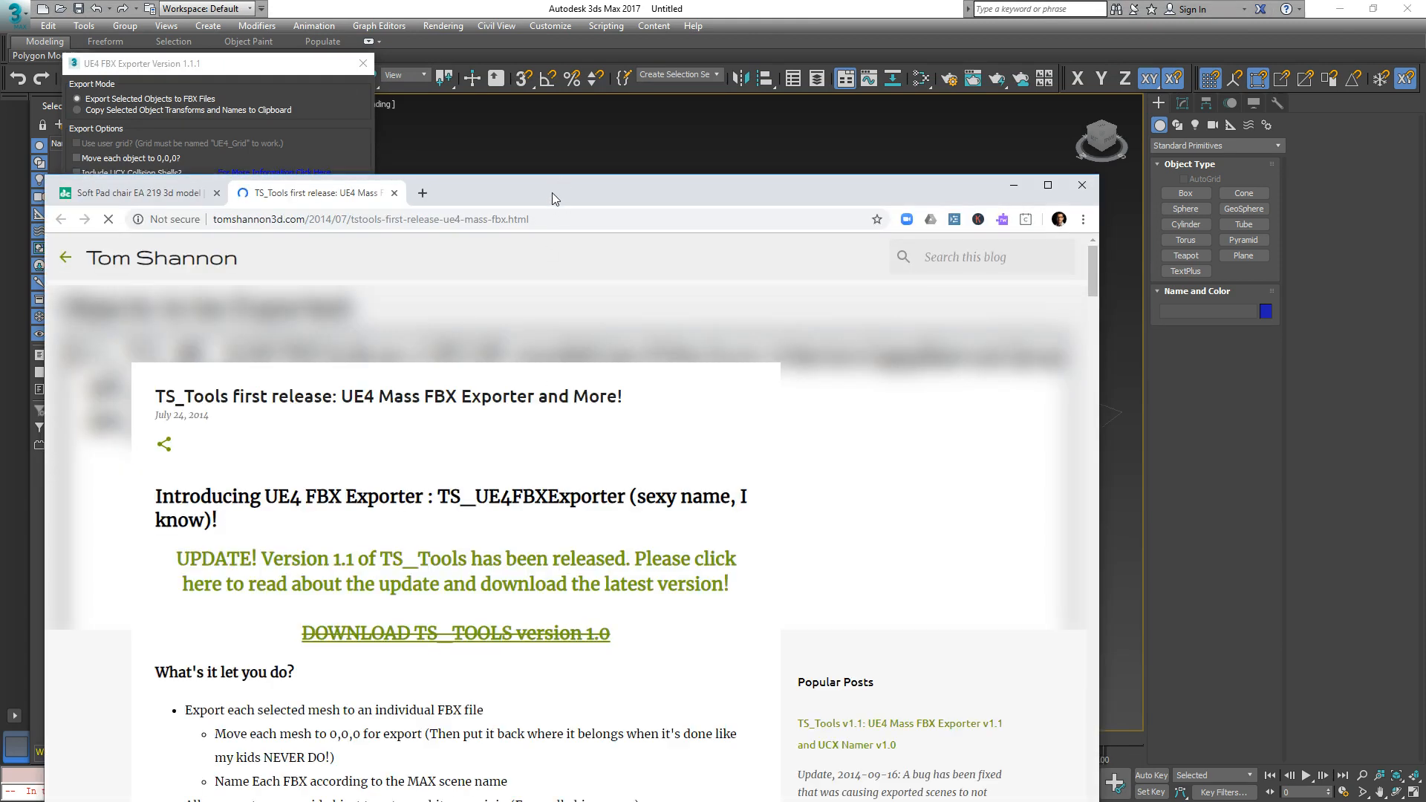
{"action": "left_click_drag", "start_coordinate": [551, 193], "coordinate": [551, 61]}
{"action": "scroll", "coordinate": [589, 411], "scroll_direction": "down", "scroll_amount": 6}
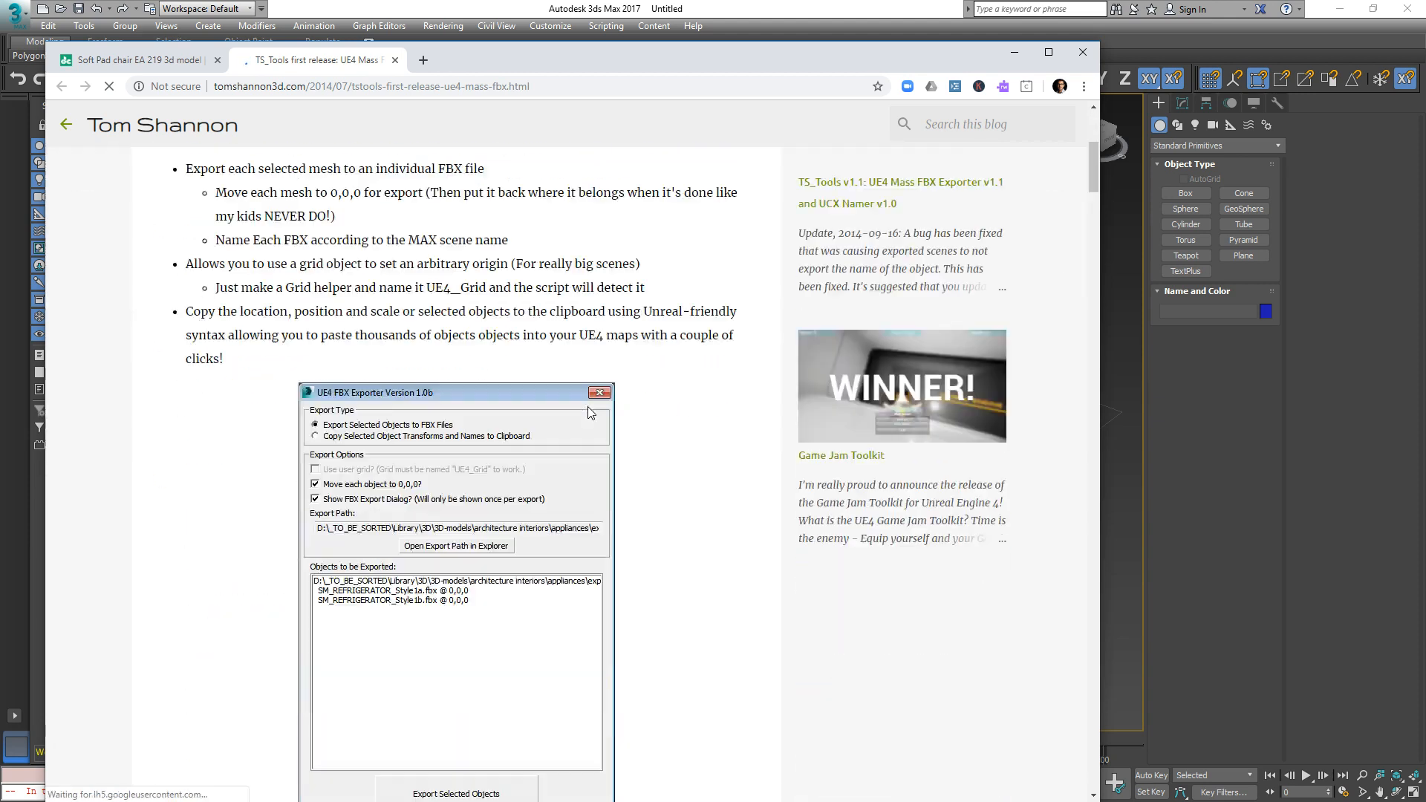
{"action": "scroll", "coordinate": [589, 413], "scroll_direction": "up", "scroll_amount": 6}
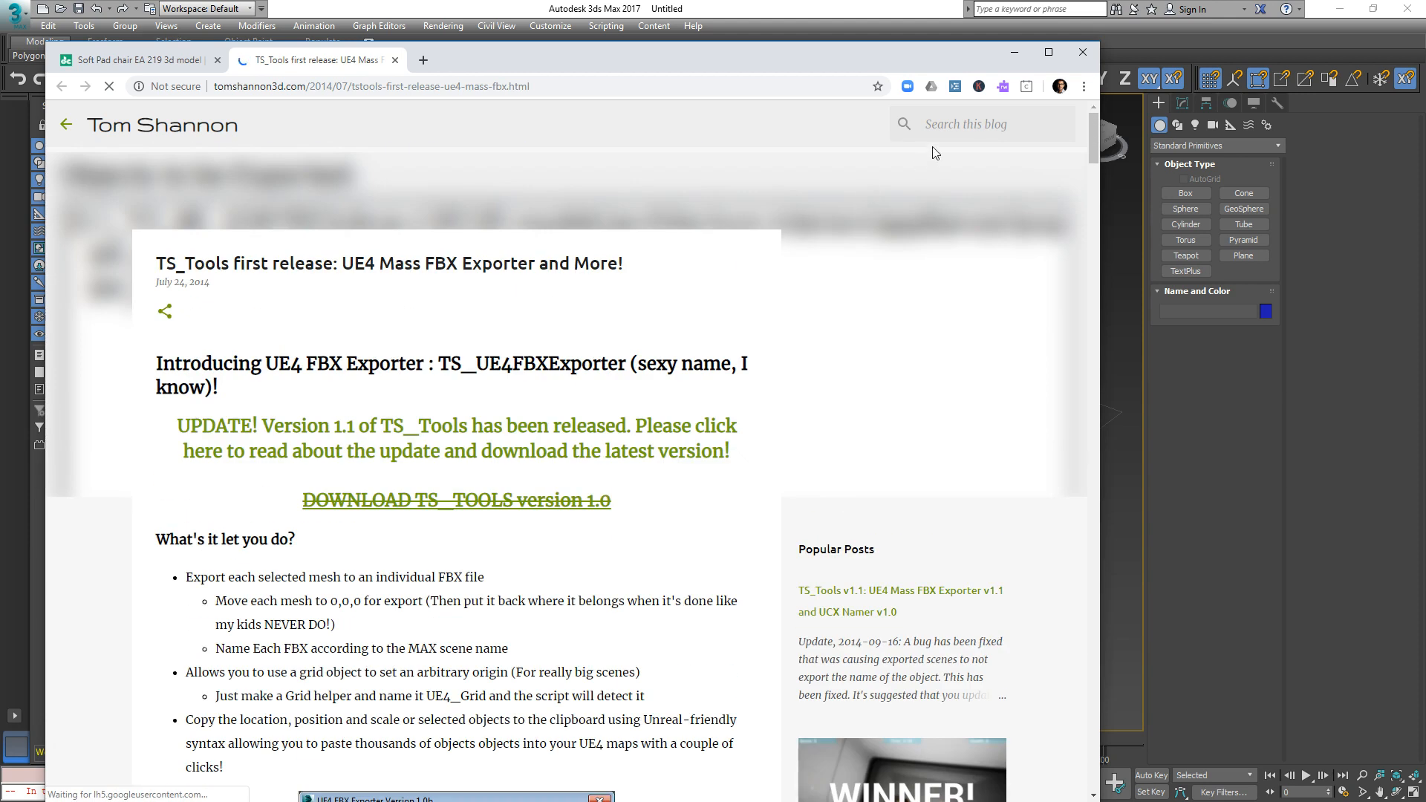
{"action": "left_click", "coordinate": [394, 60]}
{"action": "left_click", "coordinate": [1011, 54]}
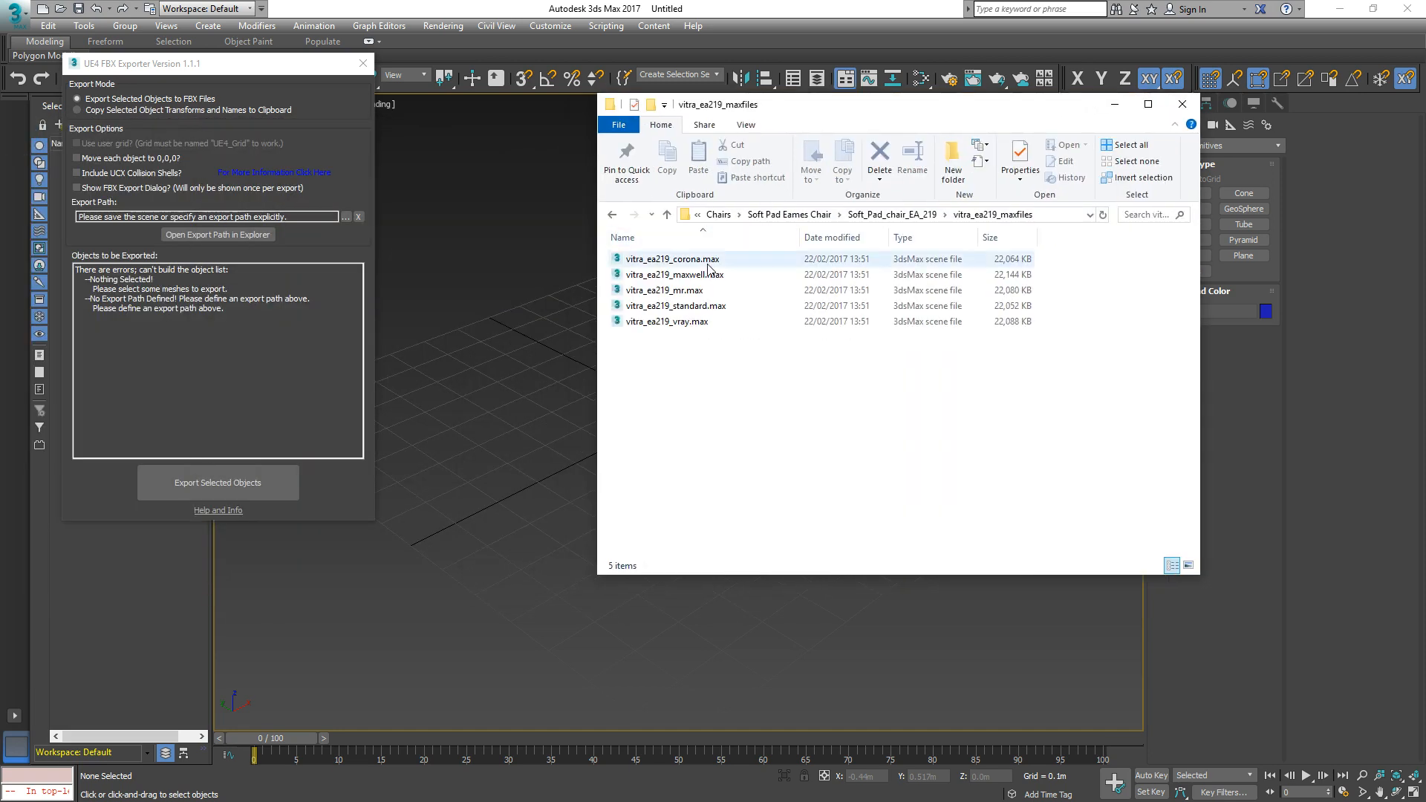
Open vitra_ea219_standard.max from the vitra_ea219_maxfiles folder, continue past the missing external files and shift the exporter window.
{"action": "left_click", "coordinate": [689, 306]}
{"action": "left_click_drag", "start_coordinate": [689, 306], "coordinate": [533, 369]}
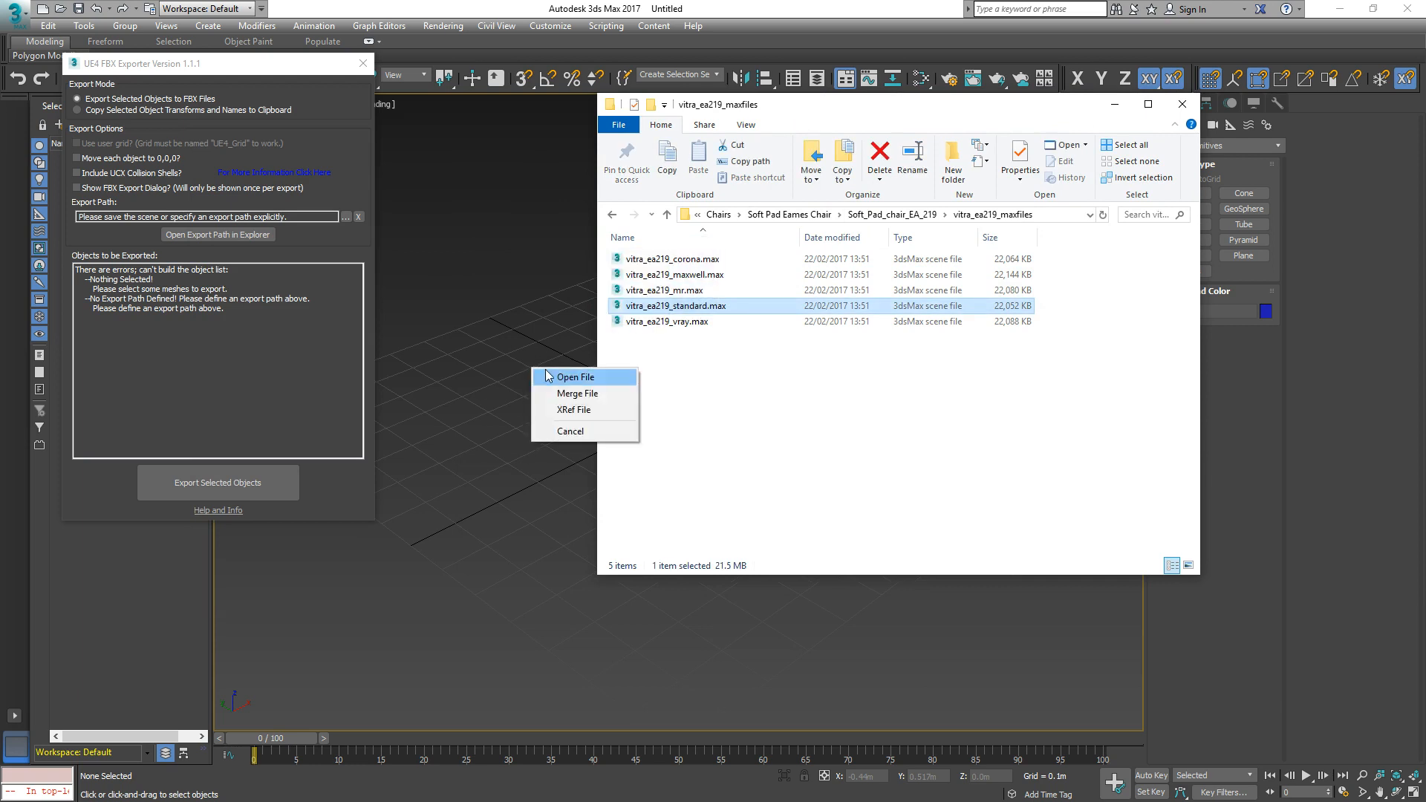
{"action": "left_click", "coordinate": [549, 375]}
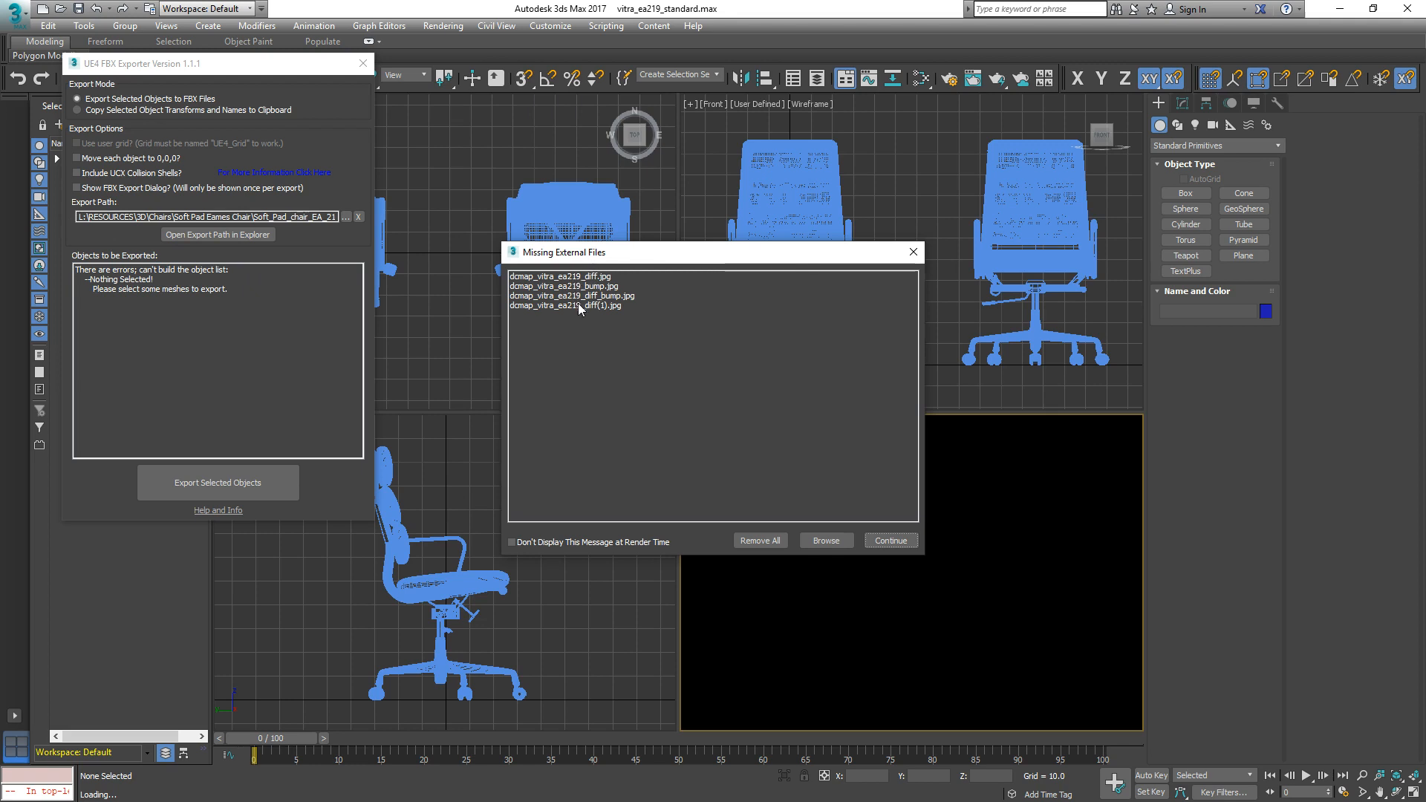
{"action": "left_click", "coordinate": [887, 540]}
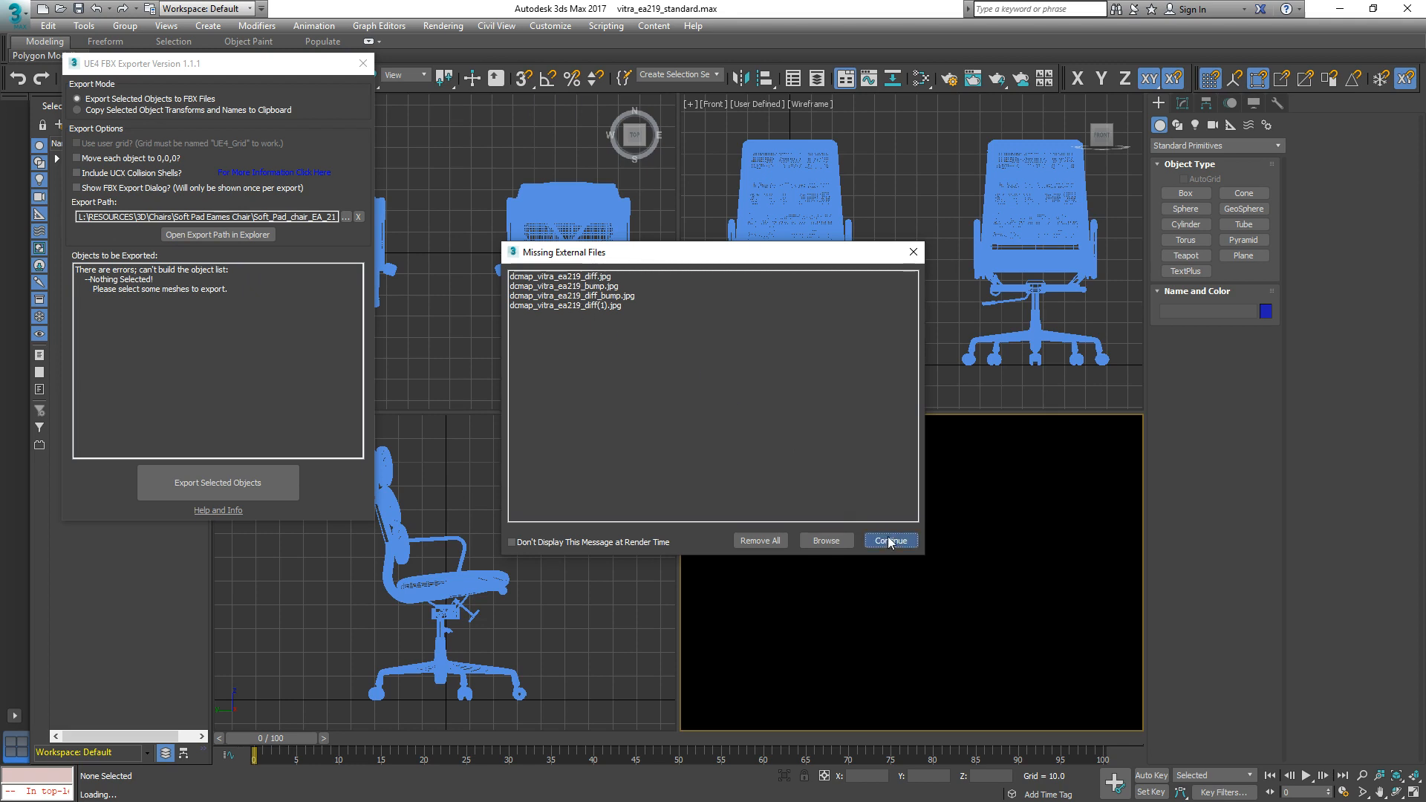
{"action": "left_click_drag", "start_coordinate": [209, 63], "coordinate": [247, 105]}
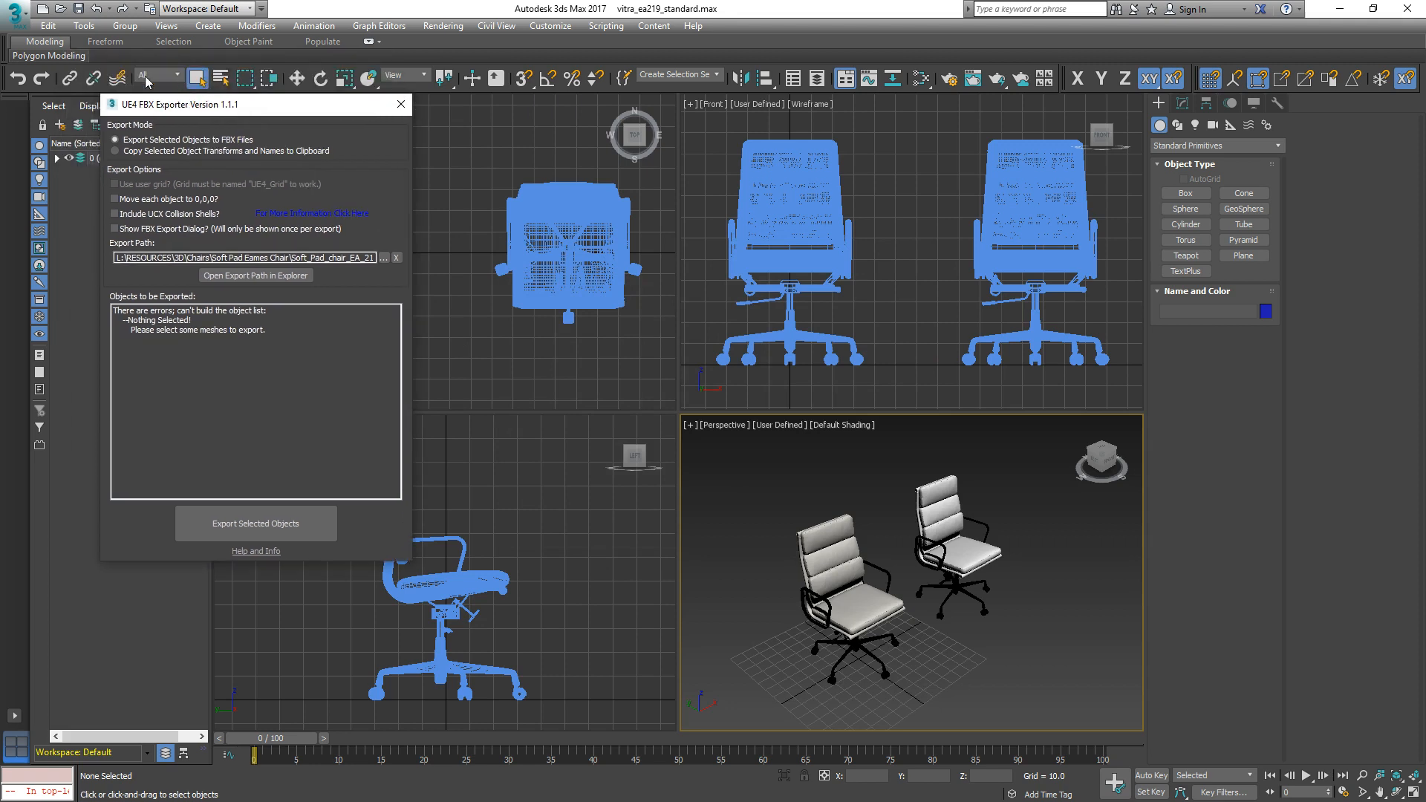
Open Asset Tracking, select the four missing dcmap_vitra_ea219 maps and start setting a path for them.
{"action": "left_click", "coordinate": [81, 26]}
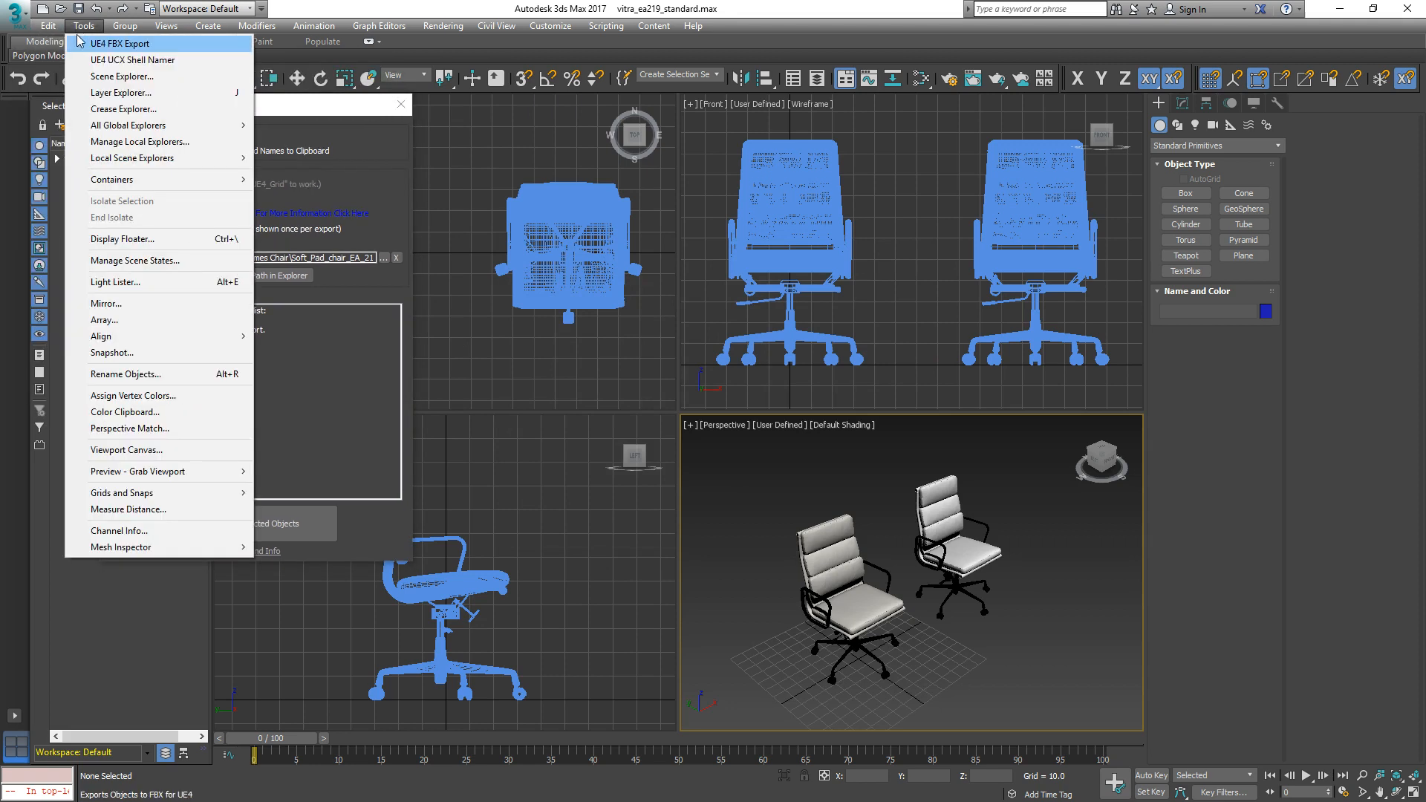
{"action": "left_click", "coordinate": [15, 14]}
{"action": "left_click", "coordinate": [15, 14]}
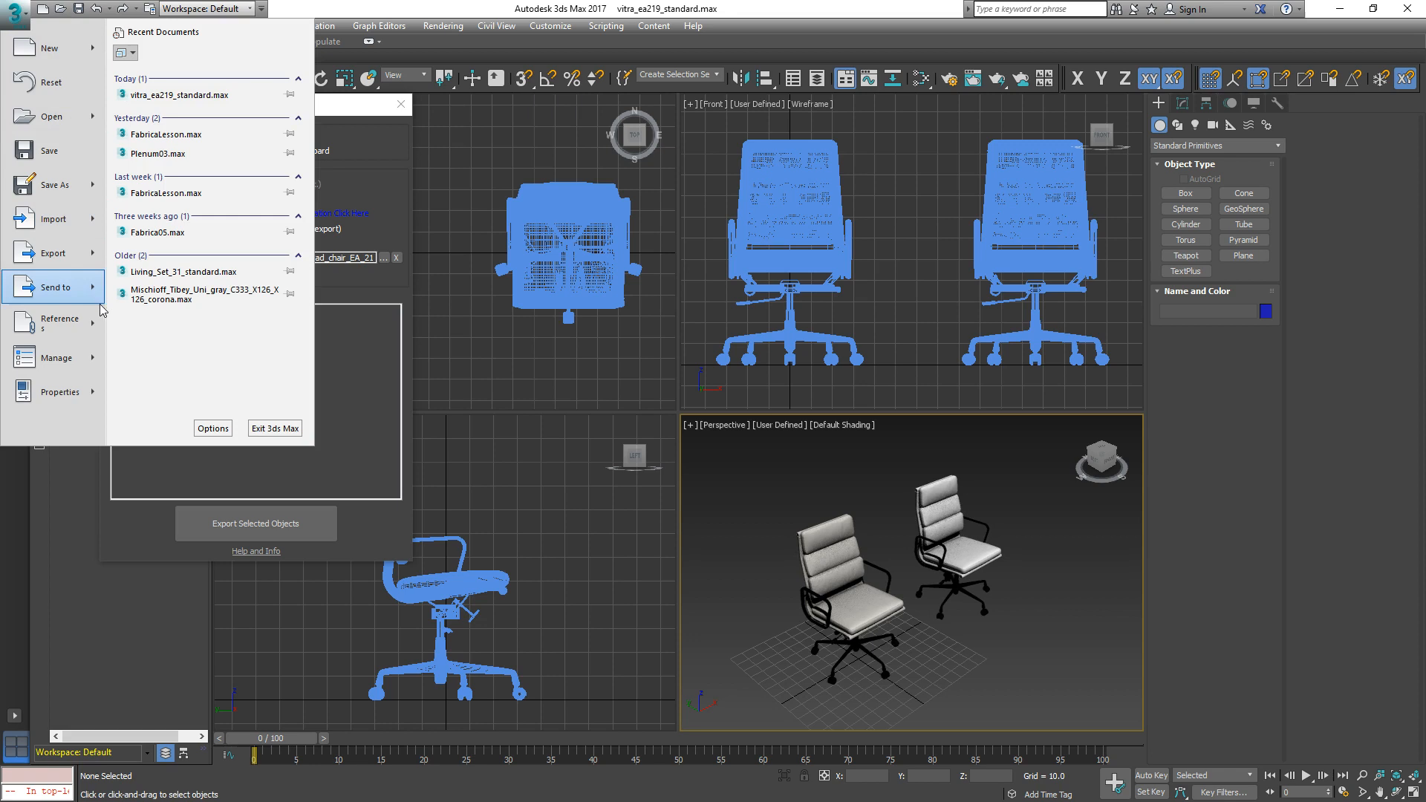
{"action": "mouse_move", "coordinate": [78, 350]}
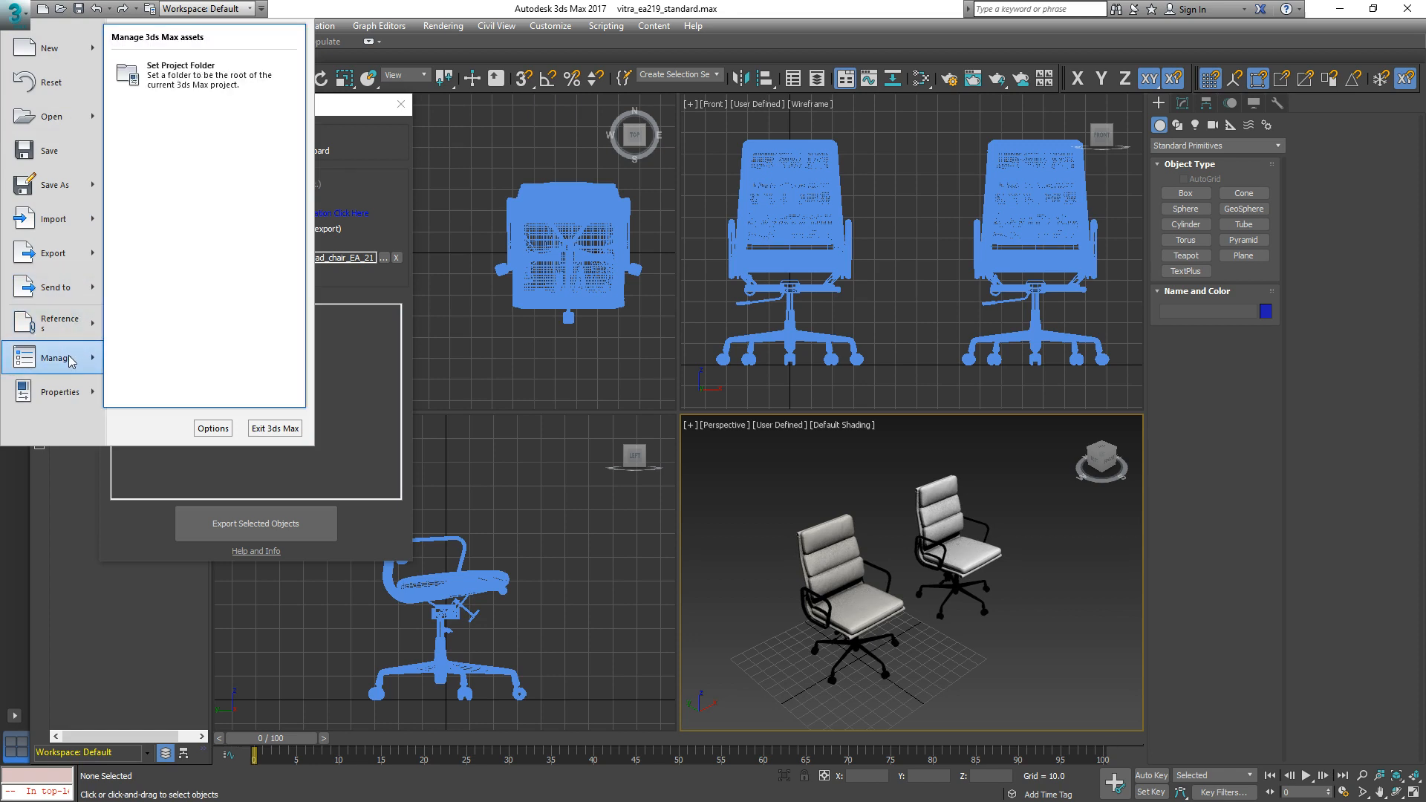
{"action": "left_click", "coordinate": [178, 274]}
{"action": "left_click", "coordinate": [470, 386]}
{"action": "left_click", "coordinate": [474, 425], "text": "shift"}
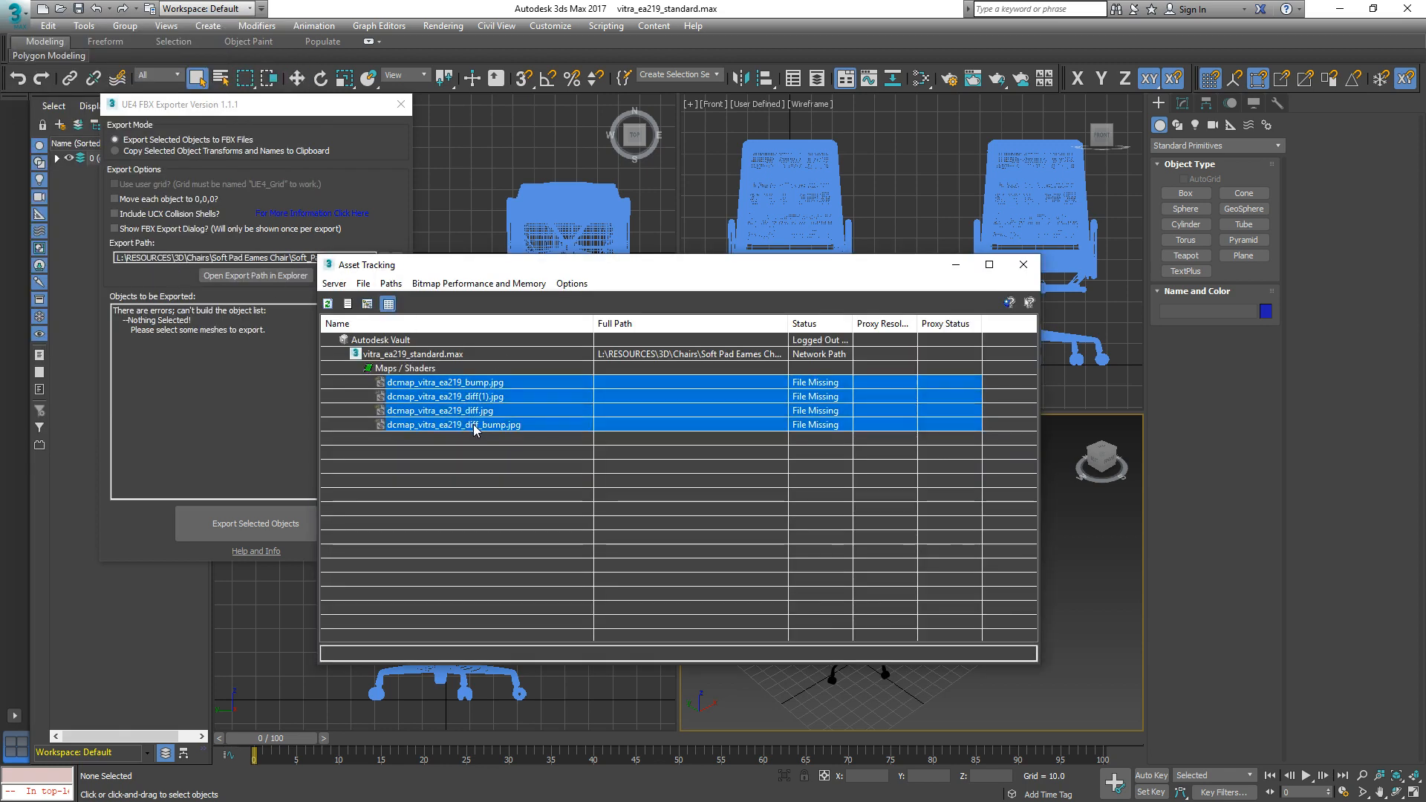
{"action": "right_click", "coordinate": [474, 429]}
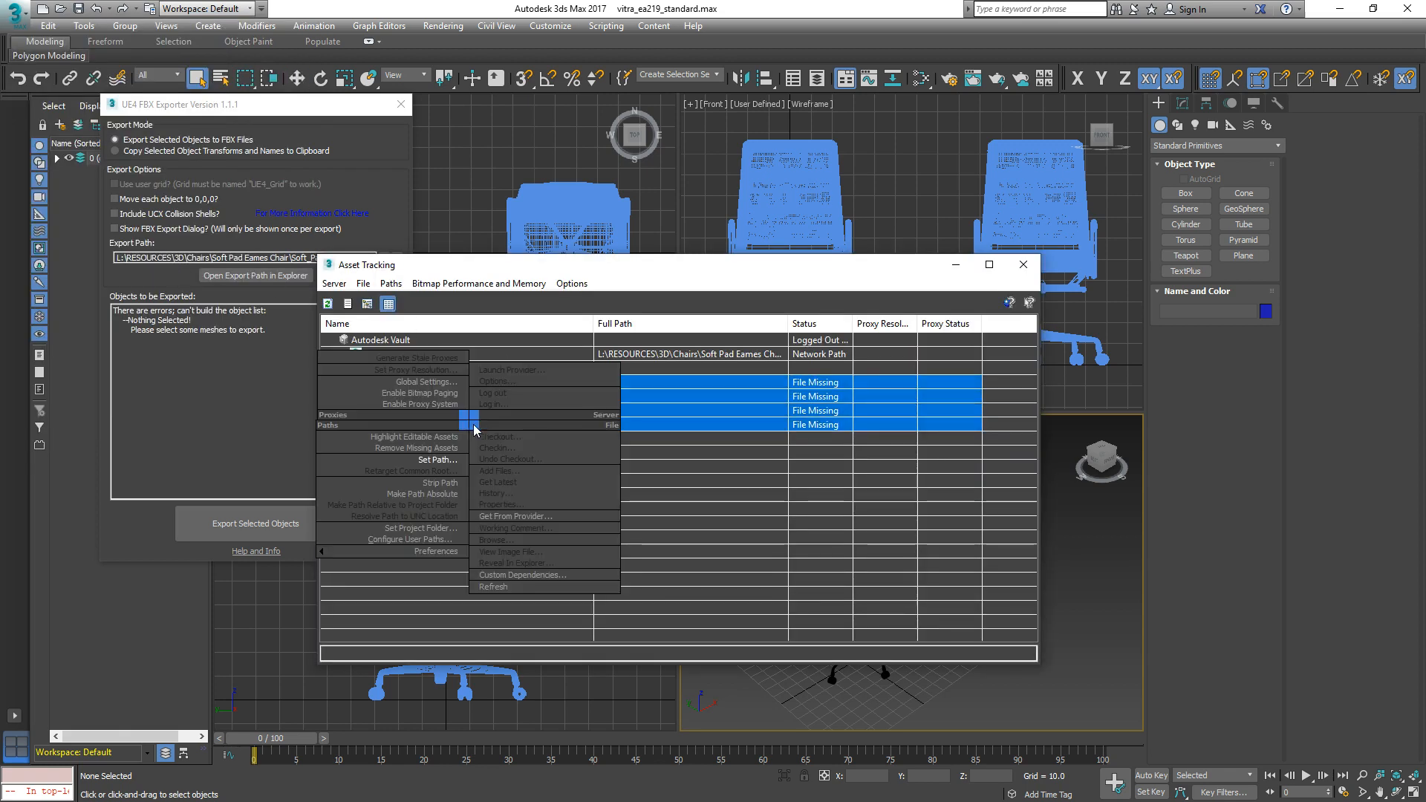
{"action": "left_click", "coordinate": [446, 461]}
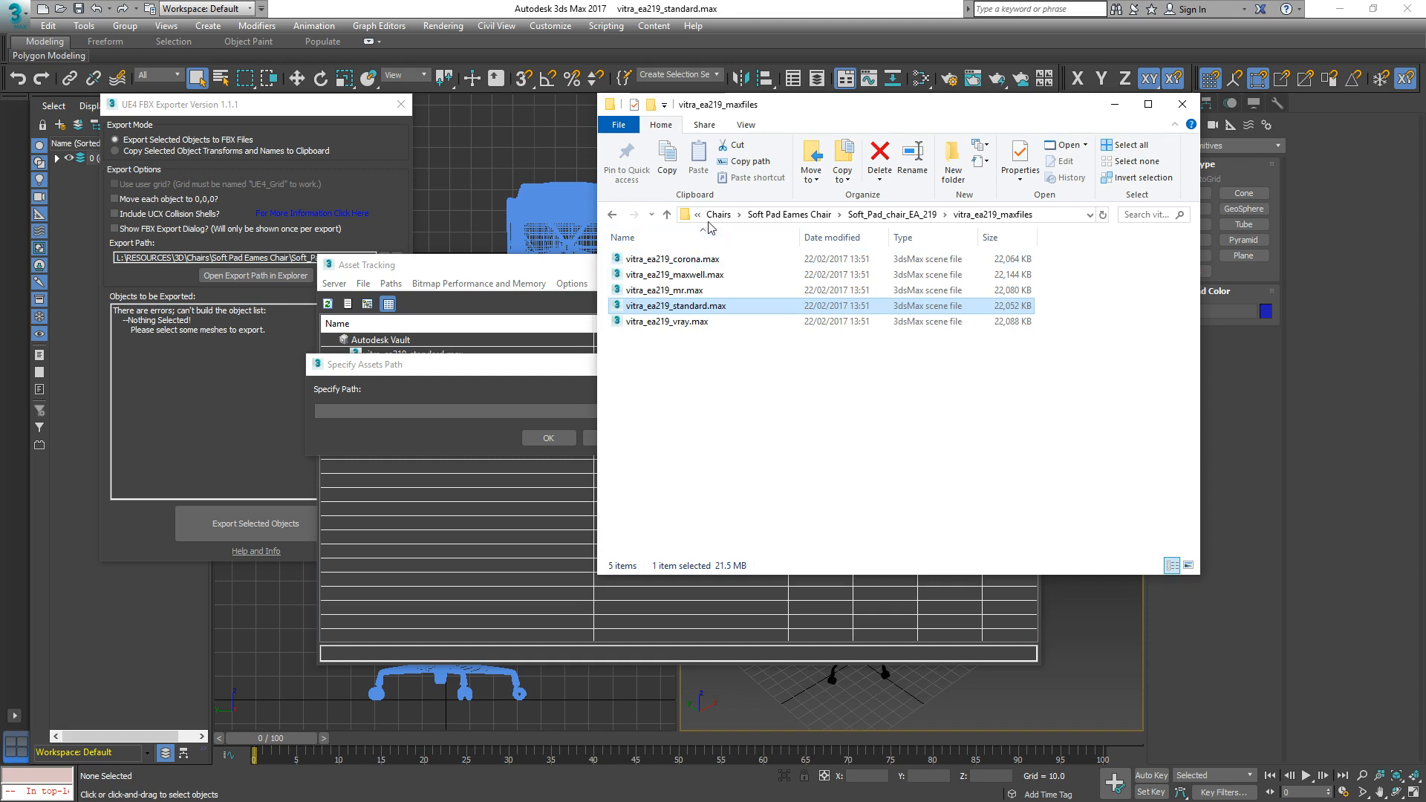
Copy the full path of the vitra_ea219_maps folder inside Soft_Pad_chair_EA_219.
{"action": "left_click", "coordinate": [666, 214]}
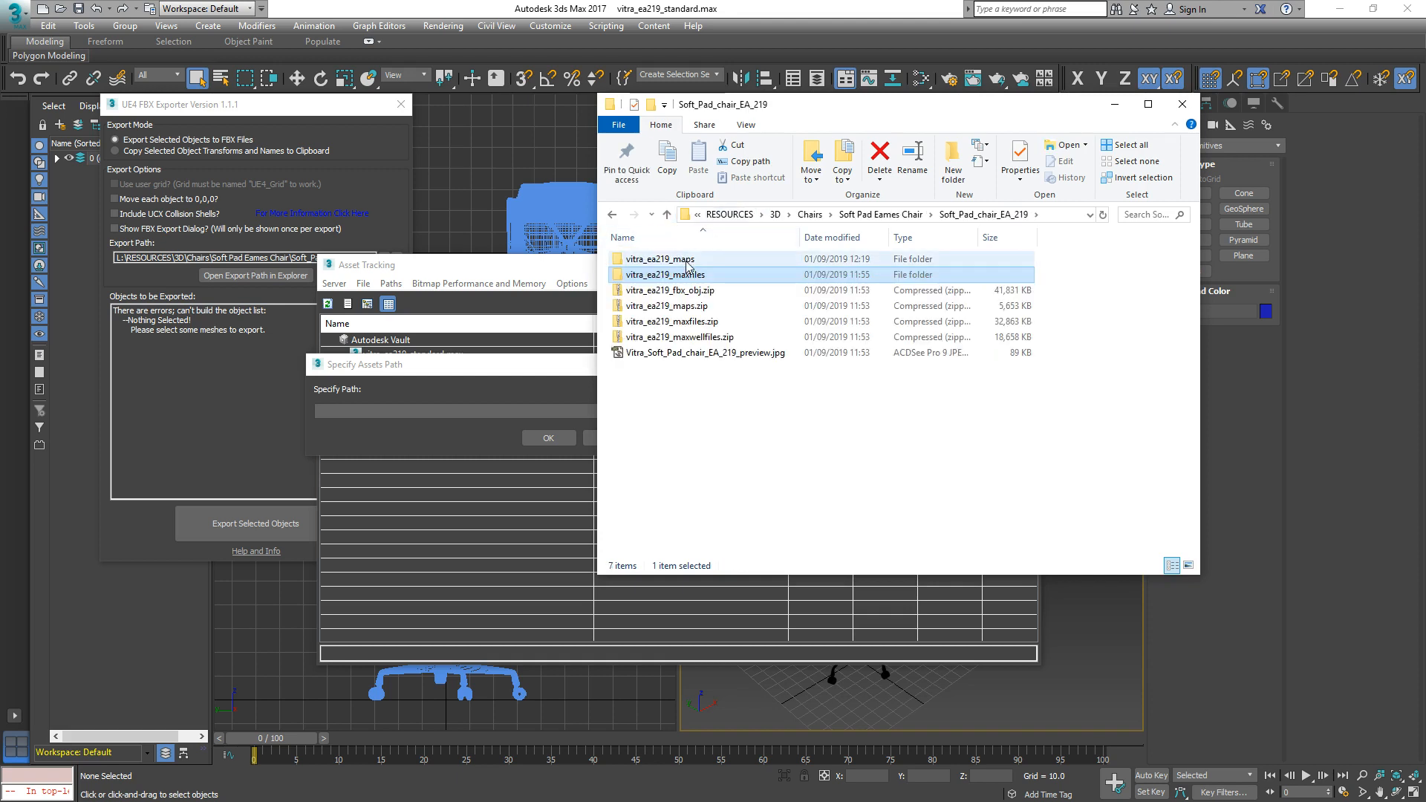
{"action": "double_click", "coordinate": [660, 259]}
{"action": "left_click", "coordinate": [746, 336]}
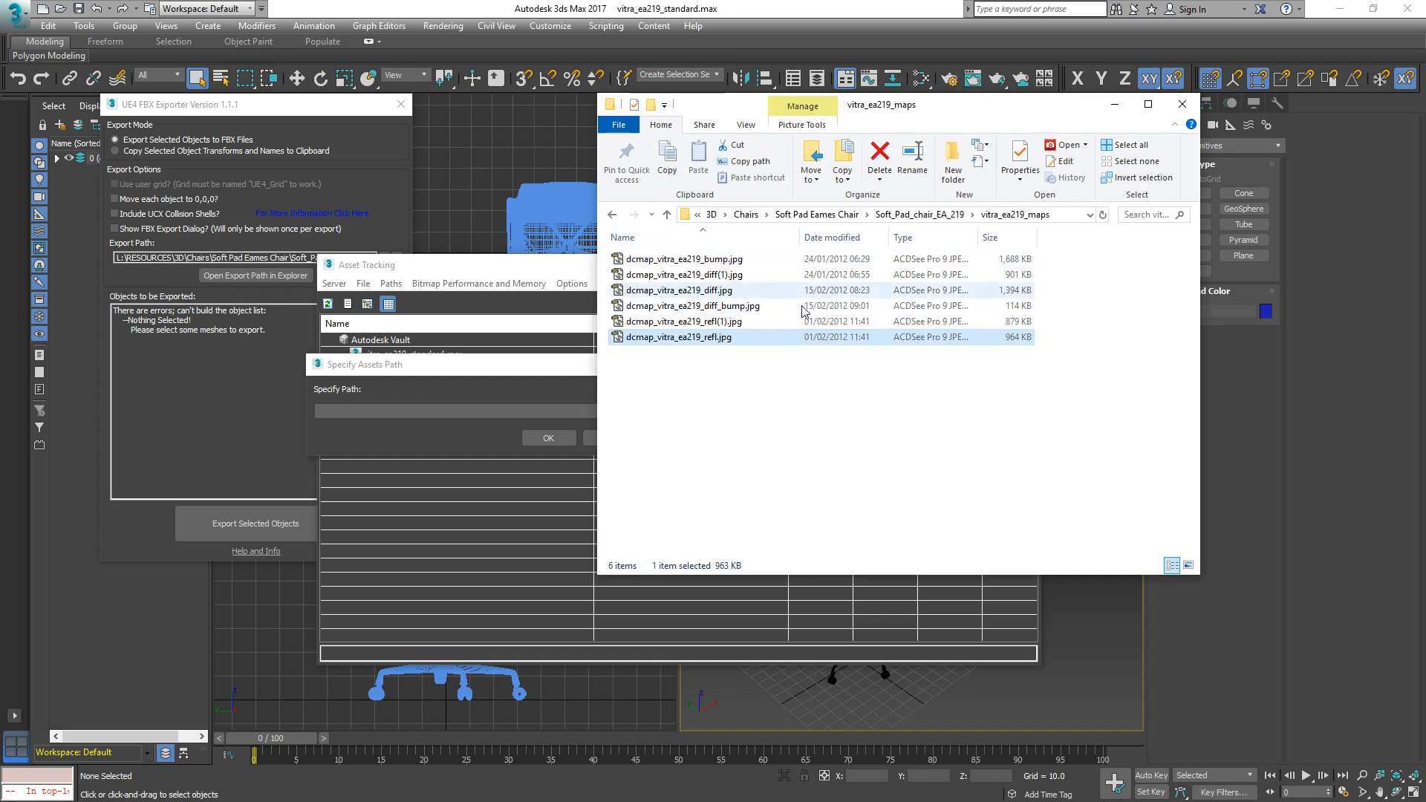
{"action": "left_click", "coordinate": [1065, 214]}
{"action": "key", "text": "ctrl+c"}
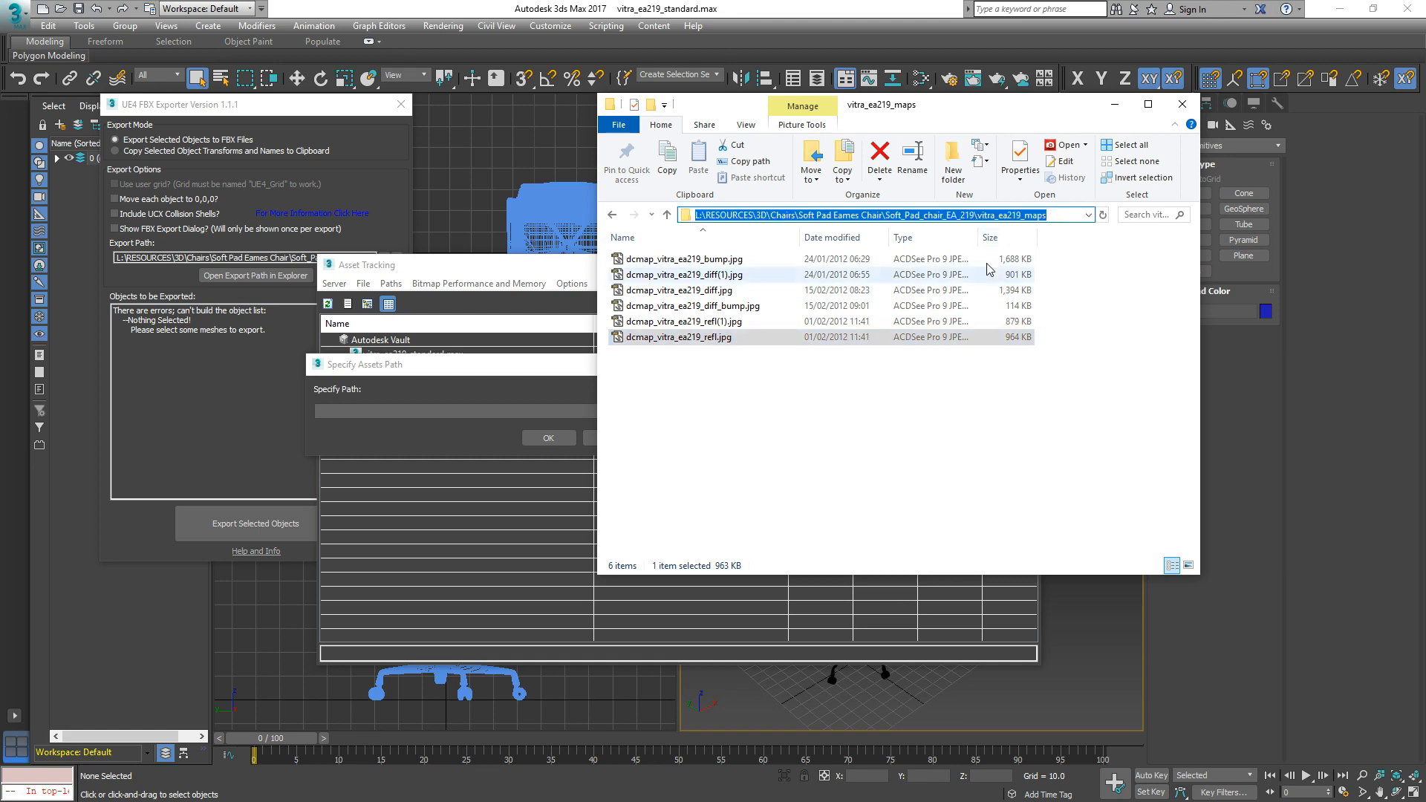
Set the missing maps' path to the copied vitra_ea219_maps folder path and close Asset Tracking.
{"action": "left_click", "coordinate": [446, 410]}
{"action": "key", "text": "ctrl+v"}
{"action": "left_click", "coordinate": [550, 438]}
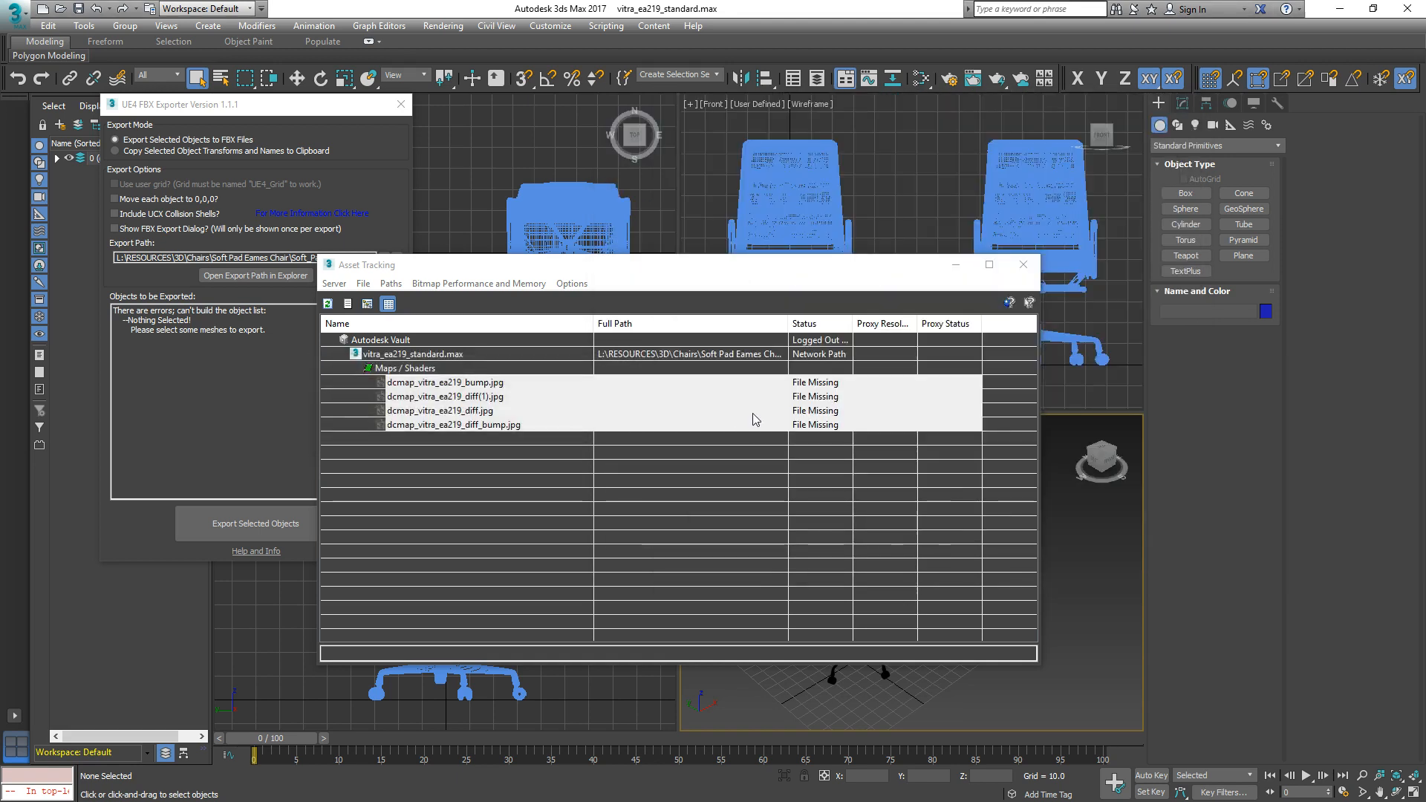
{"action": "left_click", "coordinate": [1022, 265]}
Delete the black chair from the scene, keeping only the beige one.
{"action": "scroll", "coordinate": [859, 512], "scroll_direction": "up", "scroll_amount": 4}
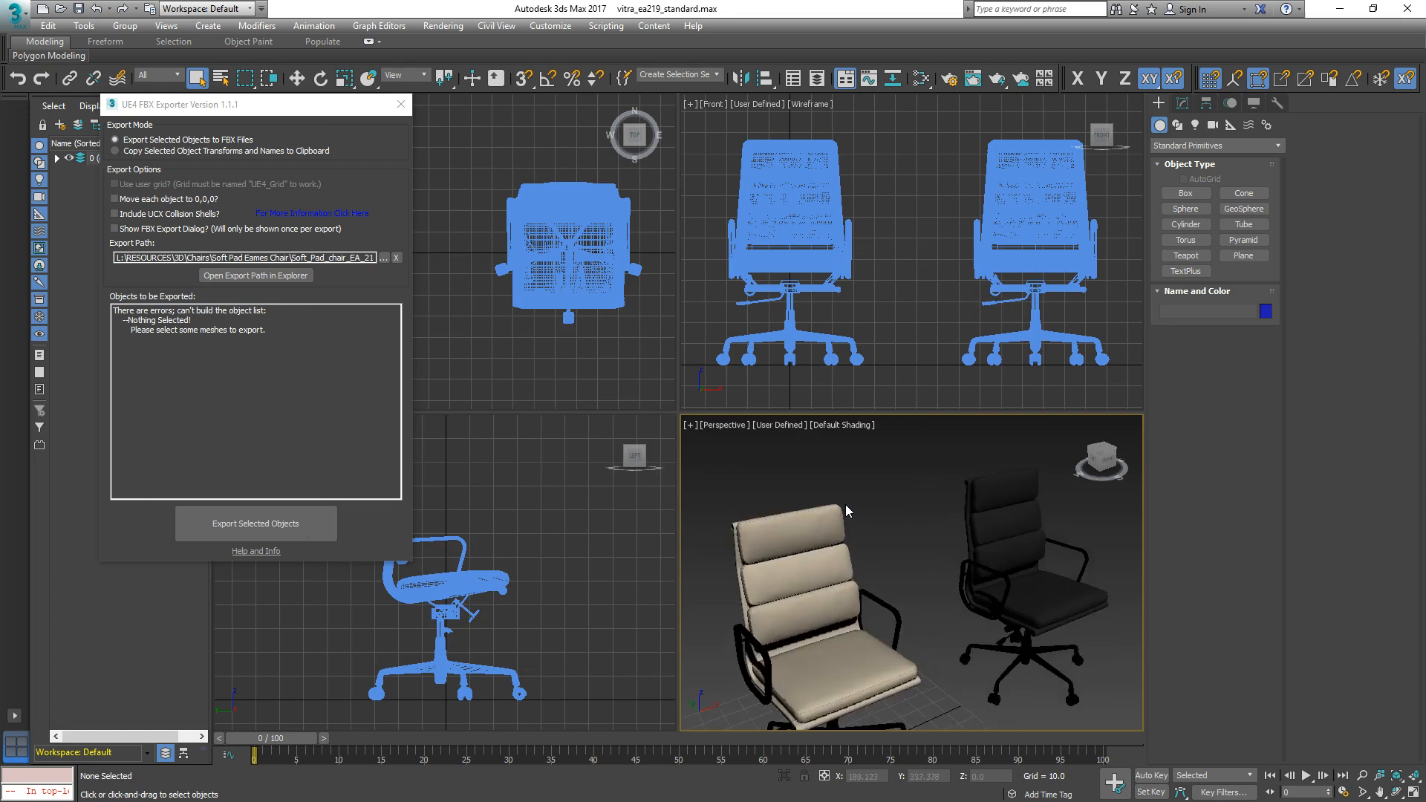
{"action": "left_click", "coordinate": [1003, 505]}
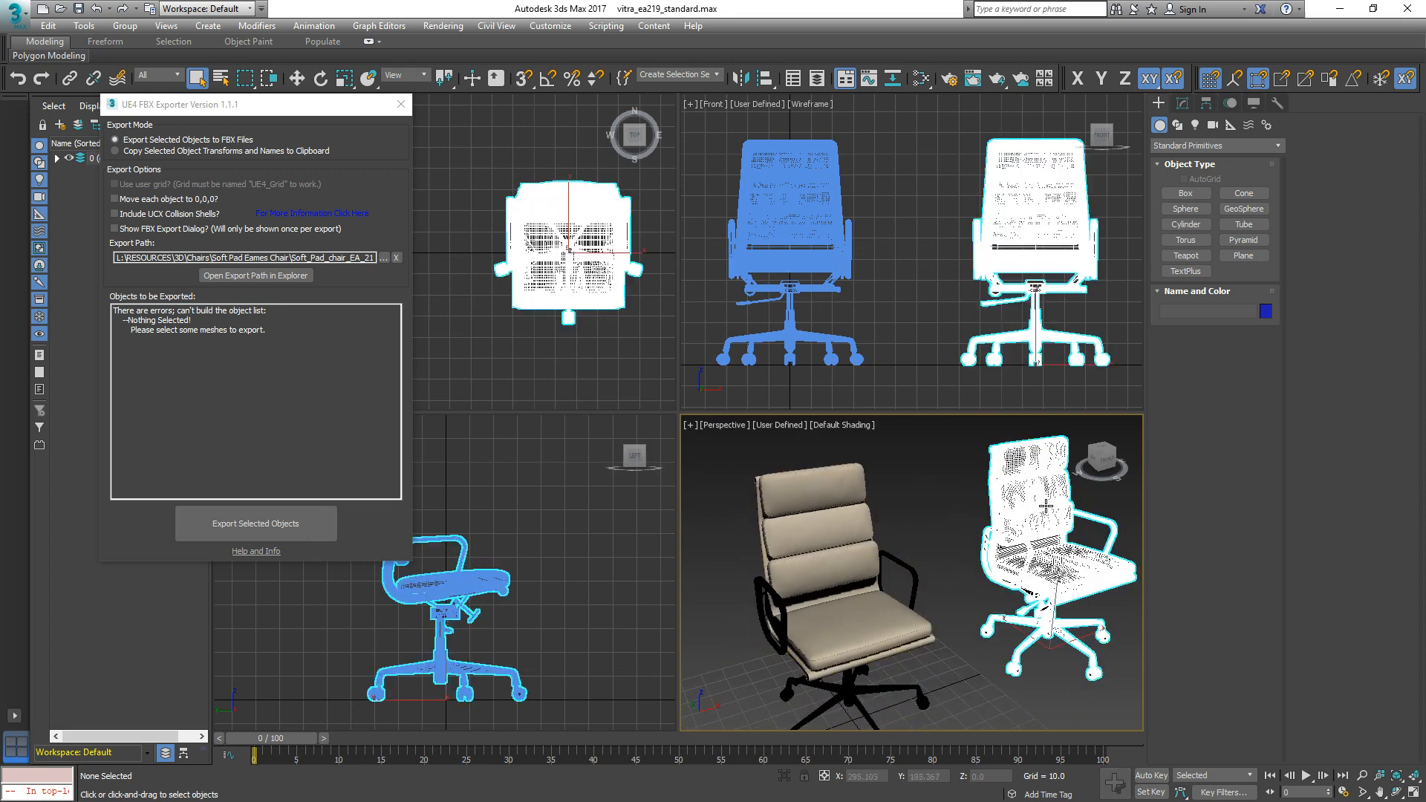
{"action": "key", "text": "Delete"}
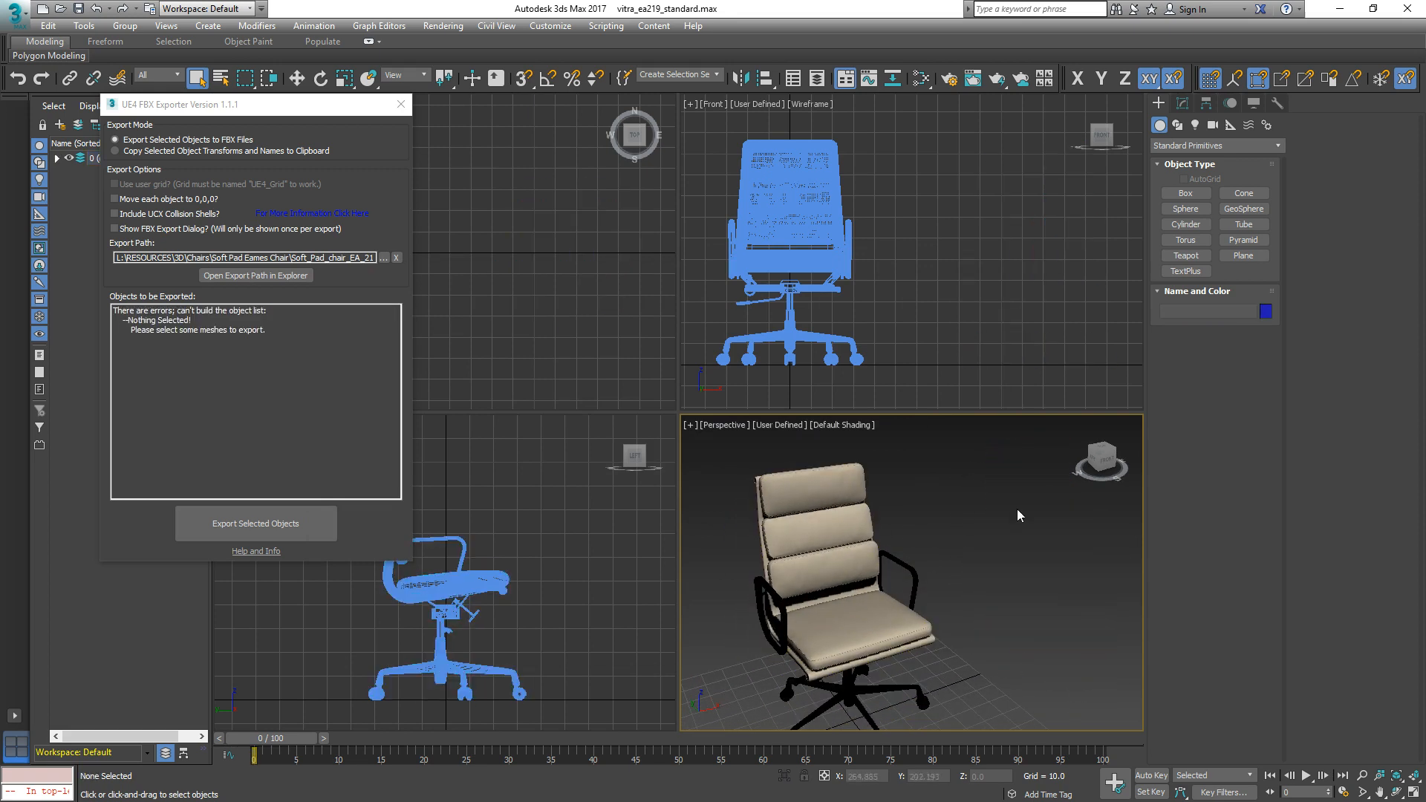
Maximize the perspective view and draw a ground plane about 89 long and 81 wide beneath the beige chair.
{"action": "key", "text": "z"}
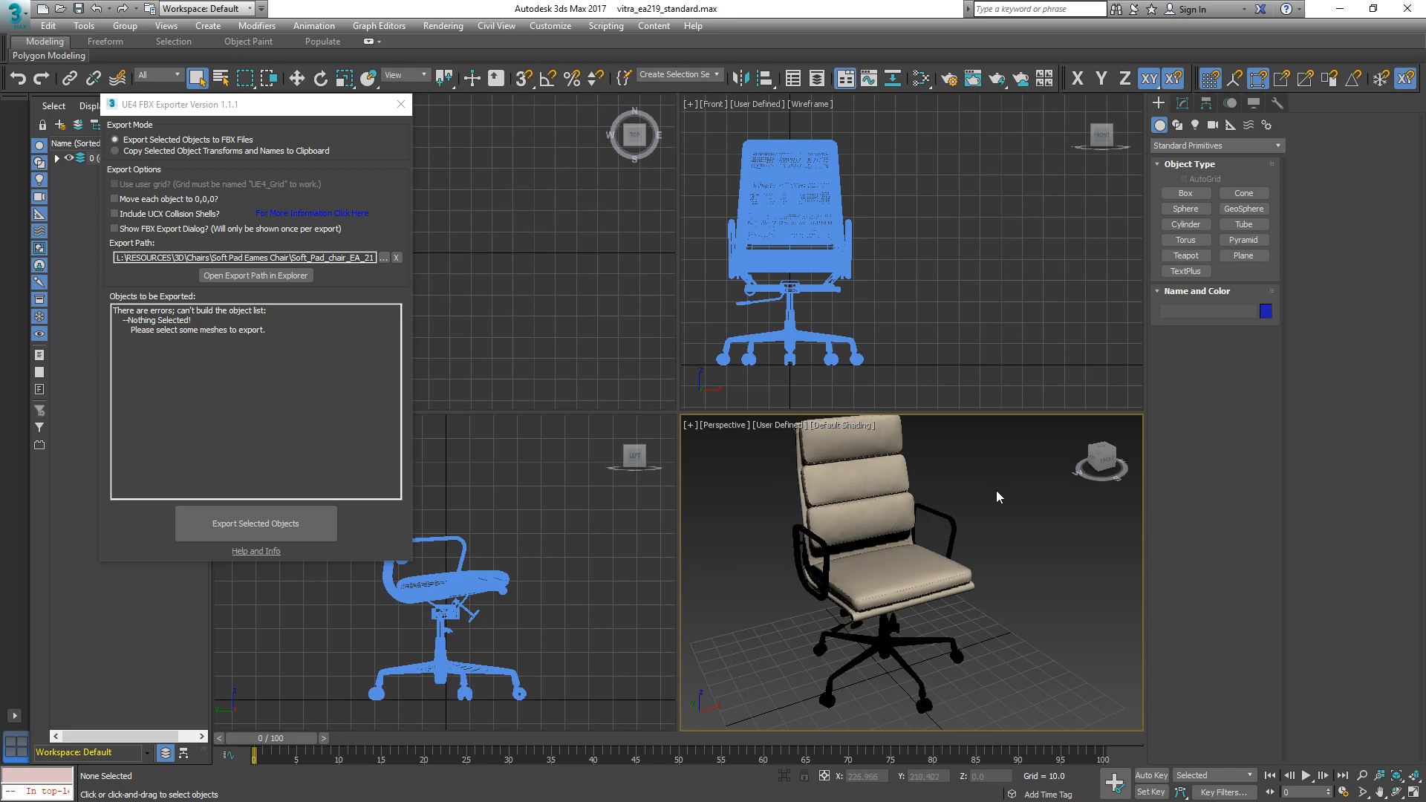
{"action": "key", "text": "alt+w"}
{"action": "scroll", "coordinate": [827, 317], "scroll_direction": "up", "scroll_amount": 5}
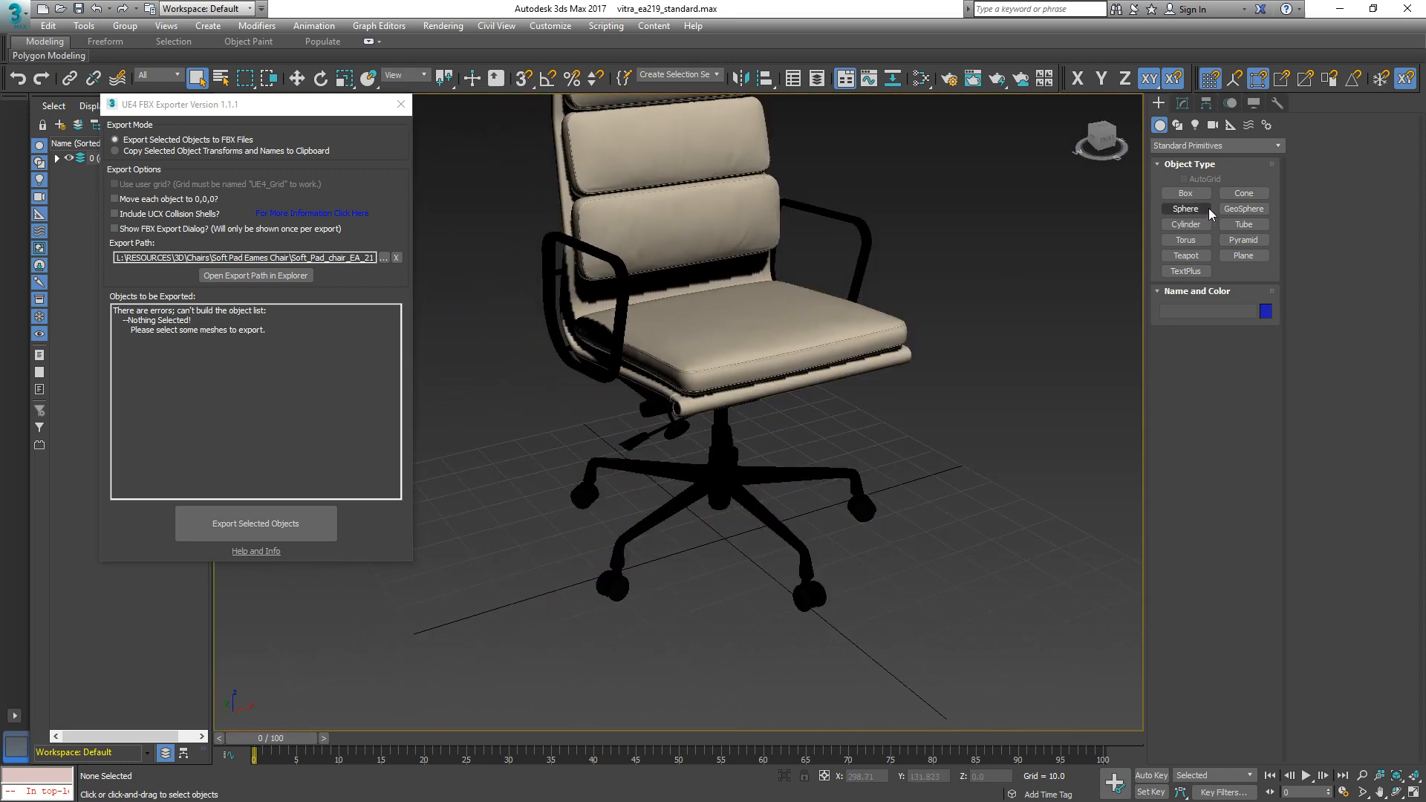
{"action": "left_click", "coordinate": [1243, 255]}
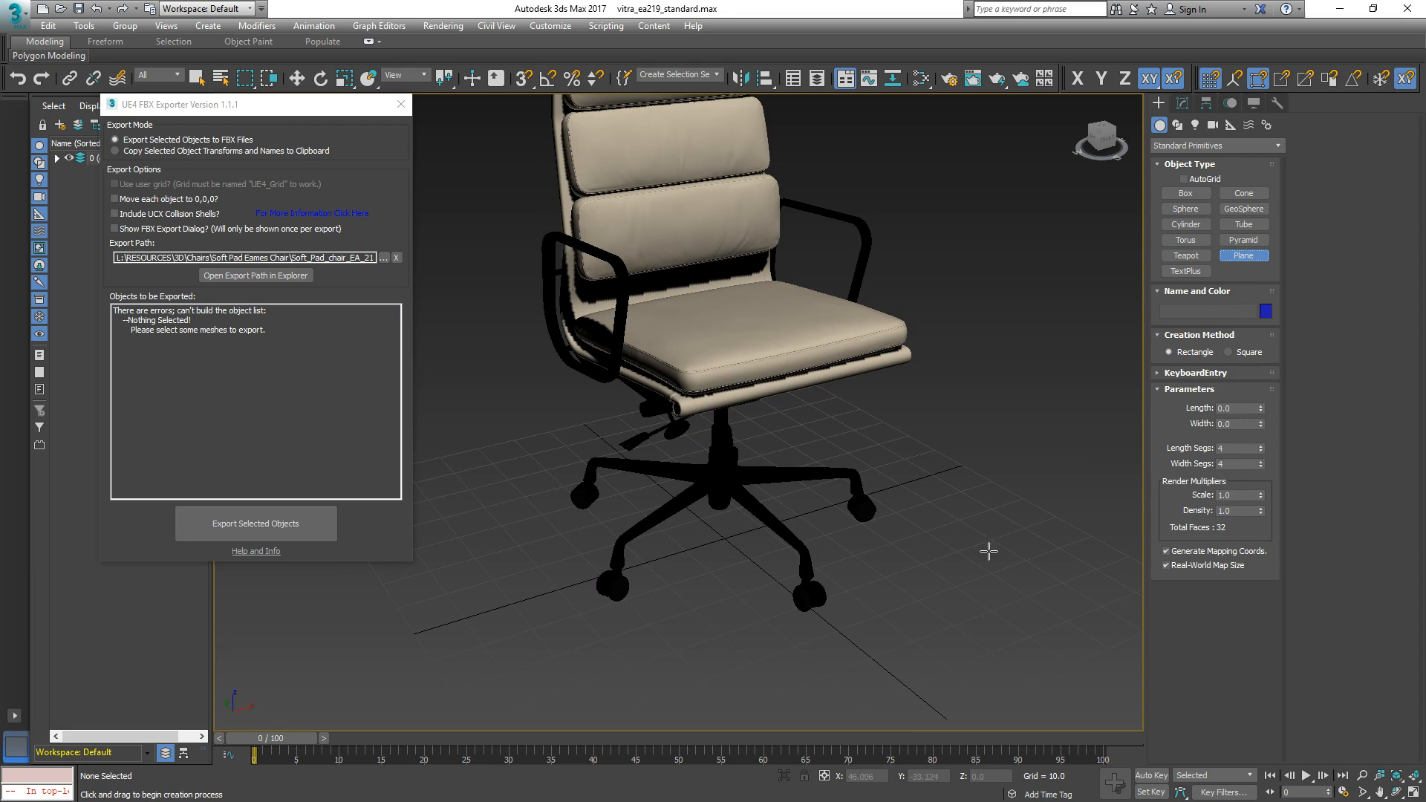
{"action": "left_click_drag", "start_coordinate": [996, 572], "coordinate": [470, 491]}
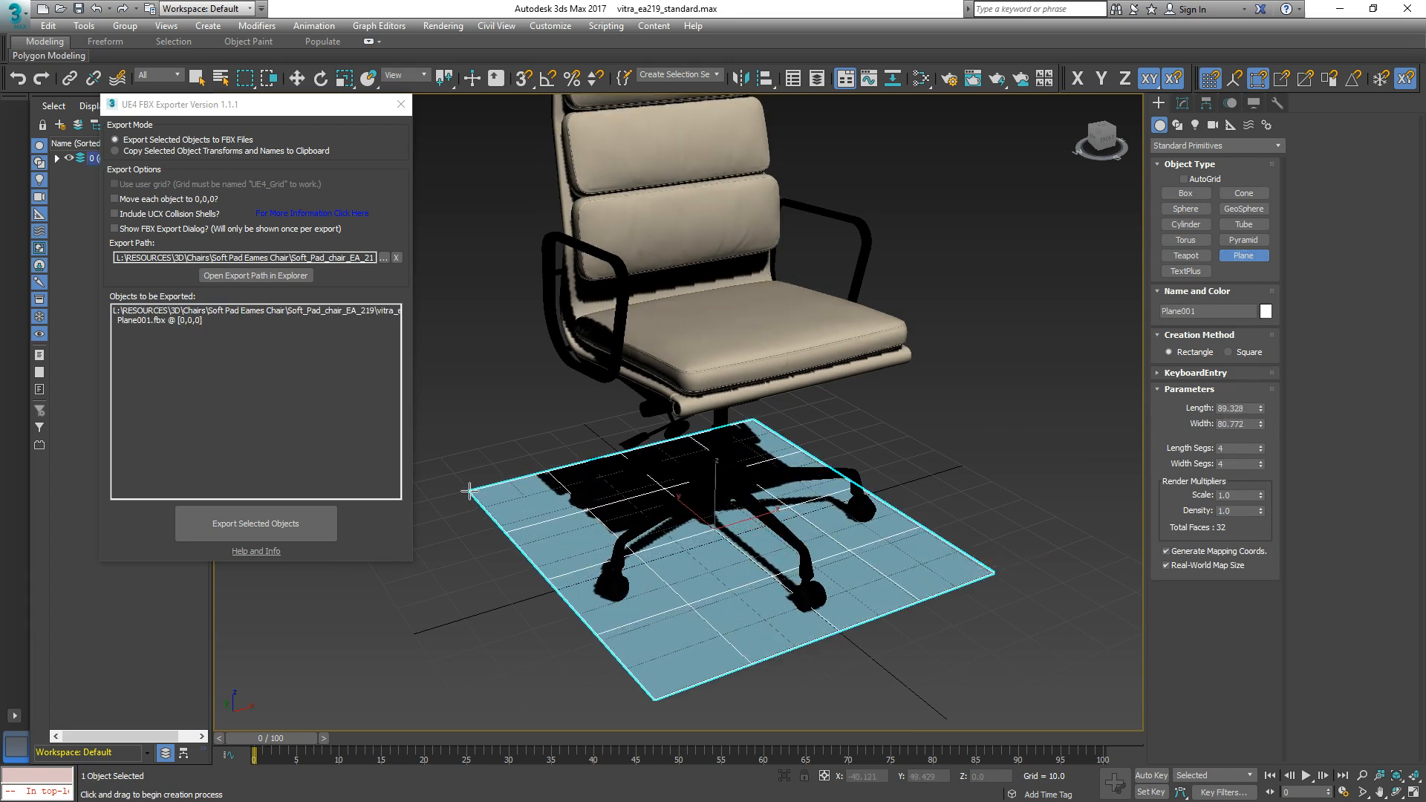
Set the plane's length segments to 60 and its width segments to 62.
{"action": "middle_click_drag", "start_coordinate": [734, 505], "coordinate": [797, 508], "text": "alt"}
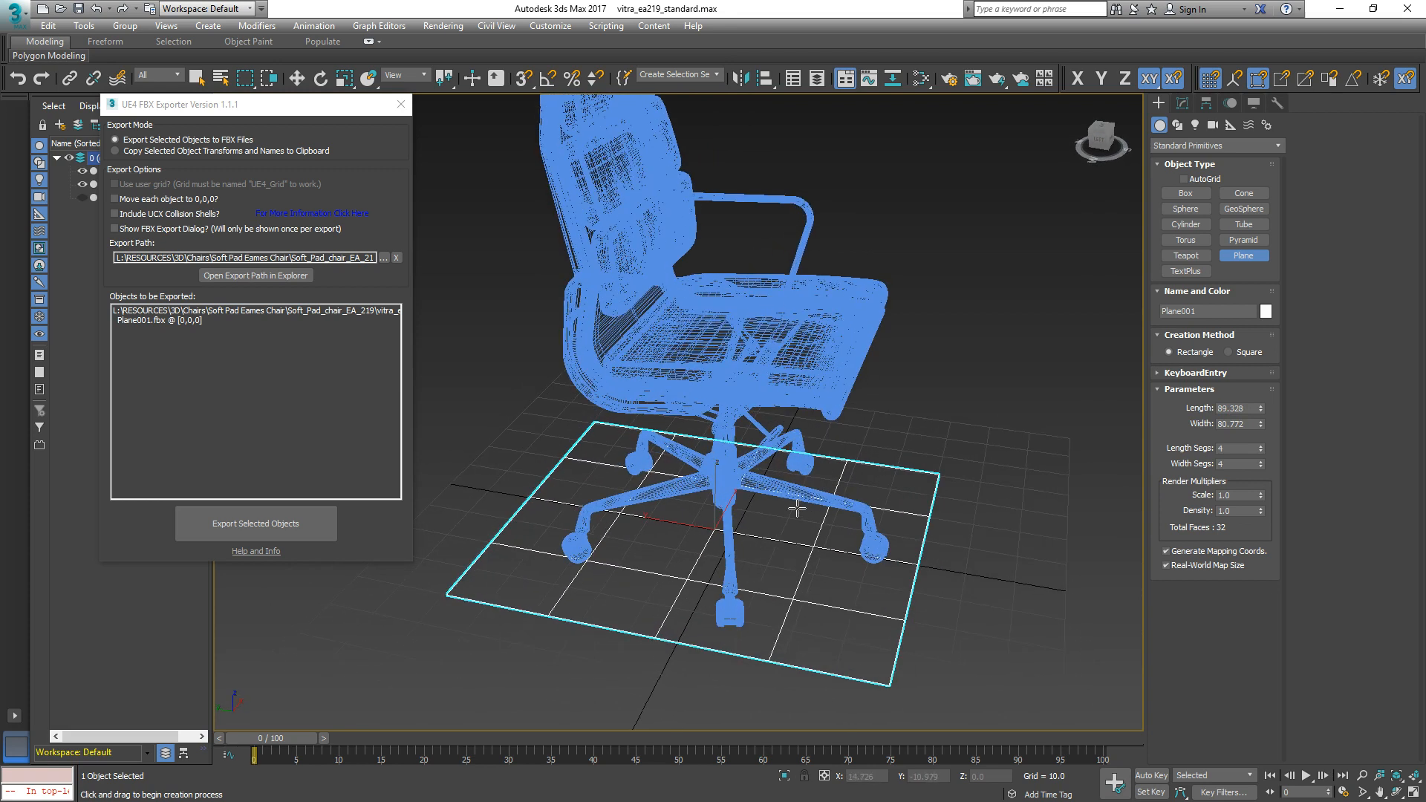
{"action": "left_click", "coordinate": [1184, 106]}
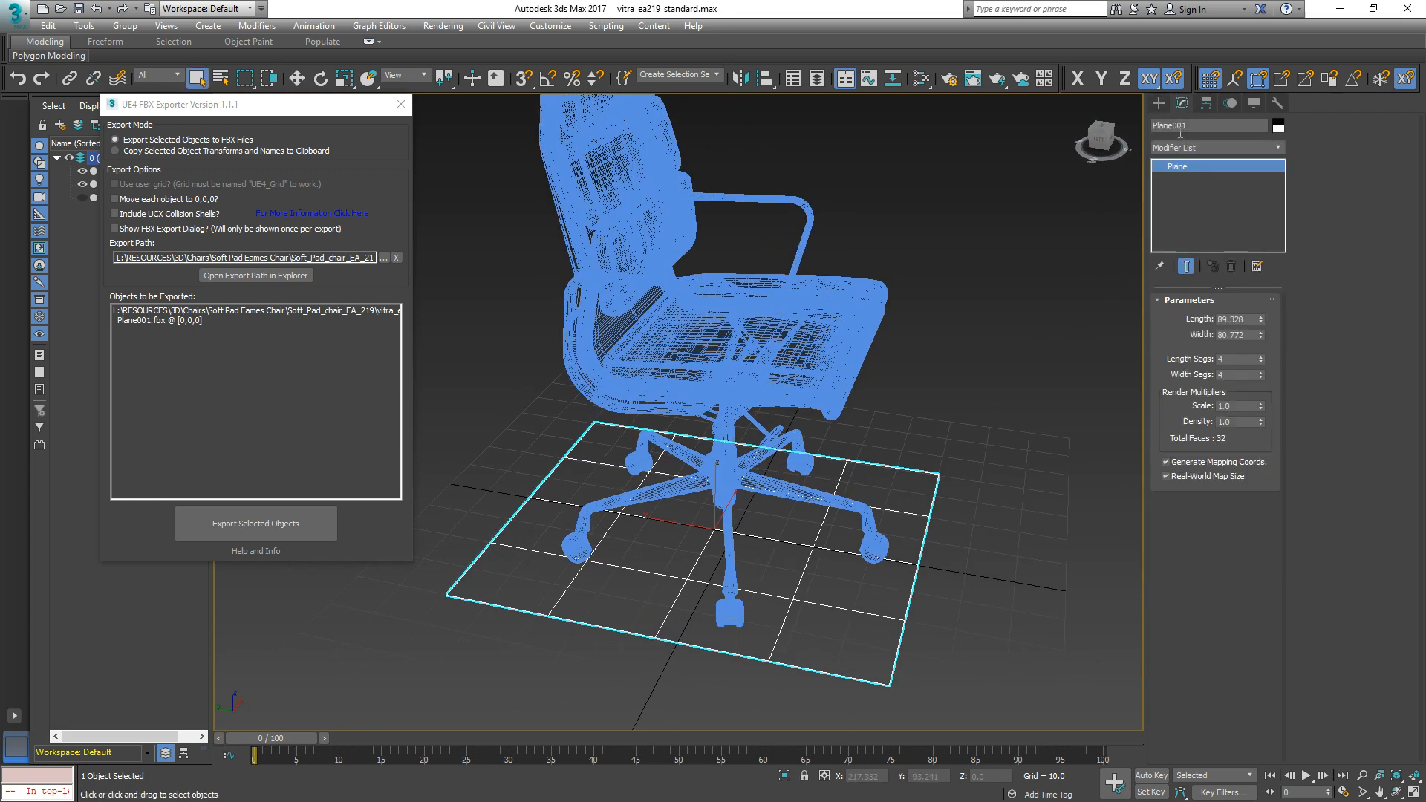
{"action": "left_click_drag", "start_coordinate": [1261, 360], "coordinate": [1259, 318]}
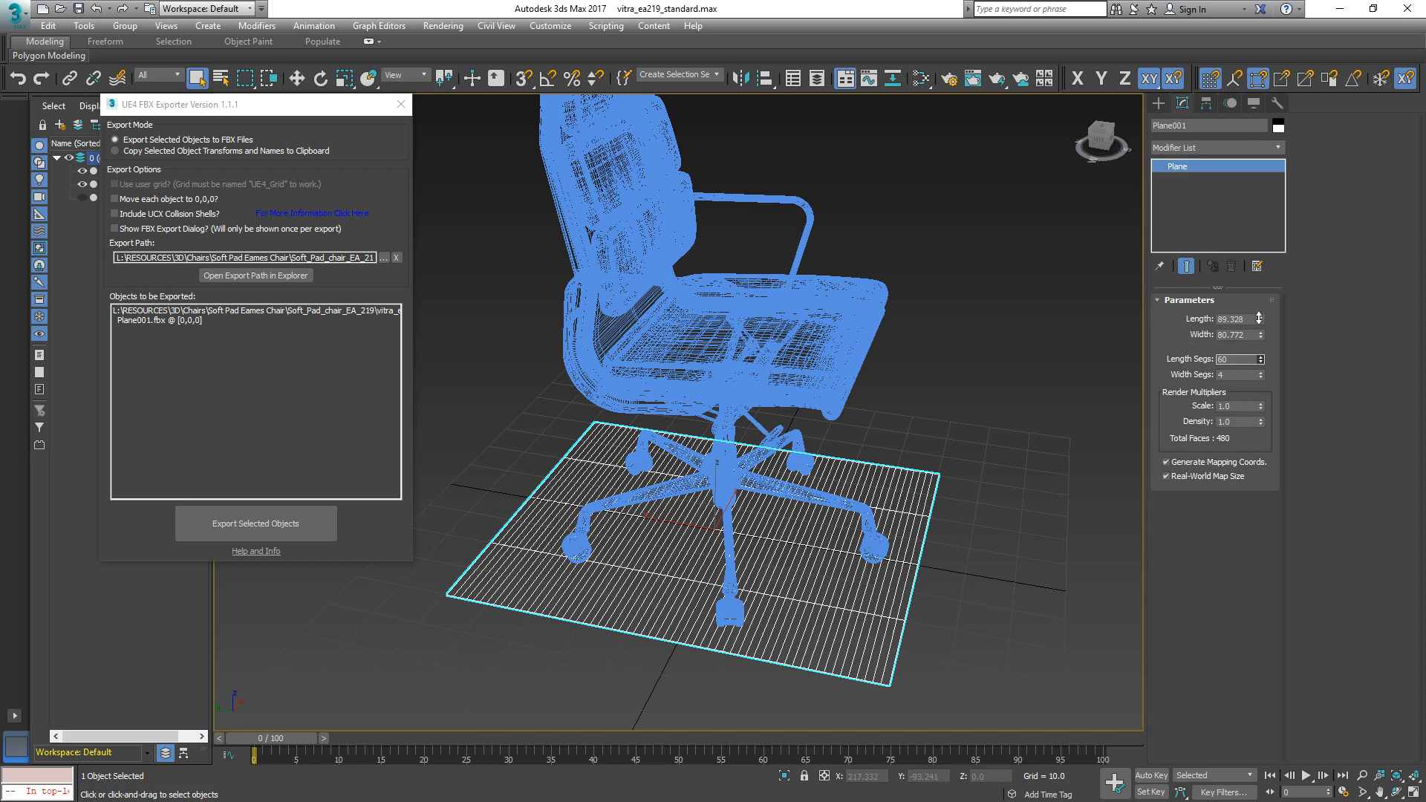
{"action": "left_click_drag", "start_coordinate": [1260, 375], "coordinate": [1261, 334]}
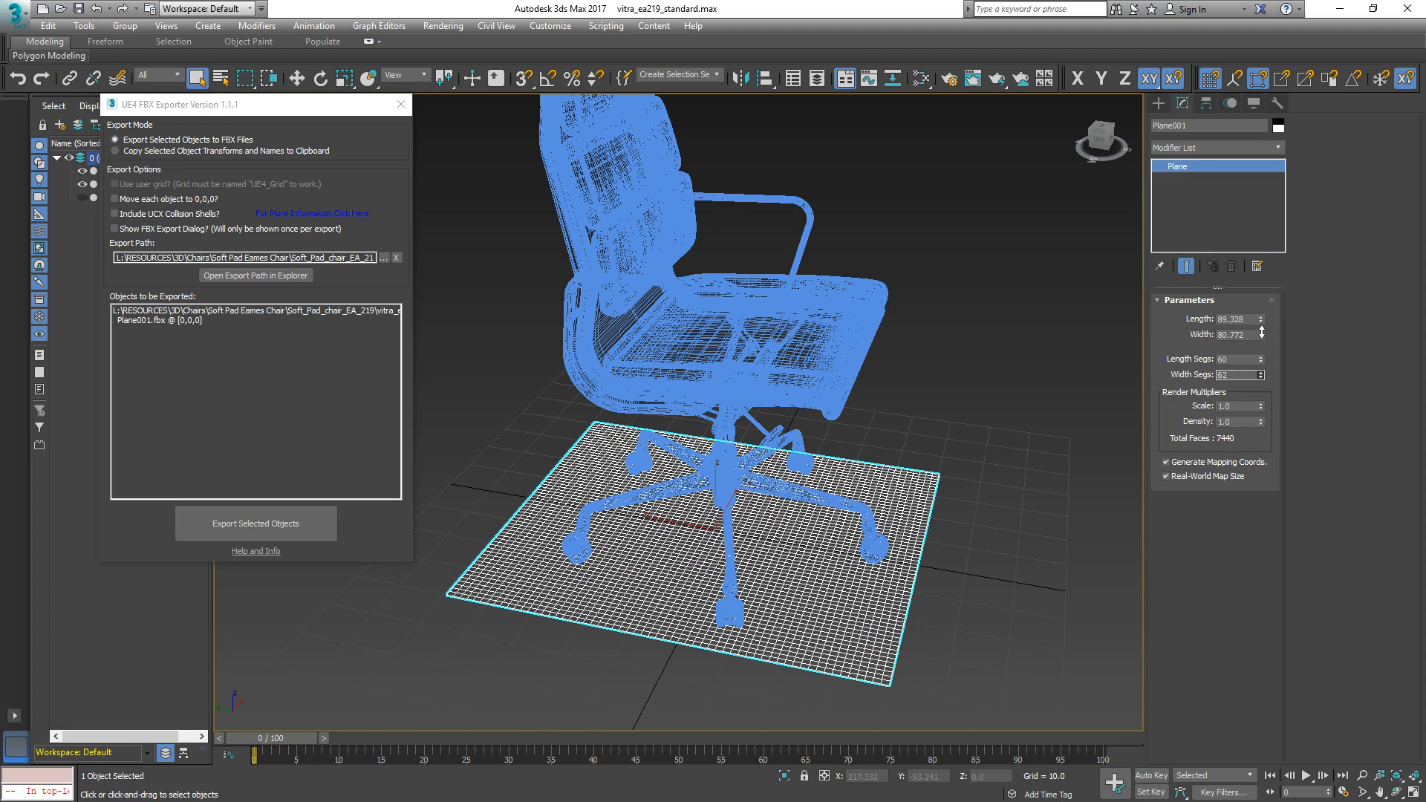
Open the Slate Material Editor and arrange it and the exporter window so the chair and plane stay in view.
{"action": "middle_click_drag", "start_coordinate": [869, 415], "coordinate": [817, 425], "text": "alt"}
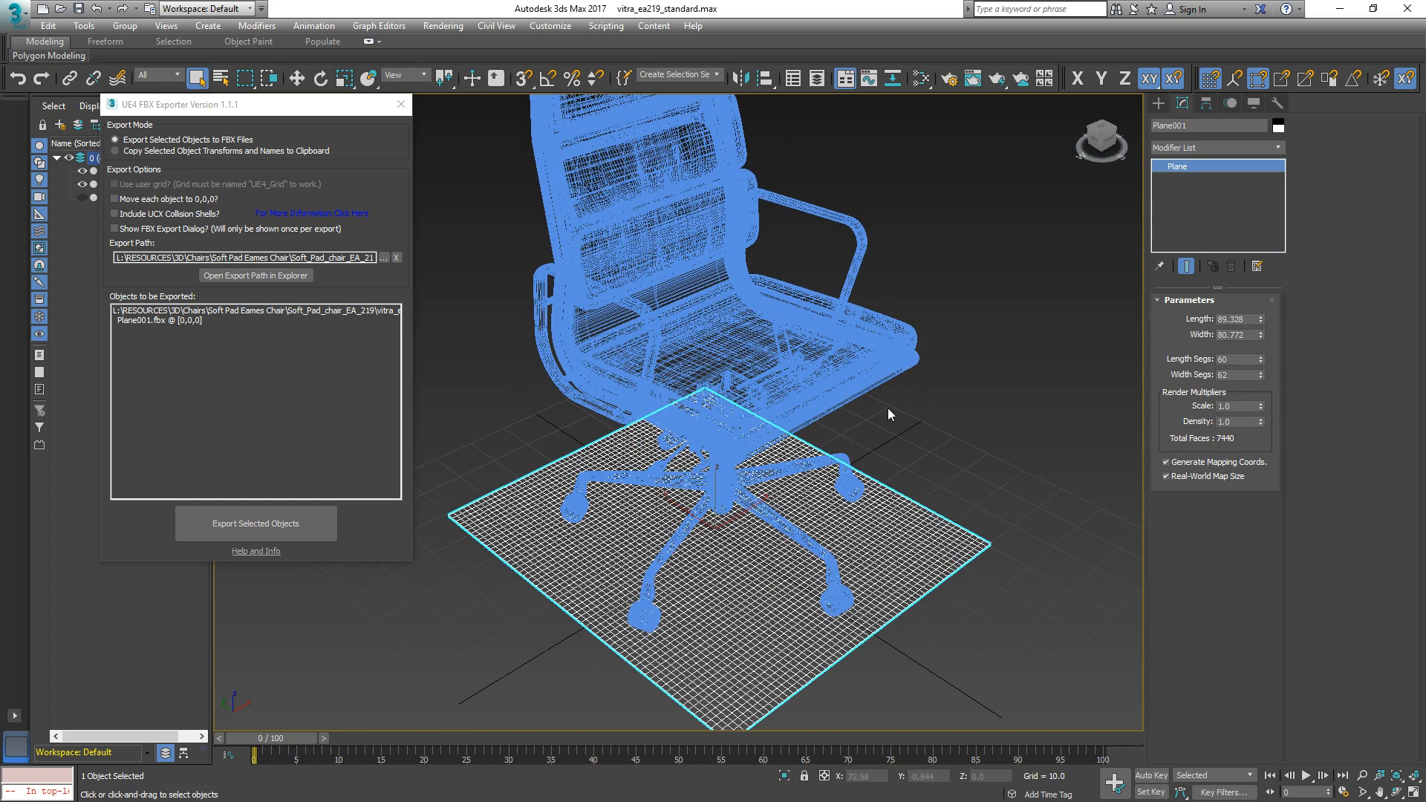
{"action": "left_click_drag", "start_coordinate": [282, 105], "coordinate": [231, 248]}
{"action": "left_click", "coordinate": [921, 78]}
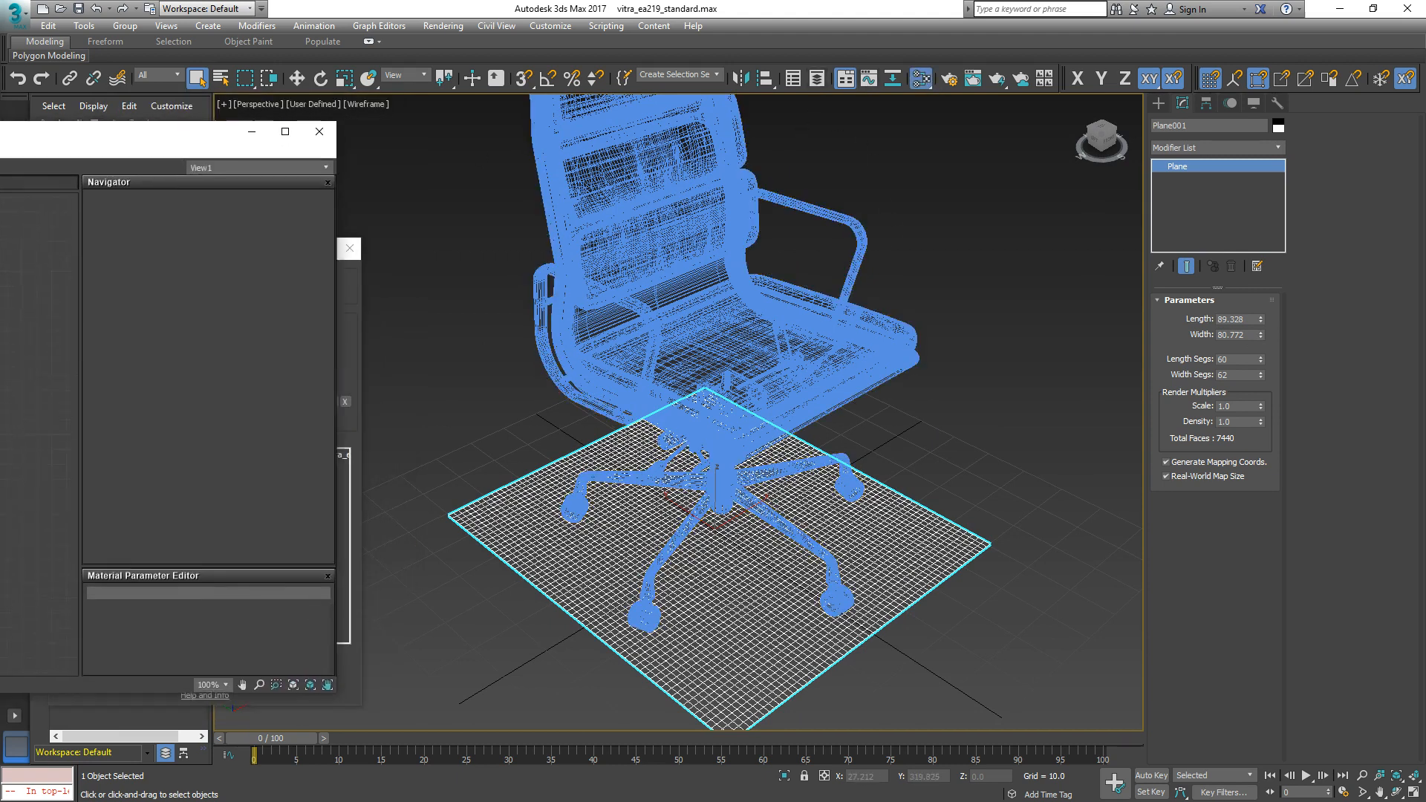
{"action": "left_click_drag", "start_coordinate": [467, 200], "coordinate": [426, 158]}
{"action": "middle_click_drag", "start_coordinate": [840, 264], "coordinate": [973, 254]}
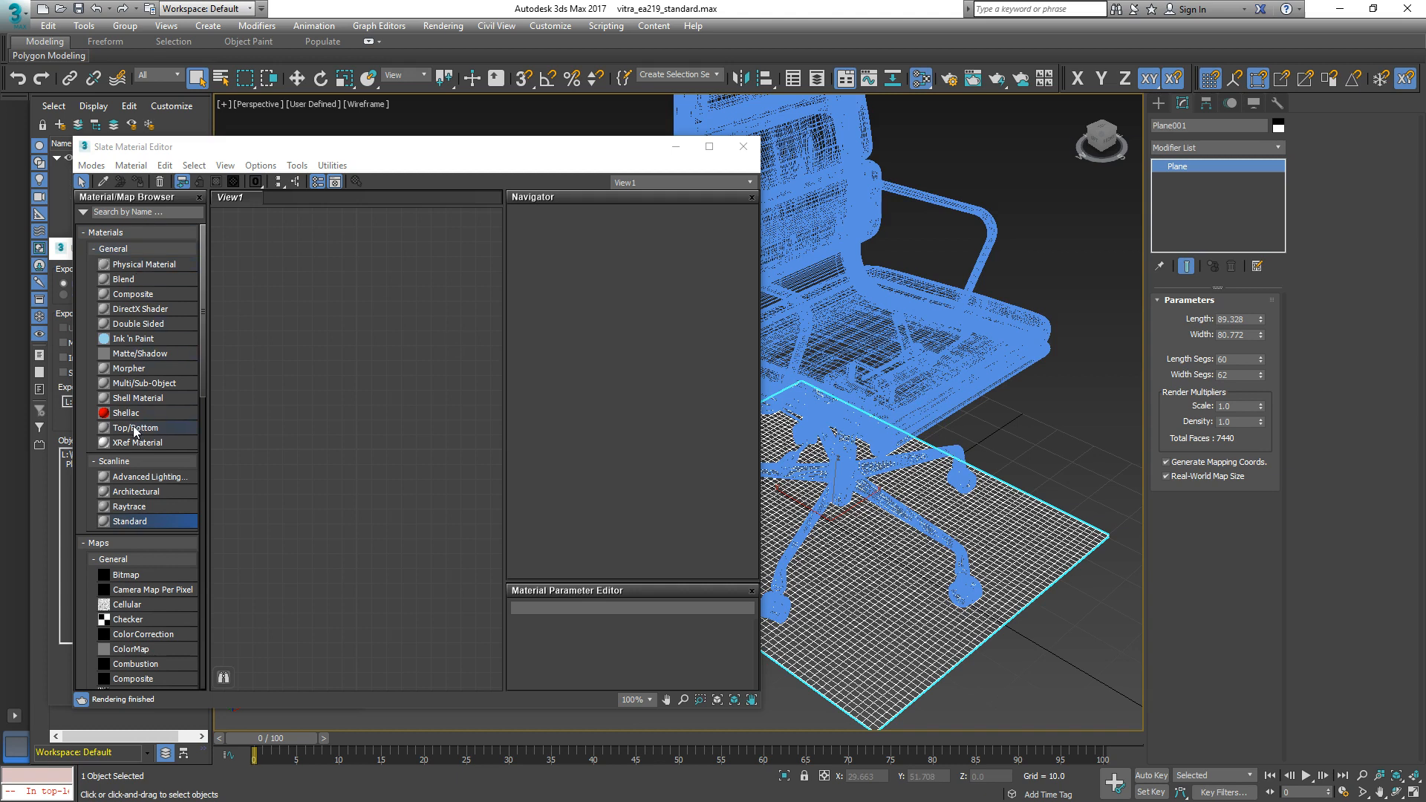
Give the ground plane a new Standard material and attach the plane to the chair mesh, matching material IDs to material.
{"action": "left_click_drag", "start_coordinate": [129, 520], "coordinate": [324, 412]}
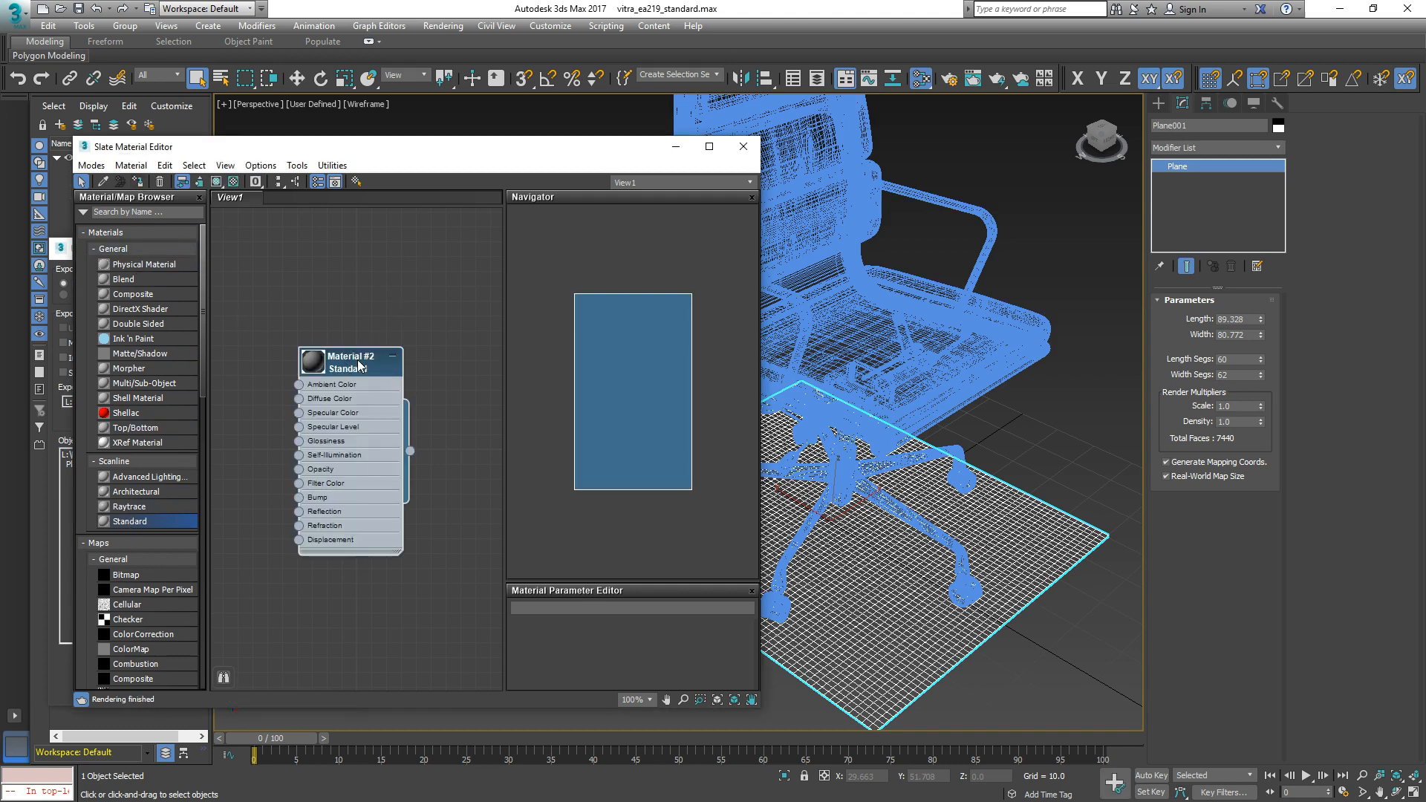
{"action": "left_click_drag", "start_coordinate": [359, 364], "coordinate": [462, 304]}
{"action": "left_click", "coordinate": [841, 214]}
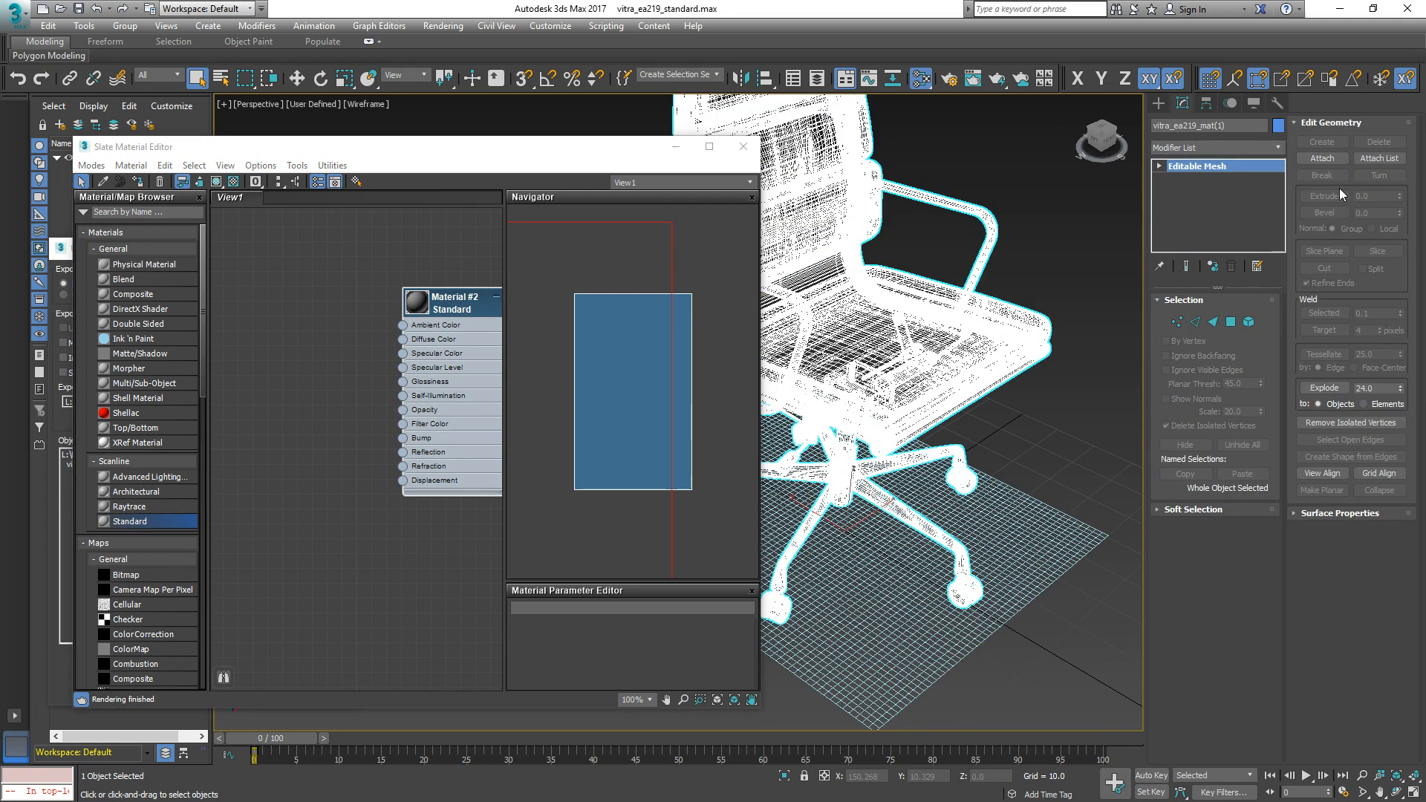
{"action": "left_click", "coordinate": [1322, 159]}
{"action": "left_click", "coordinate": [1043, 509]}
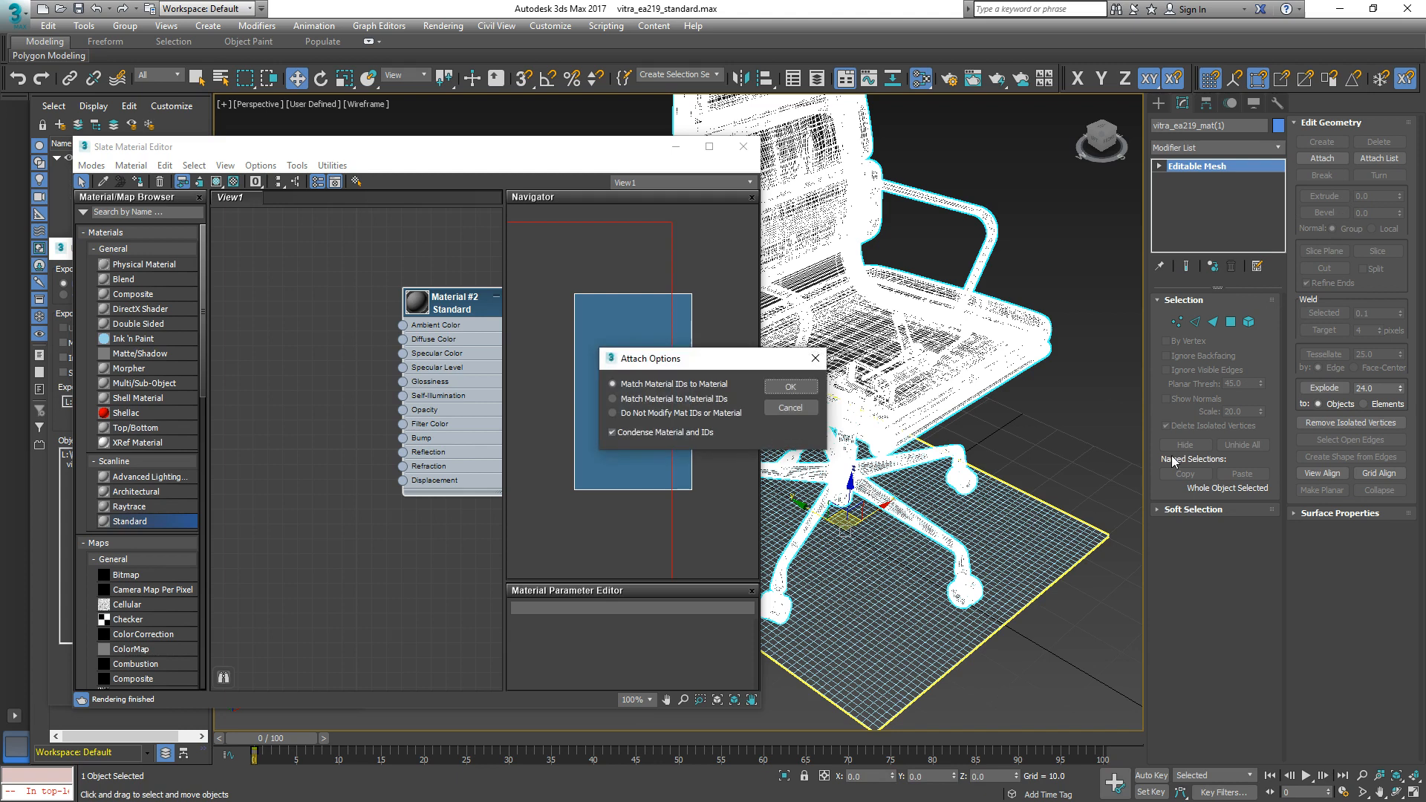
{"action": "left_click", "coordinate": [789, 387]}
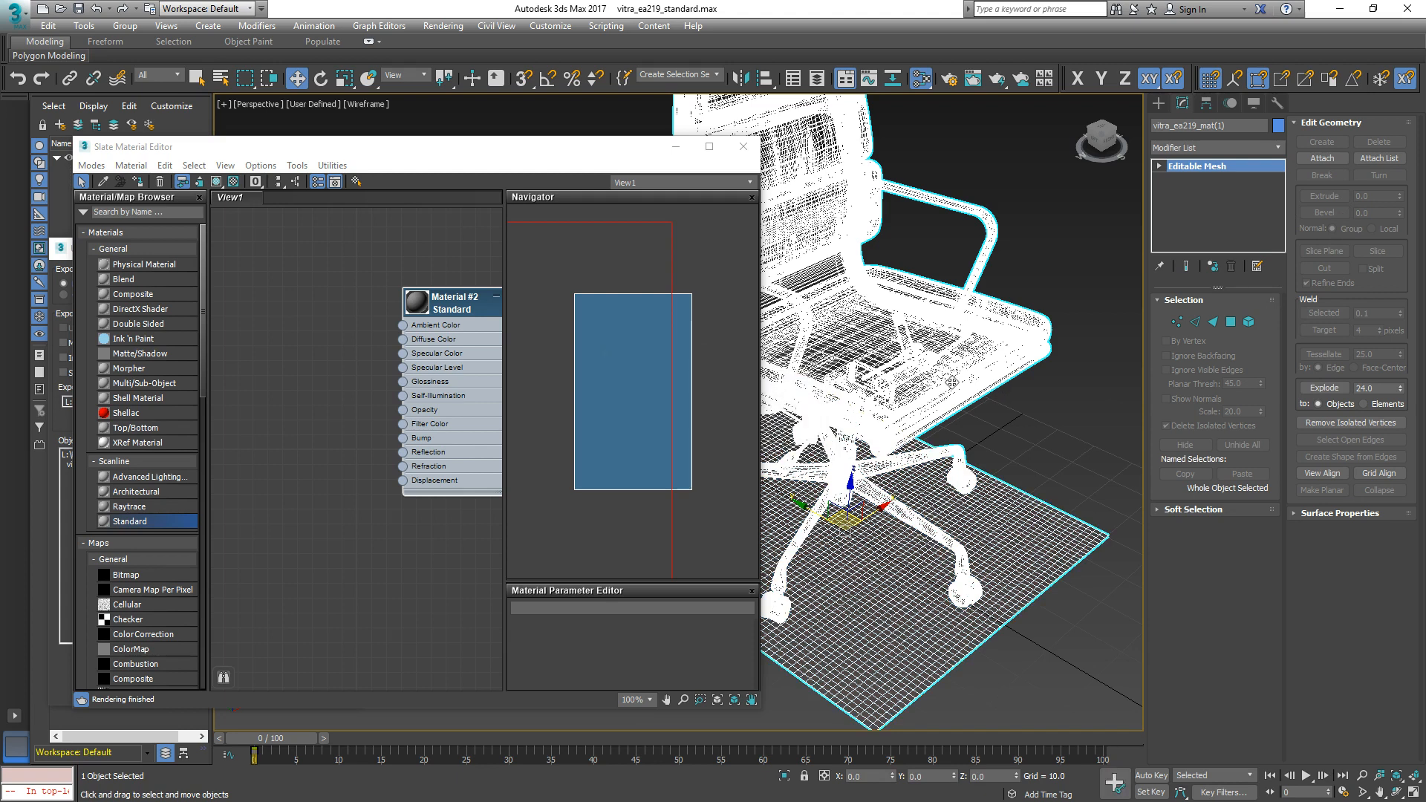
Replace the node view's content with the combined mesh's Multi/Sub-Object material and hide the unused node slots.
{"action": "left_click", "coordinate": [449, 258]}
{"action": "key", "text": "Delete"}
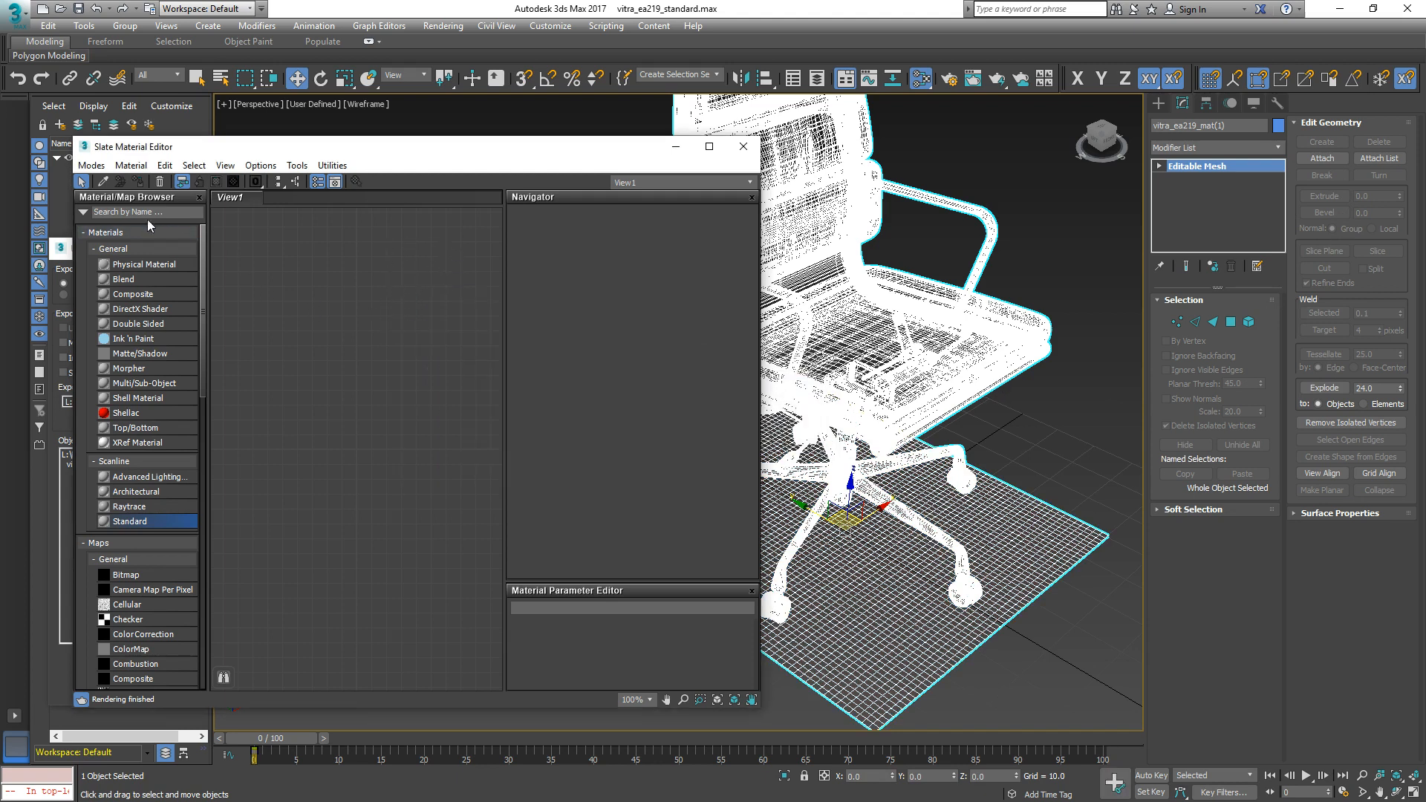
{"action": "left_click", "coordinate": [102, 181]}
{"action": "left_click", "coordinate": [832, 316]}
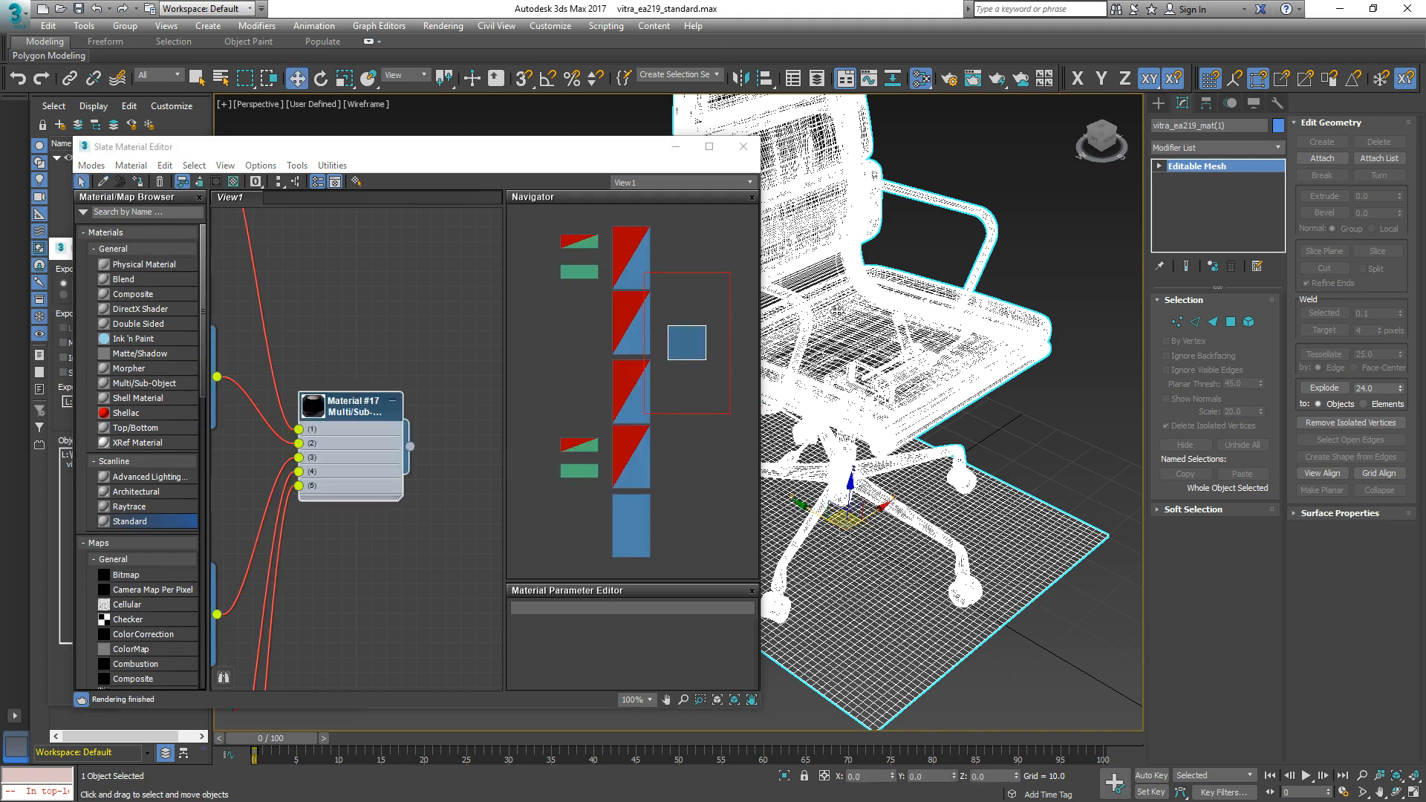
{"action": "scroll", "coordinate": [419, 334], "scroll_direction": "down", "scroll_amount": 6}
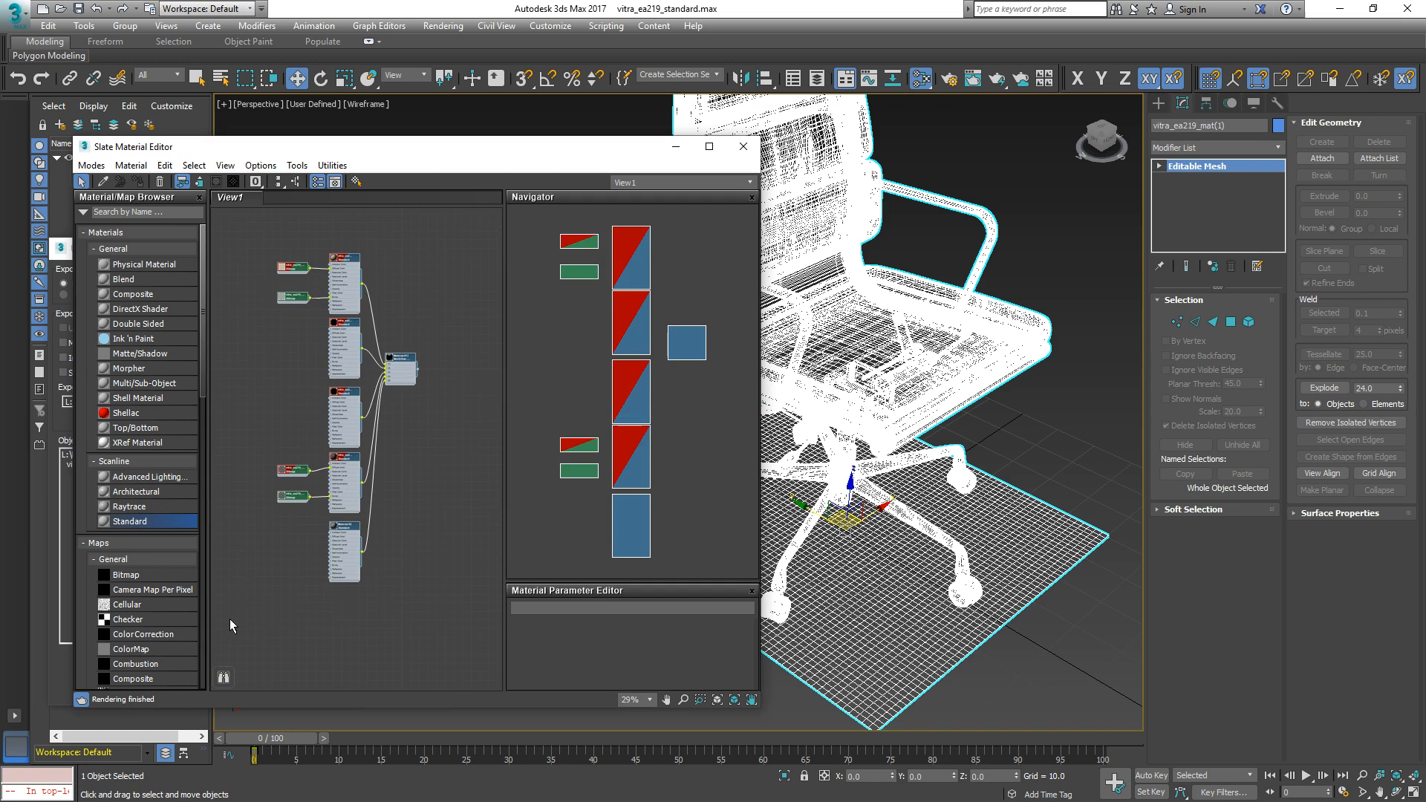
{"action": "left_click", "coordinate": [199, 182]}
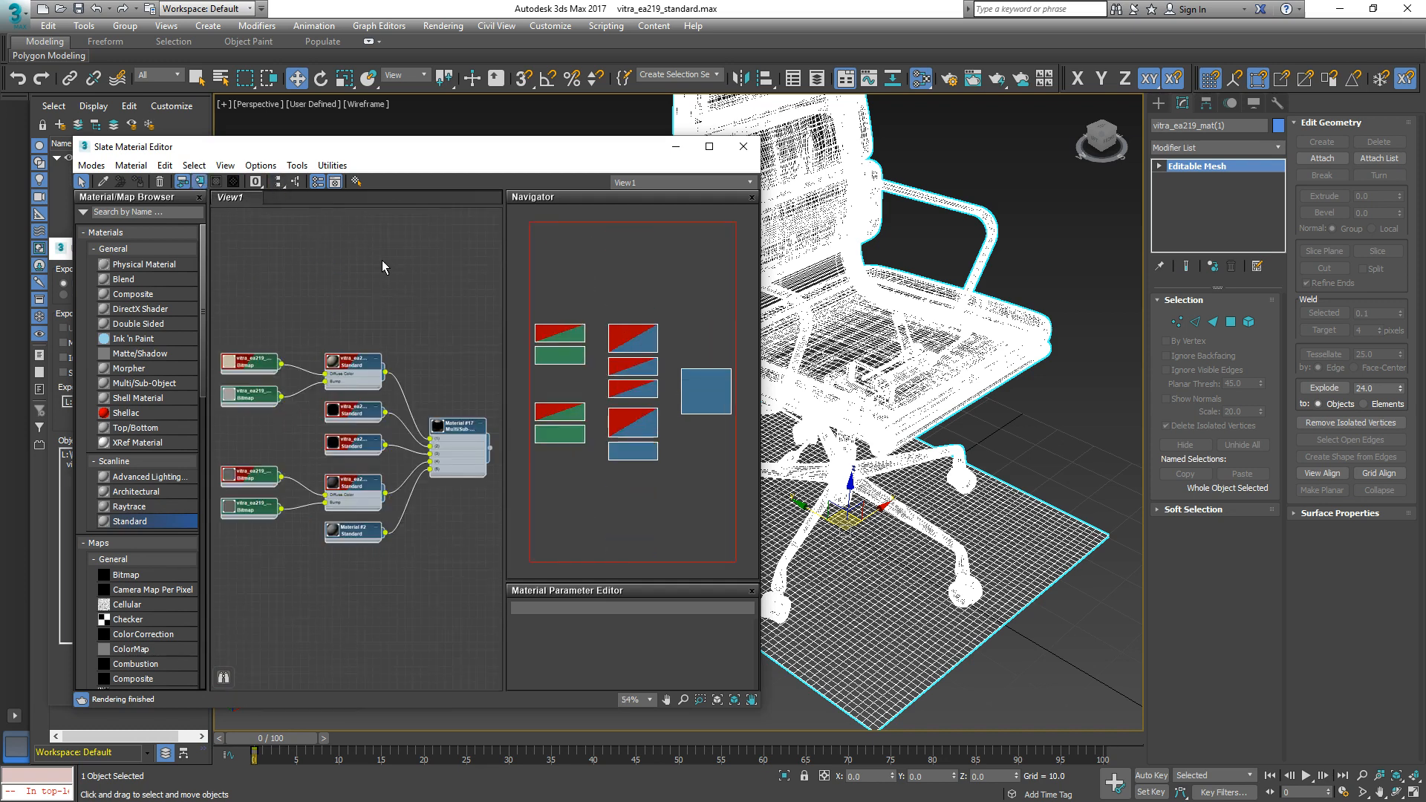
Switch the perspective view to shaded display and turn off edged faces for selected objects.
{"action": "middle_click_drag", "start_coordinate": [931, 484], "coordinate": [972, 481]}
{"action": "key", "text": "F3"}
{"action": "left_click_drag", "start_coordinate": [609, 149], "coordinate": [376, 180]}
{"action": "middle_click_drag", "start_coordinate": [975, 455], "coordinate": [736, 307], "text": "alt"}
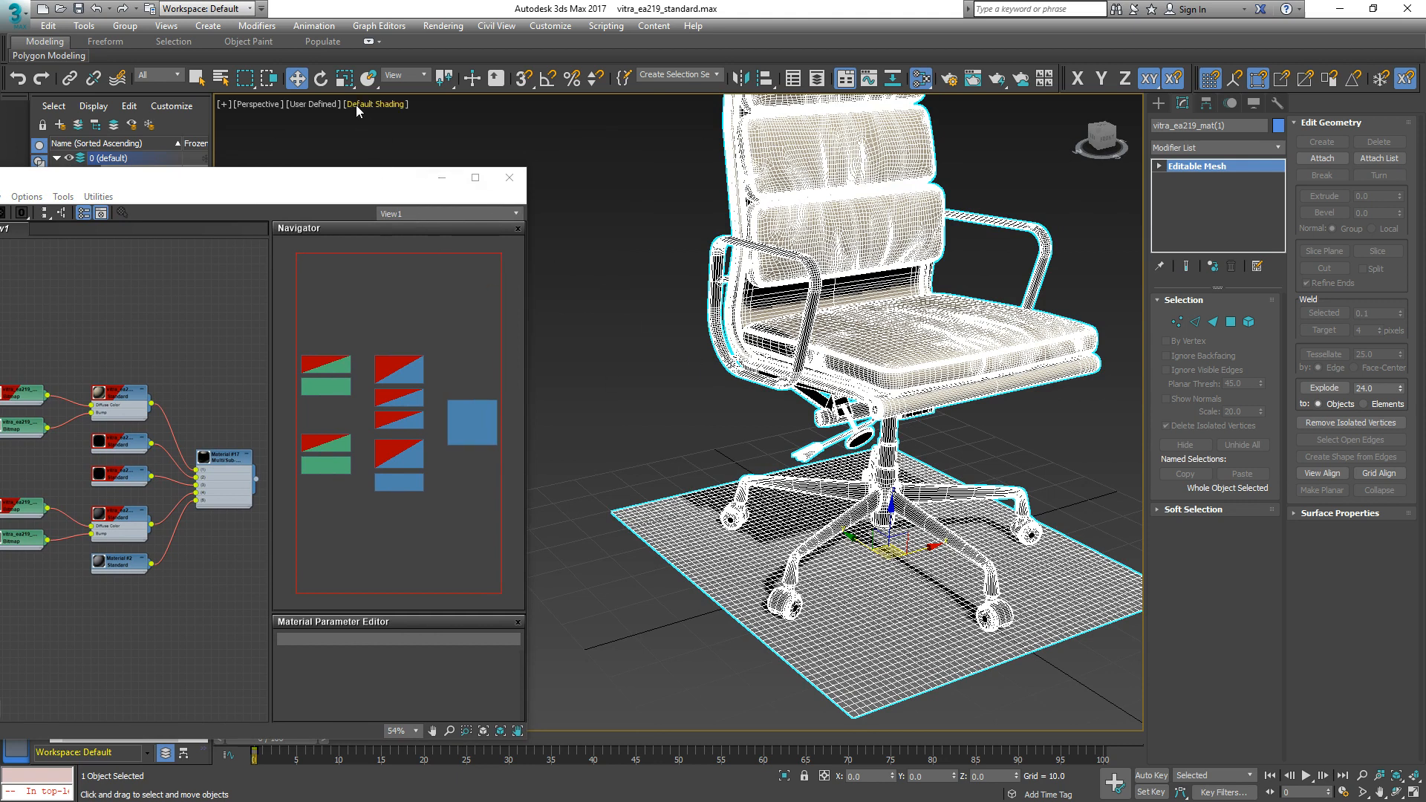
{"action": "left_click", "coordinate": [324, 106]}
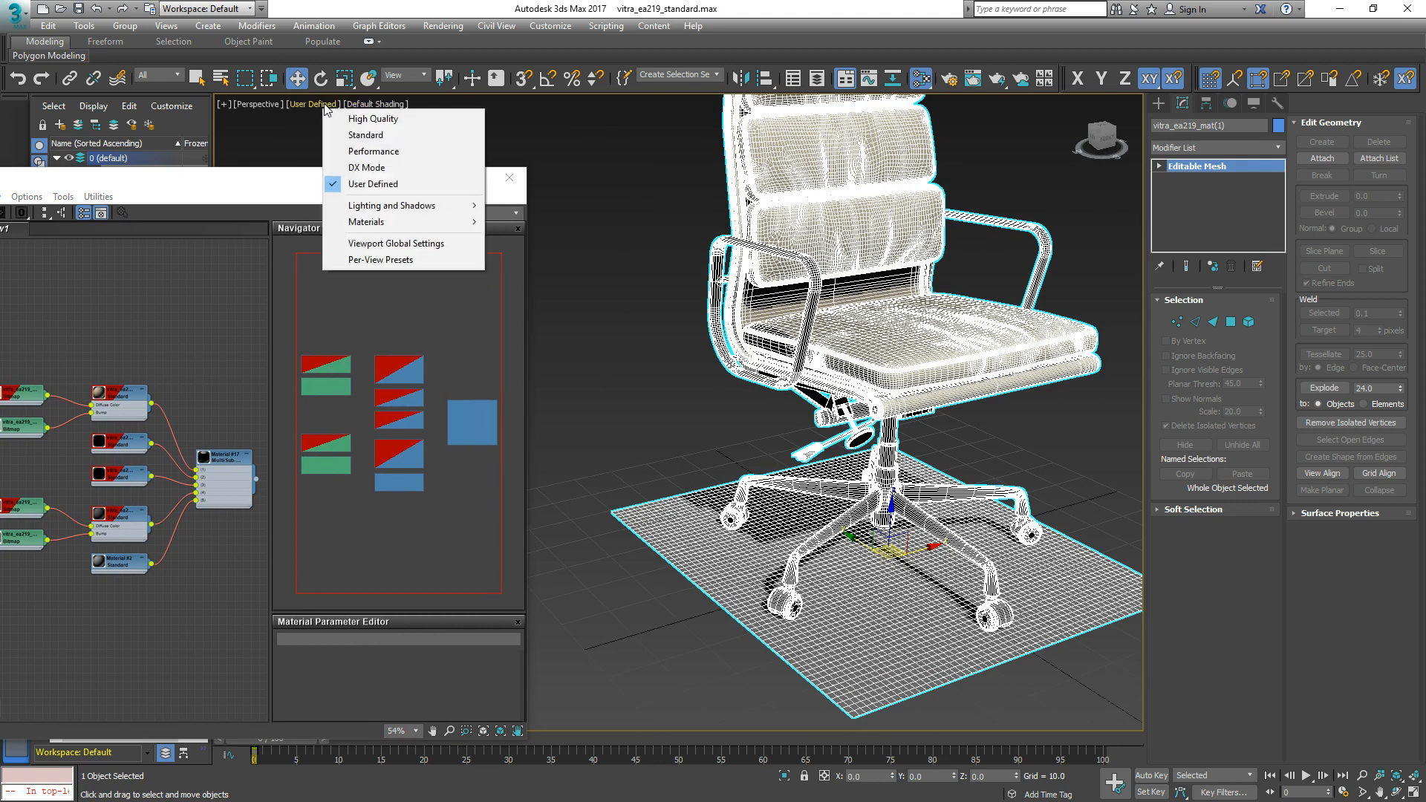
{"action": "left_click", "coordinate": [378, 106]}
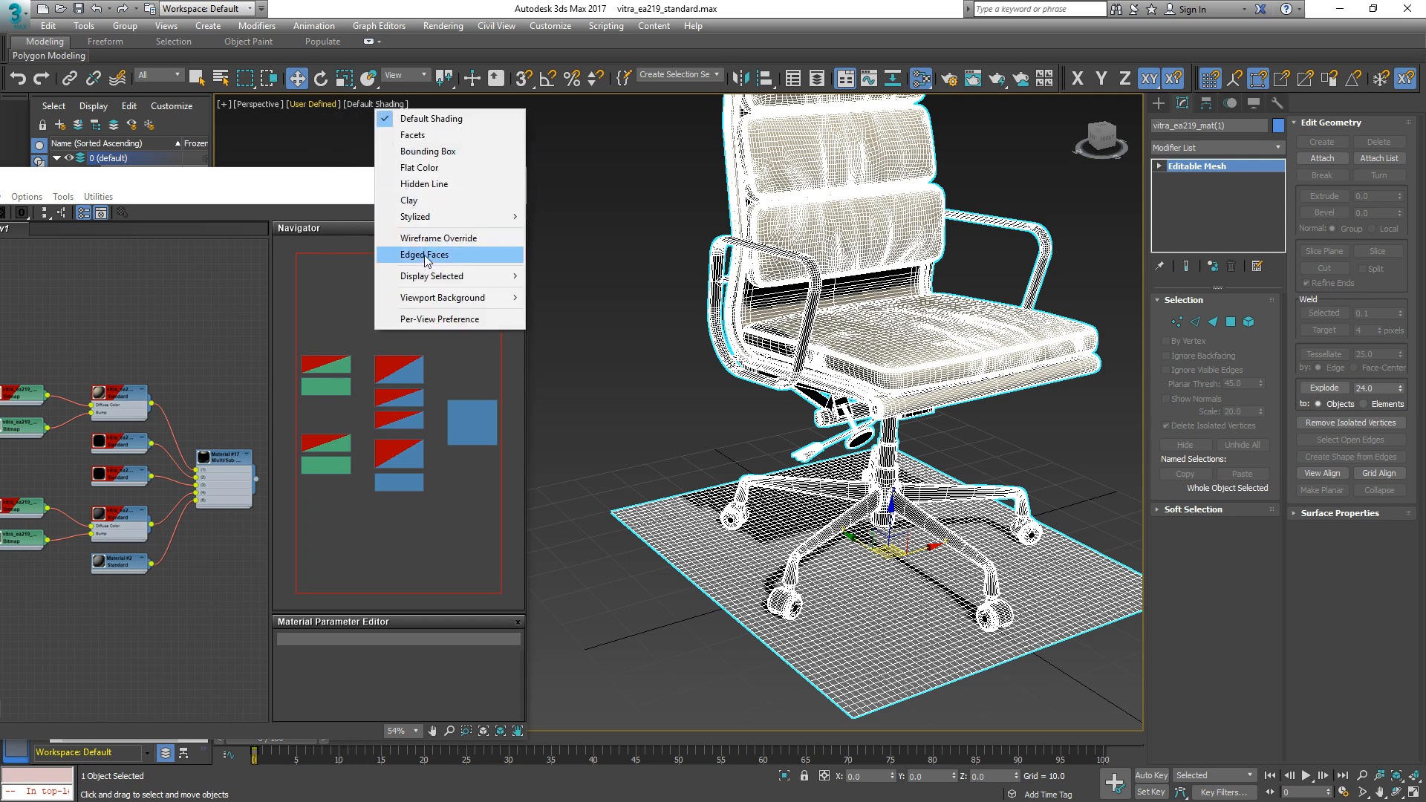
{"action": "mouse_move", "coordinate": [431, 278]}
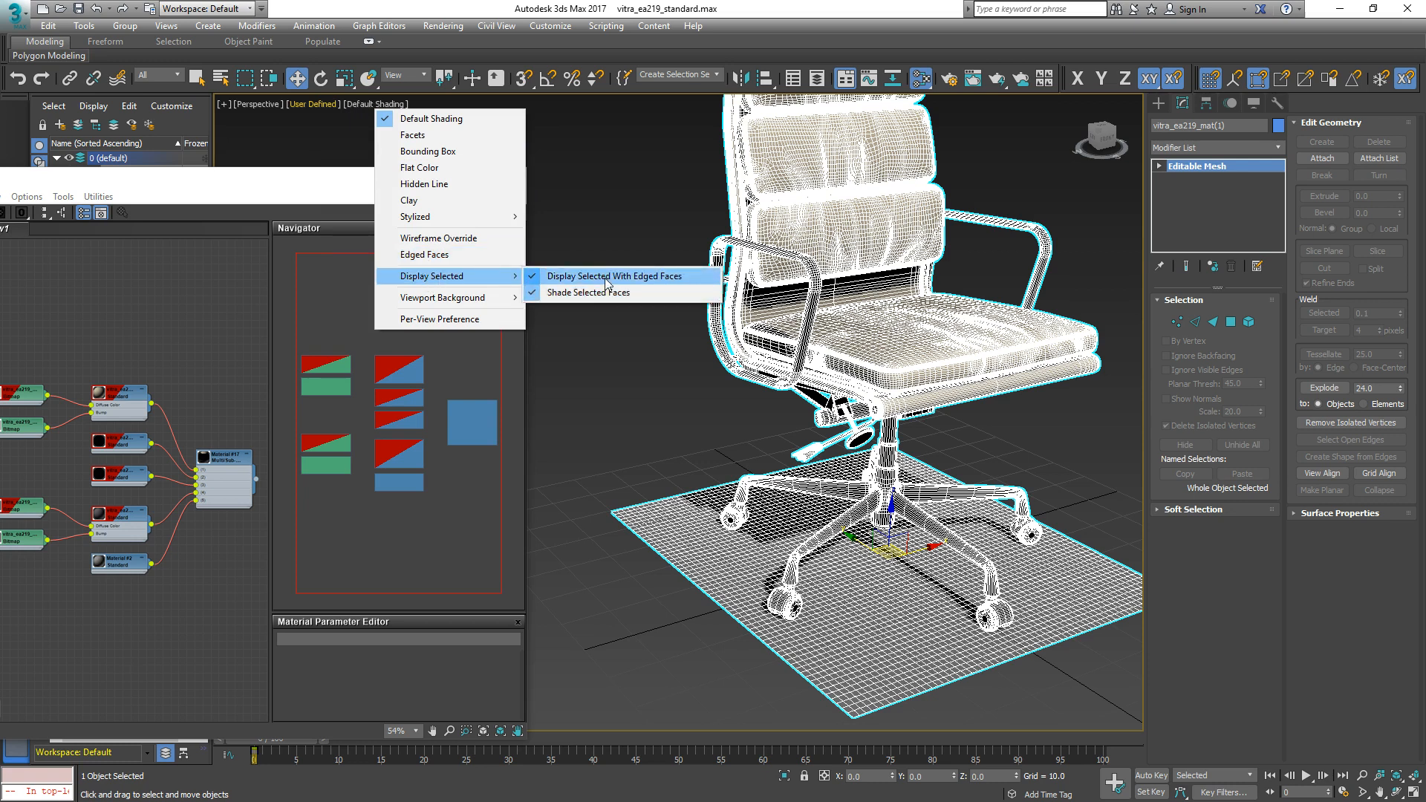
{"action": "left_click", "coordinate": [606, 279]}
{"action": "left_click", "coordinate": [612, 270]}
{"action": "scroll", "coordinate": [617, 299], "scroll_direction": "up", "scroll_amount": 3}
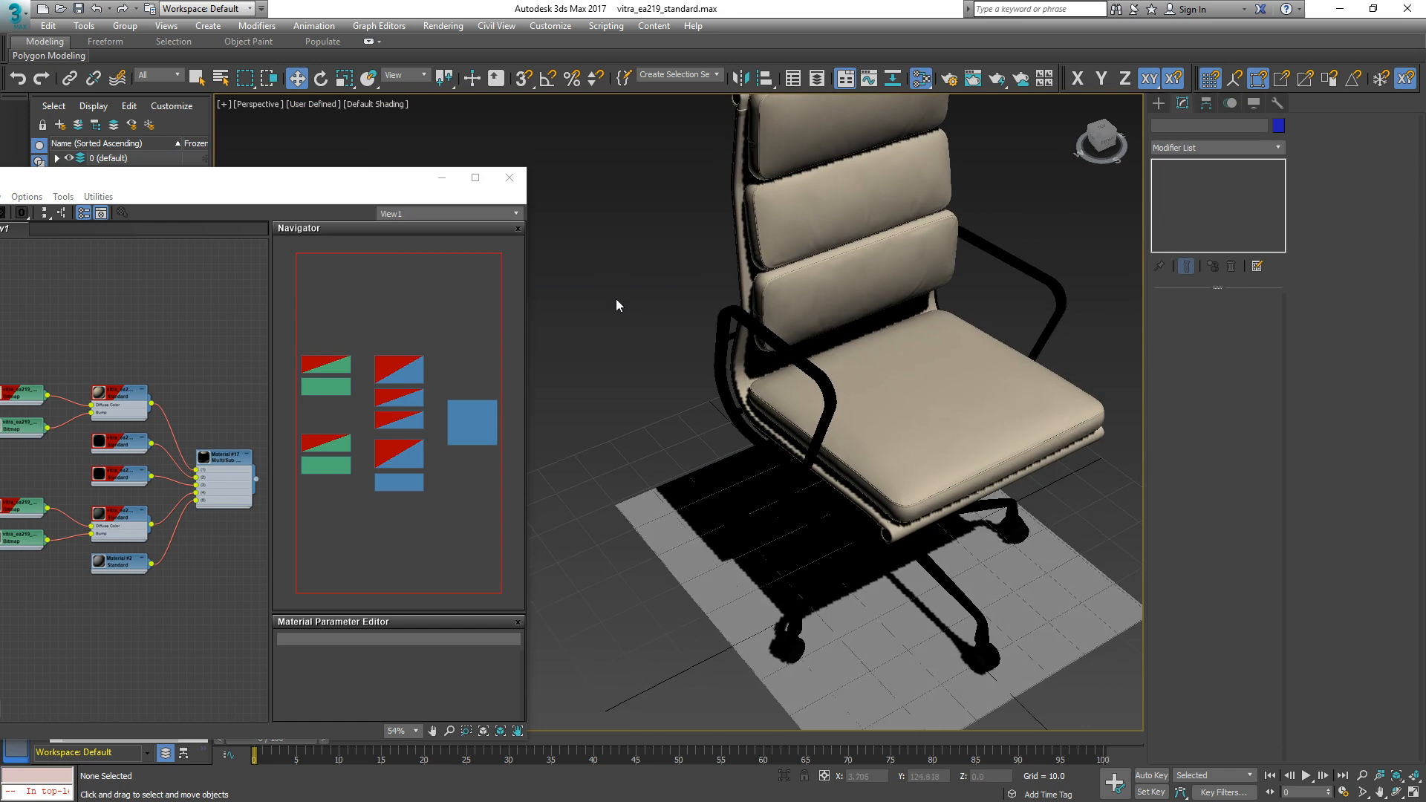
Turn off shadows in the perspective view's lighting settings and inspect the chair's shaded upholstery up close.
{"action": "left_click", "coordinate": [314, 104]}
{"action": "mouse_move", "coordinate": [375, 218]}
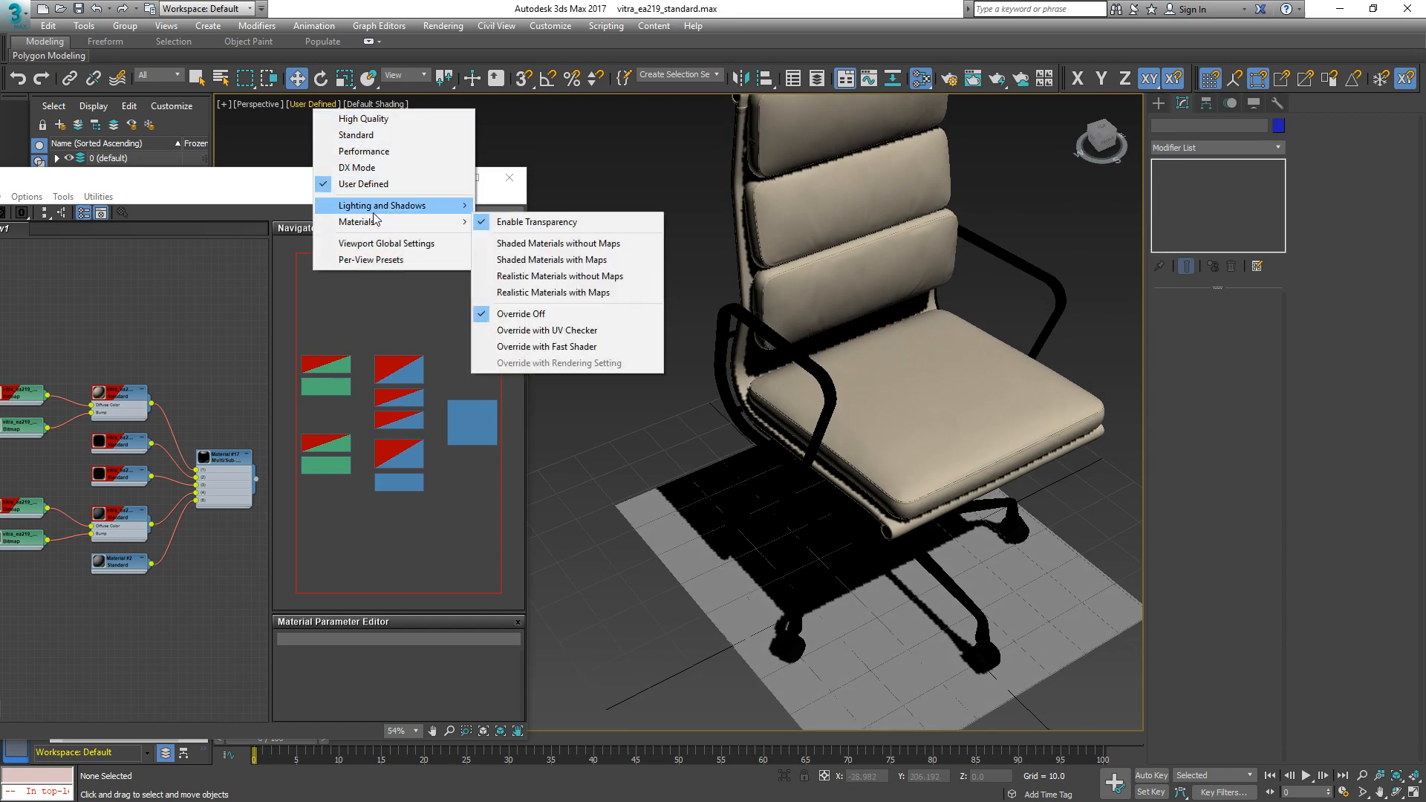
{"action": "left_click", "coordinate": [523, 260]}
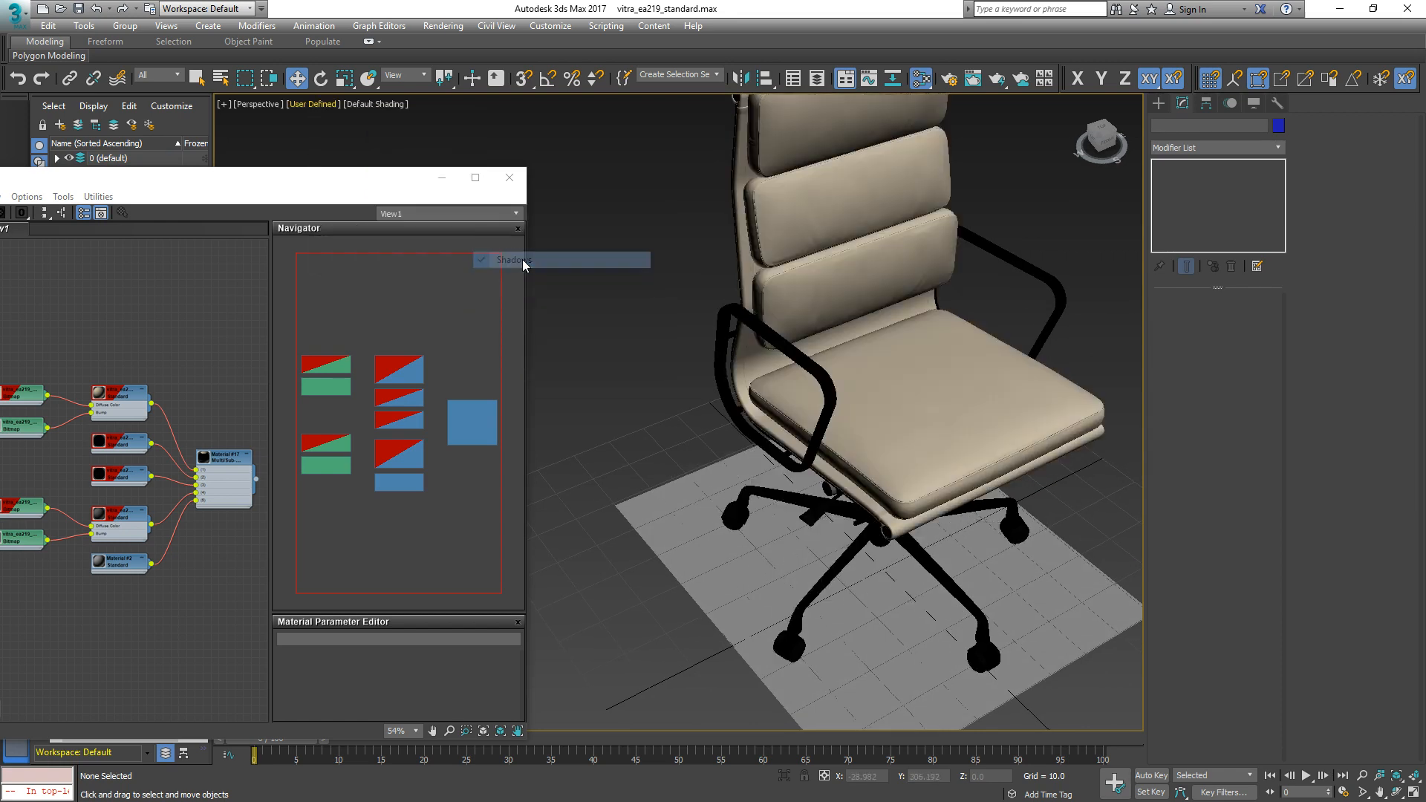
{"action": "left_click", "coordinate": [327, 103]}
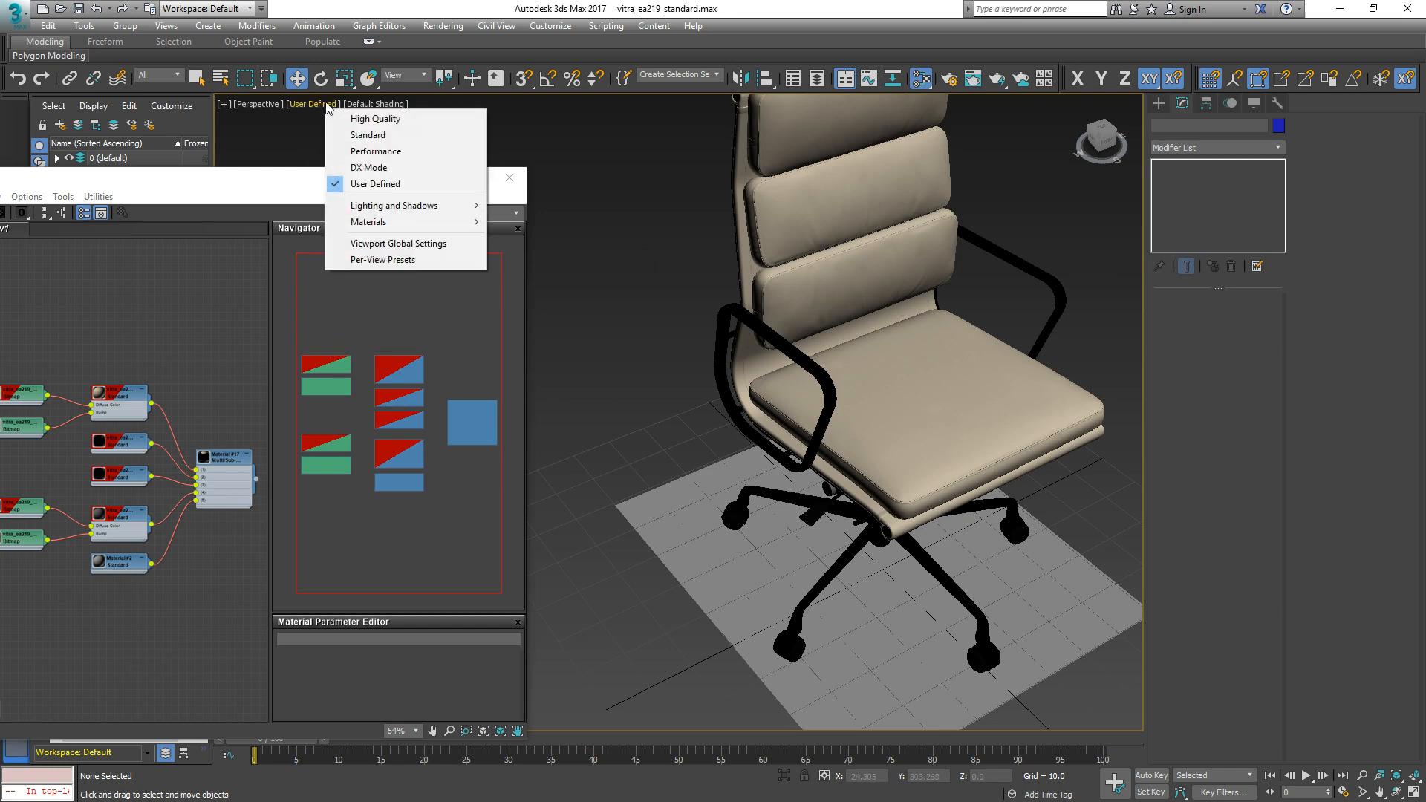
{"action": "mouse_move", "coordinate": [358, 207]}
{"action": "left_click", "coordinate": [547, 275]}
{"action": "mouse_move", "coordinate": [817, 349]}
{"action": "middle_mouse_down", "text": "alt"}
{"action": "mouse_move", "coordinate": [907, 356]}
{"action": "mouse_move", "coordinate": [920, 317]}
{"action": "mouse_move", "coordinate": [920, 354]}
{"action": "mouse_move", "coordinate": [837, 388]}
{"action": "mouse_move", "coordinate": [844, 369]}
{"action": "middle_mouse_up", "text": "alt"}
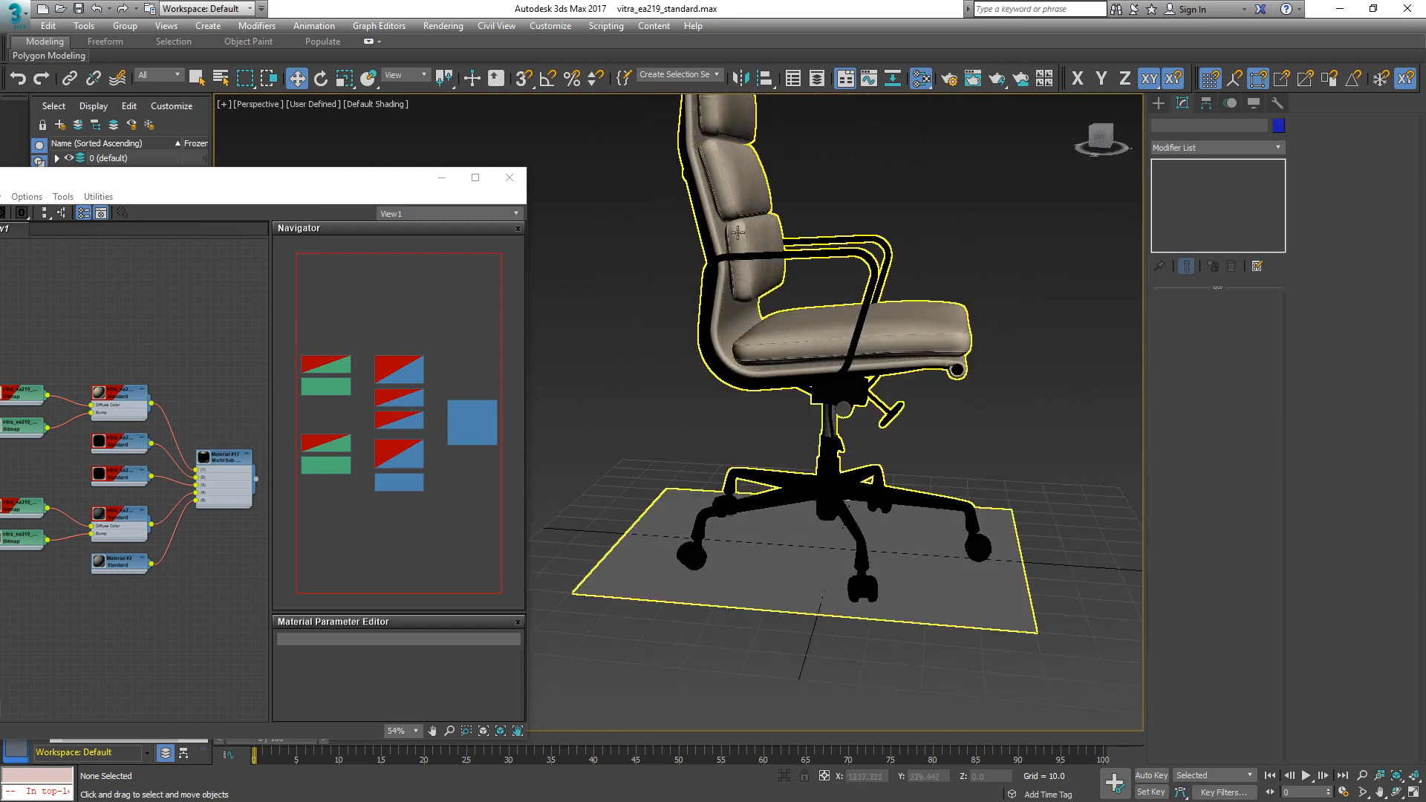
{"action": "scroll", "coordinate": [772, 364], "scroll_direction": "up", "scroll_amount": 10}
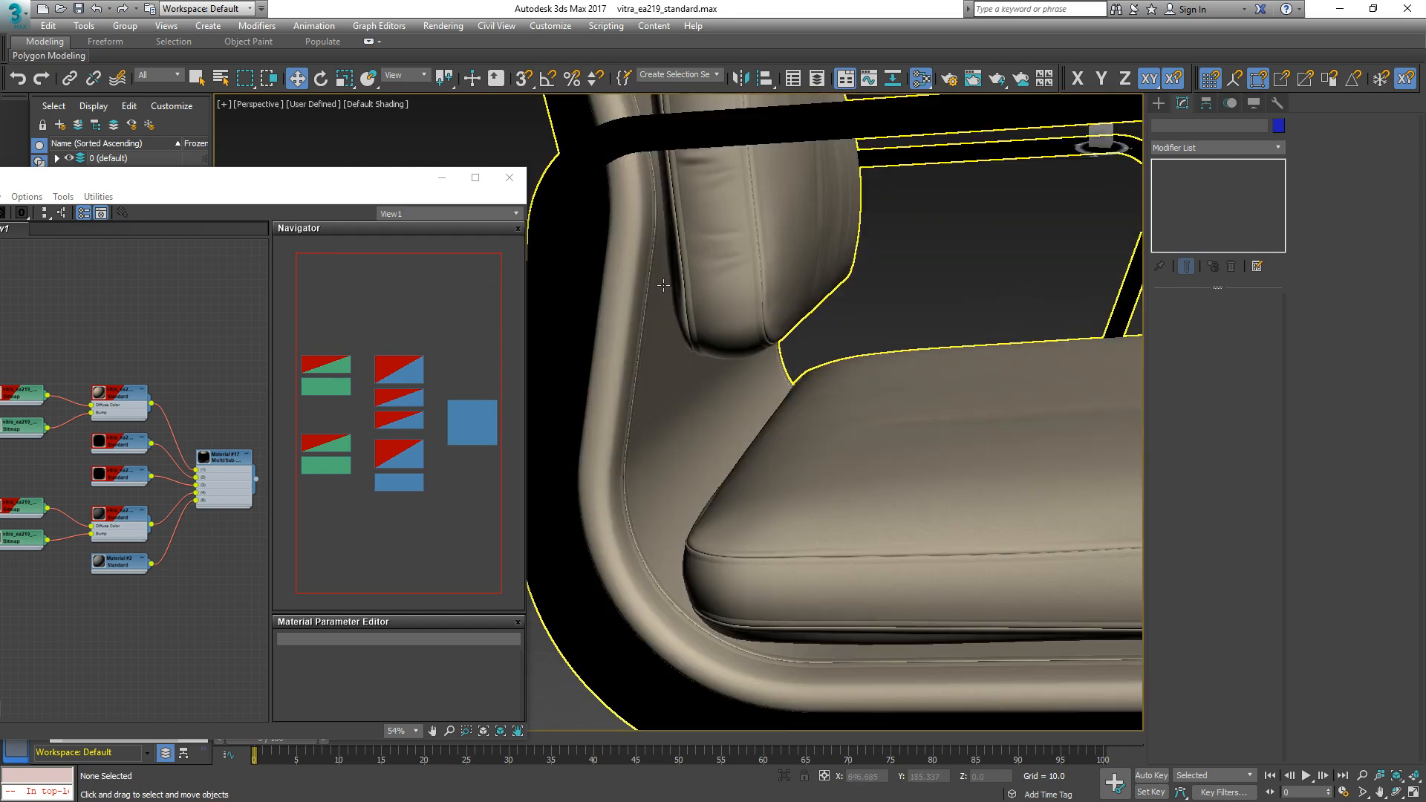
{"action": "scroll", "coordinate": [829, 391], "scroll_direction": "down", "scroll_amount": 8}
{"action": "middle_click_drag", "start_coordinate": [897, 370], "coordinate": [844, 392], "text": "alt"}
{"action": "scroll", "coordinate": [845, 394], "scroll_direction": "down", "scroll_amount": 3}
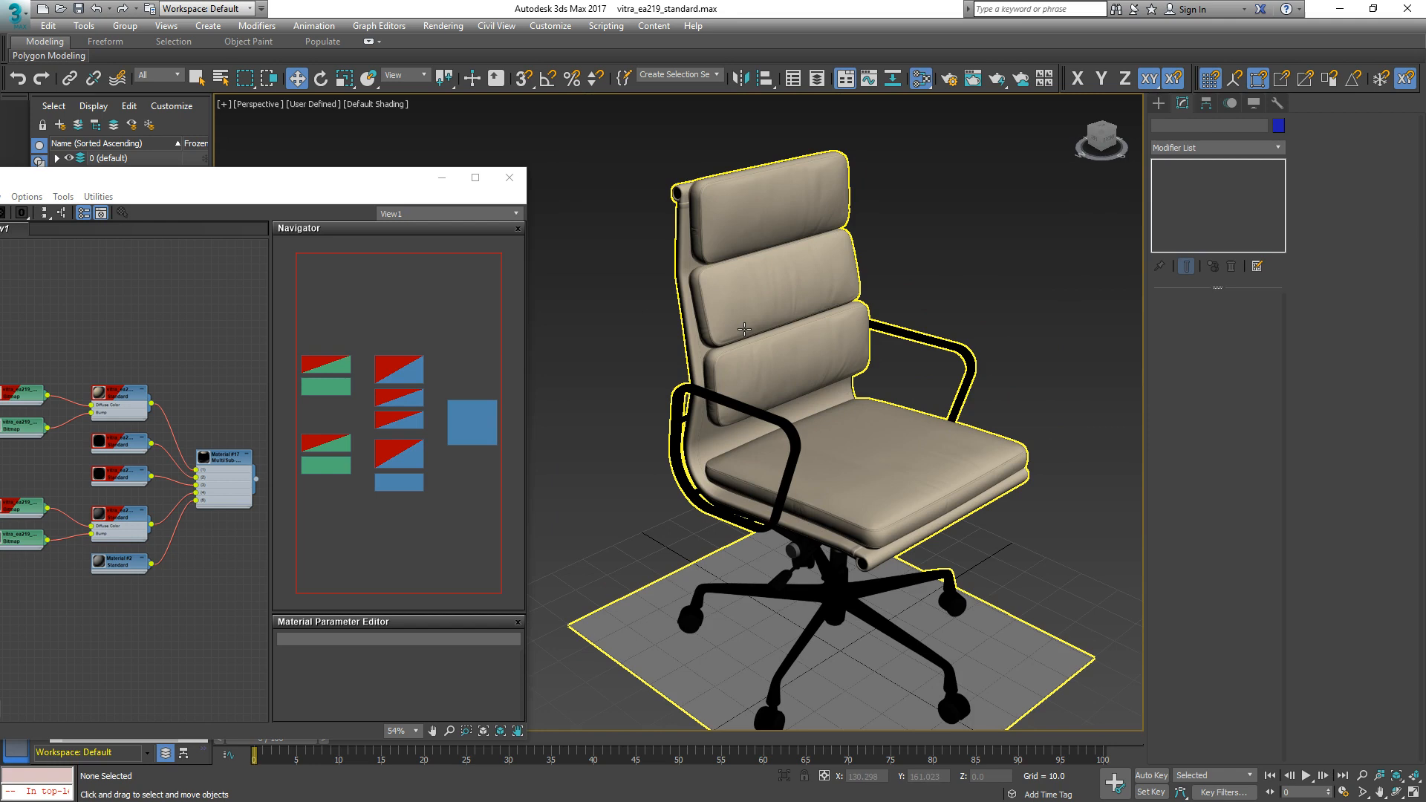
Open the vitra_ea219_mat(1)_mtl_2 material beside the chair and change its diffuse color to dark grey.
{"action": "left_click_drag", "start_coordinate": [336, 183], "coordinate": [387, 442]}
{"action": "left_click", "coordinate": [398, 339]}
{"action": "left_click_drag", "start_coordinate": [280, 449], "coordinate": [589, 183]}
{"action": "scroll", "coordinate": [352, 418], "scroll_direction": "up", "scroll_amount": 2}
{"action": "scroll", "coordinate": [352, 440], "scroll_direction": "up", "scroll_amount": 1}
{"action": "left_click", "coordinate": [457, 462]}
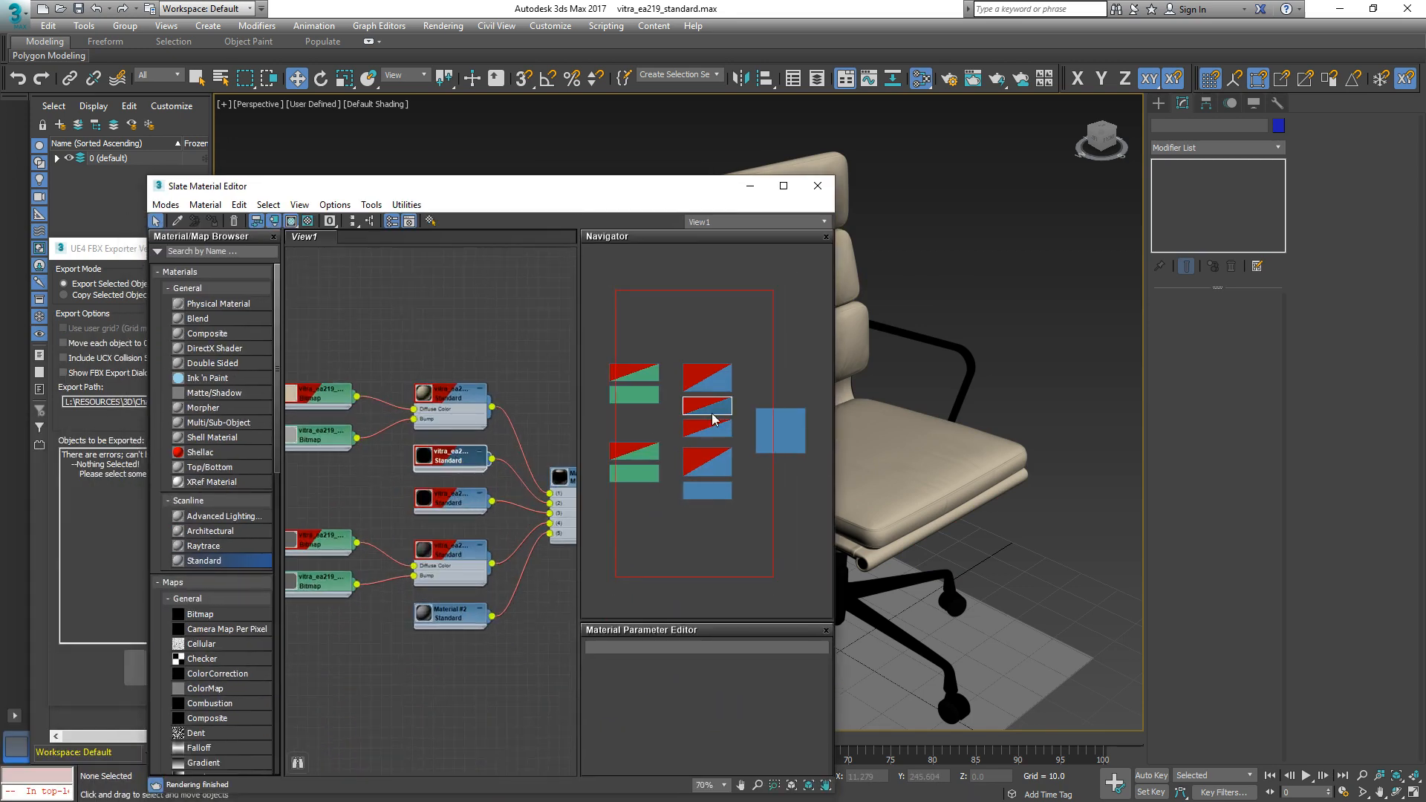
{"action": "left_click_drag", "start_coordinate": [589, 186], "coordinate": [380, 121]}
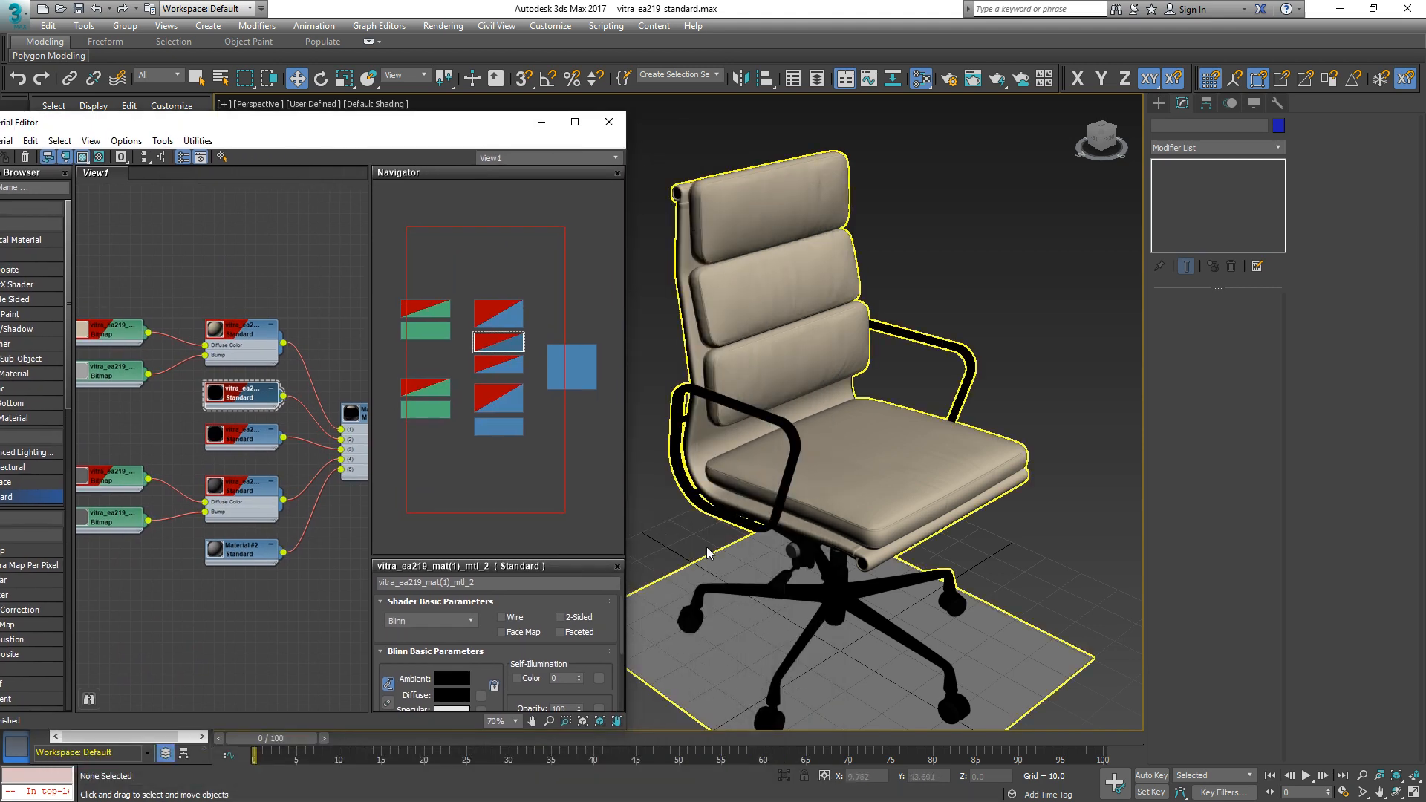
{"action": "scroll", "coordinate": [823, 553], "scroll_direction": "up", "scroll_amount": 3}
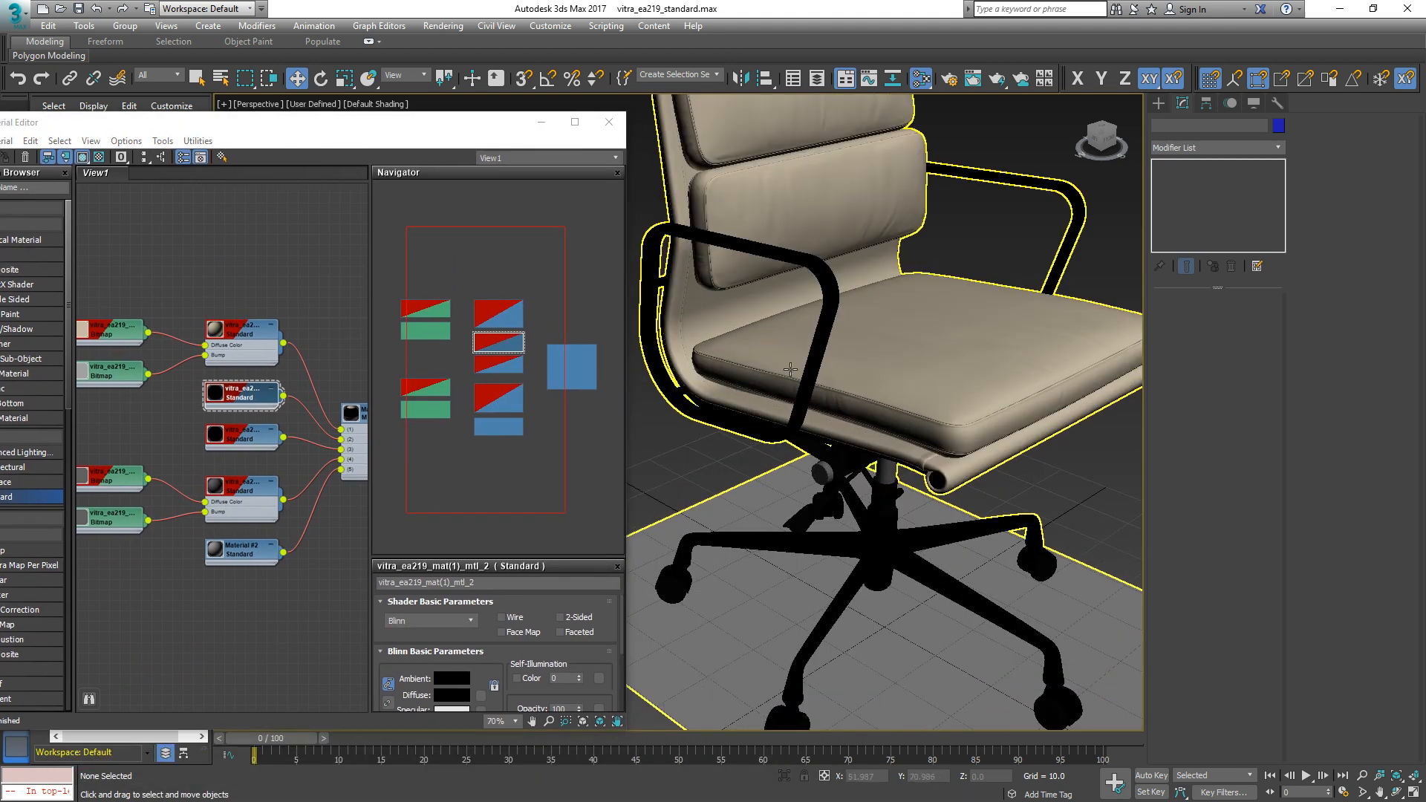
{"action": "left_click_drag", "start_coordinate": [510, 555], "coordinate": [509, 338]}
{"action": "left_click", "coordinate": [449, 479]}
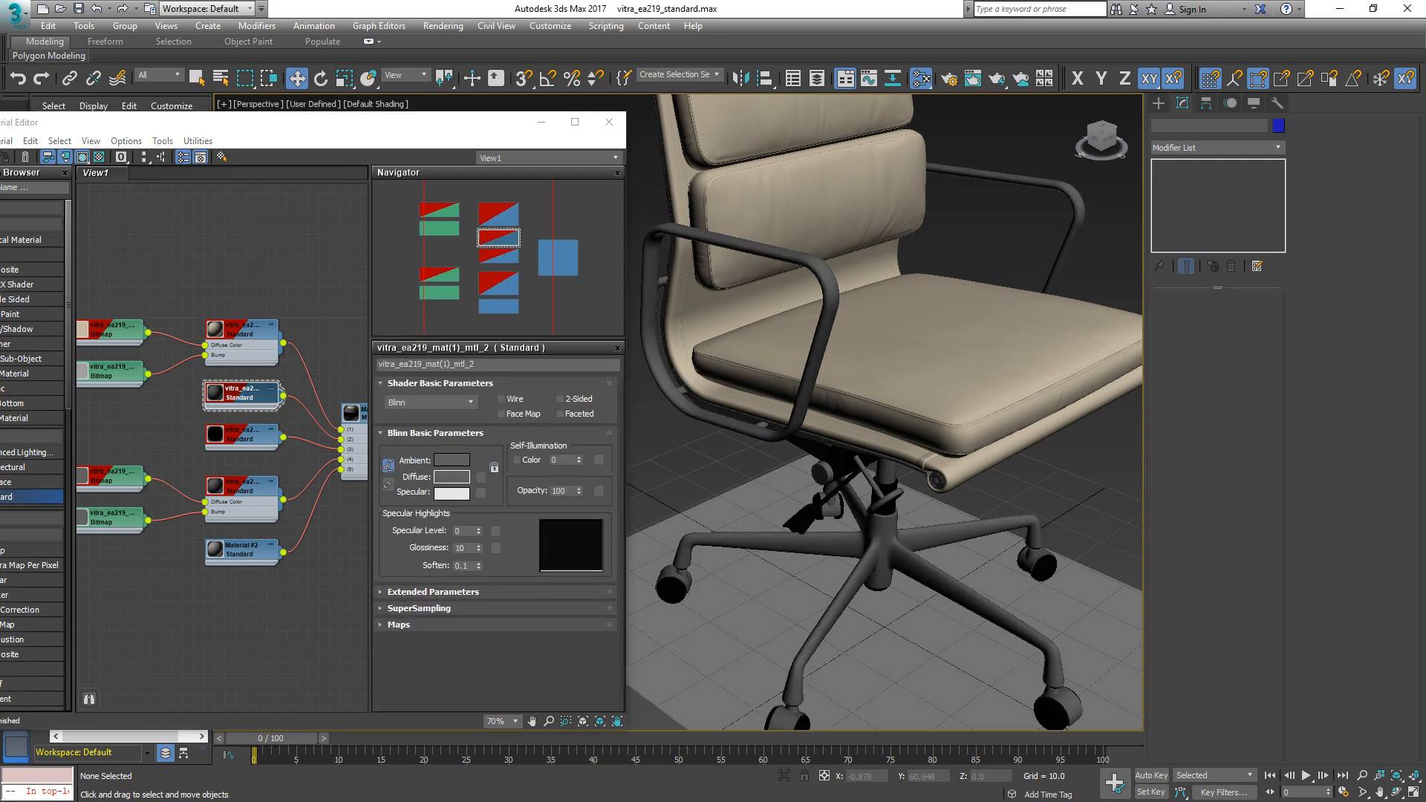
Change the diffuse color of the vitra_ea219_mat(1)_mtl_3 material to medium grey.
{"action": "left_click", "coordinate": [239, 439]}
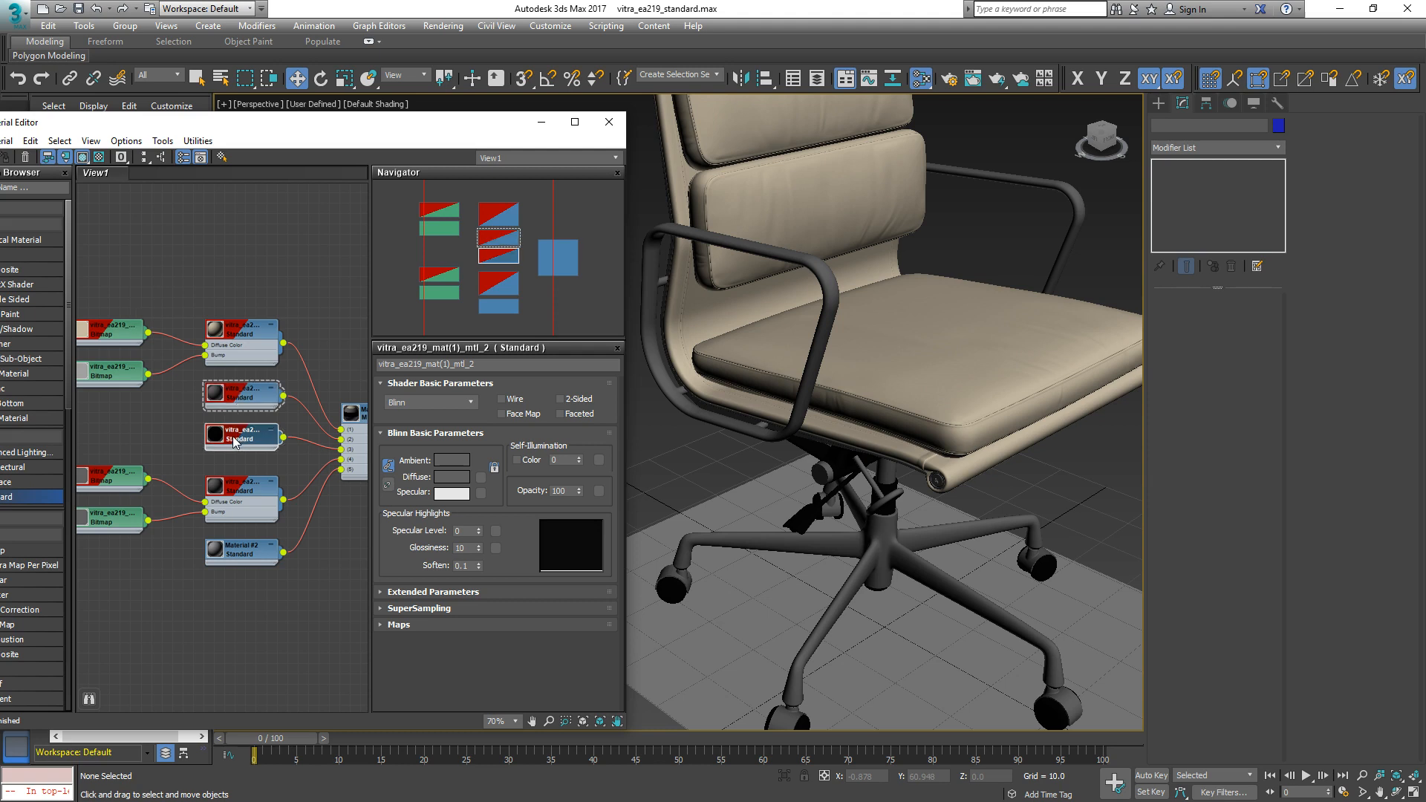
{"action": "double_click", "coordinate": [234, 441]}
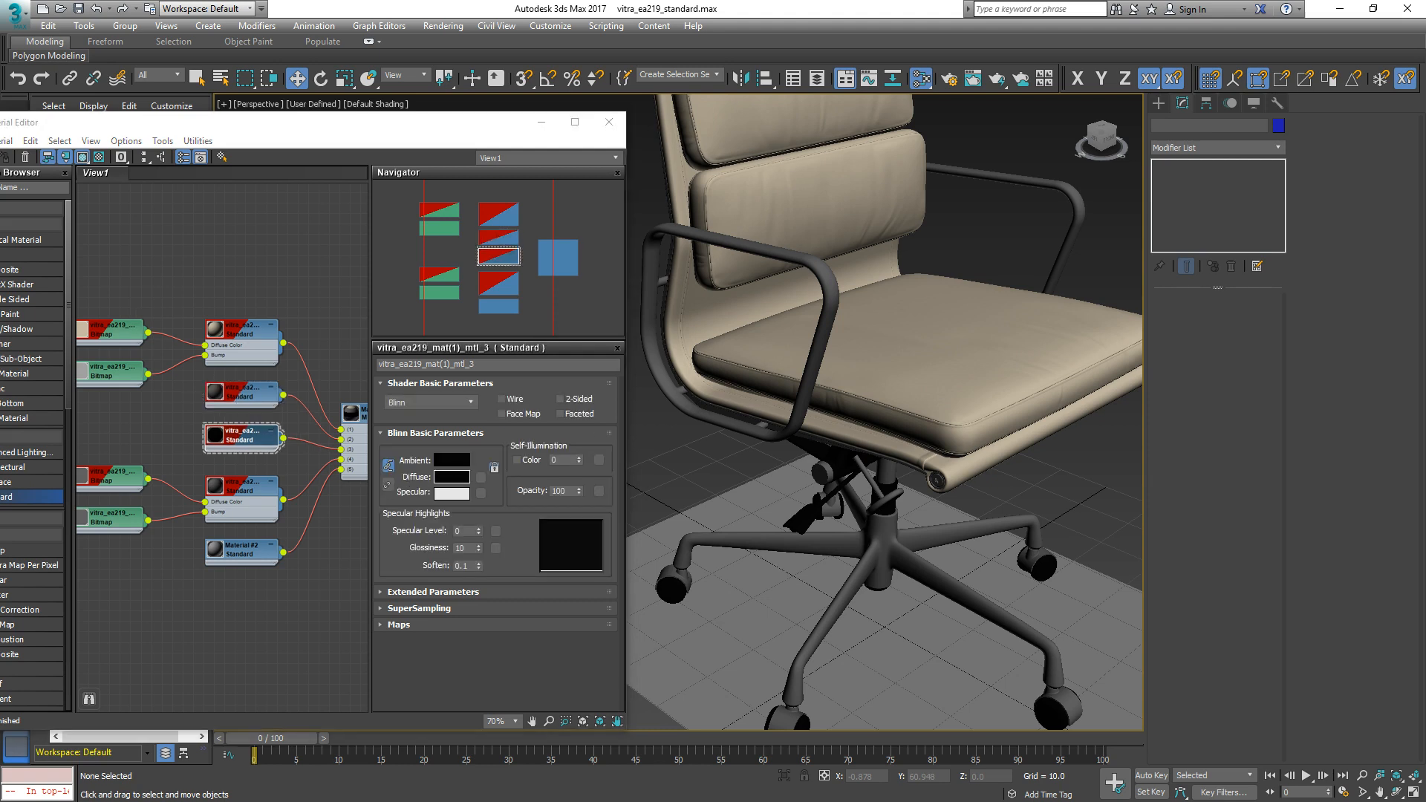
{"action": "left_click", "coordinate": [452, 476]}
{"action": "left_click_drag", "start_coordinate": [483, 300], "coordinate": [514, 308]}
{"action": "left_click", "coordinate": [540, 357]}
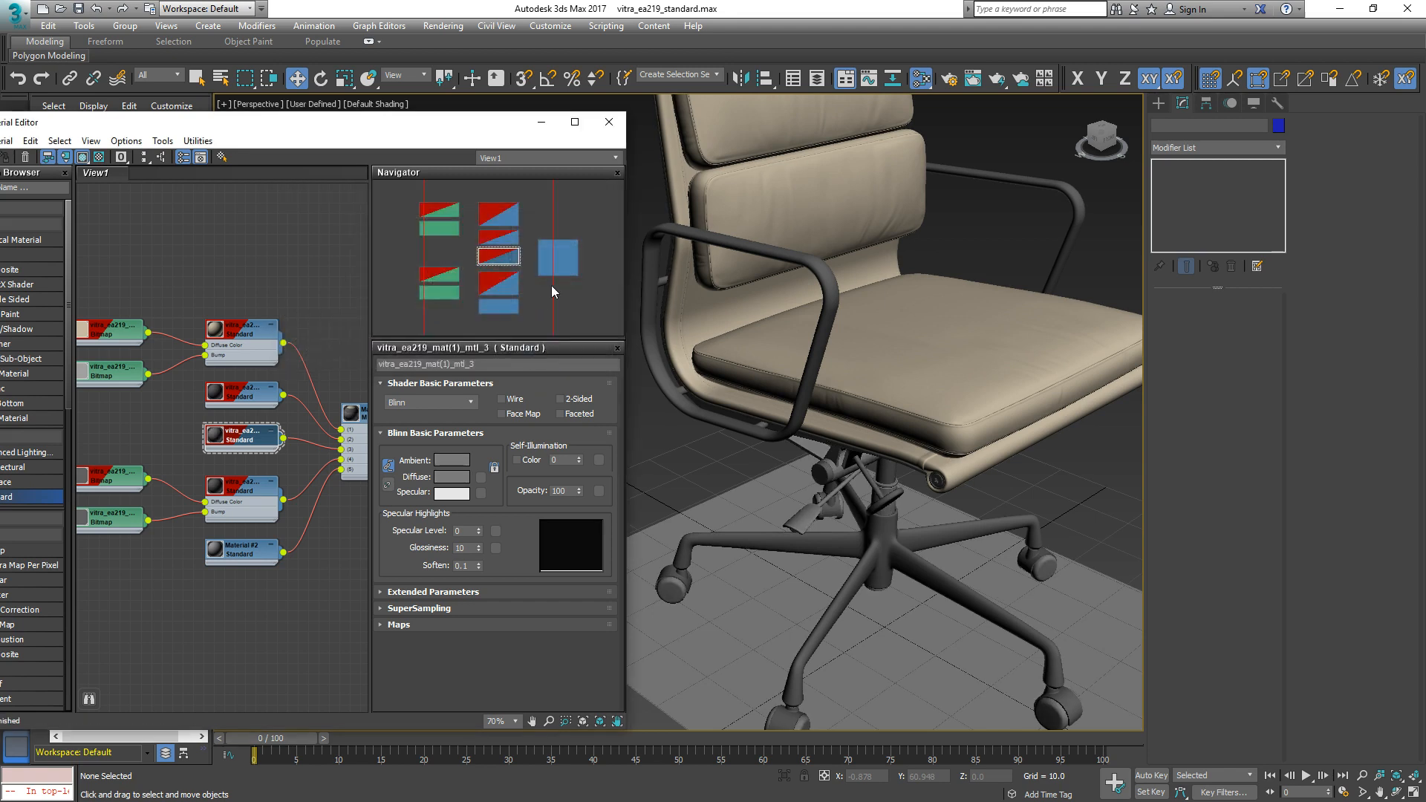
Close the Slate Material Editor and move the UE4 FBX Exporter window clear of the chair.
{"action": "left_click_drag", "start_coordinate": [625, 257], "coordinate": [471, 257]}
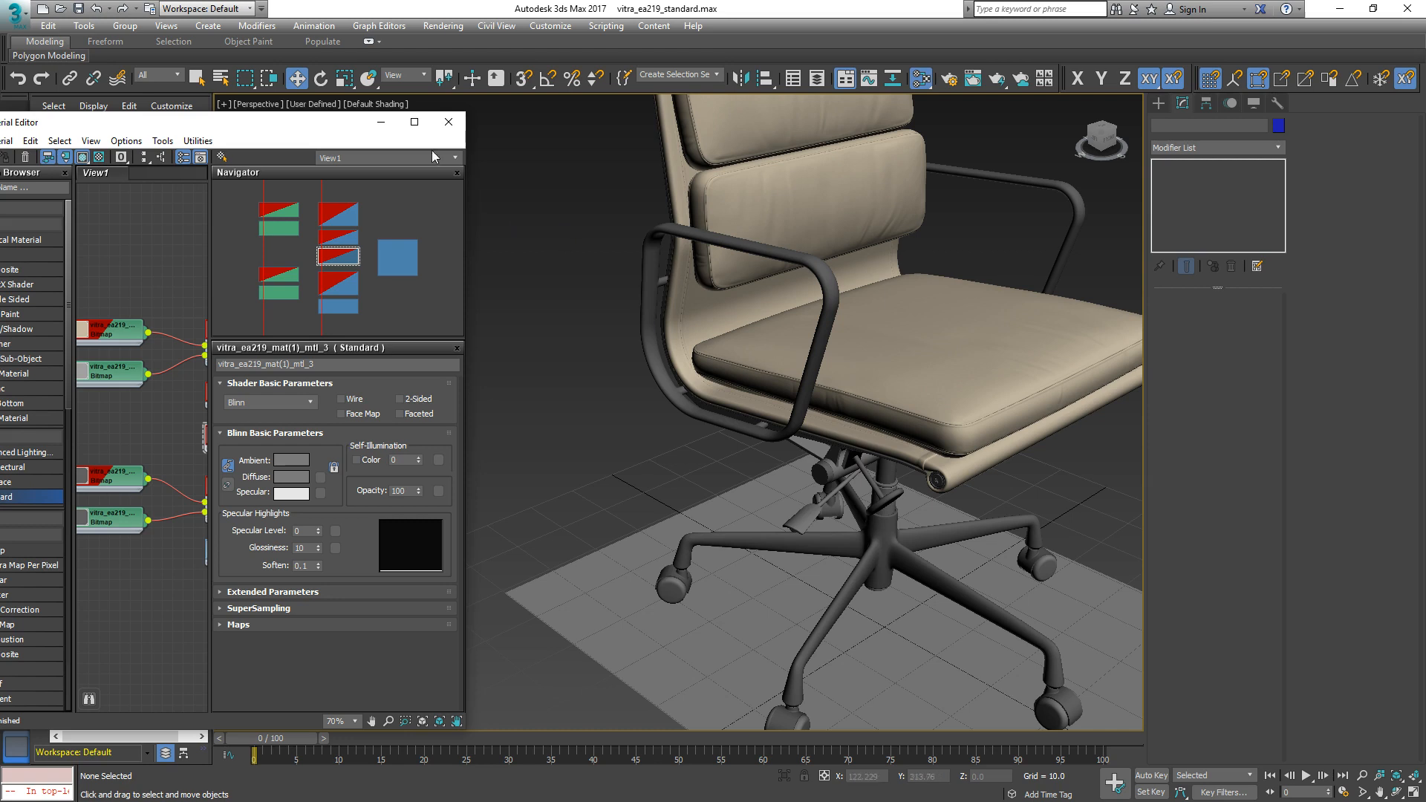
{"action": "left_click_drag", "start_coordinate": [320, 125], "coordinate": [436, 137]}
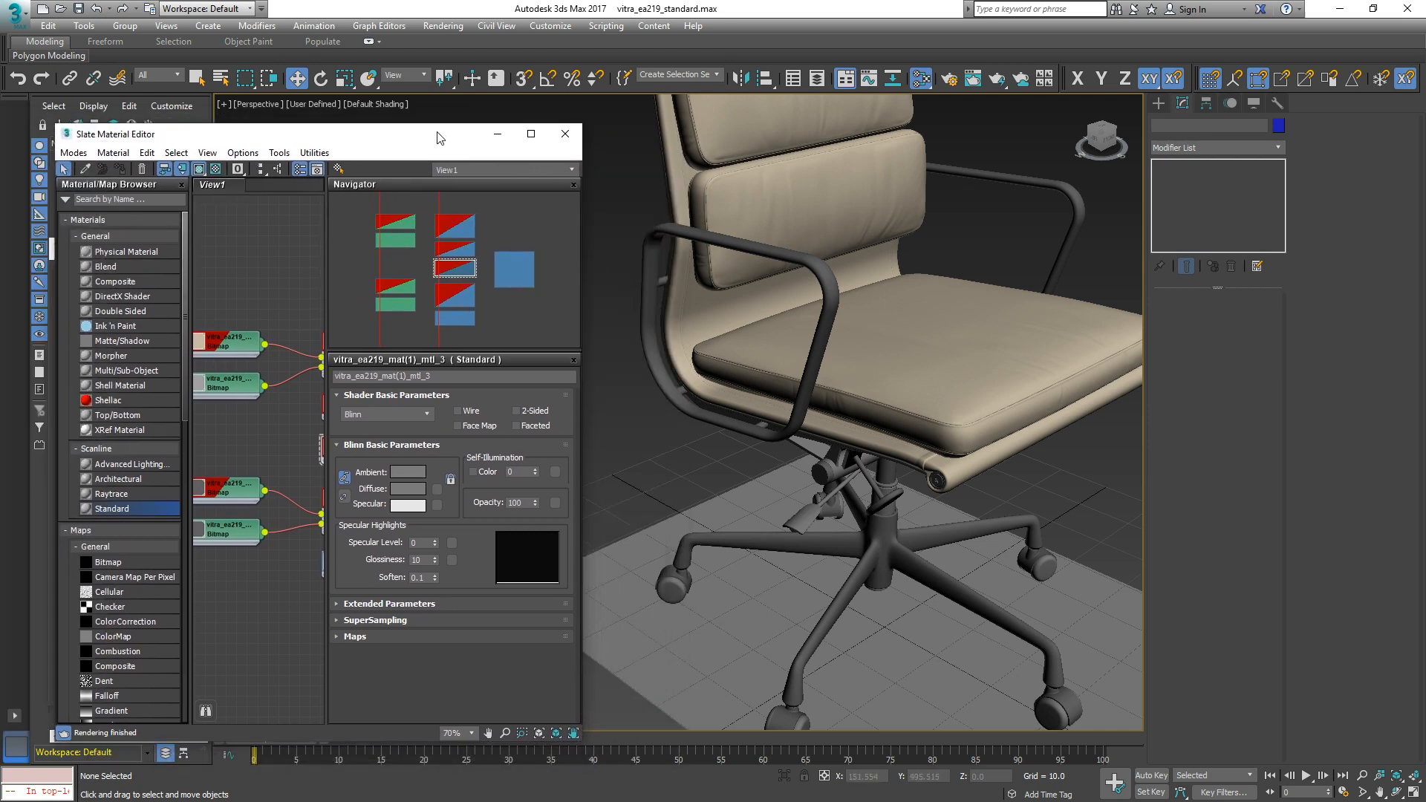
{"action": "left_click", "coordinate": [565, 134]}
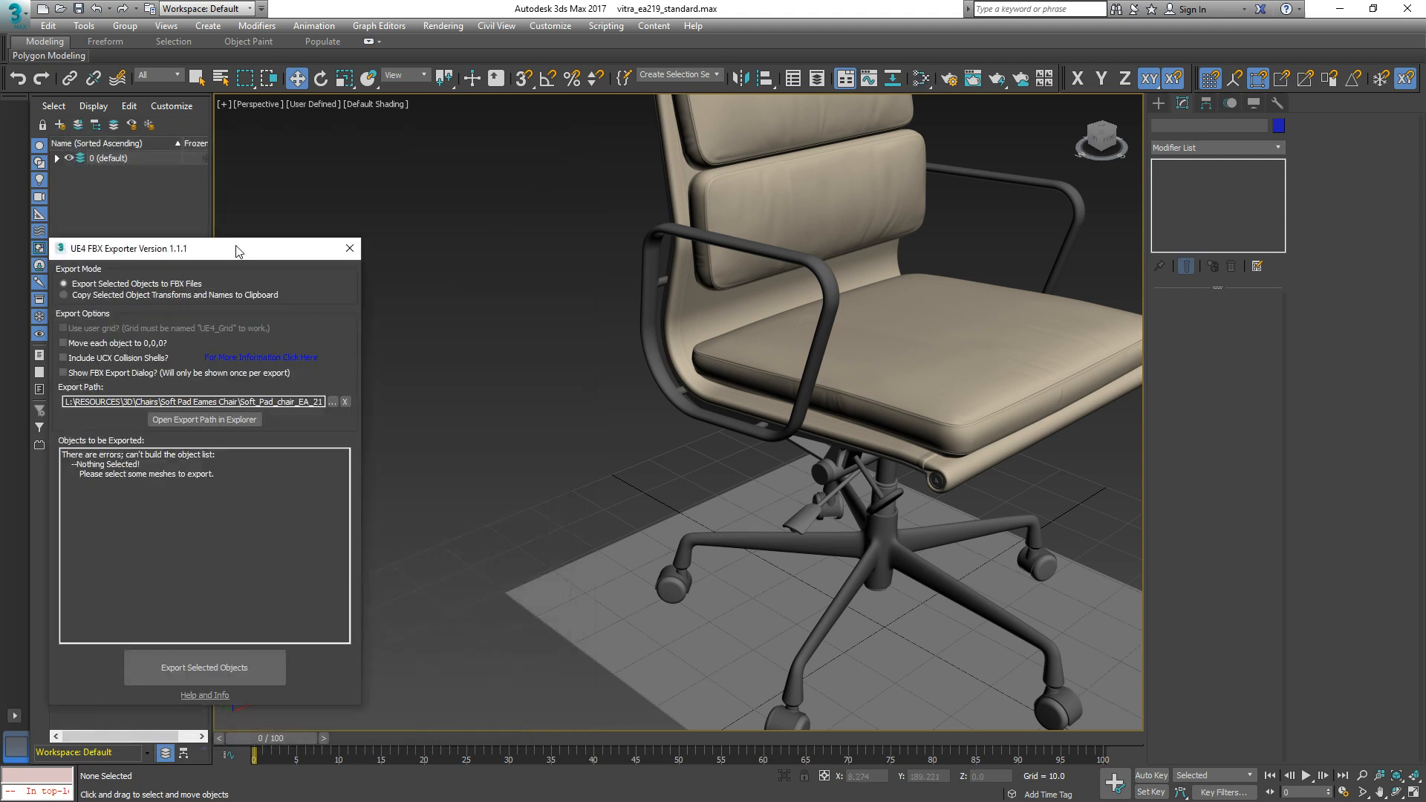
{"action": "left_click_drag", "start_coordinate": [233, 248], "coordinate": [178, 543]}
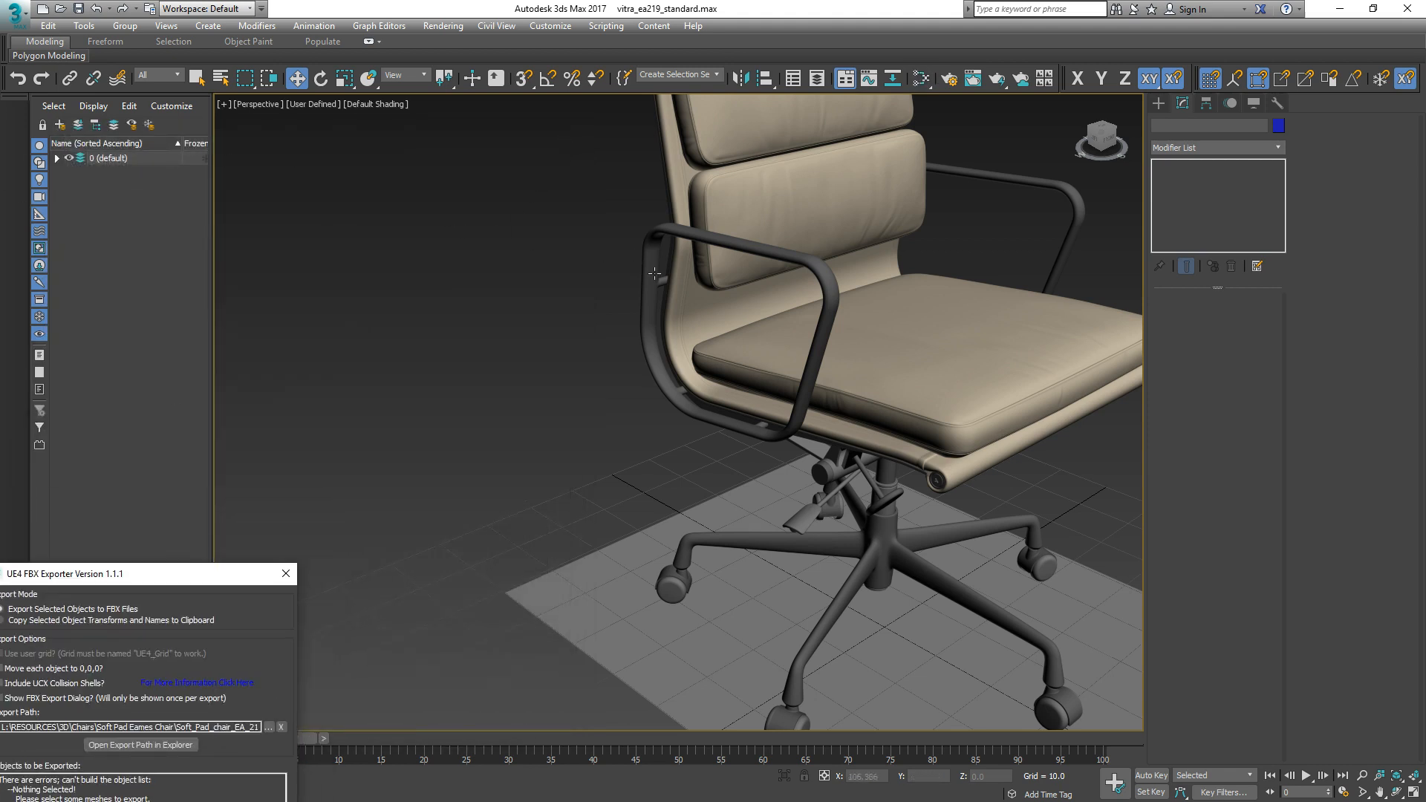
Select the chair mesh vitra_ea219_mat(1) and open the Assign Vertex Colors utility for it.
{"action": "scroll", "coordinate": [771, 273], "scroll_direction": "down", "scroll_amount": 3}
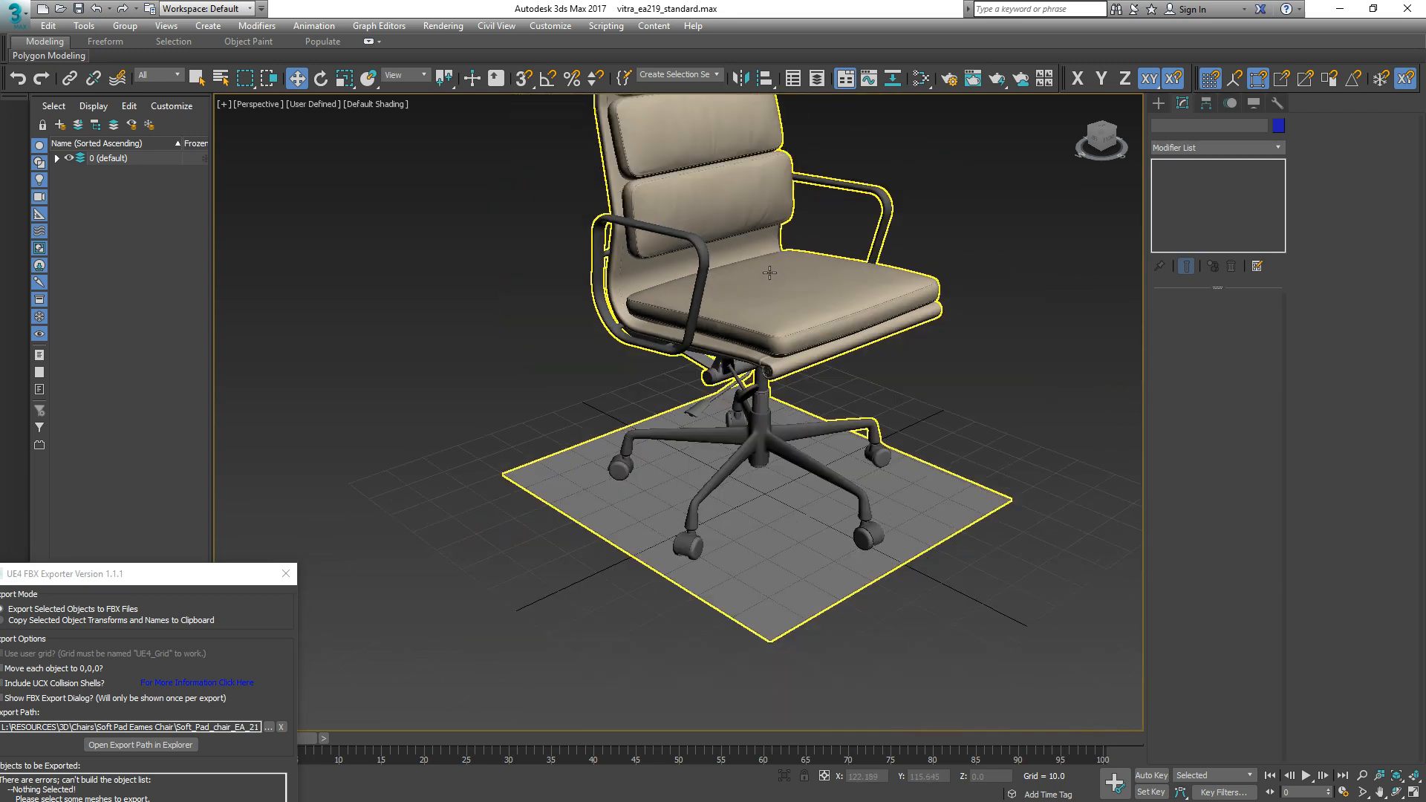
{"action": "left_click", "coordinate": [947, 250]}
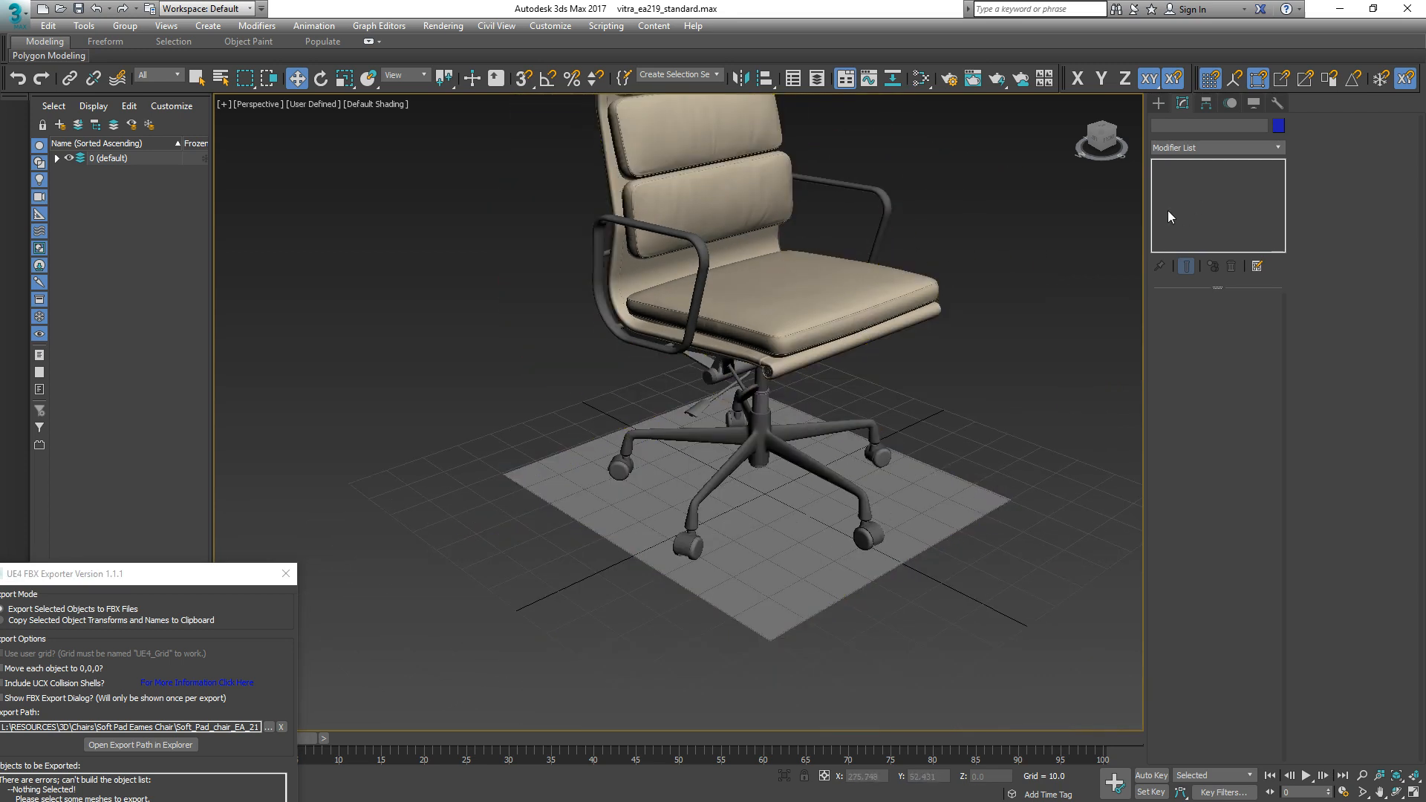
{"action": "scroll", "coordinate": [973, 234], "scroll_direction": "up", "scroll_amount": 4}
{"action": "left_click", "coordinate": [770, 249]}
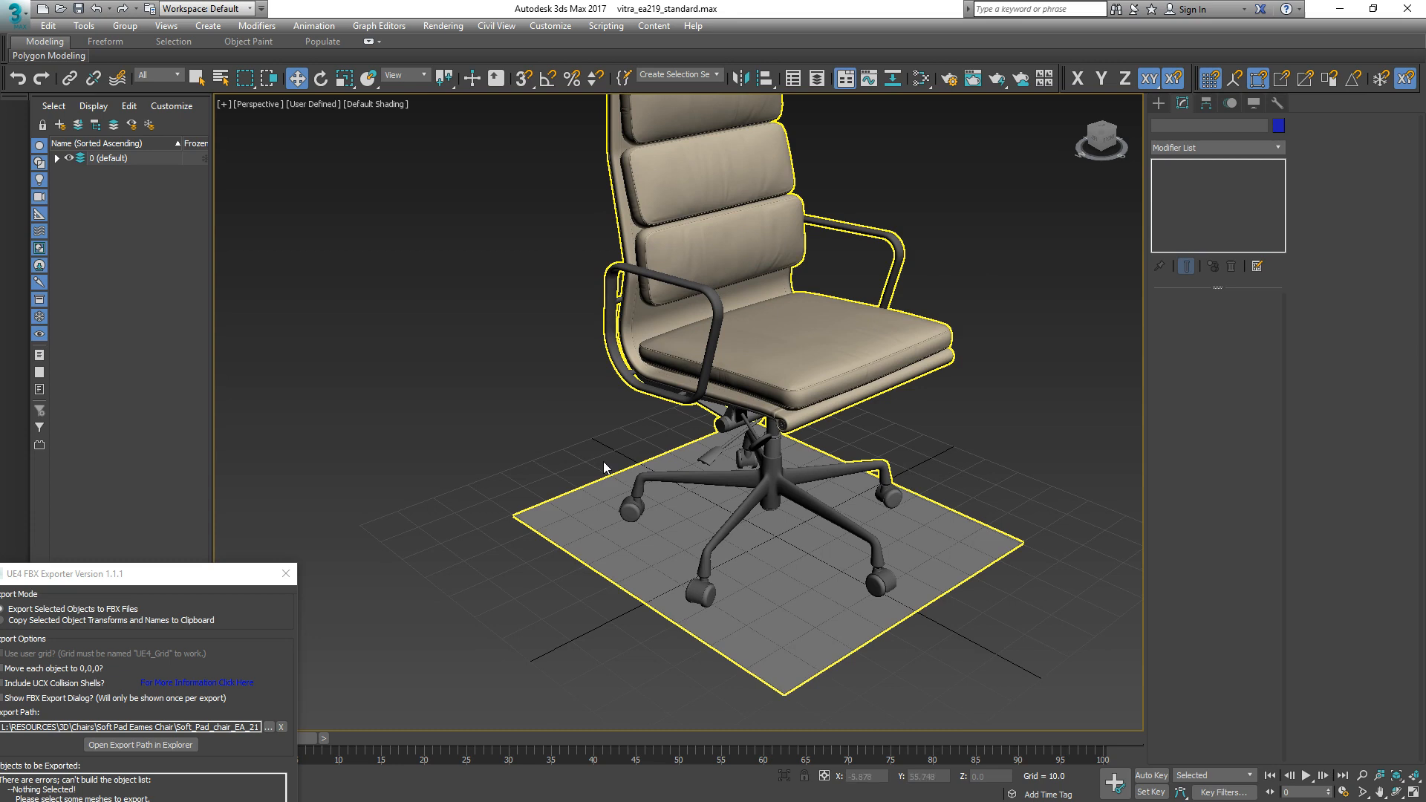
{"action": "left_click", "coordinate": [1274, 104]}
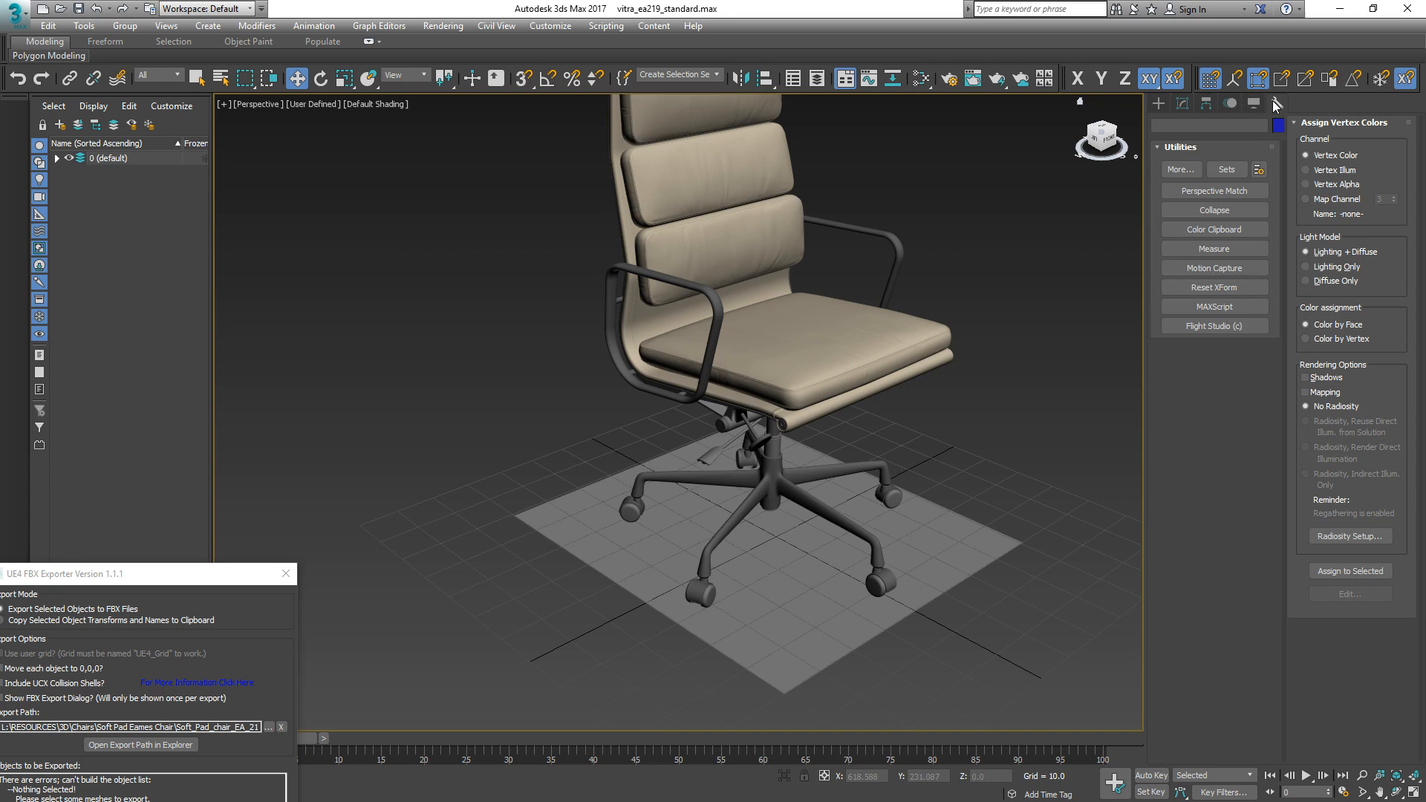
{"action": "left_click", "coordinate": [1180, 170]}
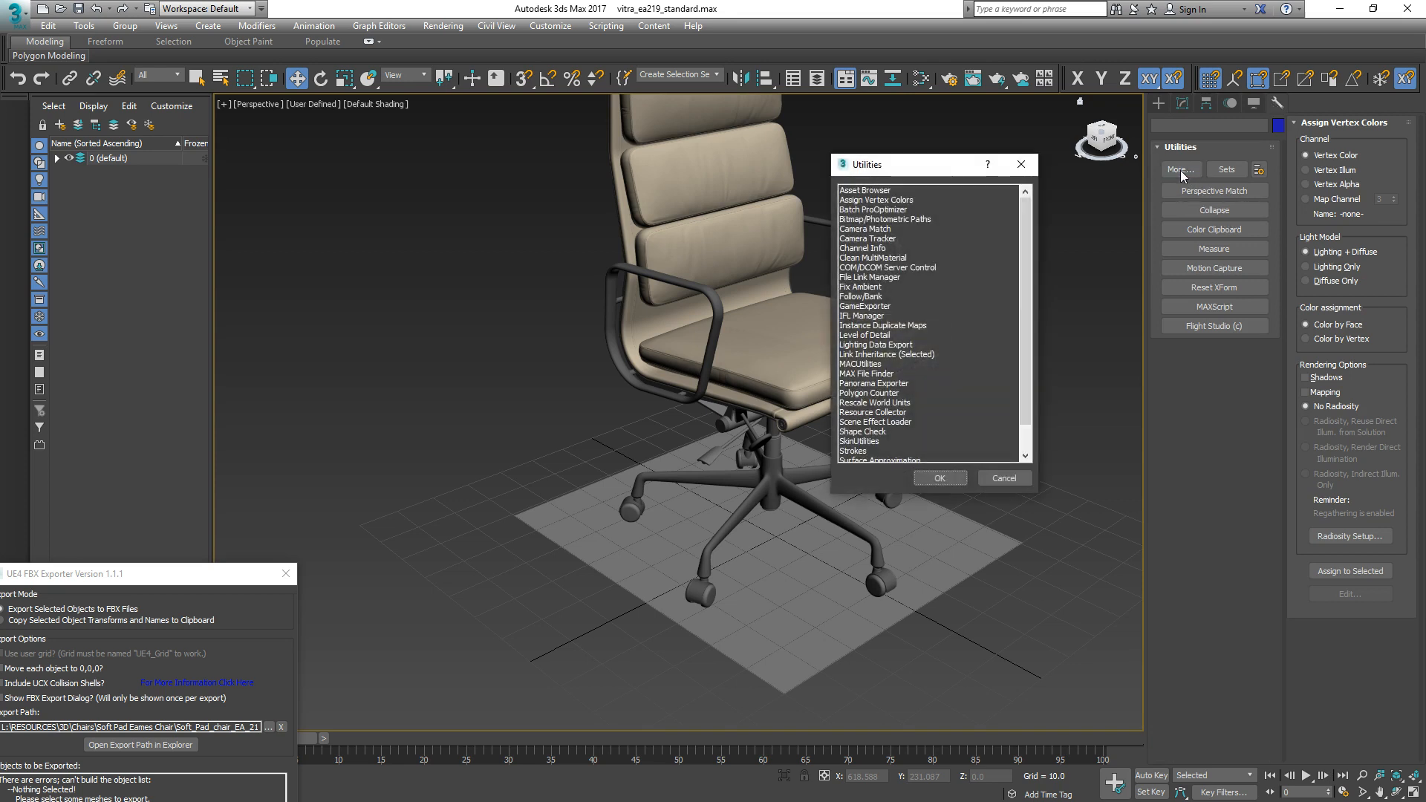
{"action": "left_click", "coordinate": [860, 200]}
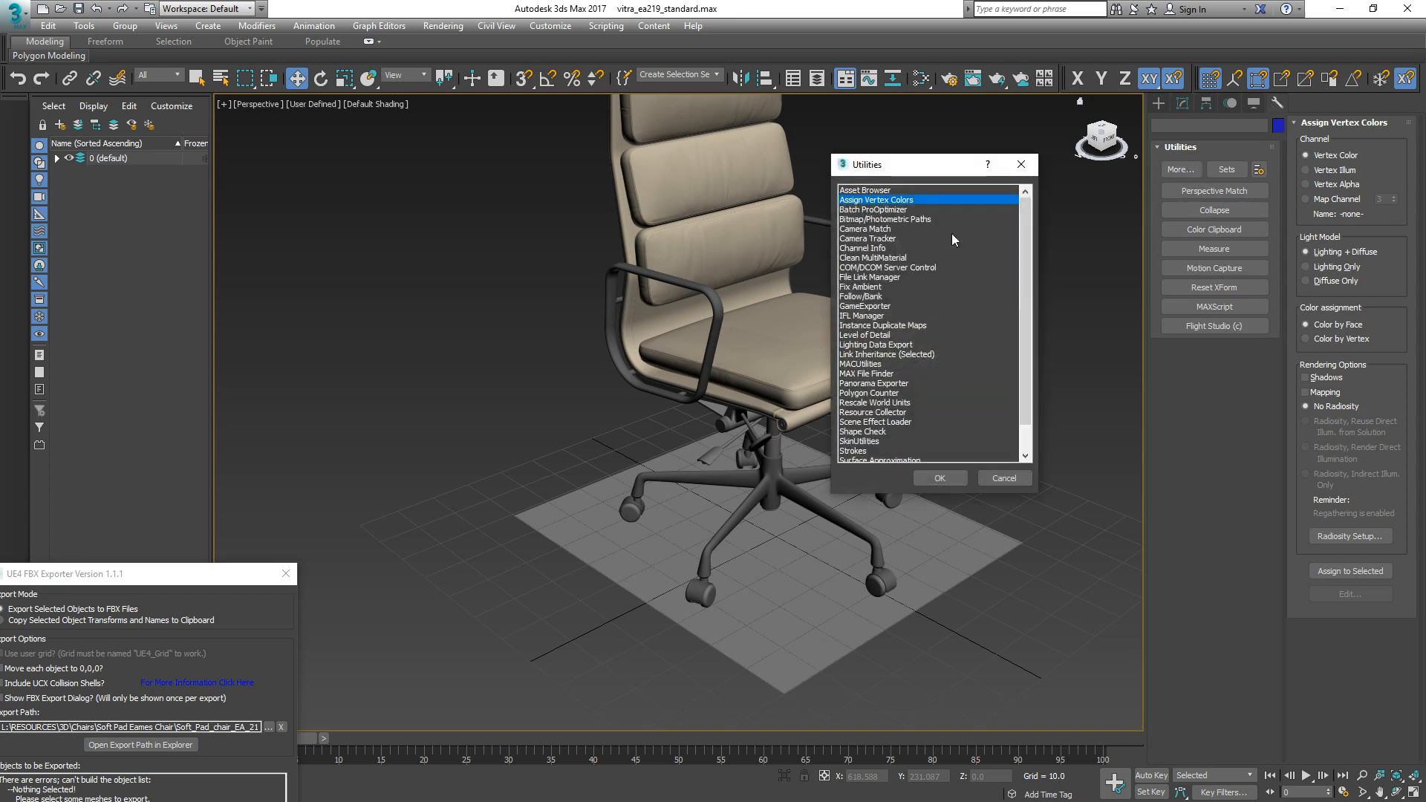
{"action": "left_click", "coordinate": [960, 479]}
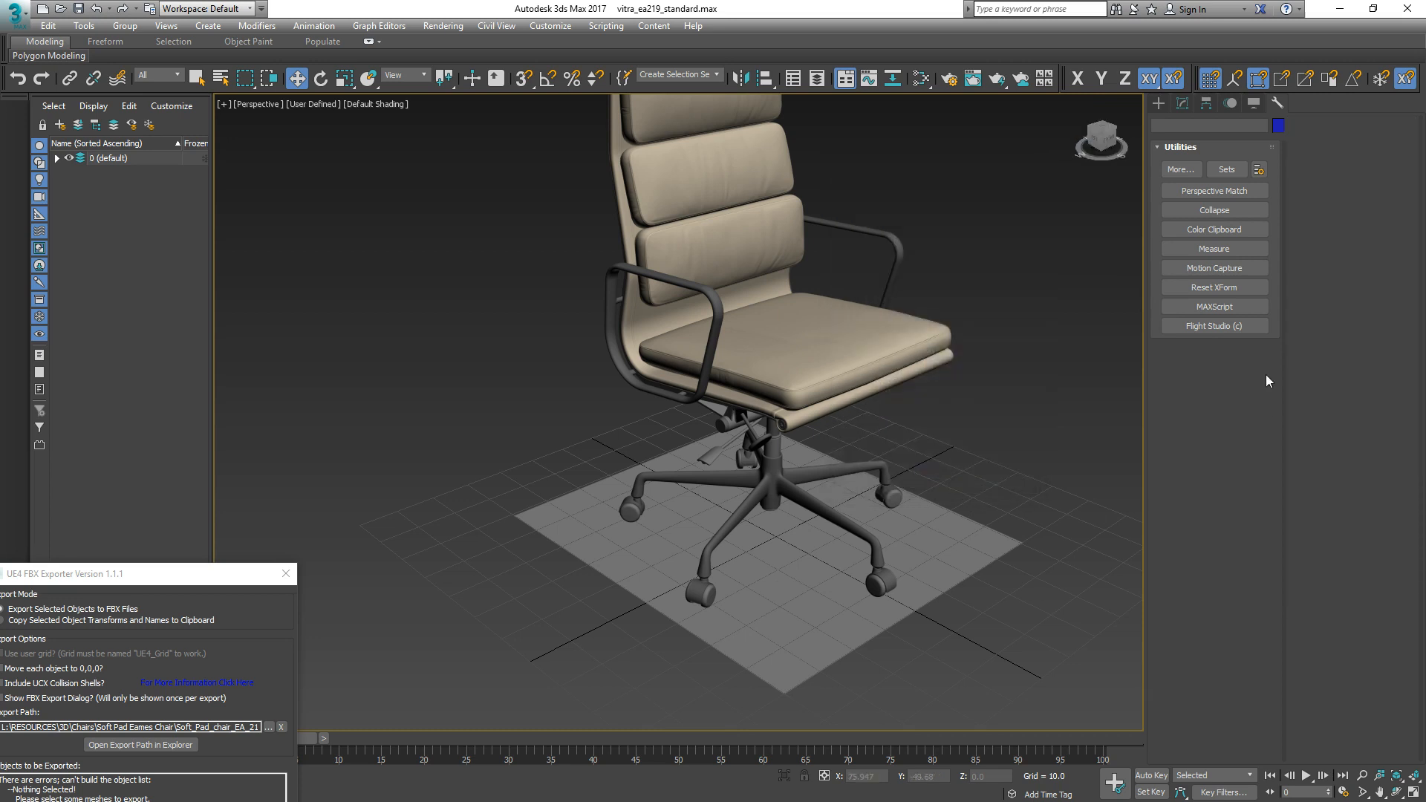
{"action": "left_click", "coordinate": [799, 275]}
{"action": "left_click", "coordinate": [1184, 170]}
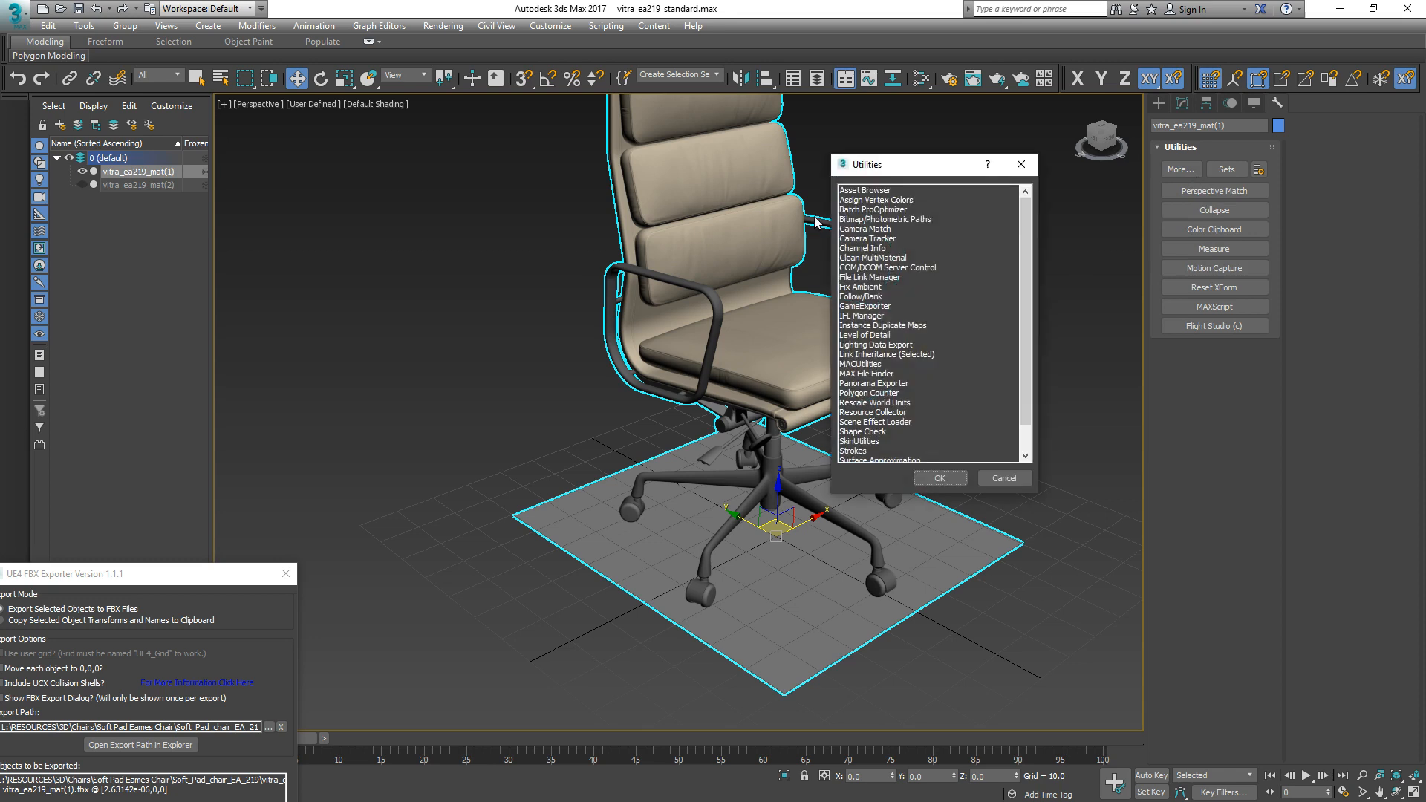
{"action": "double_click", "coordinate": [861, 201]}
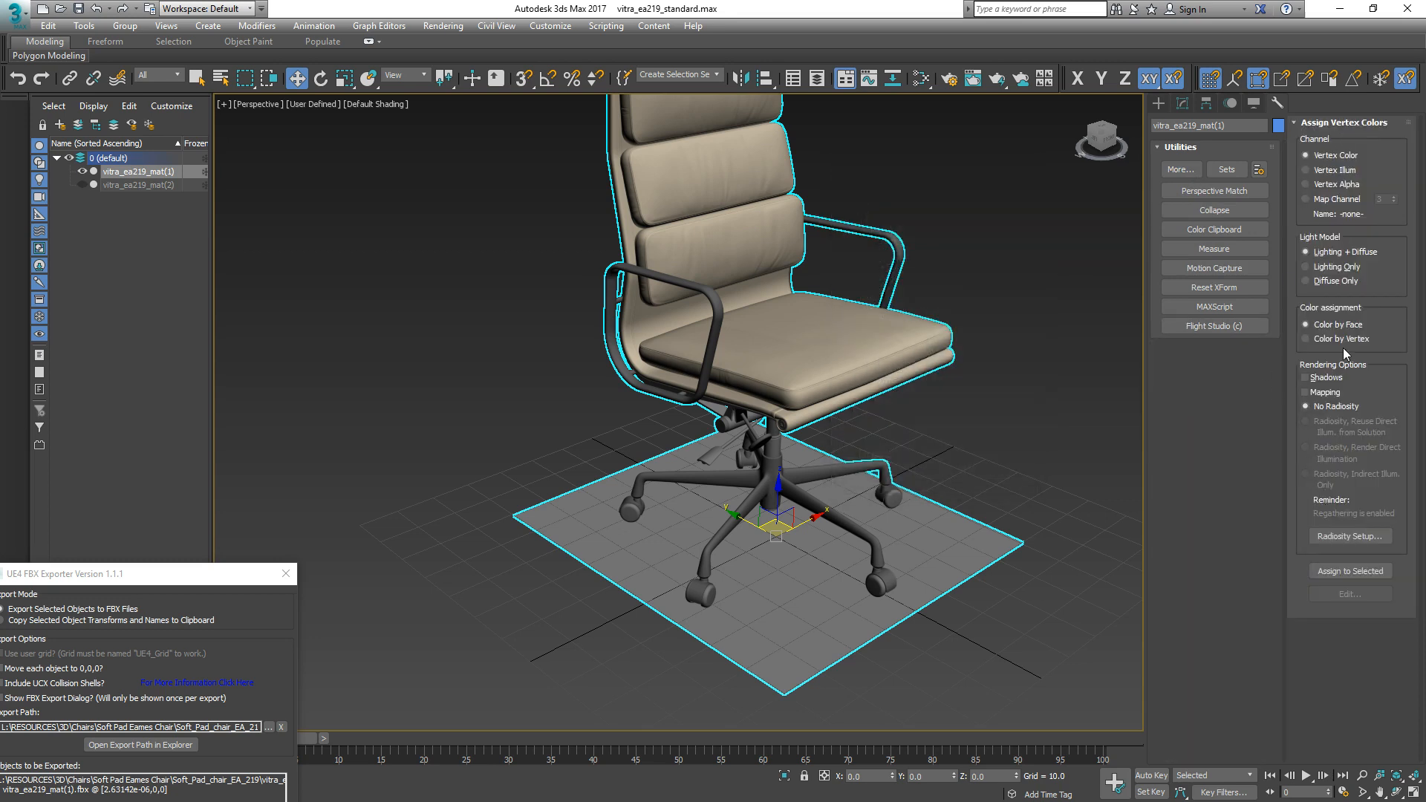
Open the radiosity setup, choose Radiosity as the advanced lighting plug-in, and move the Render Setup window clear of the chair.
{"action": "left_click", "coordinate": [1350, 572]}
{"action": "left_click", "coordinate": [1344, 537]}
{"action": "left_click_drag", "start_coordinate": [216, 124], "coordinate": [569, 153]}
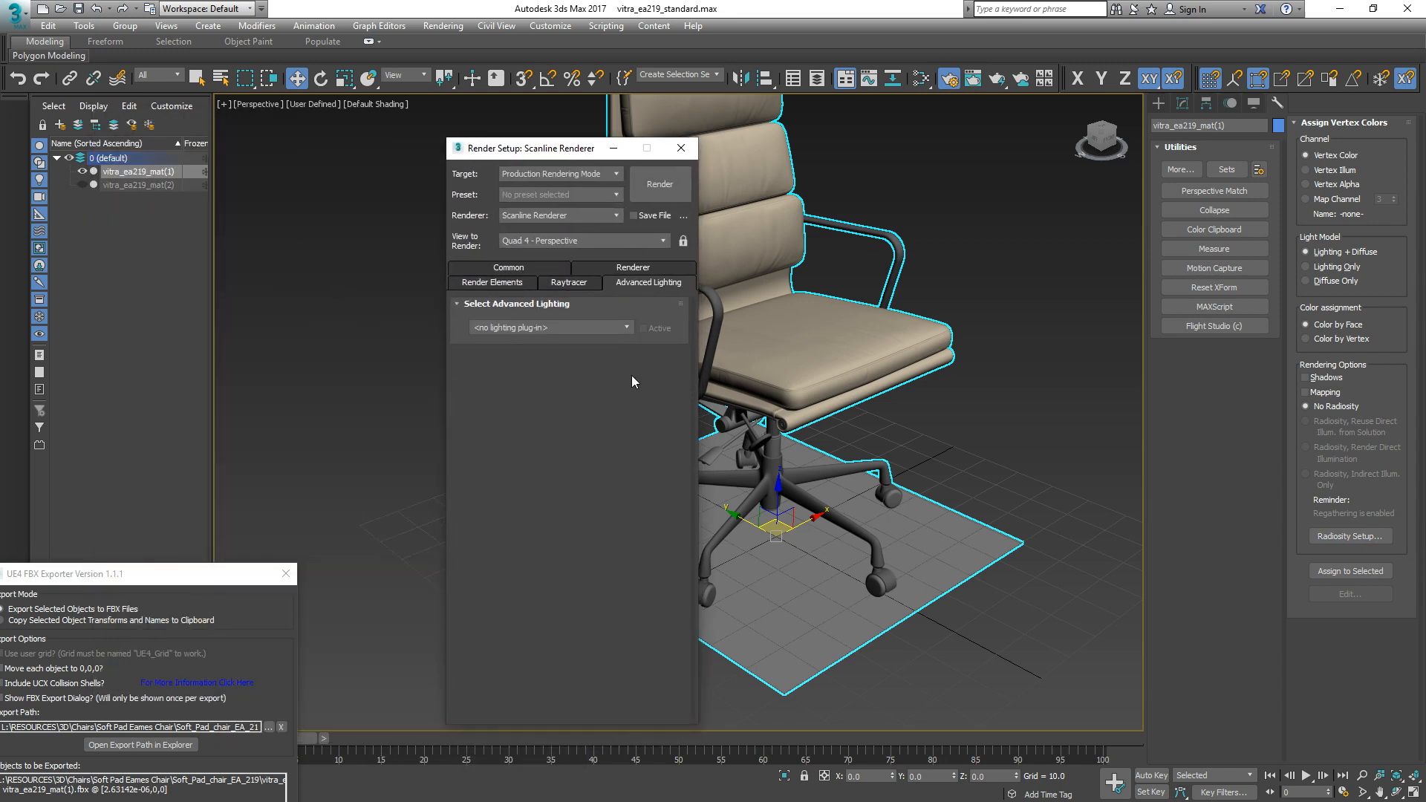
{"action": "left_click", "coordinate": [514, 327]}
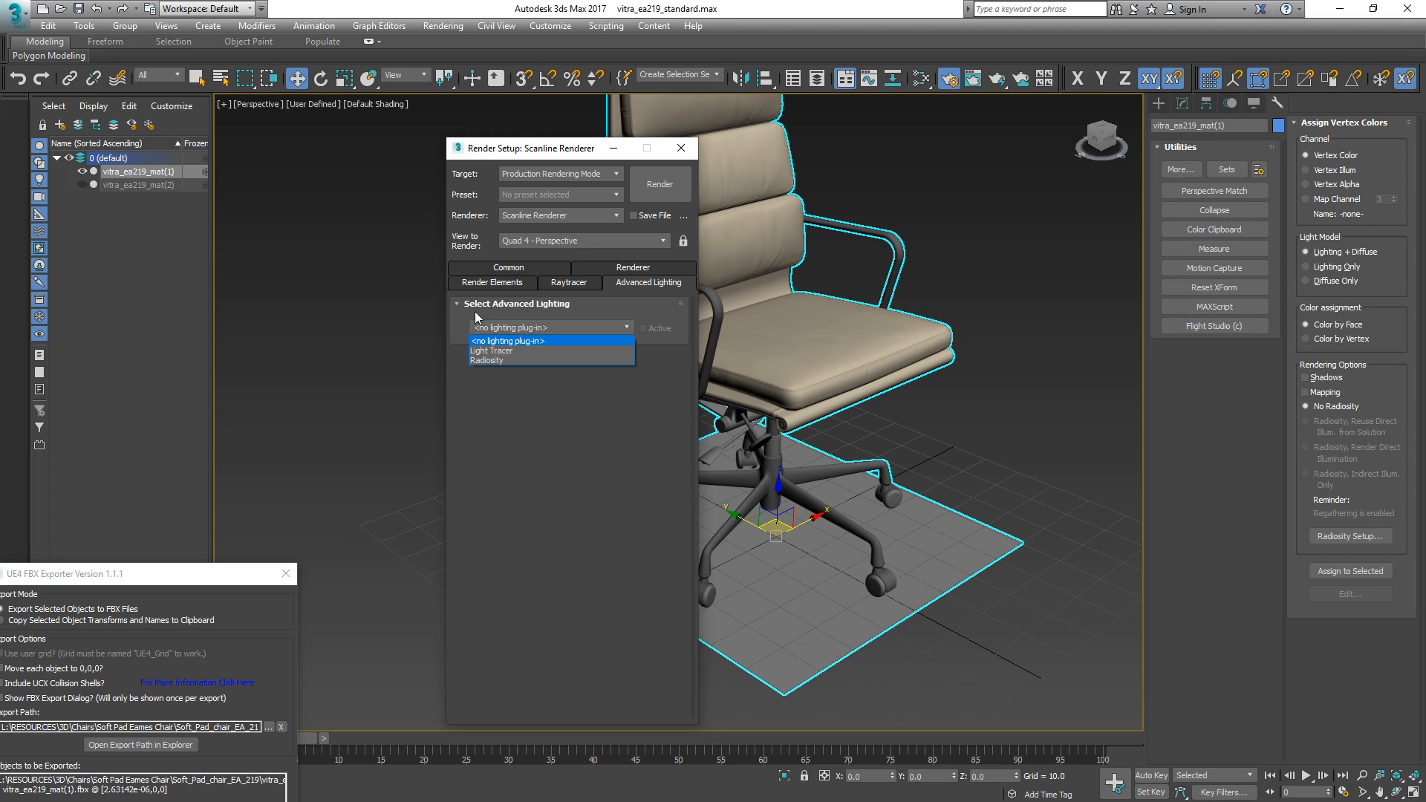
{"action": "left_click", "coordinate": [487, 361]}
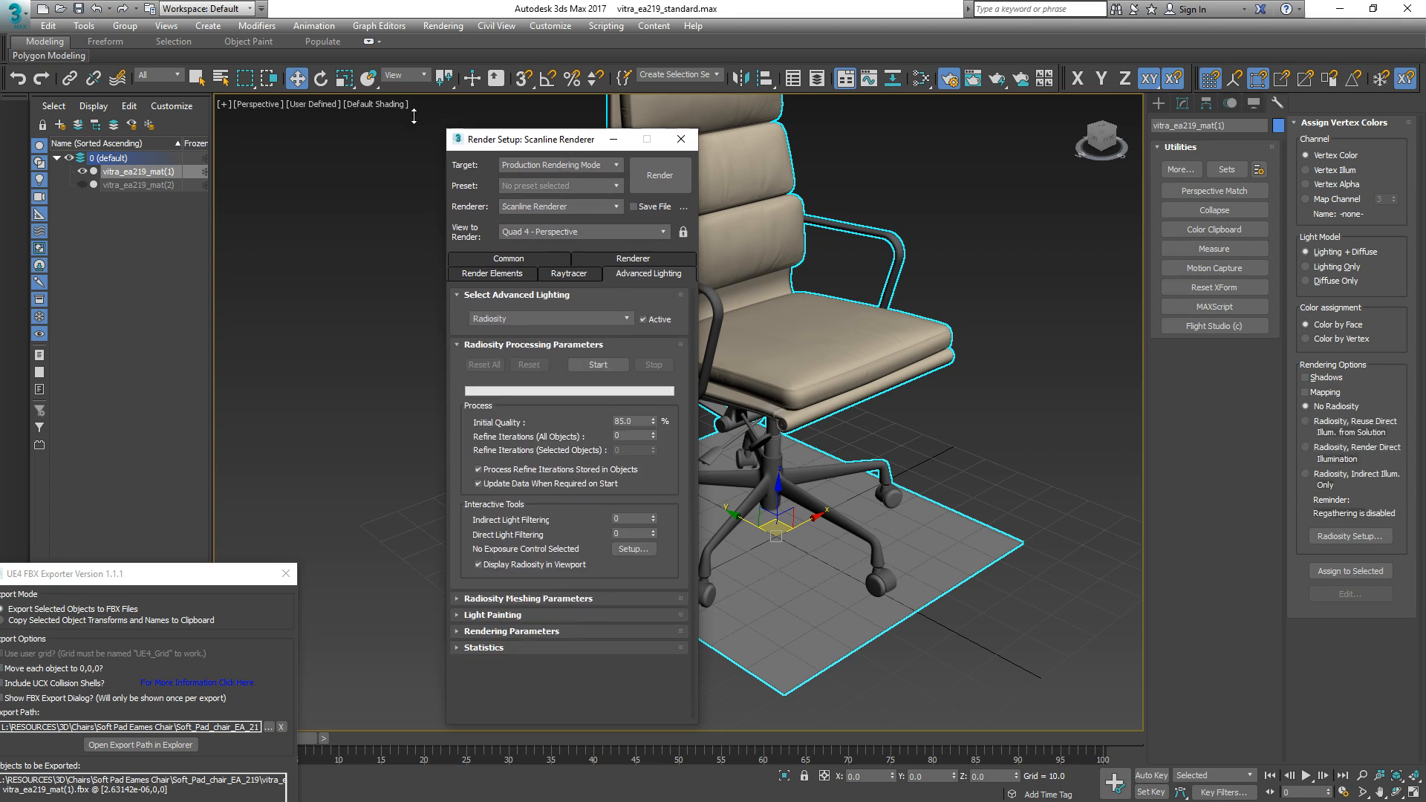
{"action": "left_click_drag", "start_coordinate": [525, 115], "coordinate": [286, 117]}
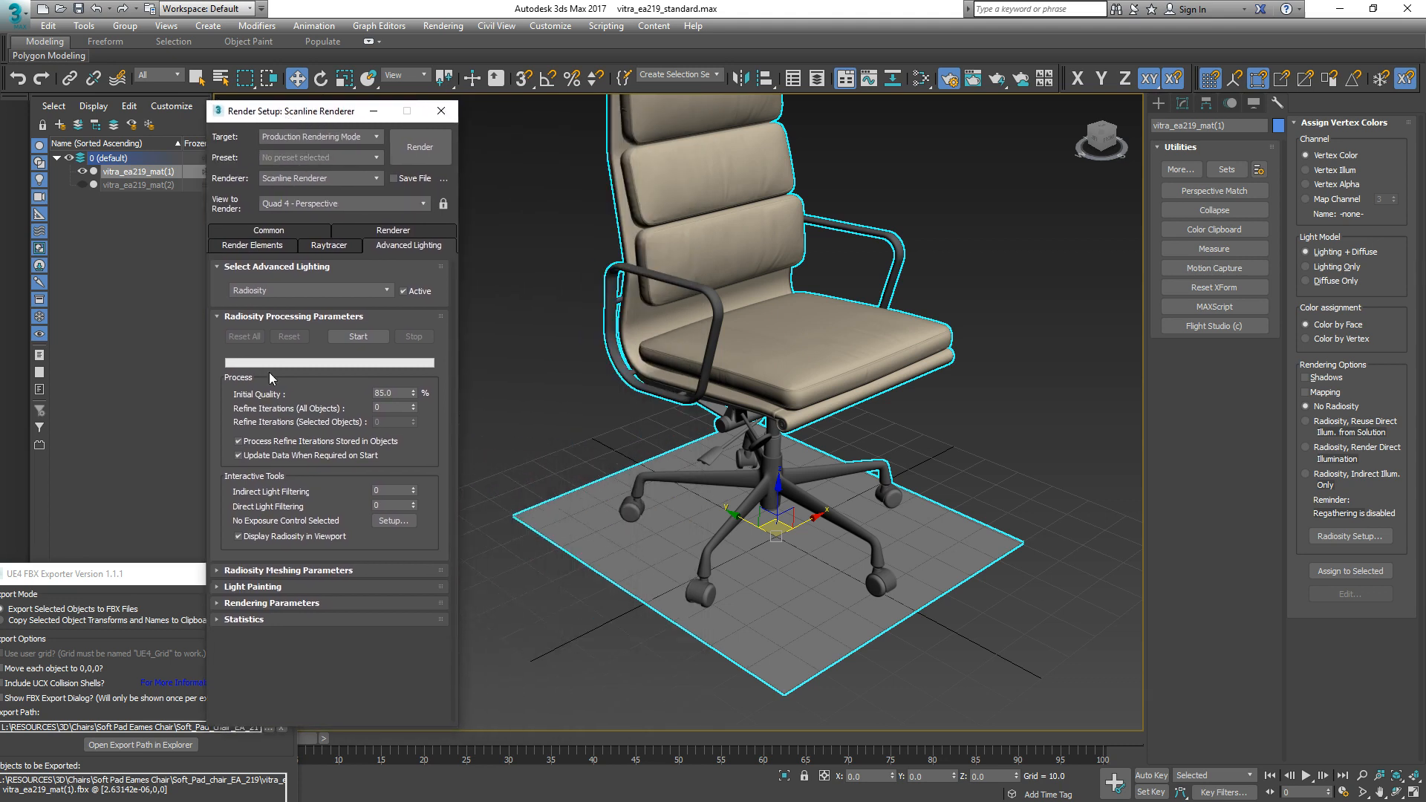
Set the radiosity Initial Quality to 95% and Refine Iterations (All Objects) to 20.
{"action": "double_click", "coordinate": [392, 393]}
{"action": "type", "text": "95"}
{"action": "double_click", "coordinate": [389, 407]}
{"action": "key", "text": "Return"}
Place a standard Skylight on the ground beside the chair and start the radiosity calculation.
{"action": "left_click", "coordinate": [1159, 103]}
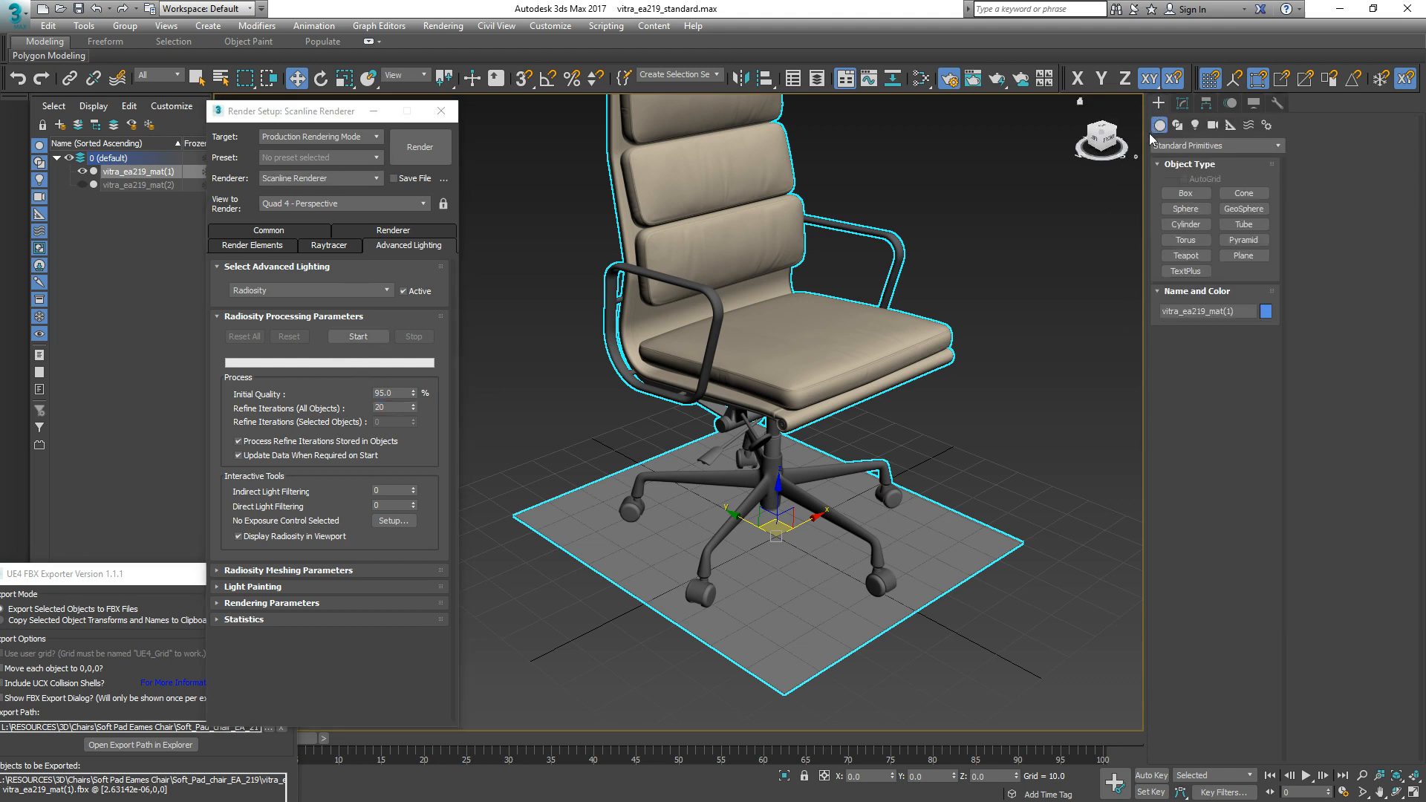
{"action": "left_click", "coordinate": [1196, 127]}
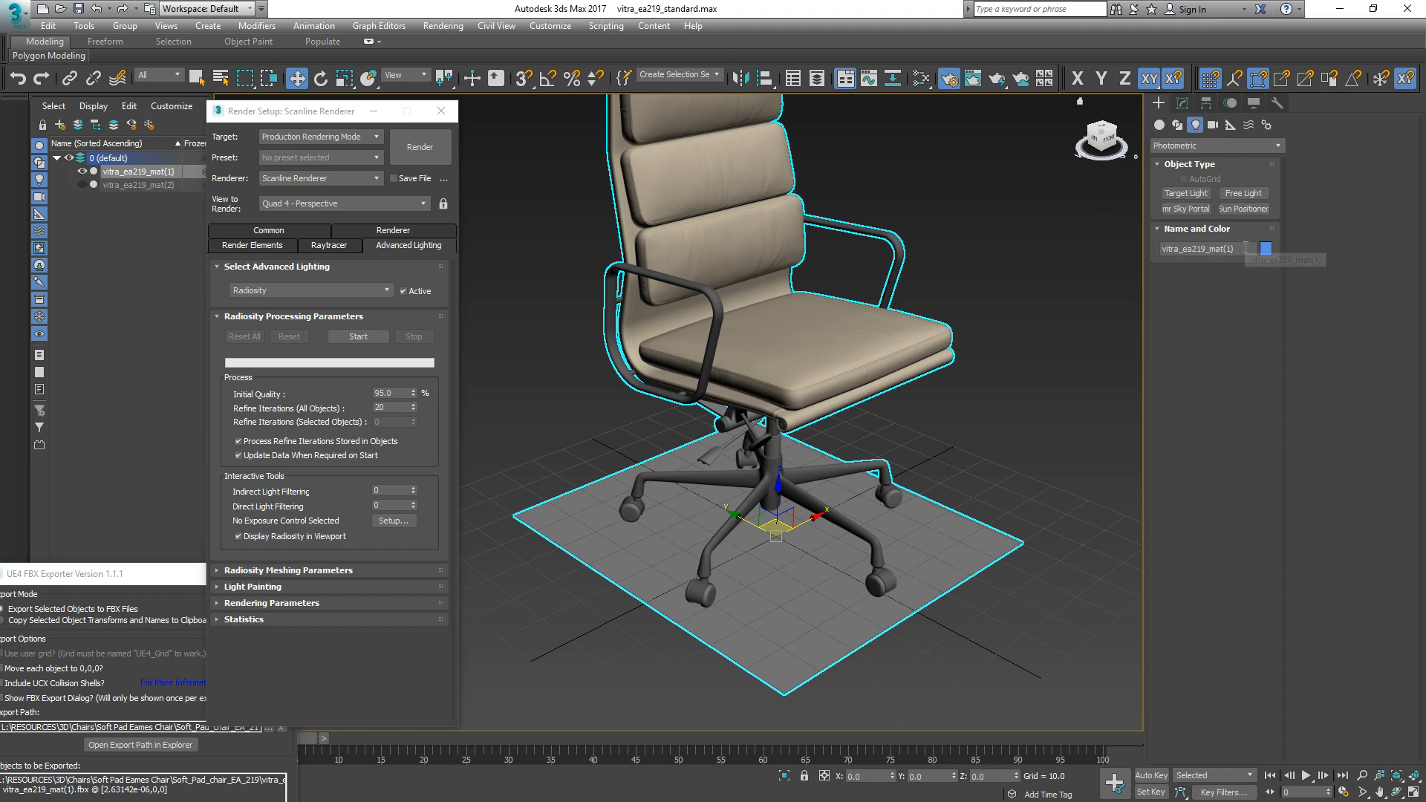
{"action": "left_click", "coordinate": [1174, 151]}
{"action": "left_click", "coordinate": [1181, 174]}
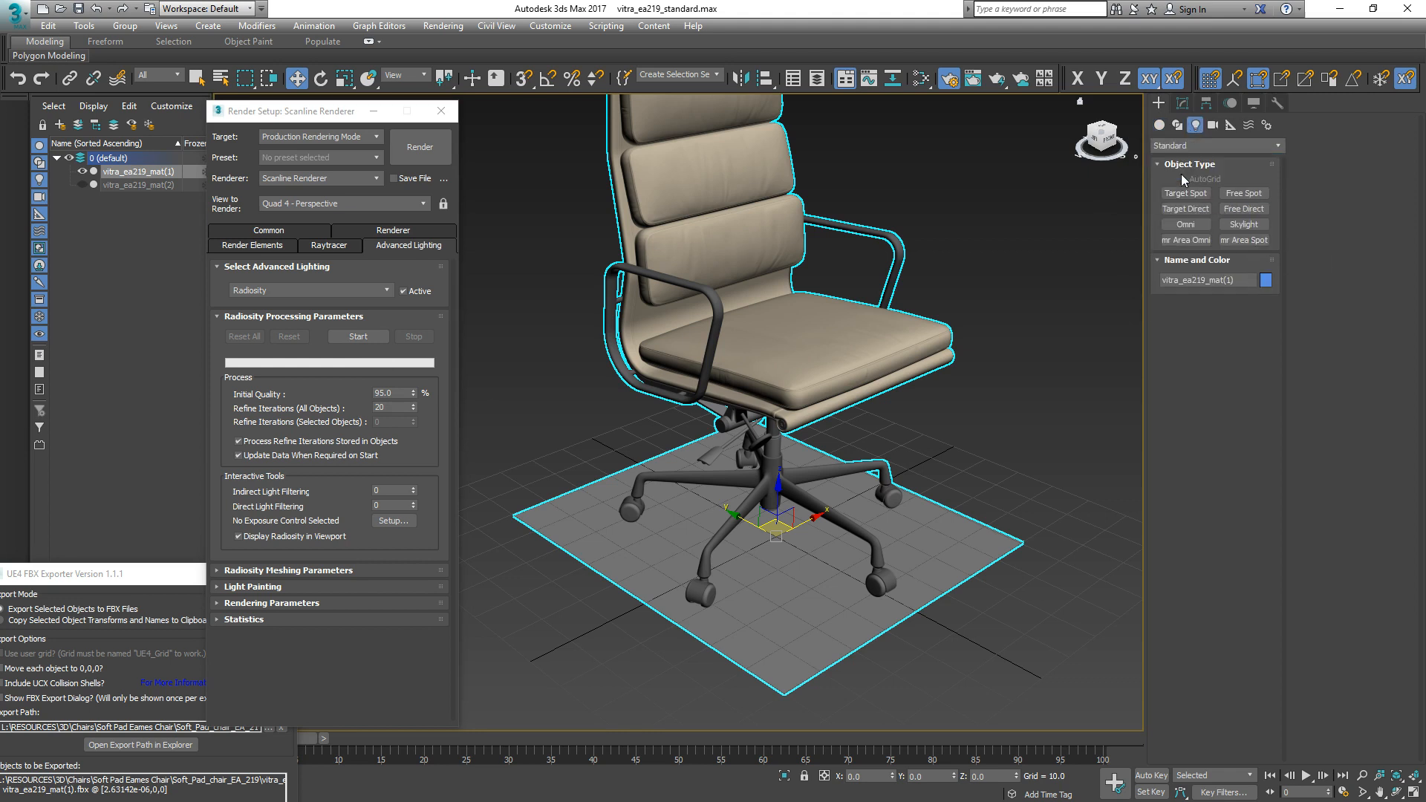
{"action": "left_click", "coordinate": [1236, 226]}
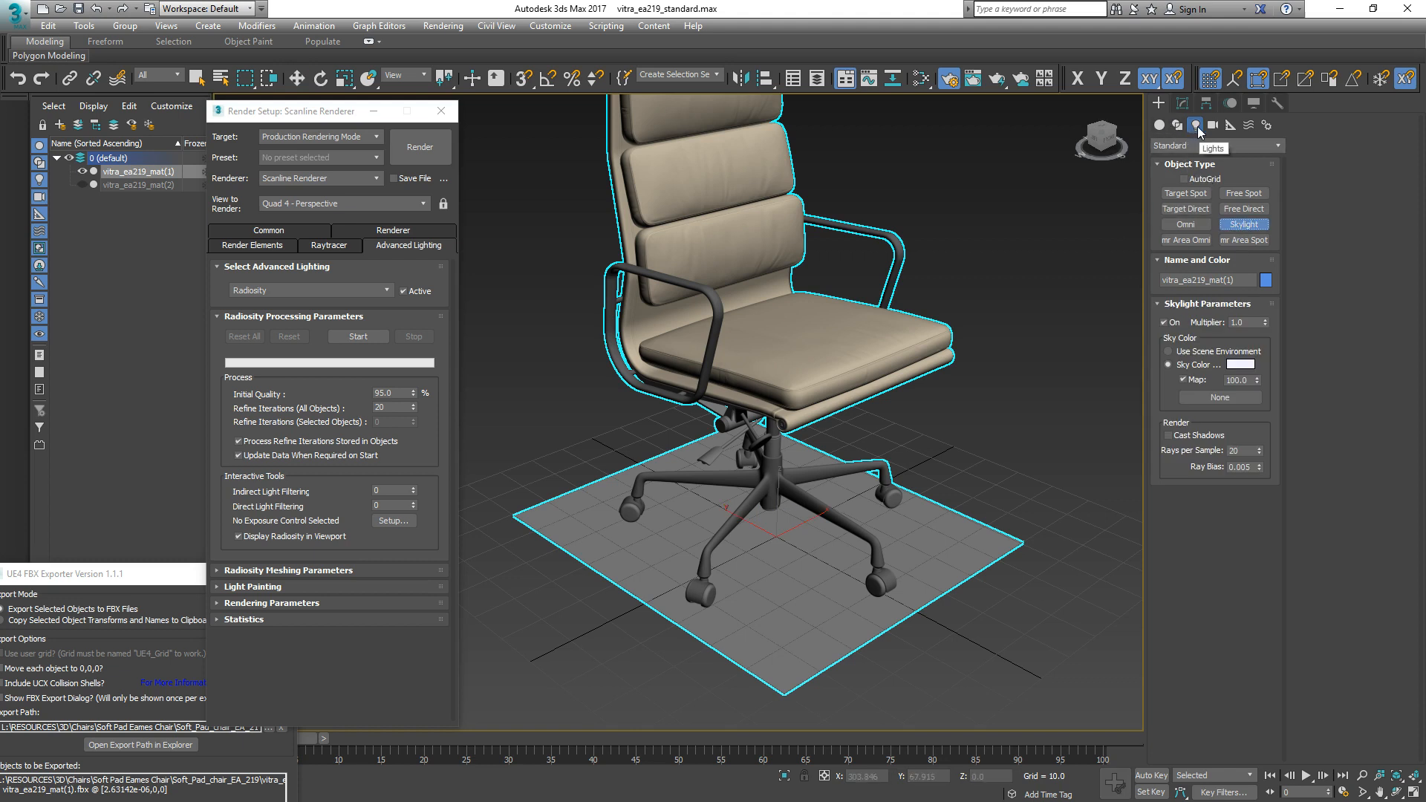
{"action": "left_click", "coordinate": [1173, 147]}
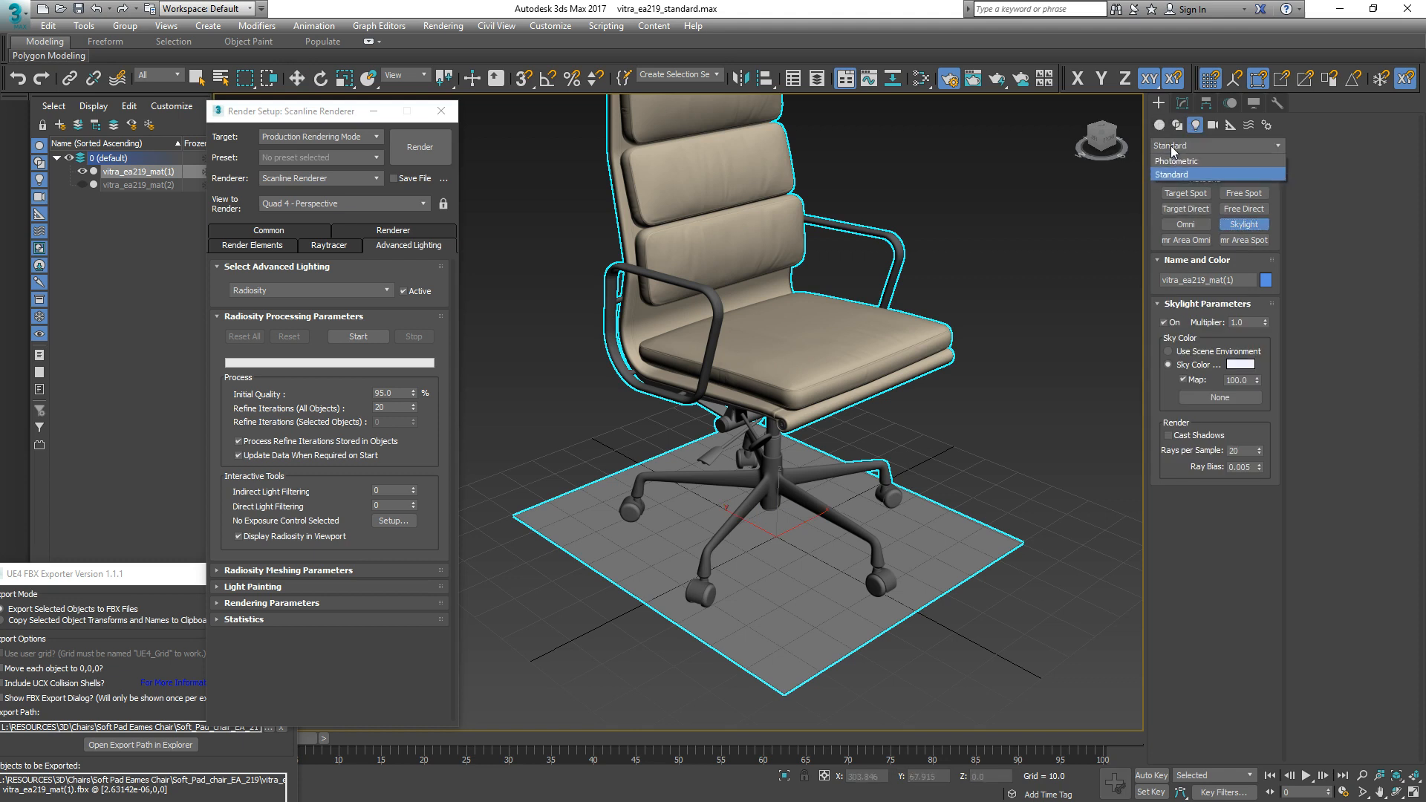
{"action": "left_click", "coordinate": [1163, 156]}
{"action": "left_click", "coordinate": [977, 473]}
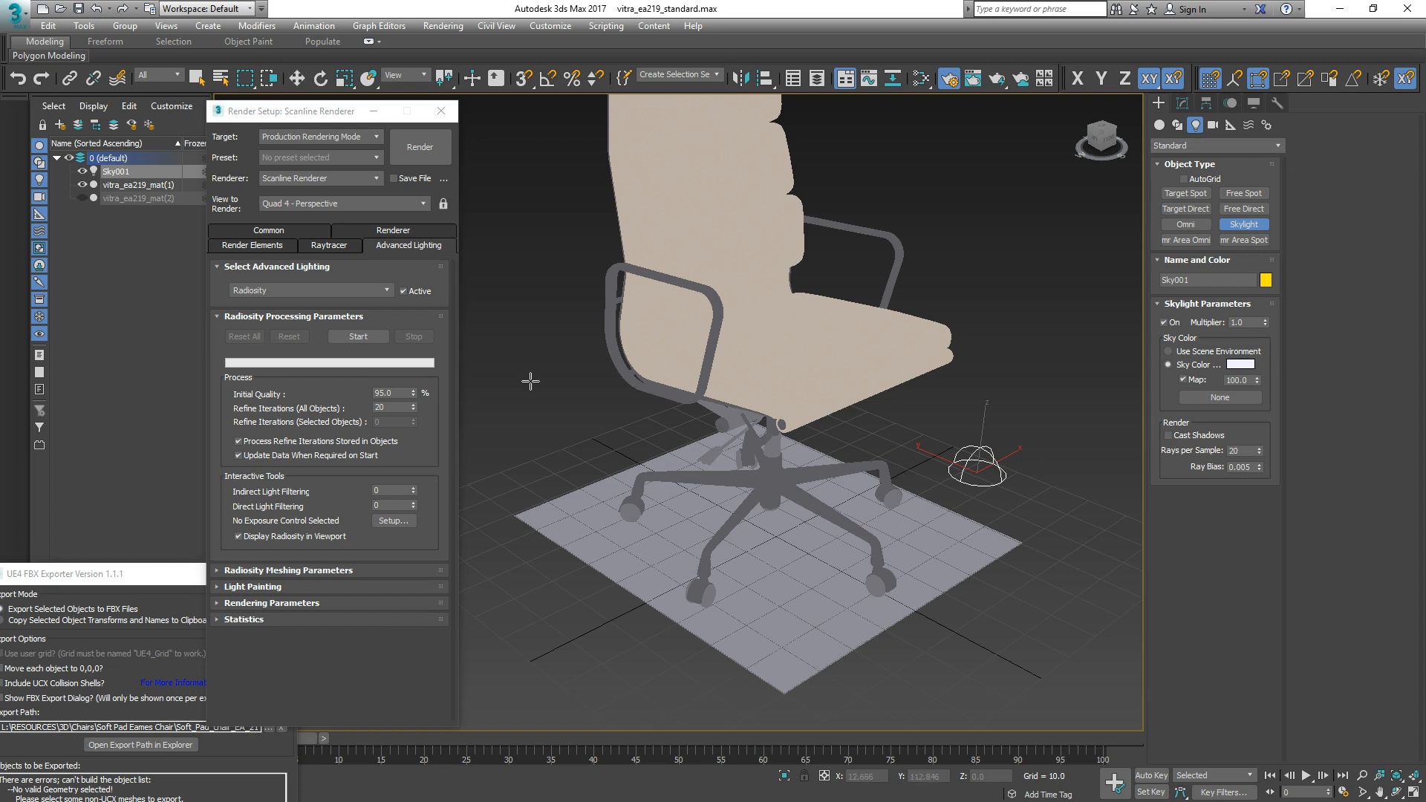
{"action": "left_click", "coordinate": [357, 337]}
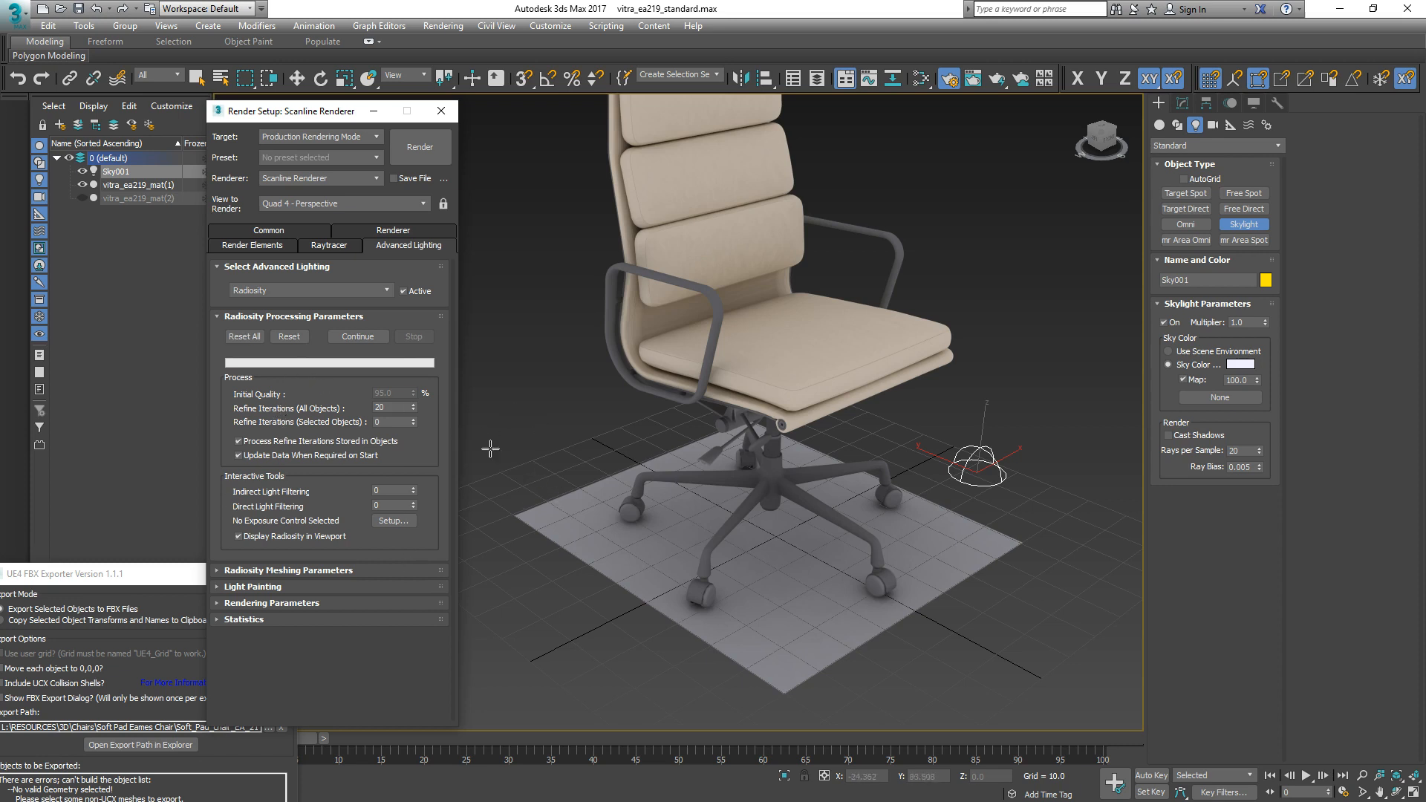
Examine the radiosity shading on the chair's cushions, armrests, underside, base and ground plane.
{"action": "middle_click_drag", "start_coordinate": [603, 395], "coordinate": [592, 521]}
{"action": "scroll", "coordinate": [621, 477], "scroll_direction": "up", "scroll_amount": 5}
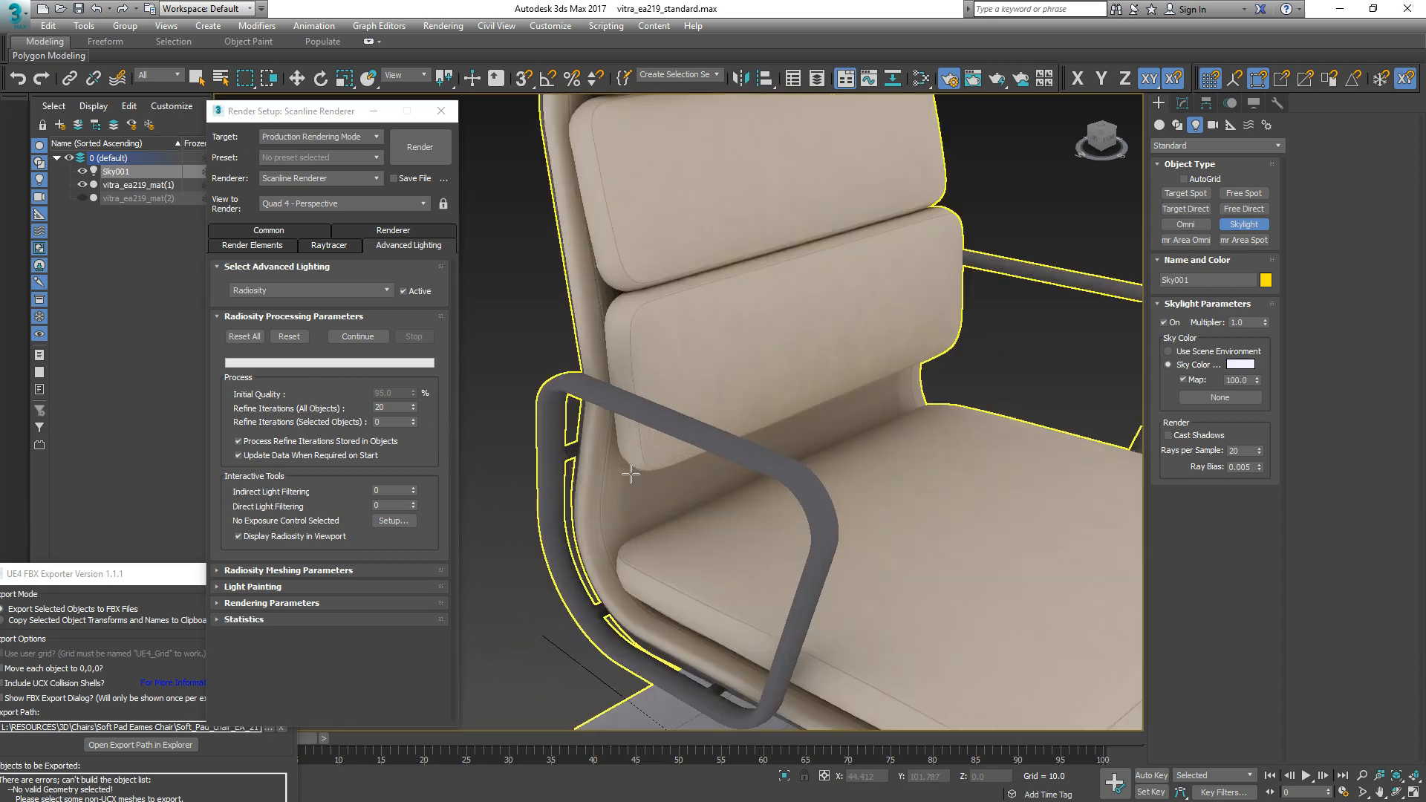
{"action": "middle_click_drag", "start_coordinate": [722, 475], "coordinate": [779, 514], "text": "alt"}
{"action": "key", "text": "w"}
{"action": "right_click", "coordinate": [770, 455]}
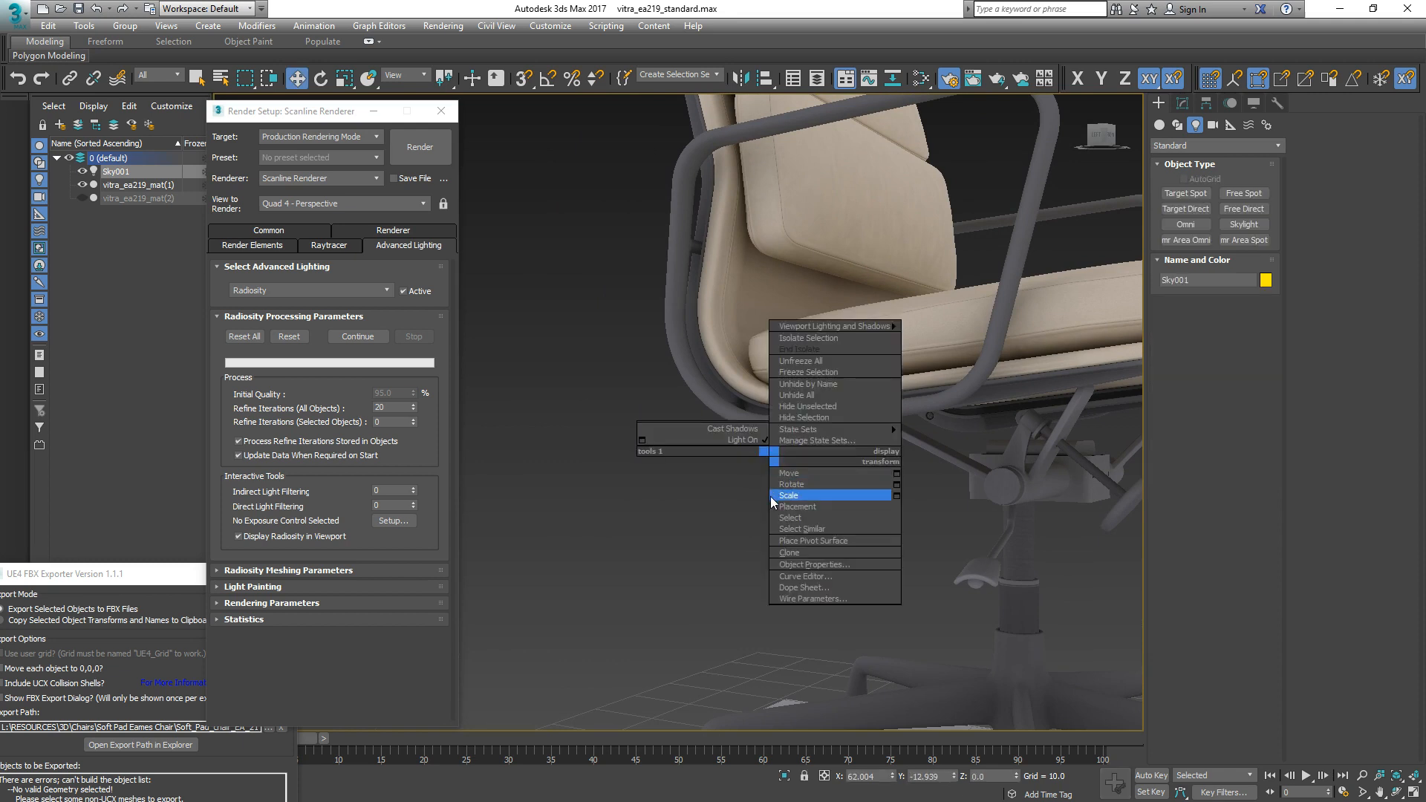
{"action": "left_click", "coordinate": [773, 495]}
{"action": "middle_click_drag", "start_coordinate": [807, 411], "coordinate": [680, 265]}
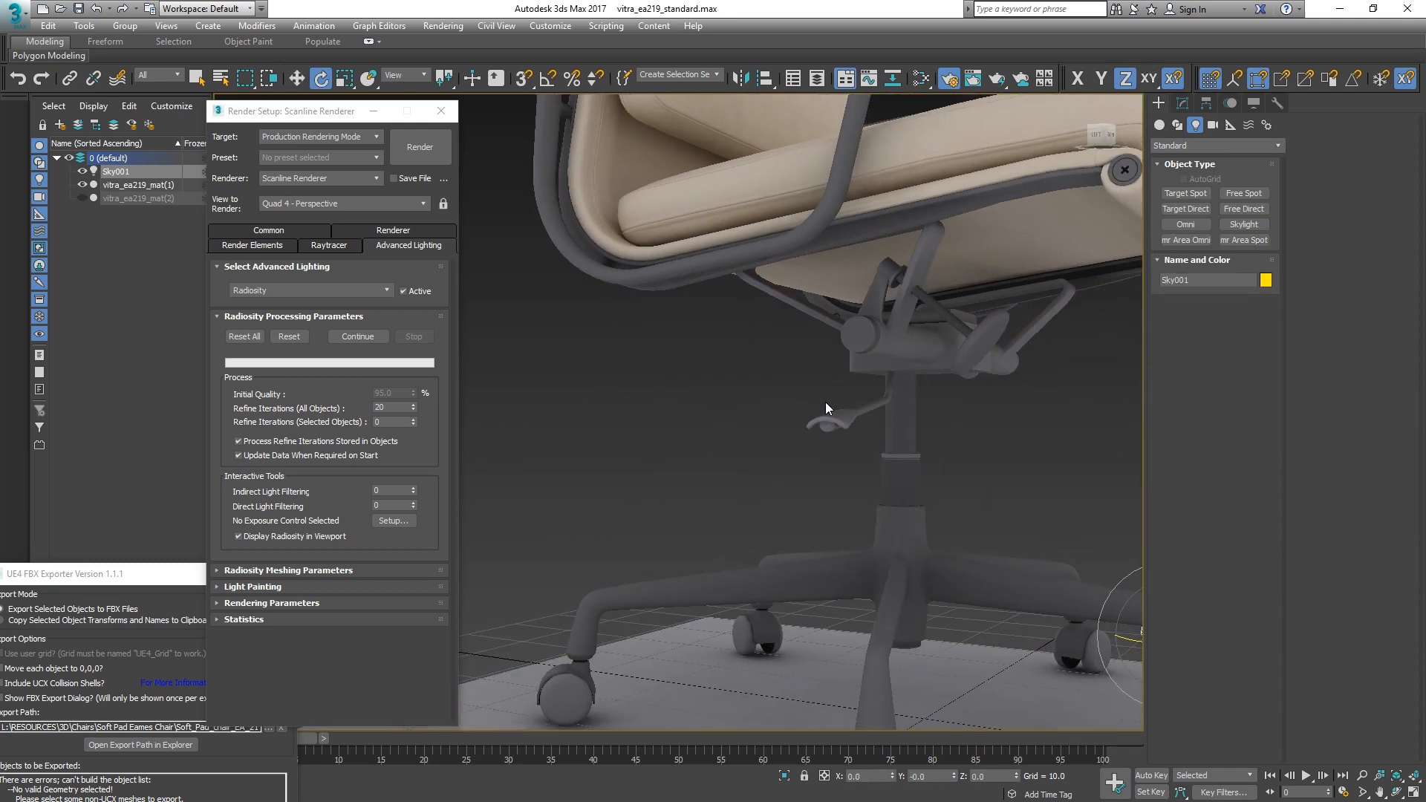
{"action": "left_click", "coordinate": [739, 388]}
{"action": "middle_click_drag", "start_coordinate": [755, 405], "coordinate": [656, 319]}
{"action": "scroll", "coordinate": [656, 318], "scroll_direction": "down", "scroll_amount": 5}
{"action": "mouse_move", "coordinate": [1040, 479]}
{"action": "middle_mouse_down", "text": "alt"}
{"action": "mouse_move", "coordinate": [996, 485]}
{"action": "mouse_move", "coordinate": [1021, 484]}
{"action": "middle_mouse_up", "text": "alt"}
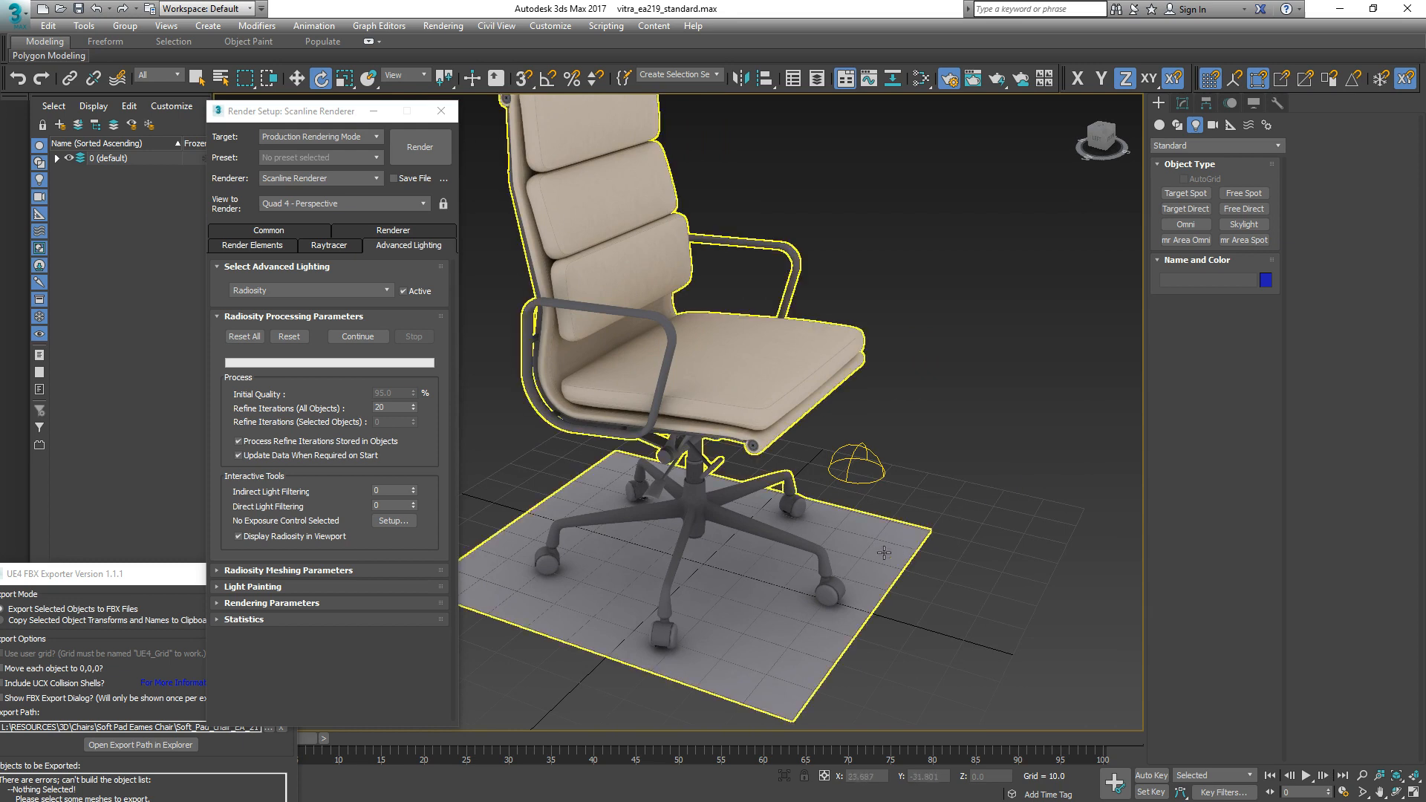
Assign vertex colors to the chair mesh, reusing direct illumination from the radiosity solution.
{"action": "left_click", "coordinate": [884, 553]}
{"action": "middle_click_drag", "start_coordinate": [992, 426], "coordinate": [973, 452], "text": "alt"}
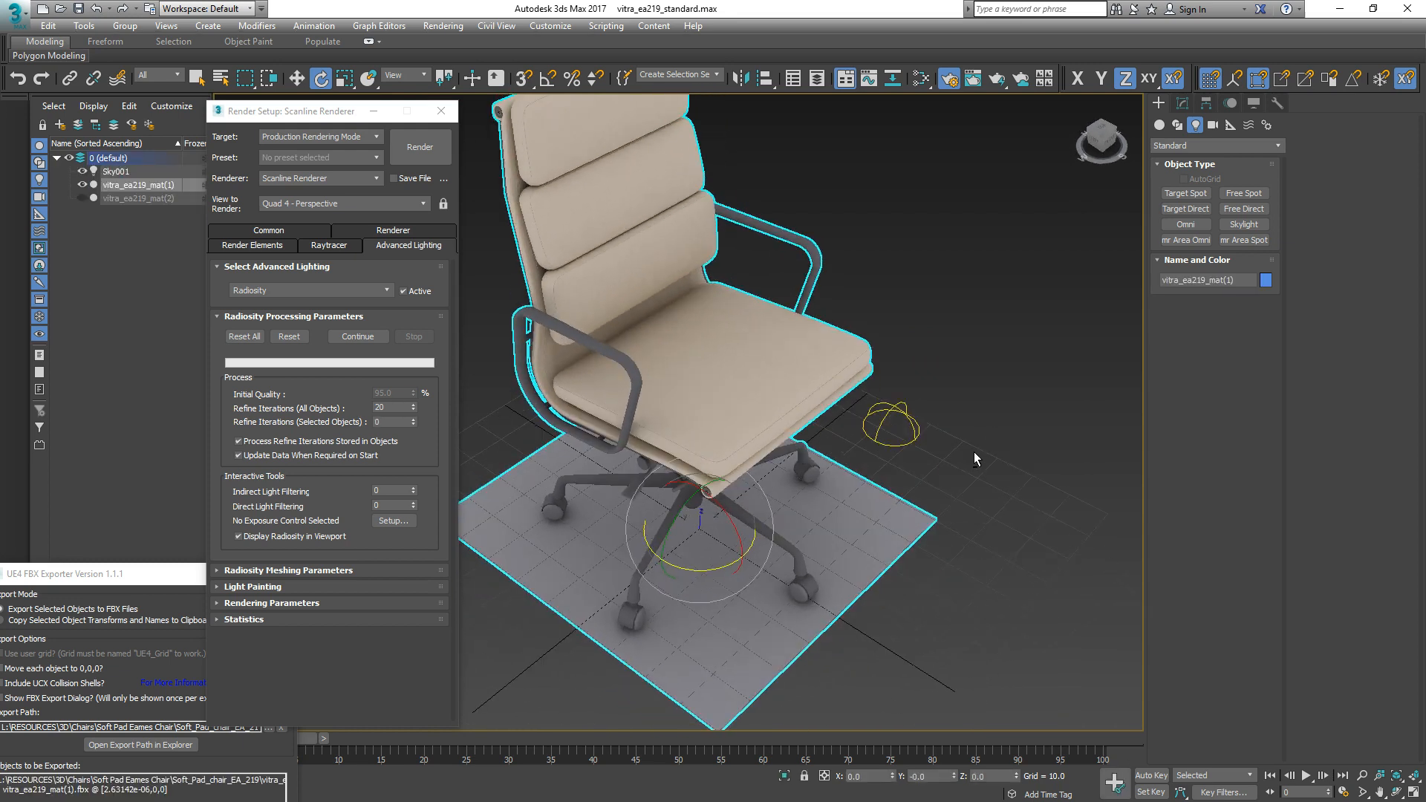
{"action": "left_click", "coordinate": [1182, 104]}
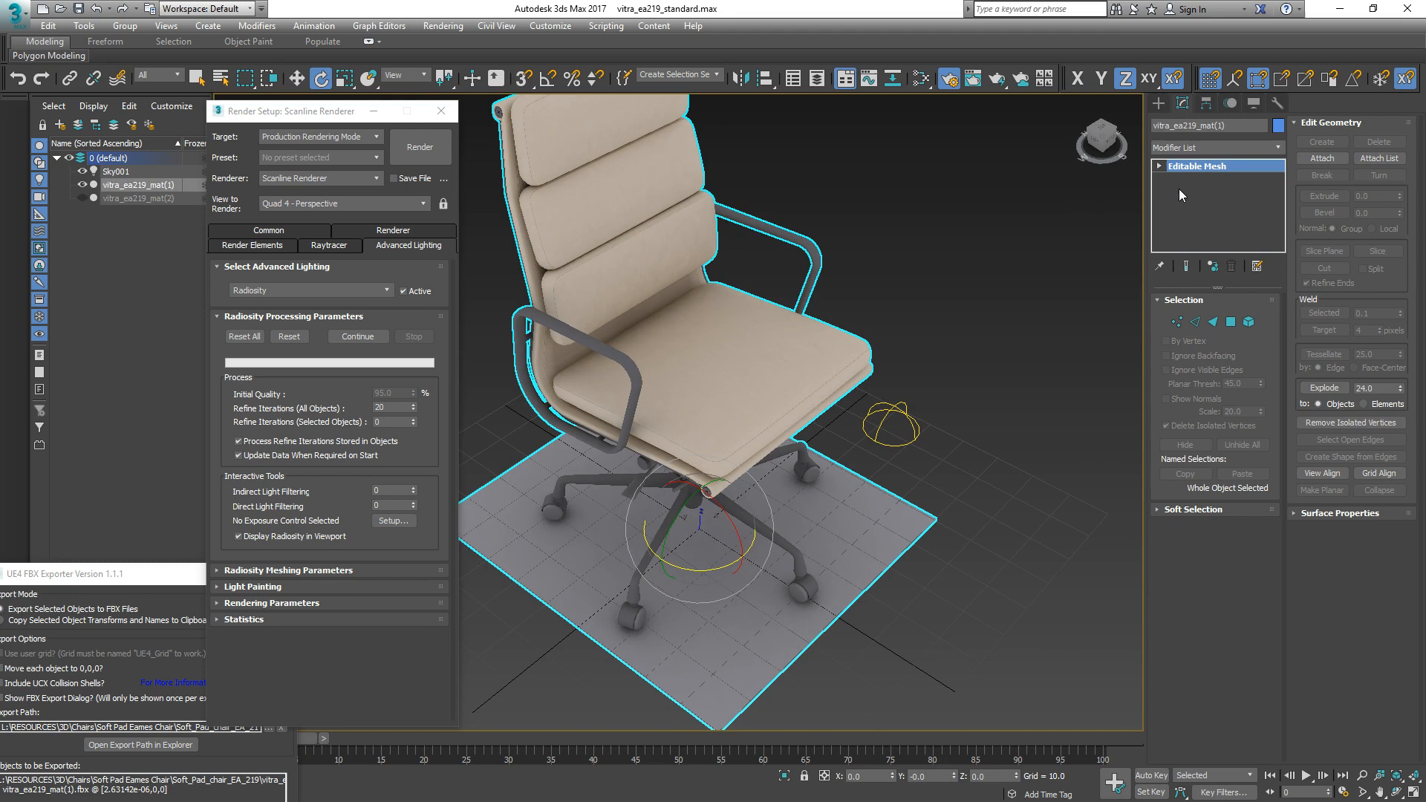
{"action": "left_click", "coordinate": [1278, 103]}
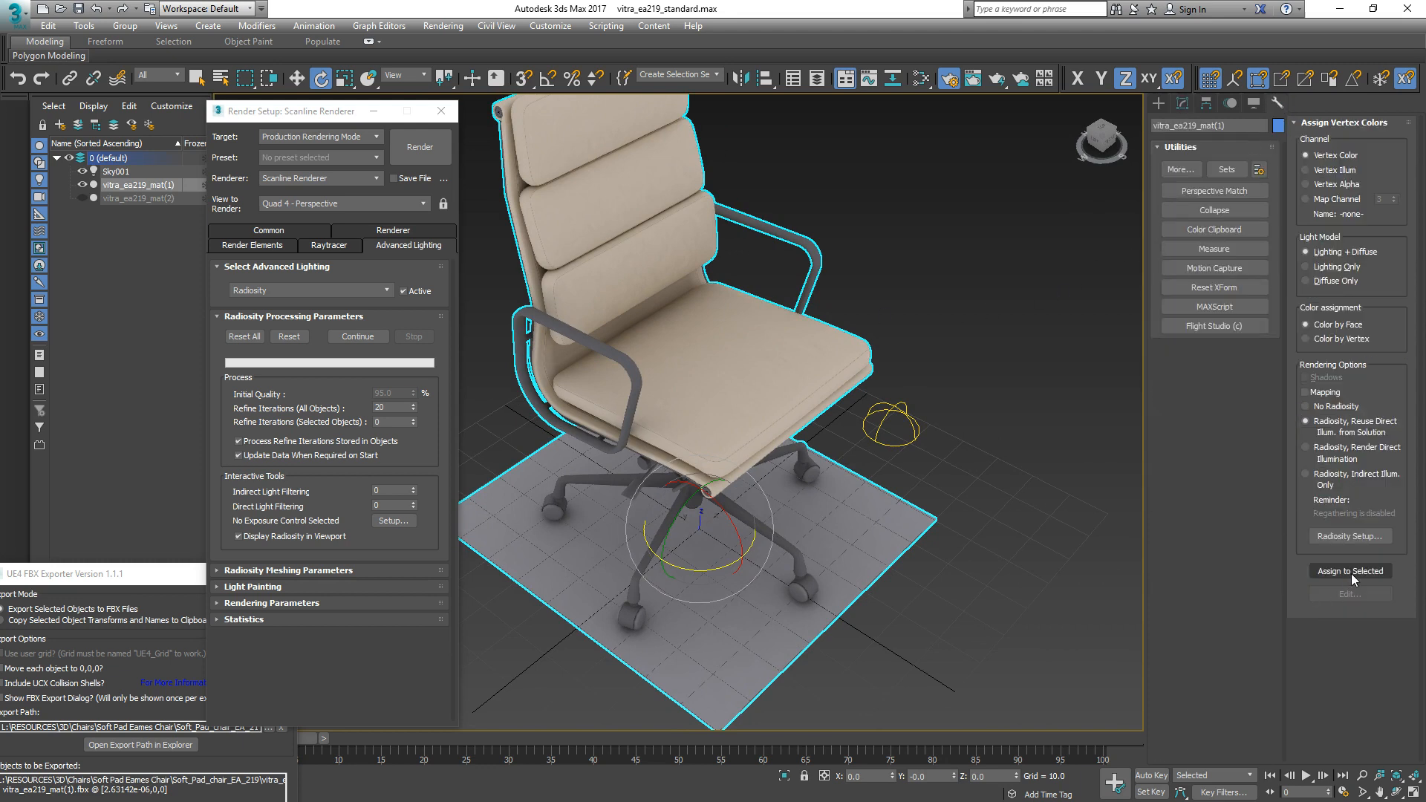
{"action": "left_click", "coordinate": [1350, 571]}
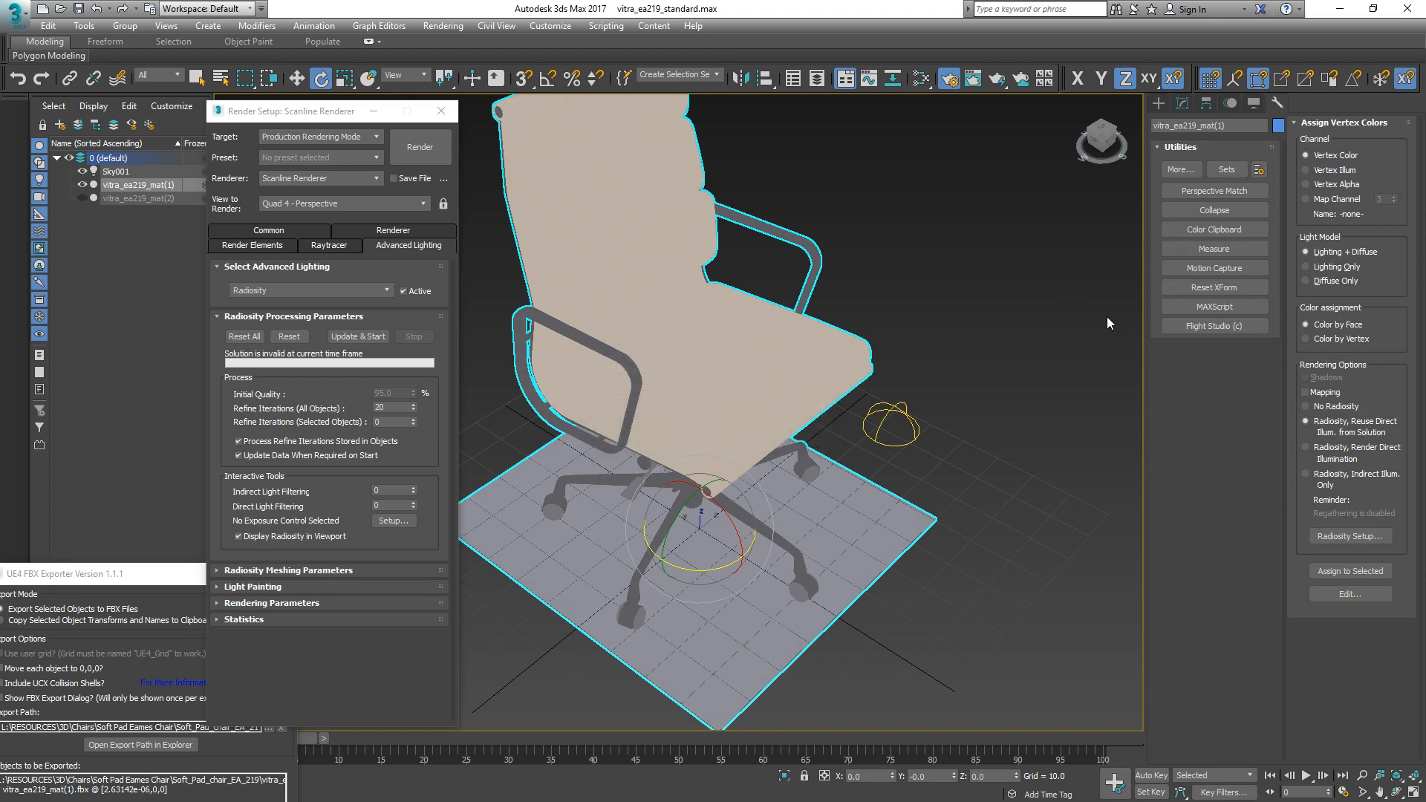
Bring the UE4 FBX Exporter window in front of Render Setup while keeping the chair mesh selected.
{"action": "middle_click_drag", "start_coordinate": [923, 293], "coordinate": [951, 329], "text": "alt"}
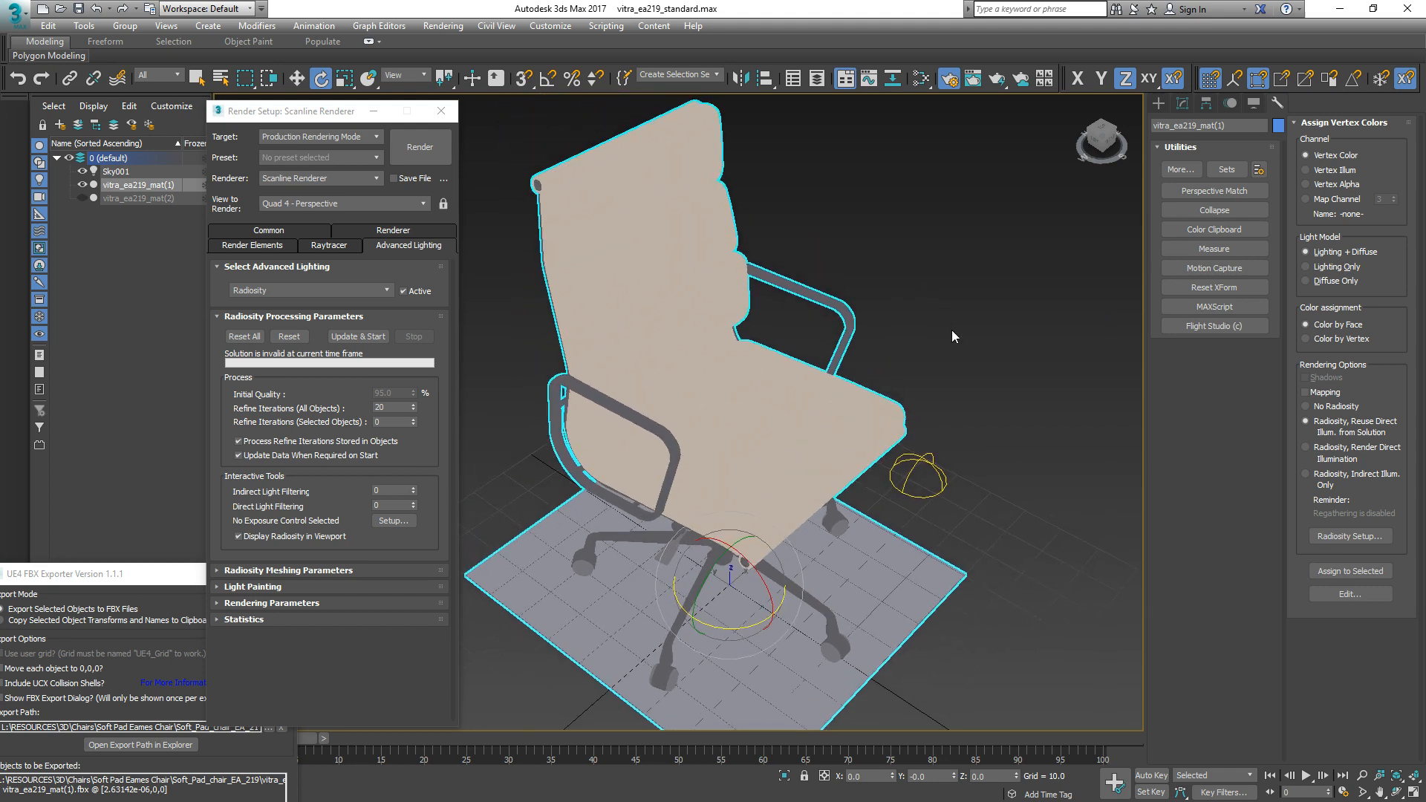
{"action": "left_click", "coordinate": [964, 322]}
{"action": "left_click", "coordinate": [839, 325]}
{"action": "left_click", "coordinate": [171, 573]}
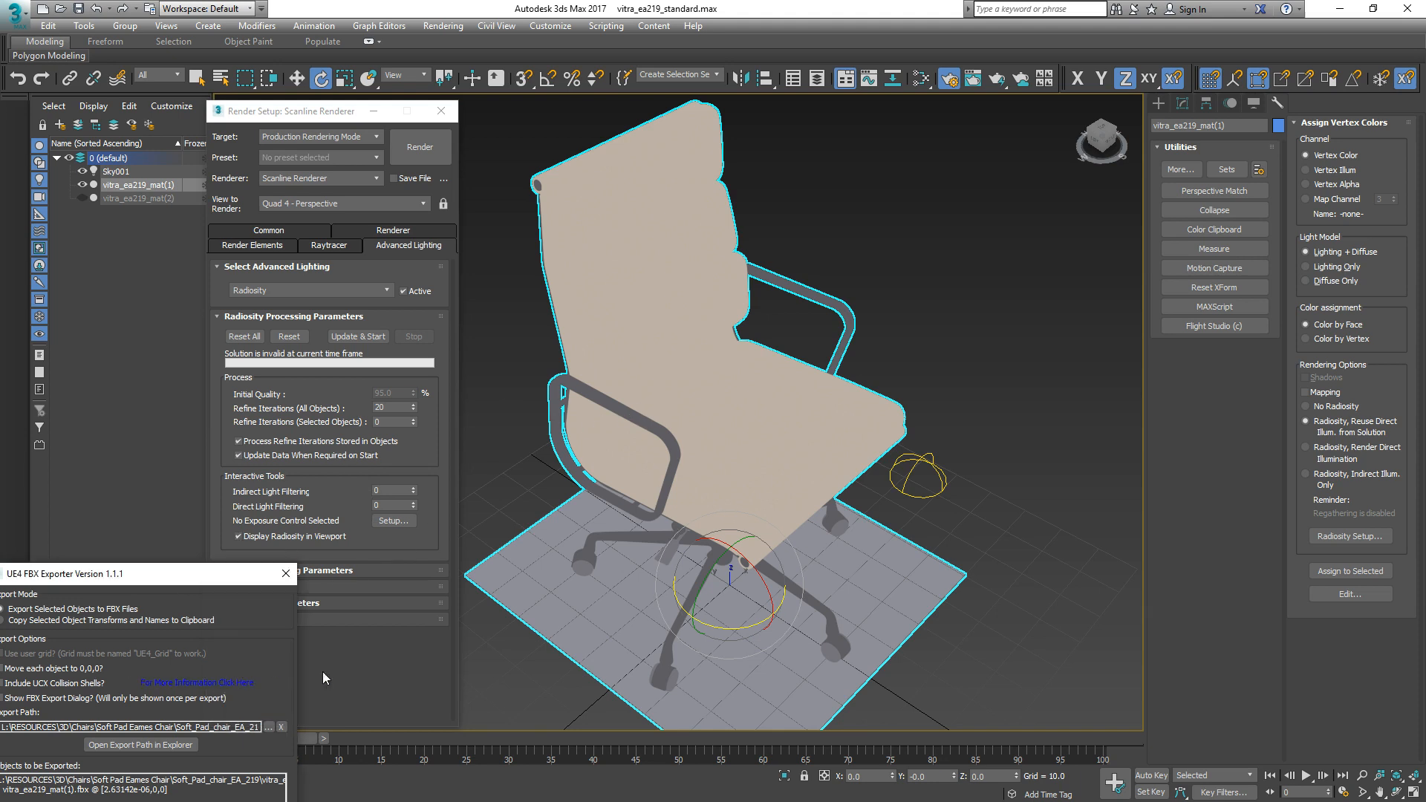
{"action": "middle_click_drag", "start_coordinate": [1002, 428], "coordinate": [972, 372], "text": "alt"}
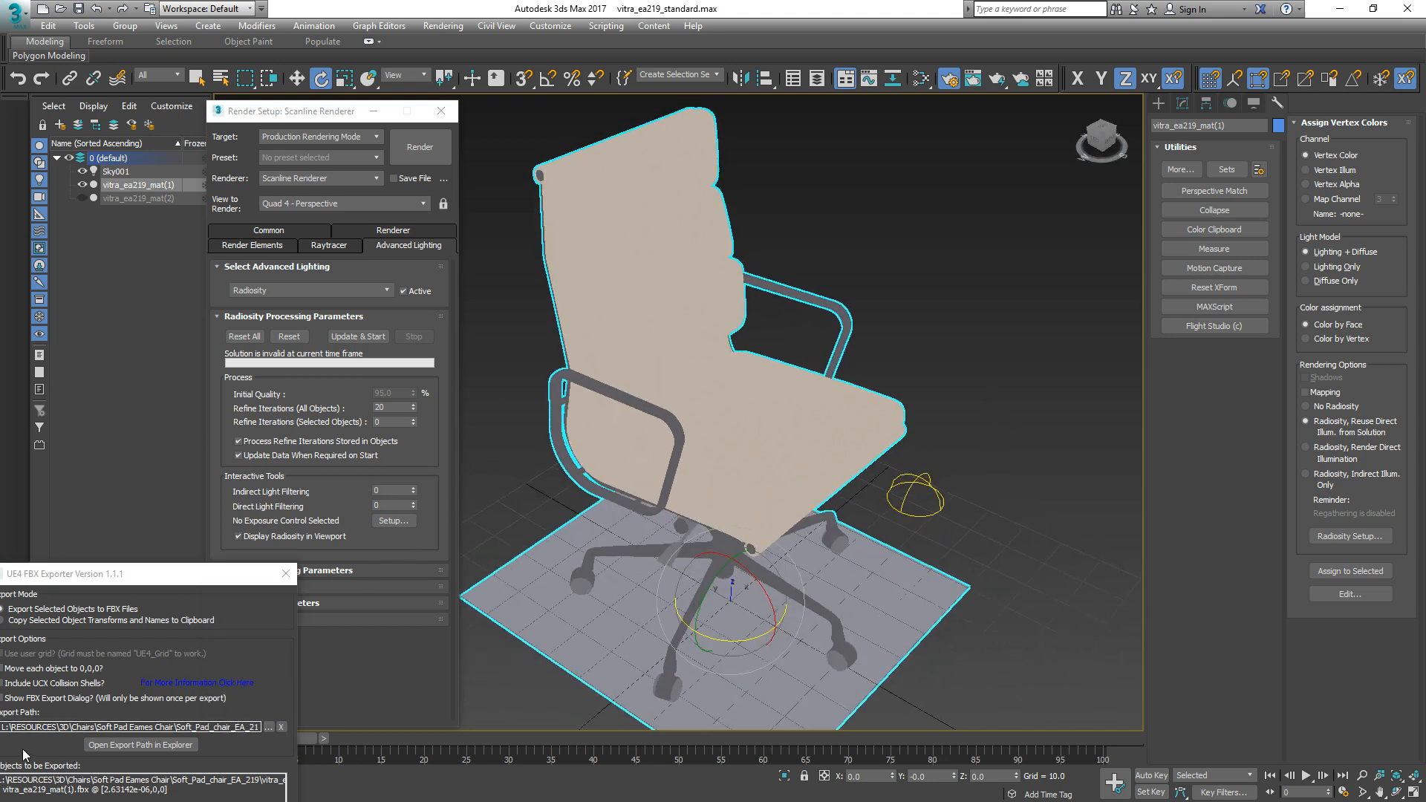
Open the chair's VertexPaint modifier and compare its shaded, unshaded and disabled vertex color displays, moving the palette aside.
{"action": "left_click", "coordinate": [1183, 108]}
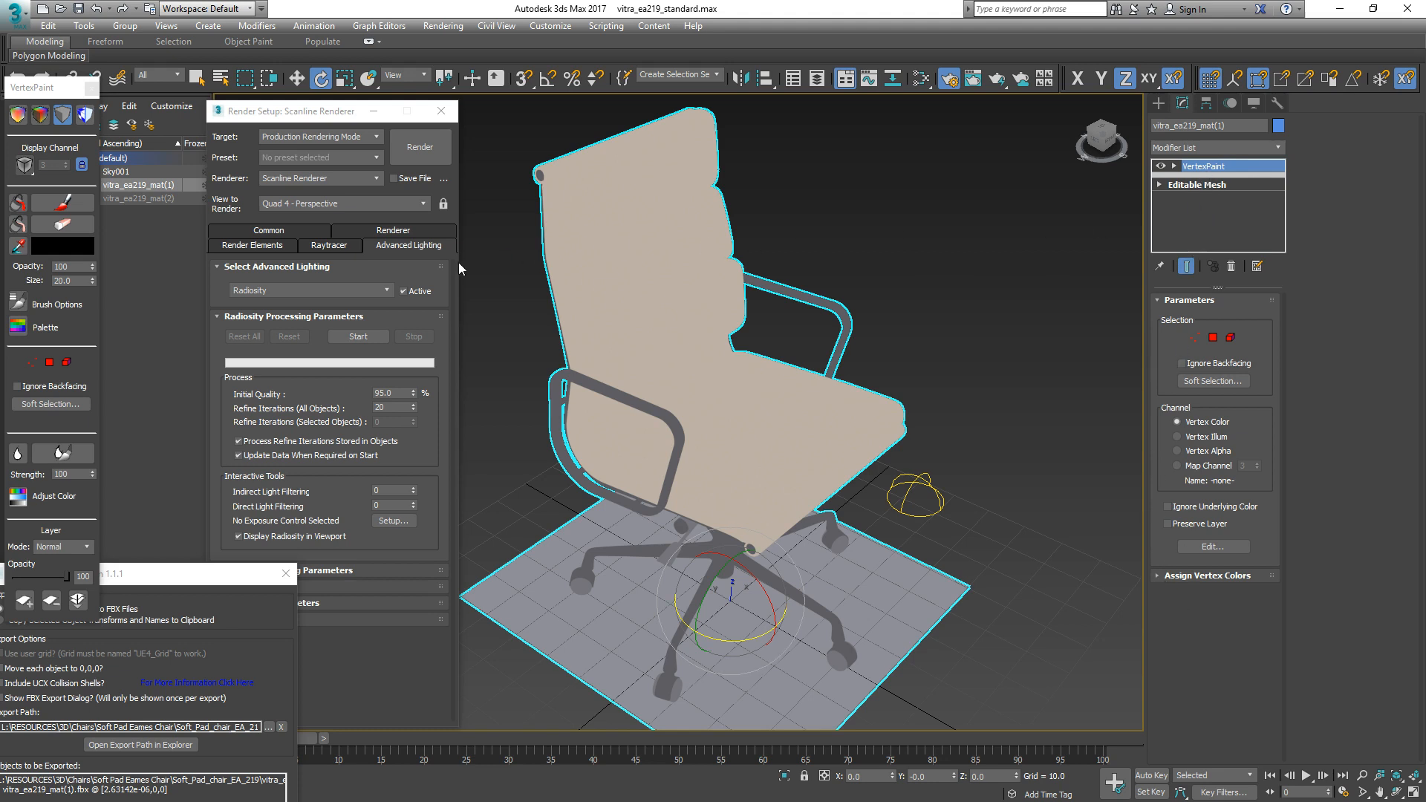
{"action": "left_click", "coordinate": [41, 117]}
{"action": "left_click_drag", "start_coordinate": [38, 93], "coordinate": [209, 106]}
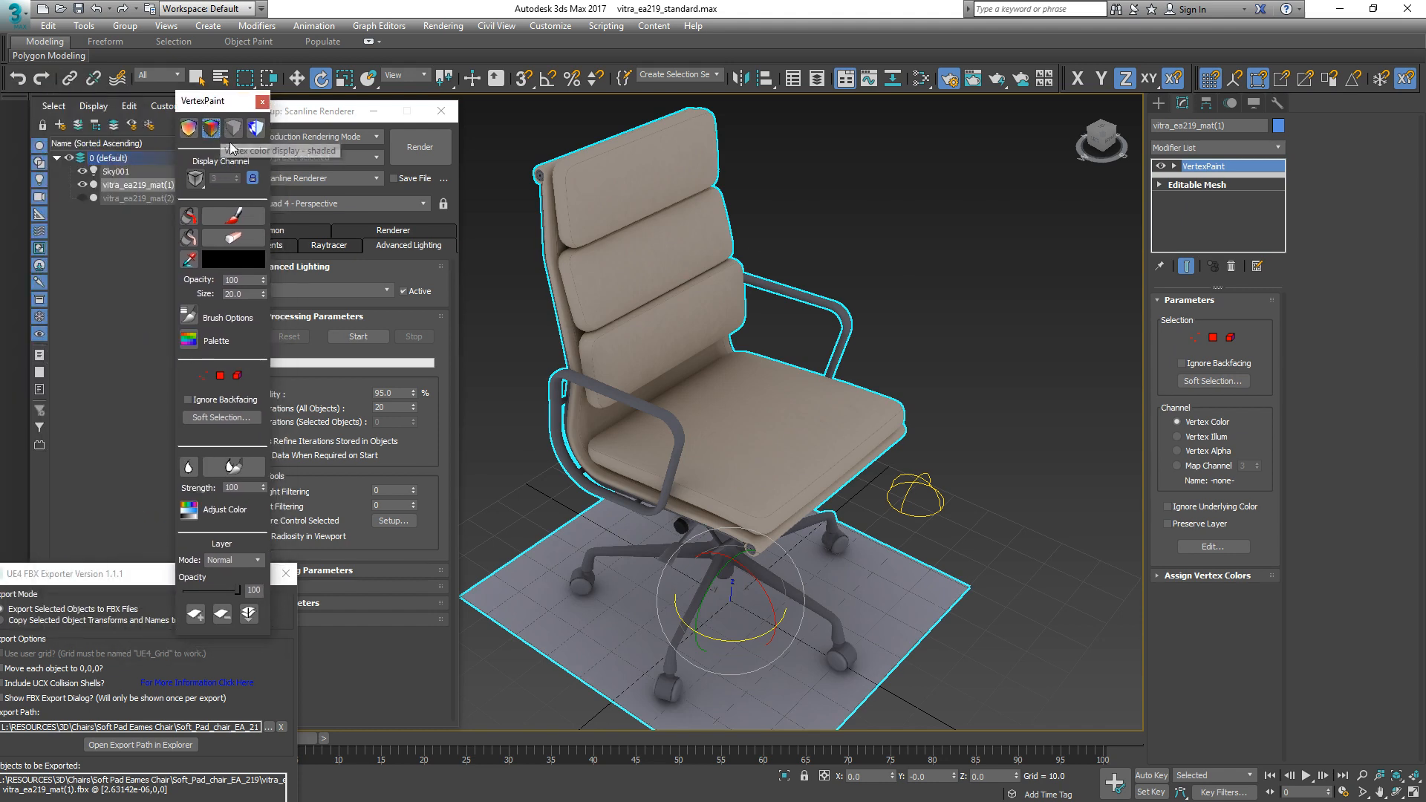
{"action": "left_click", "coordinate": [190, 128]}
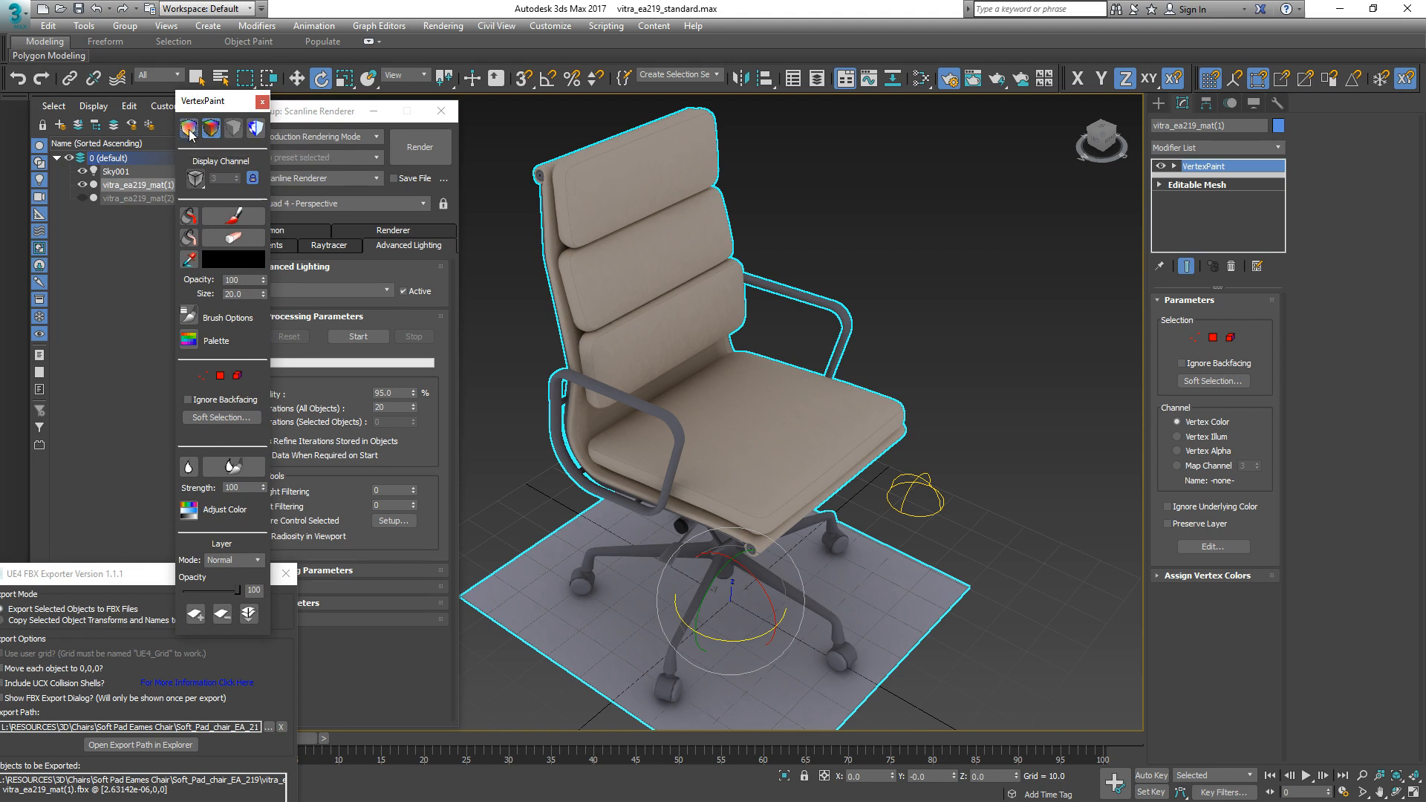
{"action": "left_click", "coordinate": [232, 131]}
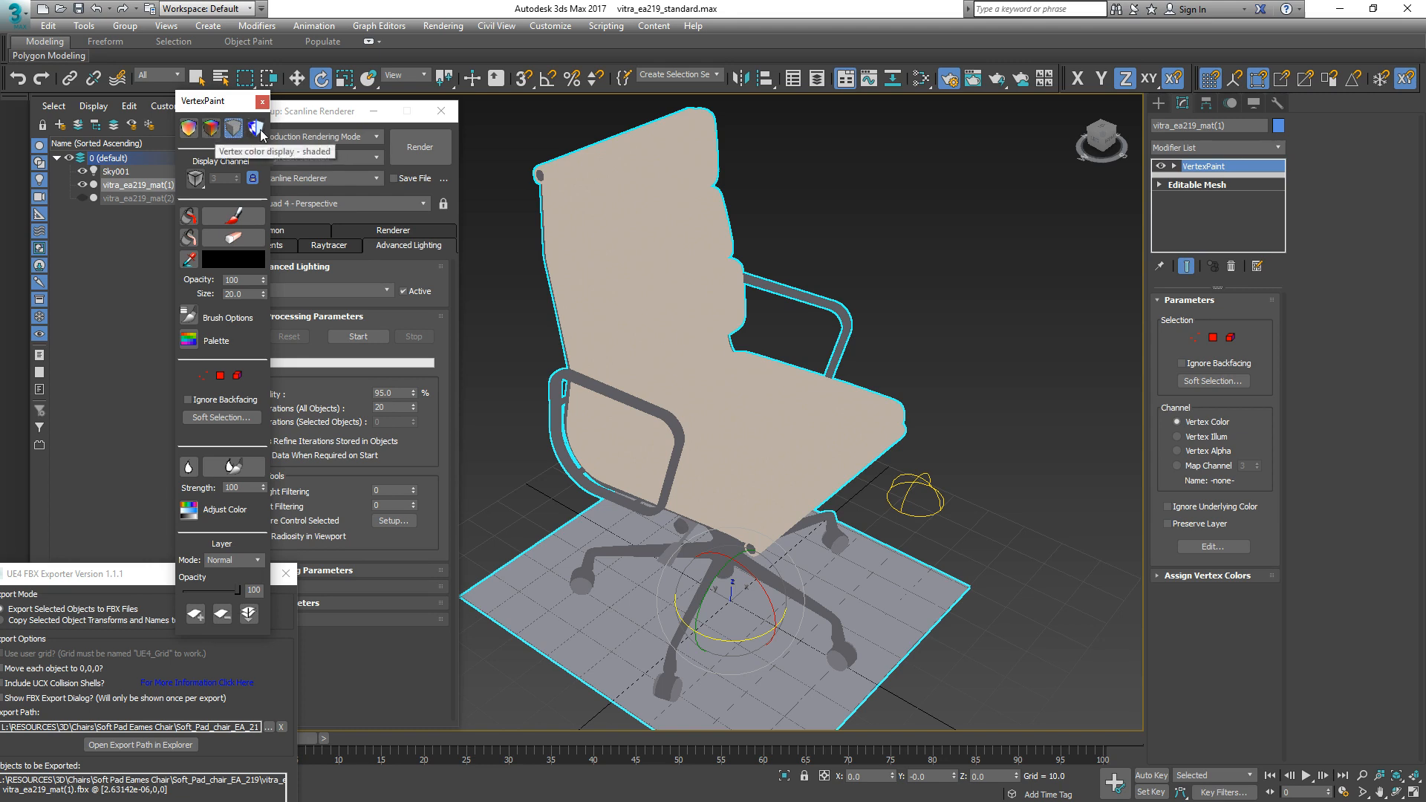
Compare the chair's shaded and unshaded vertex color displays and examine the baked shading on cushions, seat and base from several angles.
{"action": "middle_click_drag", "start_coordinate": [795, 328], "coordinate": [765, 292], "text": "alt"}
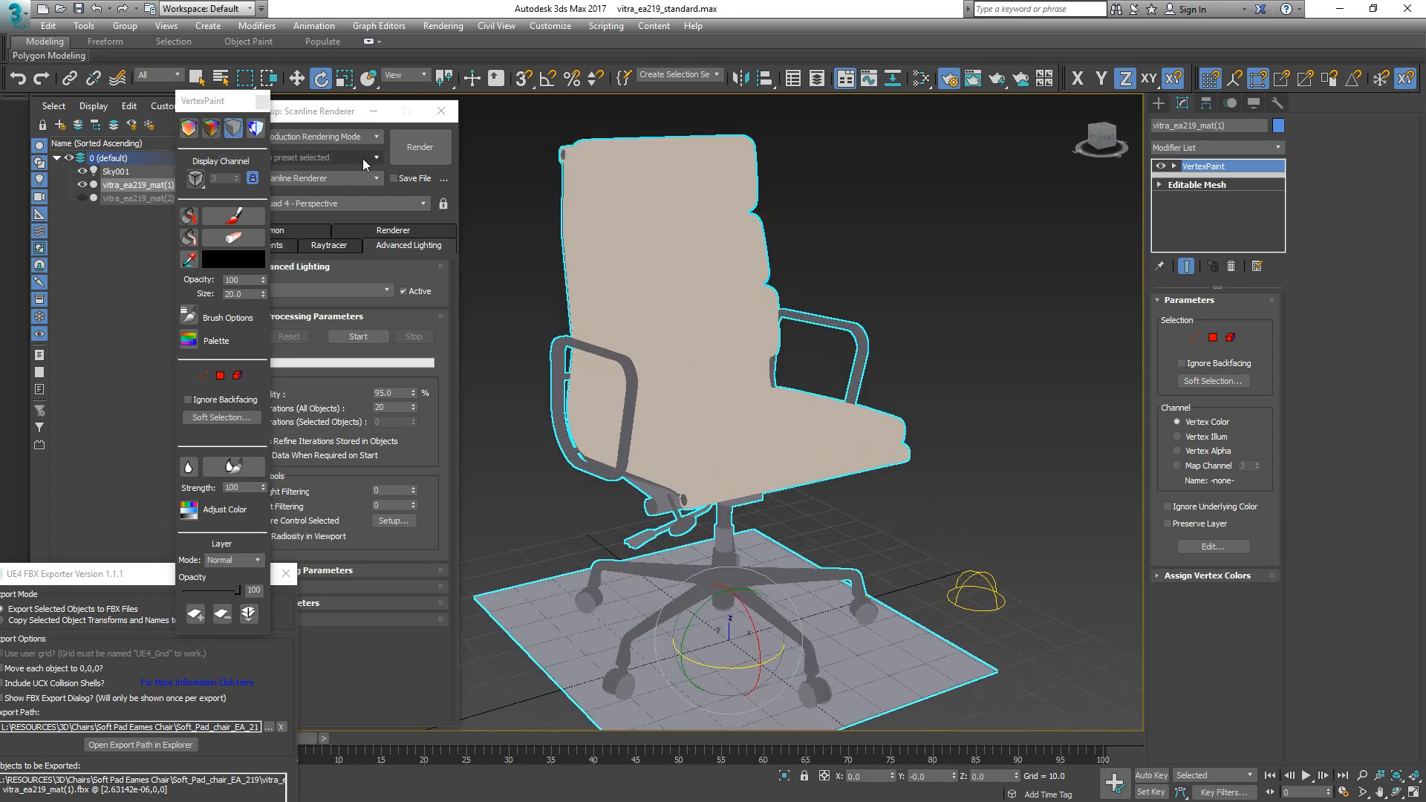
{"action": "left_click", "coordinate": [212, 131]}
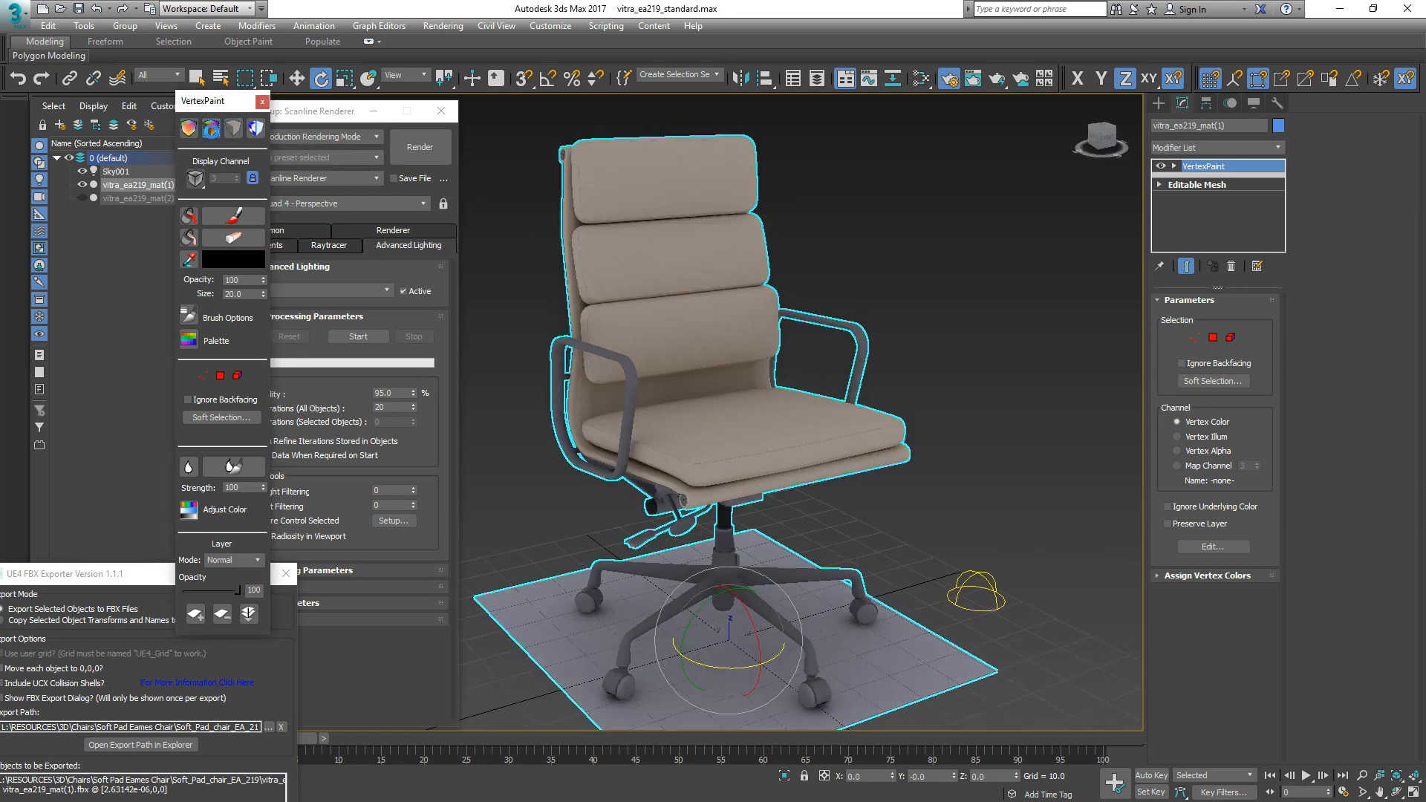
{"action": "left_click", "coordinate": [191, 130]}
{"action": "mouse_move", "coordinate": [706, 286]}
{"action": "middle_mouse_down", "text": "alt"}
{"action": "mouse_move", "coordinate": [743, 334]}
{"action": "mouse_move", "coordinate": [698, 278]}
{"action": "middle_mouse_up", "text": "alt"}
{"action": "scroll", "coordinate": [673, 369], "scroll_direction": "up", "scroll_amount": 3}
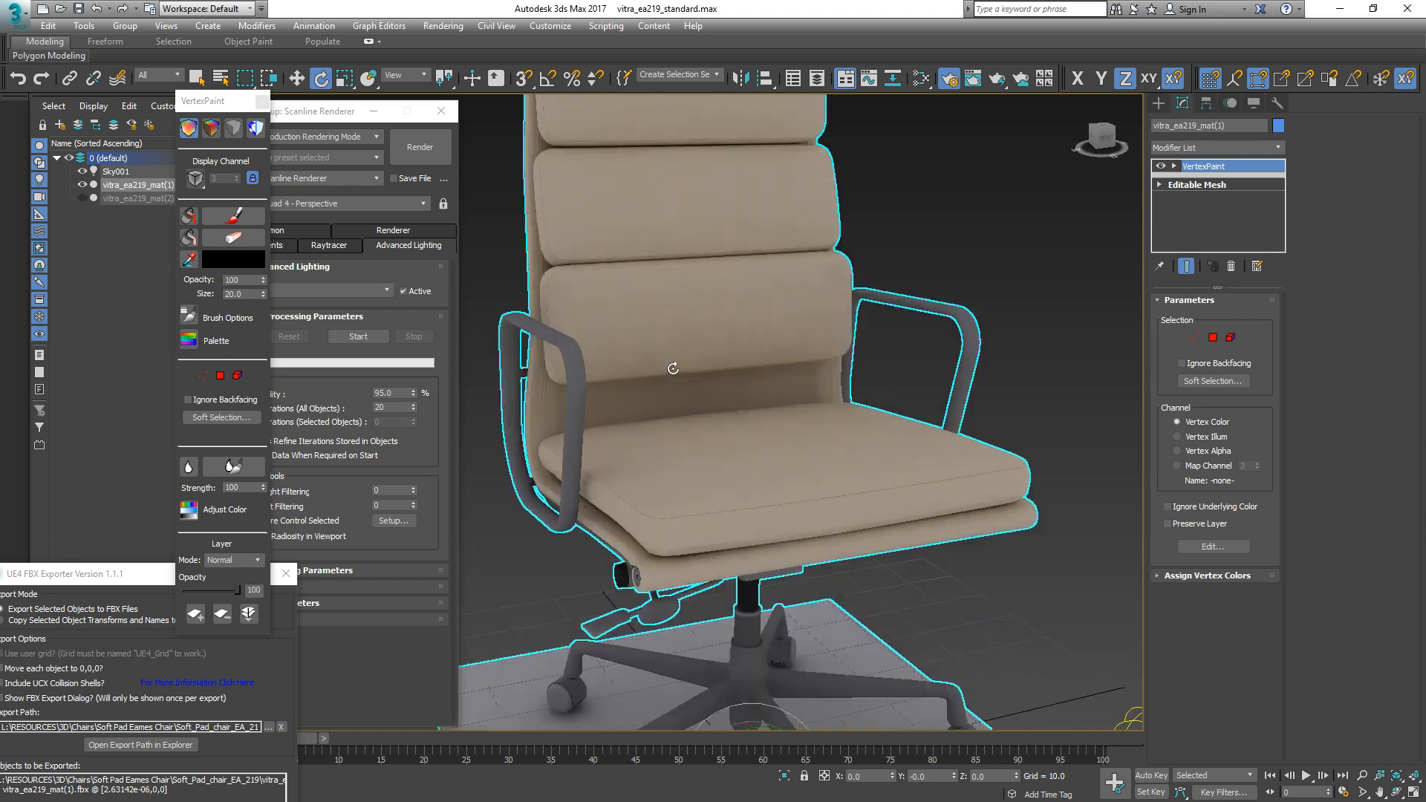
{"action": "scroll", "coordinate": [673, 369], "scroll_direction": "up", "scroll_amount": 1}
{"action": "scroll", "coordinate": [662, 360], "scroll_direction": "down", "scroll_amount": 5}
{"action": "middle_click_drag", "start_coordinate": [681, 398], "coordinate": [839, 417], "text": "alt"}
{"action": "scroll", "coordinate": [752, 364], "scroll_direction": "down", "scroll_amount": 5}
{"action": "left_click_drag", "start_coordinate": [836, 416], "coordinate": [691, 425]}
{"action": "scroll", "coordinate": [667, 359], "scroll_direction": "up", "scroll_amount": 4}
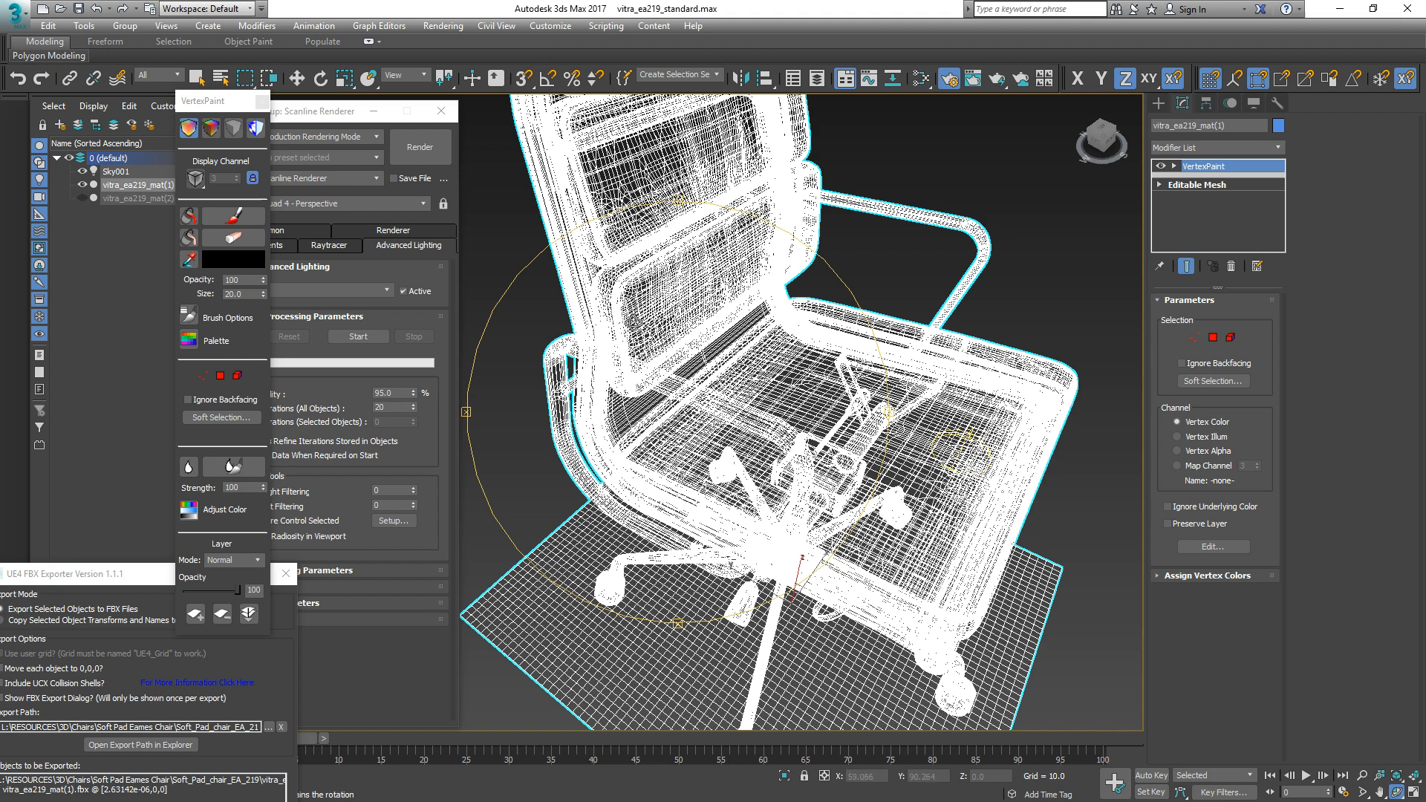
{"action": "mouse_move", "coordinate": [729, 376]}
{"action": "middle_mouse_down", "text": "alt"}
{"action": "mouse_move", "coordinate": [728, 364]}
{"action": "mouse_move", "coordinate": [726, 397]}
{"action": "mouse_move", "coordinate": [668, 413]}
{"action": "middle_mouse_up", "text": "alt"}
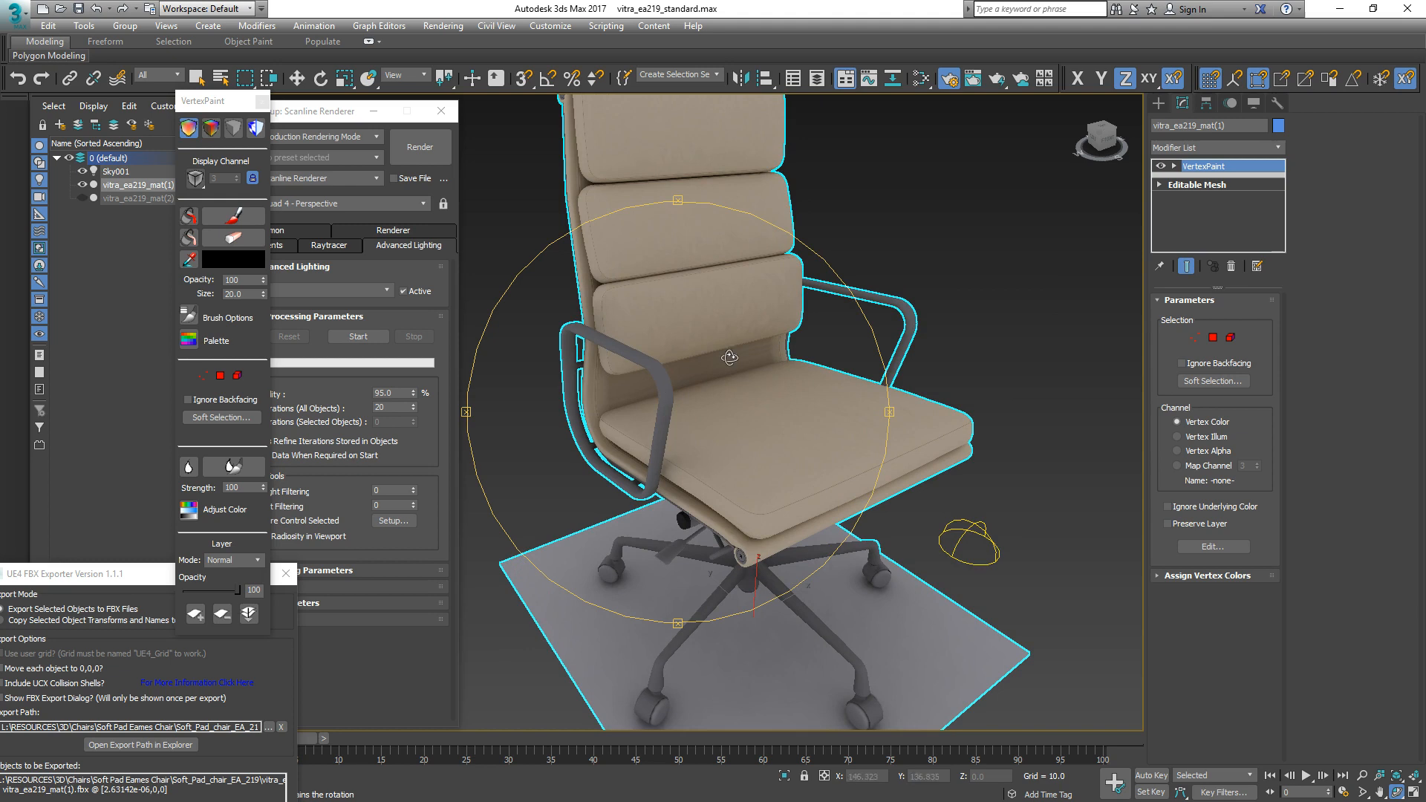
Check the selected chair mesh's triangle count with the Polygon Counter utility, closing the counter when done.
{"action": "left_click", "coordinate": [1276, 106]}
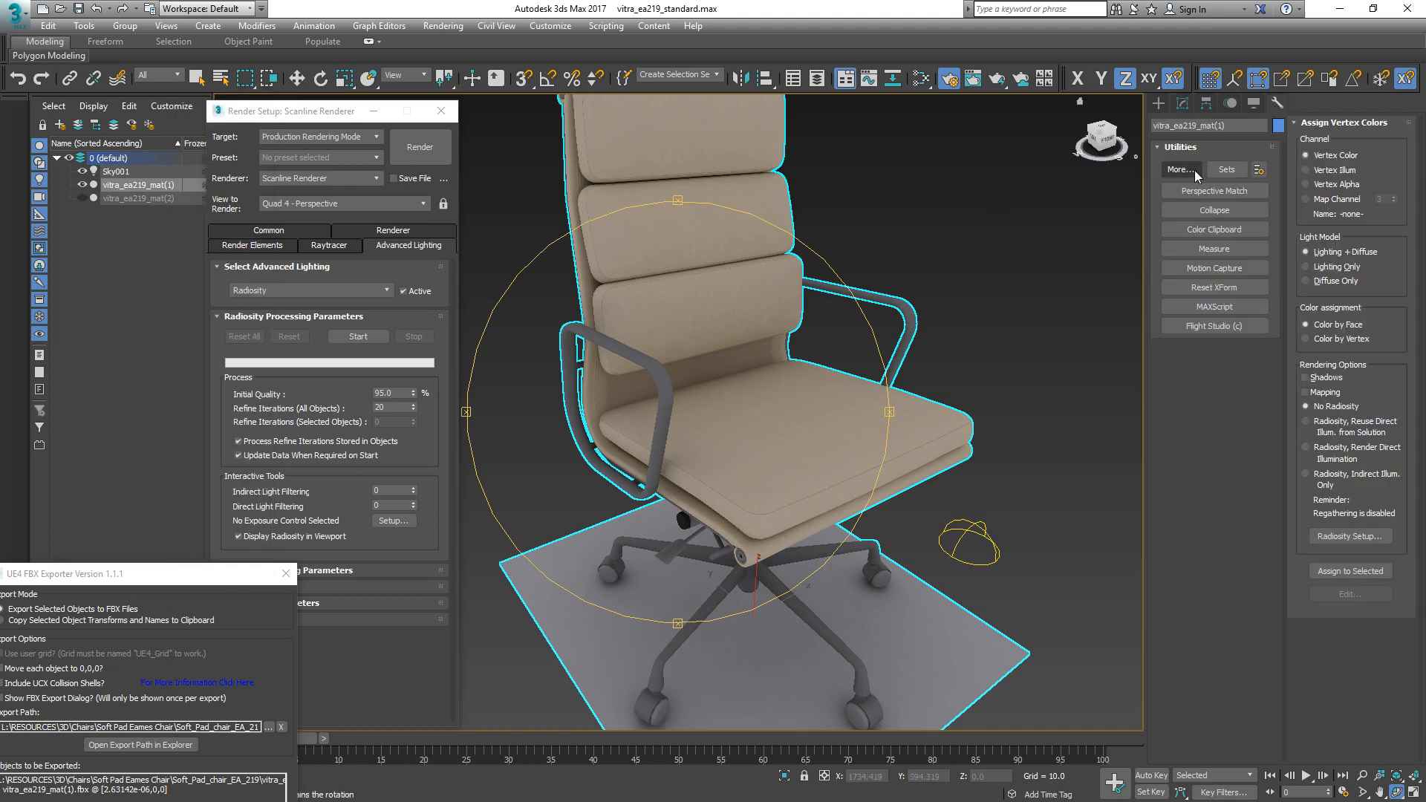
{"action": "left_click", "coordinate": [1187, 171]}
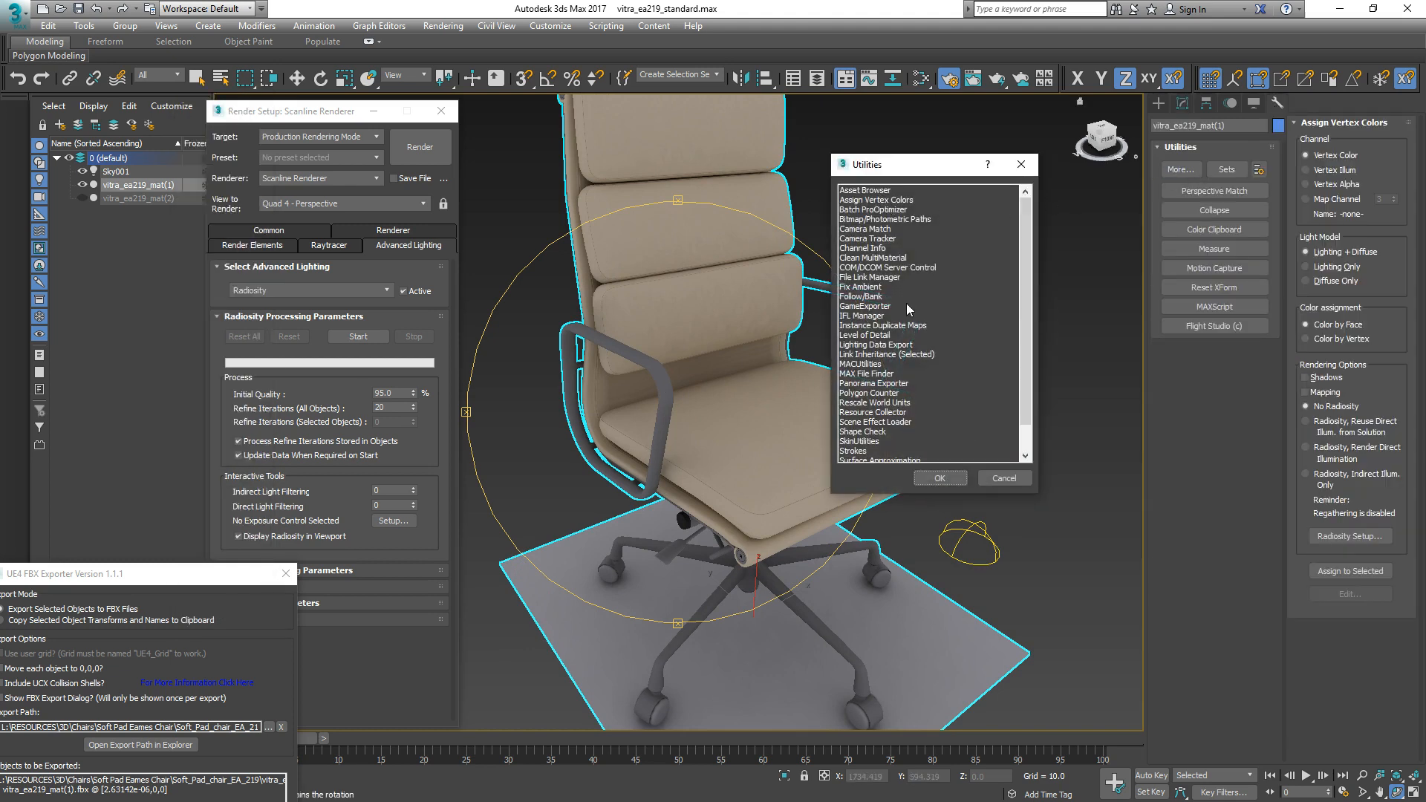
{"action": "scroll", "coordinate": [1028, 439], "scroll_direction": "down", "scroll_amount": 1}
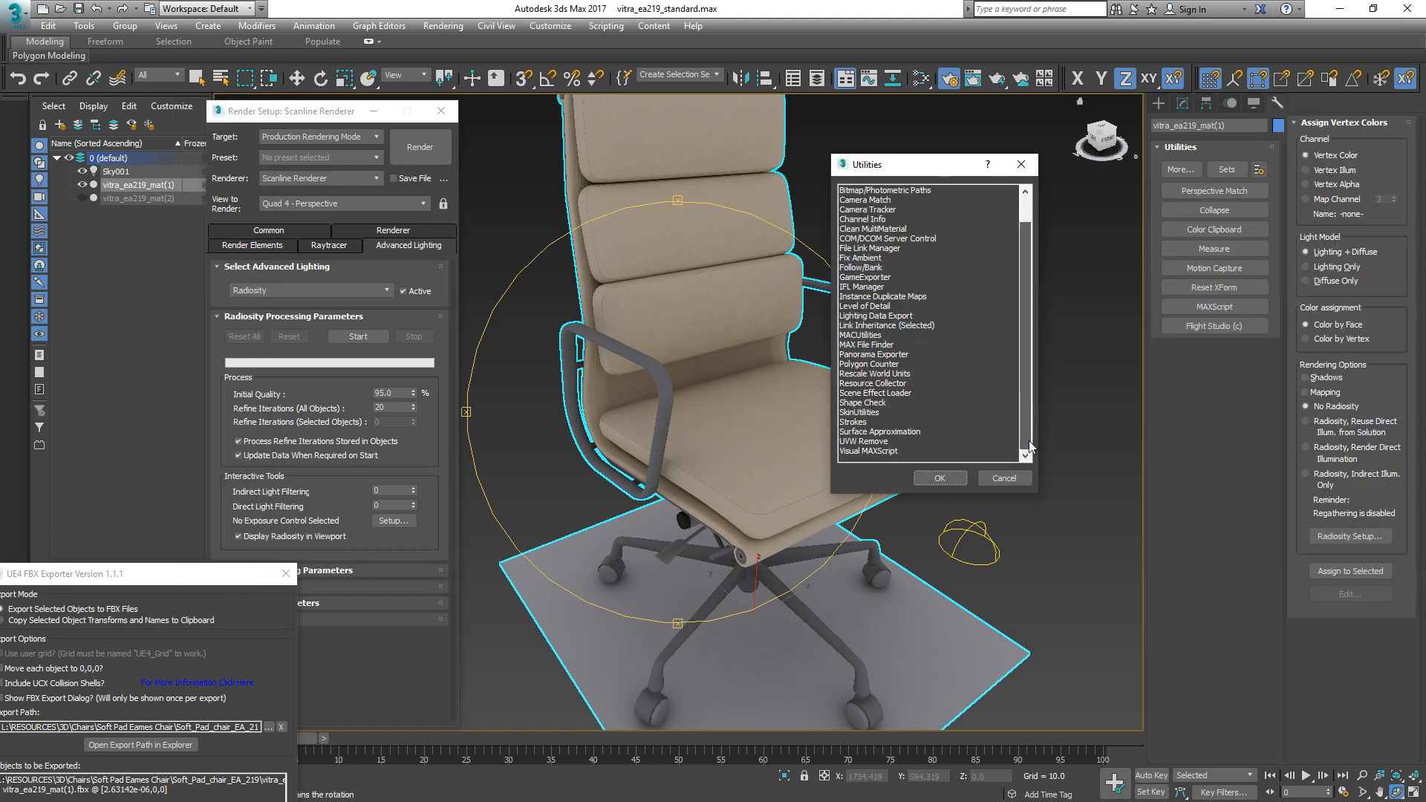
{"action": "double_click", "coordinate": [866, 364]}
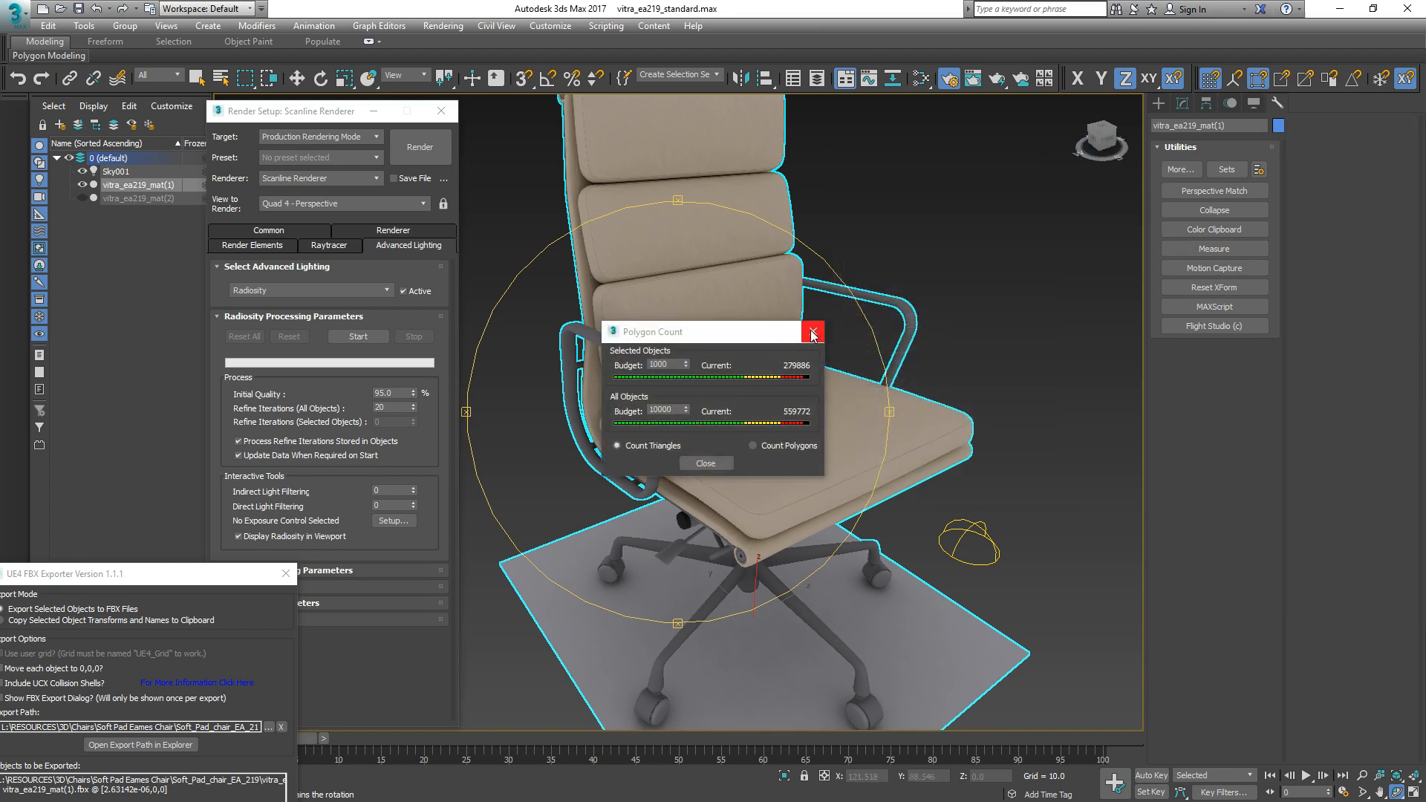
{"action": "left_click", "coordinate": [813, 334]}
{"action": "middle_click_drag", "start_coordinate": [732, 348], "coordinate": [677, 348], "text": "alt"}
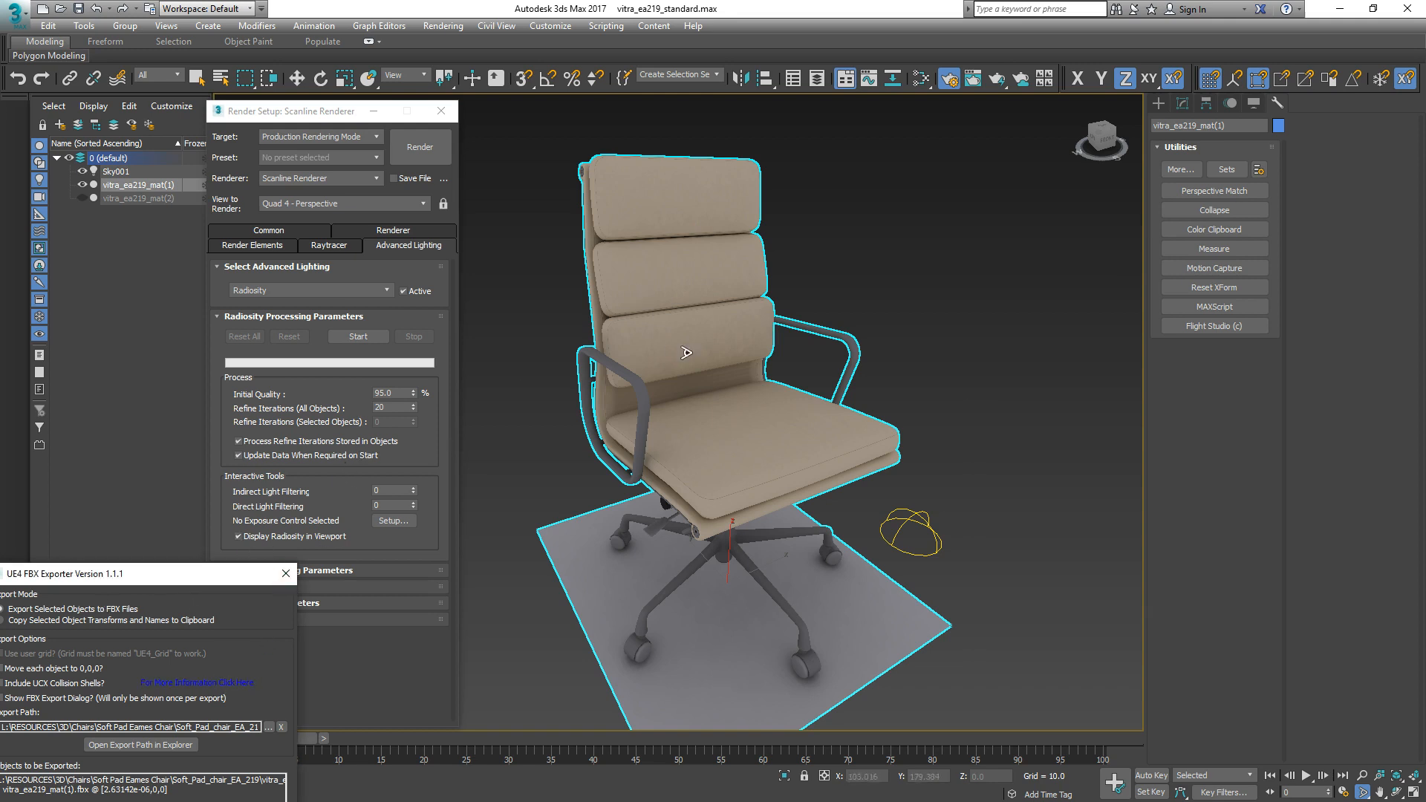
Rename the chair mesh as EamesSoftPadChair and move the UE4 FBX Exporter window fully into view.
{"action": "left_click", "coordinate": [1218, 126]}
{"action": "type", "text": "EamesSoftPadChair"}
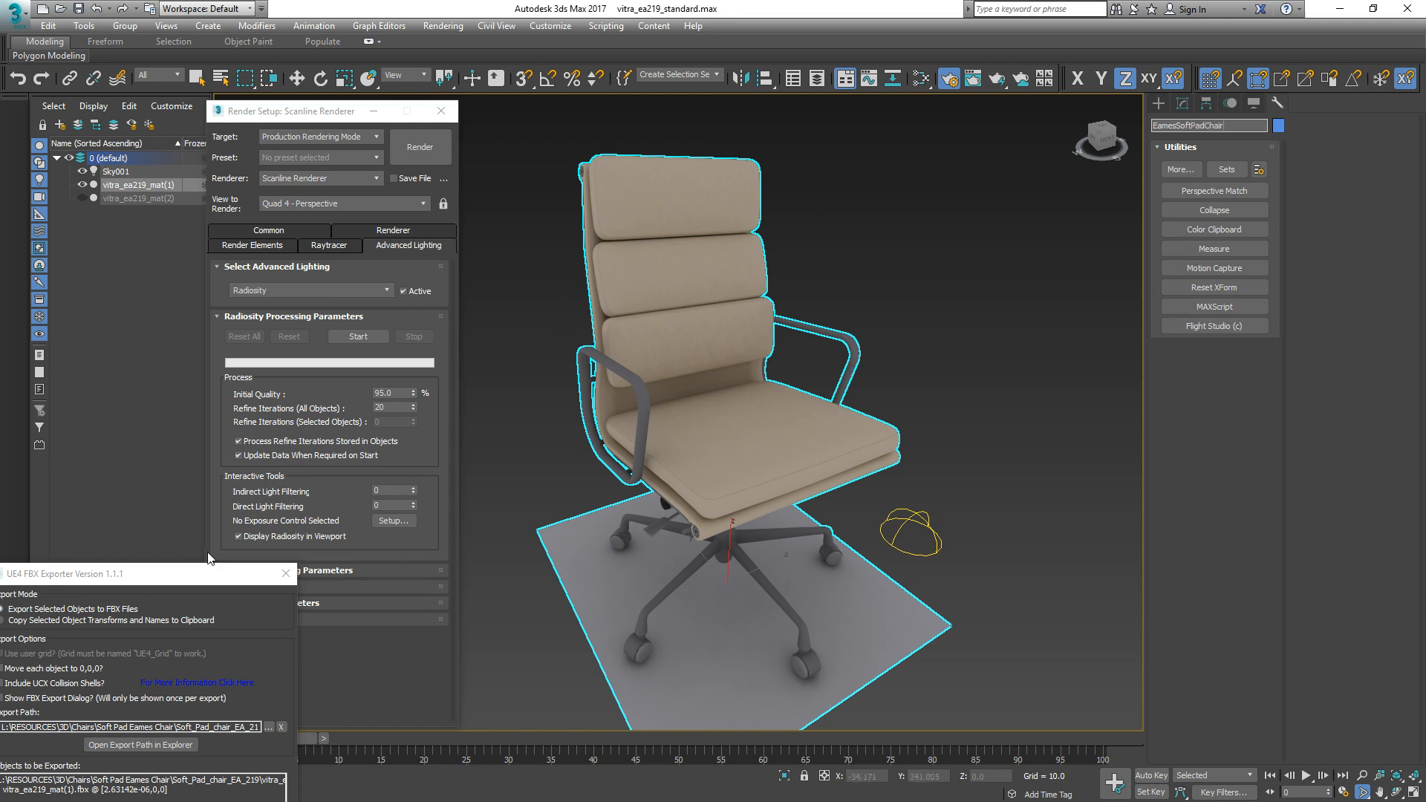
{"action": "left_click_drag", "start_coordinate": [197, 587], "coordinate": [366, 128]}
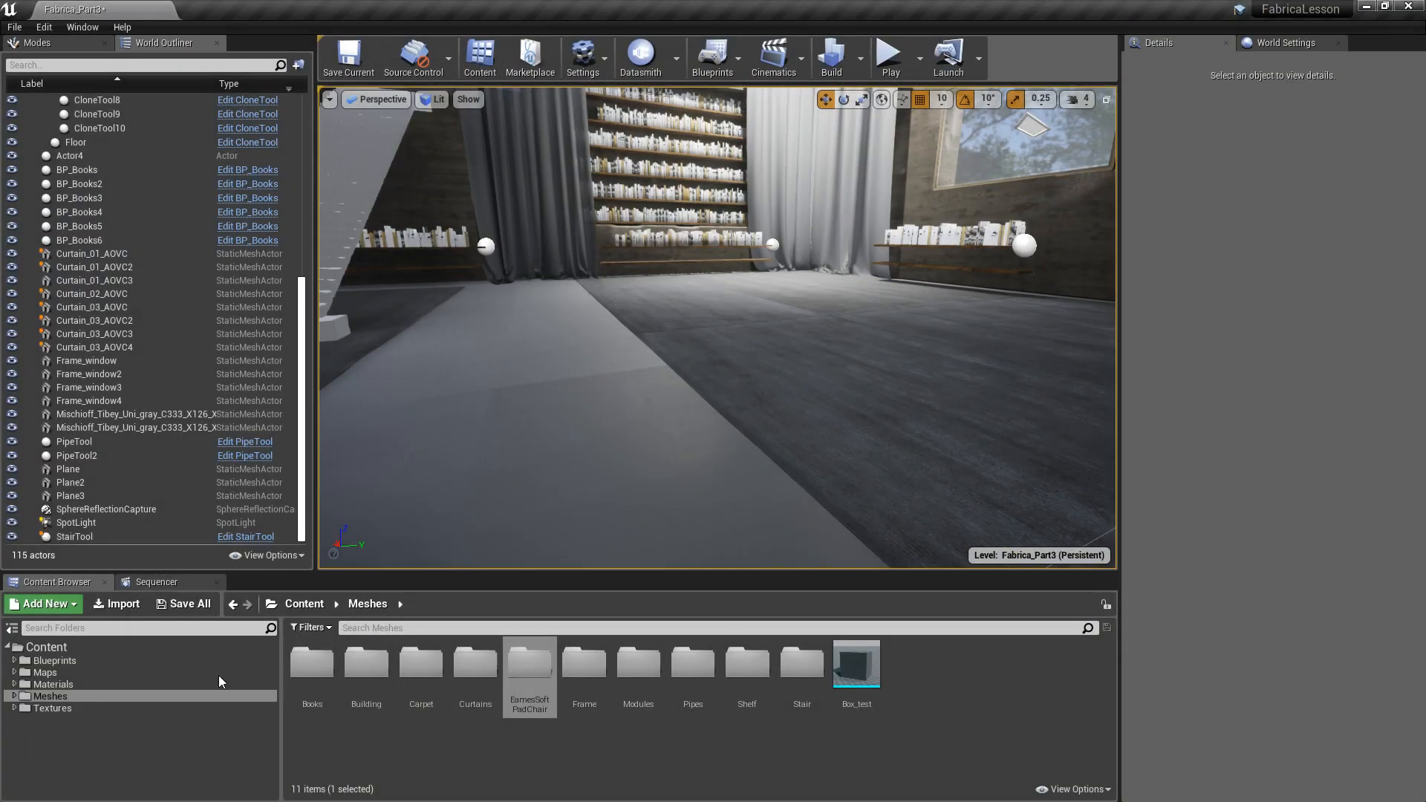
In Unreal Editor, check the existing EamesSoftPadChair folder, and create and open a MySoftPadChair folder inside Meshes.
{"action": "double_click", "coordinate": [527, 663]}
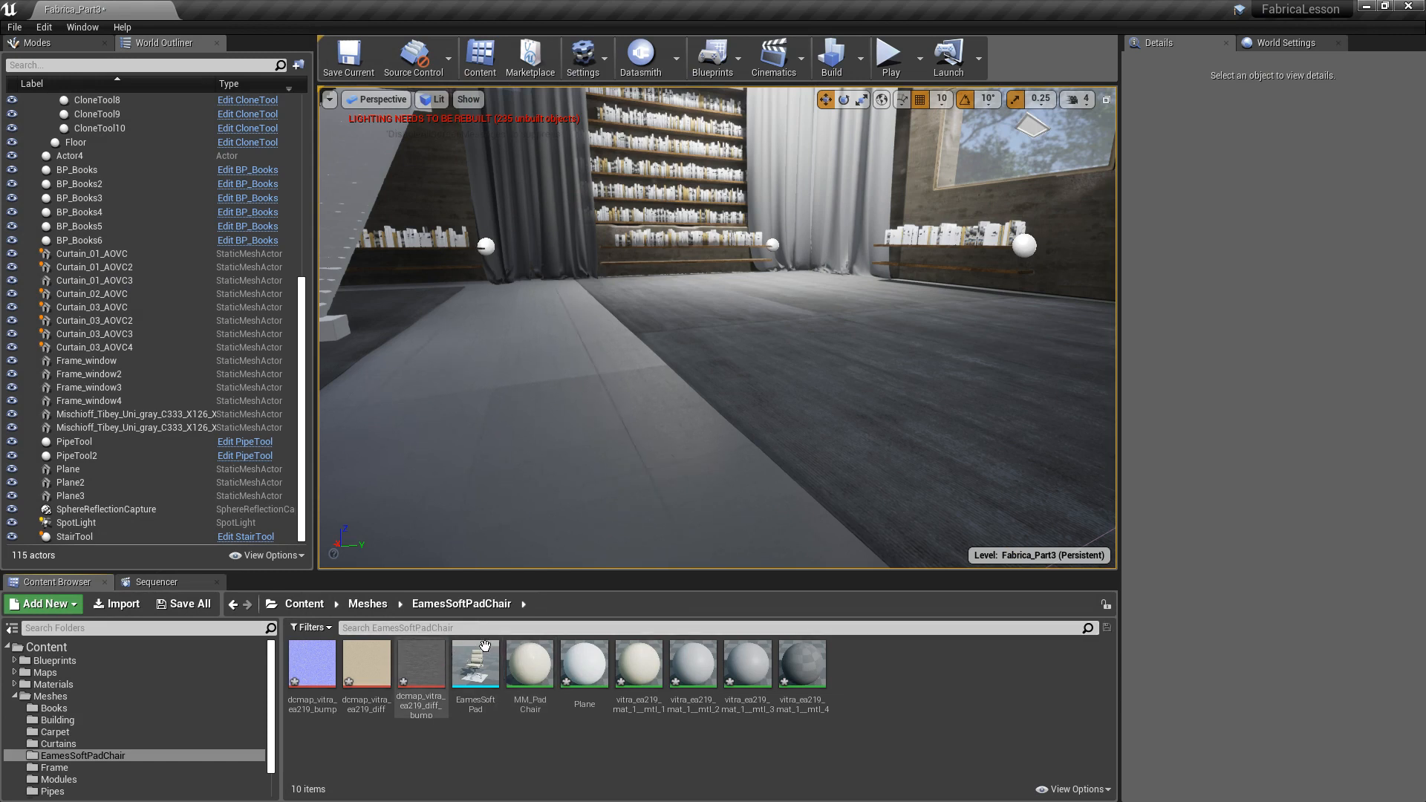
{"action": "left_click", "coordinate": [367, 605]}
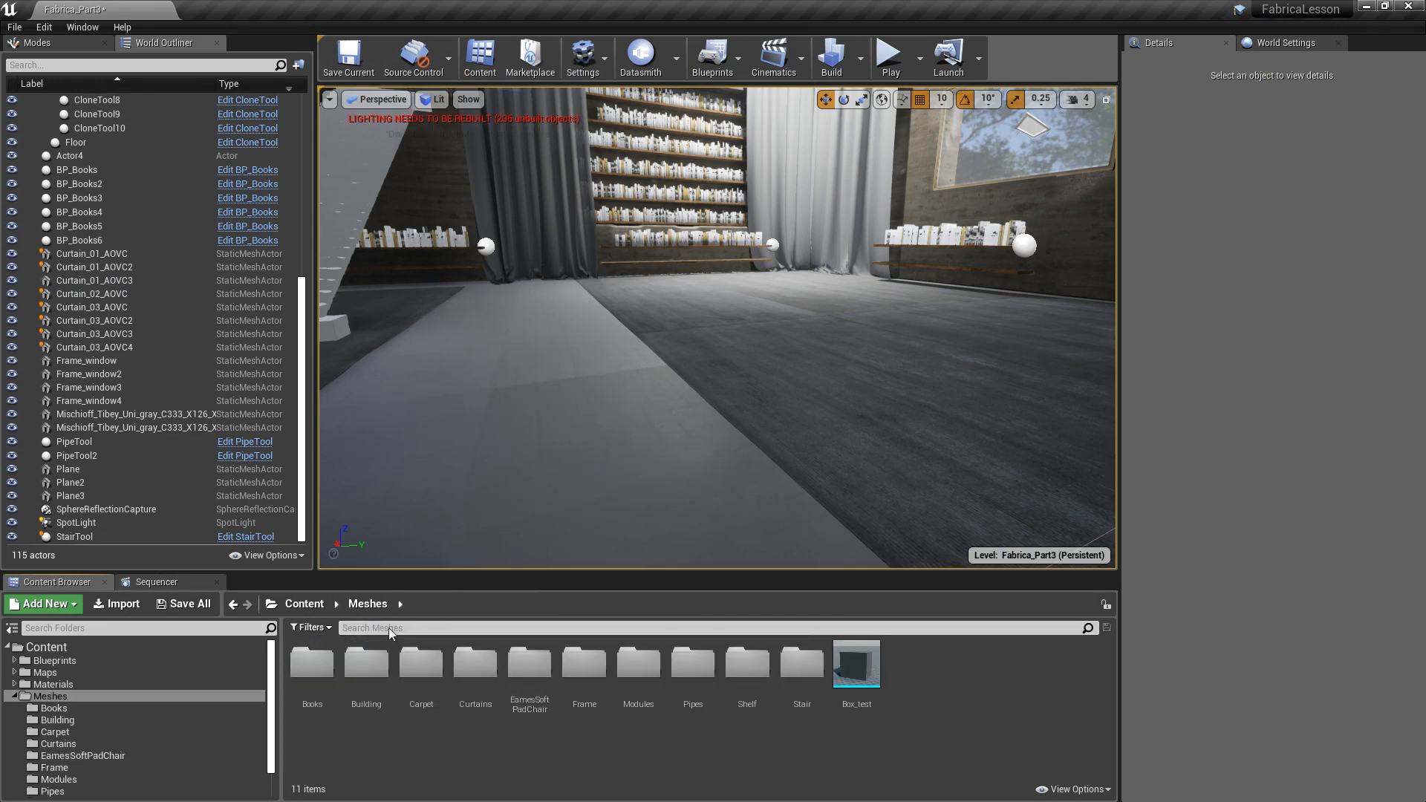
{"action": "right_click", "coordinate": [957, 676]}
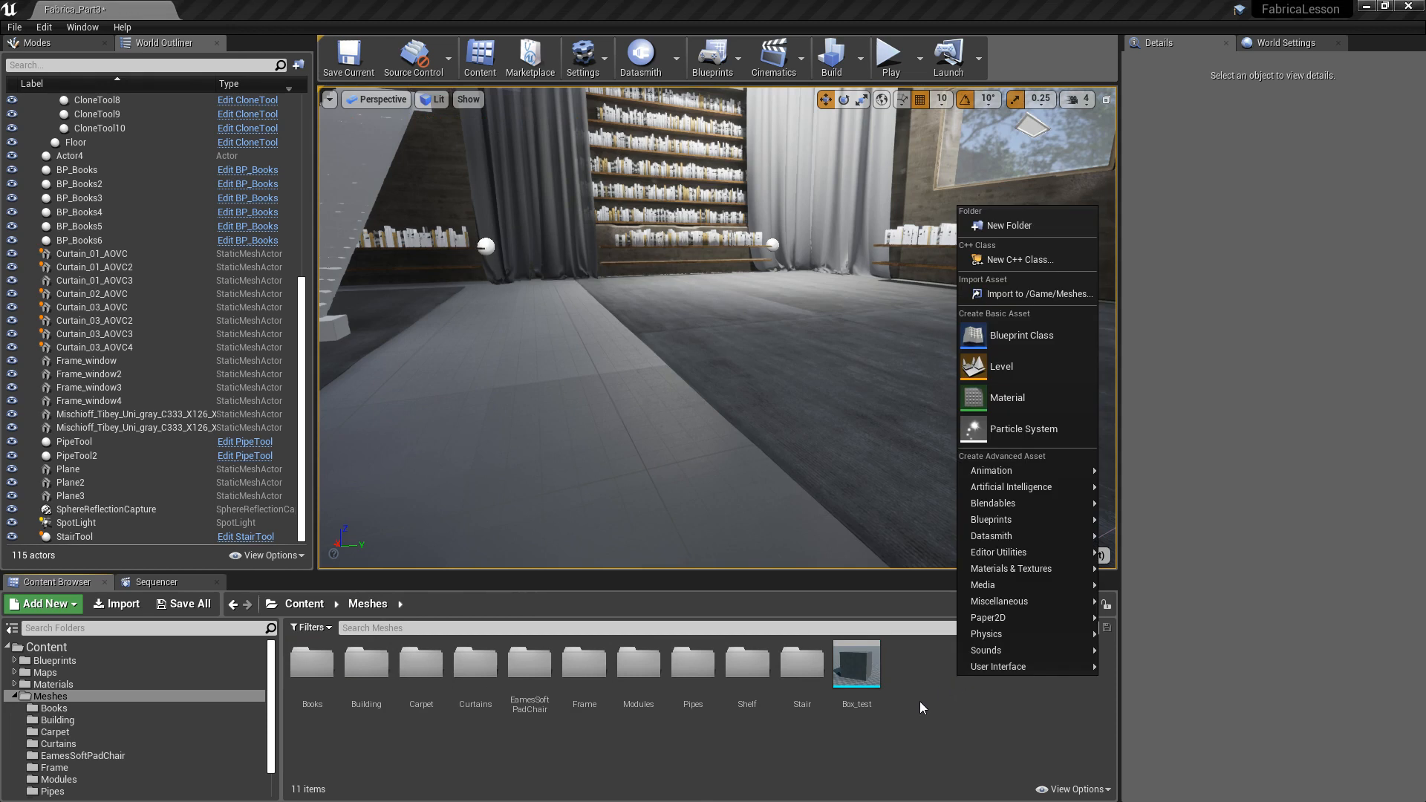
{"action": "left_click", "coordinate": [1019, 226]}
{"action": "type", "text": "My"}
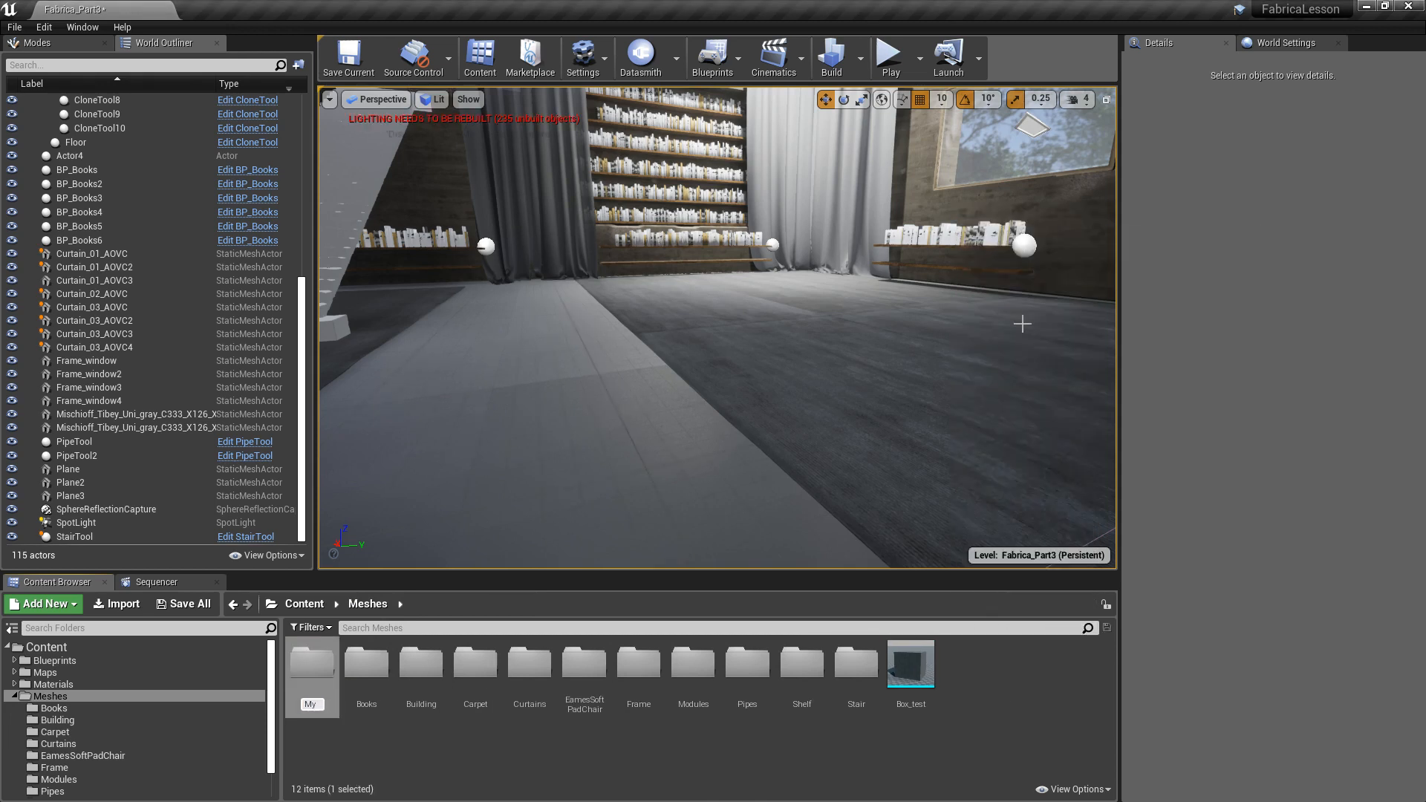
{"action": "type", "text": "SoftPadC"}
{"action": "type", "text": "hair"}
{"action": "key", "text": "Return"}
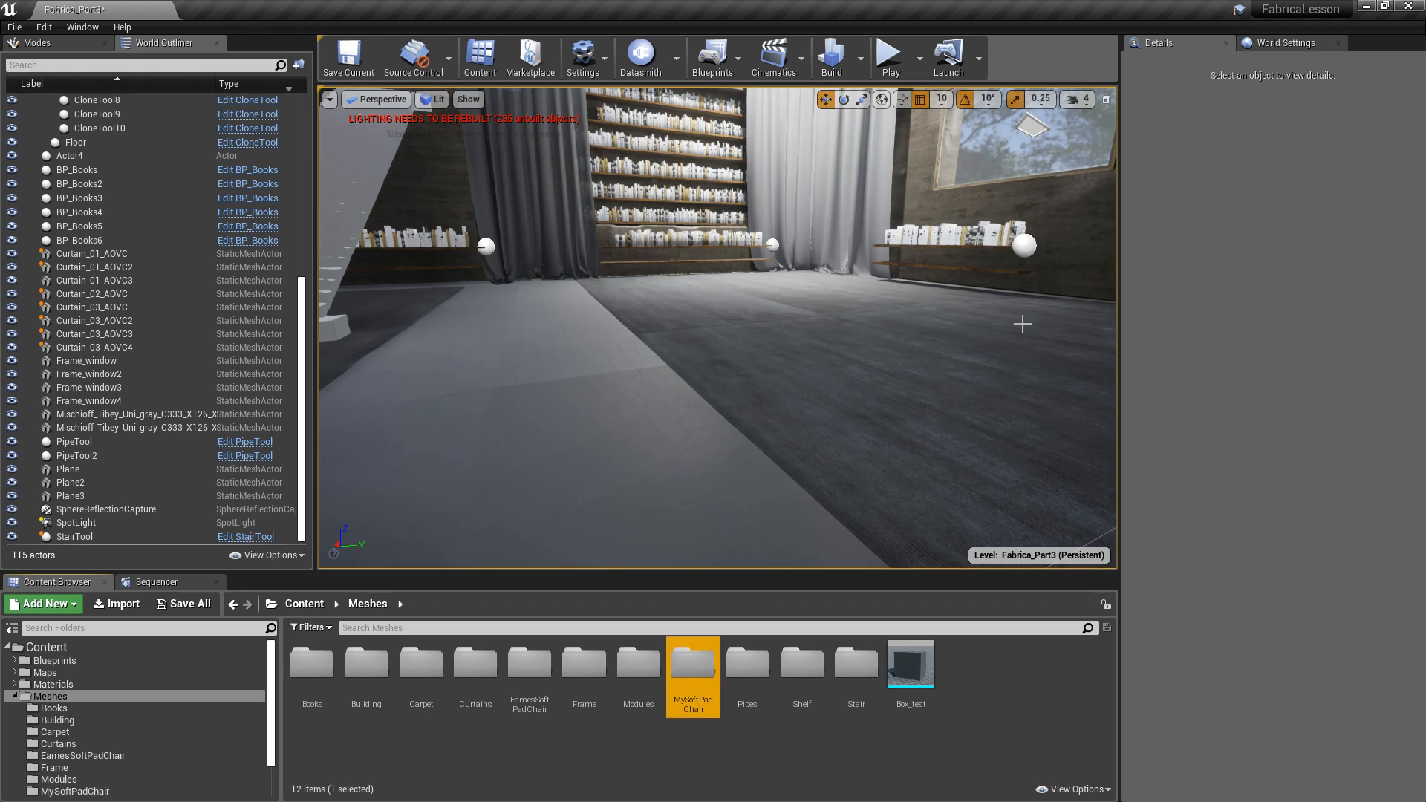
{"action": "double_click", "coordinate": [695, 663]}
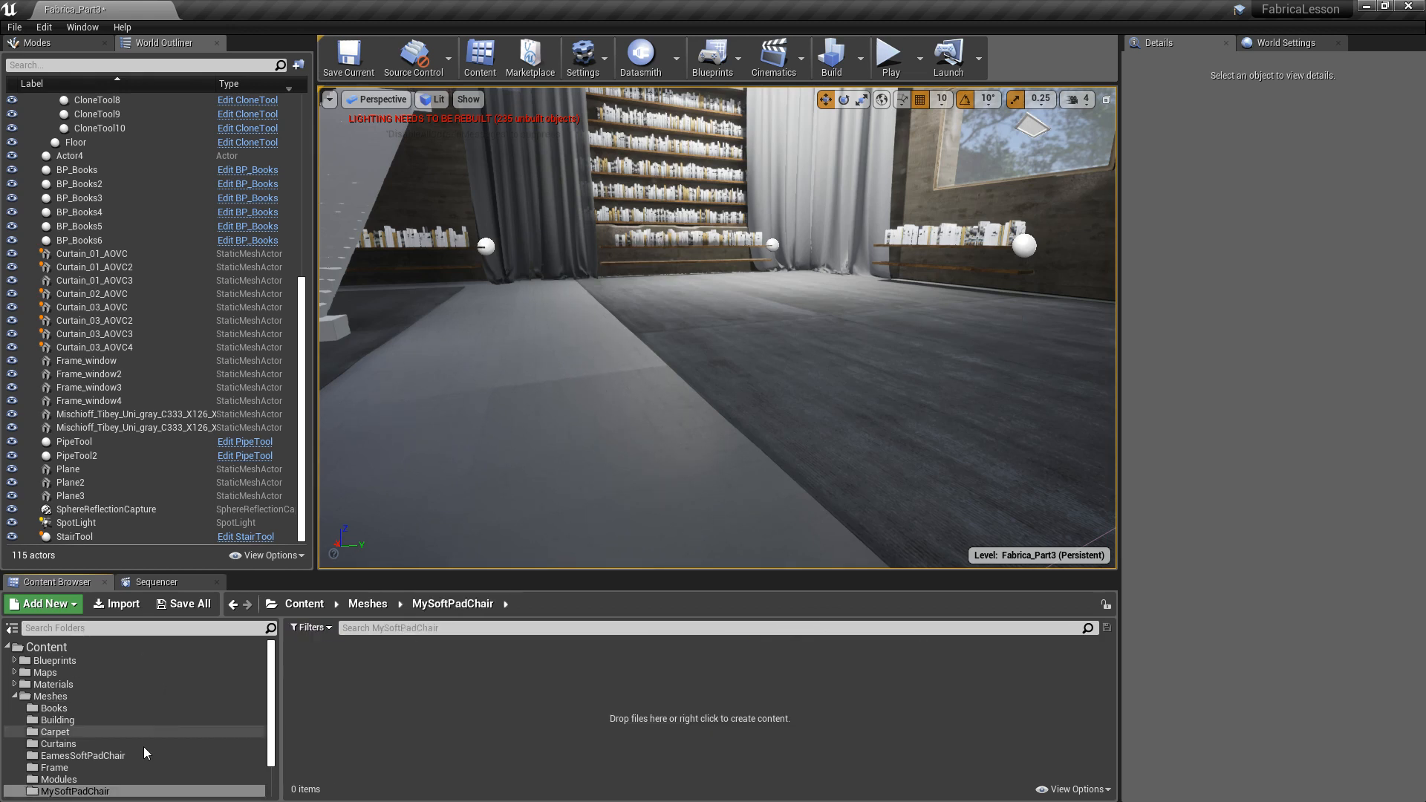
Show the MySoftPadChair folder in File Explorer and copy its full path.
{"action": "right_click", "coordinate": [105, 791]}
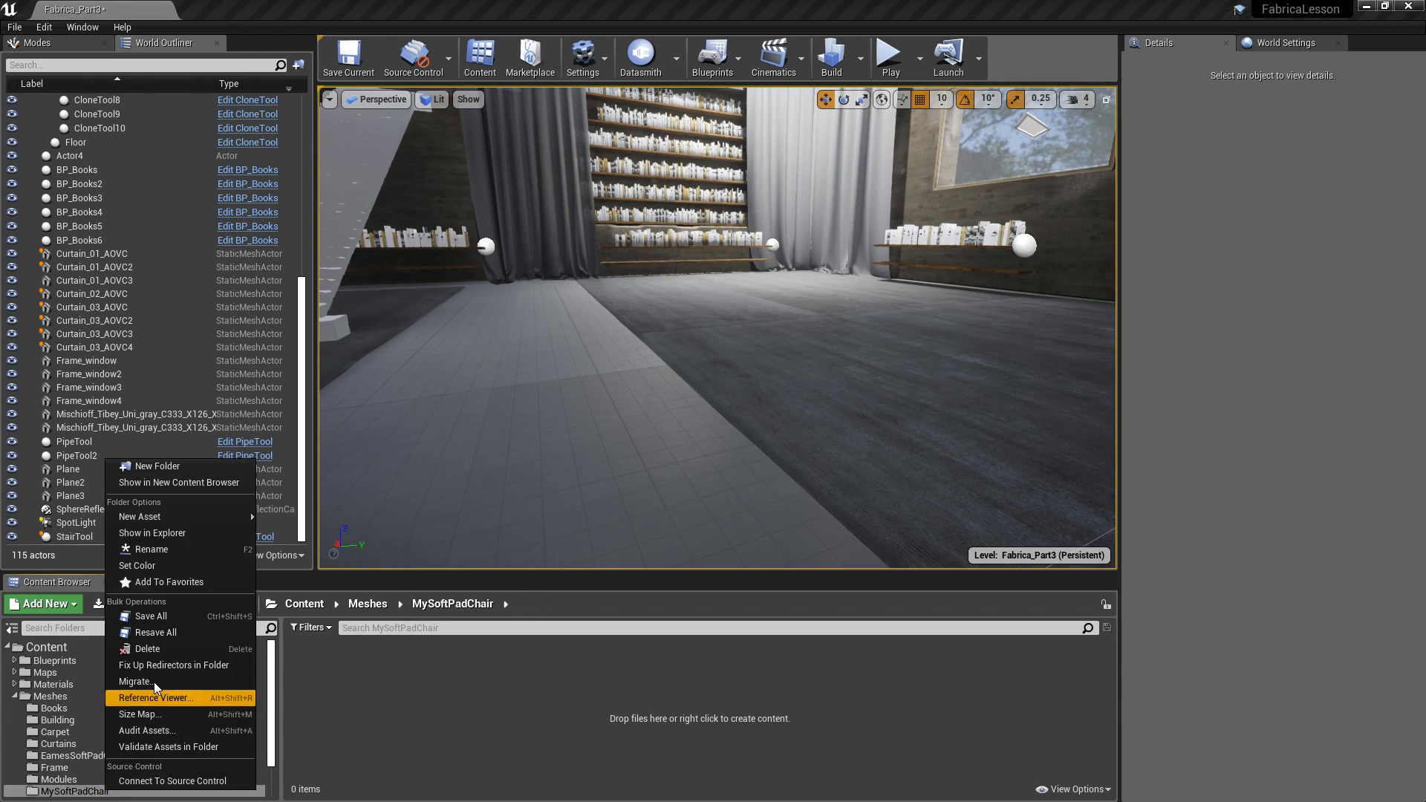
{"action": "left_click", "coordinate": [168, 533]}
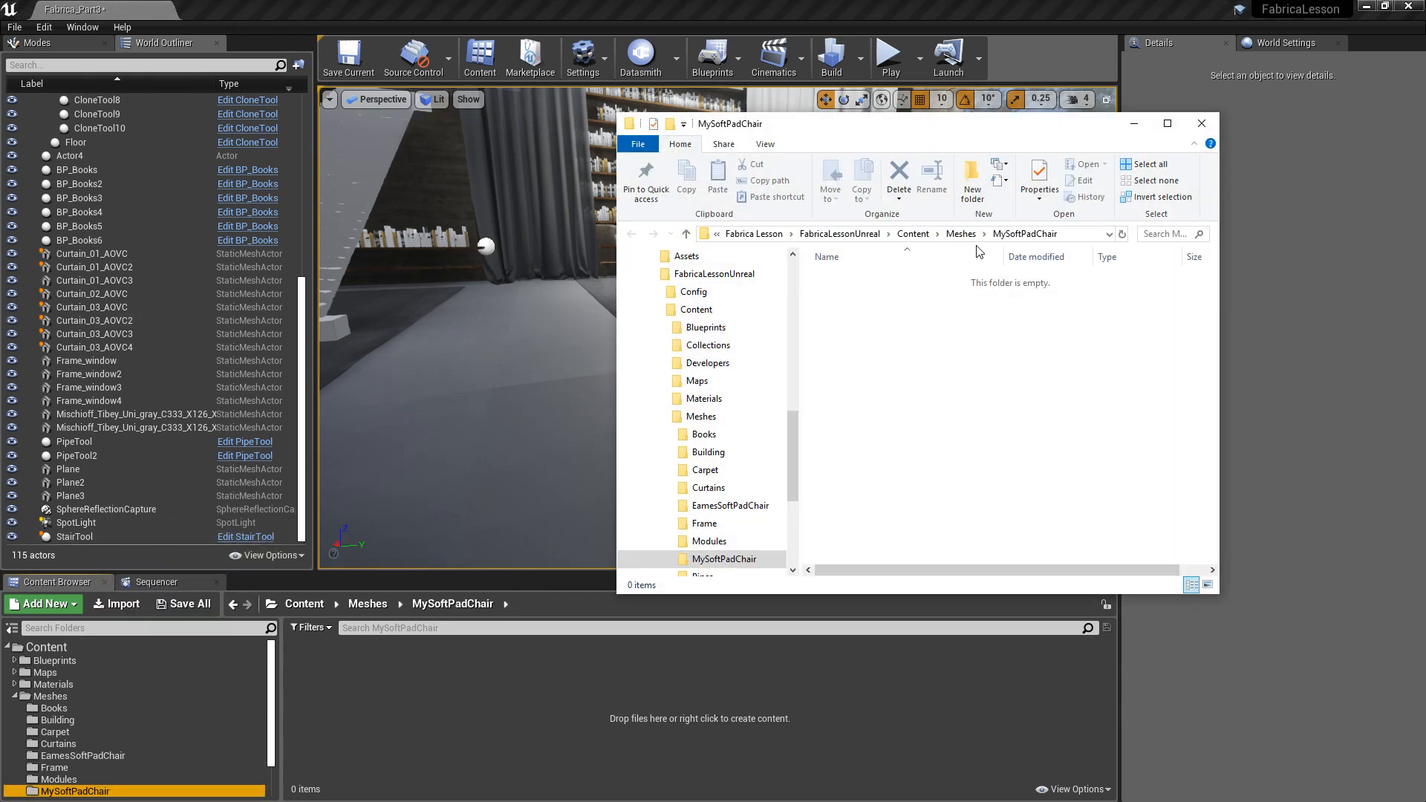
{"action": "left_click", "coordinate": [1073, 235]}
{"action": "key", "text": "ctrl+c"}
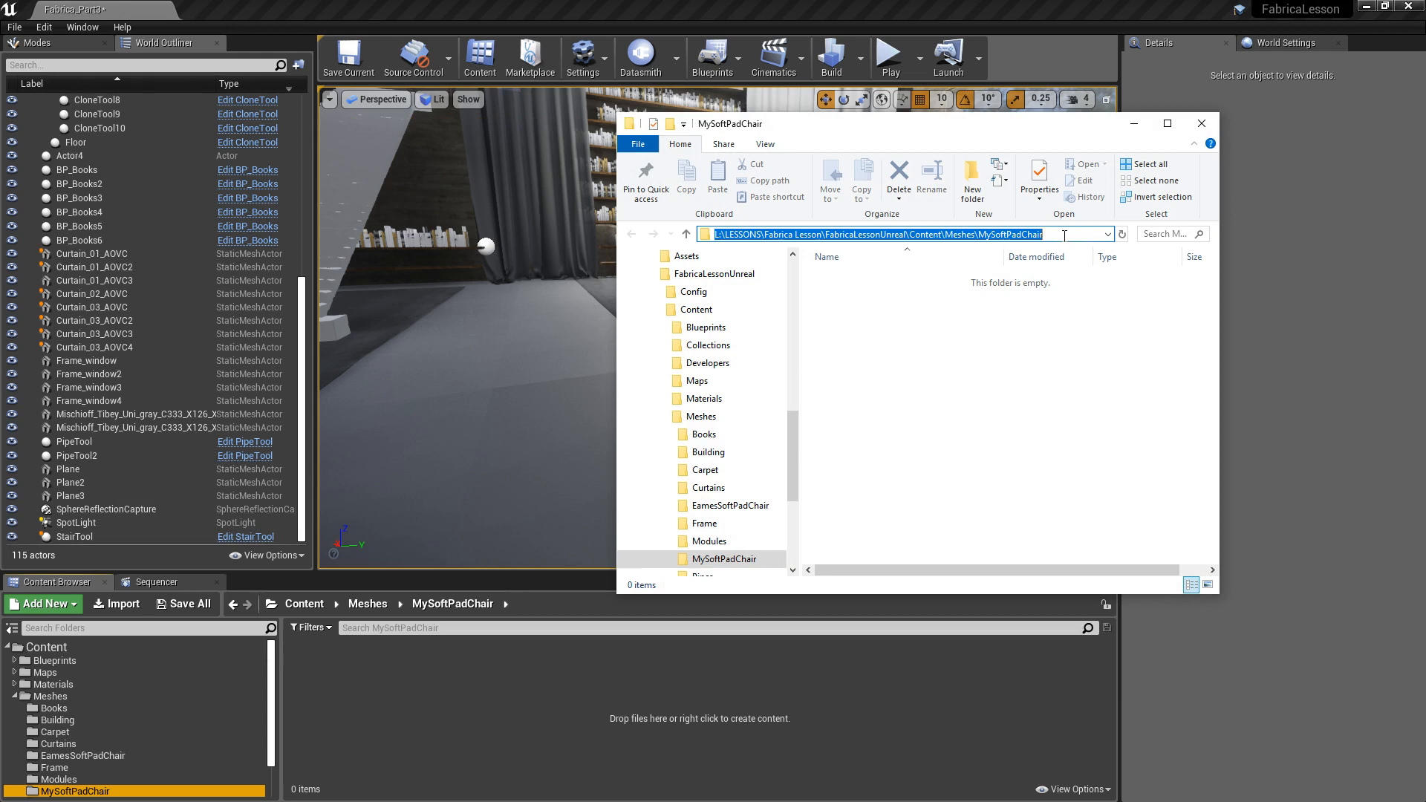
{"action": "left_click_drag", "start_coordinate": [1114, 128], "coordinate": [991, 158]}
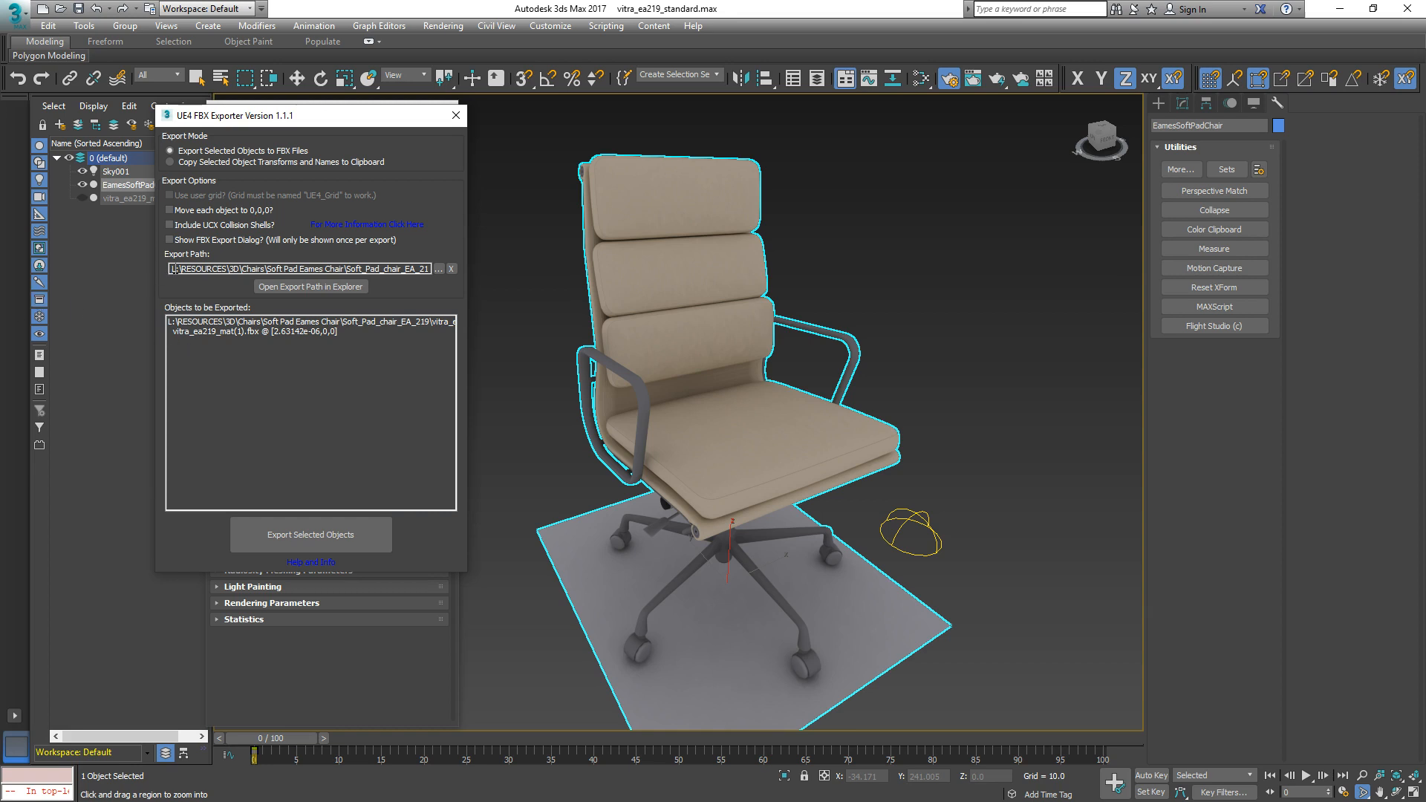
Back in 3ds Max, set the FBX exporter's path to the copied MySoftPadChair folder path and export the selected chair.
{"action": "left_click", "coordinate": [439, 269]}
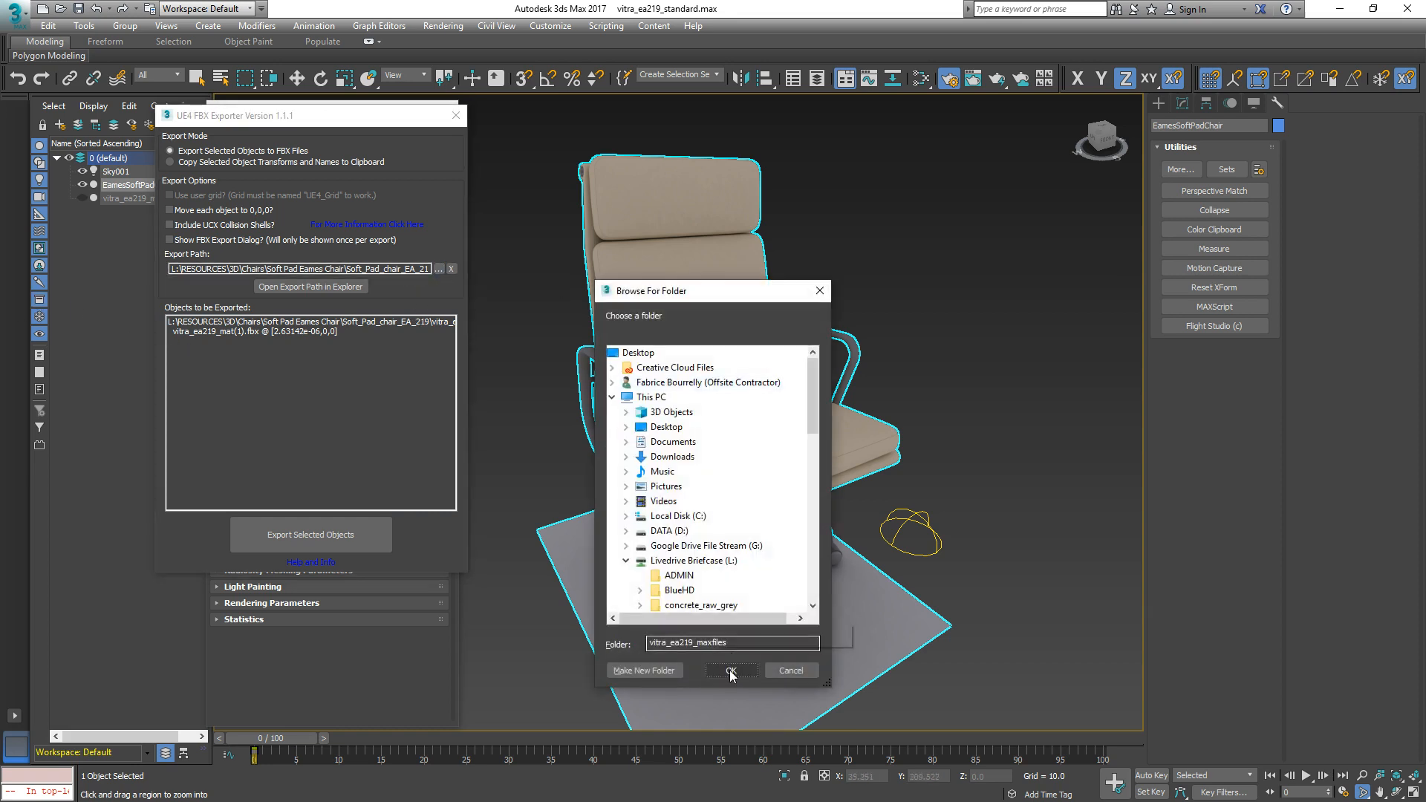
{"action": "triple_click", "coordinate": [745, 646]}
{"action": "key", "text": "ctrl+v"}
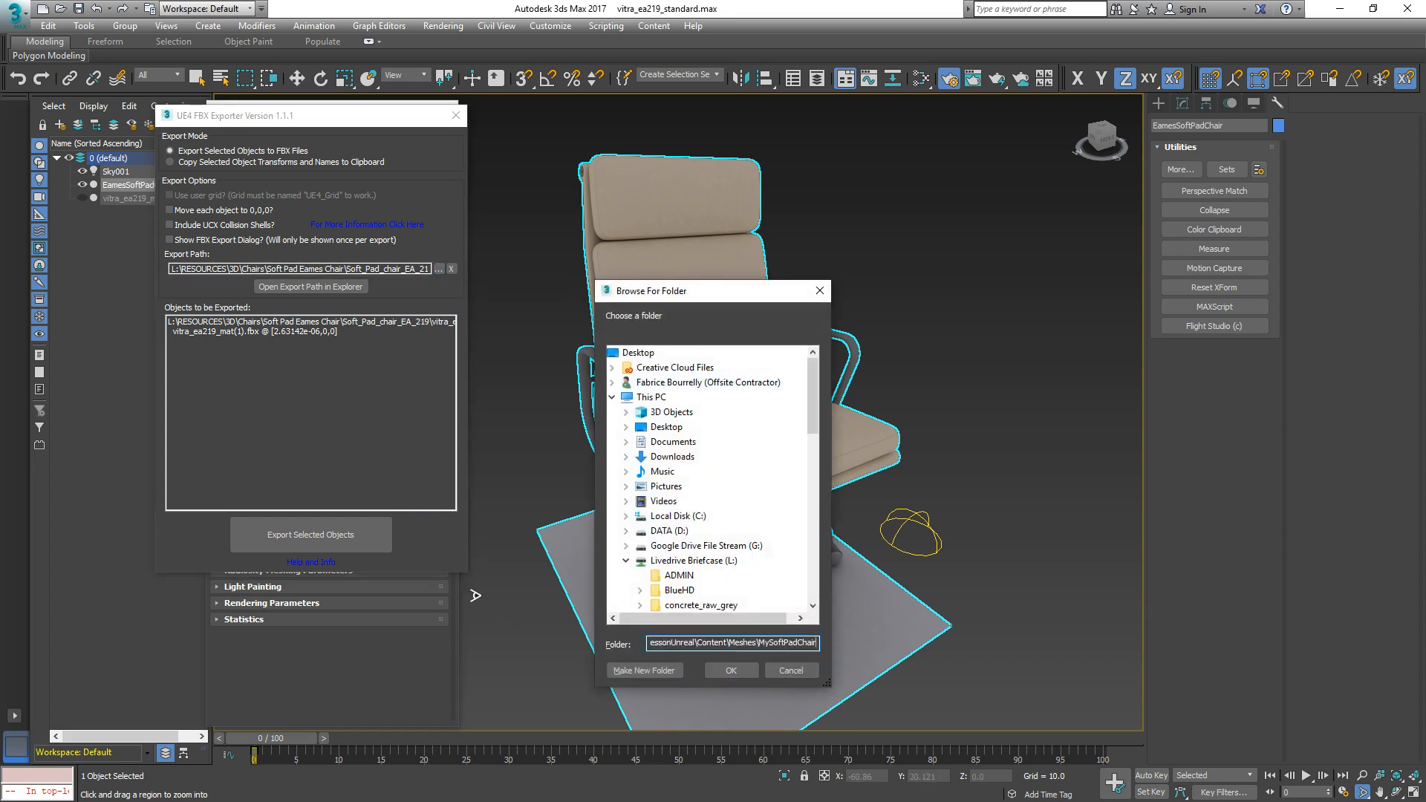
{"action": "left_click", "coordinate": [738, 674]}
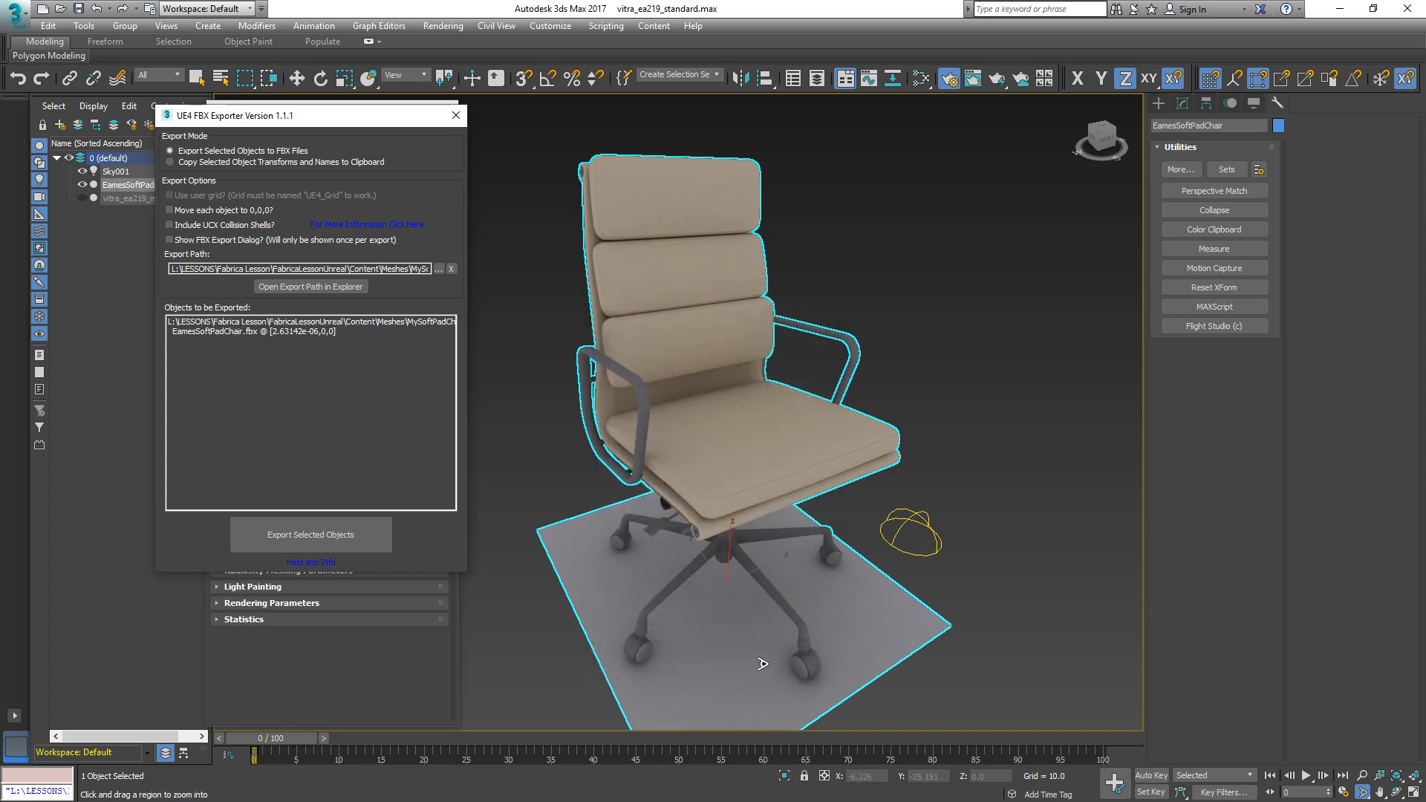
{"action": "left_click", "coordinate": [354, 536]}
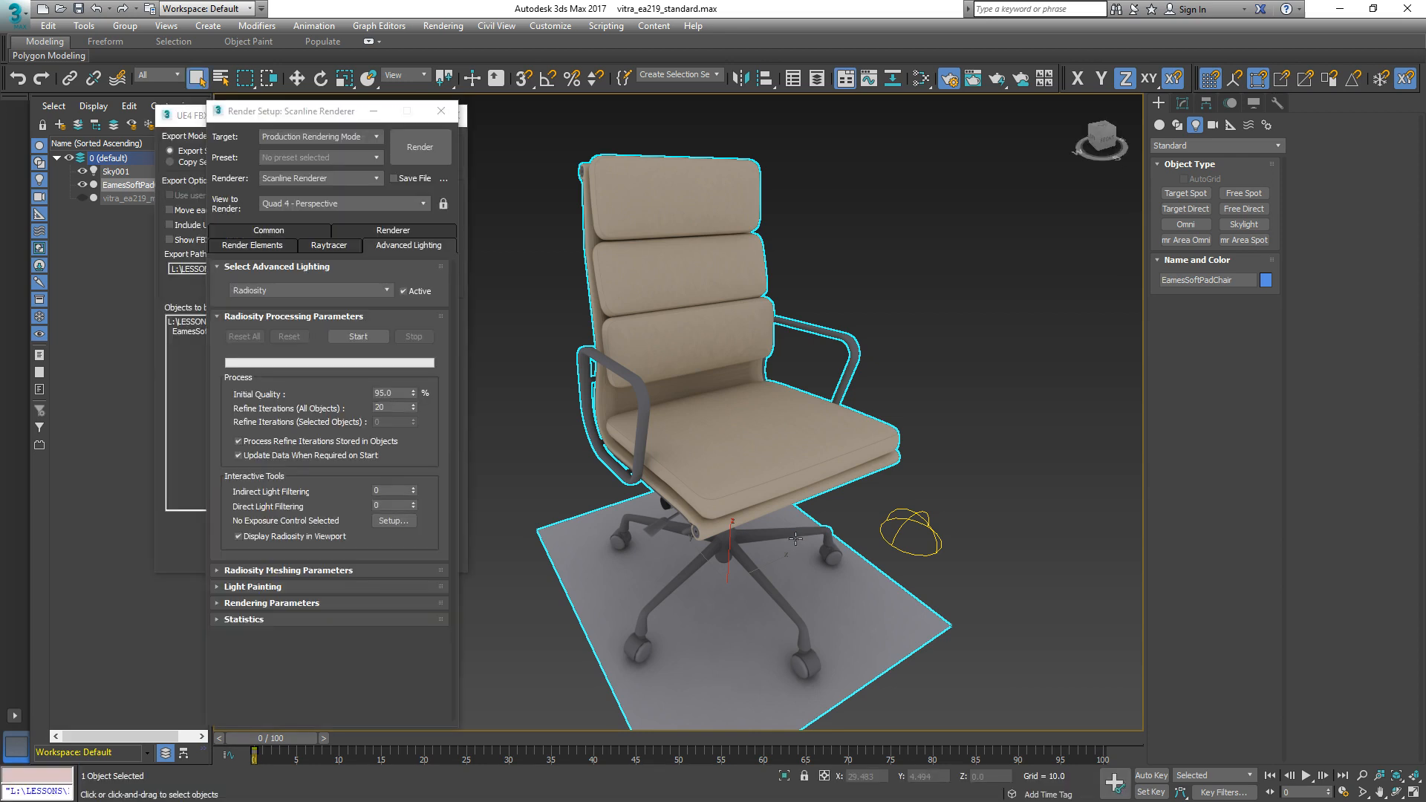
In Unreal Editor, start importing the detected chair FBX and disable Generate Lightmap UVs in the advanced mesh options.
{"action": "key", "text": "alt+Tab"}
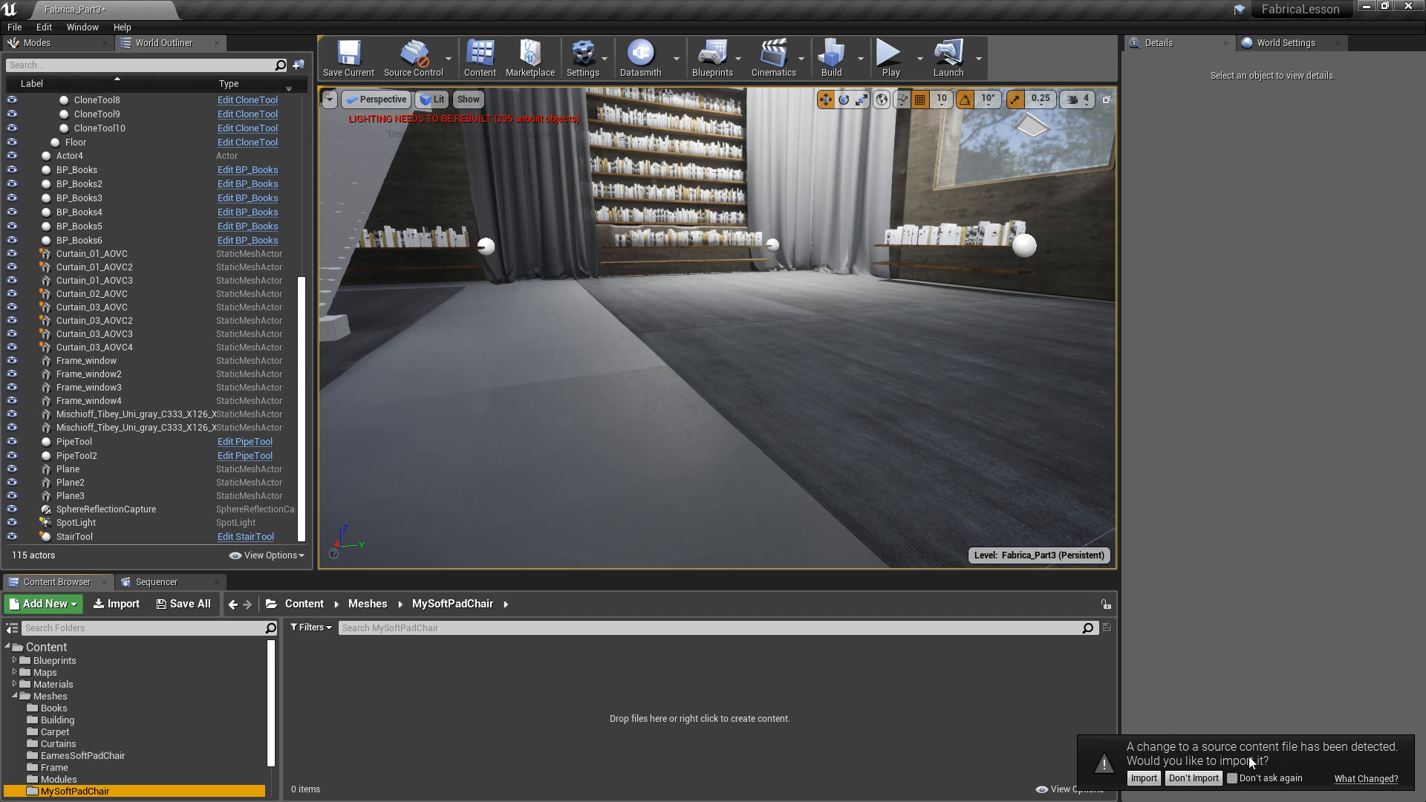
{"action": "left_click", "coordinate": [1151, 778]}
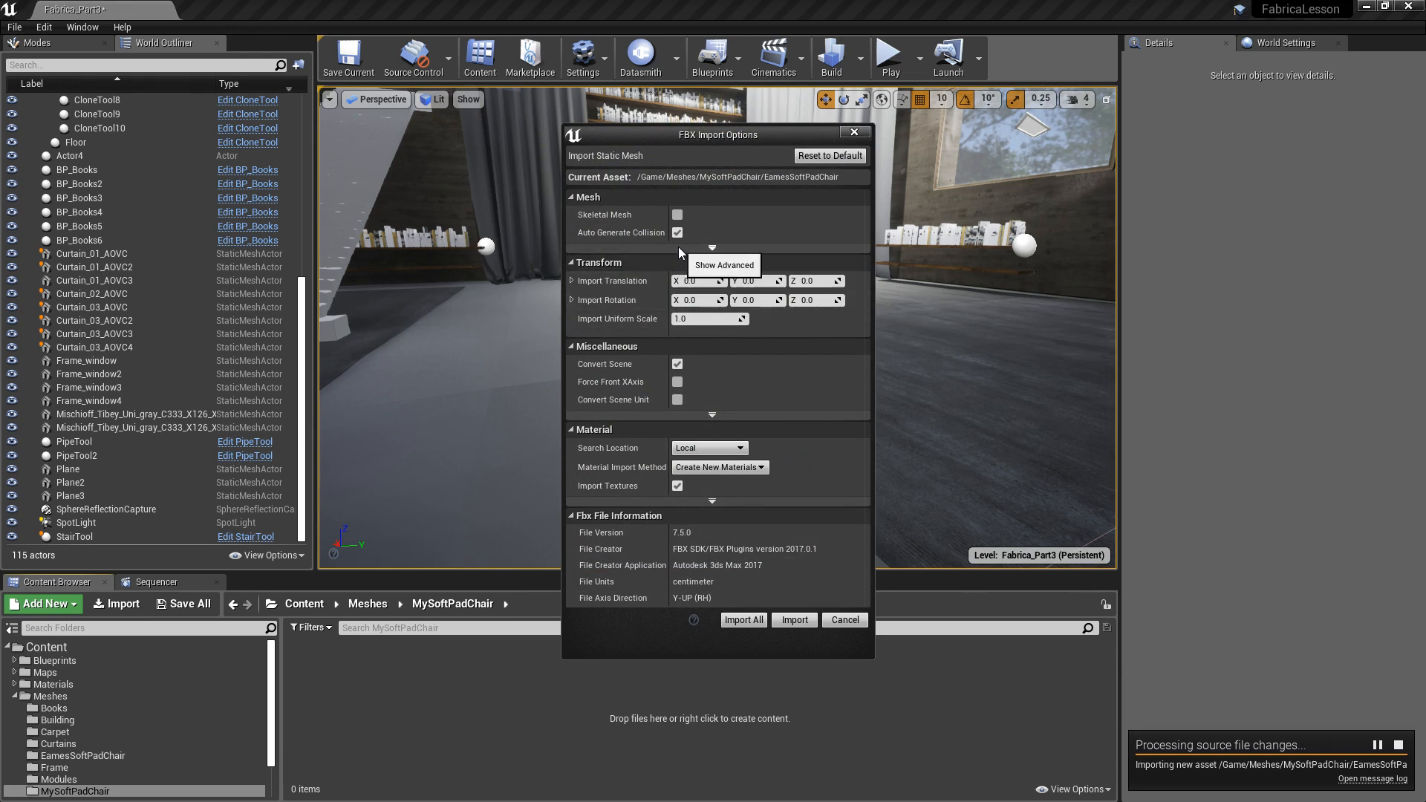
{"action": "left_click", "coordinate": [679, 248]}
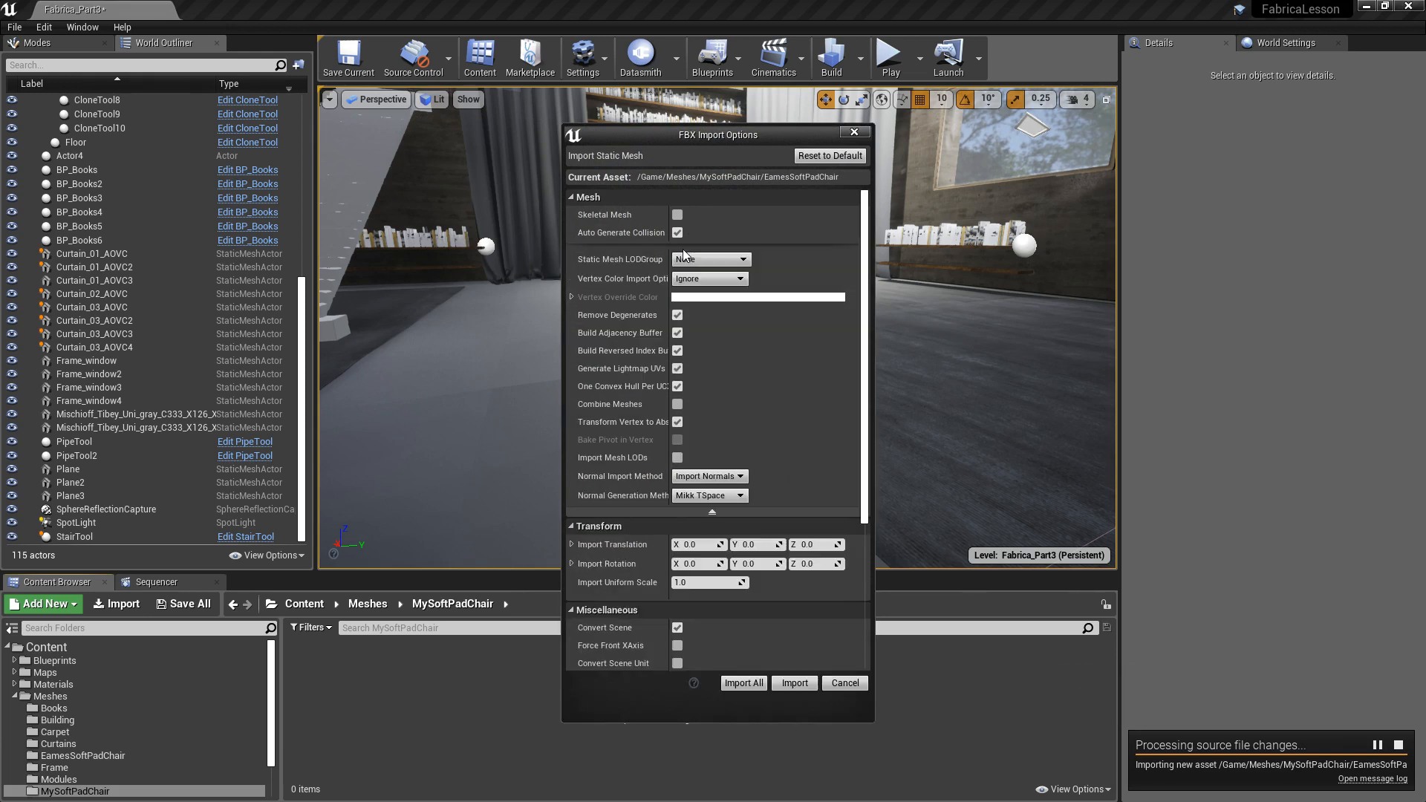
{"action": "left_click", "coordinate": [678, 369]}
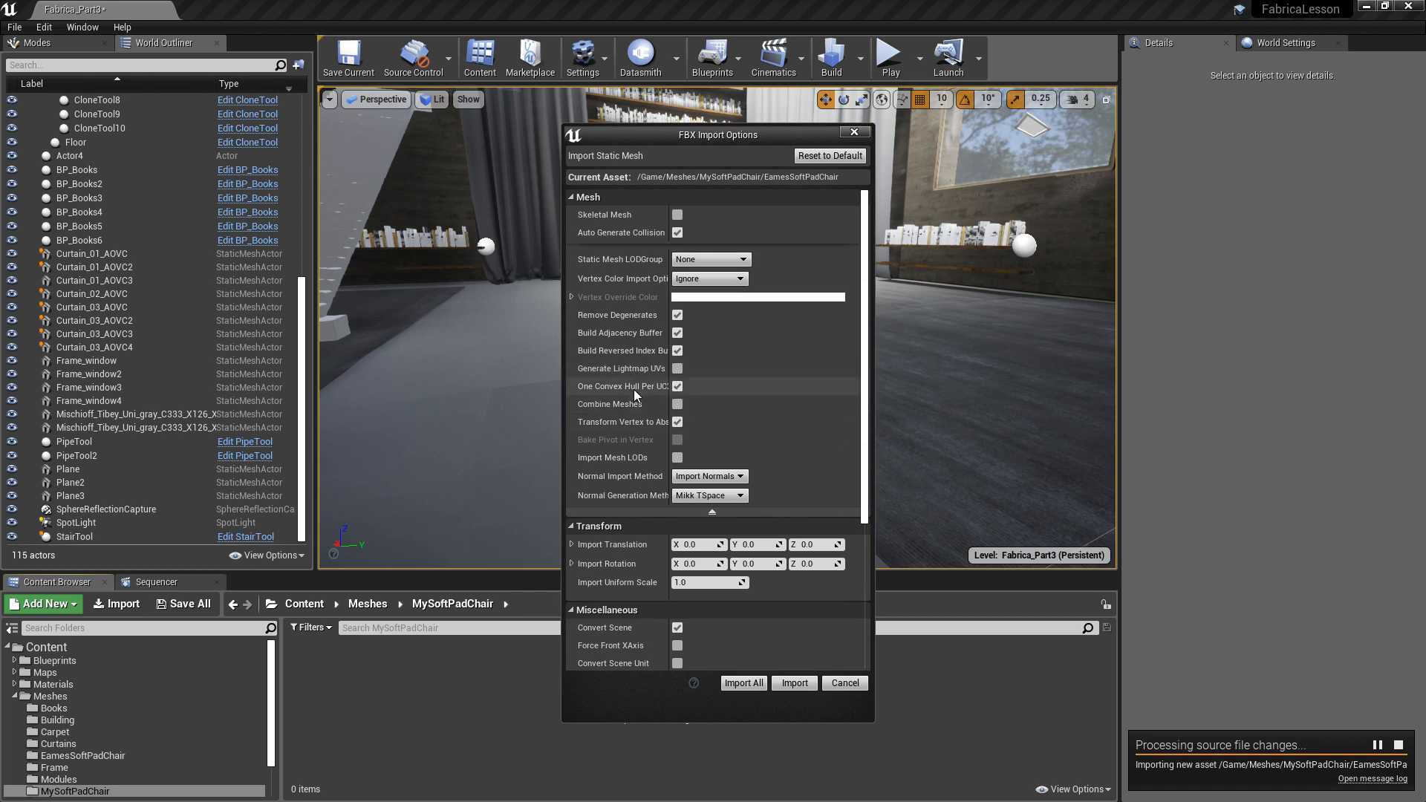
{"action": "left_click_drag", "start_coordinate": [669, 367], "coordinate": [694, 367]}
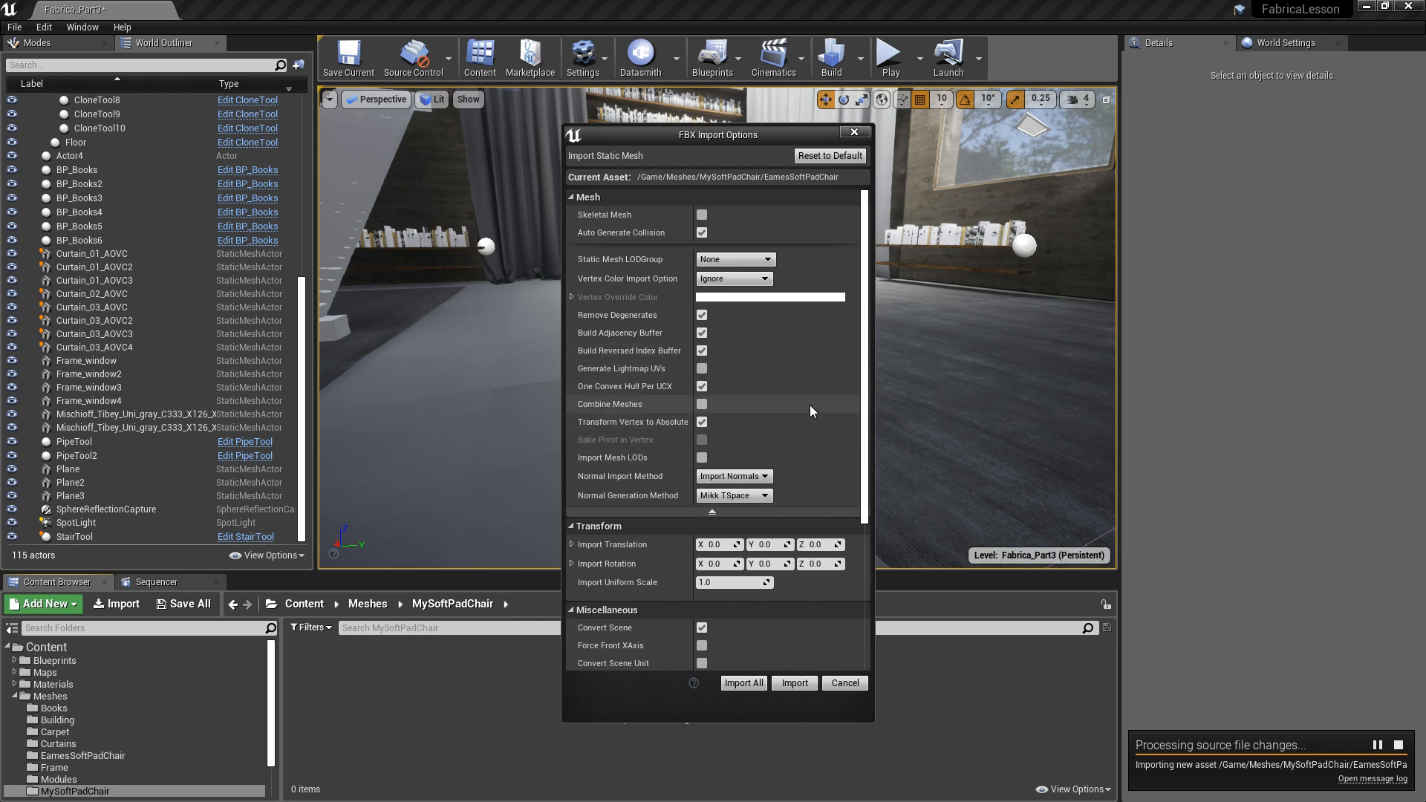
Review the remaining transform, material and file options and import the chair mesh into the MySoftPadChair folder.
{"action": "left_click_drag", "start_coordinate": [869, 381], "coordinate": [873, 439]}
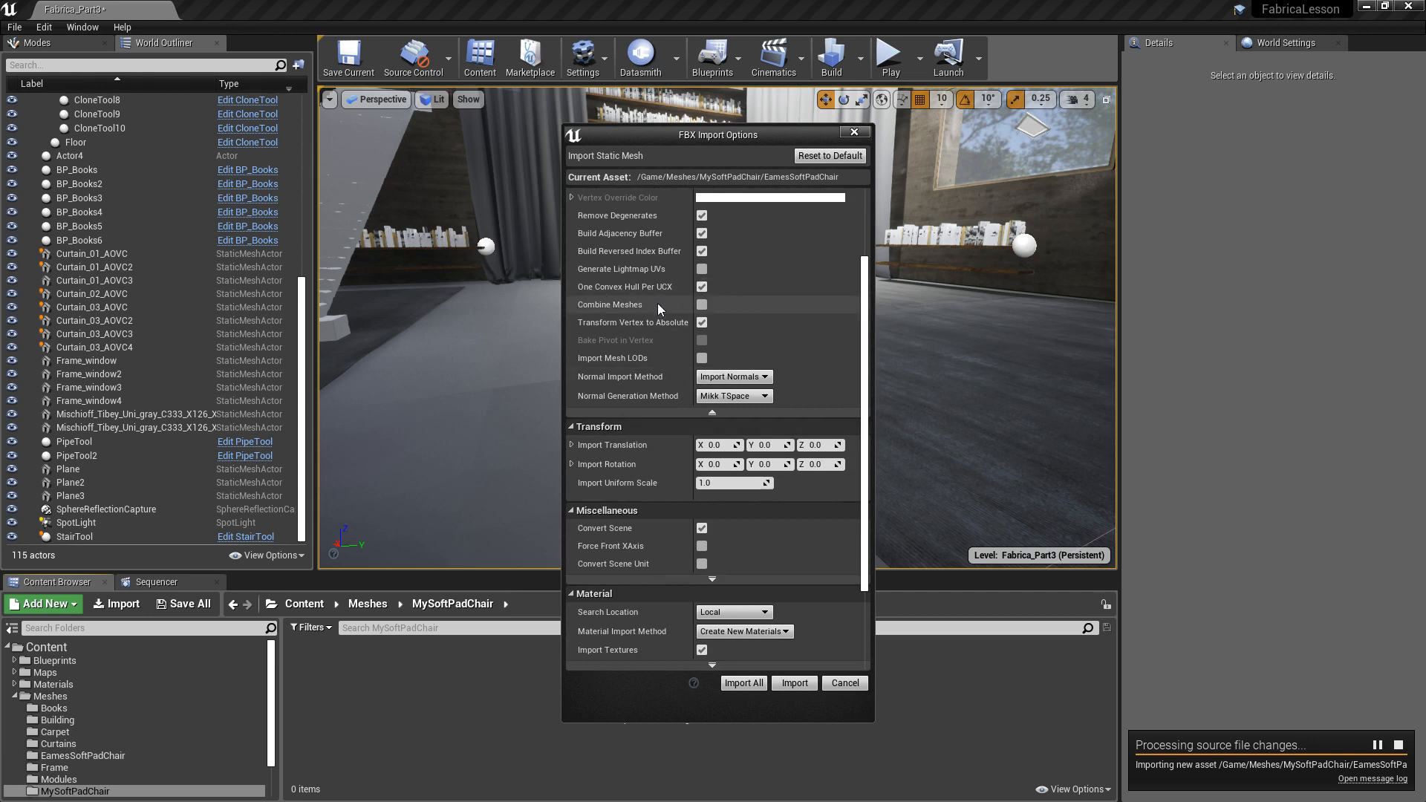
{"action": "left_click_drag", "start_coordinate": [865, 499], "coordinate": [884, 576]}
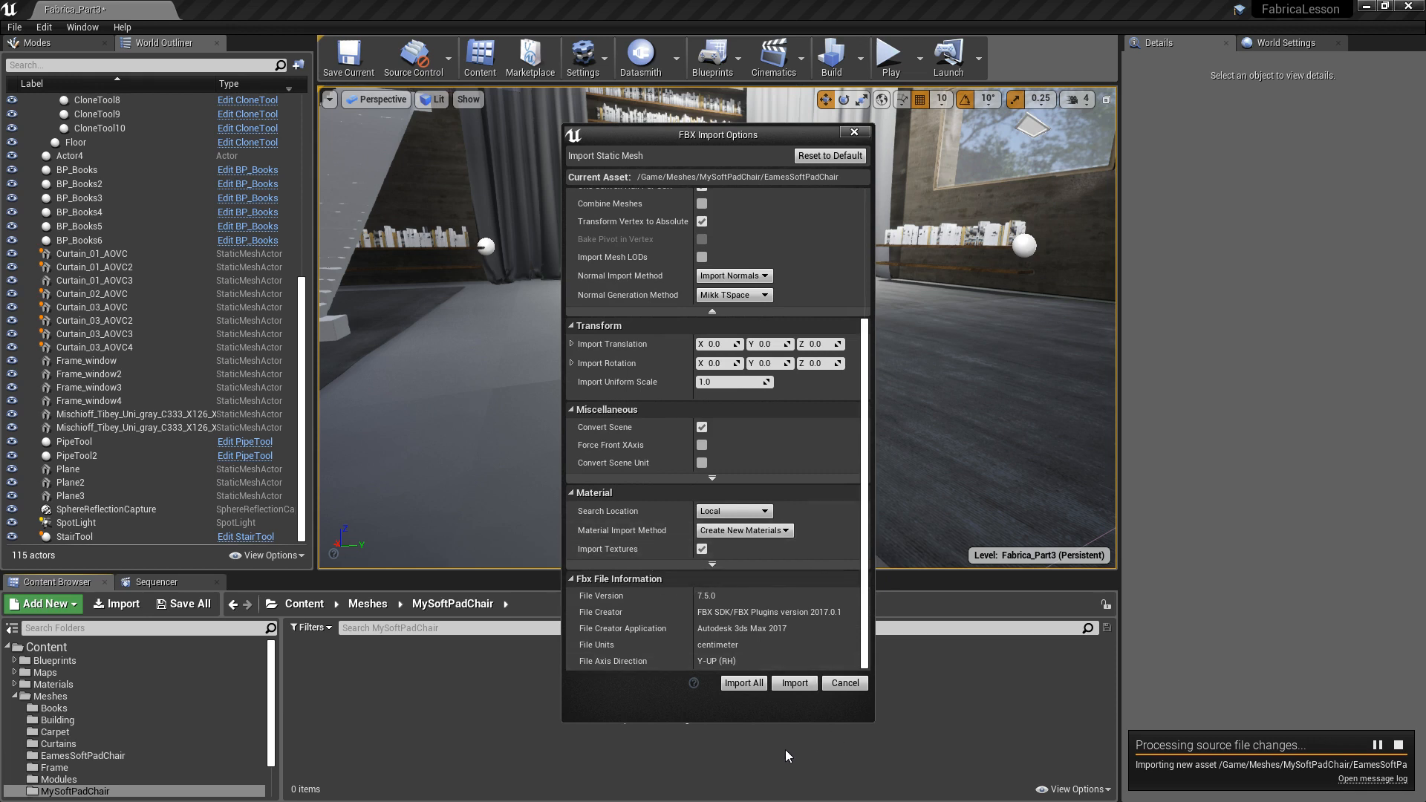
{"action": "left_click", "coordinate": [793, 684]}
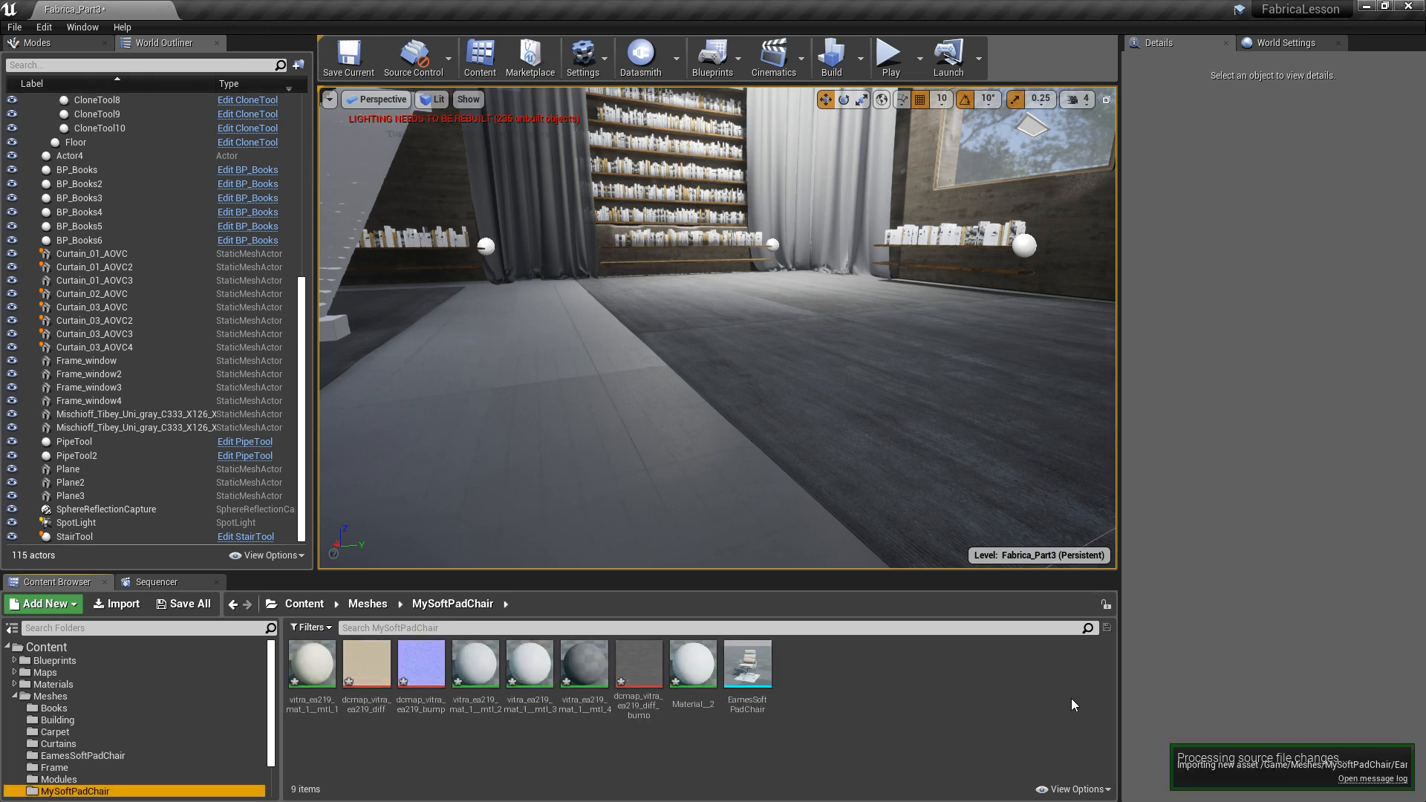
{"action": "left_click", "coordinate": [888, 712]}
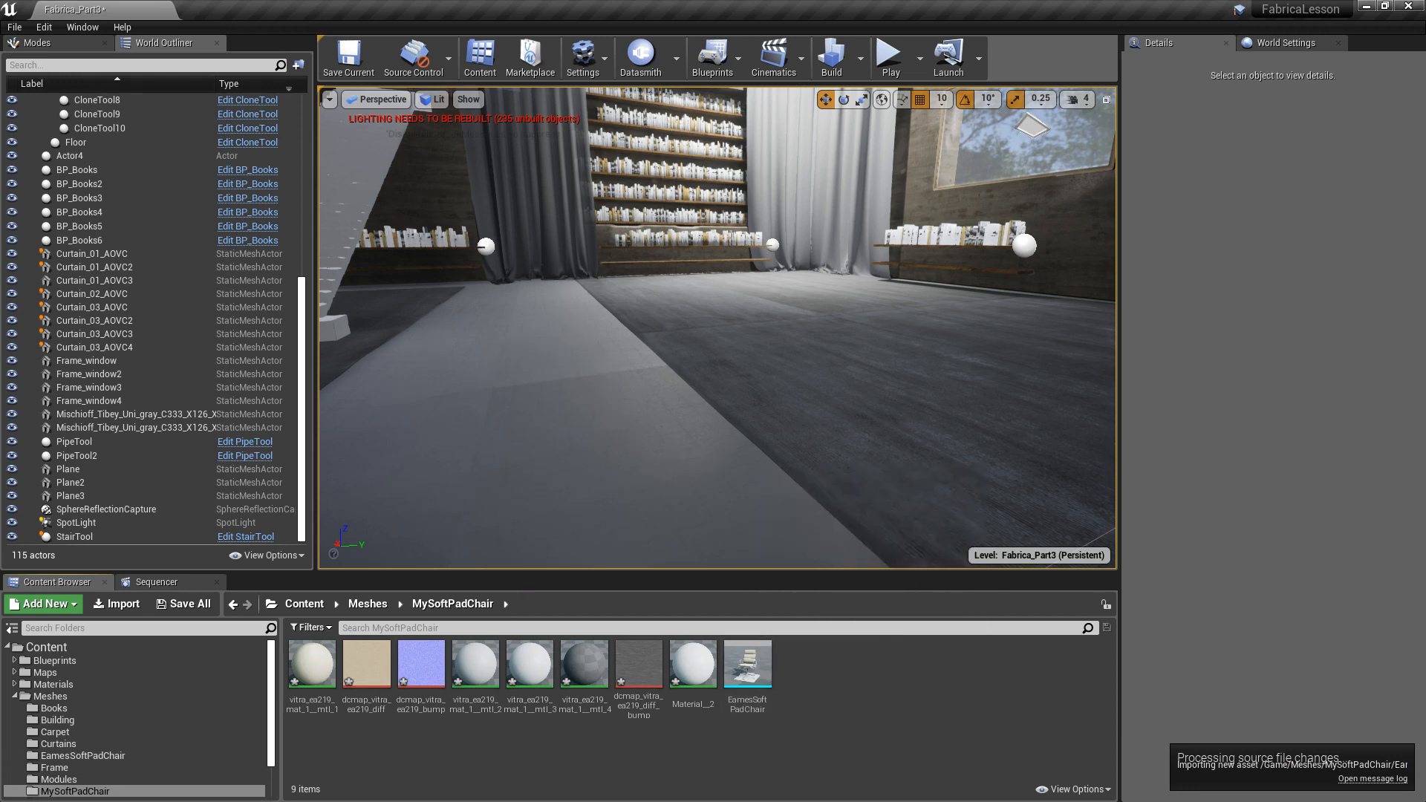
Check the FBX import message log, then place the EamesSoftPadChair mesh in the level at a height of Z 10.0.
{"action": "left_click", "coordinate": [1373, 778]}
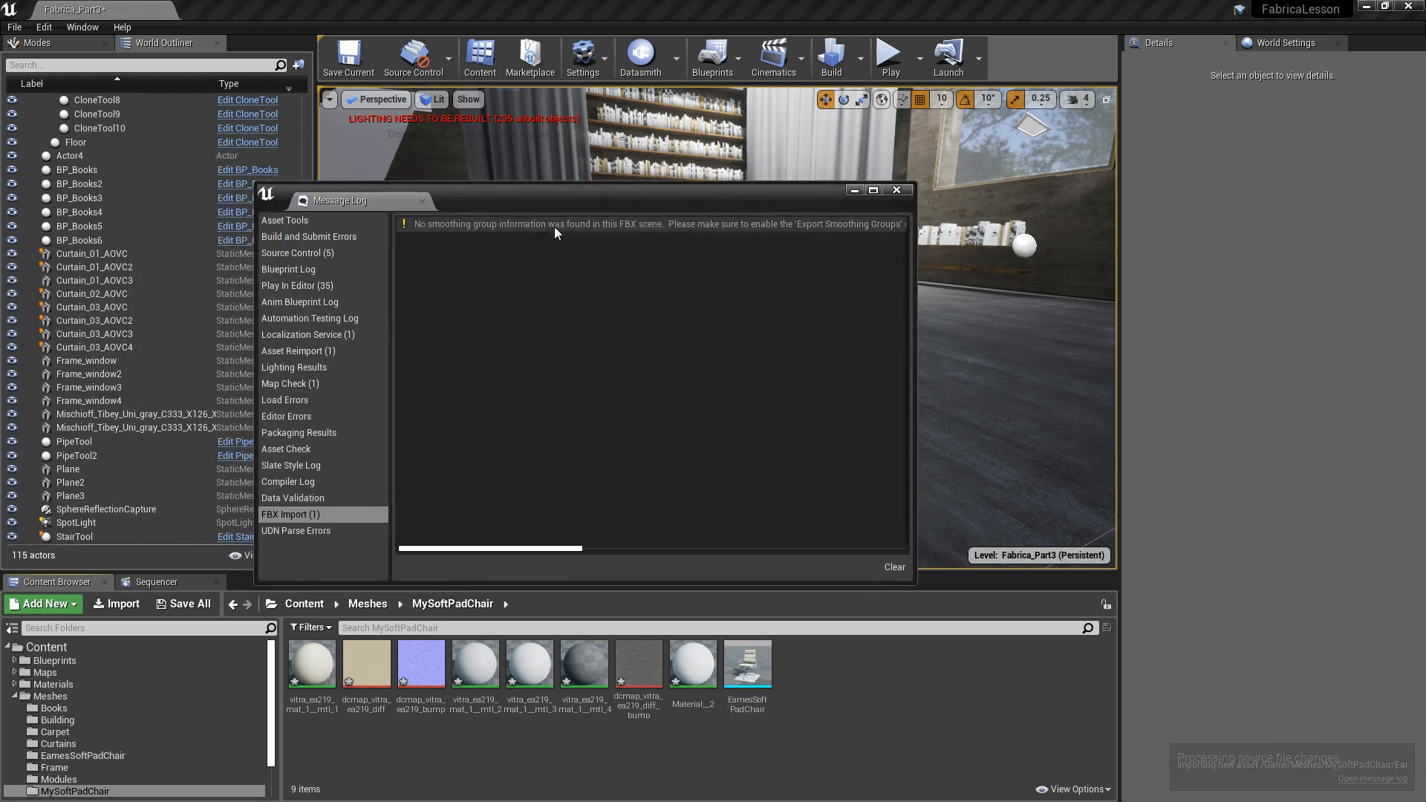
{"action": "left_click", "coordinate": [897, 190]}
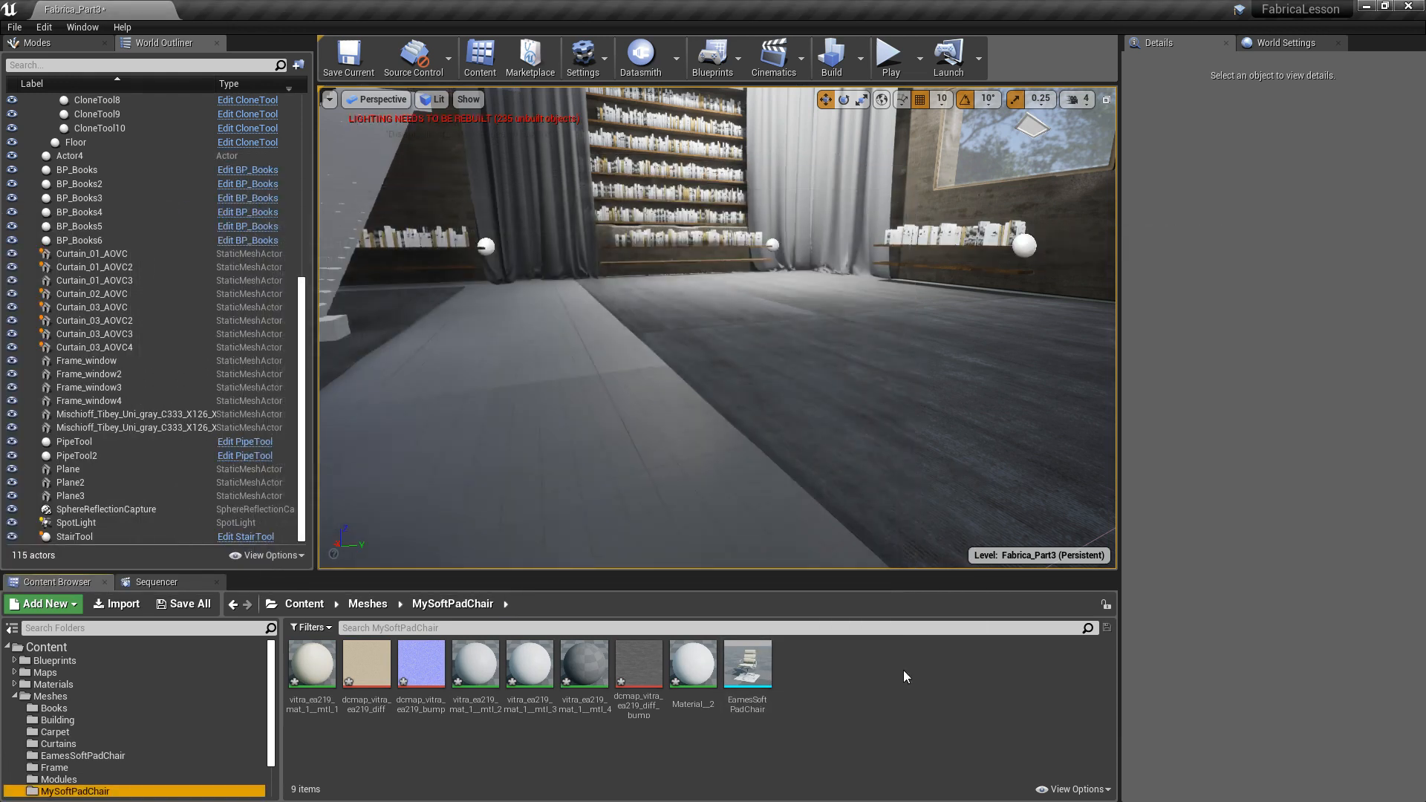
{"action": "left_click_drag", "start_coordinate": [747, 663], "coordinate": [564, 410]}
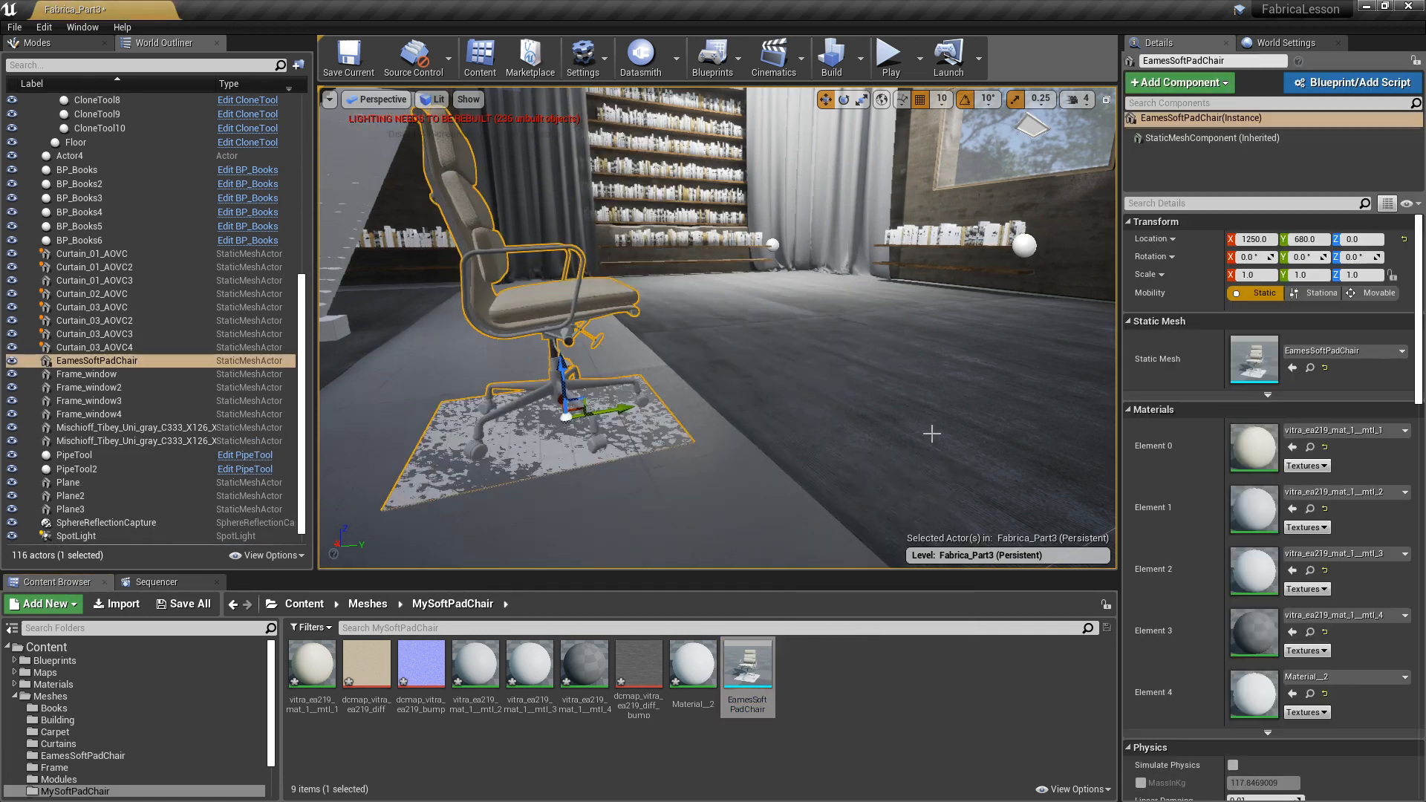
{"action": "key", "text": "End"}
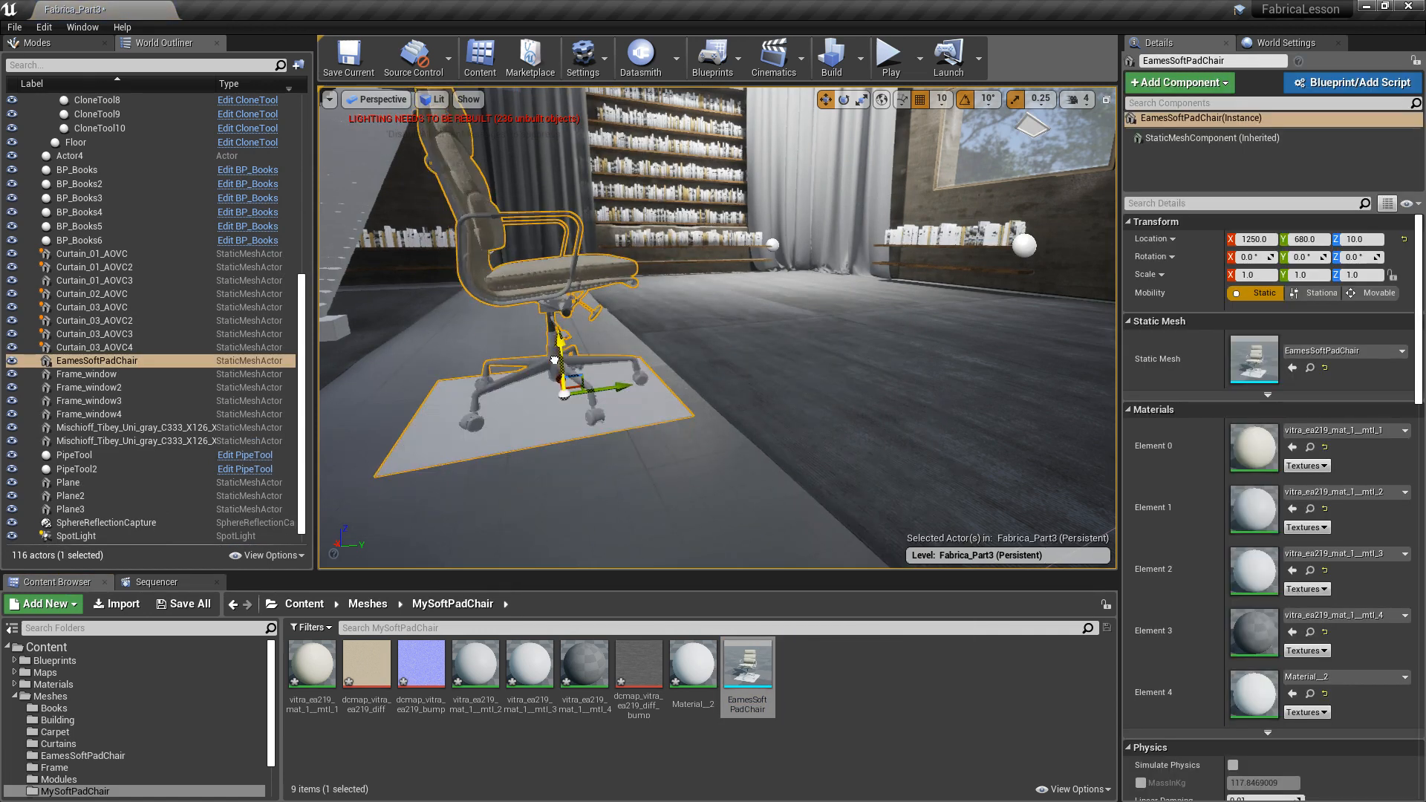
Set the viewport camera speed to 3 and turn off the grid display, with the chair framed closely.
{"action": "left_click_drag", "start_coordinate": [747, 337], "coordinate": [653, 327], "text": "alt"}
{"action": "right_click_drag", "start_coordinate": [762, 310], "coordinate": [836, 326]}
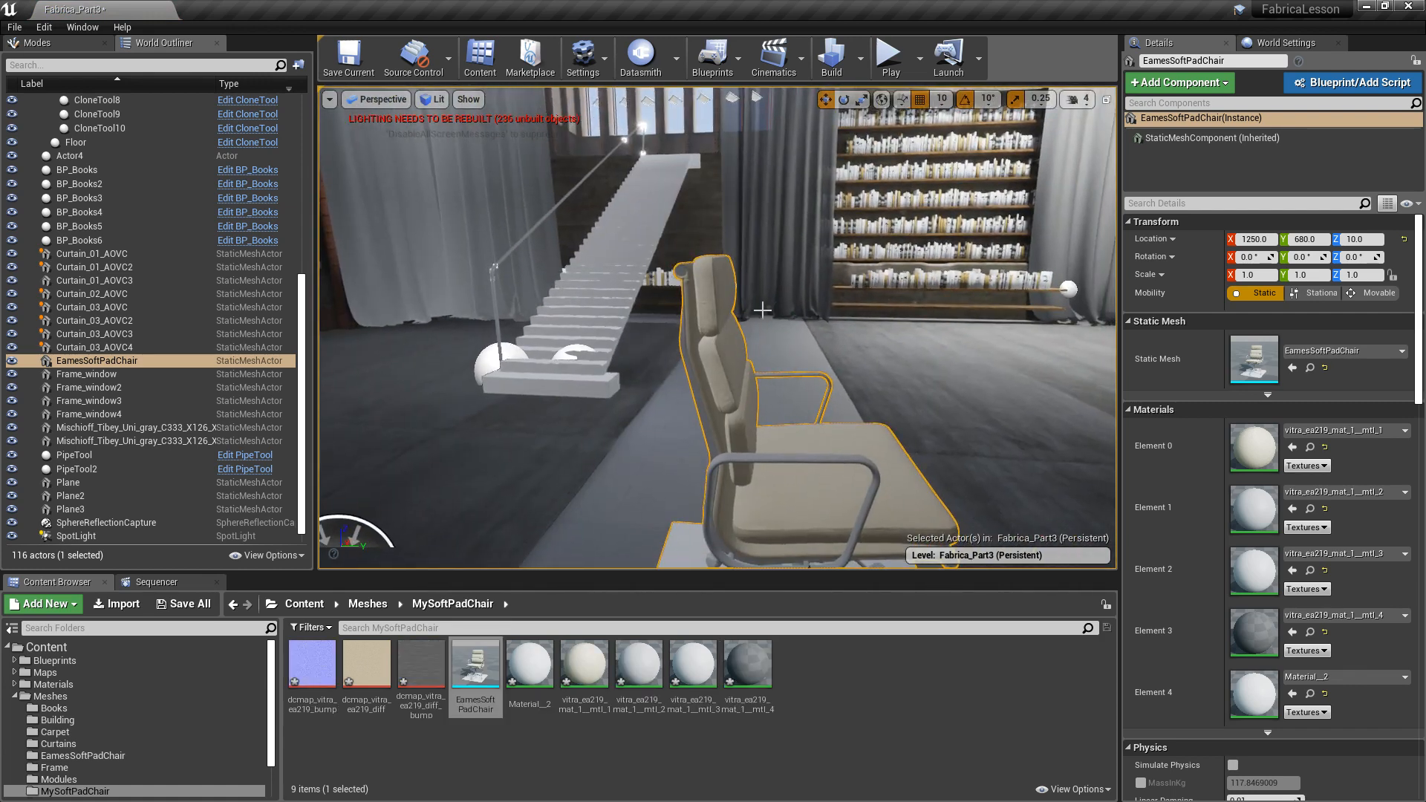
{"action": "key", "text": "f"}
{"action": "scroll", "coordinate": [908, 224], "scroll_direction": "up", "scroll_amount": 4}
{"action": "scroll", "coordinate": [908, 225], "scroll_direction": "down", "scroll_amount": 3}
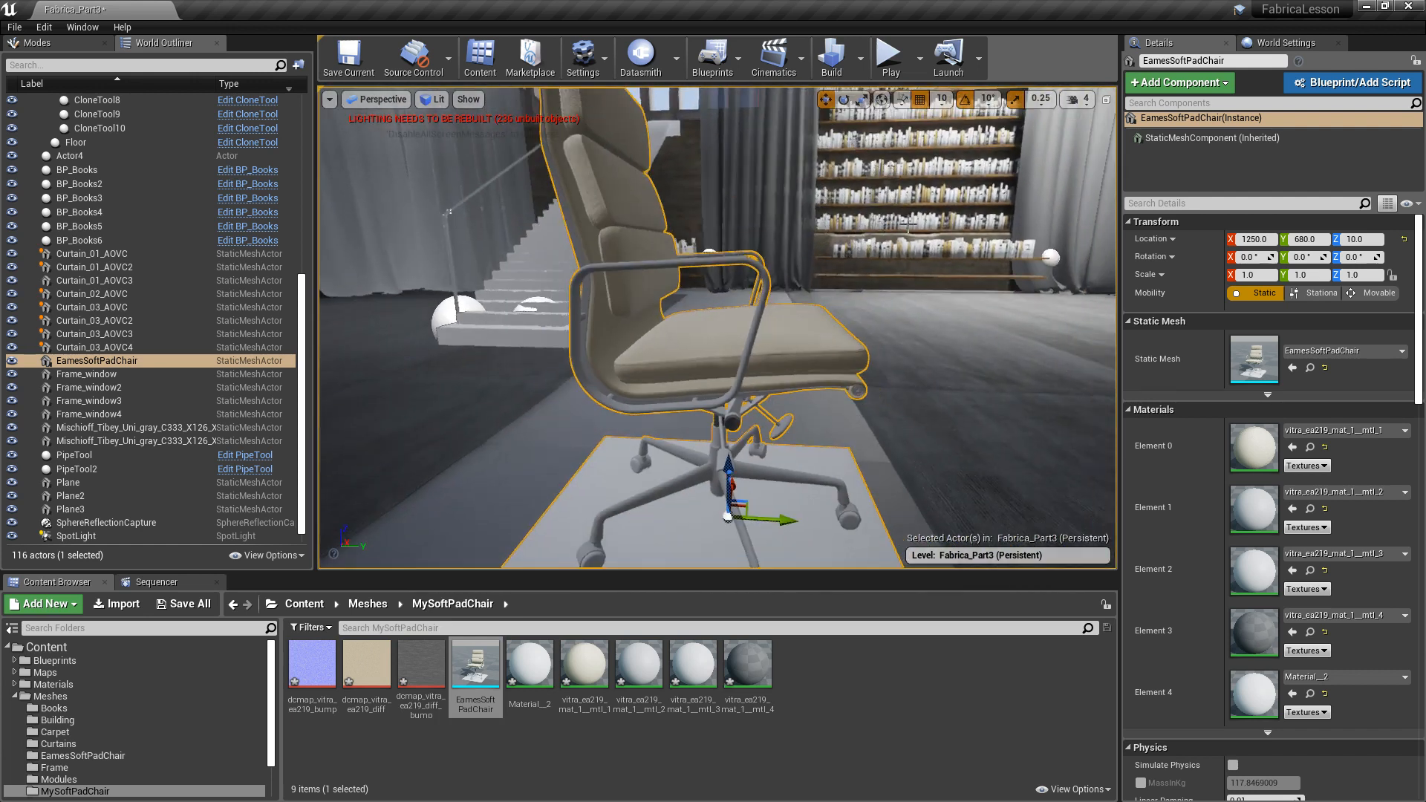
{"action": "left_click", "coordinate": [1077, 99]}
{"action": "right_click_drag", "start_coordinate": [969, 199], "coordinate": [953, 355]}
{"action": "left_click_drag", "start_coordinate": [954, 356], "coordinate": [990, 370], "text": "alt"}
{"action": "middle_click_drag", "start_coordinate": [990, 342], "coordinate": [990, 536], "text": "alt"}
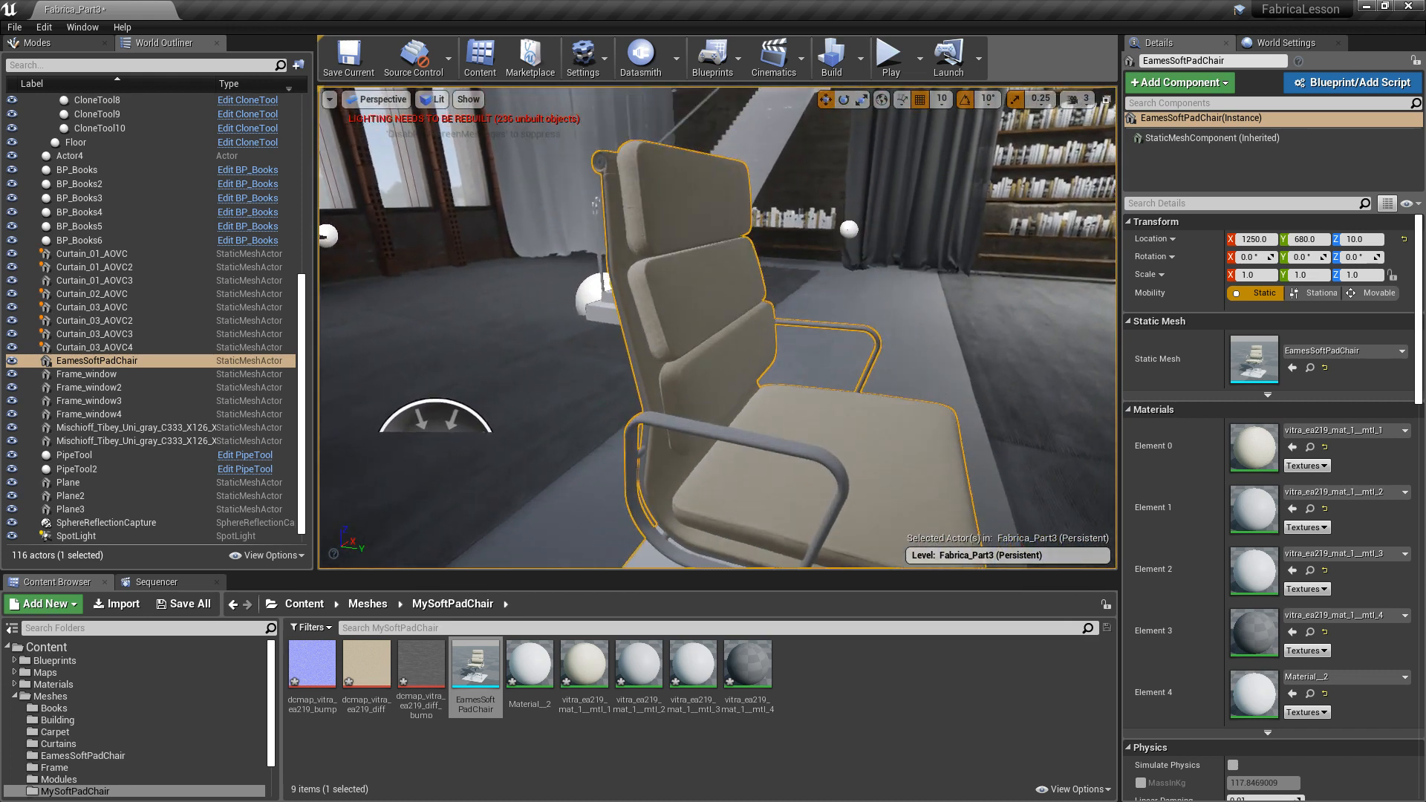
{"action": "left_click", "coordinate": [470, 100]}
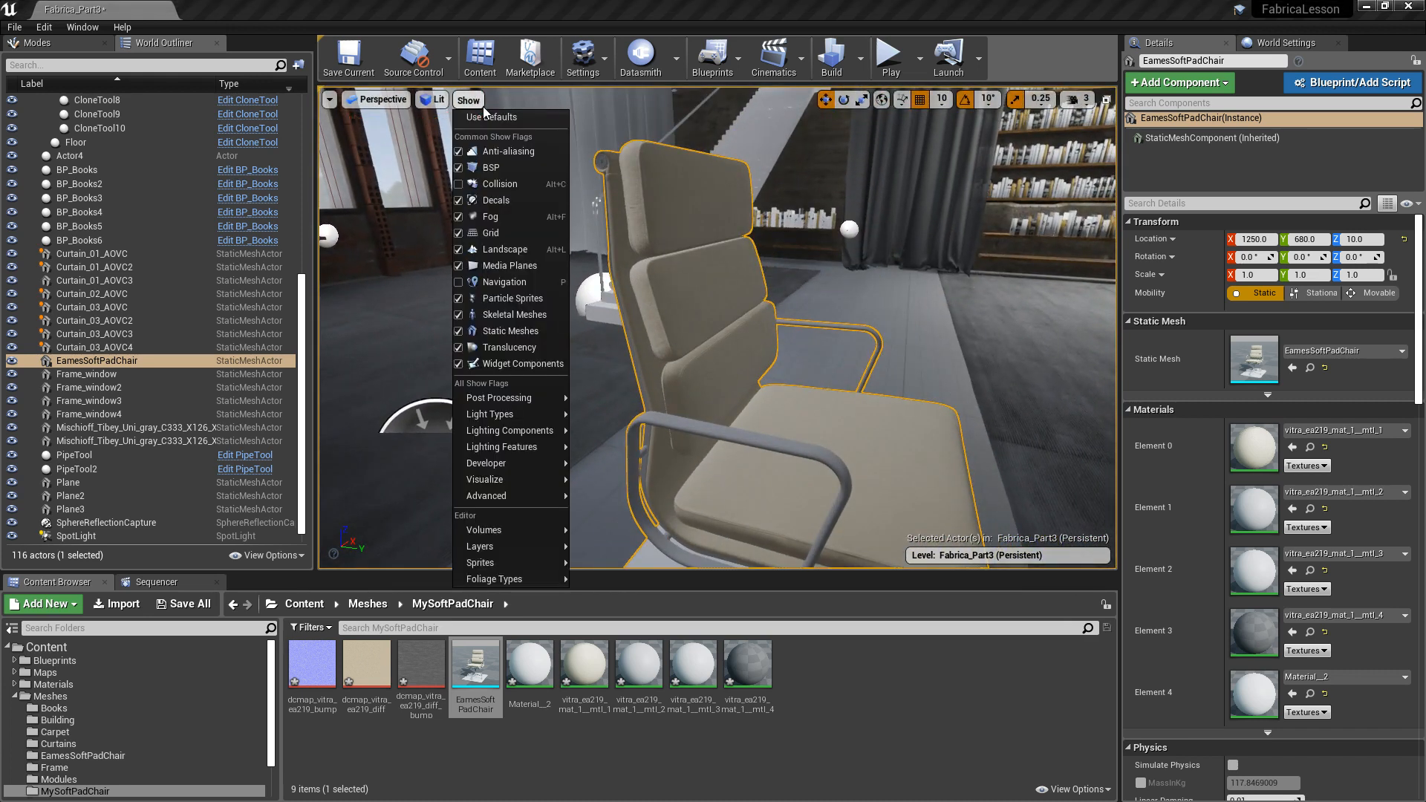
{"action": "left_click", "coordinate": [499, 233]}
Inspect the imported chair's shading in the full-screen viewport, from the backrest cushions down to the wheeled base.
{"action": "key", "text": "F11"}
{"action": "left_click_drag", "start_coordinate": [489, 307], "coordinate": [743, 237], "text": "alt"}
{"action": "left_click_drag", "start_coordinate": [596, 448], "coordinate": [669, 444], "text": "alt"}
{"action": "left_click_drag", "start_coordinate": [823, 513], "coordinate": [724, 616], "text": "alt"}
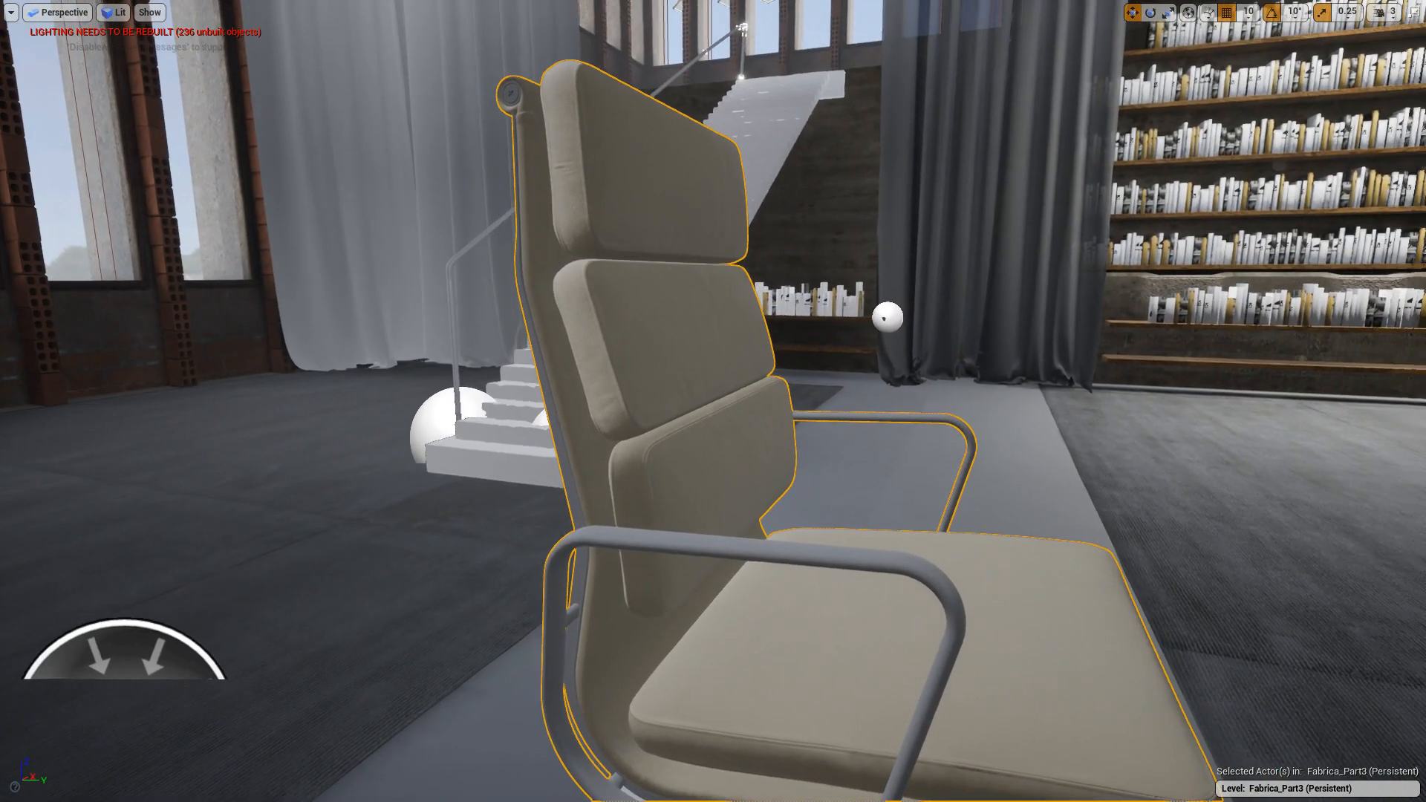
{"action": "right_click_drag", "start_coordinate": [689, 597], "coordinate": [714, 742]}
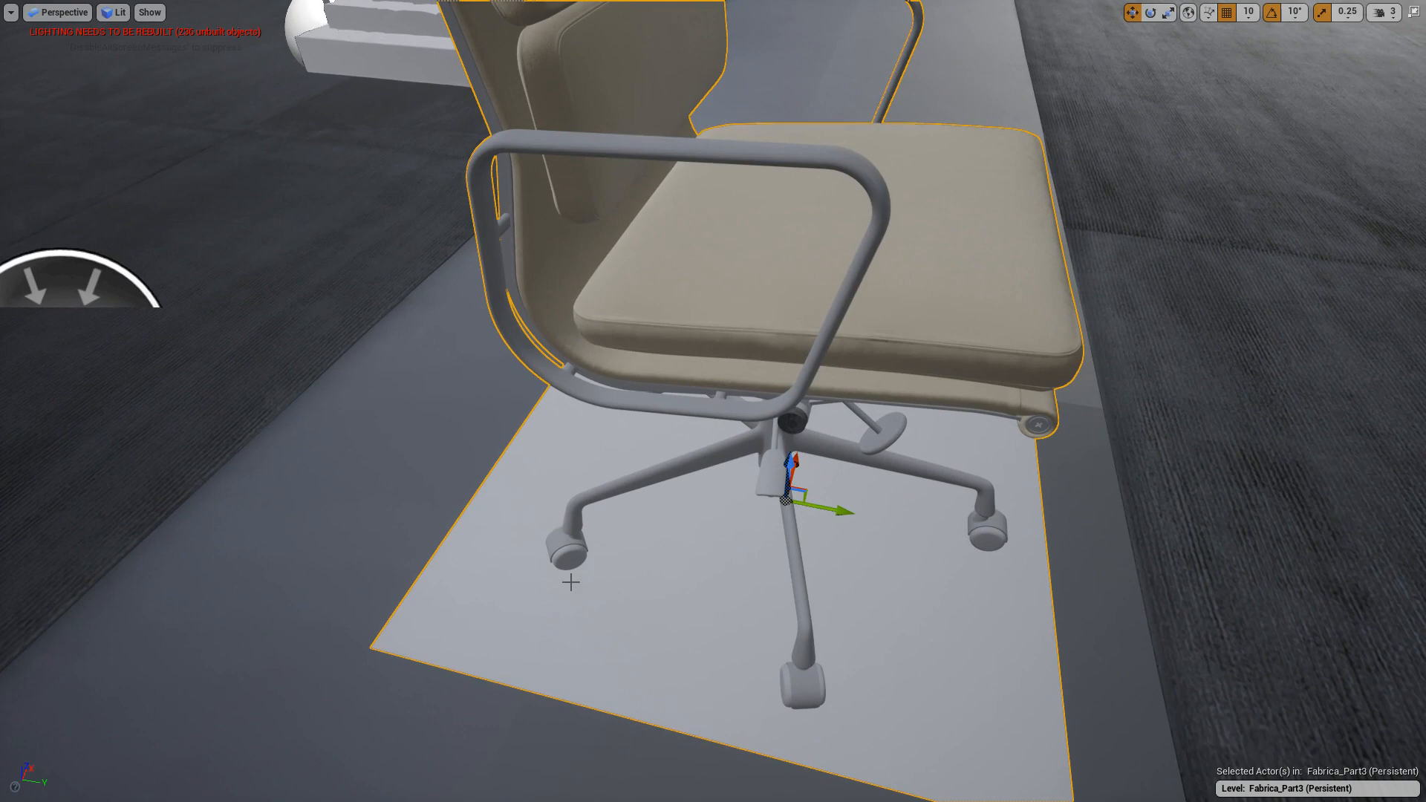
{"action": "right_click_drag", "start_coordinate": [692, 531], "coordinate": [663, 378]}
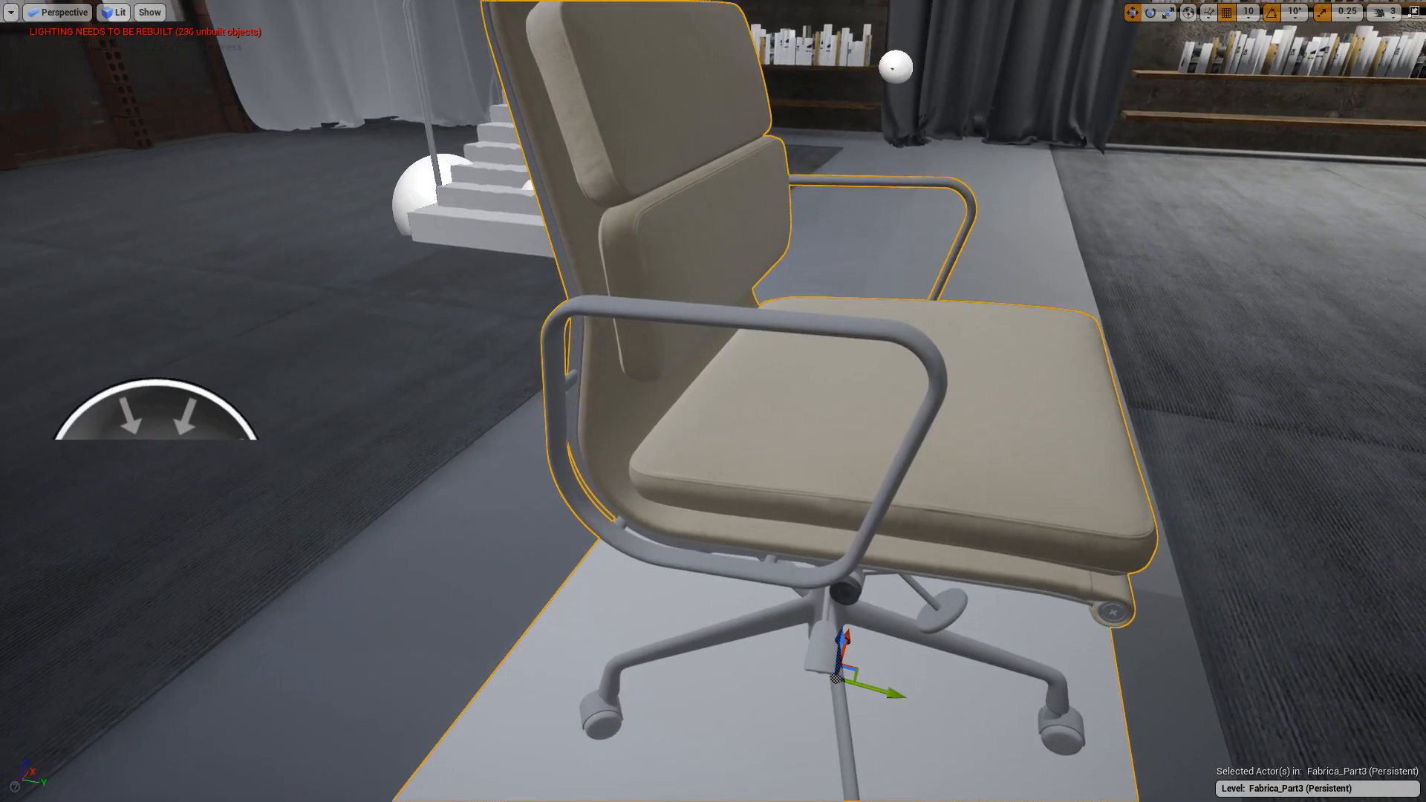
{"action": "middle_click_drag", "start_coordinate": [695, 537], "coordinate": [750, 594], "text": "alt"}
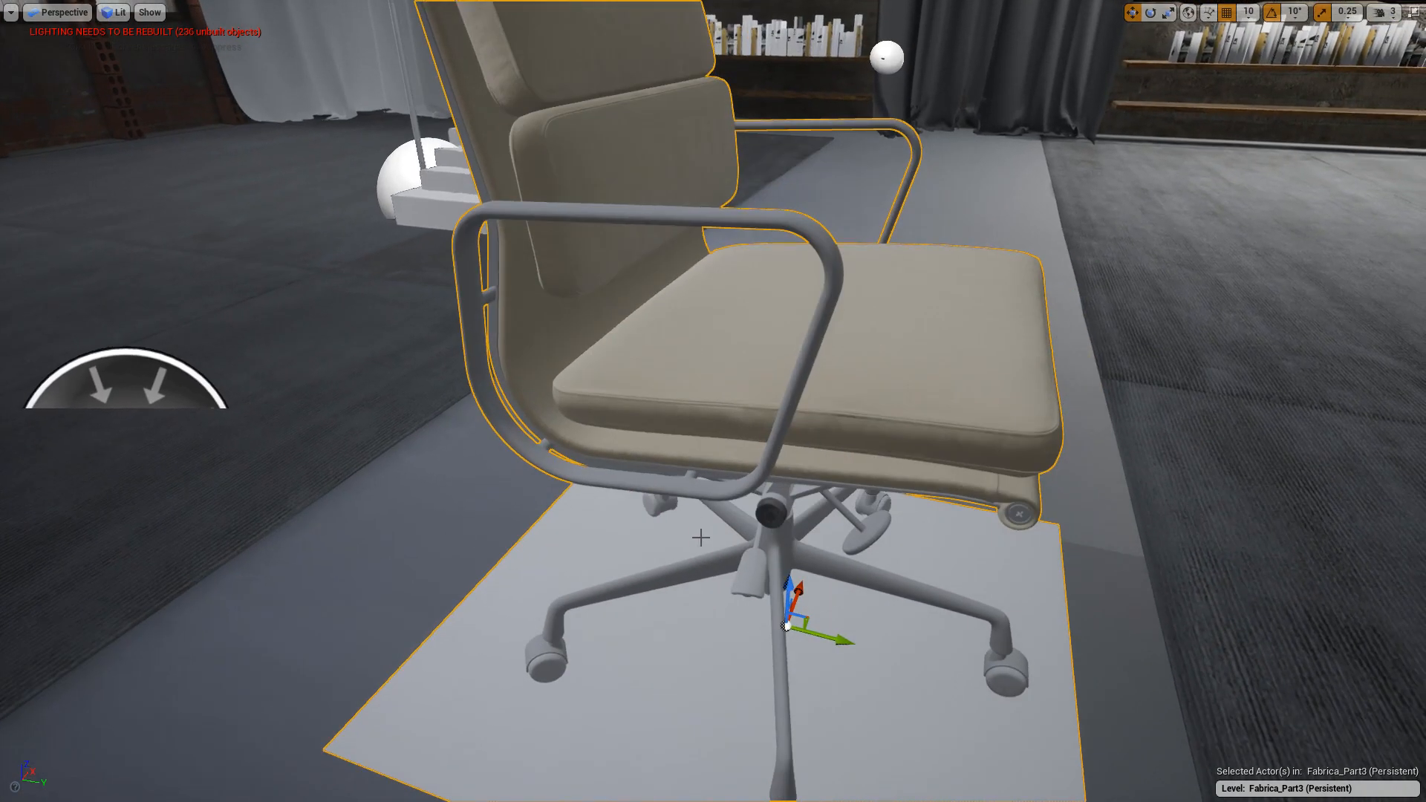
{"action": "key", "text": "F11"}
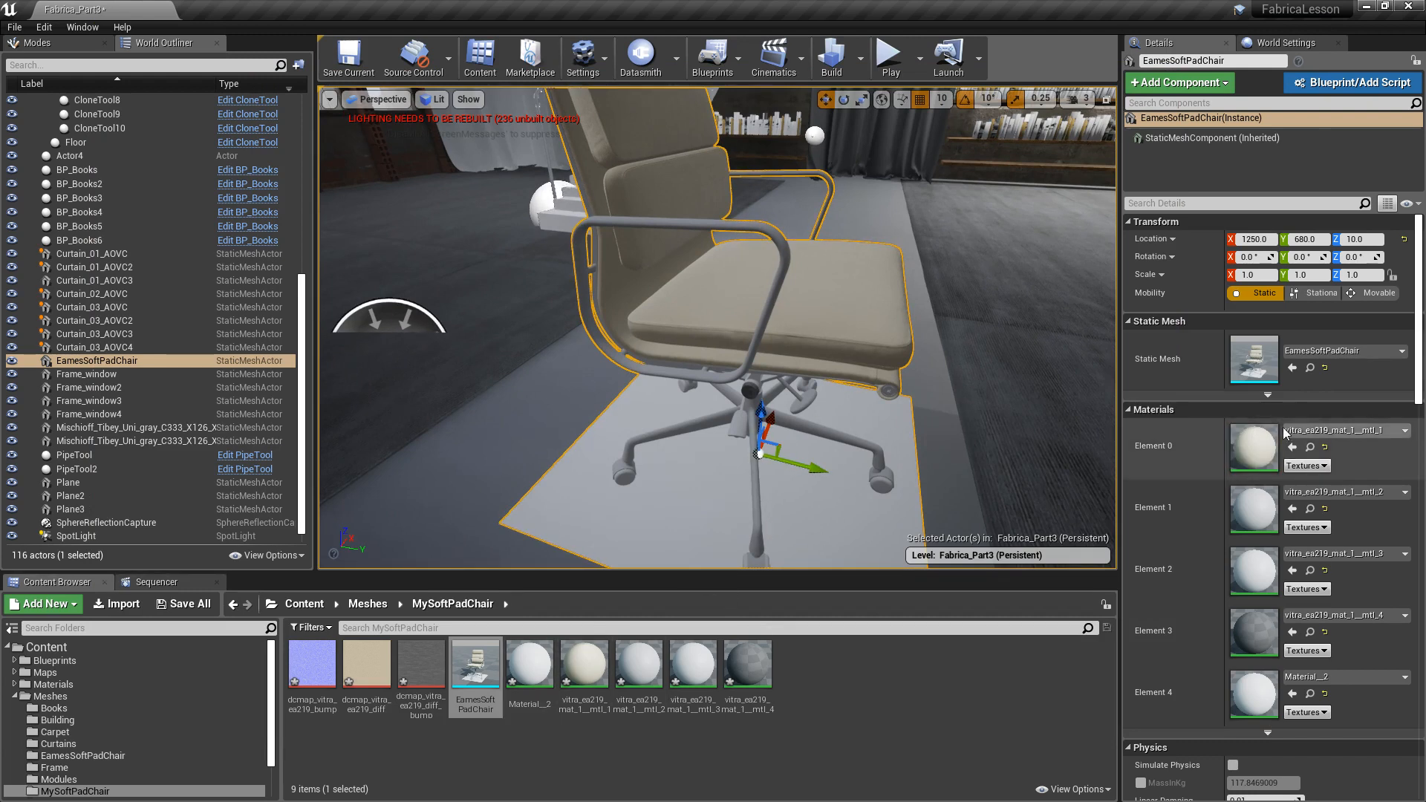
Open the chair's Element 0 material vitra_ea219_mat_1__mtl_1 and line up its diffuse and normal Texture Sample nodes beside the material node.
{"action": "double_click", "coordinate": [1260, 451]}
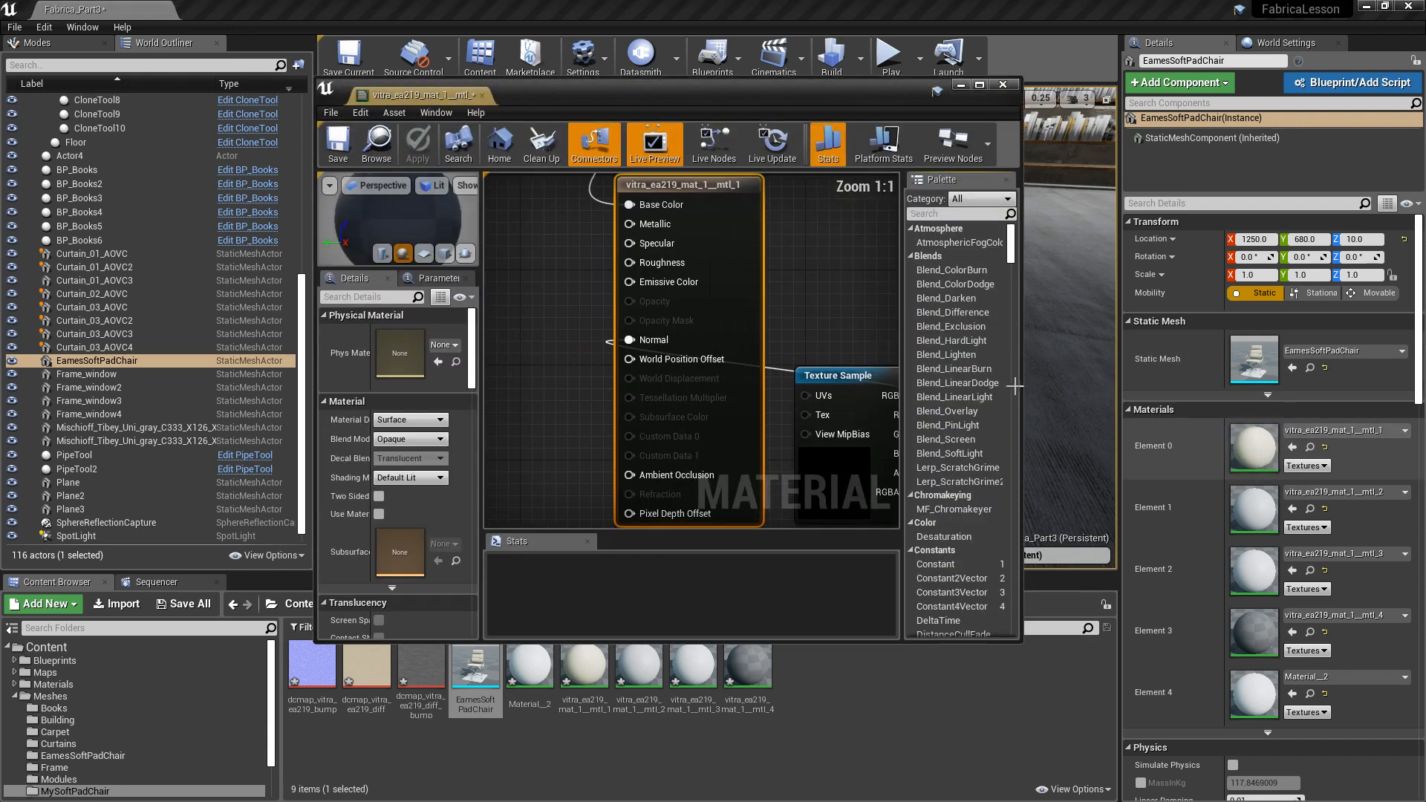
{"action": "left_click", "coordinate": [831, 113]}
{"action": "double_click", "coordinate": [827, 94]}
{"action": "right_click_drag", "start_coordinate": [799, 140], "coordinate": [1028, 363]}
{"action": "scroll", "coordinate": [1027, 363], "scroll_direction": "down", "scroll_amount": 2}
{"action": "left_click_drag", "start_coordinate": [943, 126], "coordinate": [569, 188]}
{"action": "left_click_drag", "start_coordinate": [958, 450], "coordinate": [555, 424]}
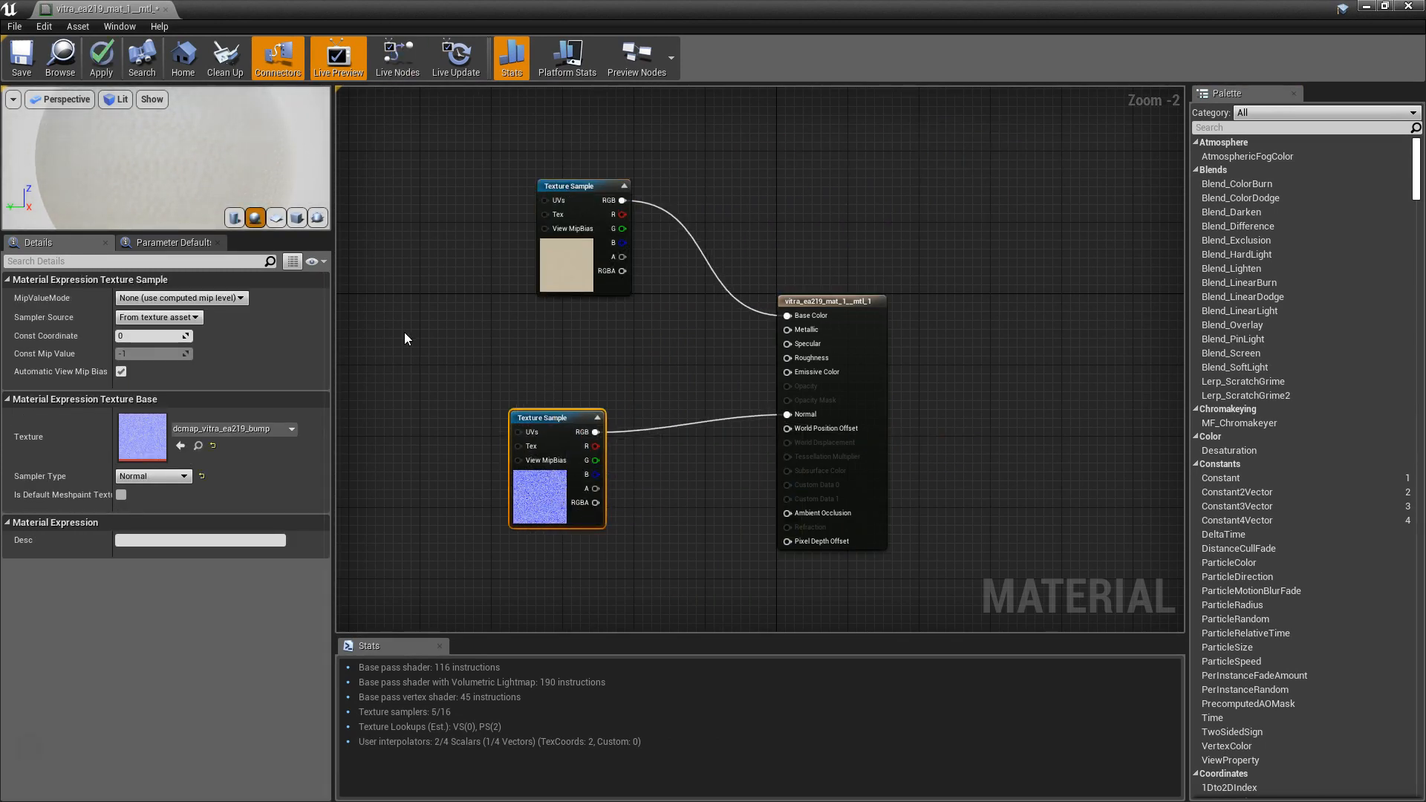
{"action": "left_click_drag", "start_coordinate": [363, 17], "coordinate": [853, 136]}
{"action": "double_click", "coordinate": [853, 137]}
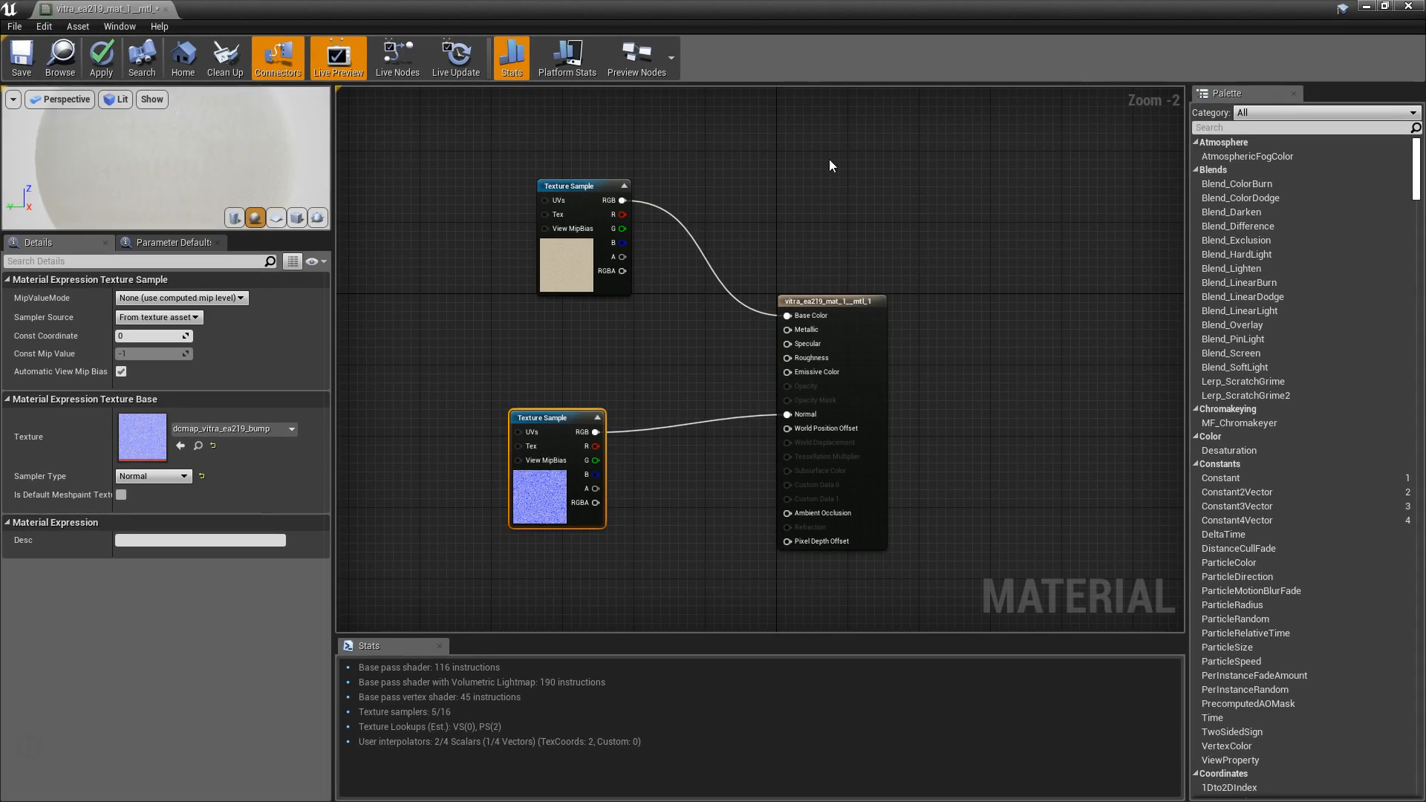
{"action": "left_click_drag", "start_coordinate": [563, 418], "coordinate": [590, 453]}
{"action": "left_click", "coordinate": [625, 389]}
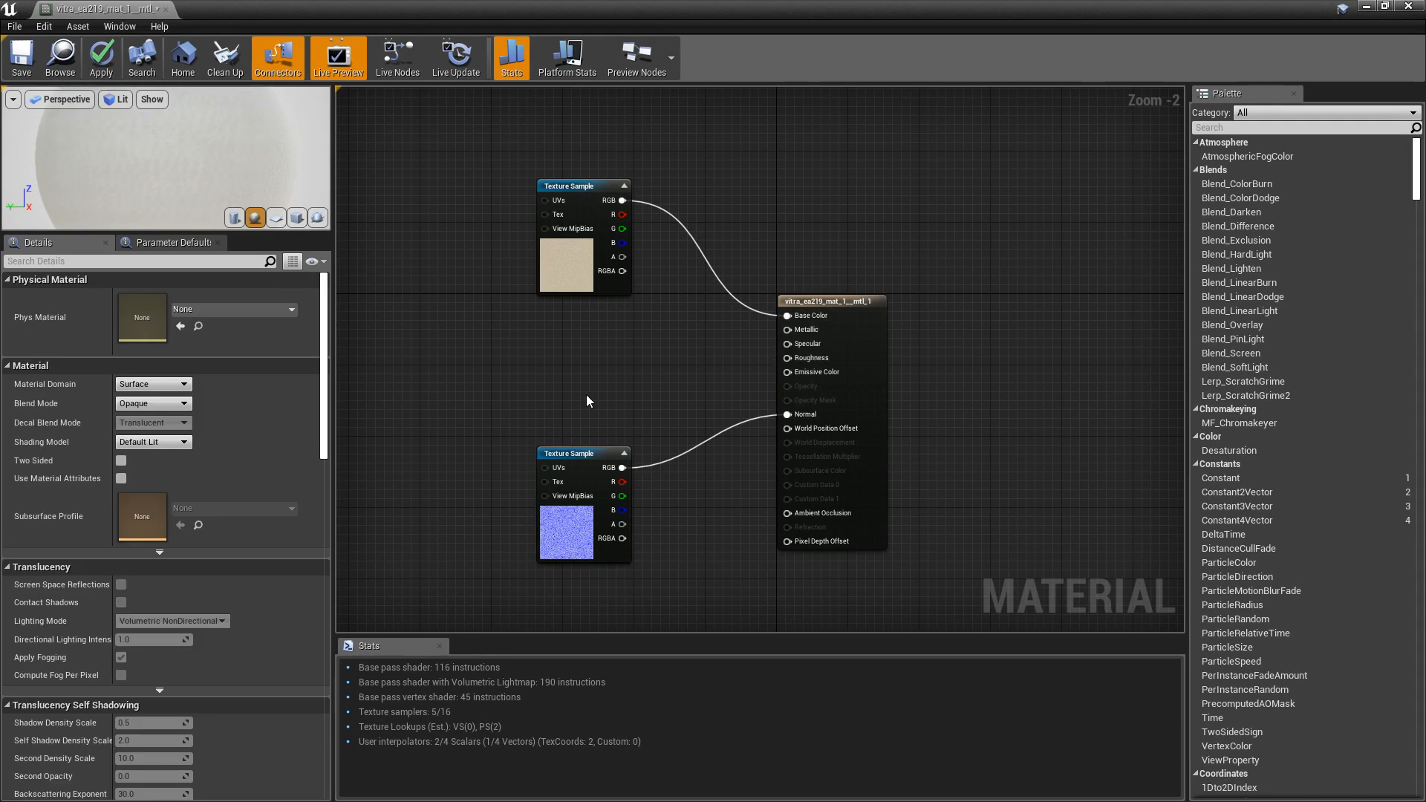
Add a scalar parameter named Roguhness with default value 0.2 and connect it to the material's Roughness input.
{"action": "left_click", "coordinate": [590, 387]}
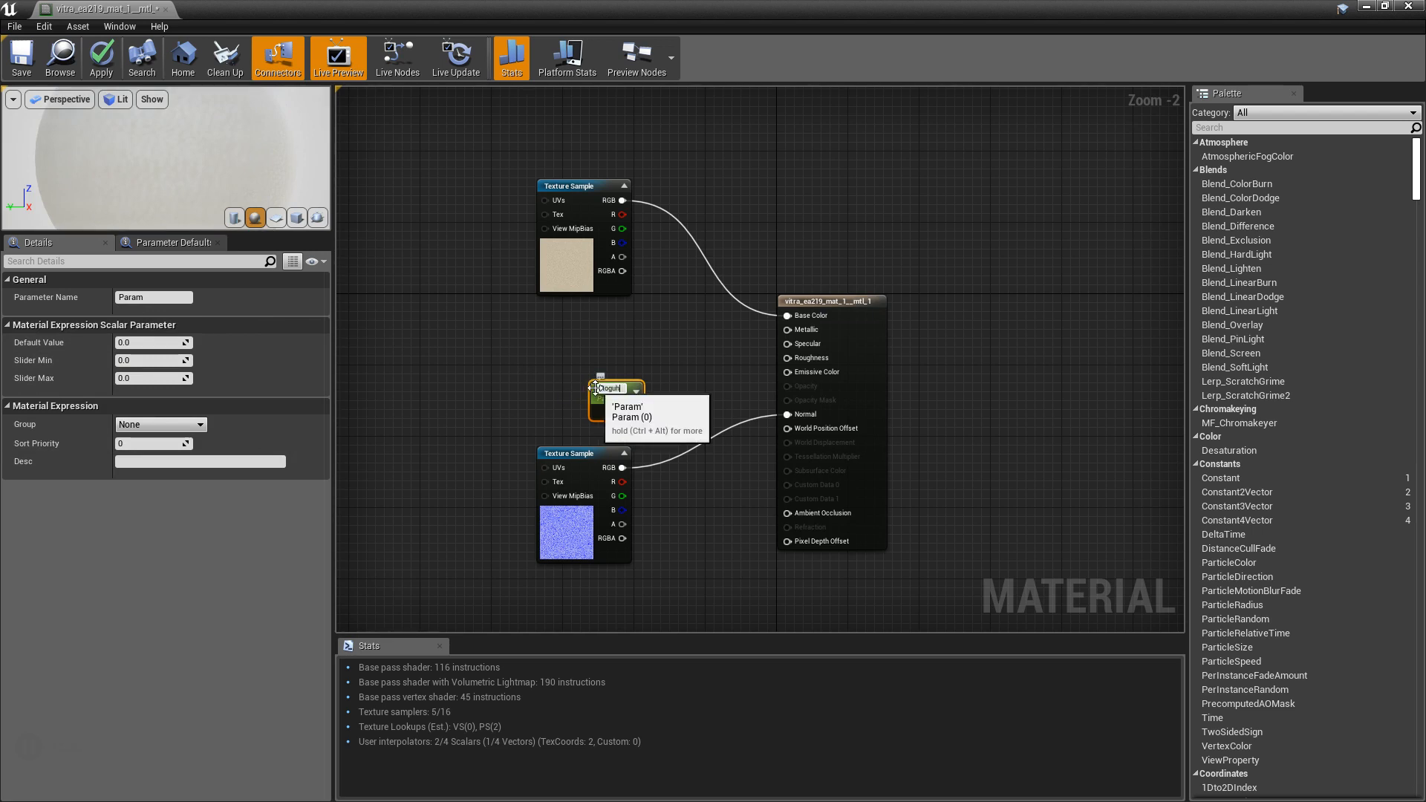
{"action": "type", "text": "Roguhness"}
{"action": "key", "text": "Return"}
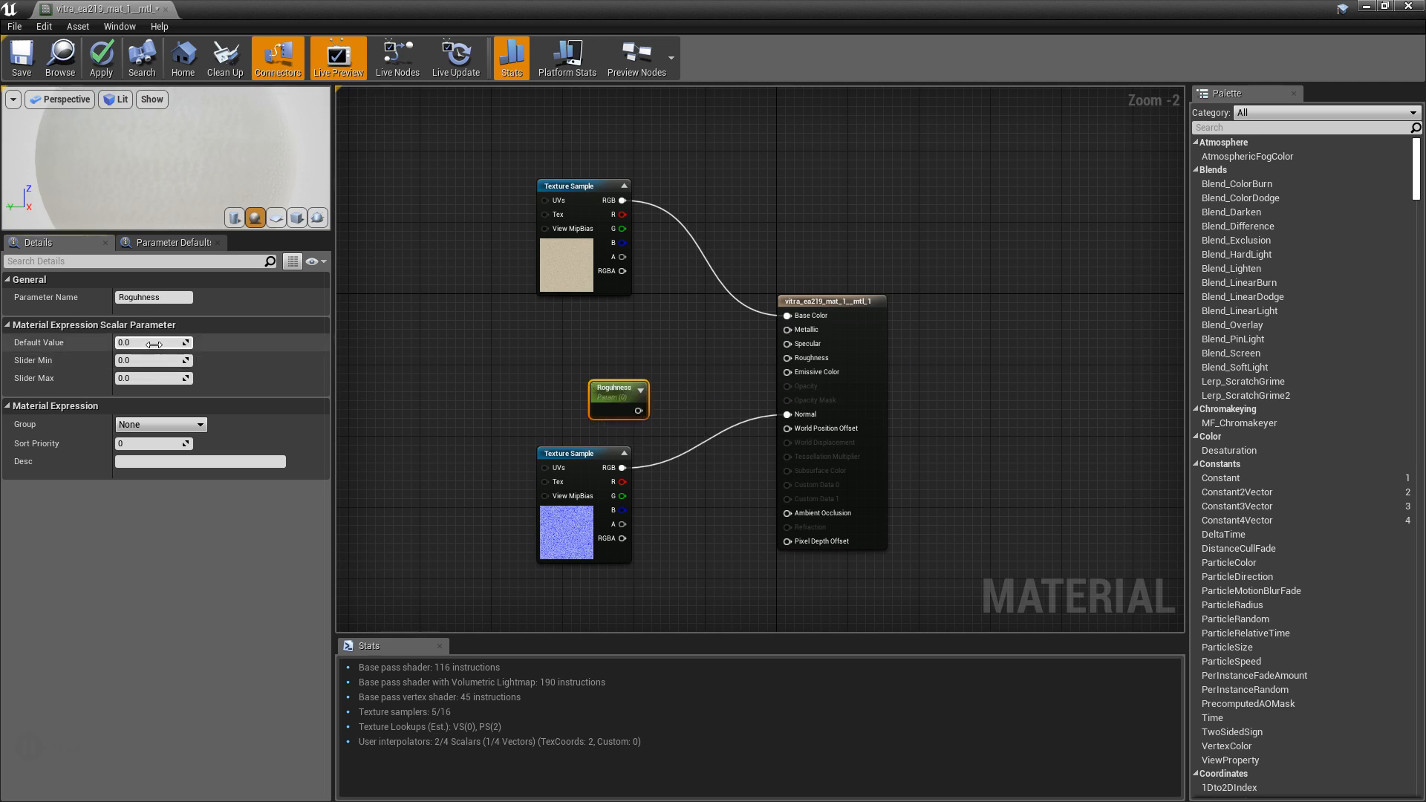
{"action": "type", "text": "0.2"}
{"action": "key", "text": "Return"}
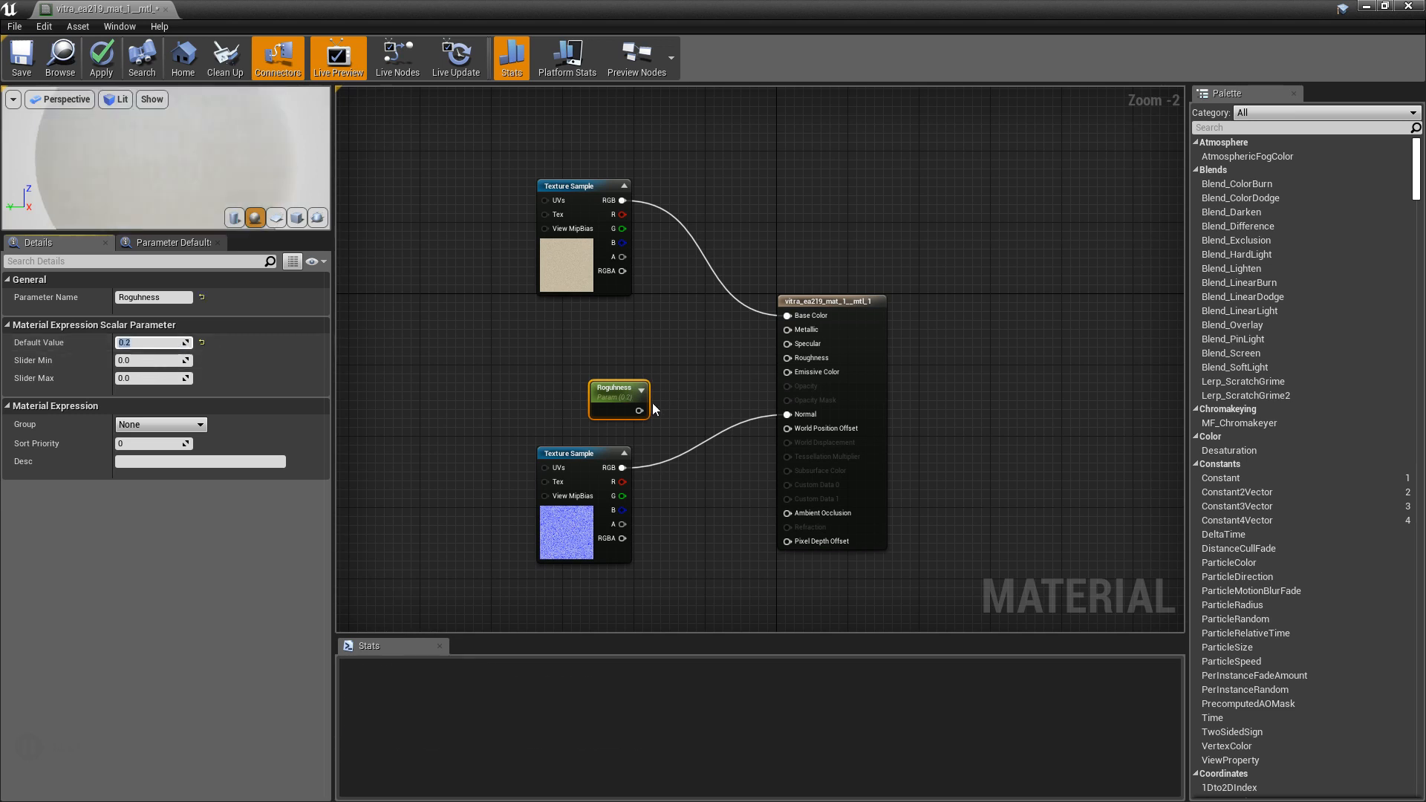
{"action": "left_click_drag", "start_coordinate": [643, 410], "coordinate": [788, 358]}
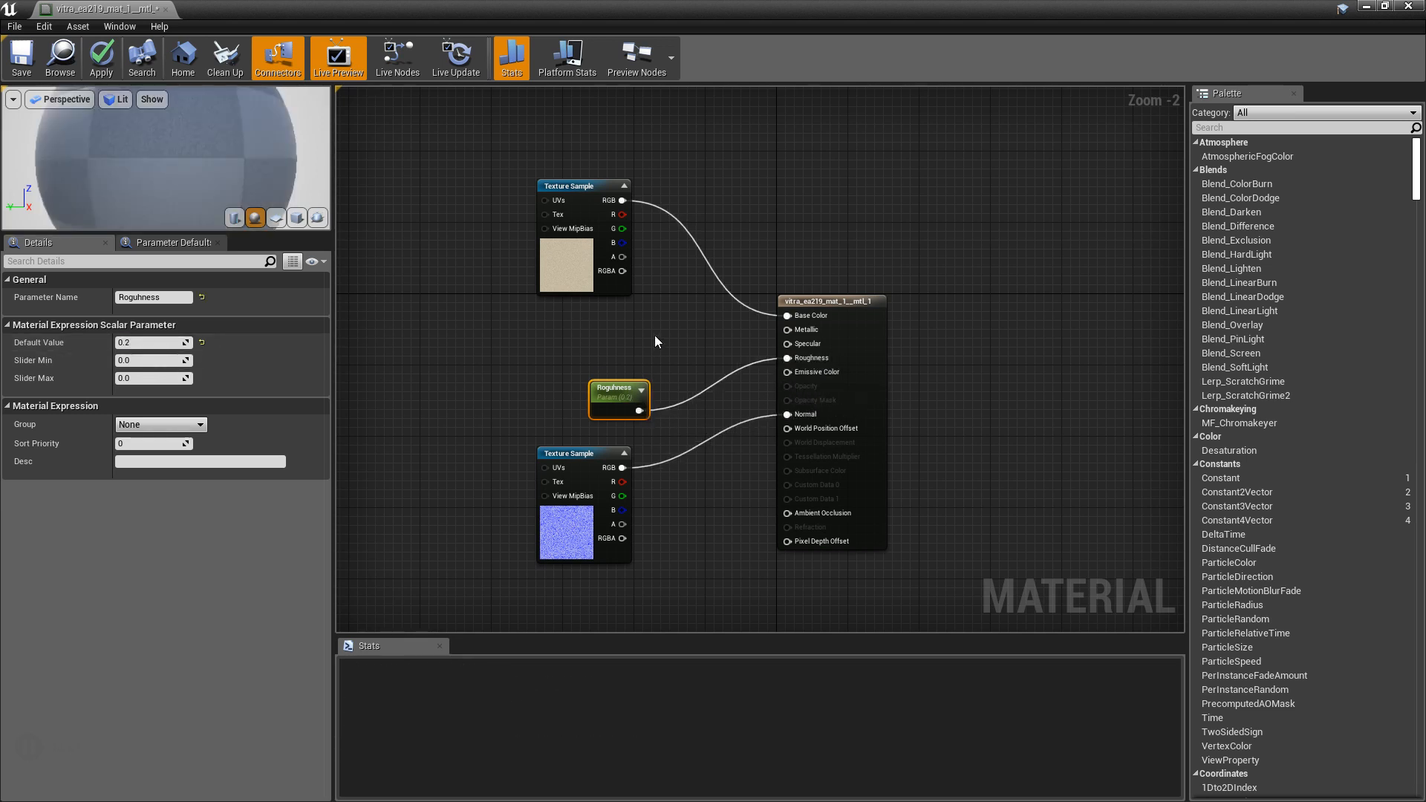
{"action": "left_click", "coordinate": [652, 337]}
Move the diffuse and normal Texture Sample nodes closer to the material node, above and below the roughness parameter.
{"action": "left_click_drag", "start_coordinate": [588, 194], "coordinate": [615, 246]}
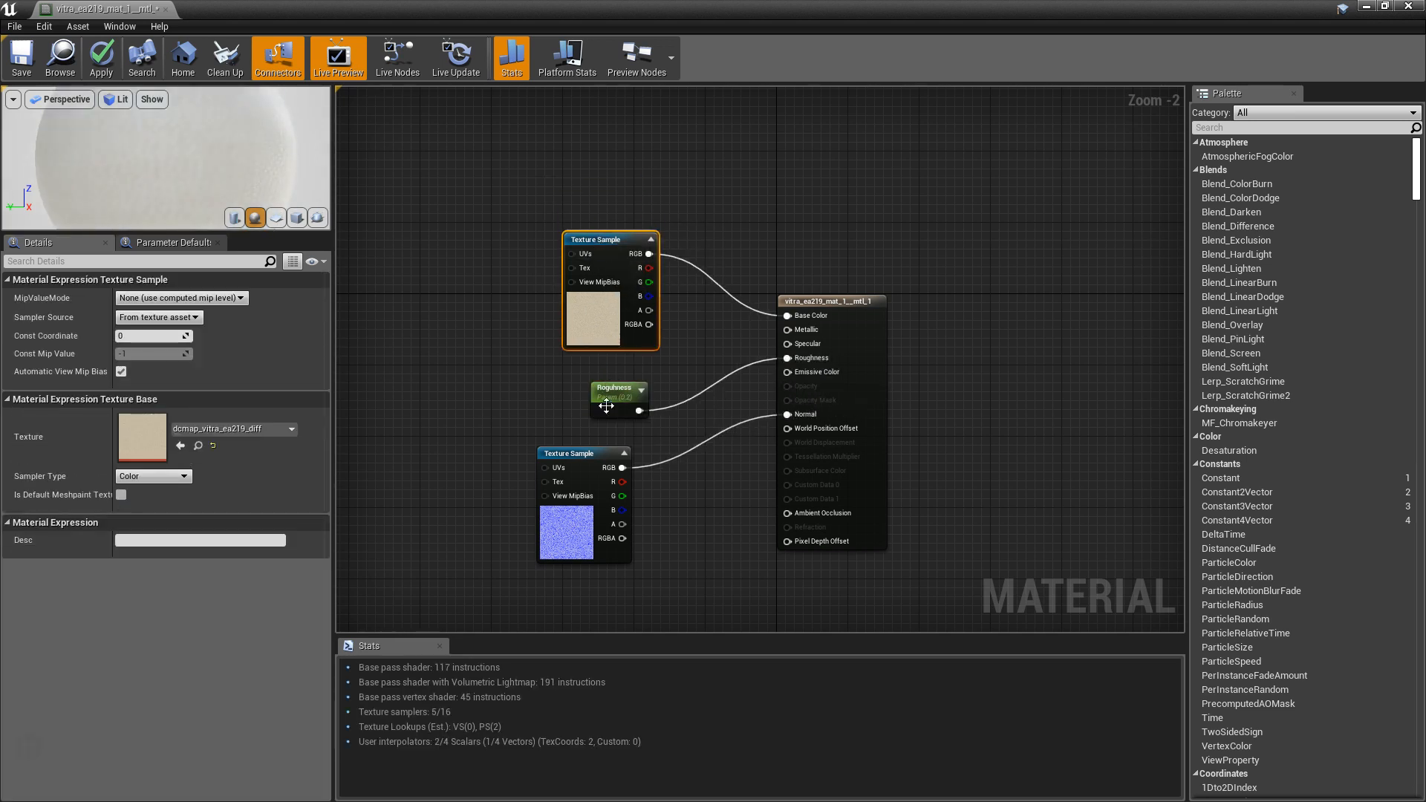
{"action": "left_click_drag", "start_coordinate": [592, 461], "coordinate": [636, 479]}
{"action": "left_click_drag", "start_coordinate": [613, 242], "coordinate": [614, 233]}
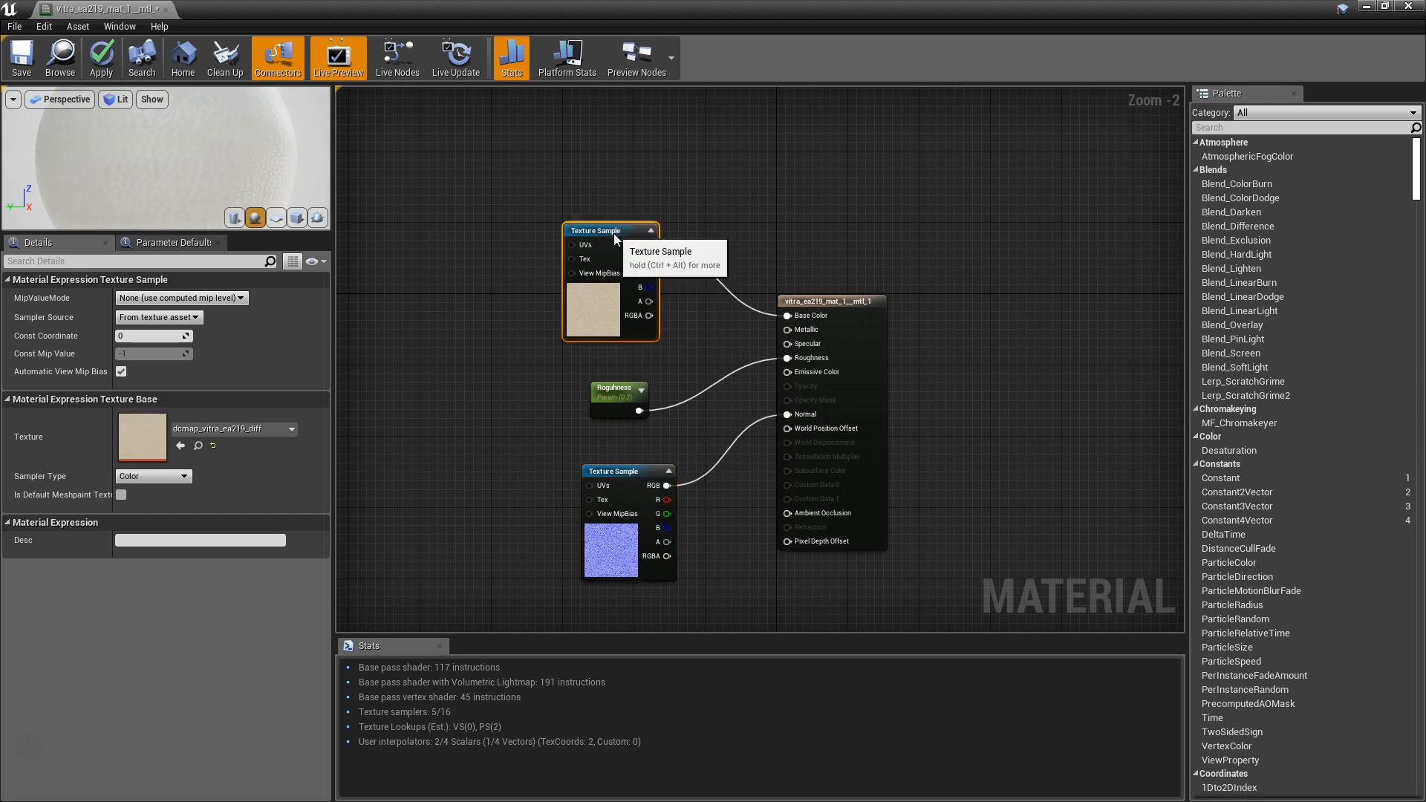
Add a VertexColor node to the graph and move the diffuse Texture Sample up and away from the material node.
{"action": "right_click_drag", "start_coordinate": [522, 325], "coordinate": [713, 286]}
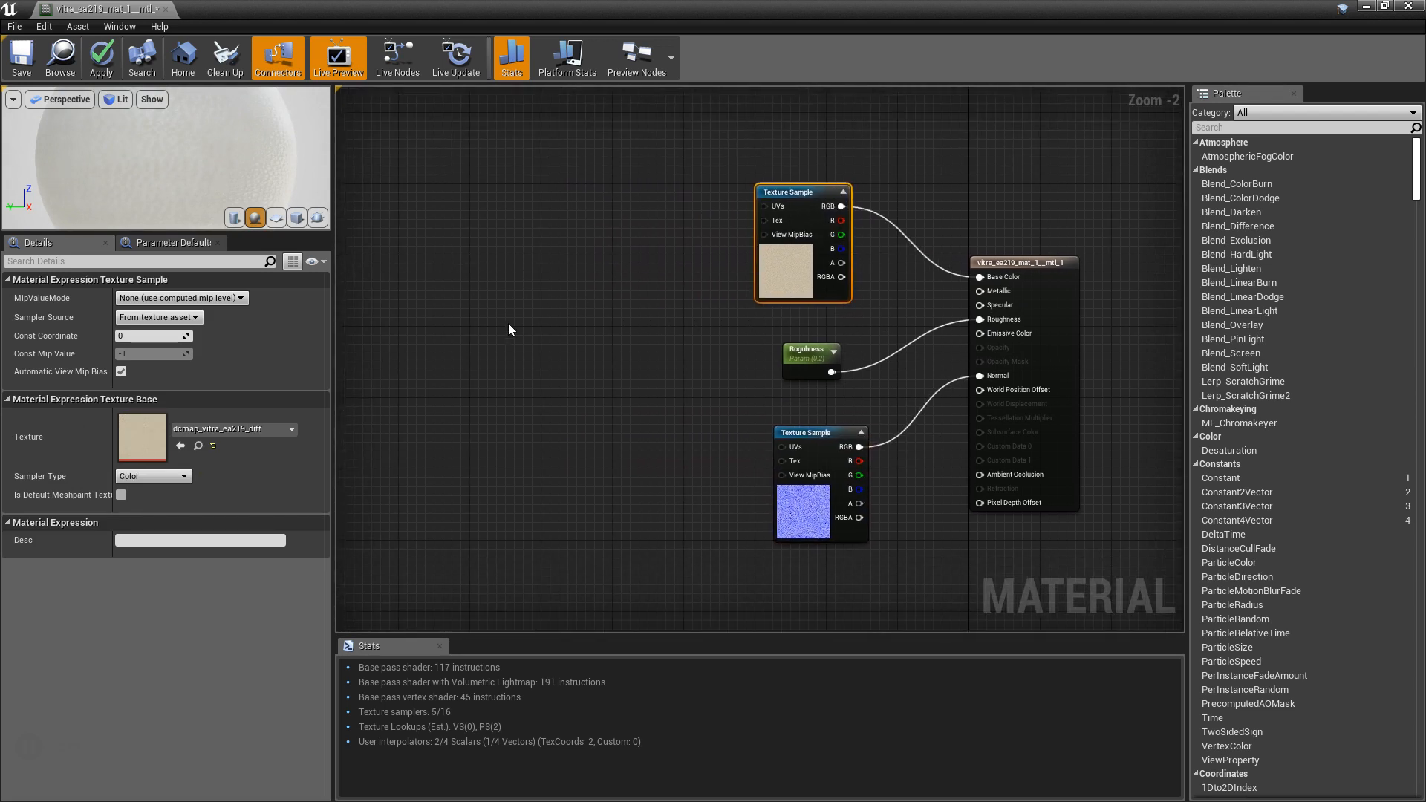
{"action": "right_click", "coordinate": [510, 317]}
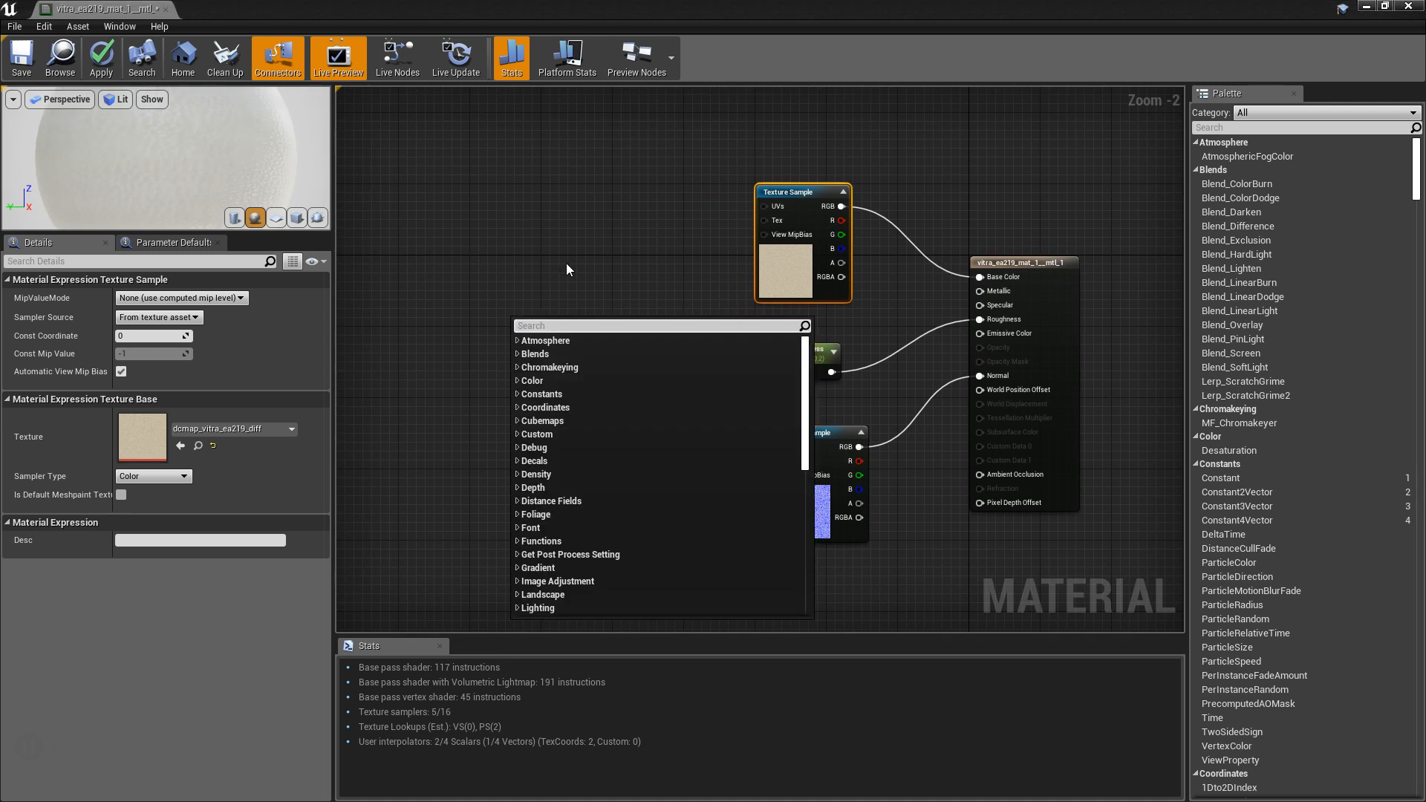
{"action": "type", "text": "ver"}
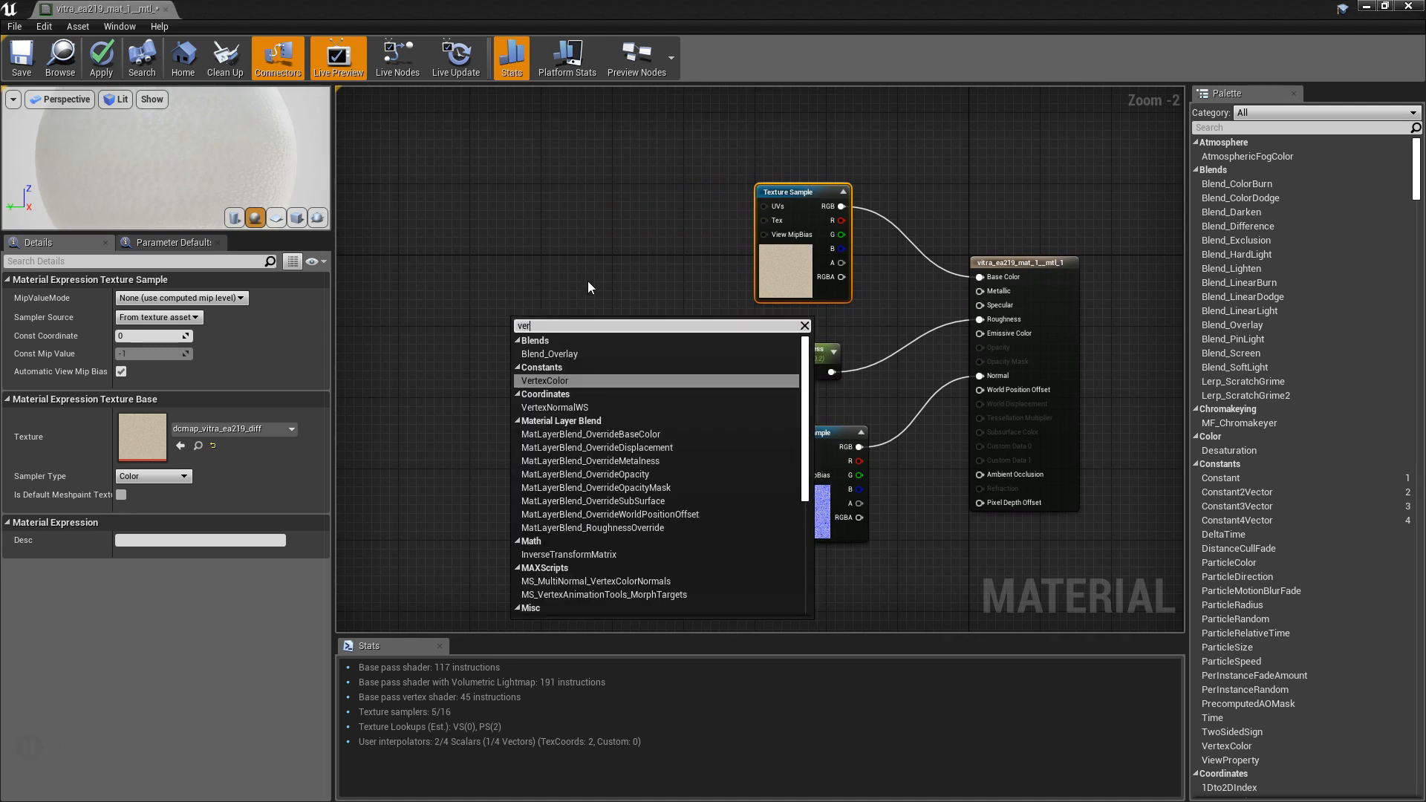
{"action": "left_click", "coordinate": [566, 380]}
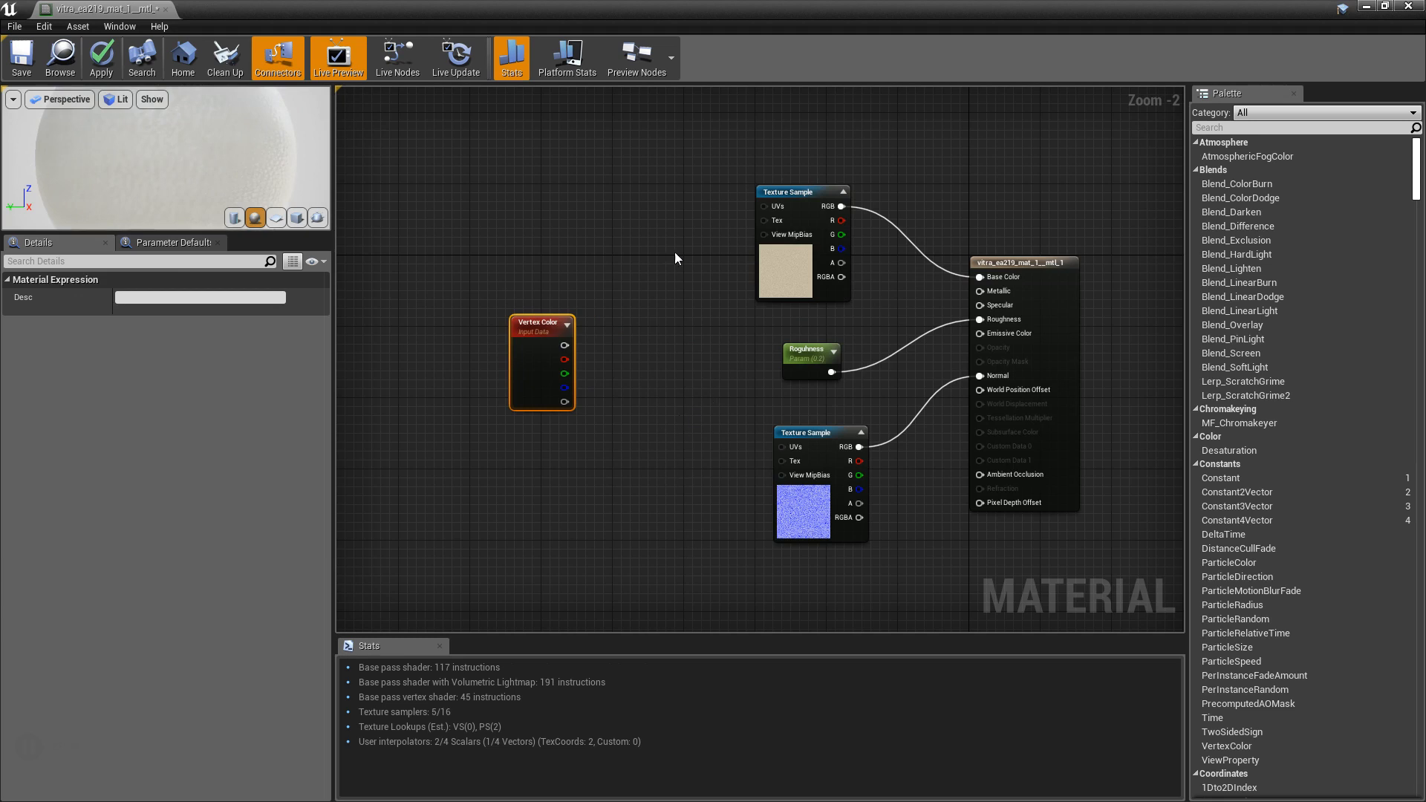
{"action": "left_click_drag", "start_coordinate": [787, 193], "coordinate": [390, 108]}
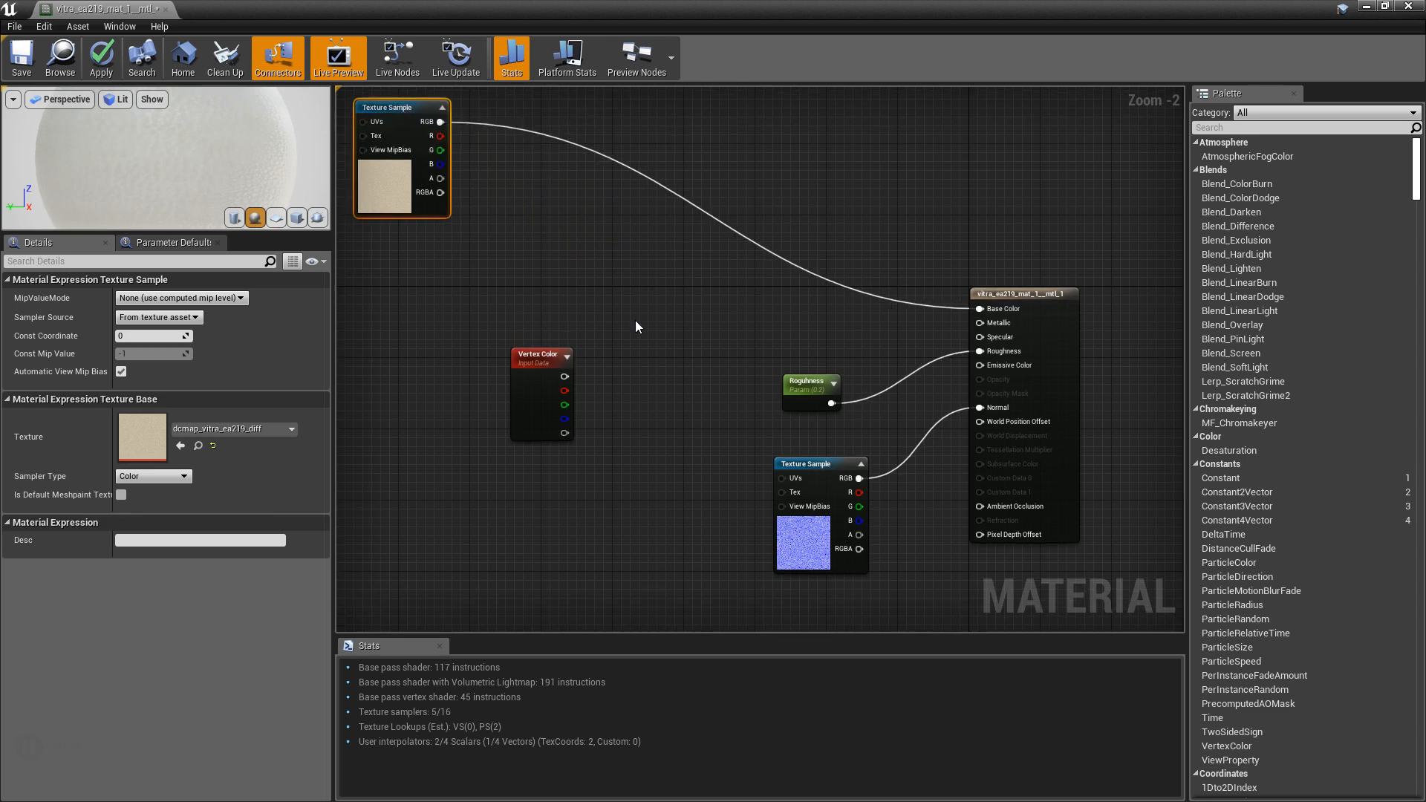
{"action": "left_click", "coordinate": [636, 327]}
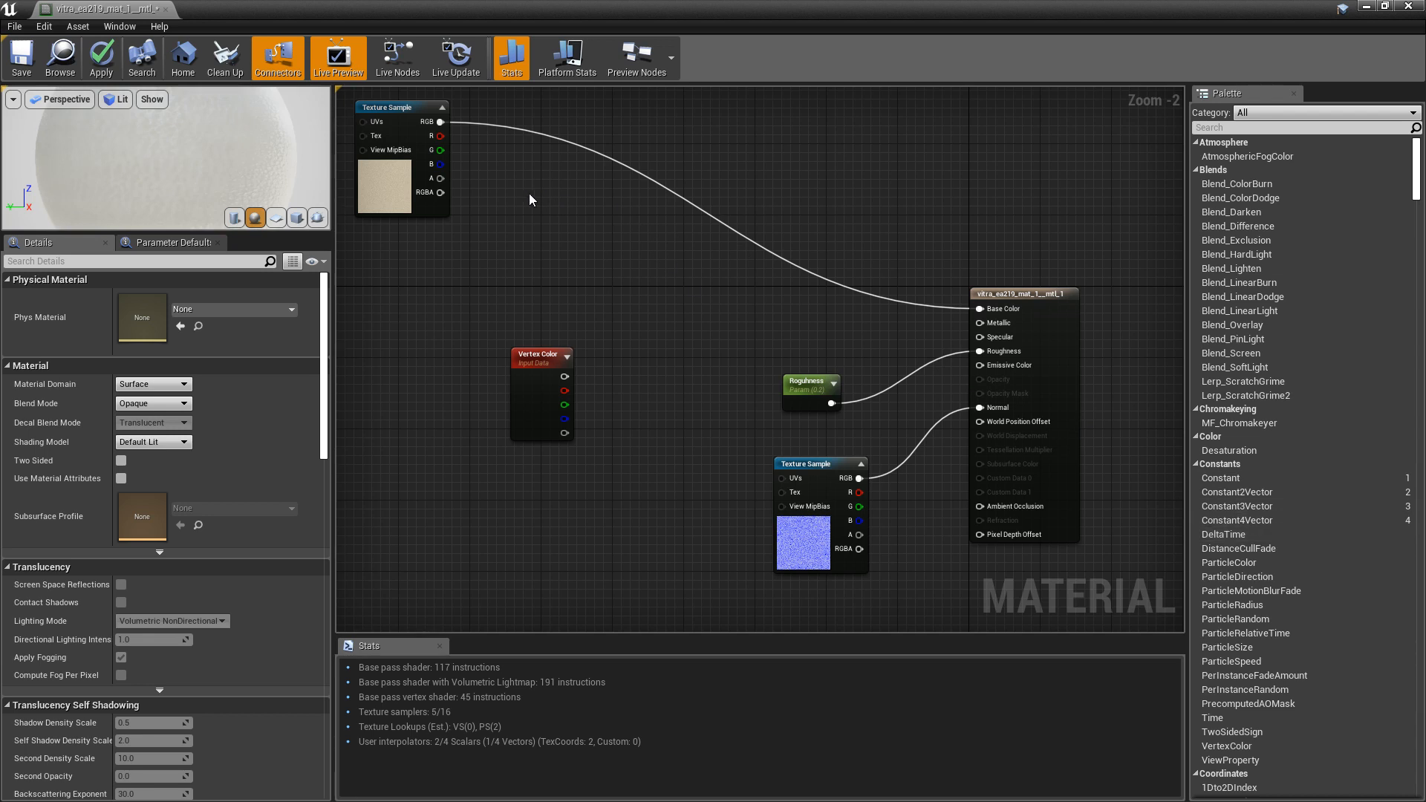
Add a Constant3Vector node next to the diffuse Texture Sample and set its color to pure red (1, 0, 0).
{"action": "key", "text": "3"}
{"action": "left_click", "coordinate": [512, 159]}
{"action": "left_click_drag", "start_coordinate": [550, 170], "coordinate": [571, 163]}
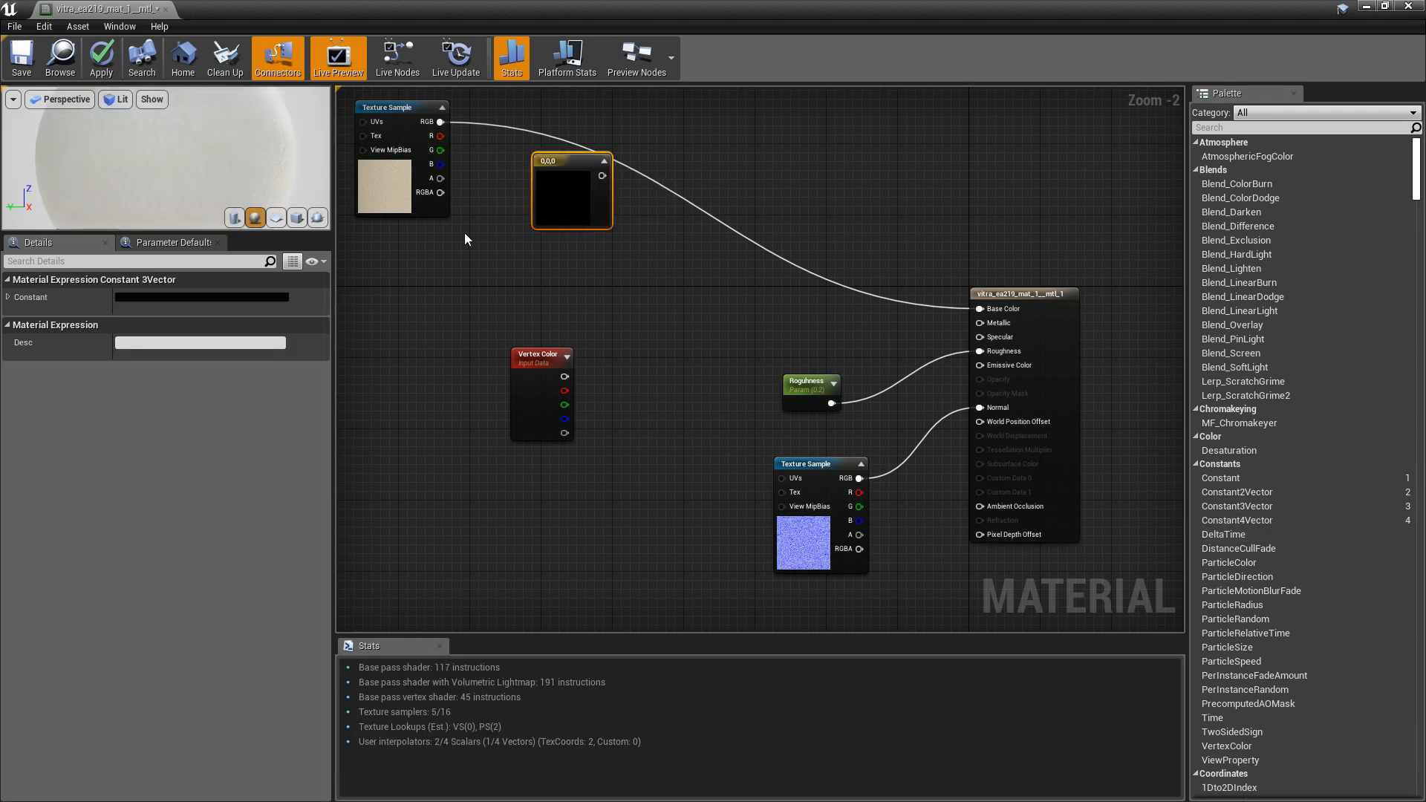
{"action": "left_click", "coordinate": [248, 297]}
{"action": "left_click_drag", "start_coordinate": [465, 403], "coordinate": [466, 360]}
{"action": "left_click_drag", "start_coordinate": [459, 553], "coordinate": [520, 553]}
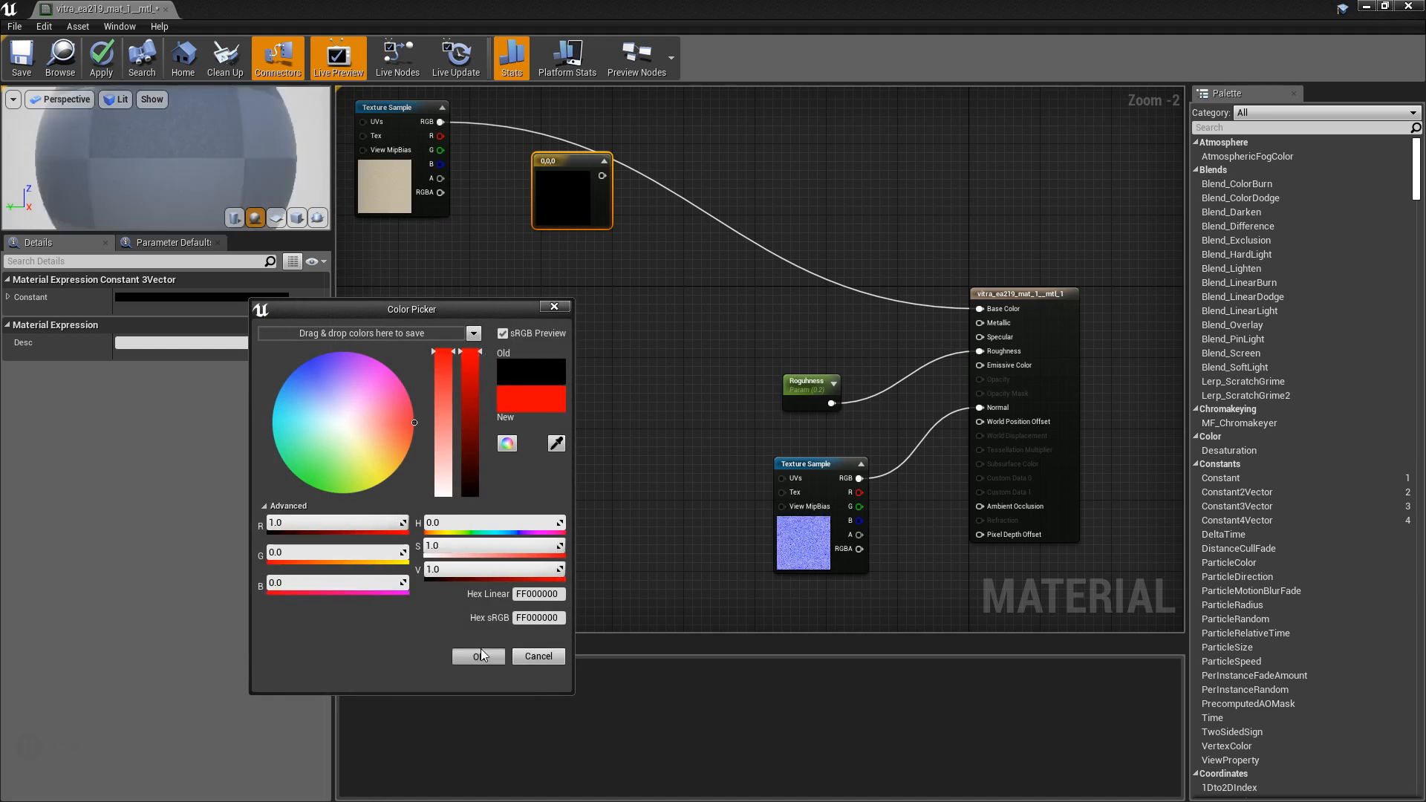
{"action": "left_click", "coordinate": [478, 655]}
Add a second Constant3Vector node below the red one and set its color to blue (0, 0.0615, 1).
{"action": "key", "text": "3"}
{"action": "left_click", "coordinate": [554, 287]}
{"action": "left_click_drag", "start_coordinate": [586, 298], "coordinate": [564, 253]}
{"action": "left_click", "coordinate": [260, 298]}
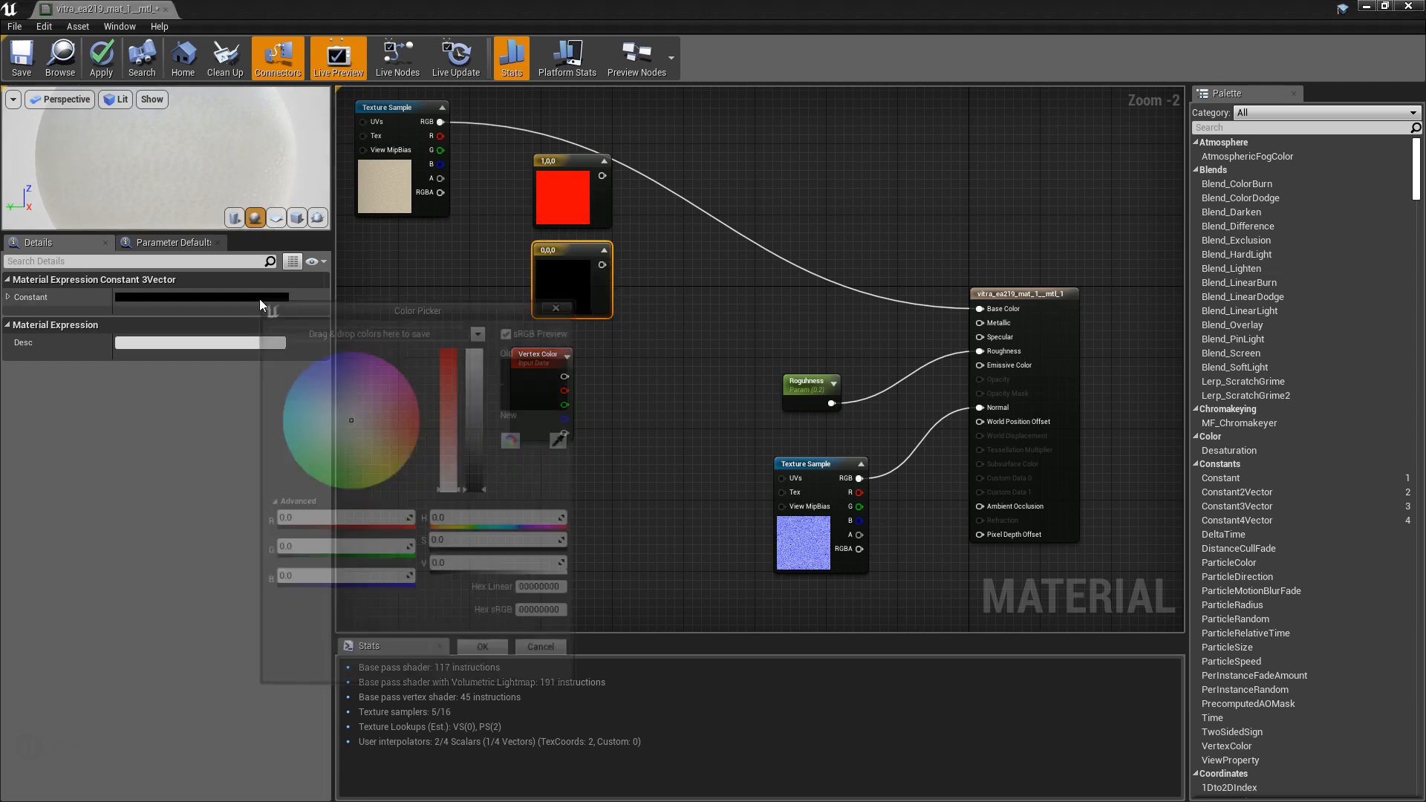
{"action": "left_click_drag", "start_coordinate": [478, 368], "coordinate": [480, 349]}
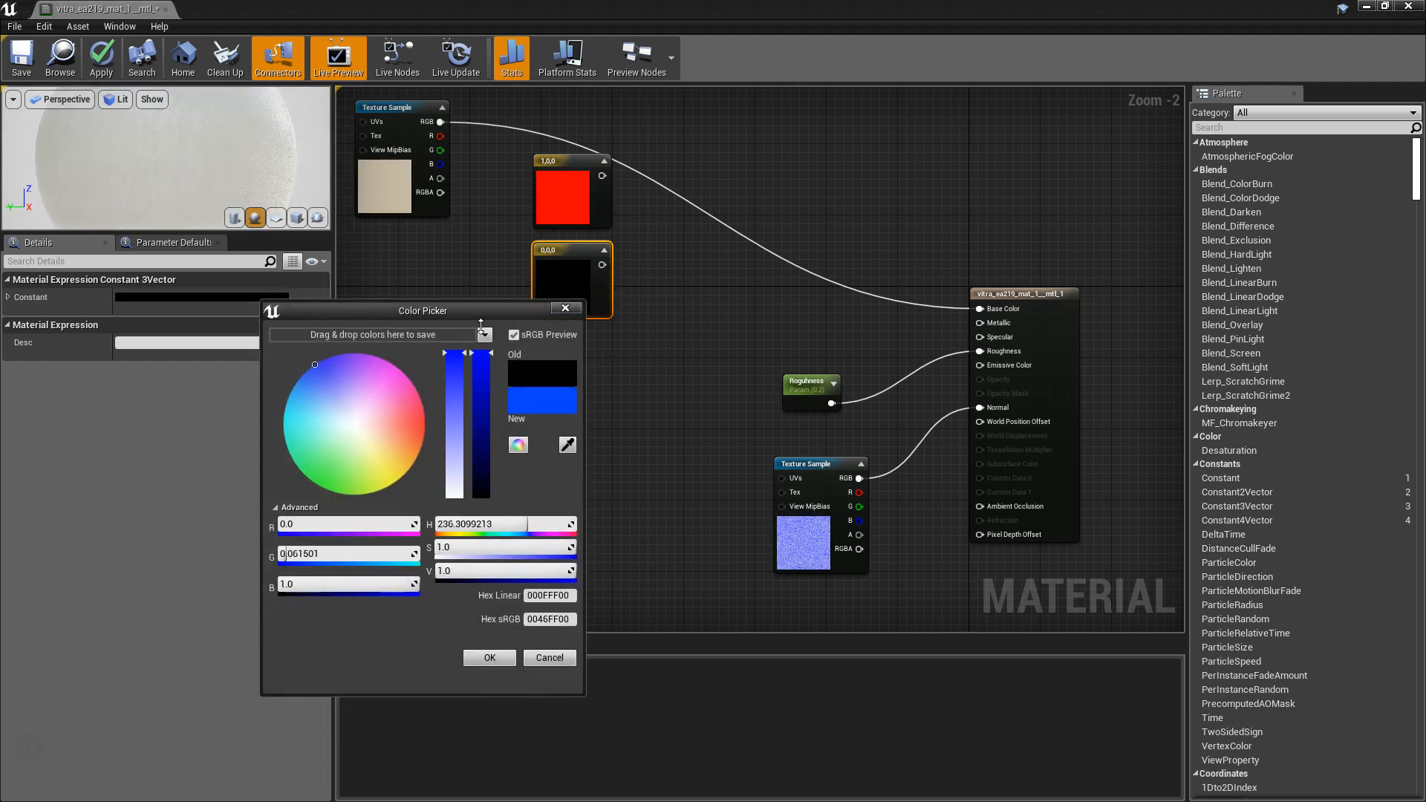
{"action": "left_click", "coordinate": [490, 658]}
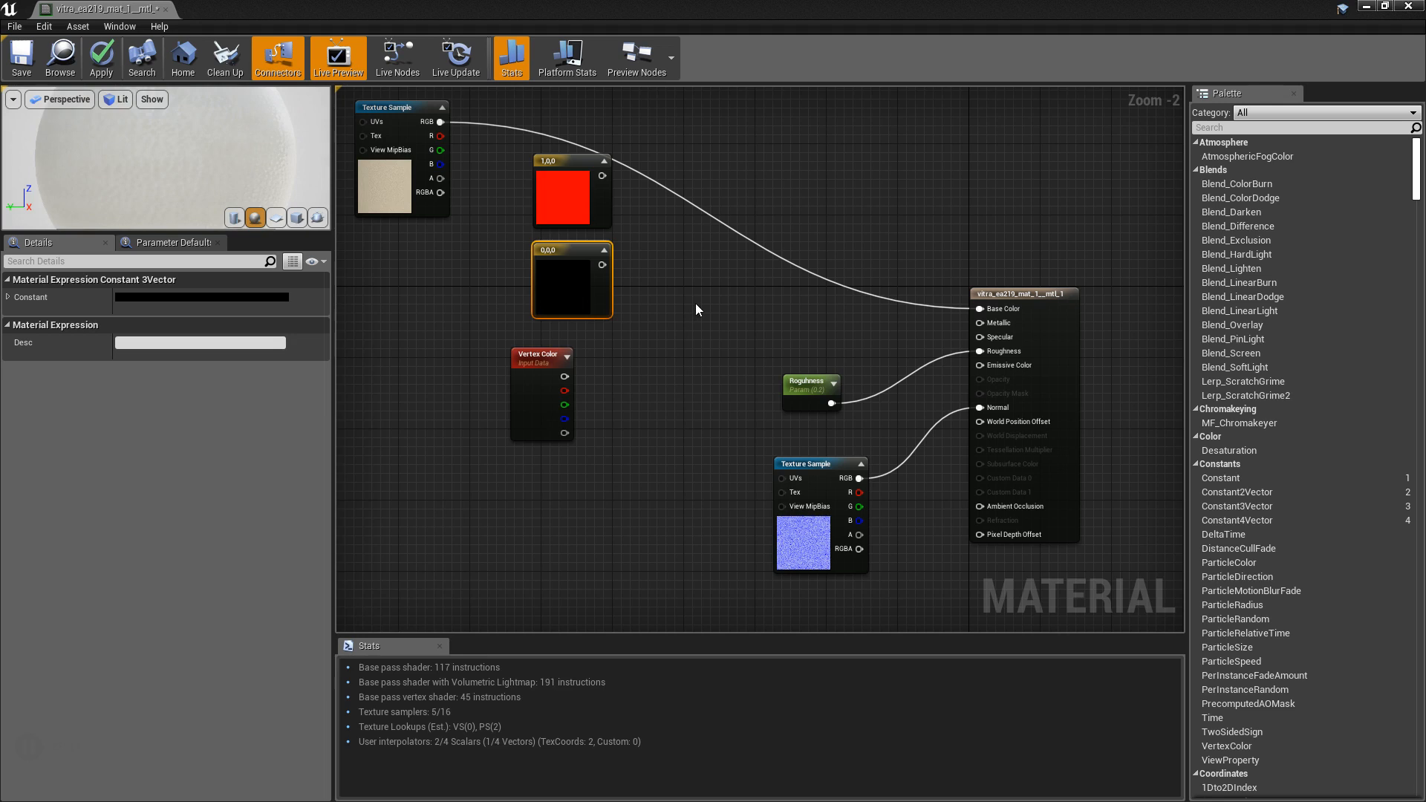
{"action": "left_click", "coordinate": [706, 282]}
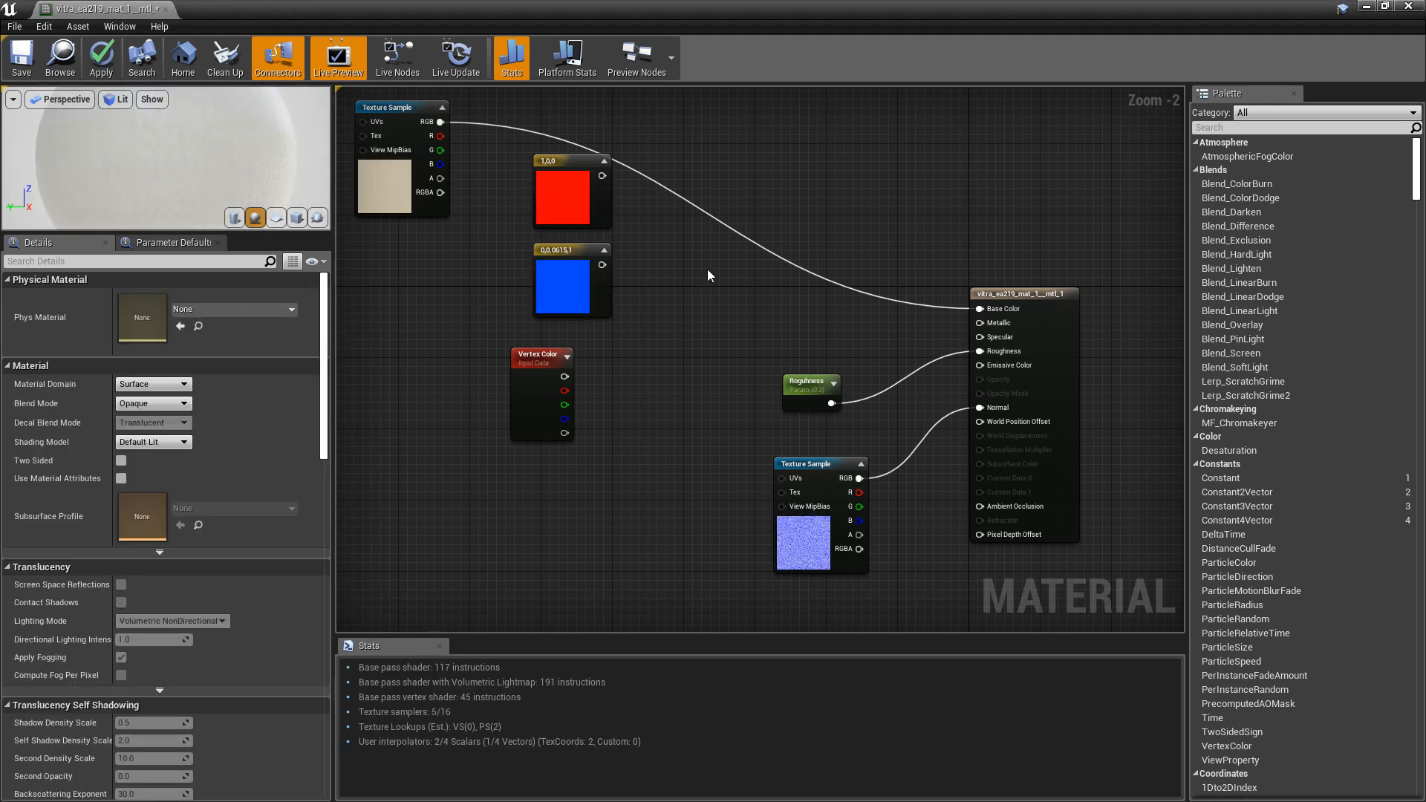
Add a Lerp node beside the red and blue constants and break the diffuse Texture Sample's link to Base Color.
{"action": "left_click", "coordinate": [710, 264]}
{"action": "left_click_drag", "start_coordinate": [726, 273], "coordinate": [697, 237]}
{"action": "left_click_drag", "start_coordinate": [980, 308], "coordinate": [880, 296], "text": "ctrl"}
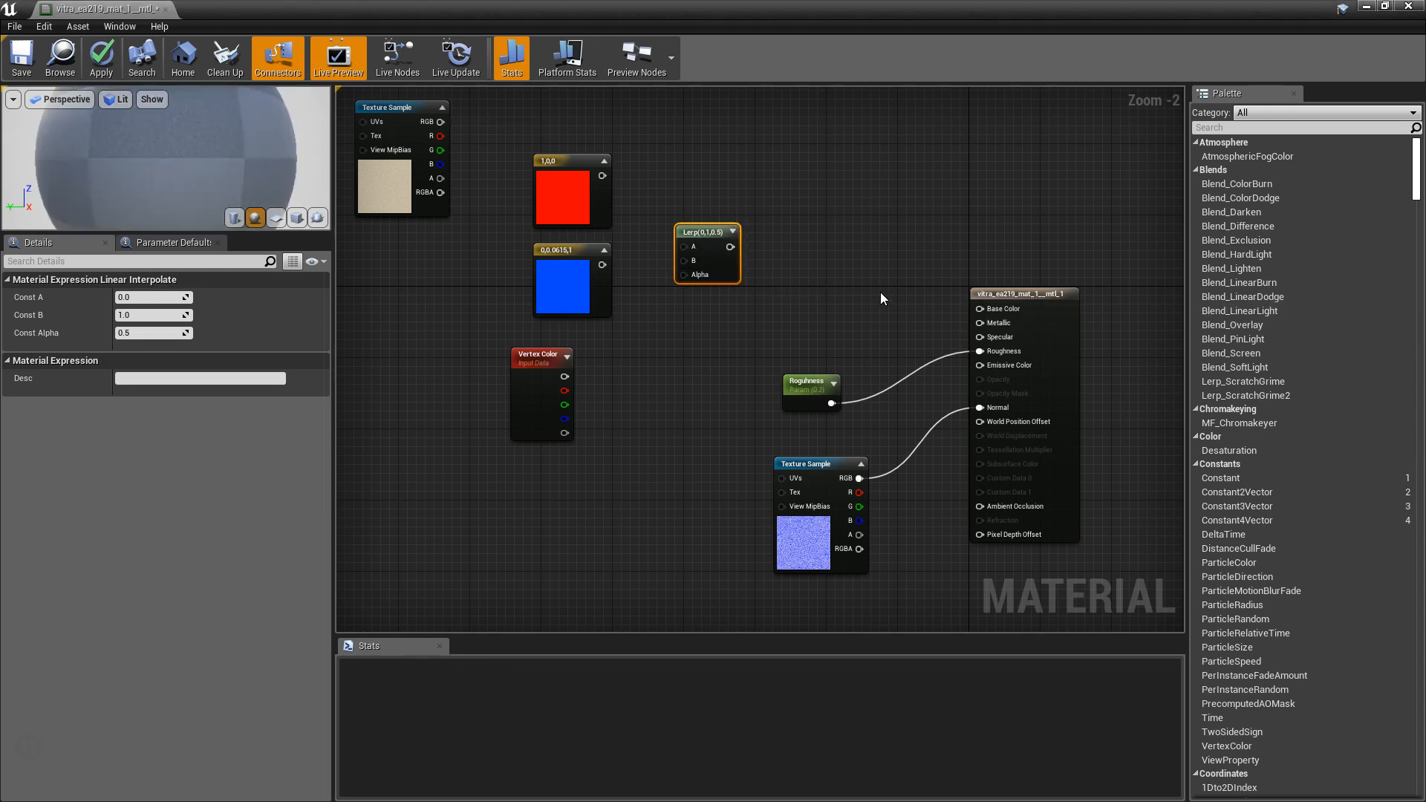
{"action": "left_click", "coordinate": [854, 223]}
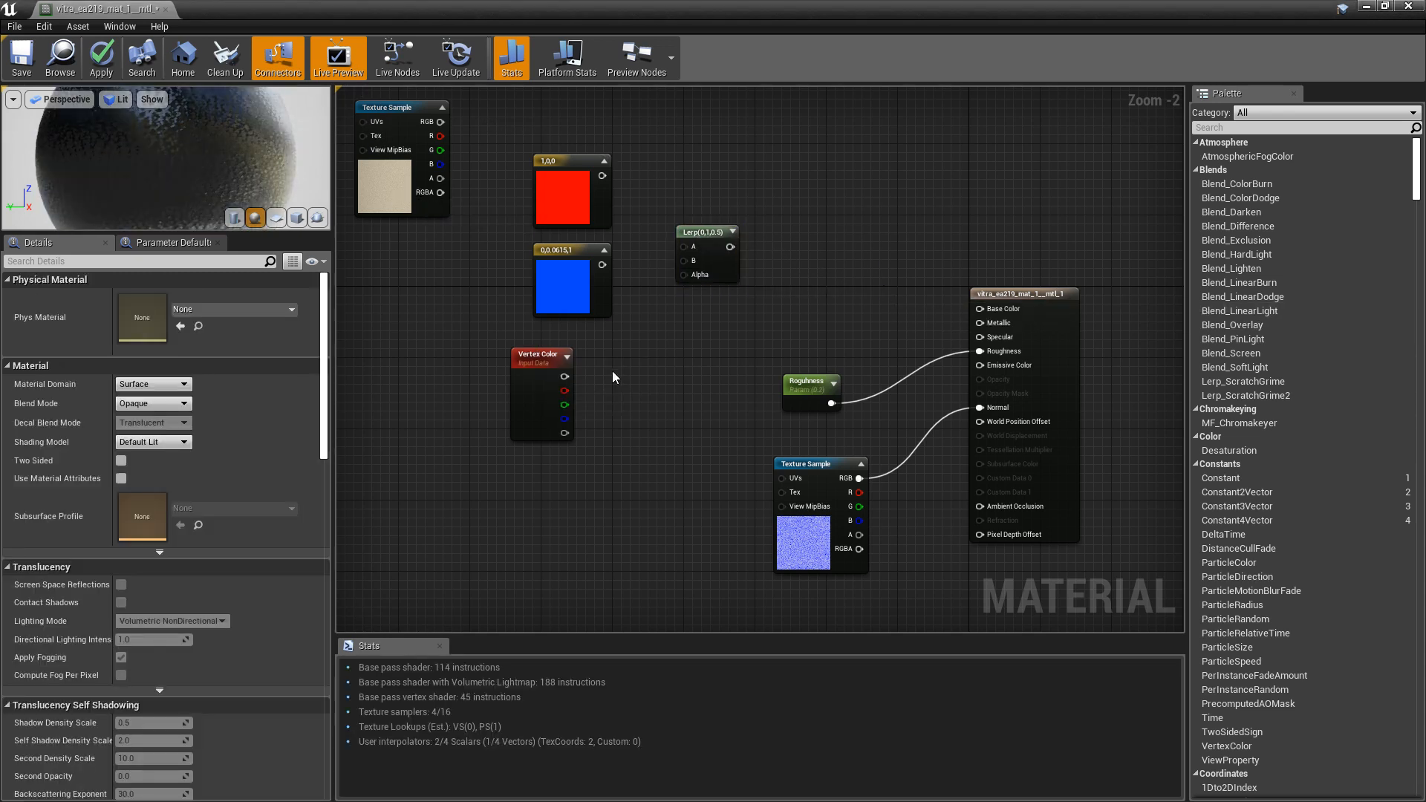
Nudge the Vertex Color node aside and connect the red constant to the Lerp's A input and the blue constant to B.
{"action": "right_click_drag", "start_coordinate": [787, 158], "coordinate": [810, 215]}
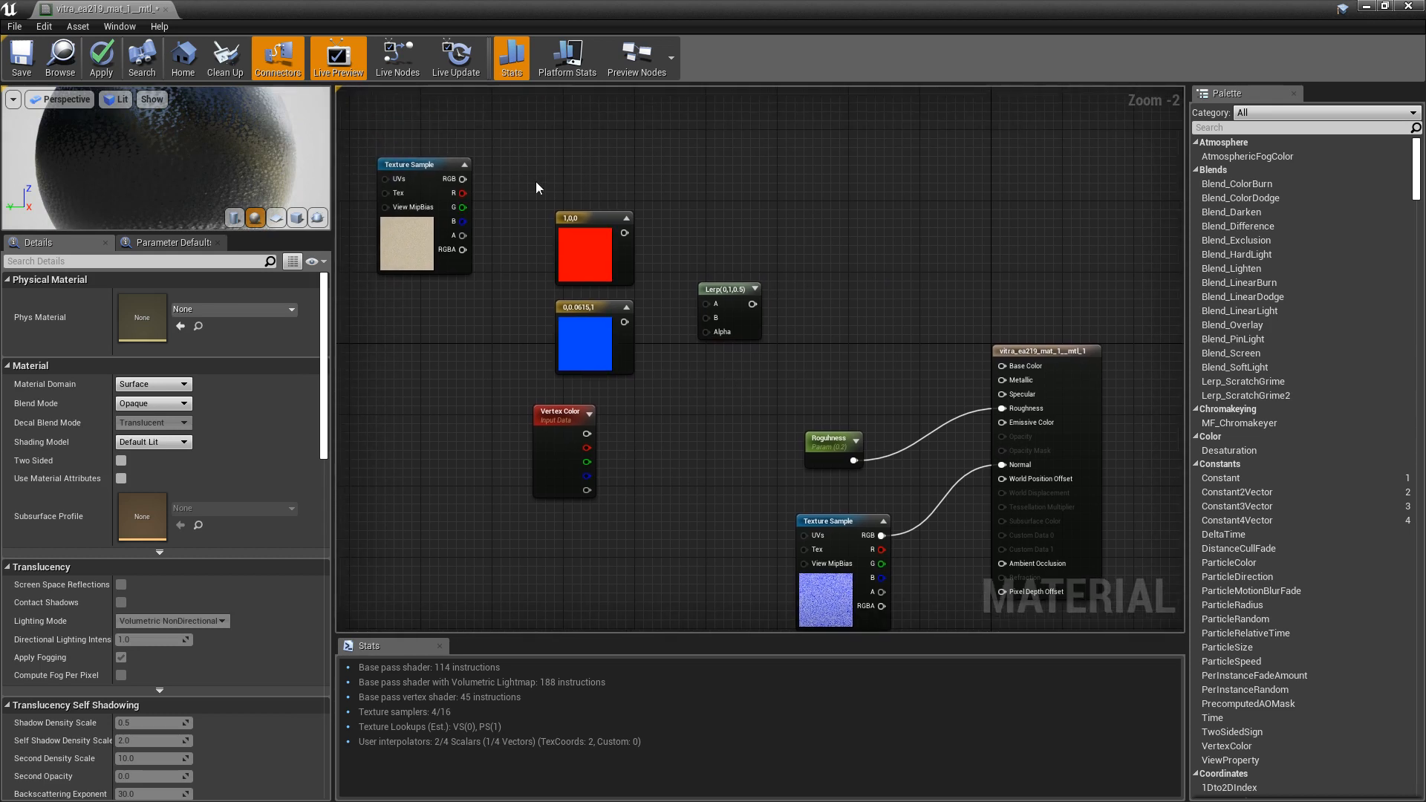
{"action": "left_click_drag", "start_coordinate": [572, 420], "coordinate": [584, 431]}
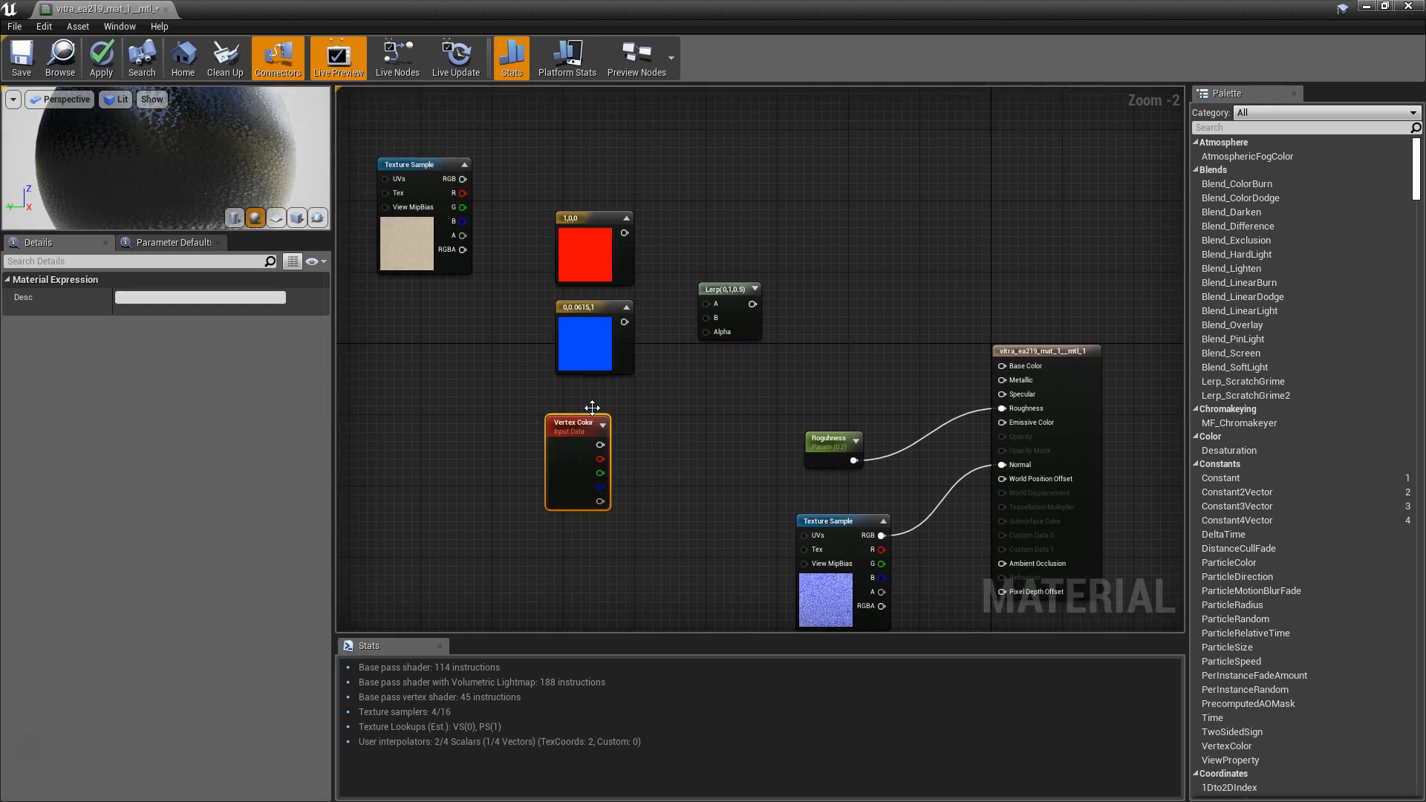
{"action": "left_click_drag", "start_coordinate": [623, 233], "coordinate": [706, 304]}
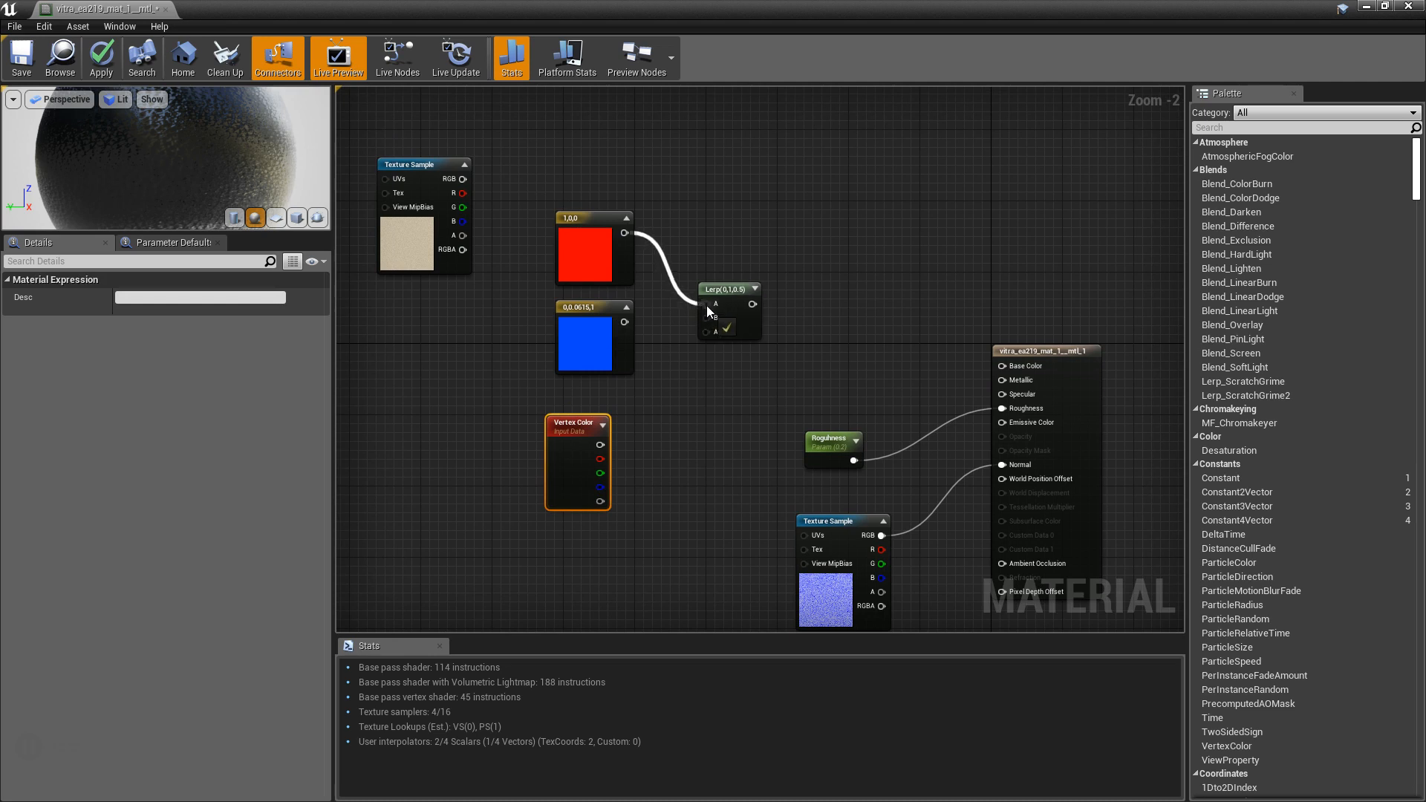
{"action": "right_click", "coordinate": [703, 319]}
{"action": "left_click", "coordinate": [677, 371]}
{"action": "left_click_drag", "start_coordinate": [624, 321], "coordinate": [707, 317]}
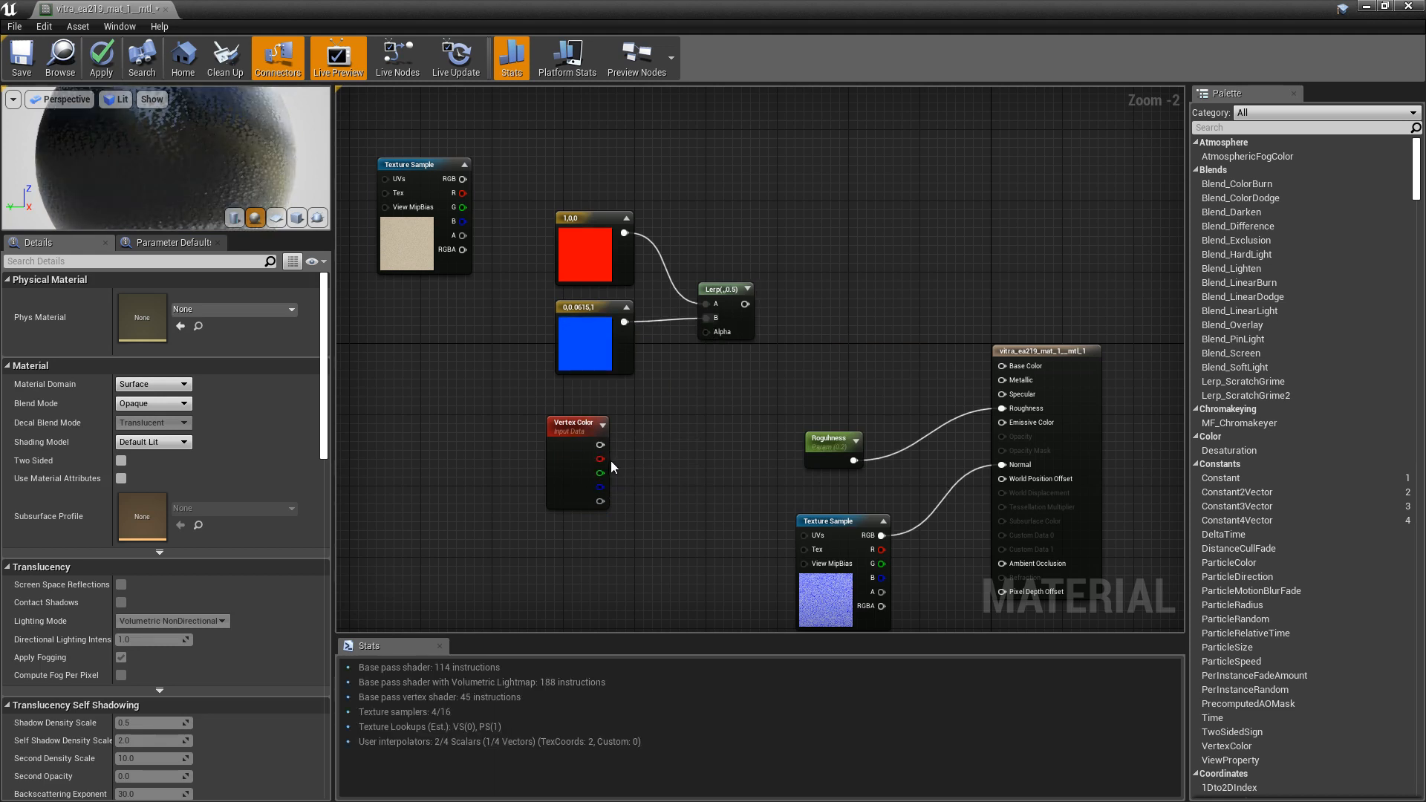
Try the Vertex Color node's combined output on the Lerp's Alpha, apply the material, and wire the red channel to Alpha instead.
{"action": "left_click_drag", "start_coordinate": [600, 459], "coordinate": [706, 328]}
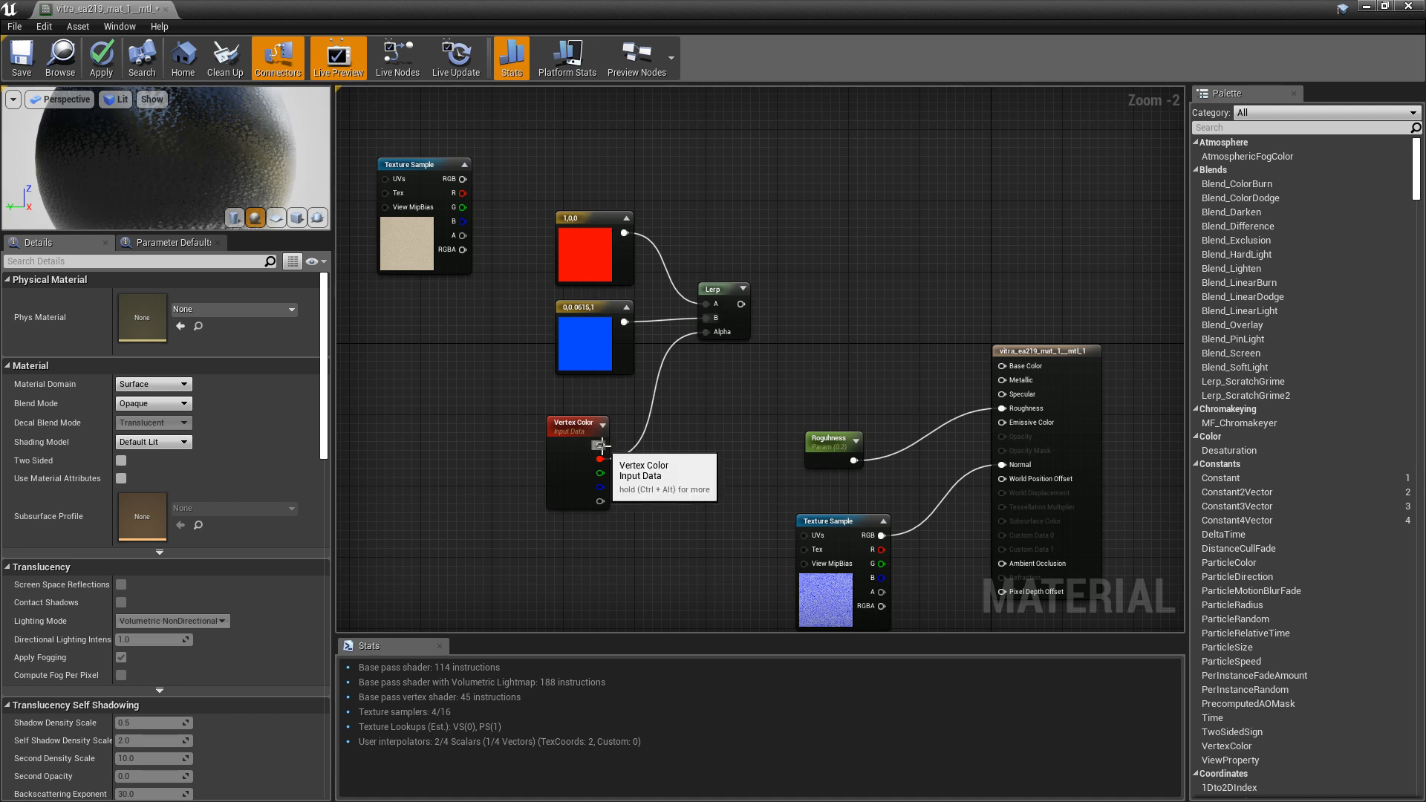
{"action": "left_click_drag", "start_coordinate": [600, 444], "coordinate": [706, 332]}
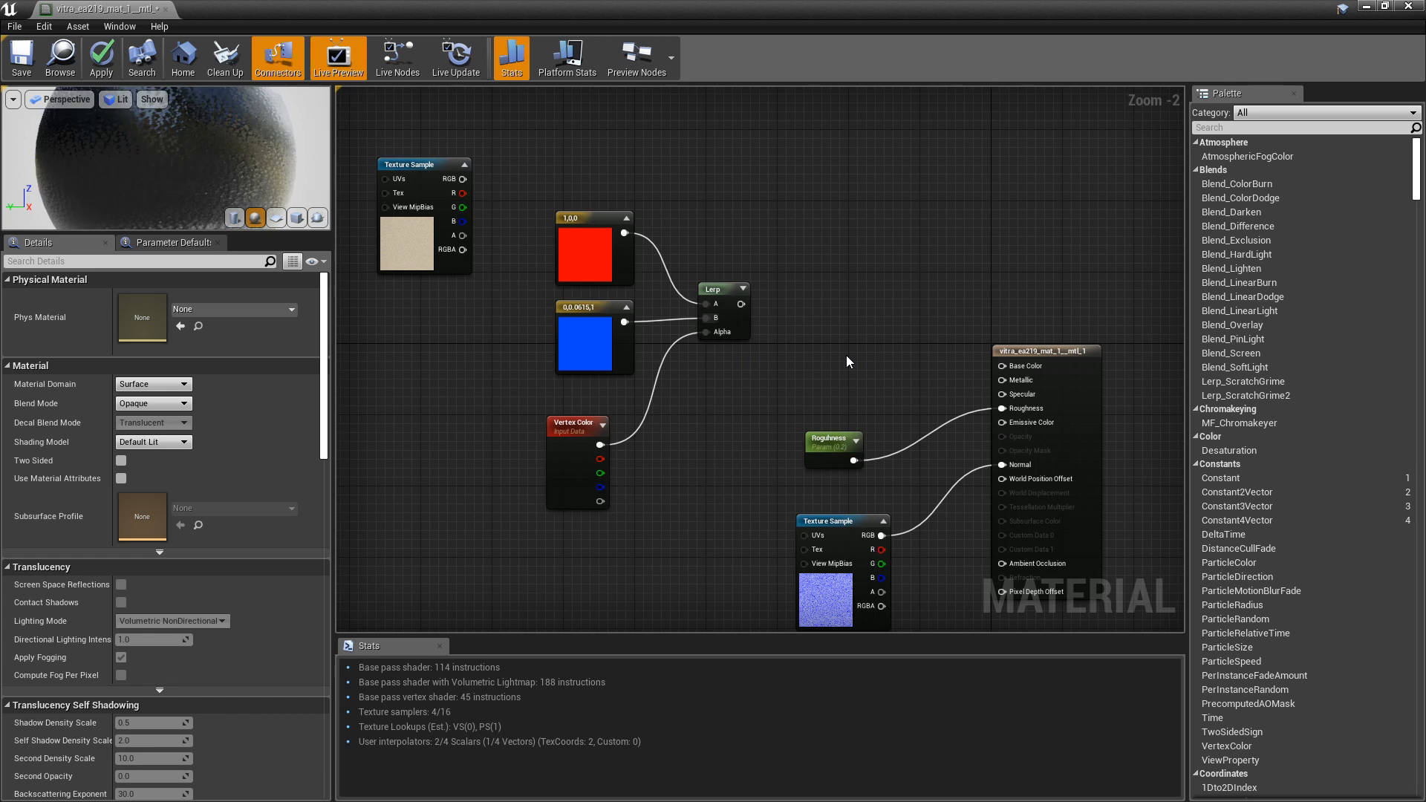
{"action": "left_click", "coordinate": [101, 60]}
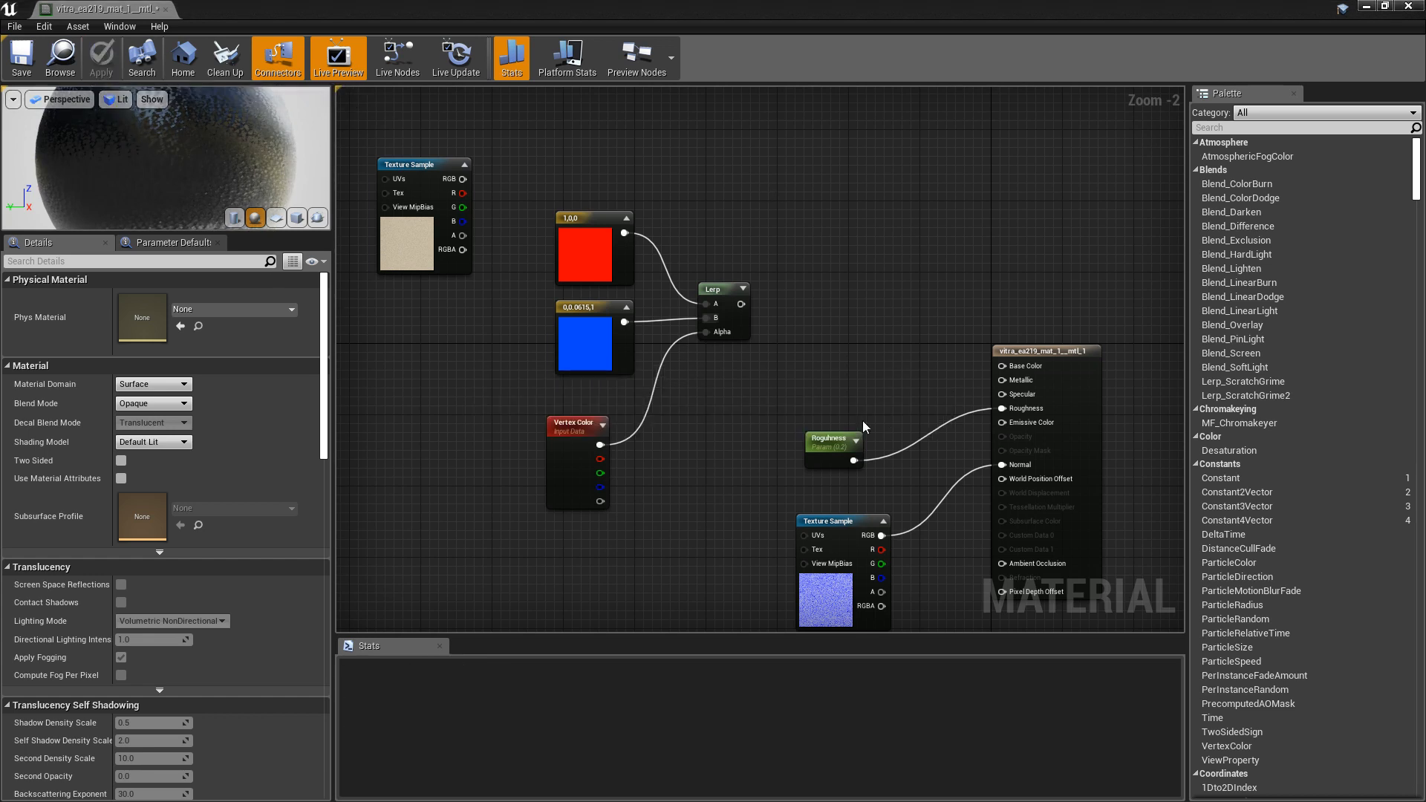
{"action": "left_click_drag", "start_coordinate": [600, 459], "coordinate": [707, 332]}
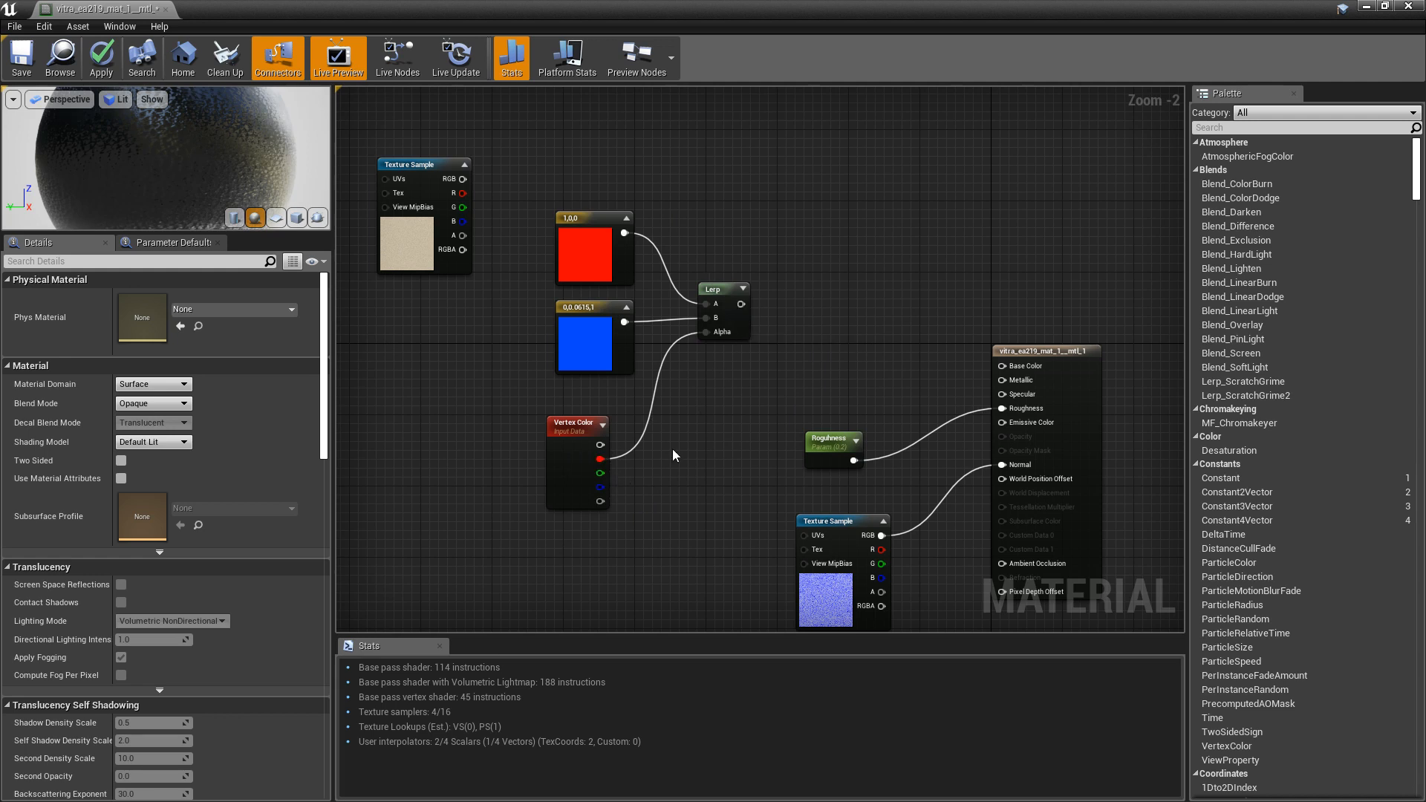
Connect the Lerp's output to the material's Base Color and save the material.
{"action": "left_click_drag", "start_coordinate": [741, 303], "coordinate": [1004, 367]}
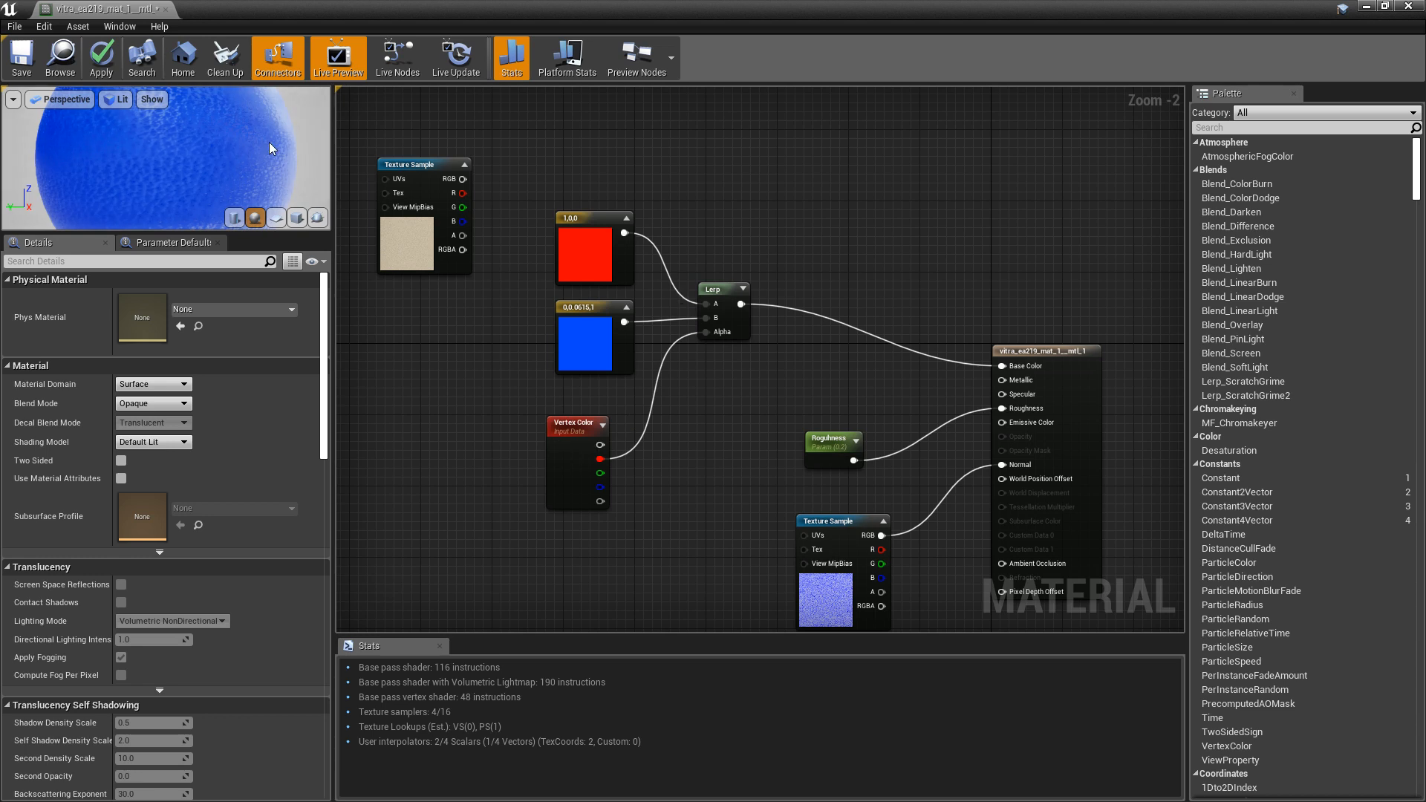
{"action": "left_click_drag", "start_coordinate": [224, 164], "coordinate": [312, 164]}
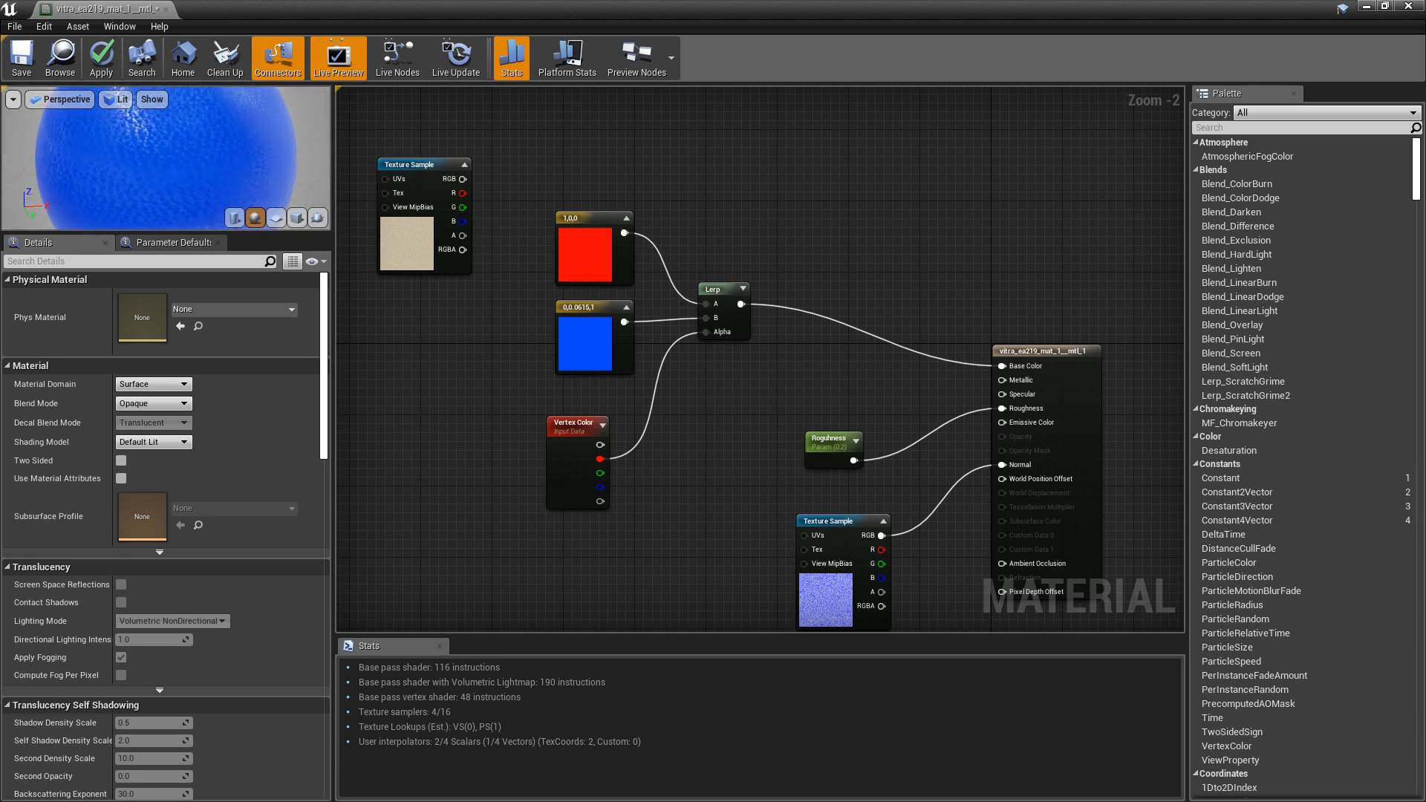
{"action": "key", "text": "ctrl+s"}
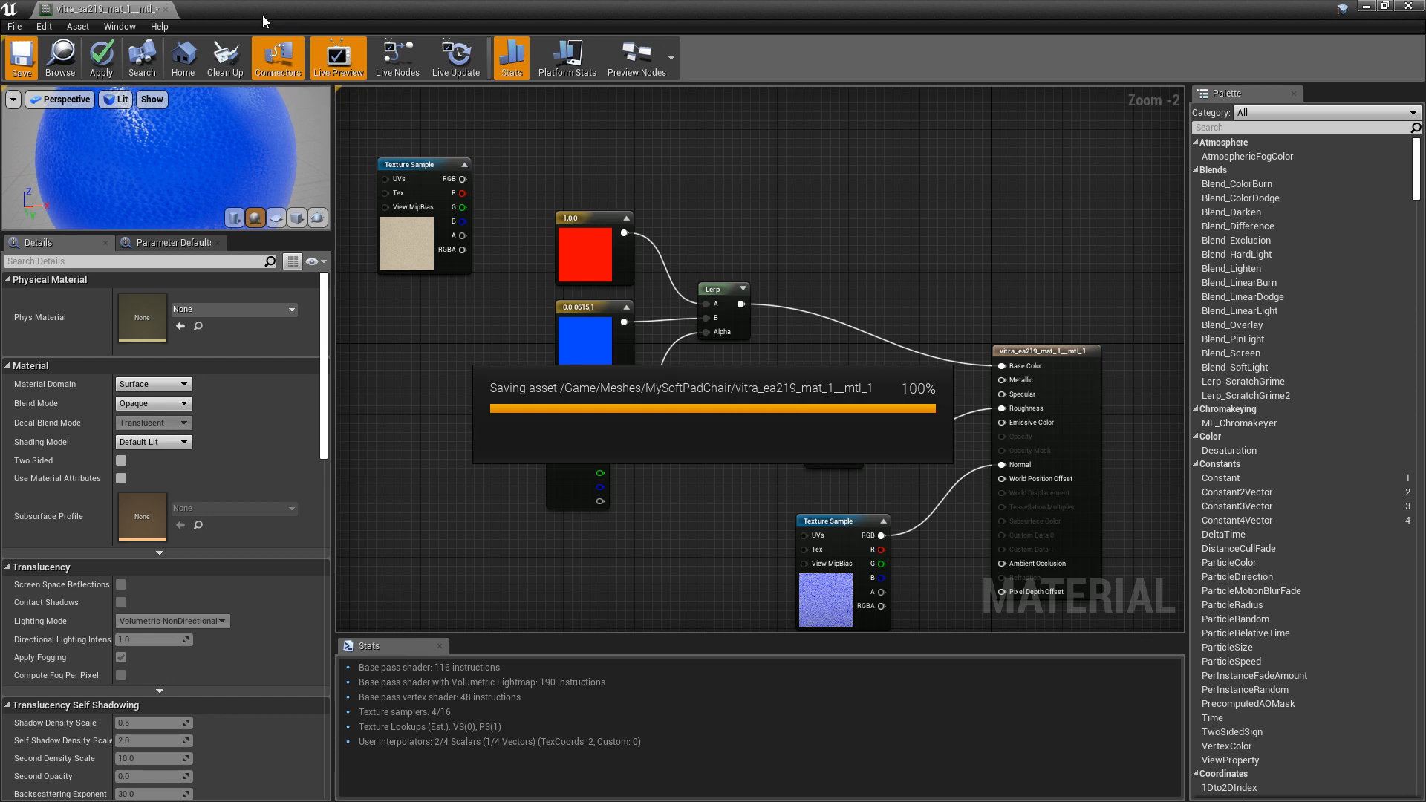
Uncover the level viewport, show it full screen and examine the red and blue shading on the chair from several sides.
{"action": "left_click_drag", "start_coordinate": [260, 15], "coordinate": [1114, 265]}
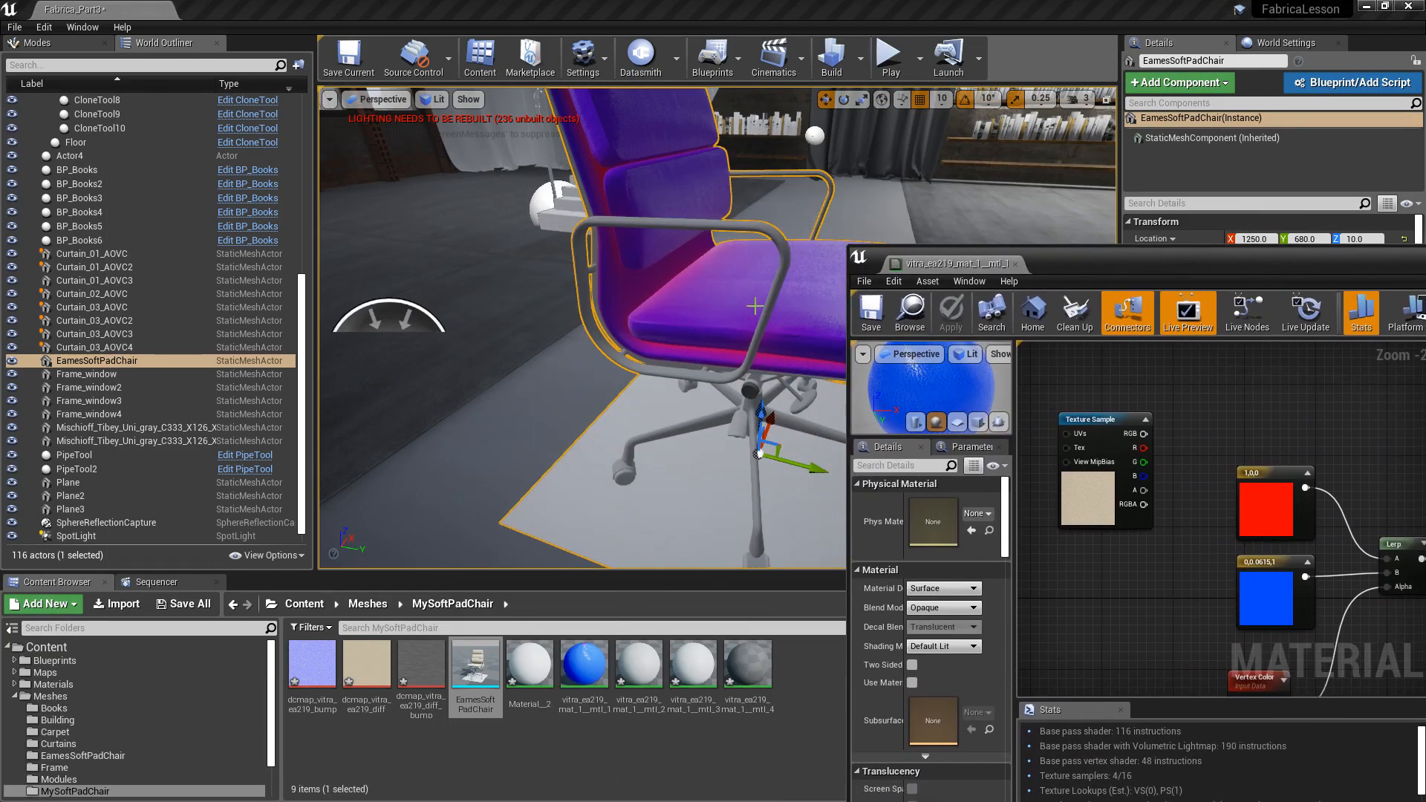
{"action": "right_click_drag", "start_coordinate": [742, 252], "coordinate": [742, 219]}
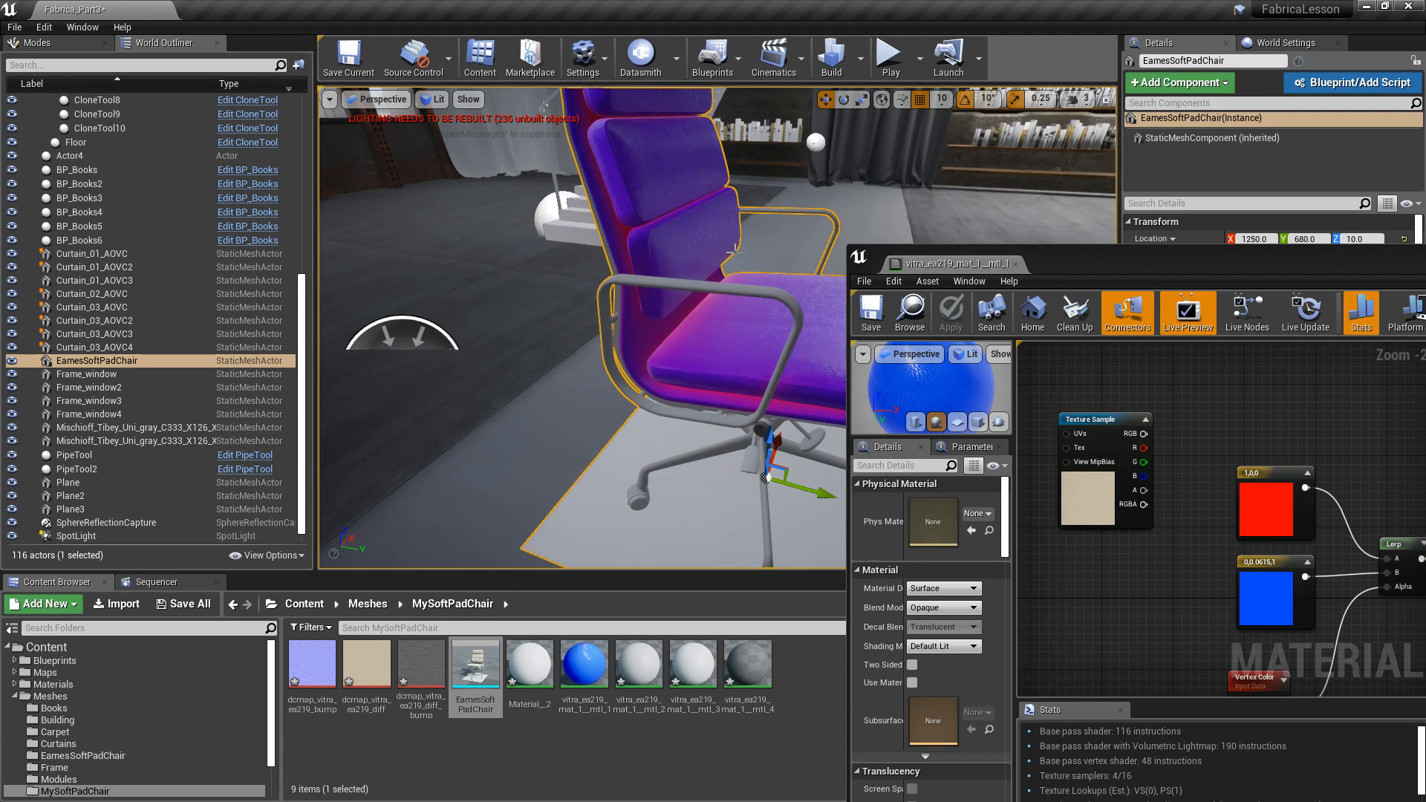
{"action": "key", "text": "F11"}
{"action": "left_click_drag", "start_coordinate": [785, 260], "coordinate": [836, 215], "text": "alt"}
{"action": "middle_click_drag", "start_coordinate": [836, 214], "coordinate": [928, 134]}
{"action": "left_click_drag", "start_coordinate": [736, 307], "coordinate": [341, 178], "text": "alt"}
{"action": "middle_click_drag", "start_coordinate": [341, 178], "coordinate": [304, 260]}
{"action": "left_click_drag", "start_coordinate": [304, 260], "coordinate": [668, 394], "text": "alt"}
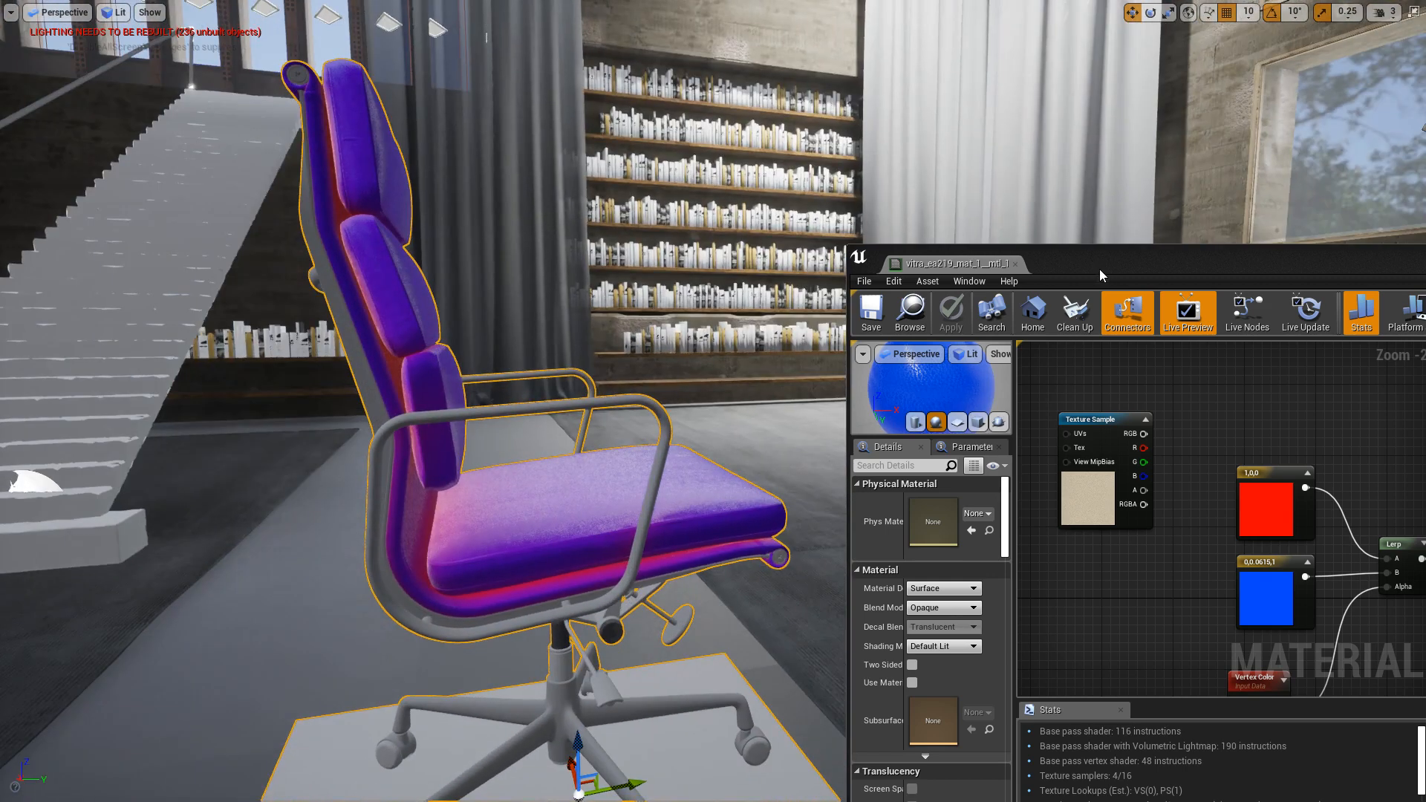
Reposition and enlarge the material editor window so the node graph sits beside the chair in the viewport.
{"action": "left_click_drag", "start_coordinate": [1128, 266], "coordinate": [1000, 184]}
{"action": "right_click_drag", "start_coordinate": [1092, 361], "coordinate": [1067, 325]}
{"action": "left_click_drag", "start_coordinate": [450, 460], "coordinate": [290, 467], "text": "alt"}
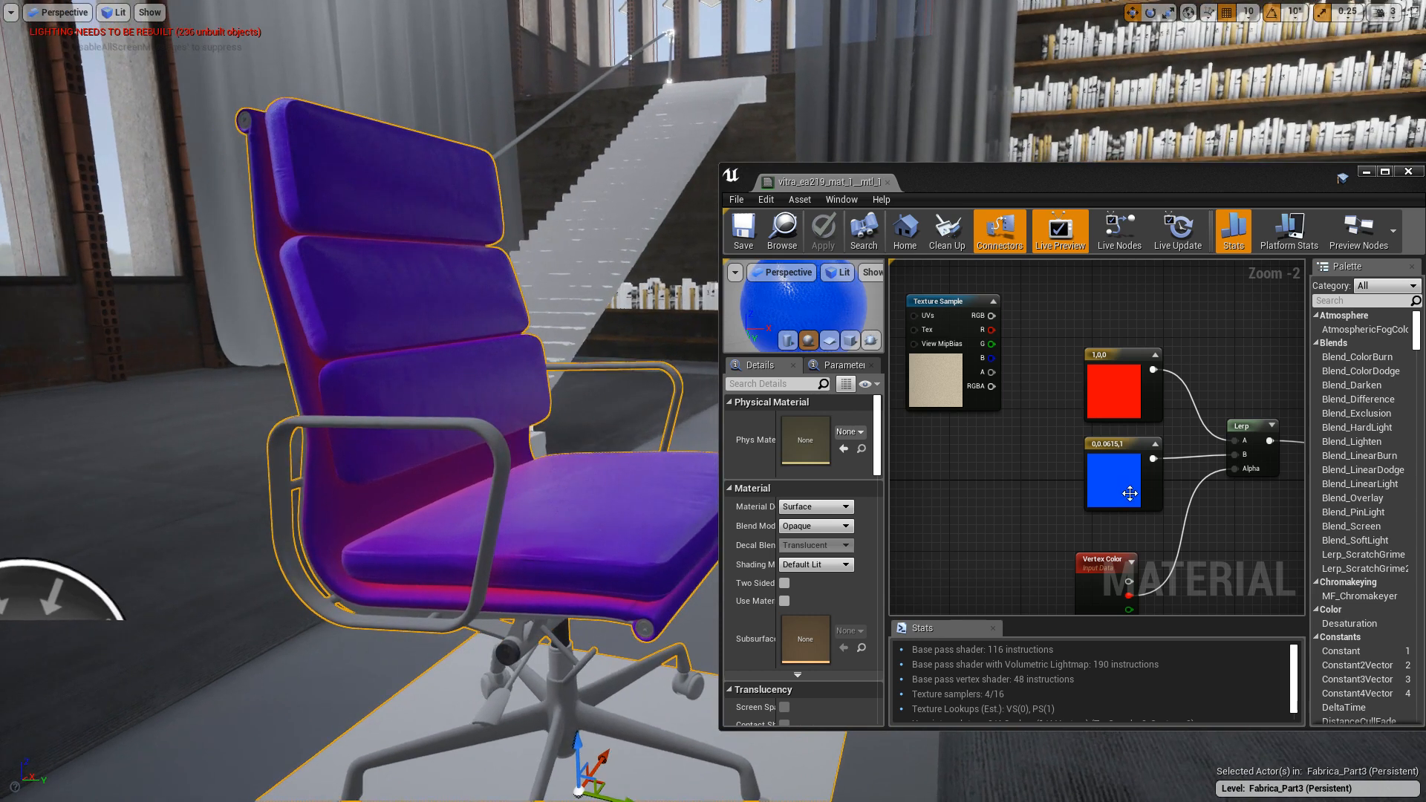
{"action": "left_click_drag", "start_coordinate": [718, 164], "coordinate": [630, 42]}
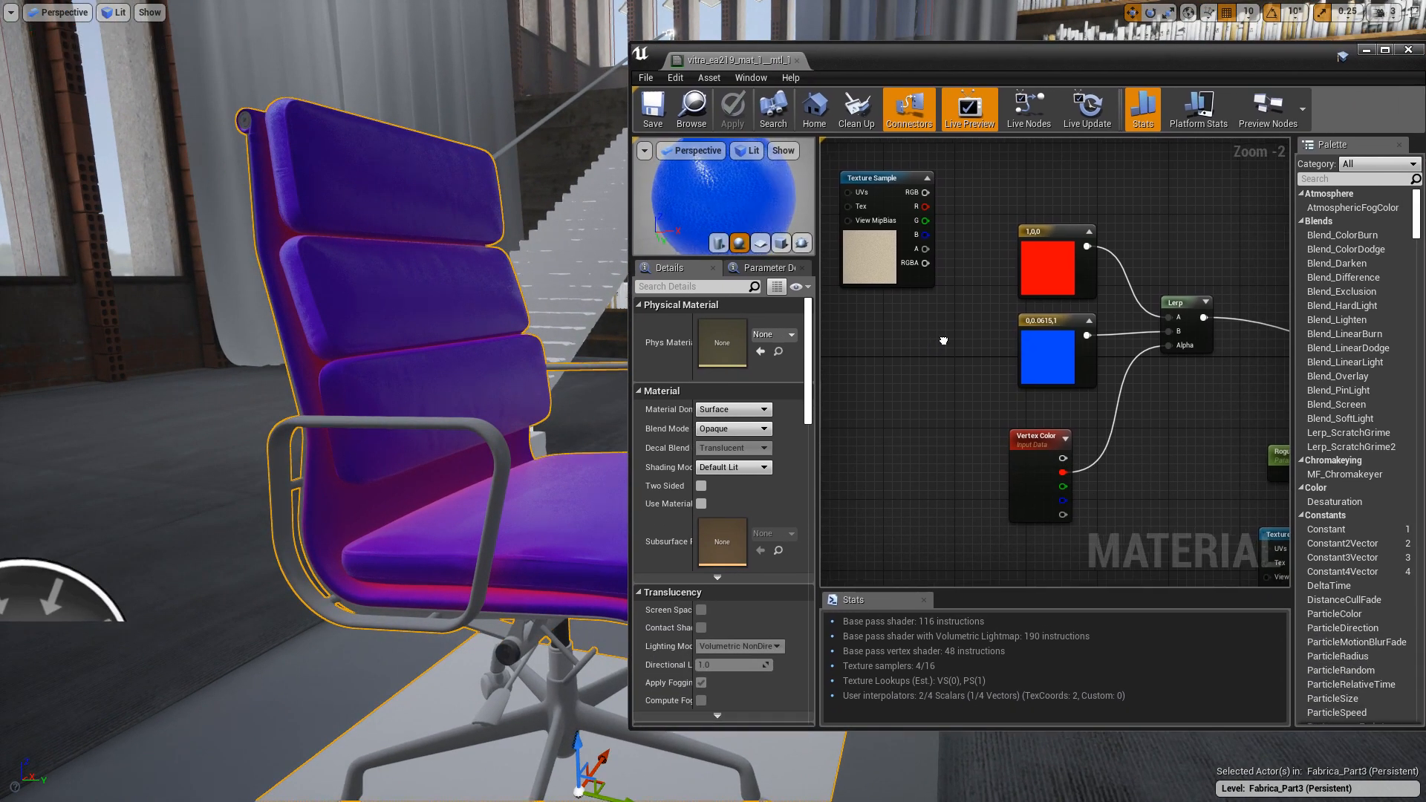
Feed the Lerp's B input from the diffuse Texture Sample instead of the blue constant, and move both color constants to the graph's upper area.
{"action": "right_click_drag", "start_coordinate": [943, 340], "coordinate": [961, 338]}
{"action": "left_click_drag", "start_coordinate": [903, 200], "coordinate": [1187, 328]}
{"action": "left_click_drag", "start_coordinate": [1062, 317], "coordinate": [882, 185]}
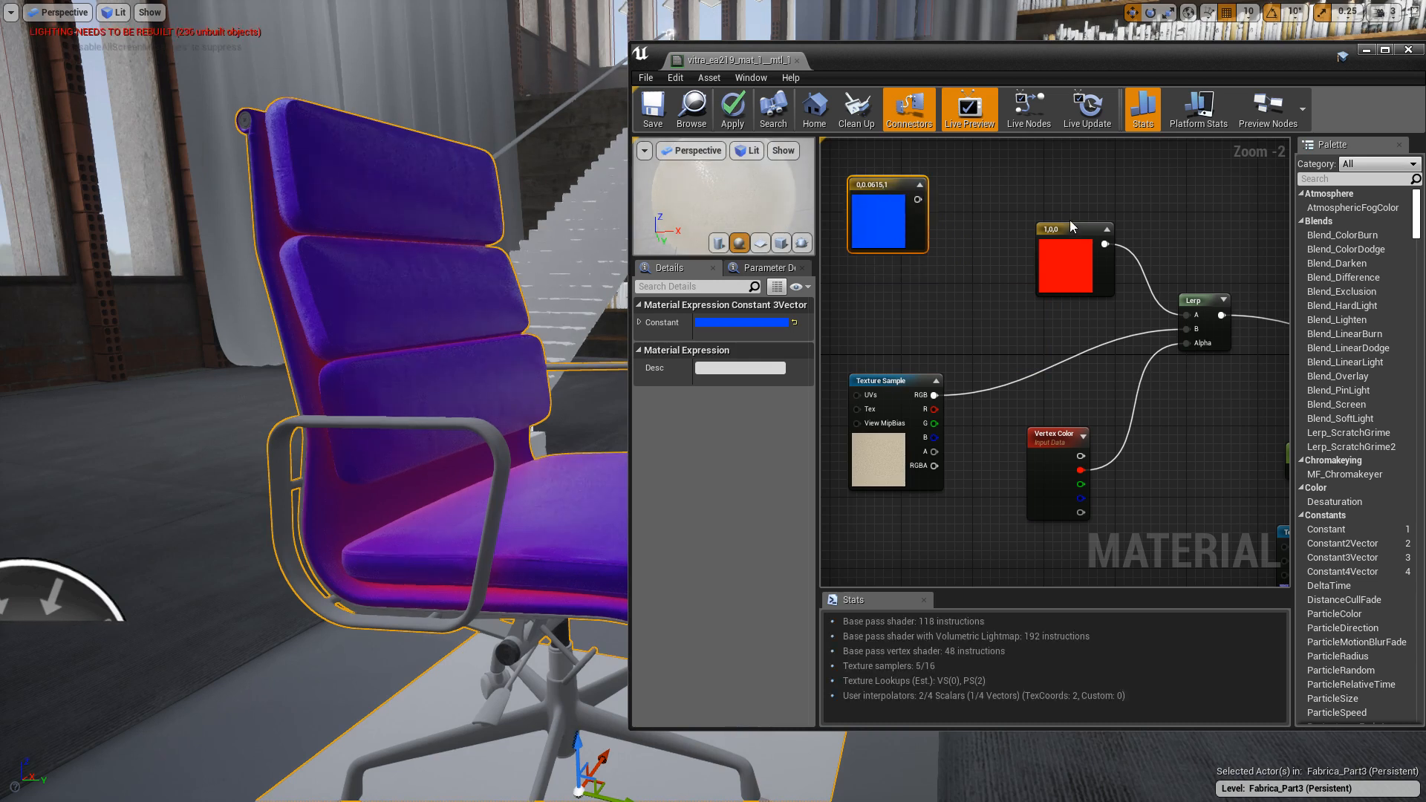
{"action": "left_click_drag", "start_coordinate": [1072, 226], "coordinate": [1035, 200]}
{"action": "left_click_drag", "start_coordinate": [854, 187], "coordinate": [846, 160]}
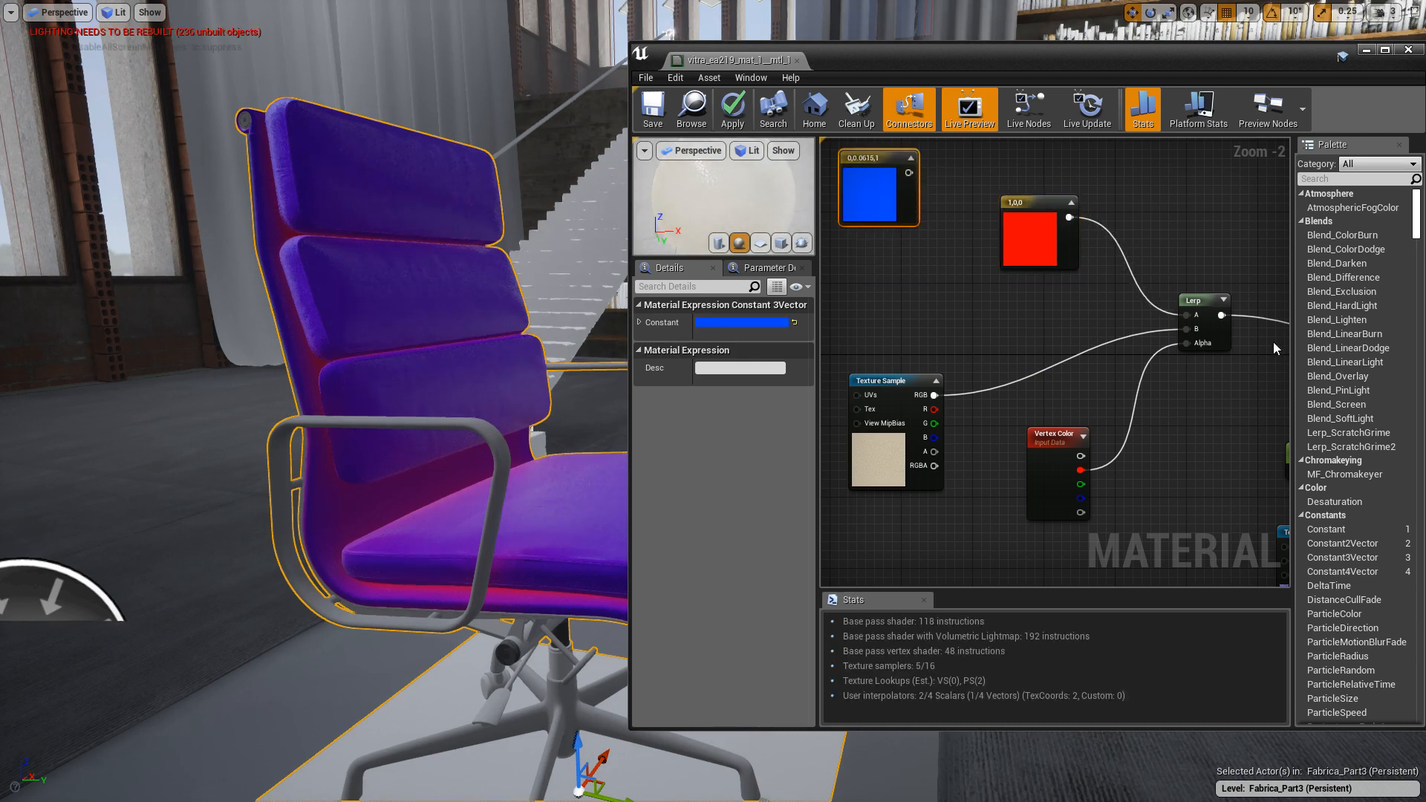
{"action": "left_click_drag", "start_coordinate": [1038, 203], "coordinate": [993, 168]}
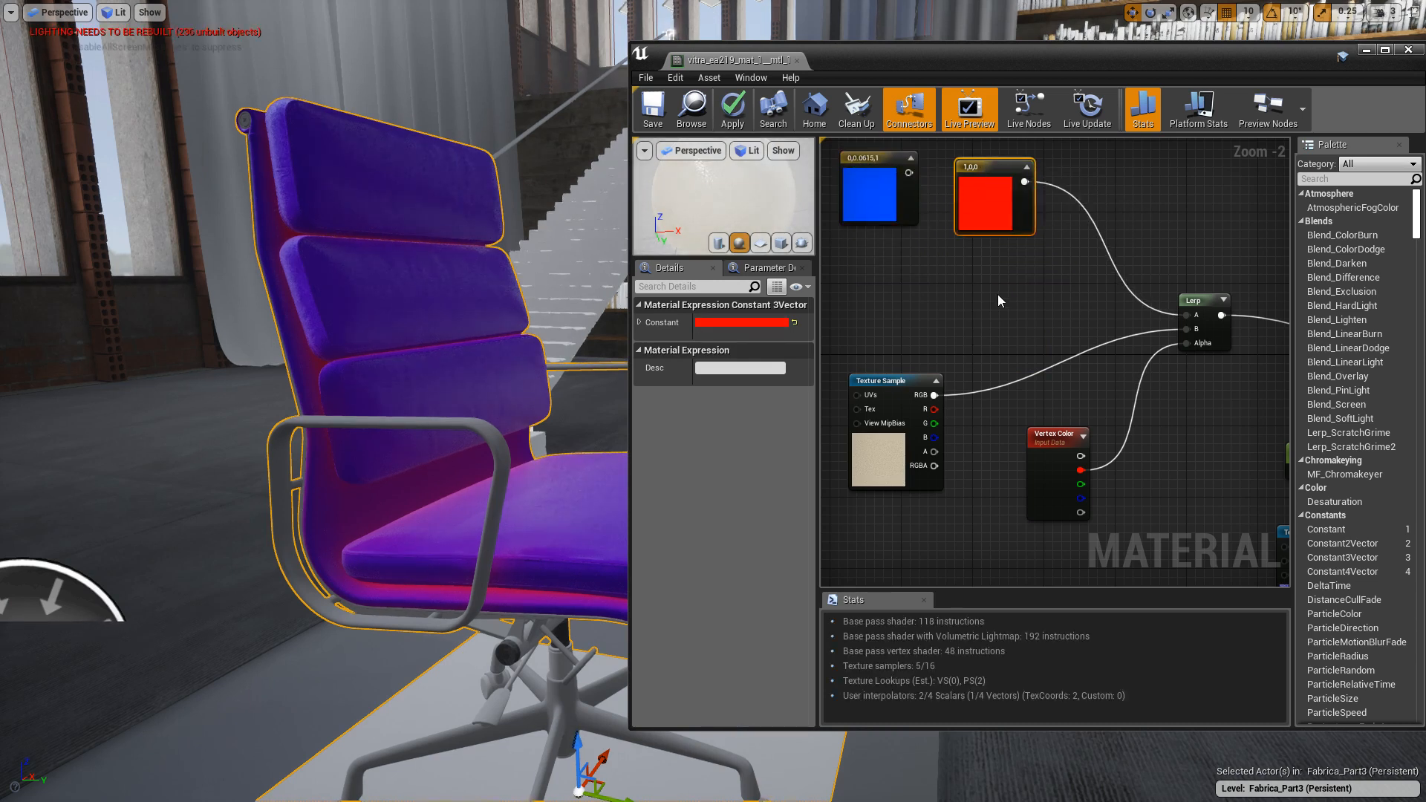
Add a new Constant3Vector node between the red constant and the diffuse Texture Sample.
{"action": "left_click", "coordinate": [927, 286]}
{"action": "left_click_drag", "start_coordinate": [932, 293], "coordinate": [908, 262]}
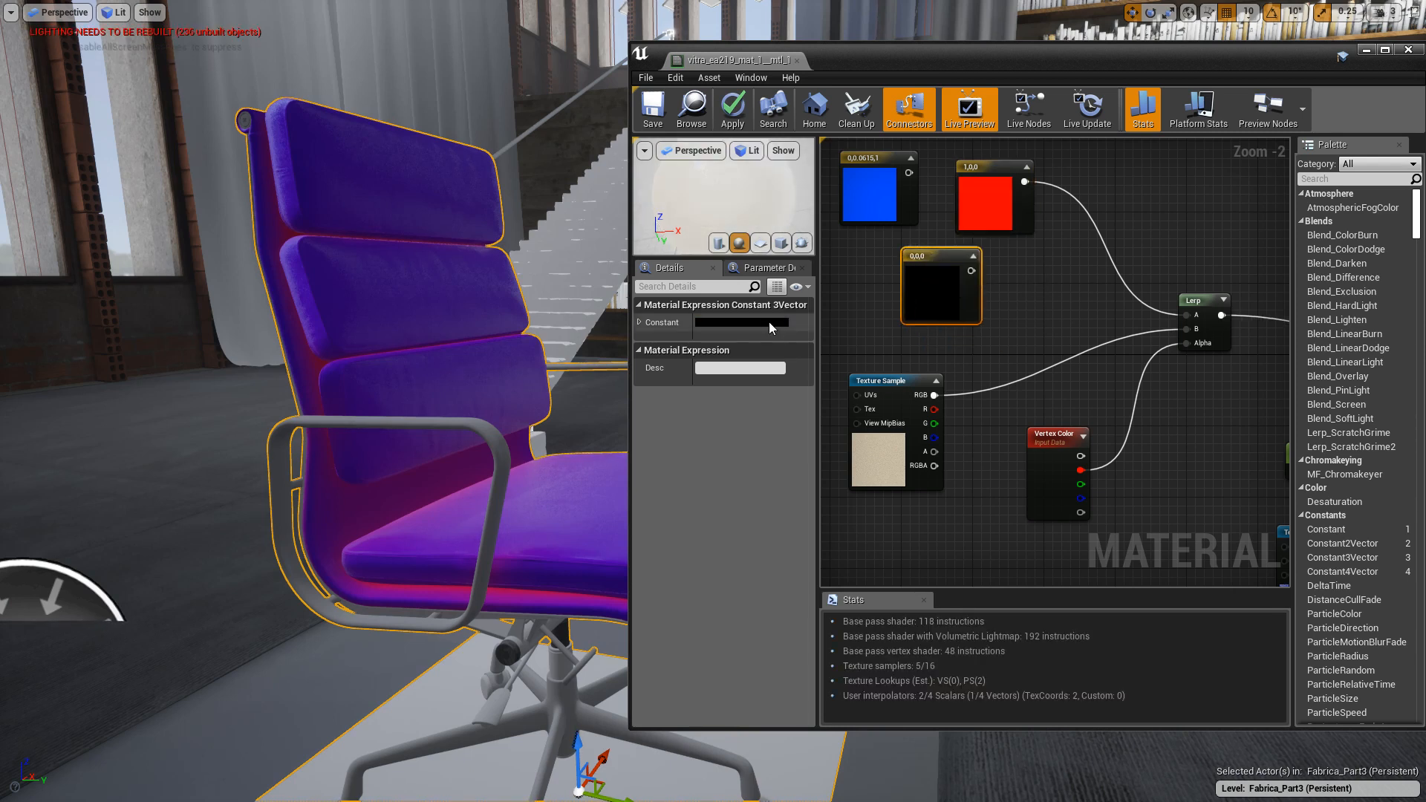
Set the black Constant3Vector's colour to a dark grey with a value of about 0.073.
{"action": "left_click", "coordinate": [770, 324]}
{"action": "left_click_drag", "start_coordinate": [1003, 517], "coordinate": [999, 504]}
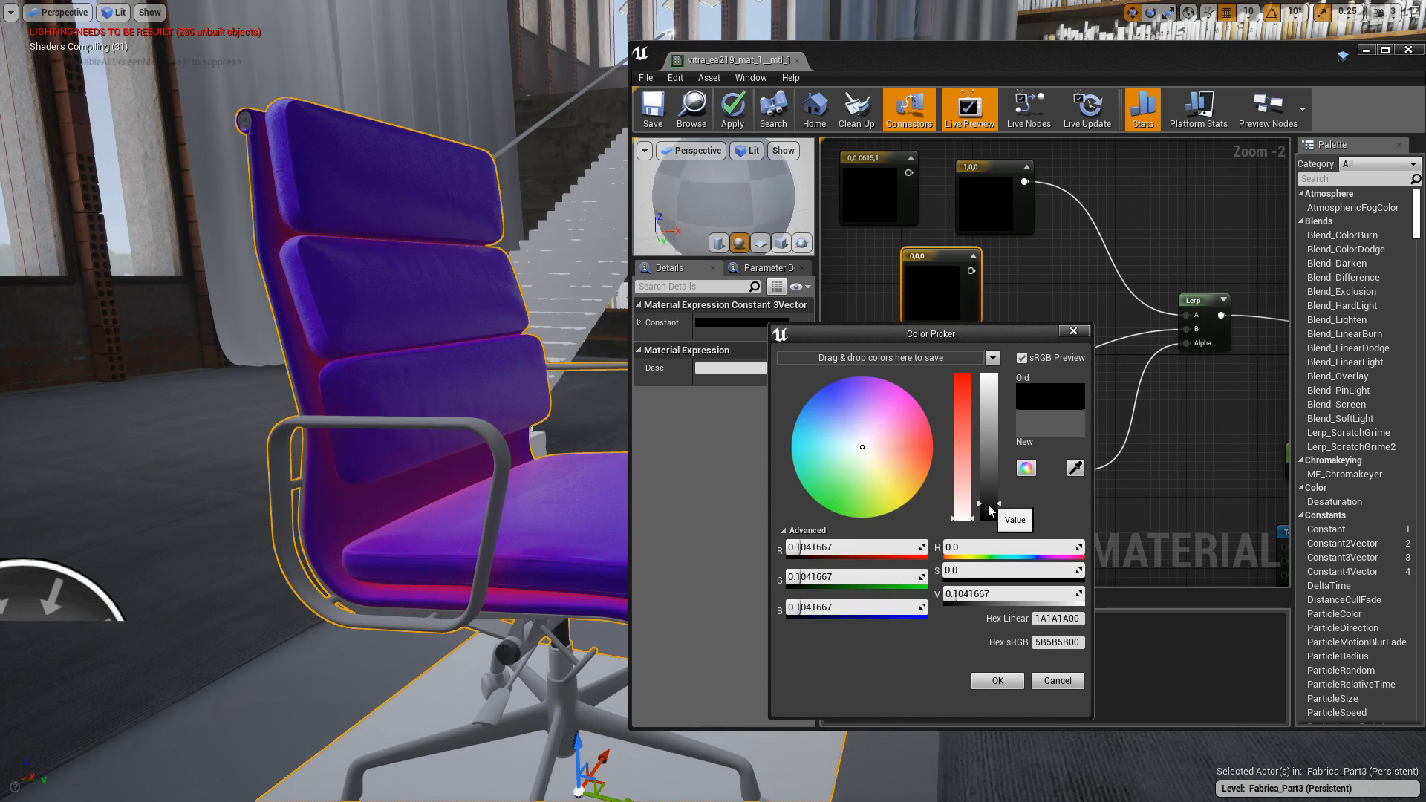
{"action": "key", "text": "Return"}
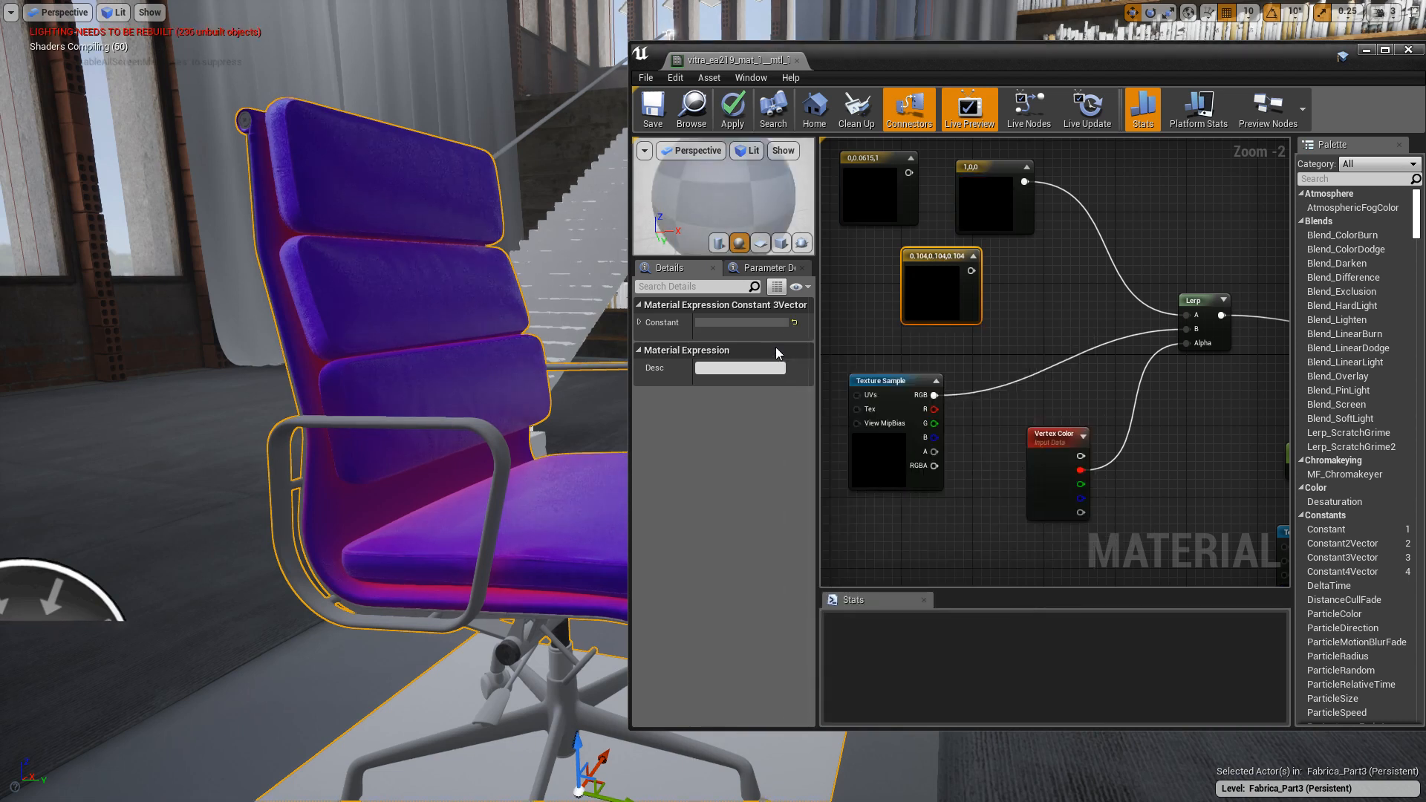
{"action": "left_click", "coordinate": [774, 325]}
{"action": "left_click_drag", "start_coordinate": [995, 507], "coordinate": [995, 513]}
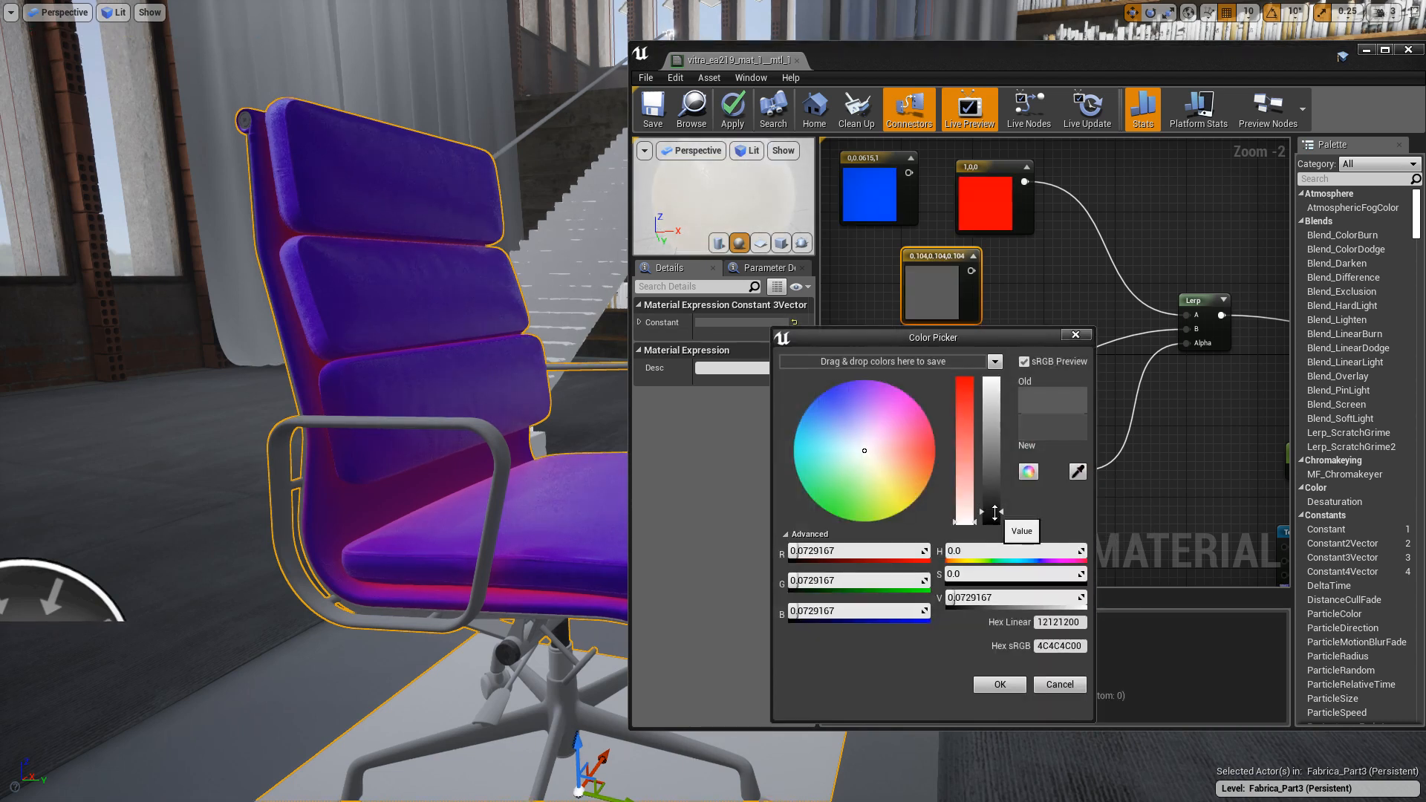
{"action": "key", "text": "Return"}
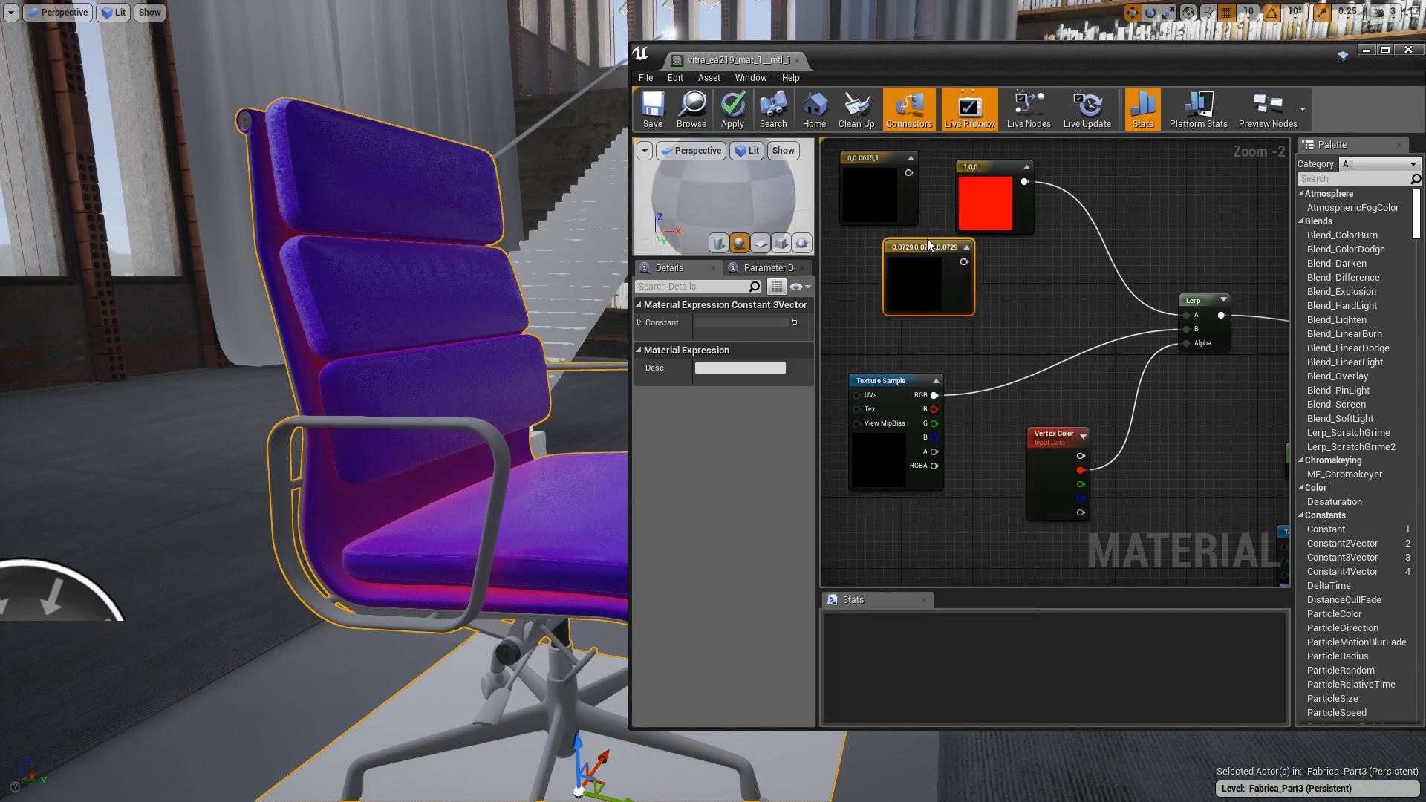
Add a Multiply node combining the dark grey constant (A) with the fabric texture's RGB (B), and feed it into the Lerp's A input.
{"action": "left_click", "coordinate": [994, 291]}
{"action": "left_click", "coordinate": [994, 291]}
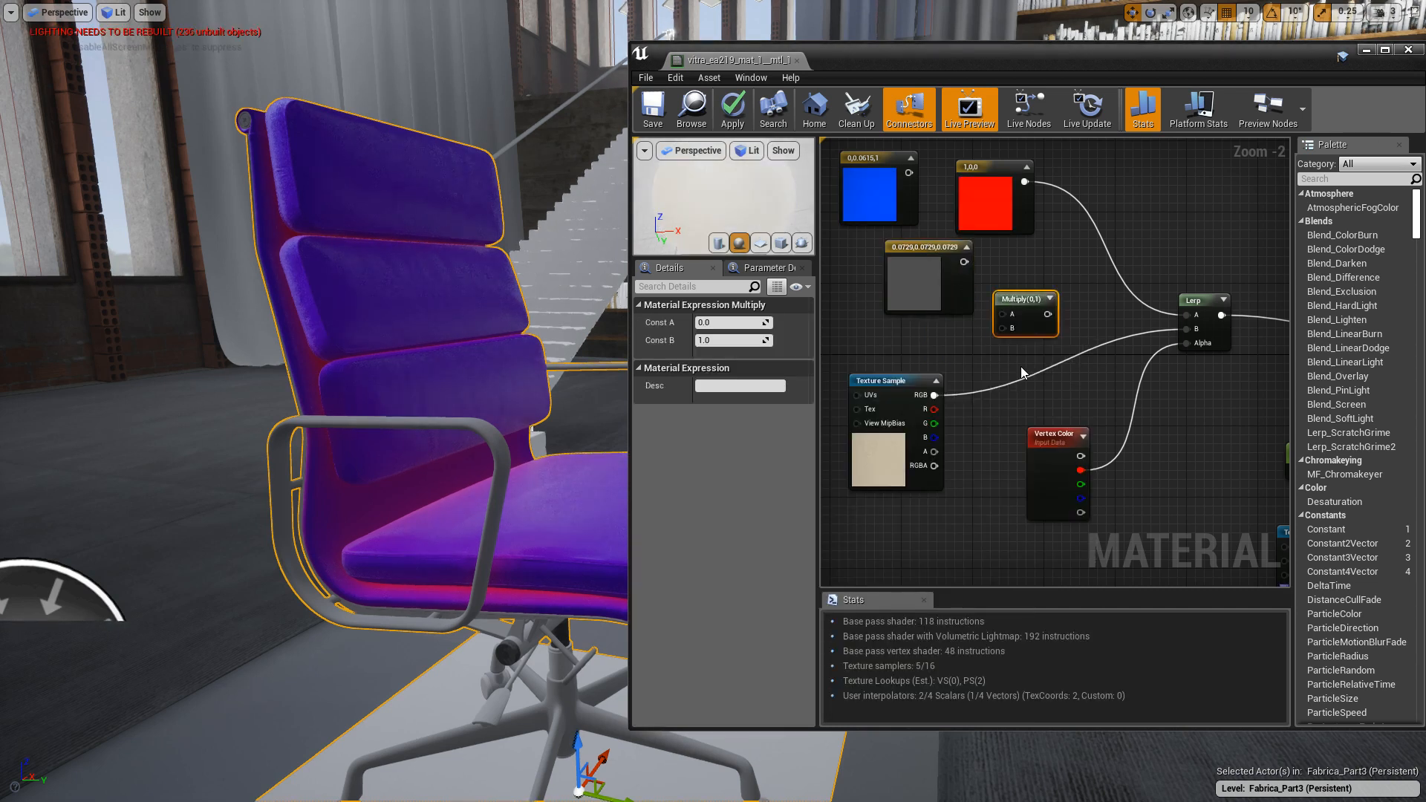
{"action": "left_click_drag", "start_coordinate": [934, 395], "coordinate": [1000, 327]}
{"action": "left_click_drag", "start_coordinate": [964, 261], "coordinate": [1002, 323]}
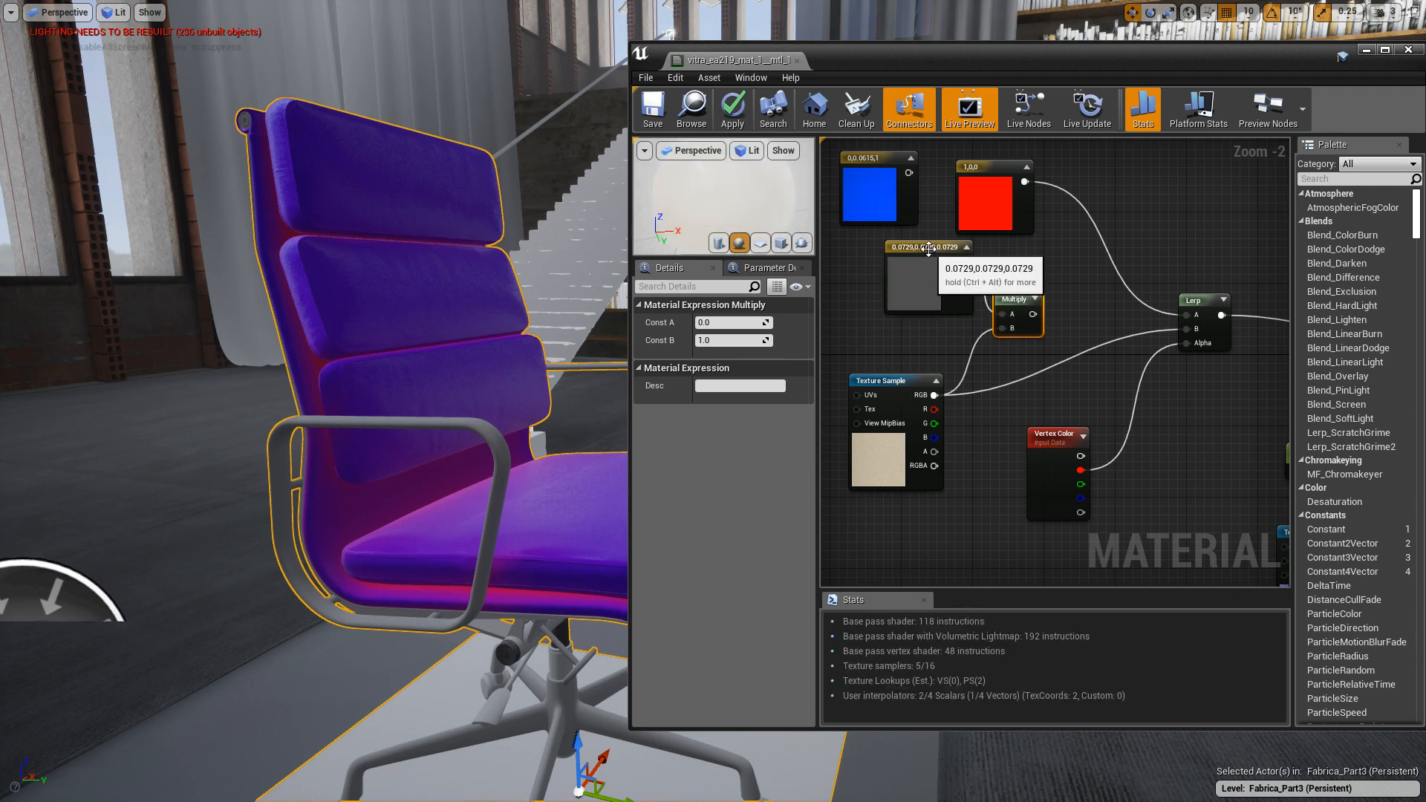
{"action": "left_click_drag", "start_coordinate": [920, 282], "coordinate": [877, 300]}
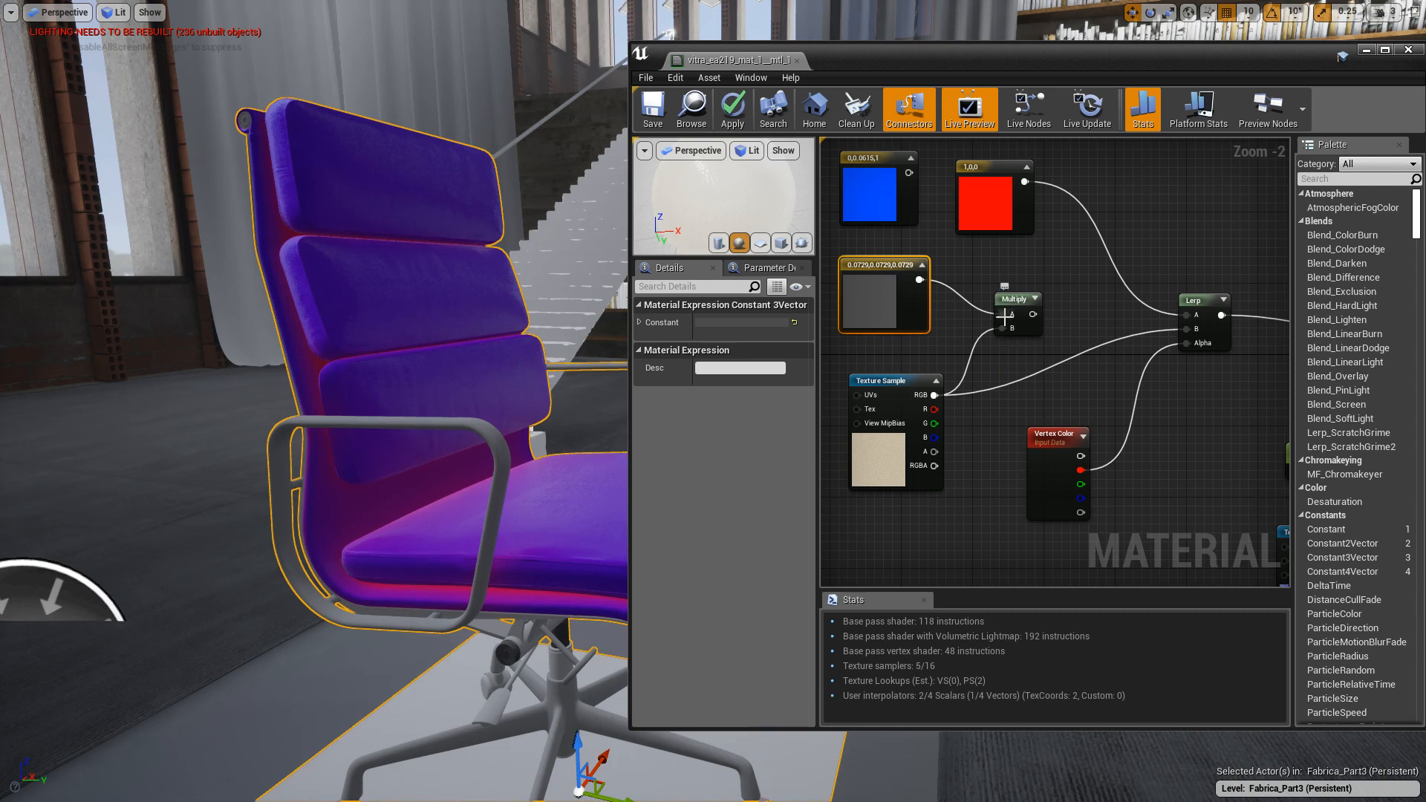
{"action": "left_click_drag", "start_coordinate": [1021, 312], "coordinate": [1189, 315]}
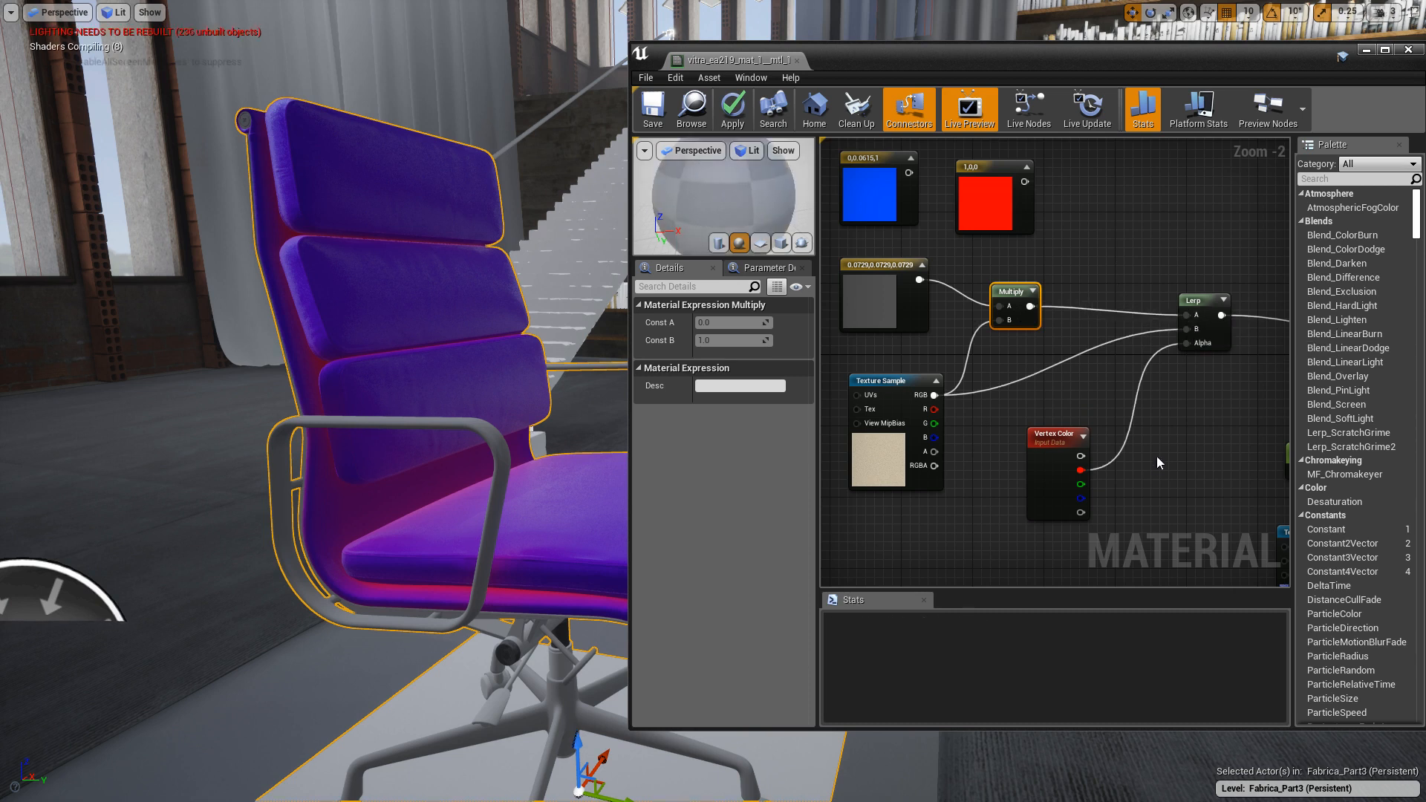
Save the chair material and inspect the updated upholstery on the chair in the level.
{"action": "left_click", "coordinate": [1080, 202]}
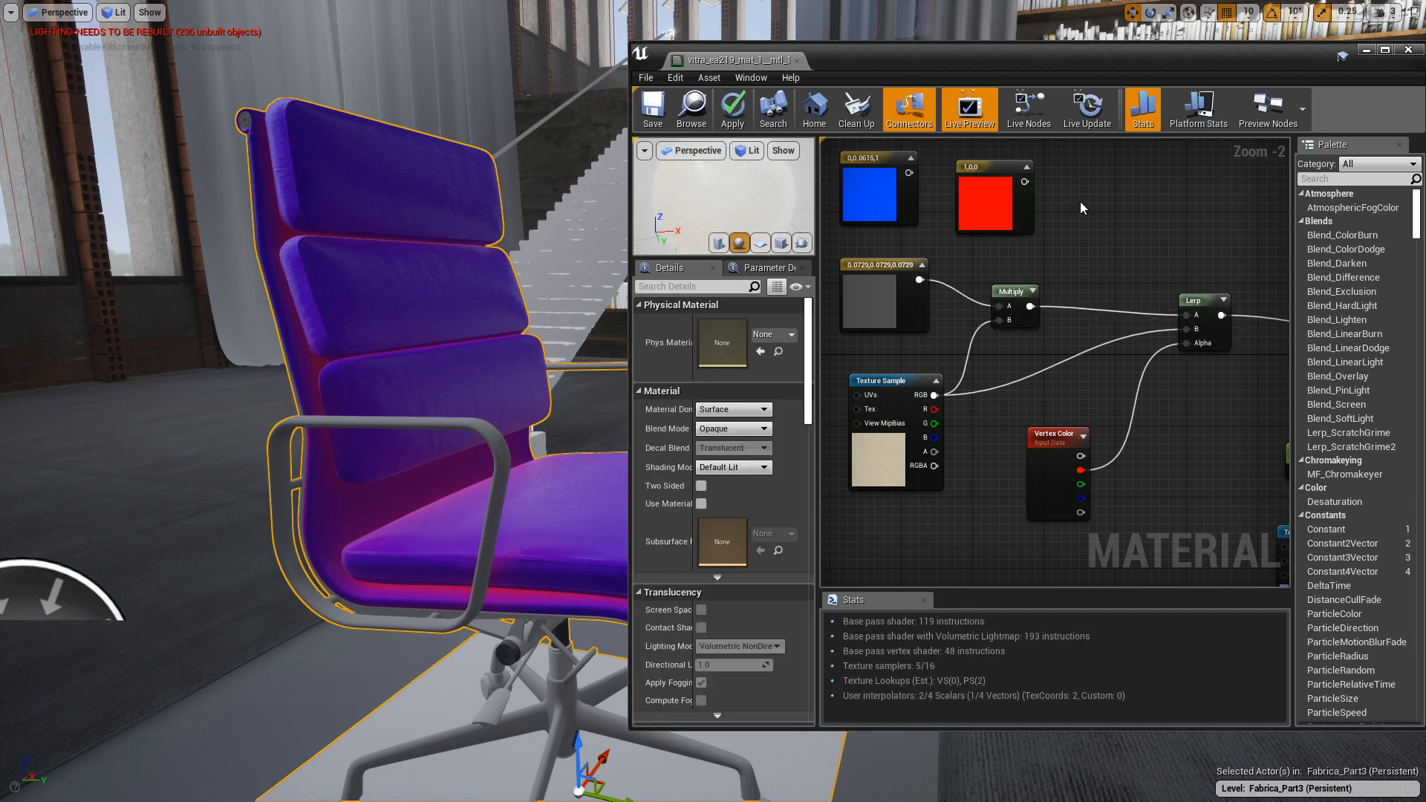
{"action": "left_click", "coordinate": [999, 172]}
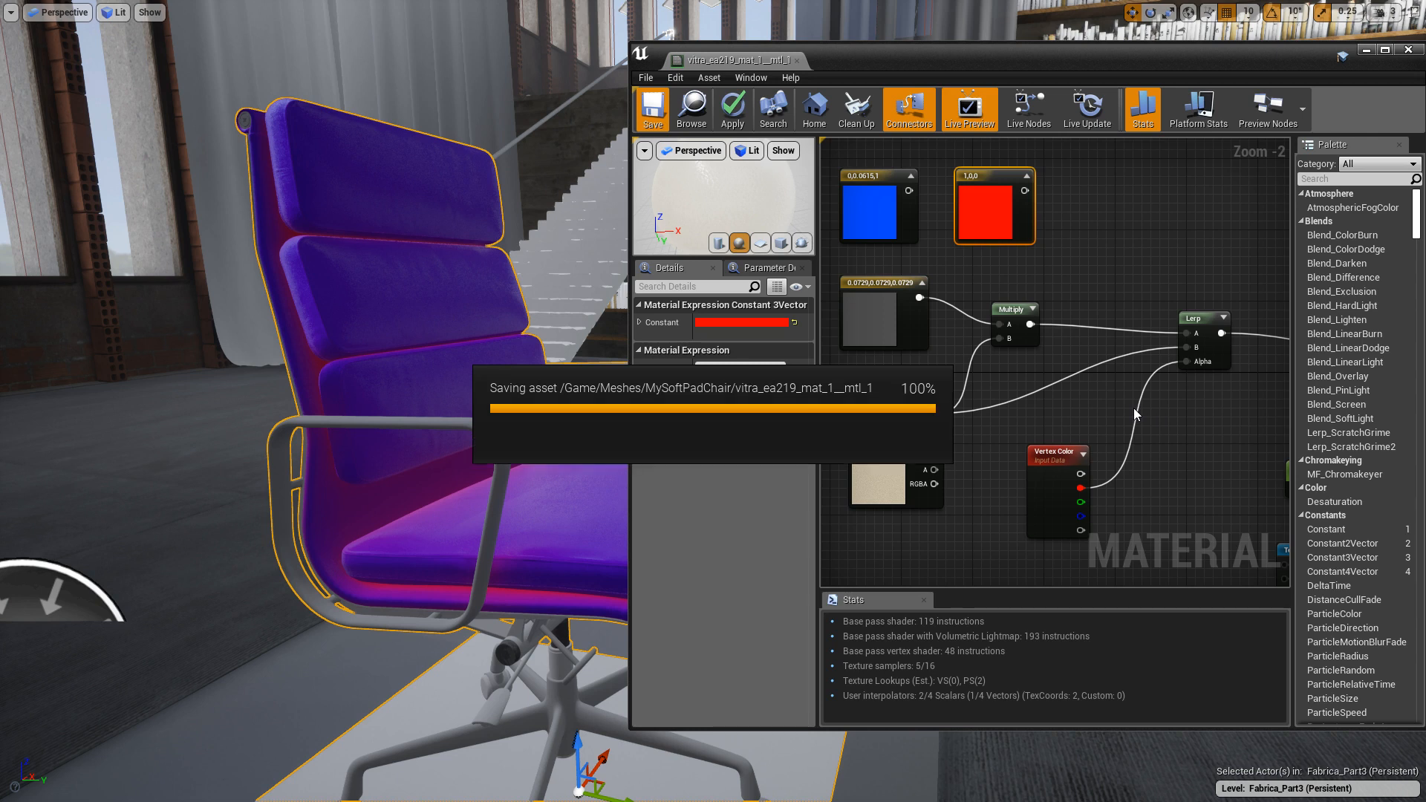
{"action": "left_click_drag", "start_coordinate": [554, 407], "coordinate": [609, 406], "text": "alt"}
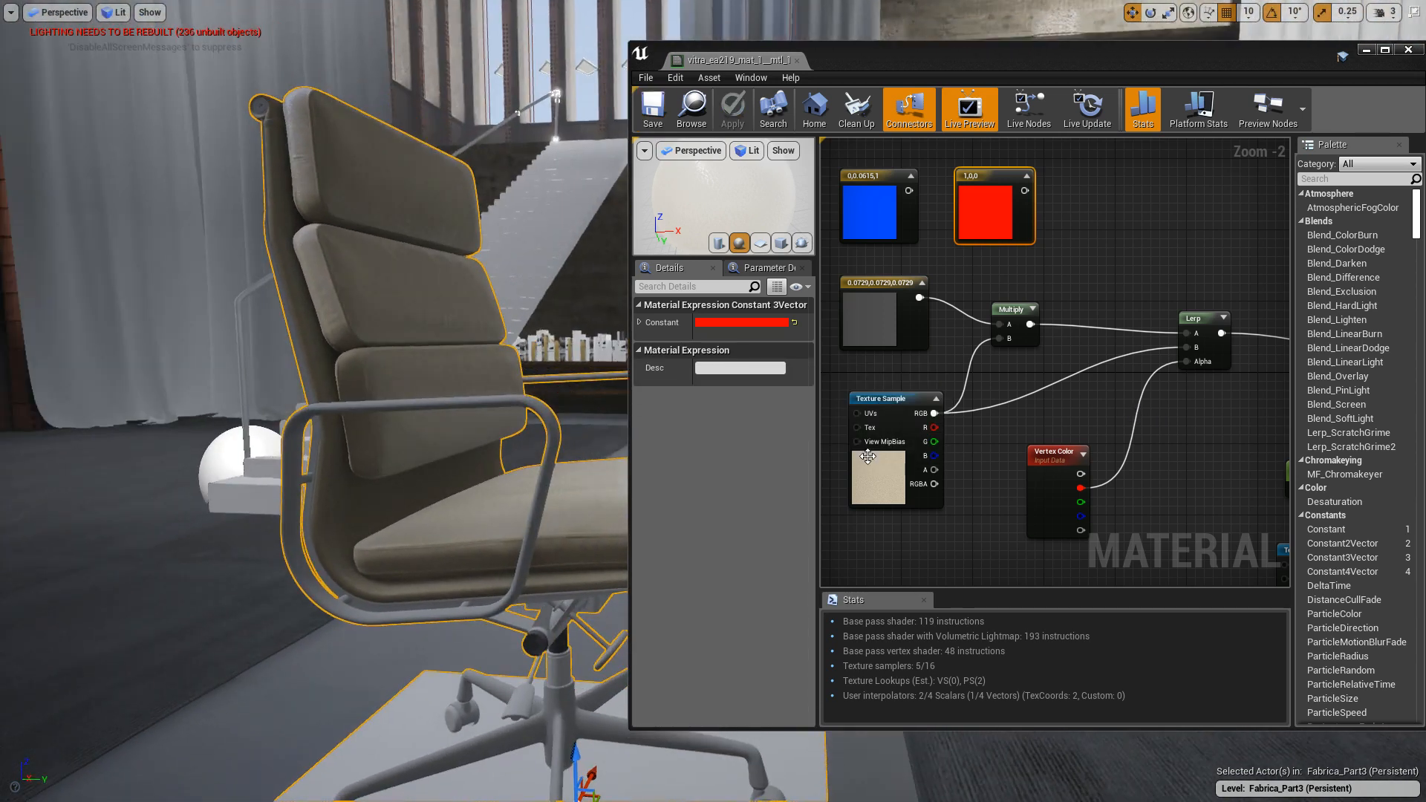
Convert the dark grey constant into a parameter named "AO color" and save the material.
{"action": "left_click", "coordinate": [885, 302]}
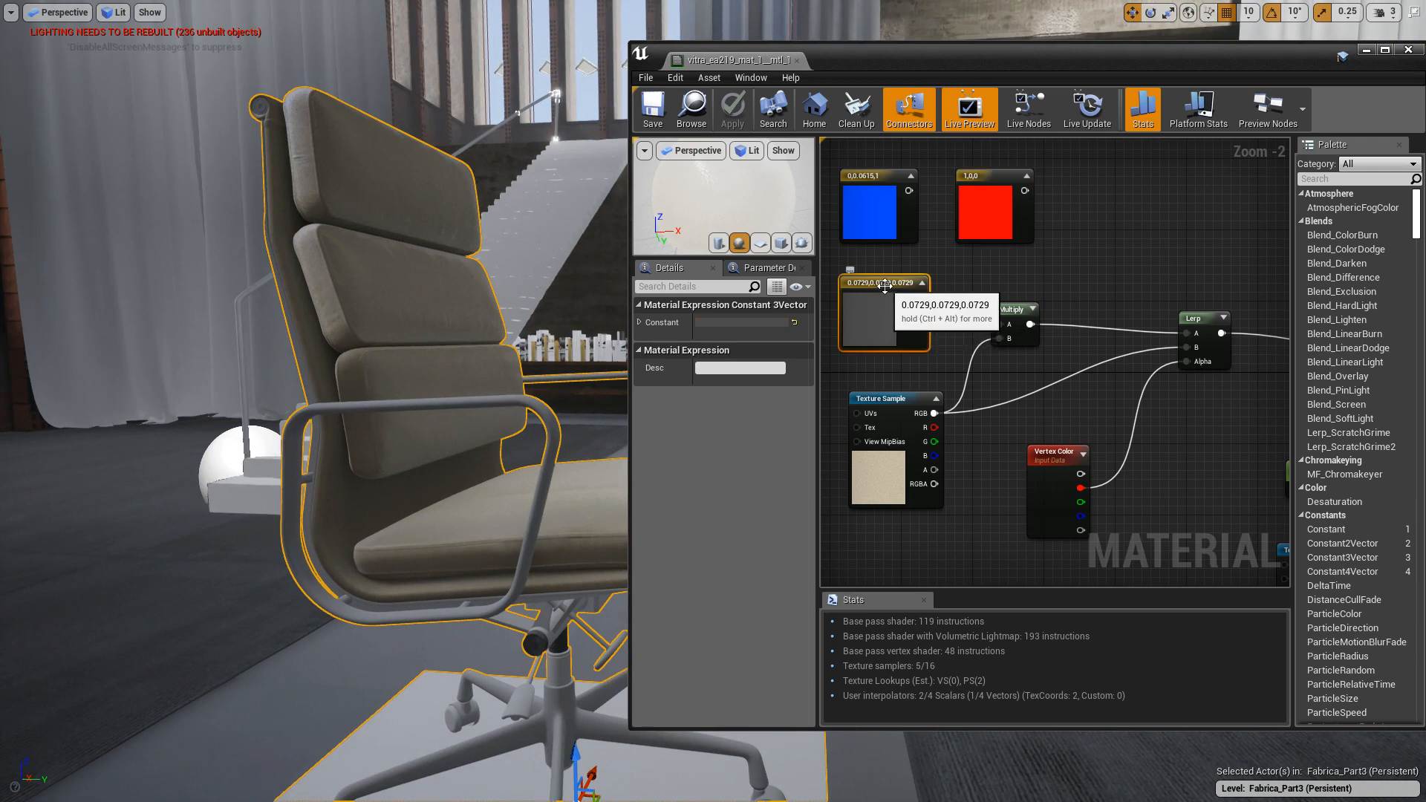
{"action": "right_click", "coordinate": [886, 285]}
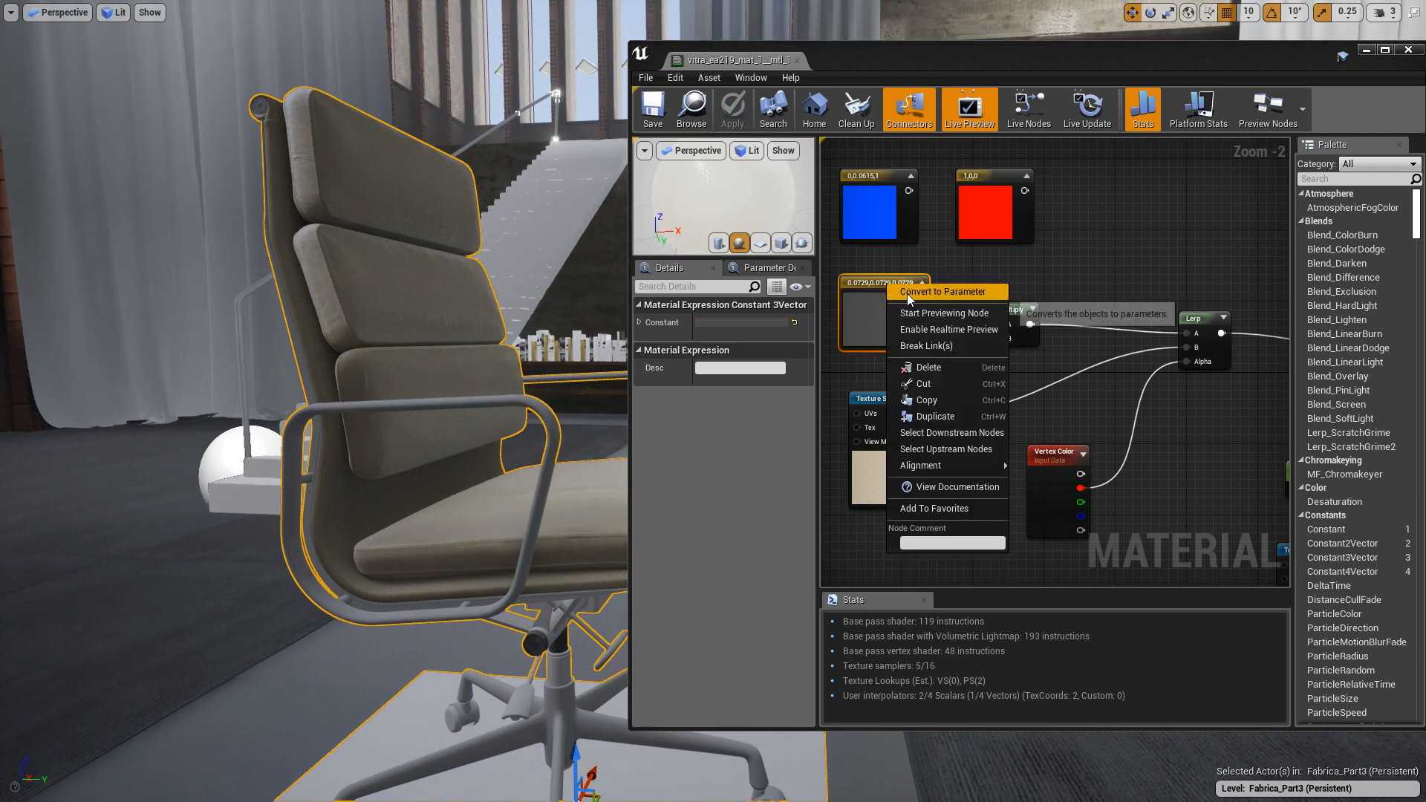
{"action": "left_click", "coordinate": [955, 293]}
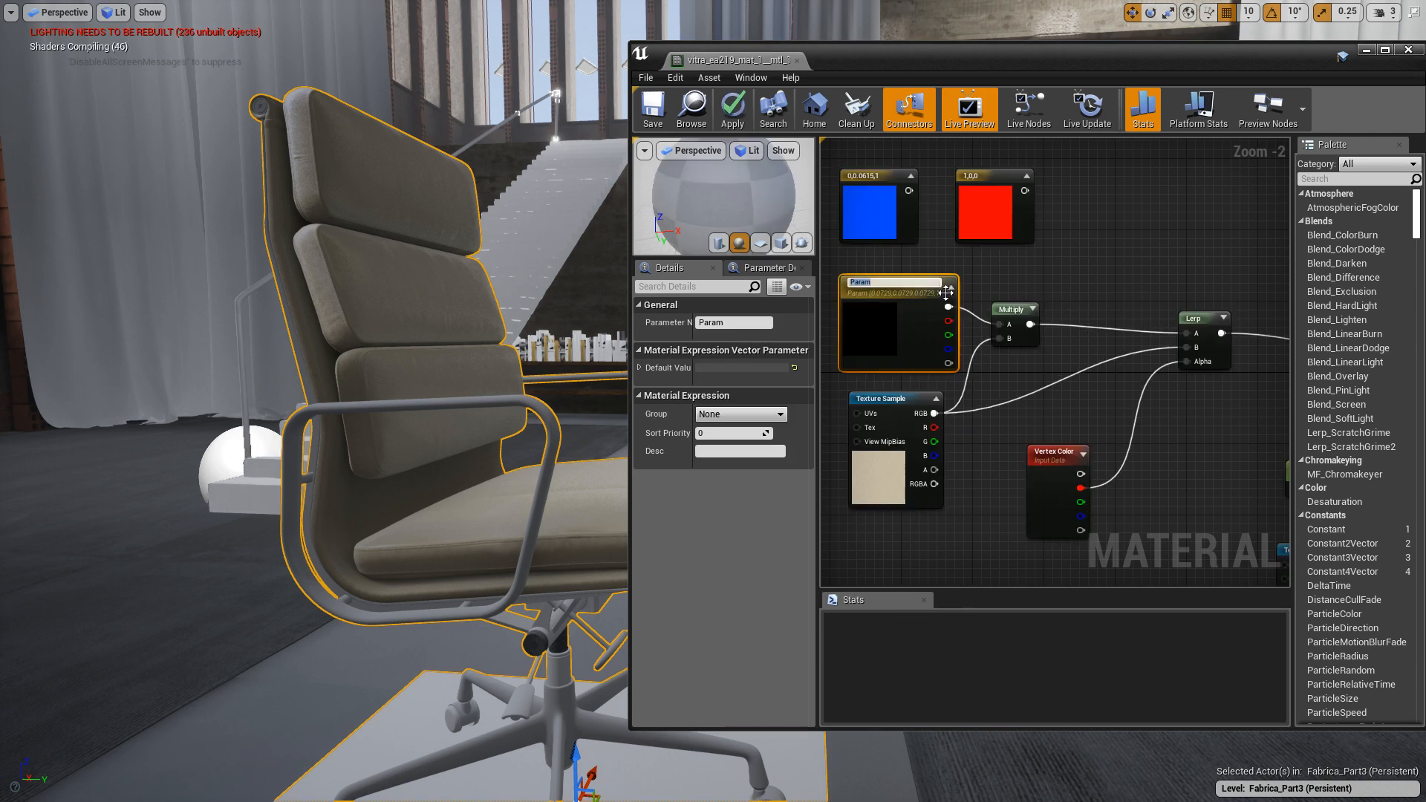
{"action": "type", "text": "AO"}
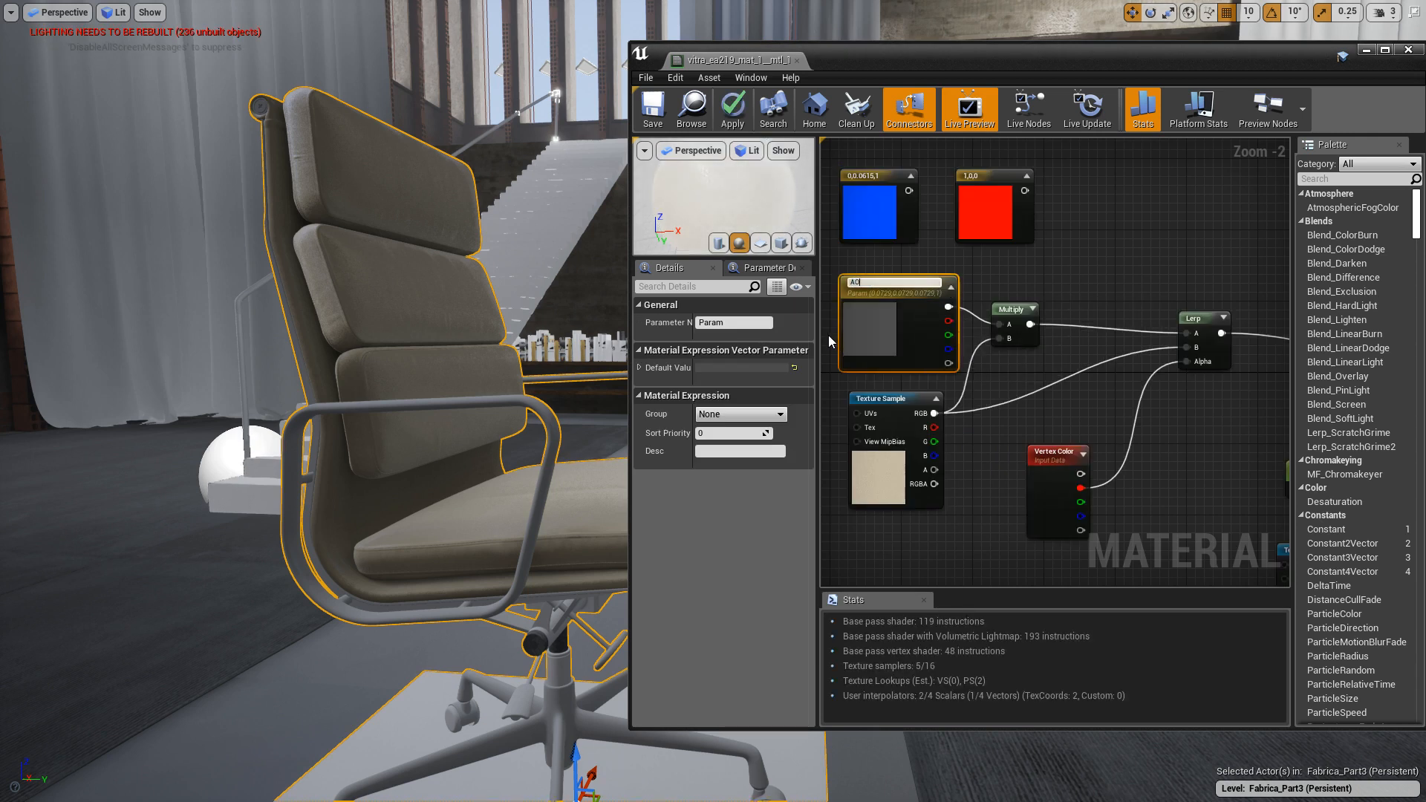
{"action": "type", "text": " color"}
{"action": "key", "text": "Return"}
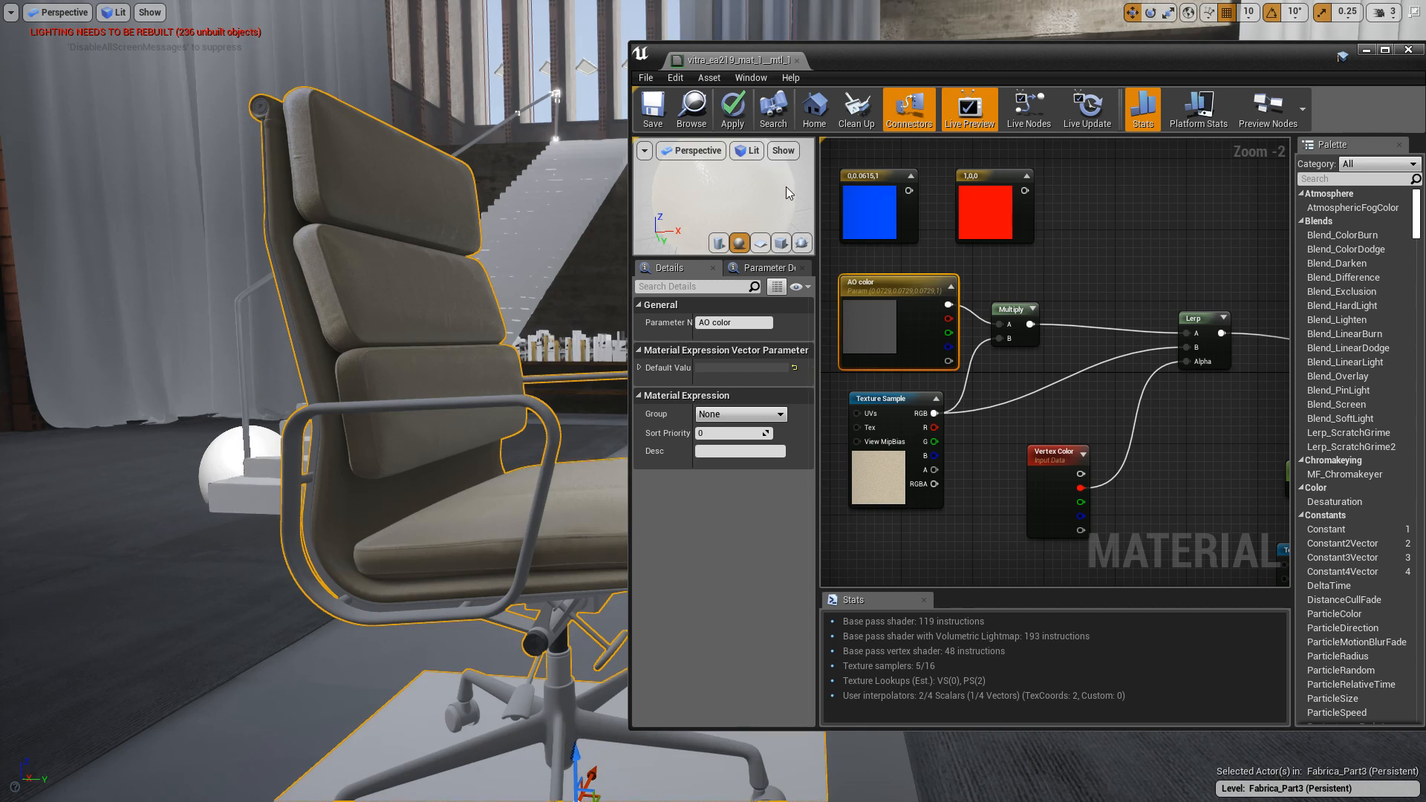
{"action": "left_click", "coordinate": [652, 110]}
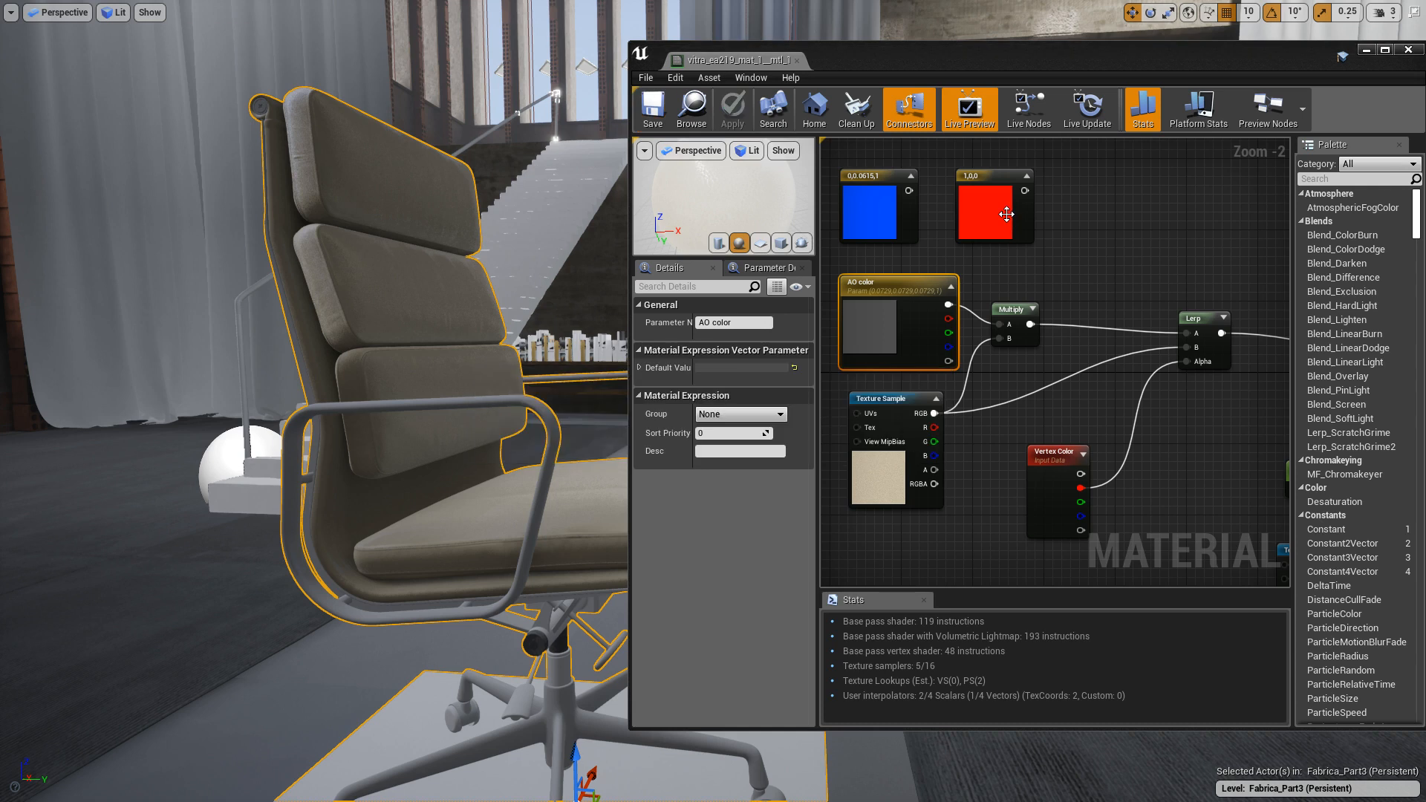
Set the AO color parameter's default value to pure black.
{"action": "left_click", "coordinate": [776, 369]}
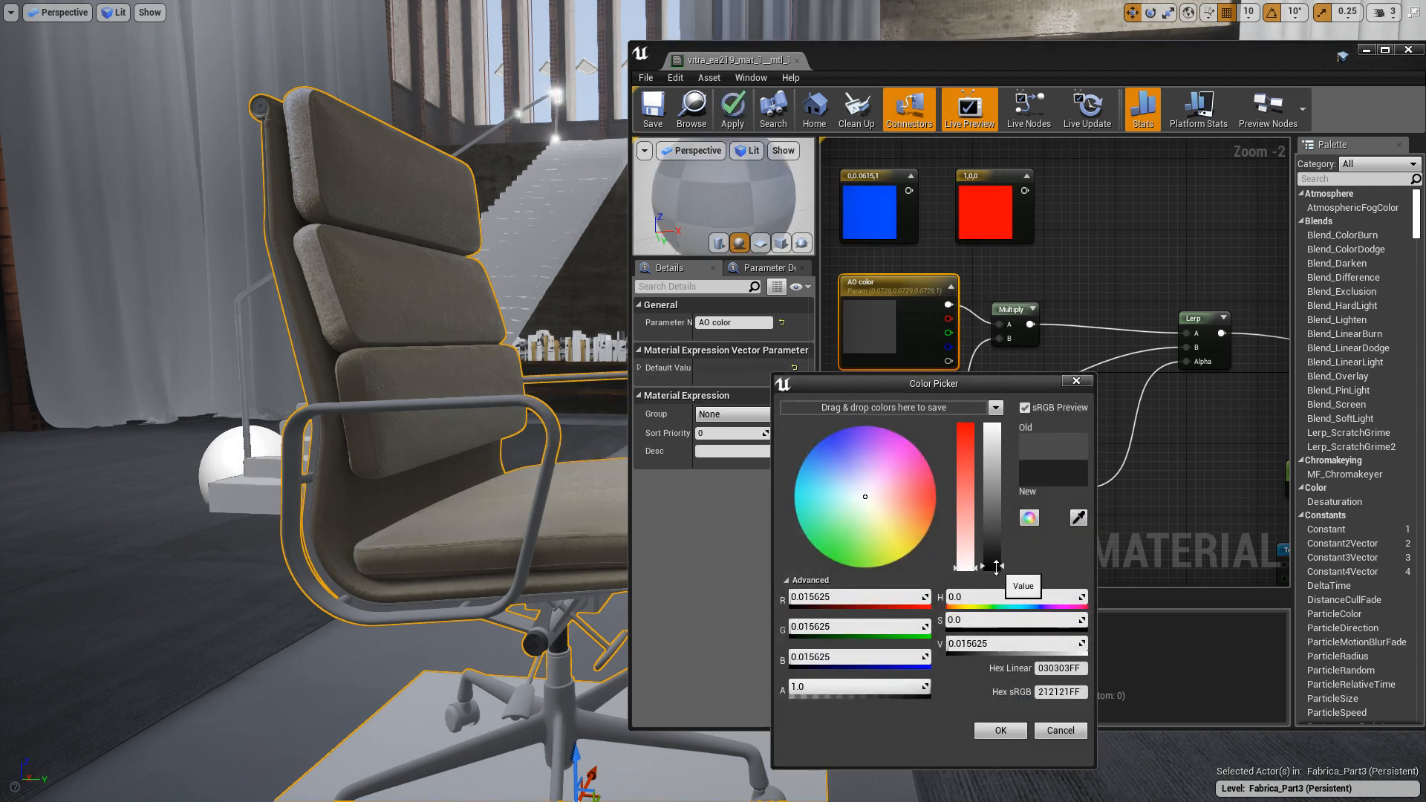
{"action": "left_click_drag", "start_coordinate": [997, 565], "coordinate": [998, 581]}
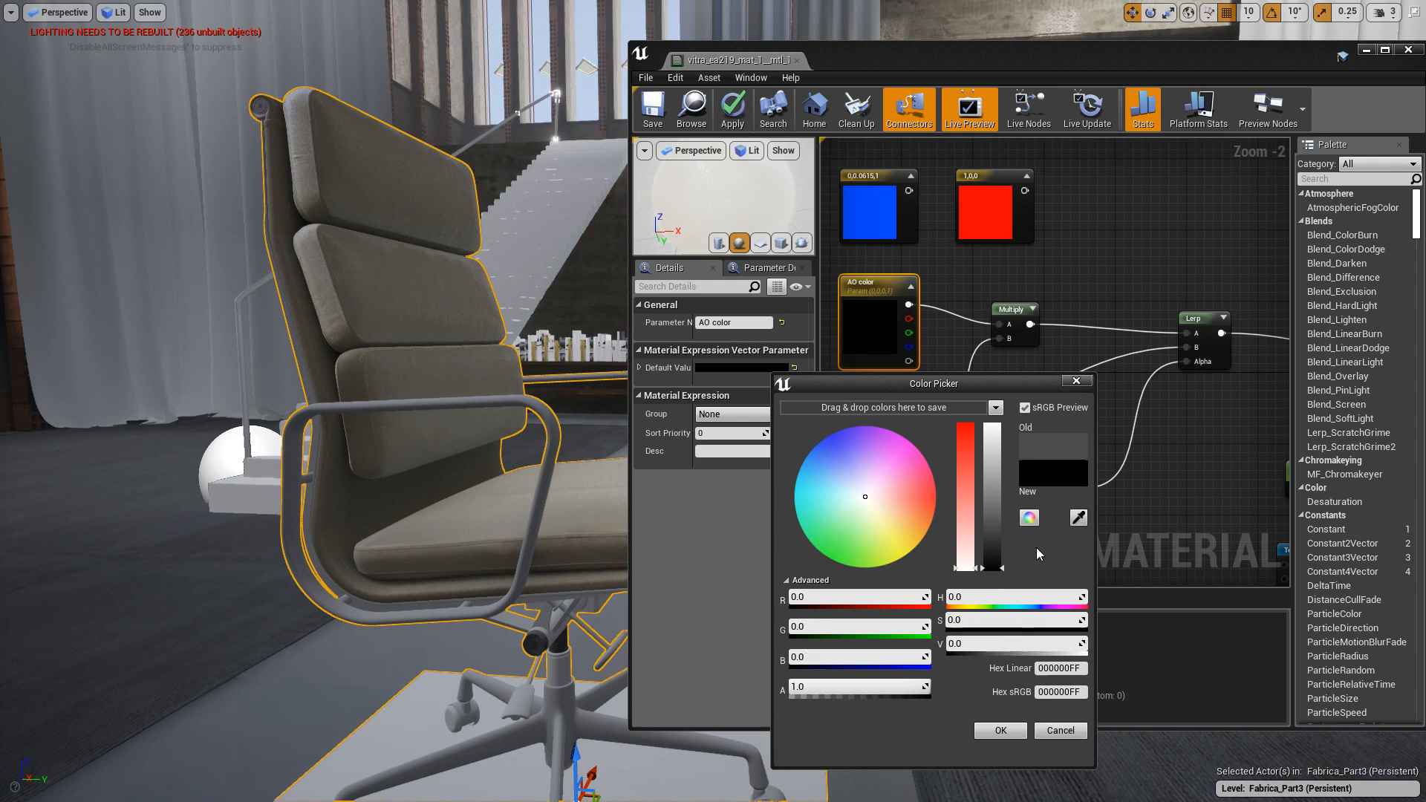
{"action": "left_click", "coordinate": [1001, 731]}
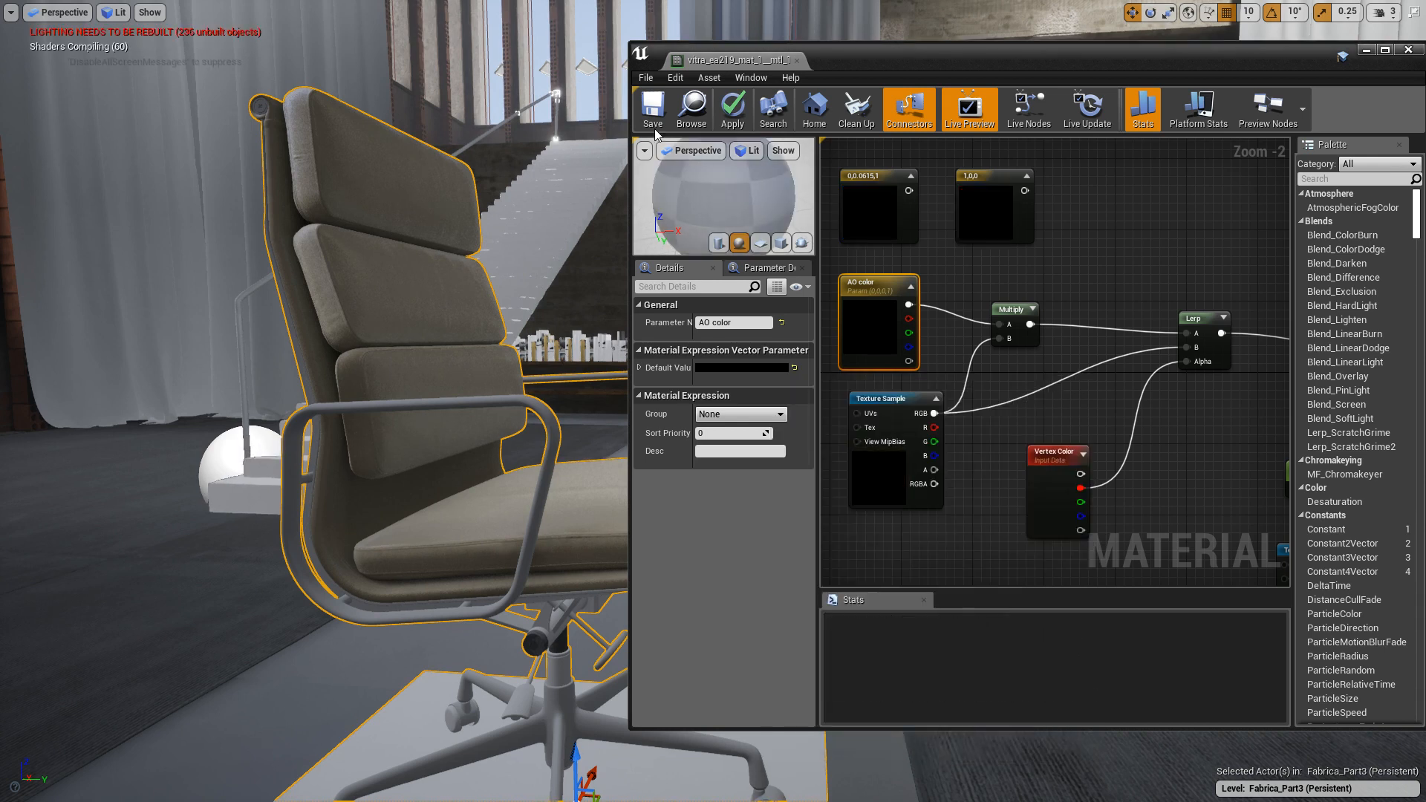
Examine the chair's upholstery shading from behind and from the side, and review the complete material node graph.
{"action": "left_click_drag", "start_coordinate": [629, 41], "coordinate": [828, 52]}
{"action": "left_click_drag", "start_coordinate": [751, 150], "coordinate": [1017, 119], "text": "alt"}
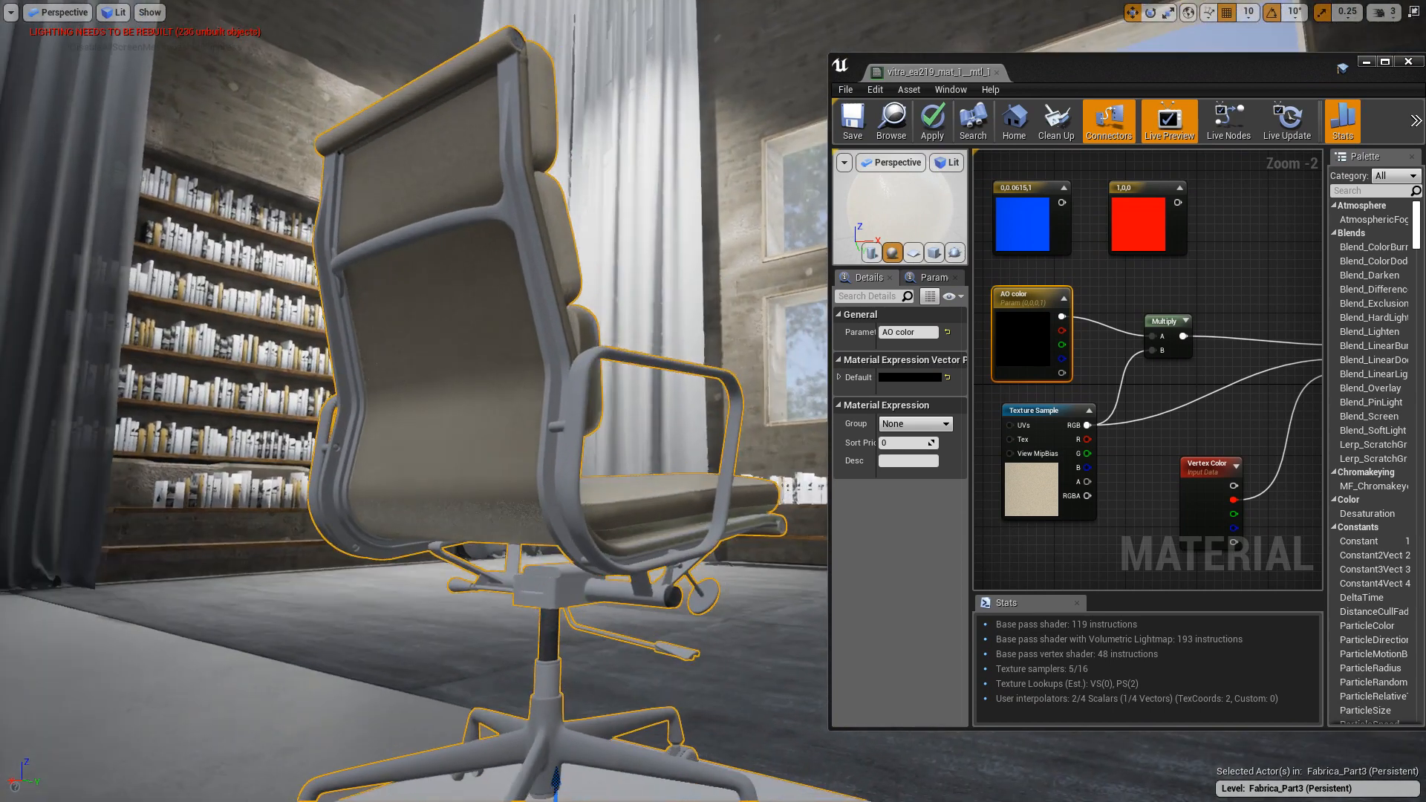
{"action": "scroll", "coordinate": [1107, 319], "scroll_direction": "down", "scroll_amount": 3}
{"action": "right_click_drag", "start_coordinate": [1175, 287], "coordinate": [1131, 337]}
{"action": "mouse_move", "coordinate": [562, 348]}
{"action": "left_mouse_down", "text": "alt"}
{"action": "mouse_move", "coordinate": [461, 352]}
{"action": "mouse_move", "coordinate": [513, 416]}
{"action": "mouse_move", "coordinate": [578, 351]}
{"action": "left_mouse_up", "text": "alt"}
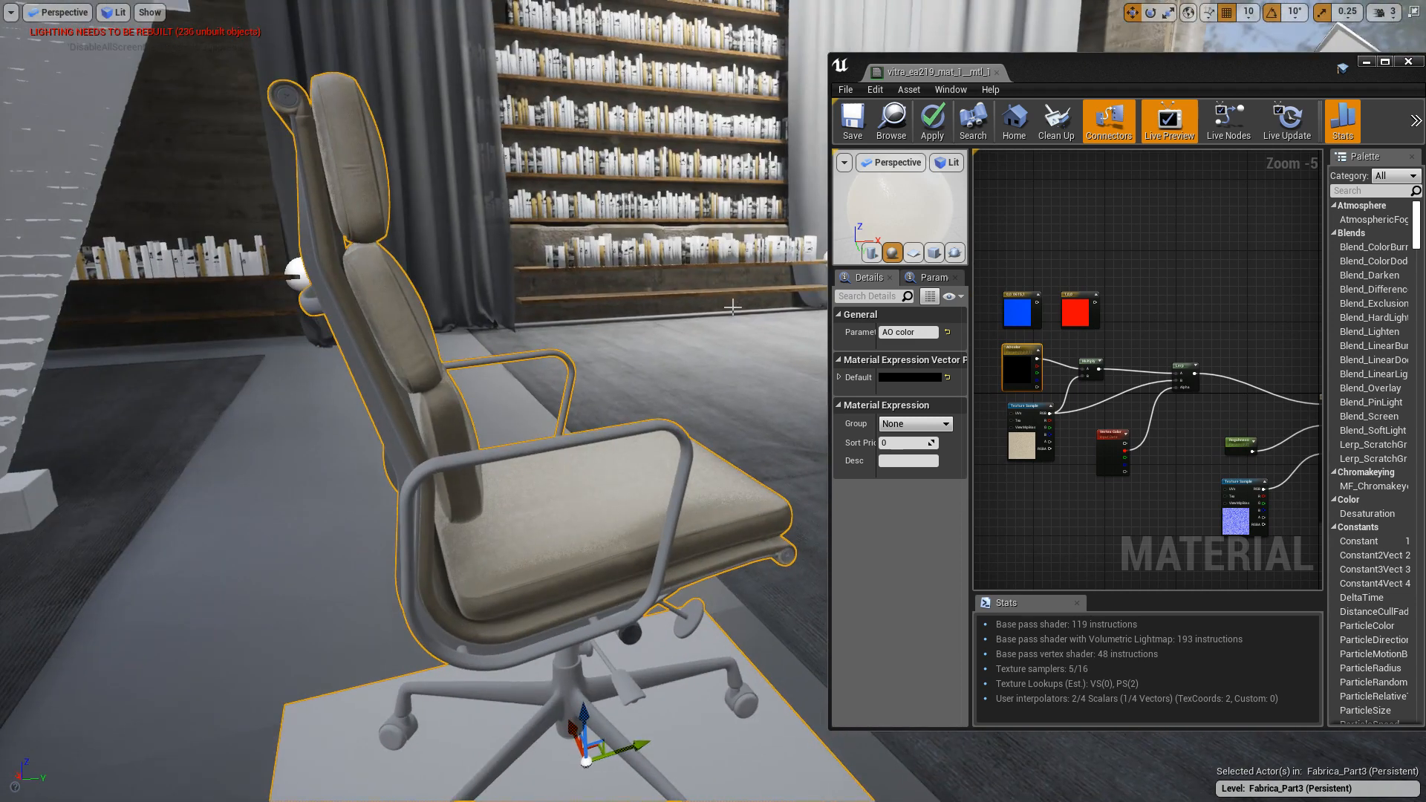
{"action": "double_click", "coordinate": [1160, 78]}
{"action": "right_click_drag", "start_coordinate": [834, 319], "coordinate": [938, 325]}
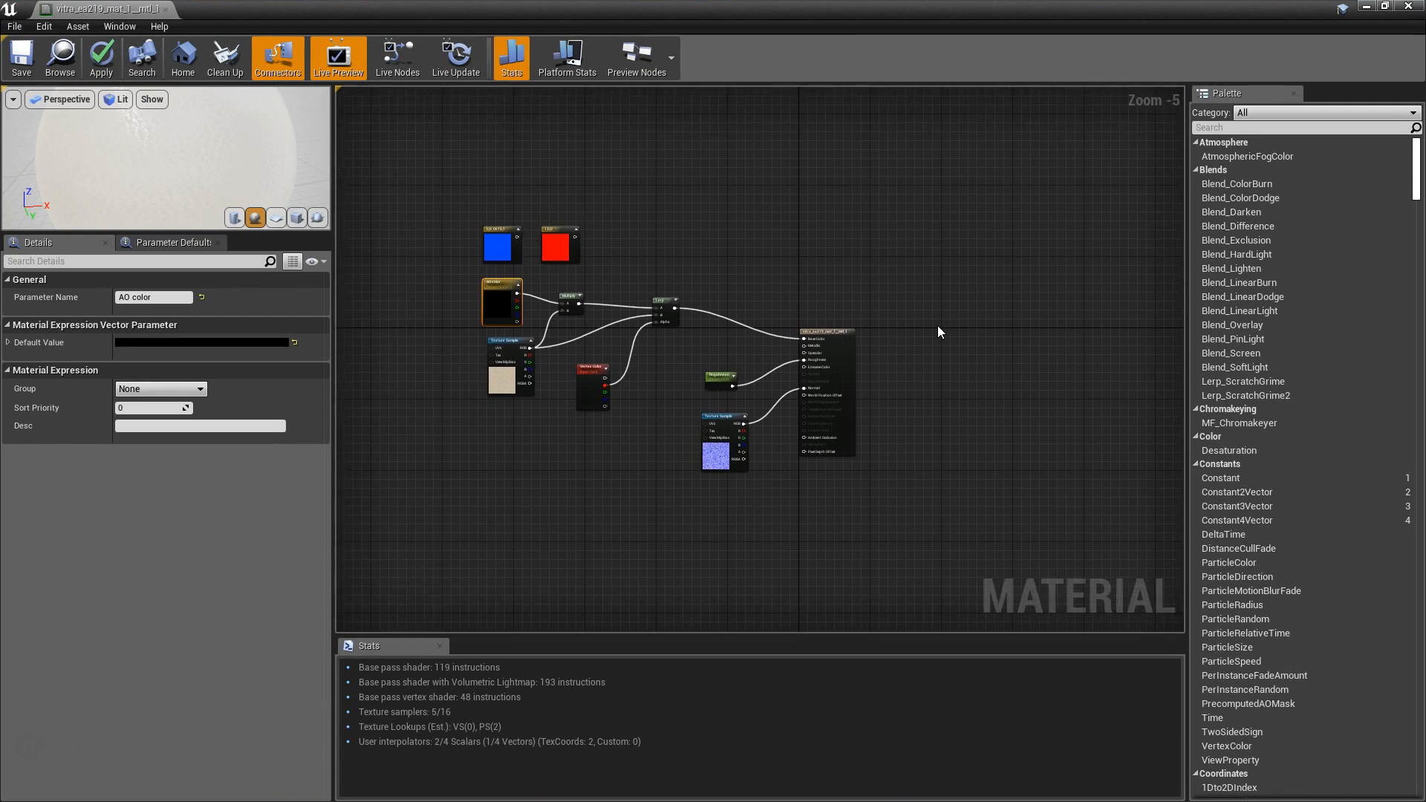
{"action": "scroll", "coordinate": [662, 340], "scroll_direction": "up", "scroll_amount": 3}
{"action": "scroll", "coordinate": [662, 337], "scroll_direction": "down", "scroll_amount": 1}
{"action": "right_click_drag", "start_coordinate": [662, 337], "coordinate": [688, 349]}
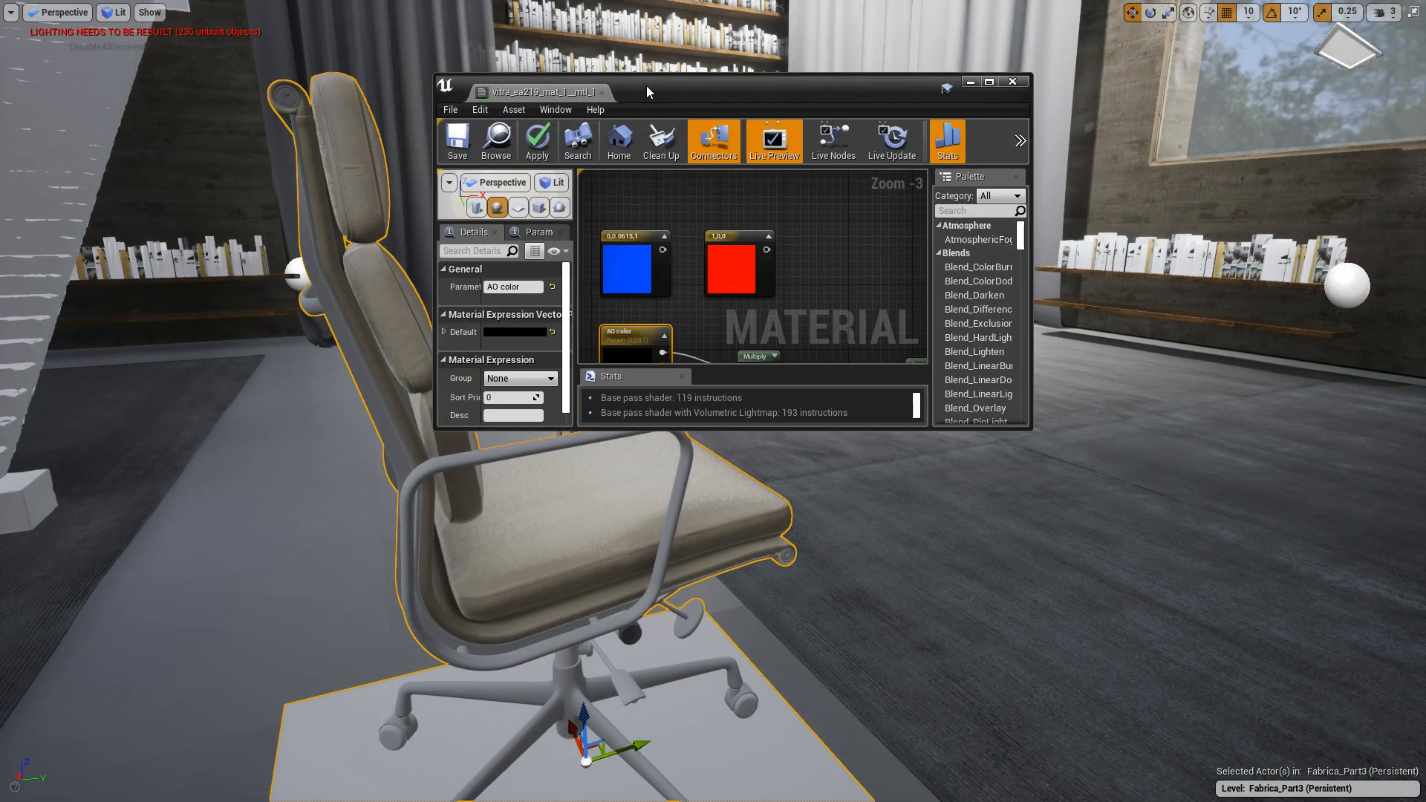
Close the material editor and apply the changes to the original material vitra_ea219_mat_1__mtl_1.
{"action": "double_click", "coordinate": [646, 86]}
{"action": "left_click", "coordinate": [166, 10]}
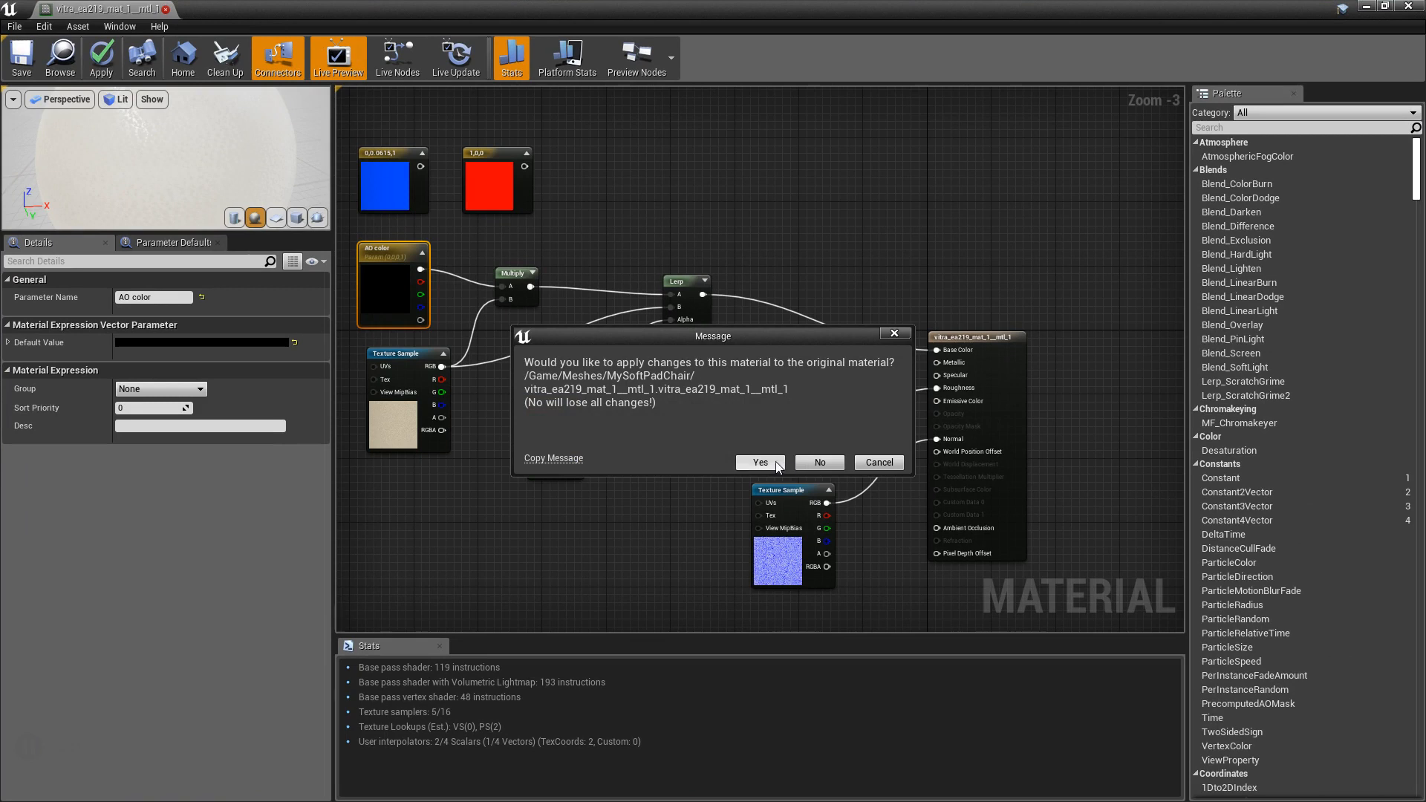
{"action": "left_click", "coordinate": [778, 465]}
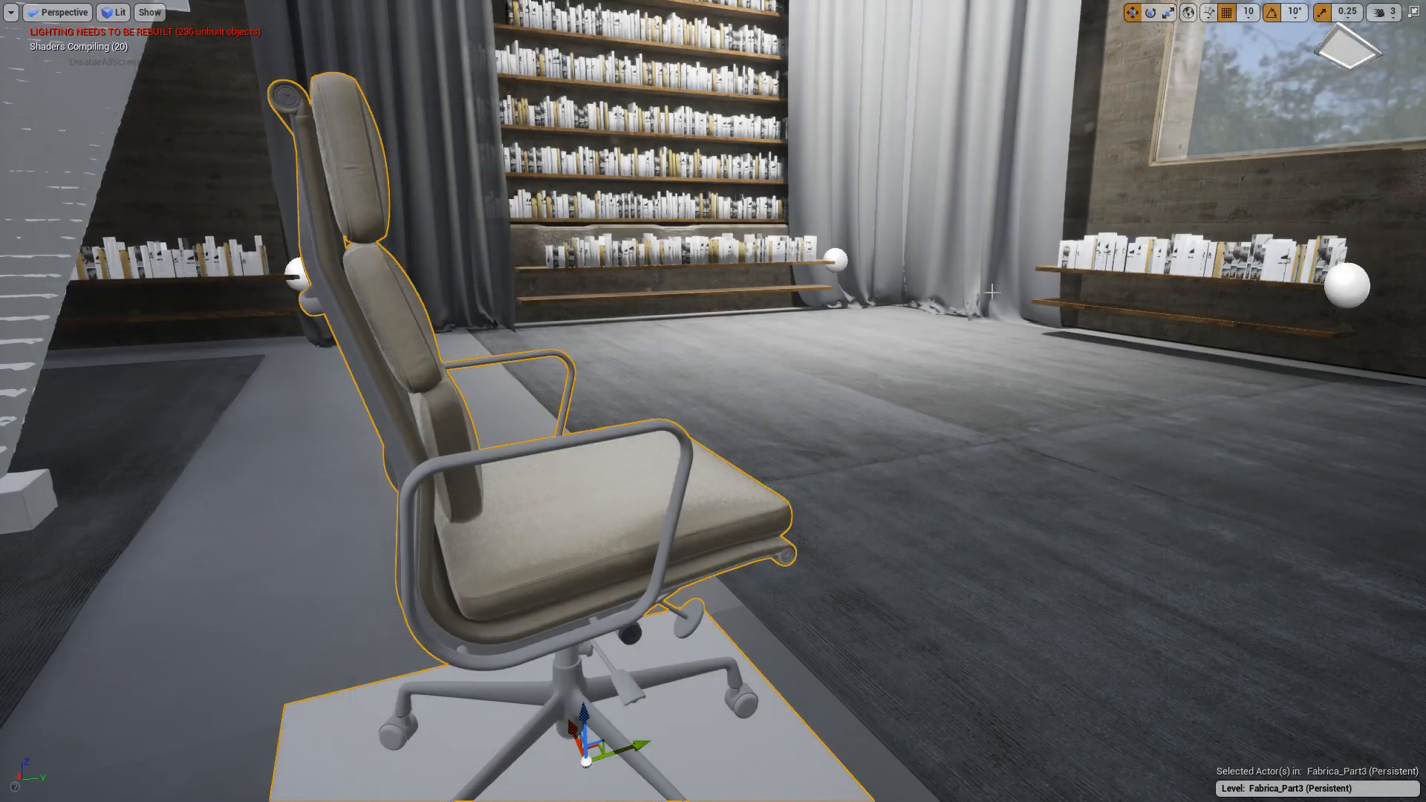
Leave the full-screen viewport and open the EamesSoftPadChair static mesh in the mesh editor with the whole chair framed.
{"action": "key", "text": "F11"}
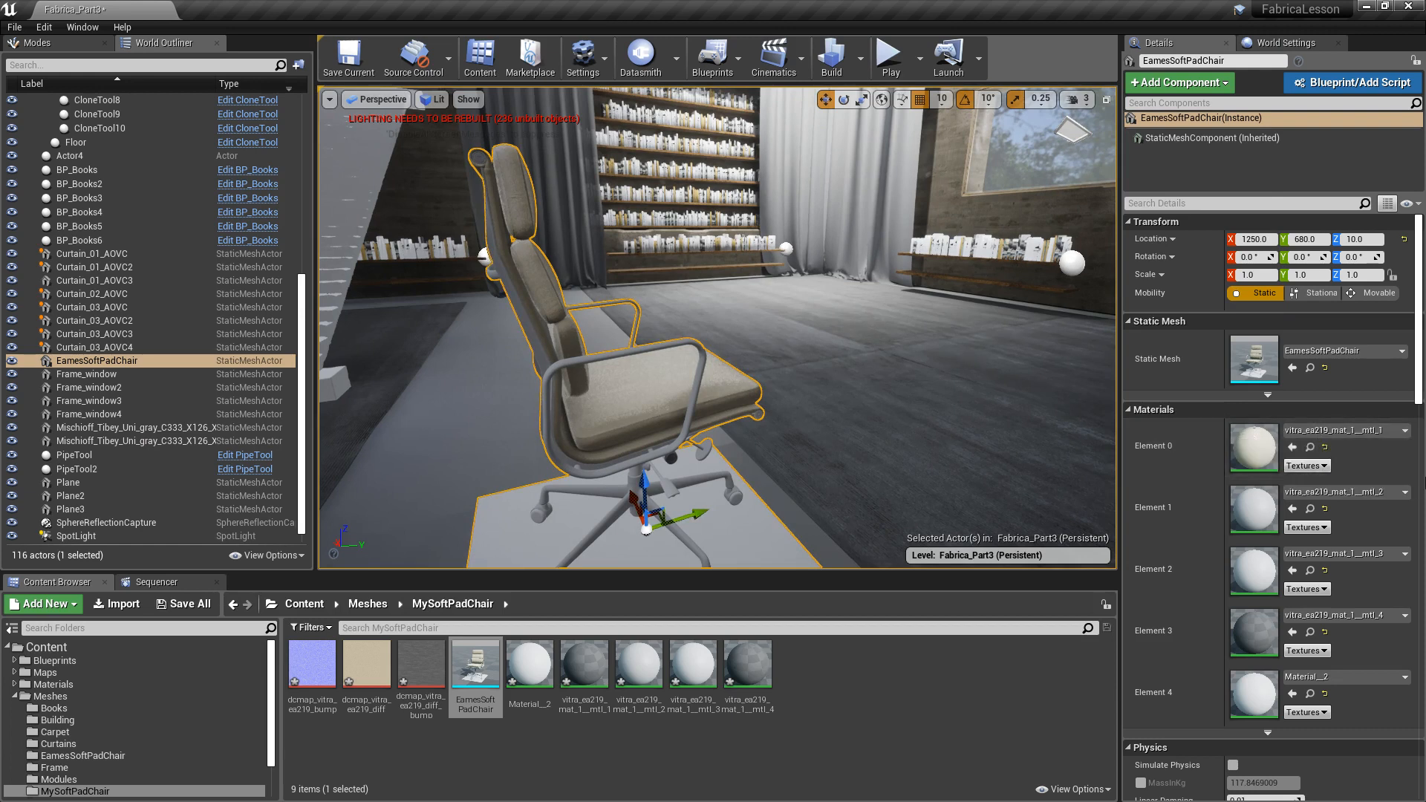
{"action": "double_click", "coordinate": [1255, 363]}
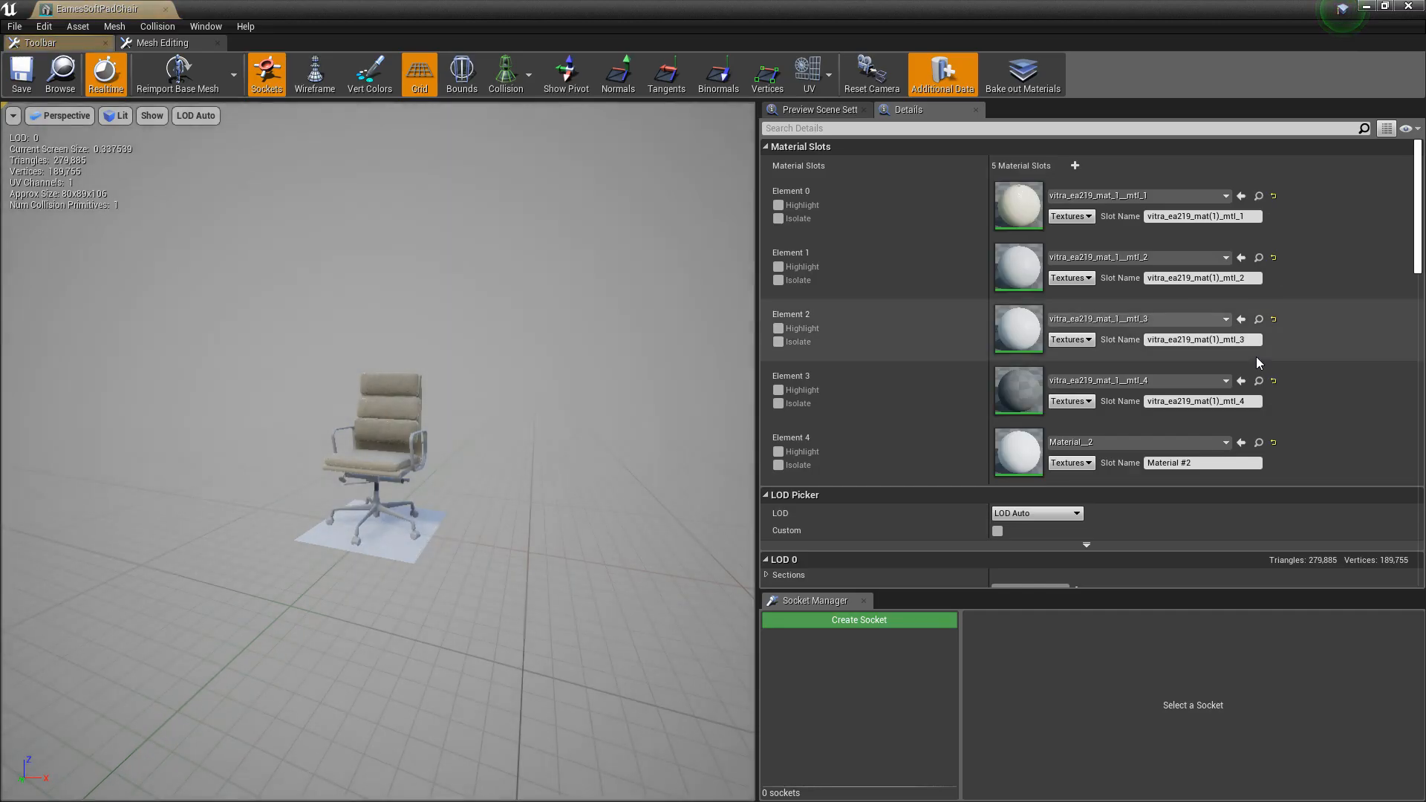
{"action": "scroll", "coordinate": [432, 461], "scroll_direction": "up", "scroll_amount": 4}
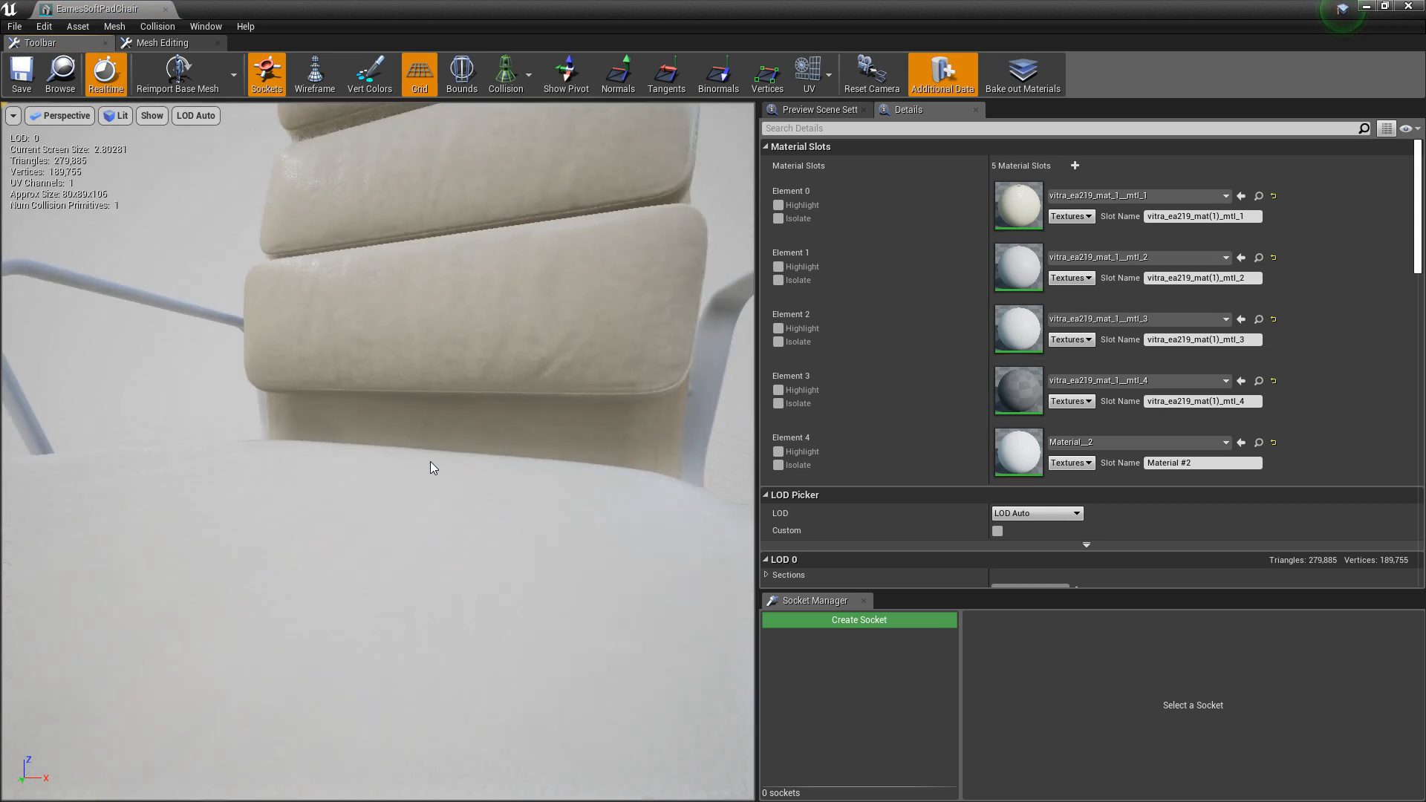
{"action": "scroll", "coordinate": [433, 462], "scroll_direction": "down", "scroll_amount": 3}
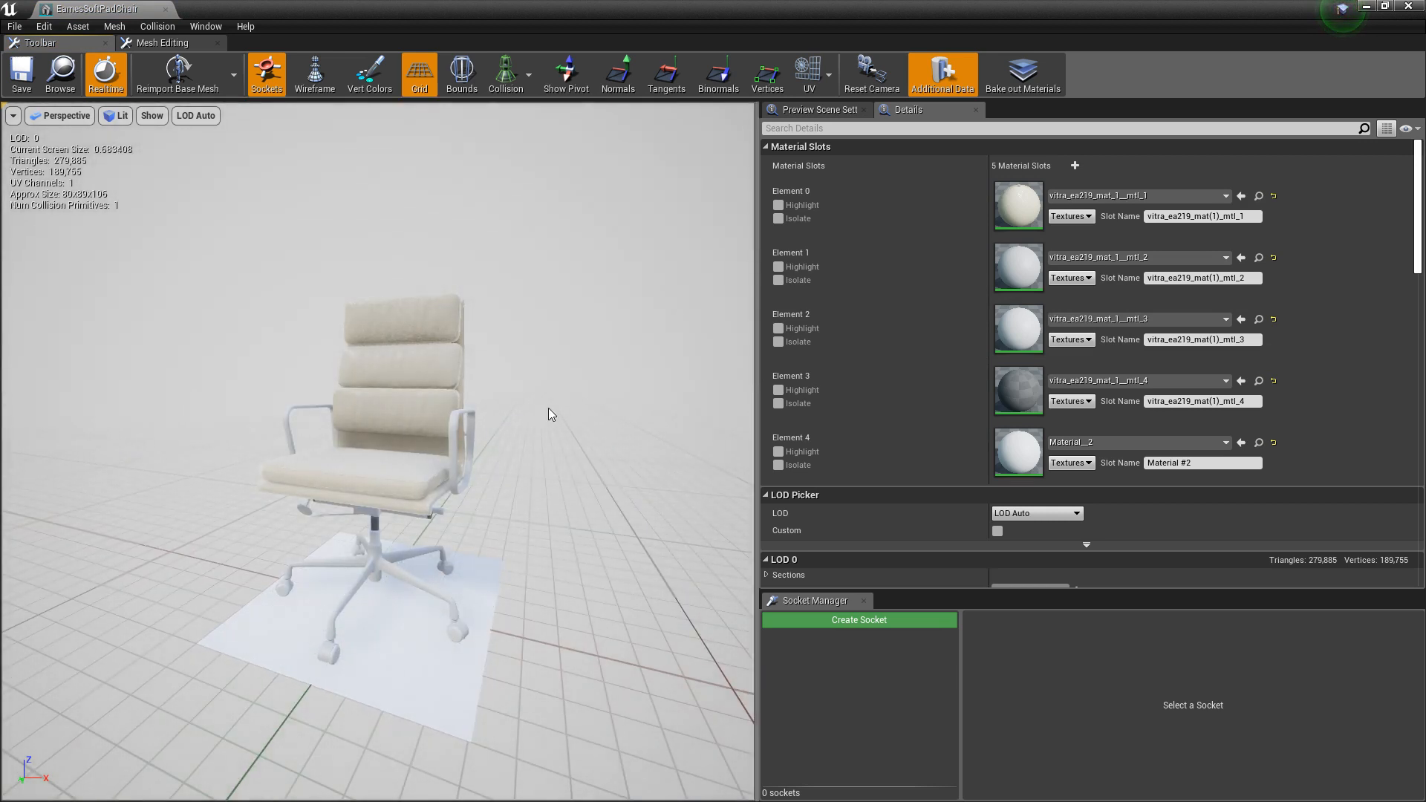
Isolate material slots Element 1, 2, 4 and 3 in turn to see which chair parts each covers.
{"action": "left_click", "coordinate": [777, 280]}
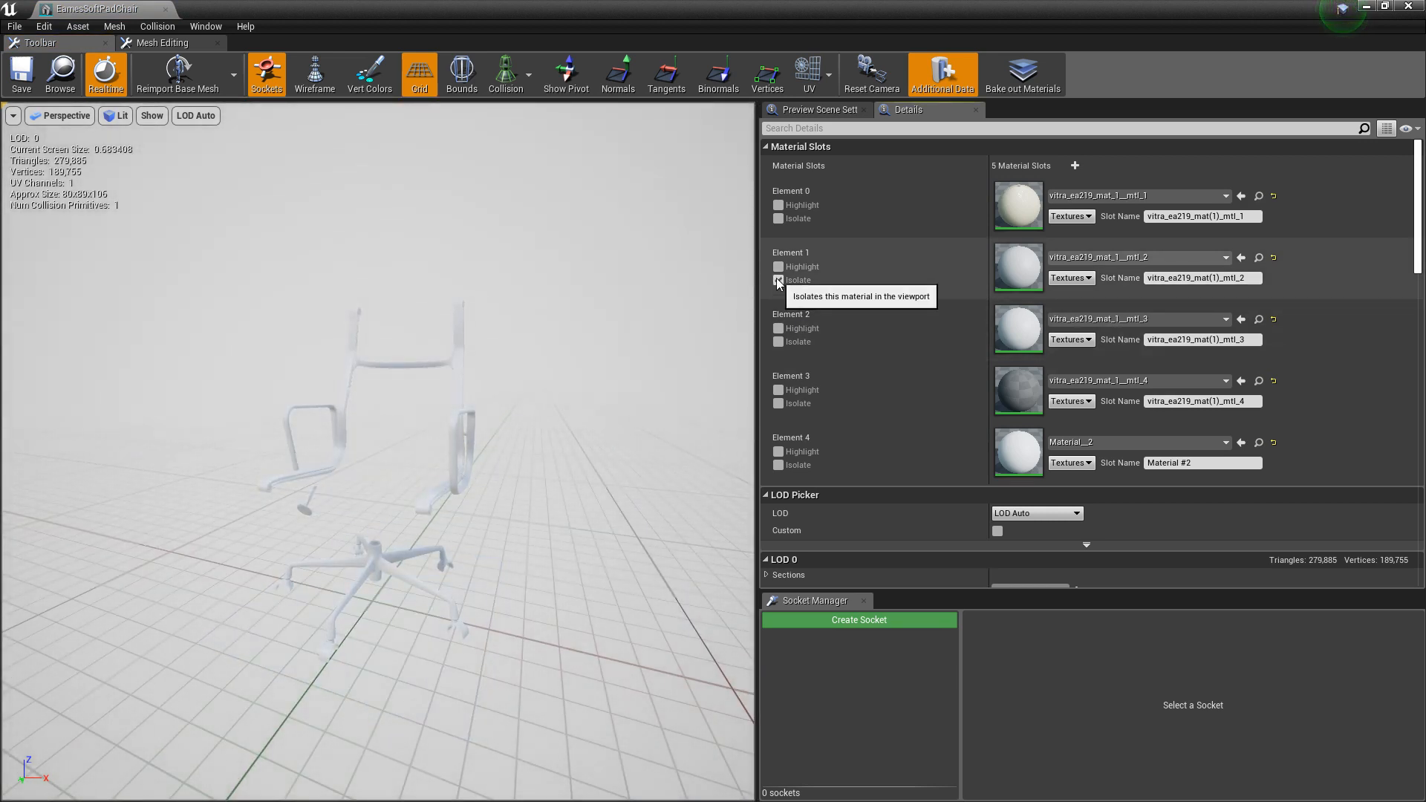
{"action": "left_click", "coordinate": [778, 280]}
{"action": "left_click", "coordinate": [778, 341]}
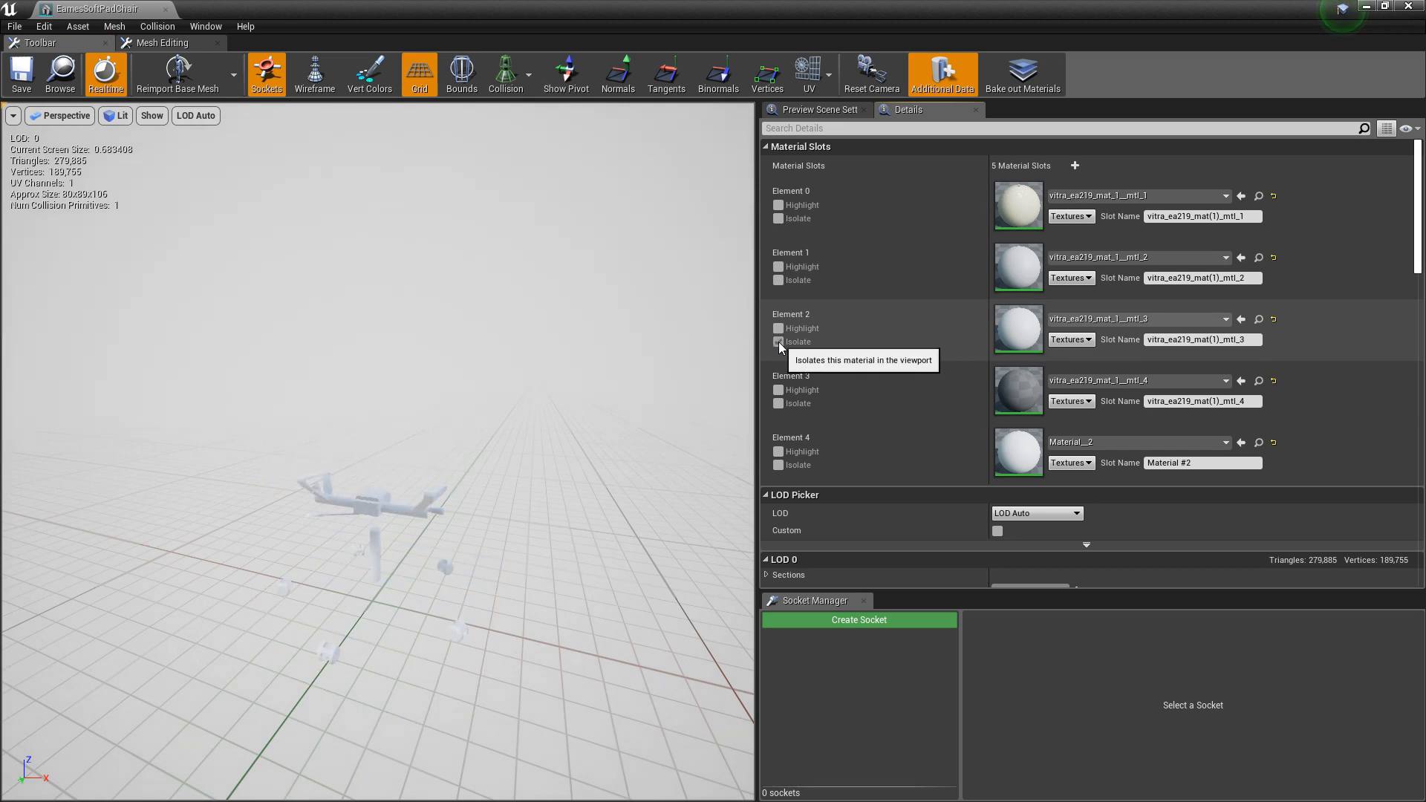
{"action": "left_click", "coordinate": [778, 341]}
{"action": "left_click", "coordinate": [778, 341]}
{"action": "left_click", "coordinate": [777, 342]}
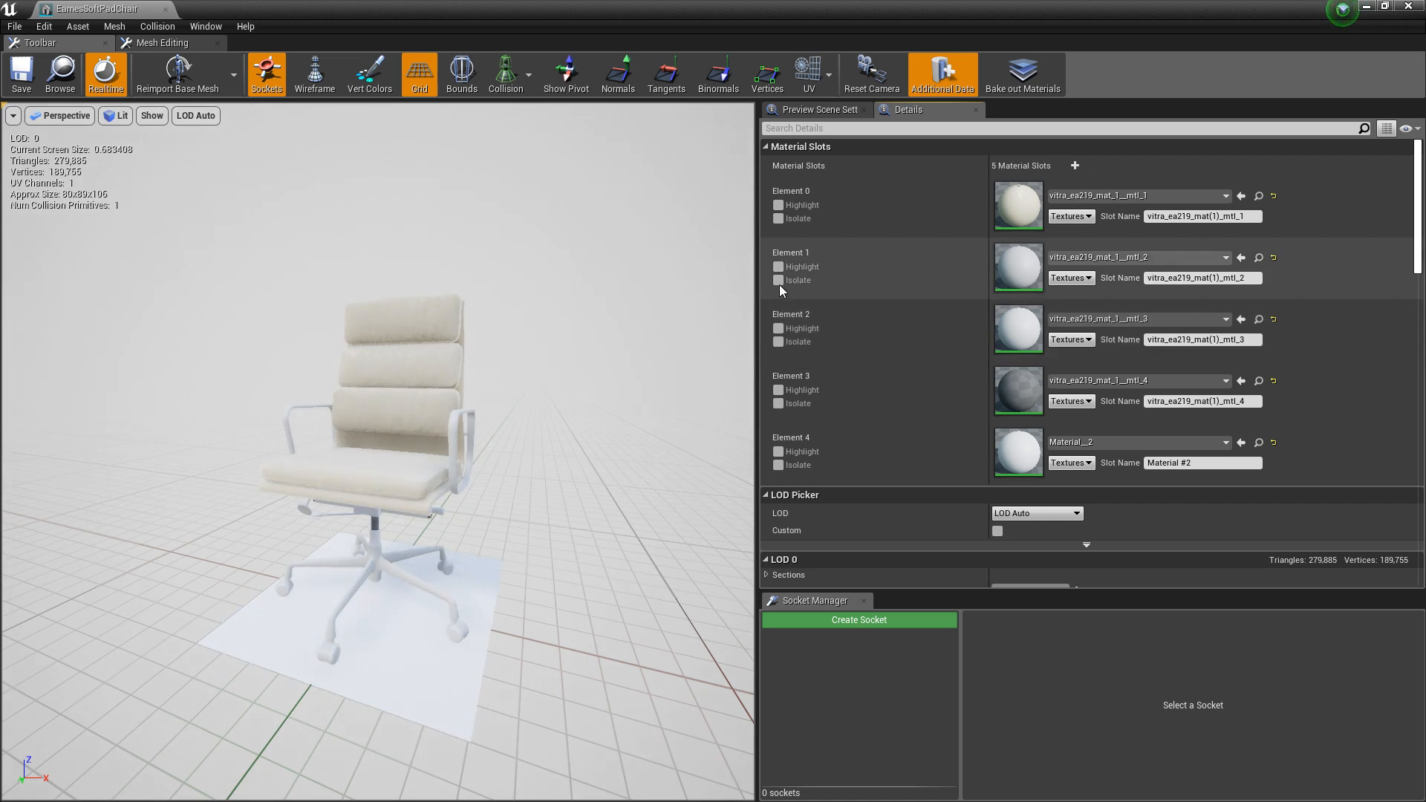
{"action": "left_click", "coordinate": [778, 464]}
{"action": "left_click", "coordinate": [778, 465]}
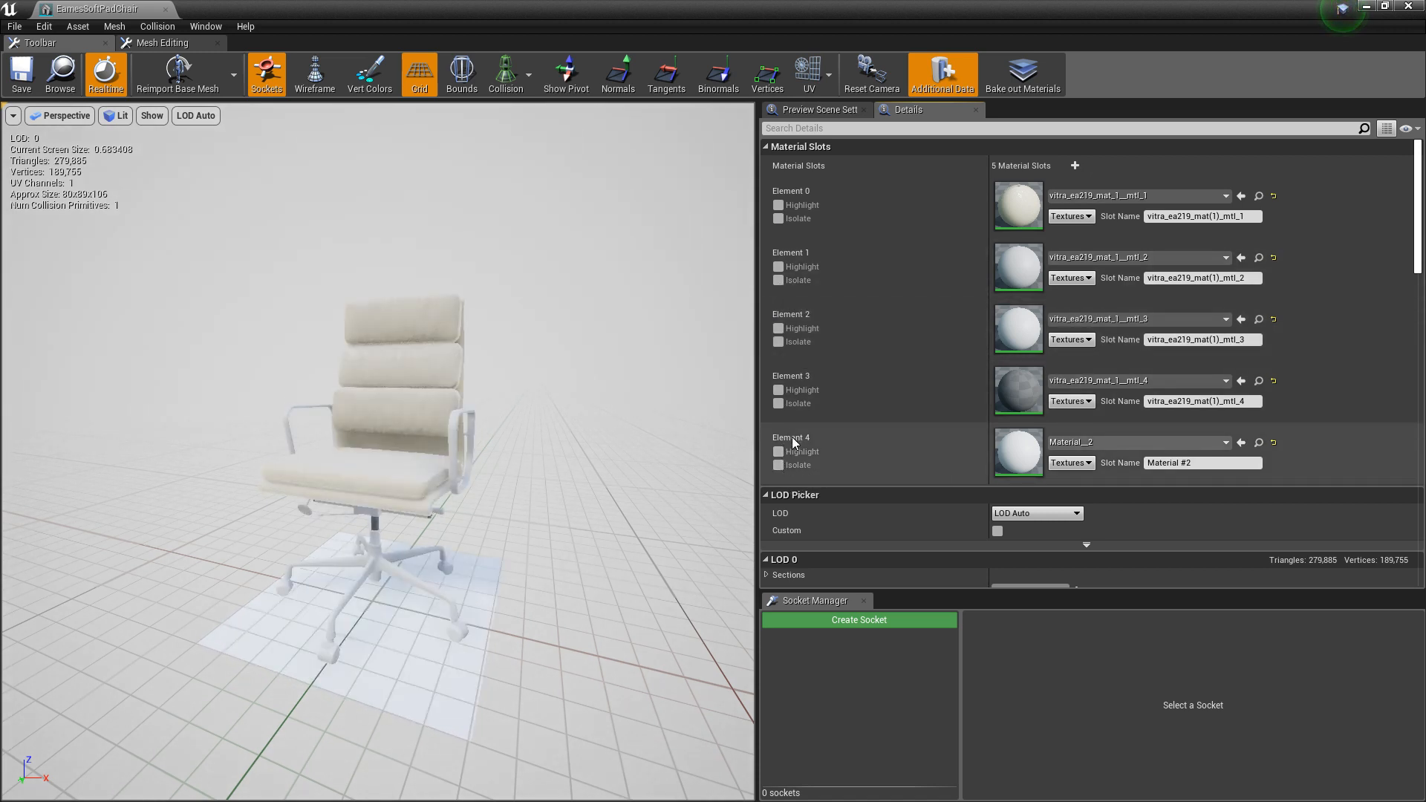
{"action": "left_click", "coordinate": [778, 403]}
{"action": "left_click", "coordinate": [778, 403]}
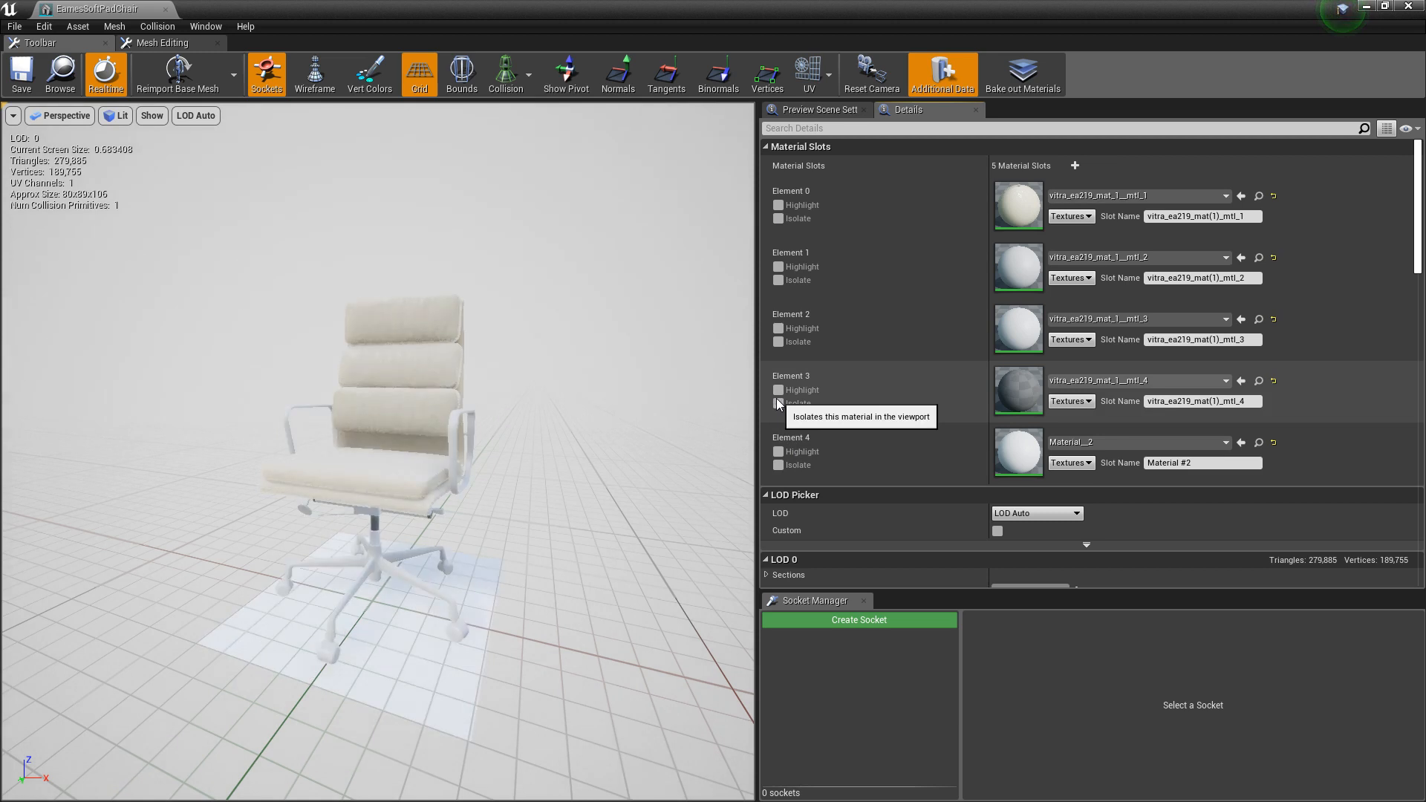
Open the chair's Element 1 material, vitra_ea219_mat_1__mtl_2, in a reduced-size editor window placed beside the level viewport.
{"action": "double_click", "coordinate": [242, 13]}
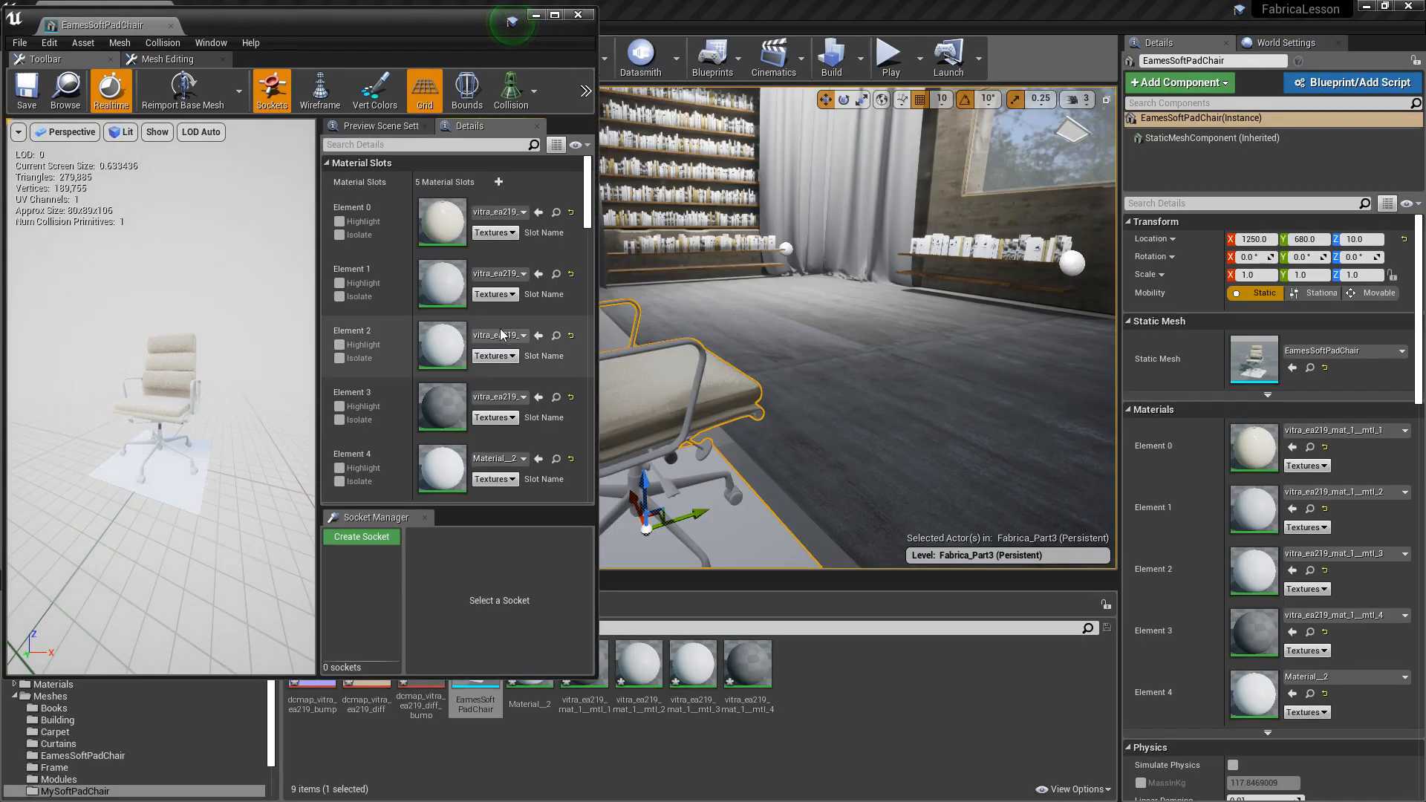
{"action": "left_click", "coordinate": [341, 296]}
{"action": "left_click", "coordinate": [341, 296]}
{"action": "double_click", "coordinate": [437, 290]}
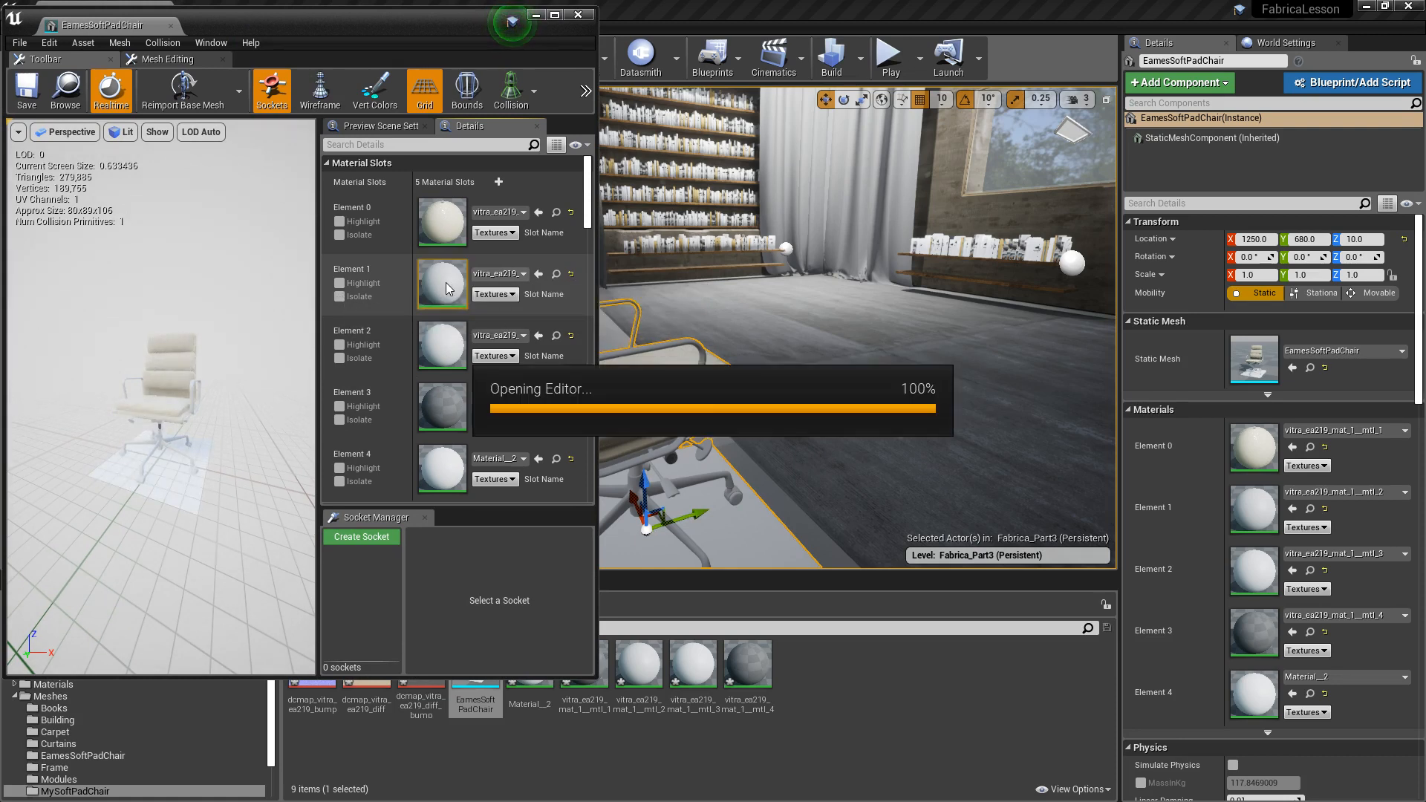
{"action": "double_click", "coordinate": [548, 16]}
{"action": "left_click_drag", "start_coordinate": [477, 27], "coordinate": [1013, 119]}
Rename the parameter feeding Base Color as Color and reposition its node beside the material output.
{"action": "left_click_drag", "start_coordinate": [1057, 256], "coordinate": [971, 226]}
{"action": "left_click", "coordinate": [804, 371]}
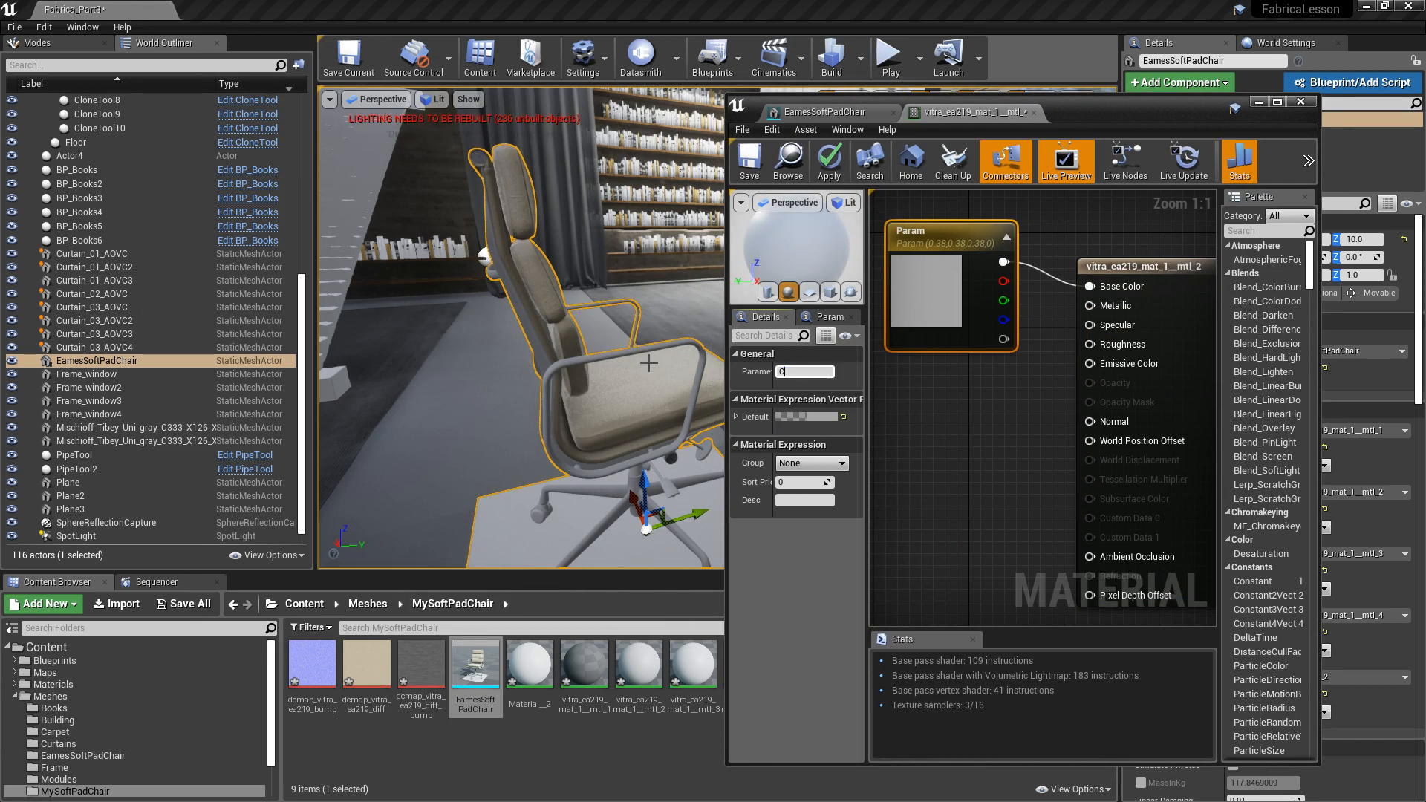
{"action": "type", "text": "Color"}
{"action": "key", "text": "Return"}
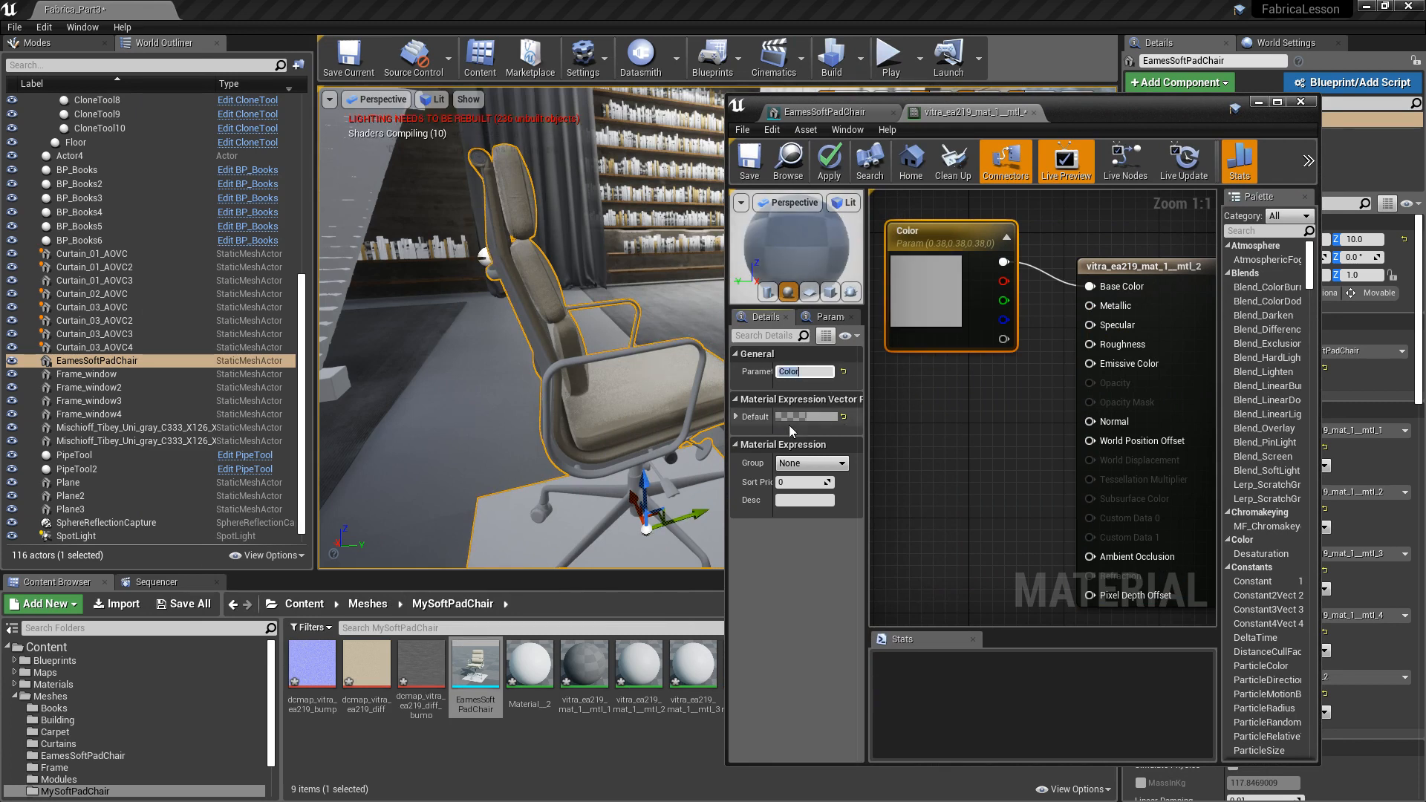
{"action": "left_click", "coordinate": [974, 398]}
{"action": "left_click_drag", "start_coordinate": [958, 240], "coordinate": [946, 228]}
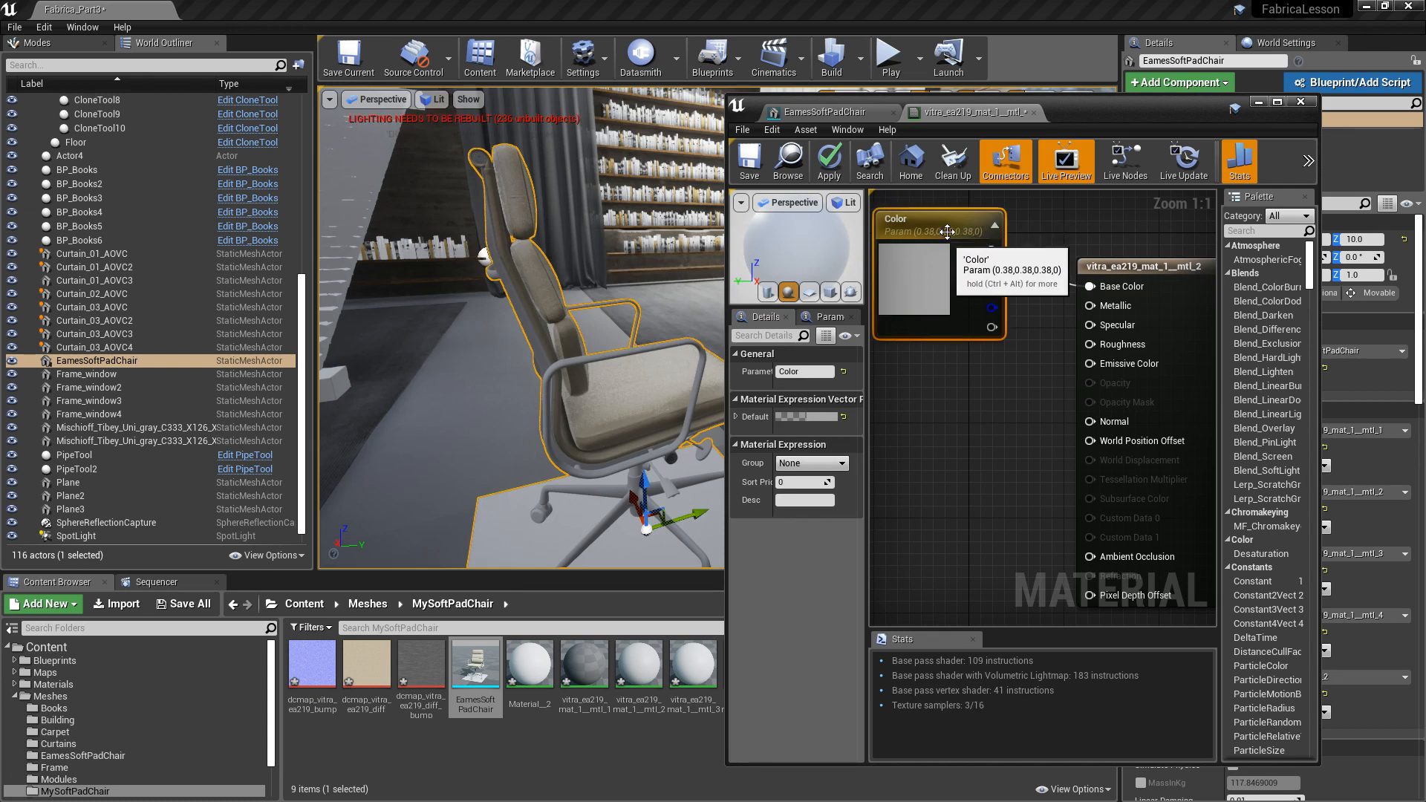
Add a constant node with value 1 below the Color parameter and connect it to Metallic.
{"action": "left_click", "coordinate": [938, 382]}
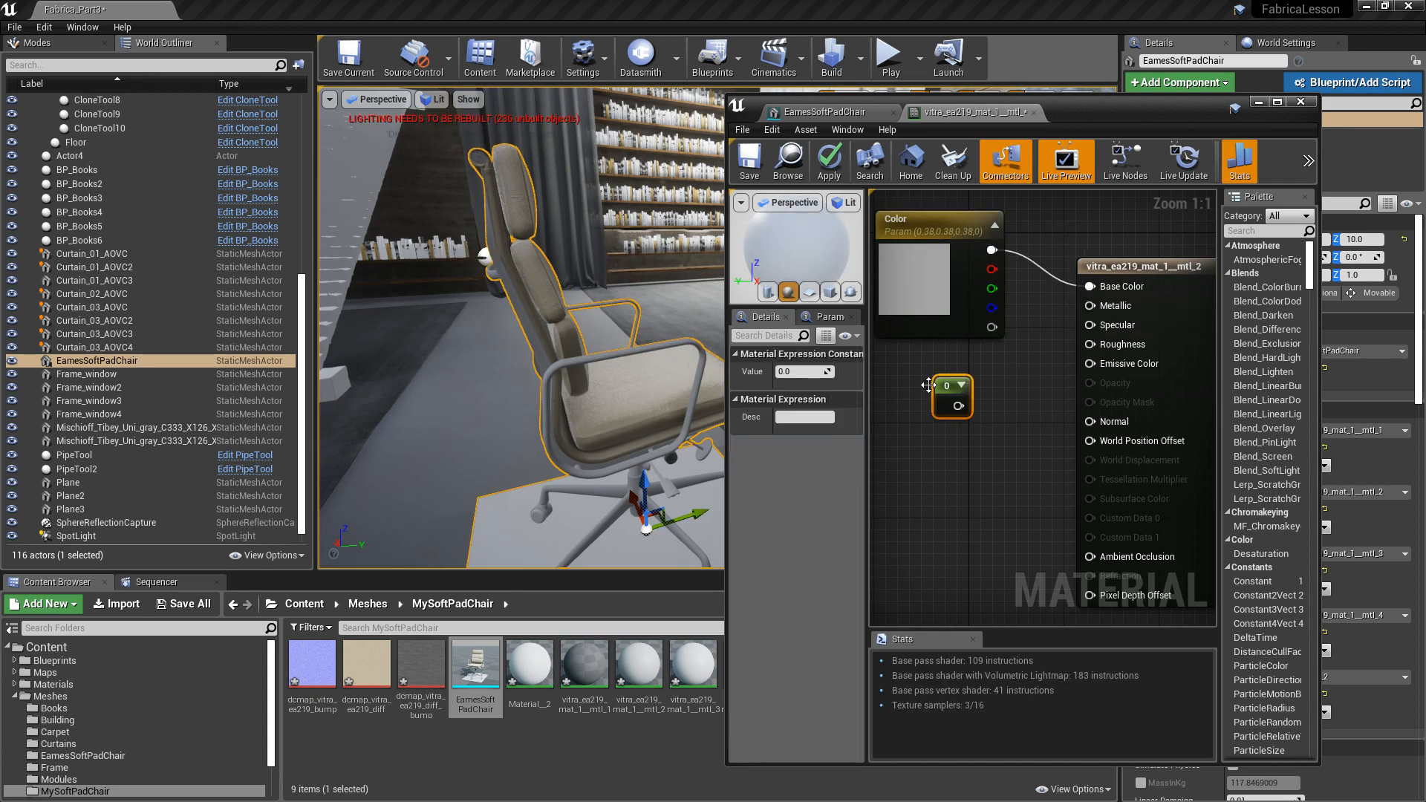
{"action": "left_click", "coordinate": [977, 488]}
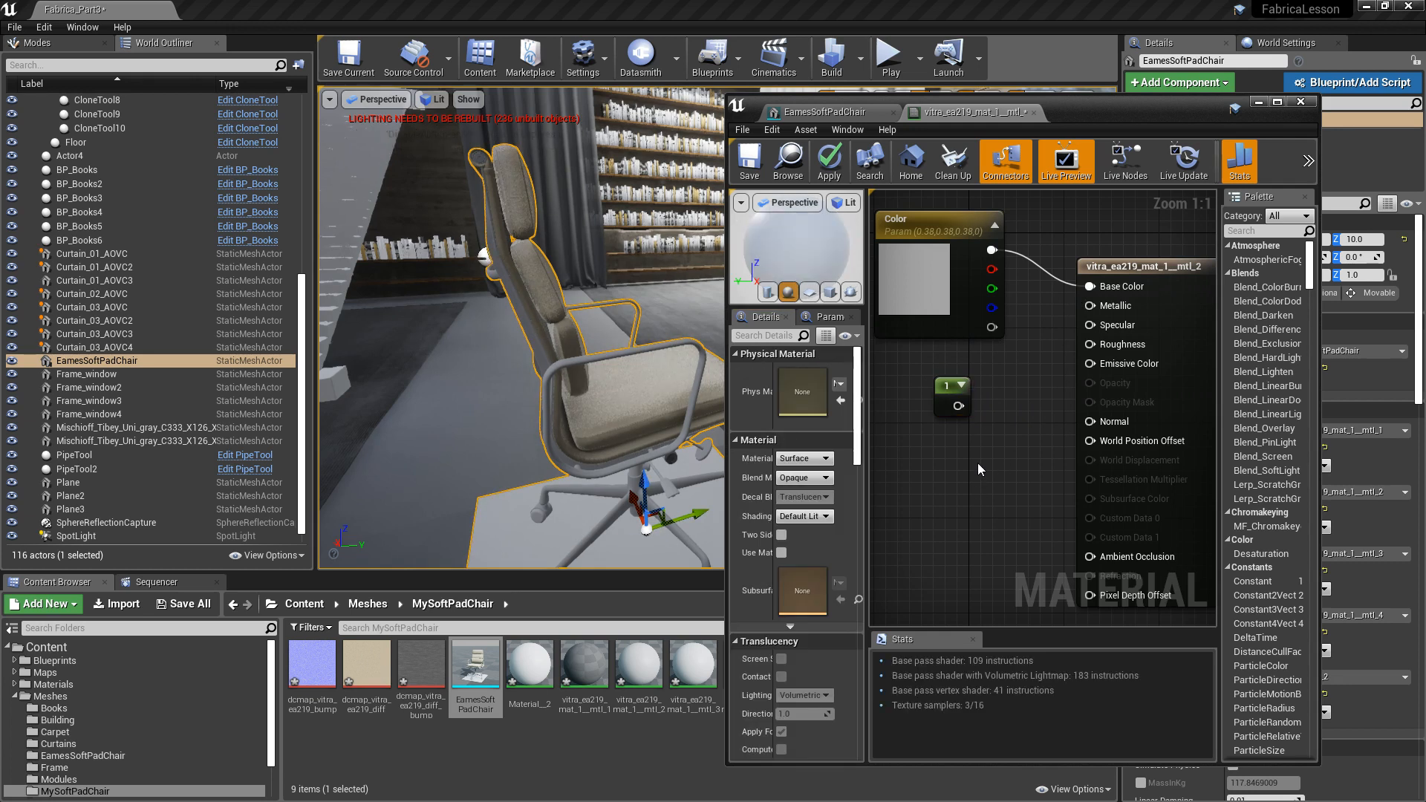
{"action": "left_click_drag", "start_coordinate": [945, 391], "coordinate": [935, 401]}
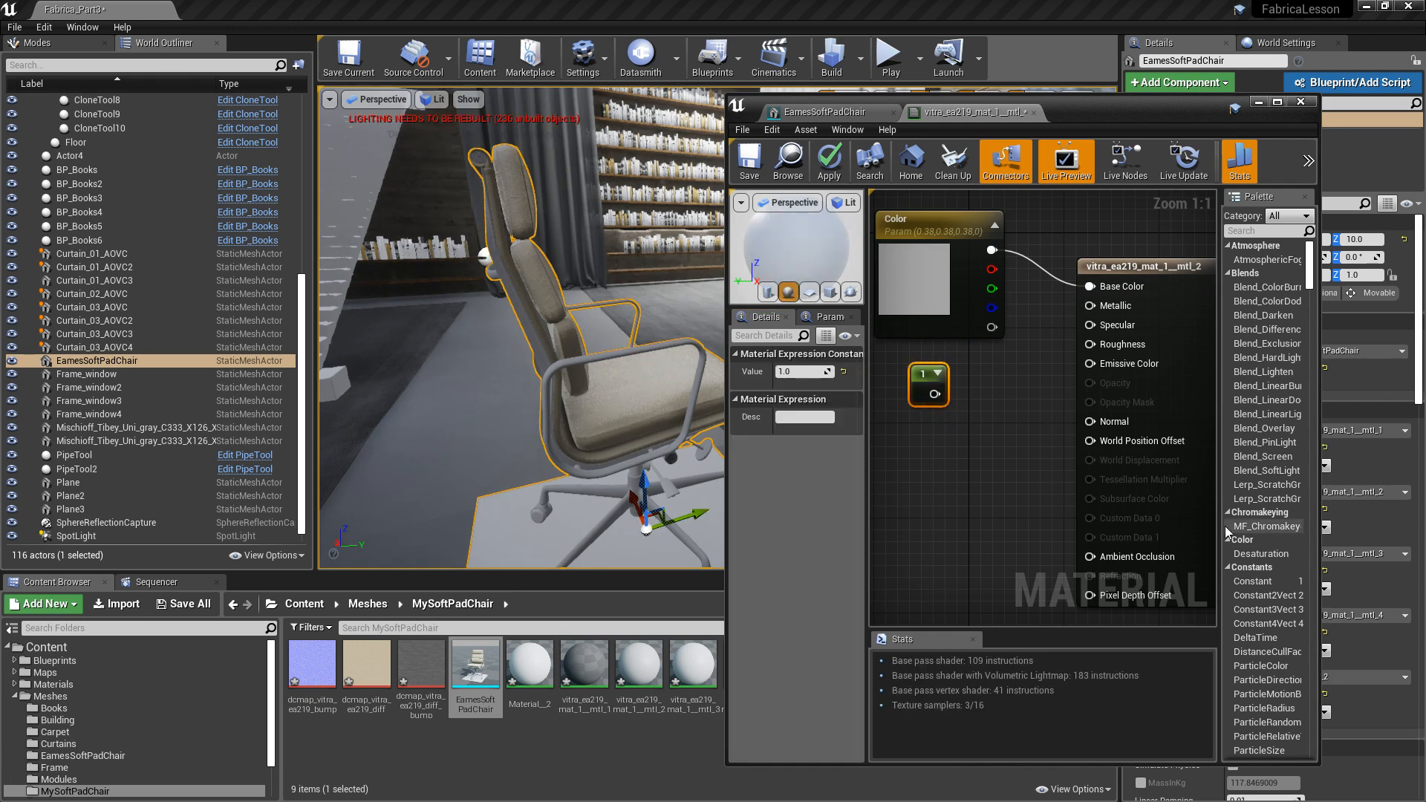
{"action": "left_click_drag", "start_coordinate": [935, 393], "coordinate": [1091, 307]}
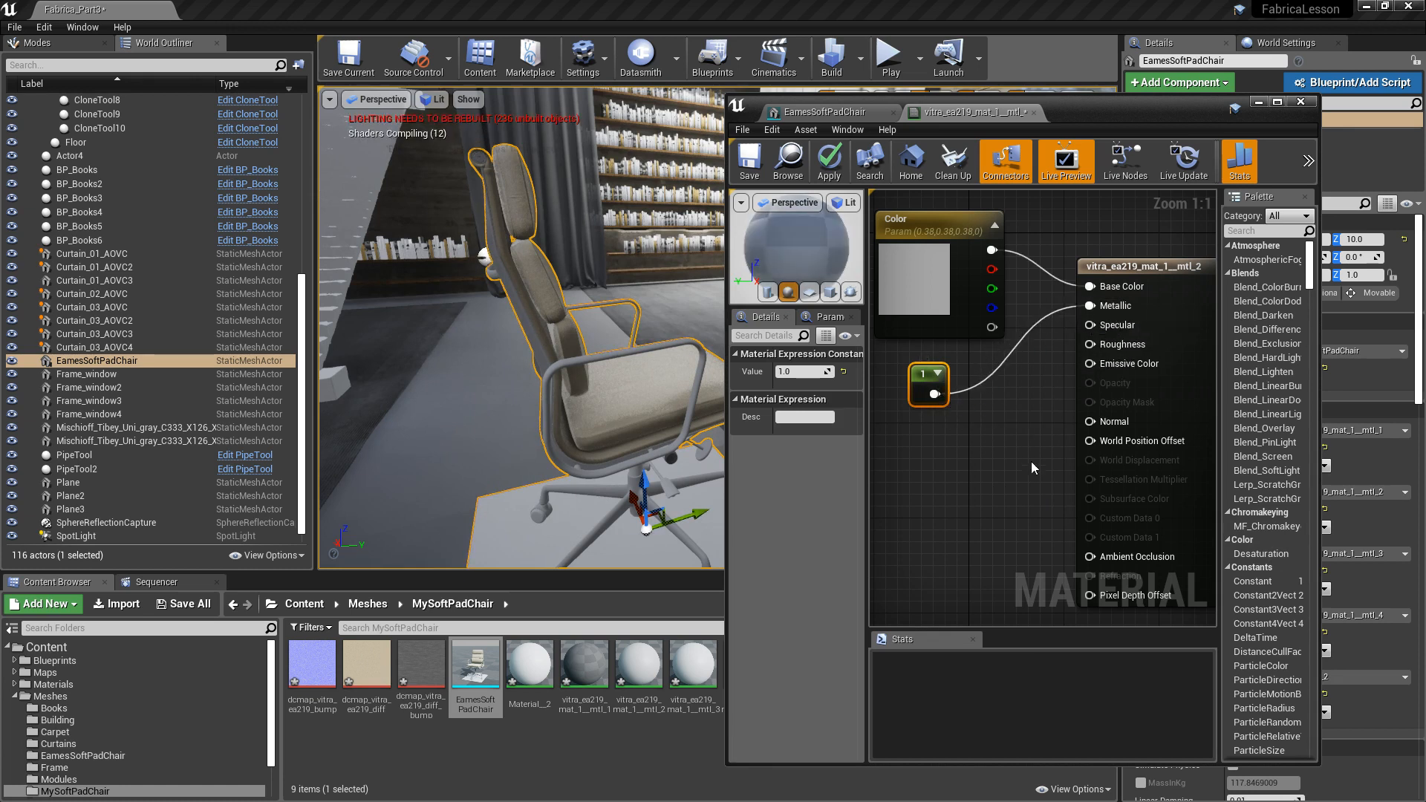
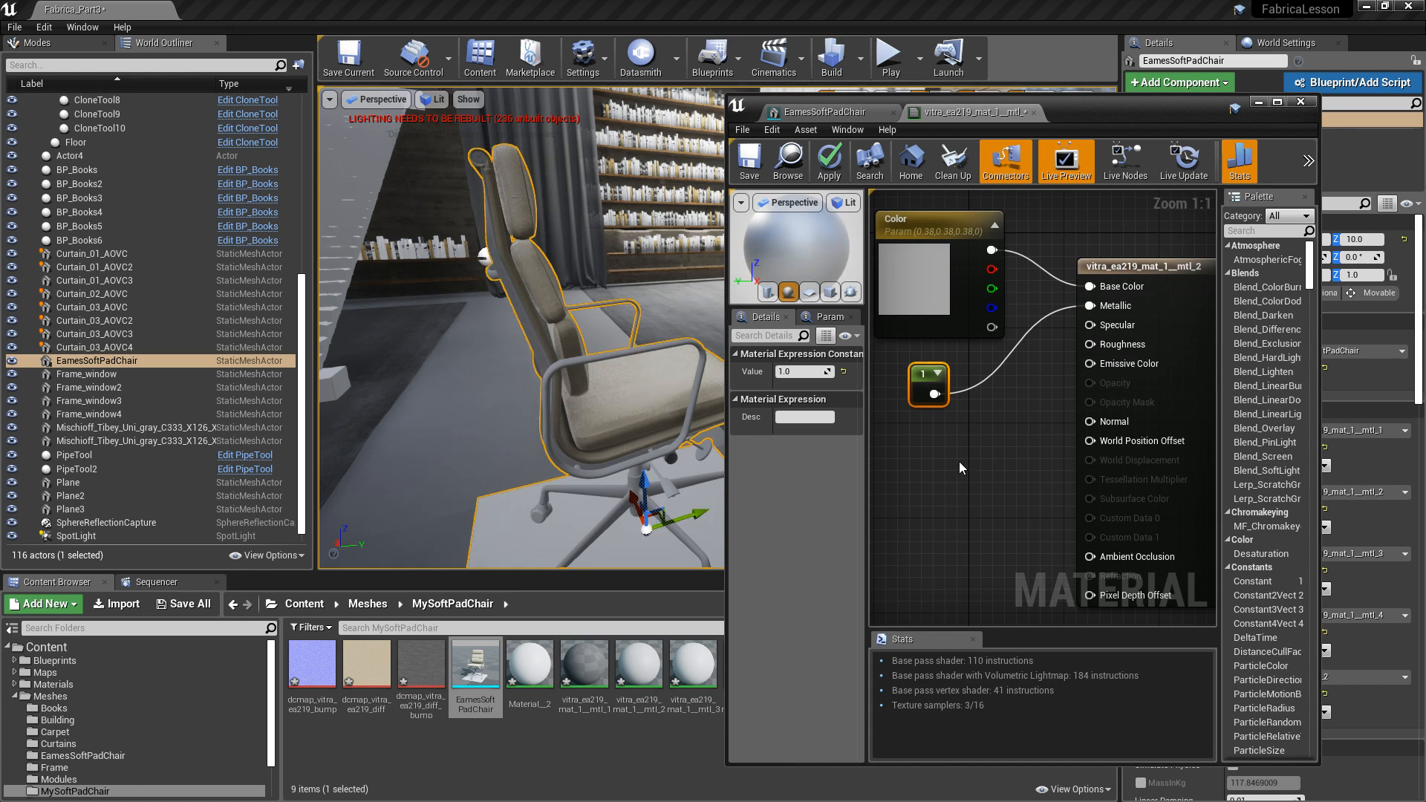
Add a scalar parameter named Roughness and place it below the metallic constant.
{"action": "left_click", "coordinate": [940, 459]}
{"action": "type", "text": "ssss"}
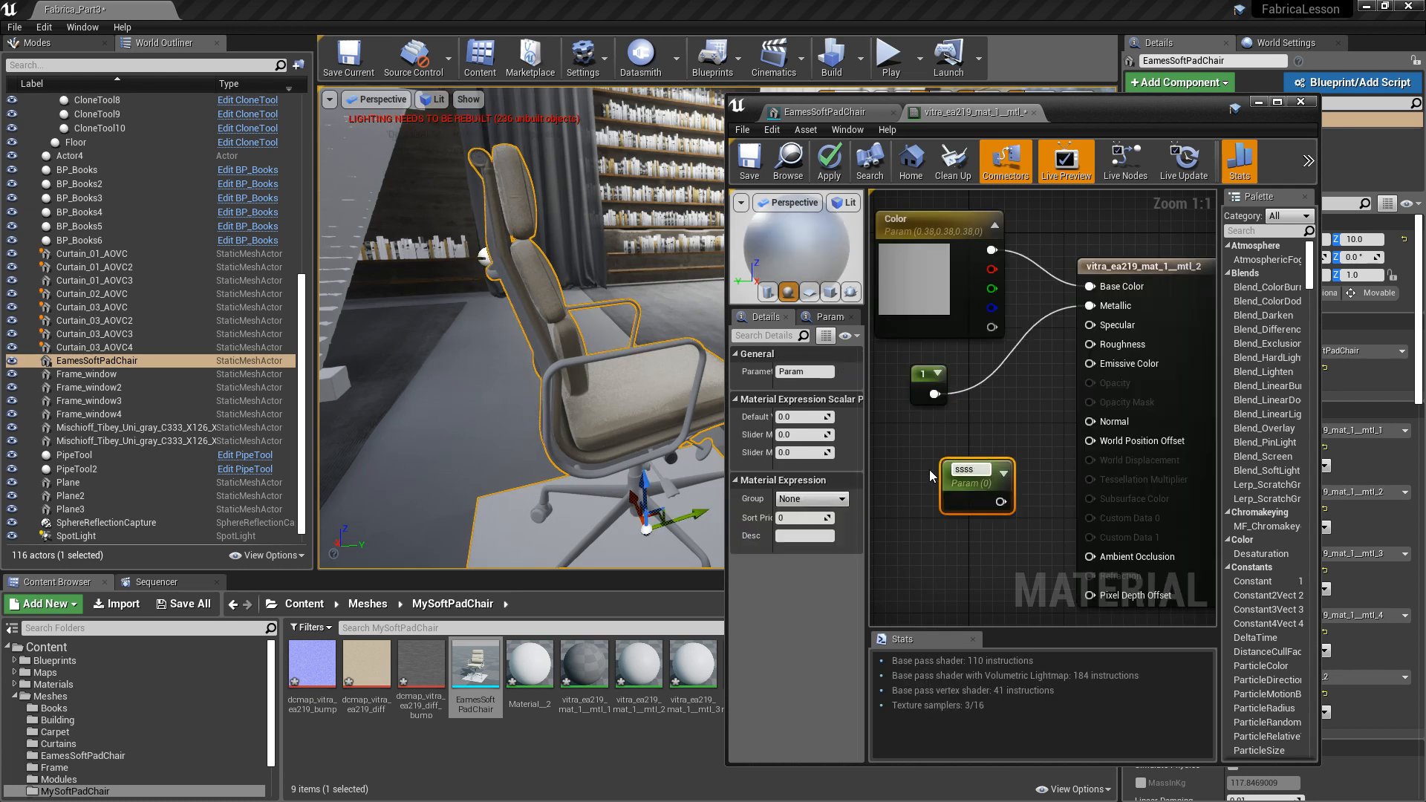
{"action": "key", "text": "BackSpace"}
{"action": "key", "text": "BackSpace"}
{"action": "key", "text": "BackSpace"}
{"action": "key", "text": "BackSpace"}
{"action": "type", "text": "Roughness"}
{"action": "key", "text": "Return"}
{"action": "left_click_drag", "start_coordinate": [966, 469], "coordinate": [922, 434]}
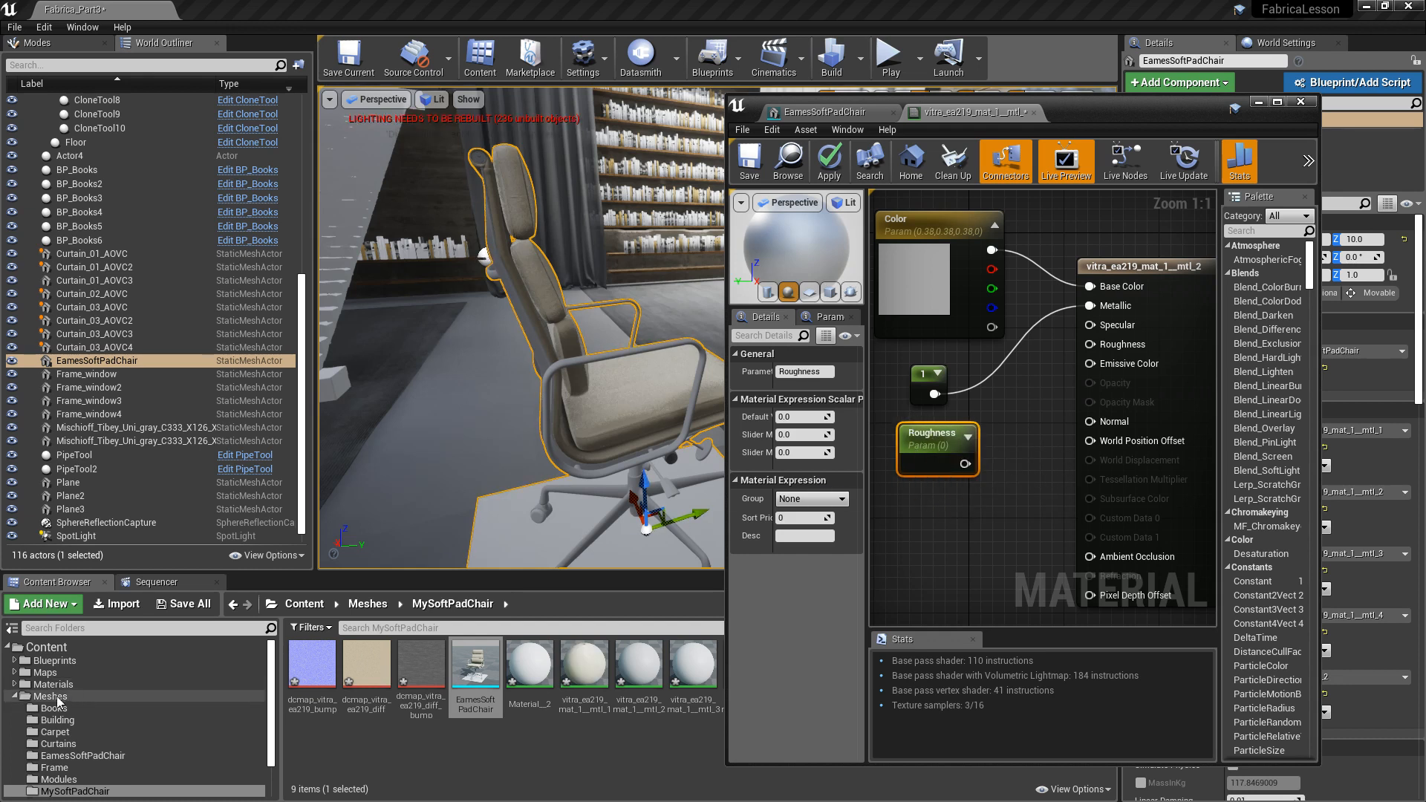
Add the tedmejtc_8K_Roughness texture from the Textures folder to the maximised material graph, in free space away from the material output.
{"action": "left_click", "coordinate": [14, 696]}
{"action": "left_click", "coordinate": [35, 705]}
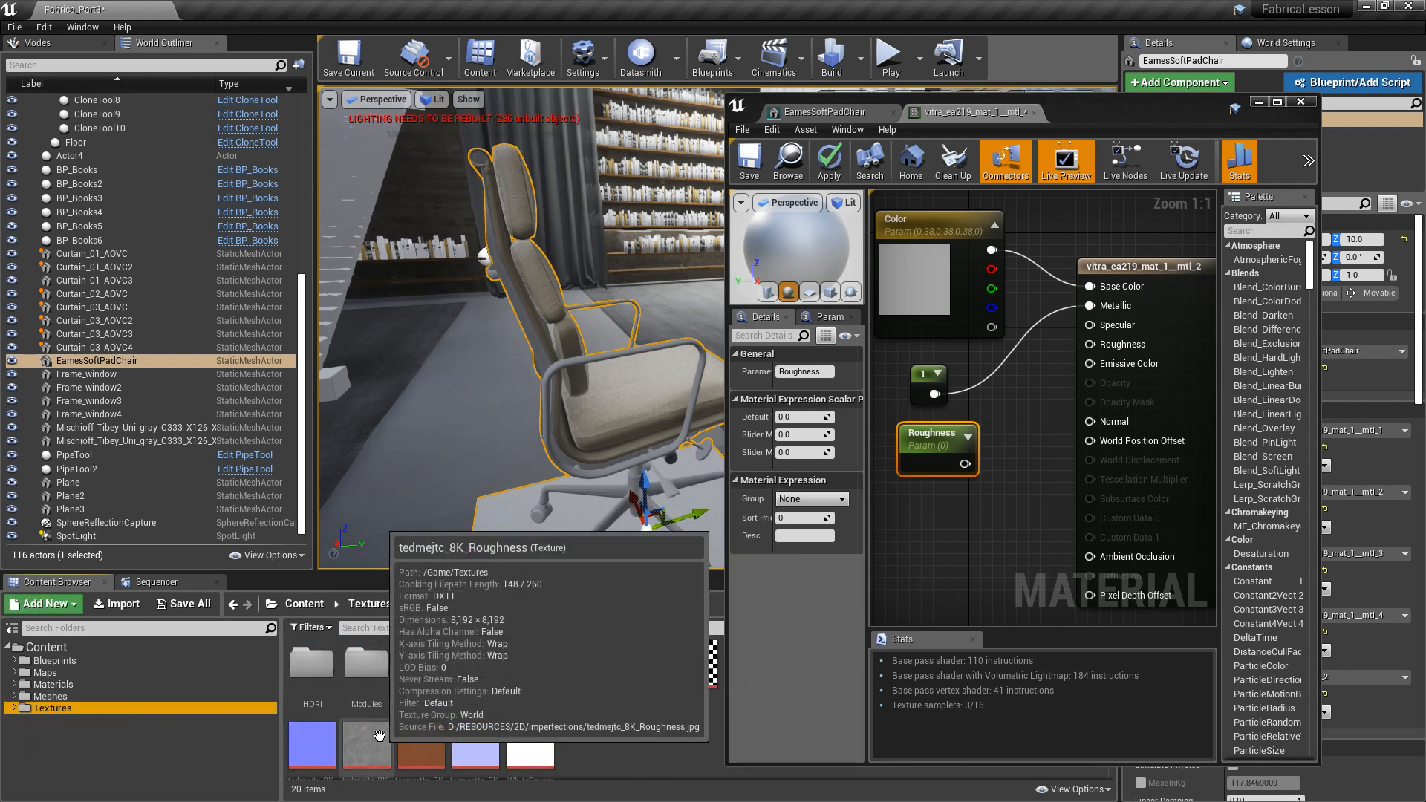
{"action": "left_click_drag", "start_coordinate": [379, 736], "coordinate": [904, 537]}
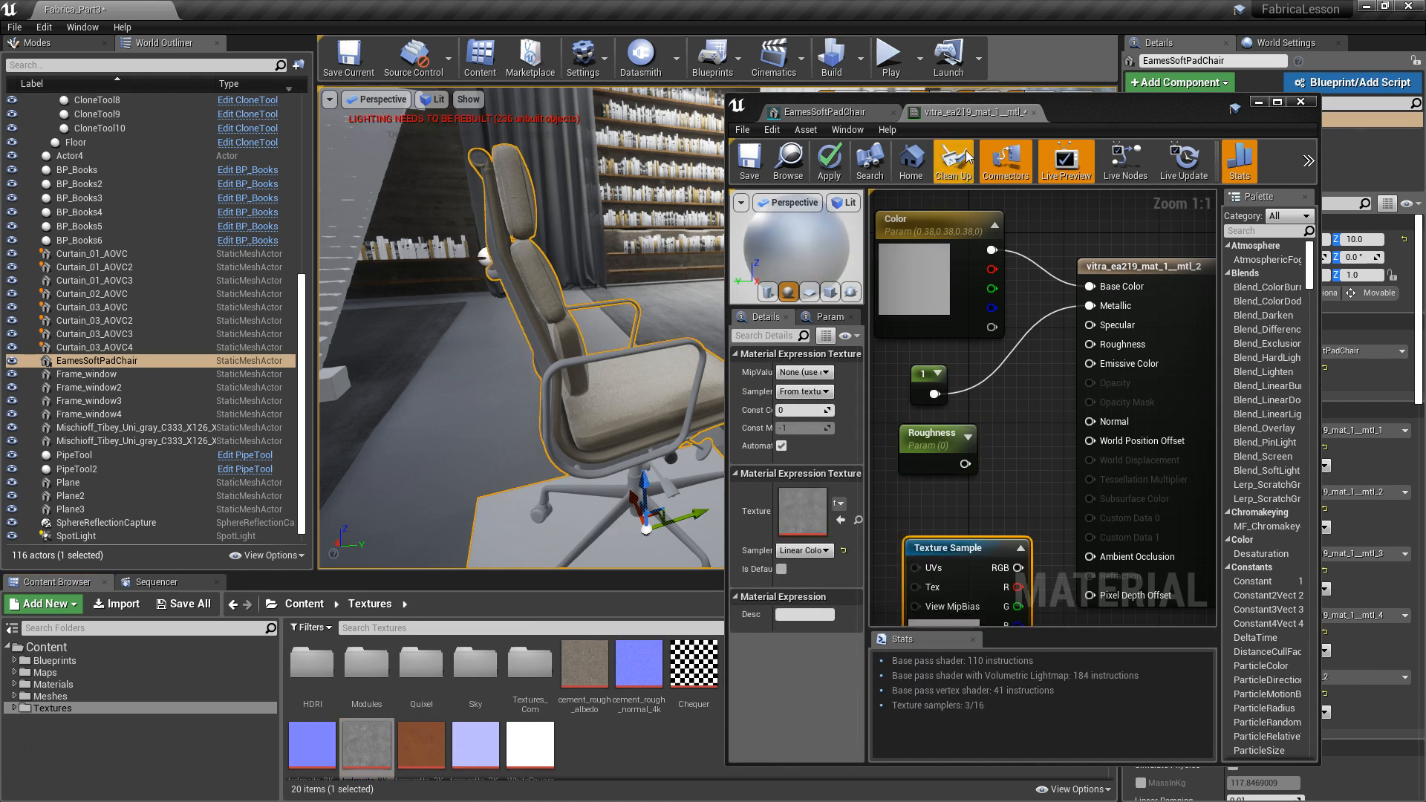
{"action": "double_click", "coordinate": [1104, 105]}
{"action": "right_click_drag", "start_coordinate": [510, 388], "coordinate": [948, 326]}
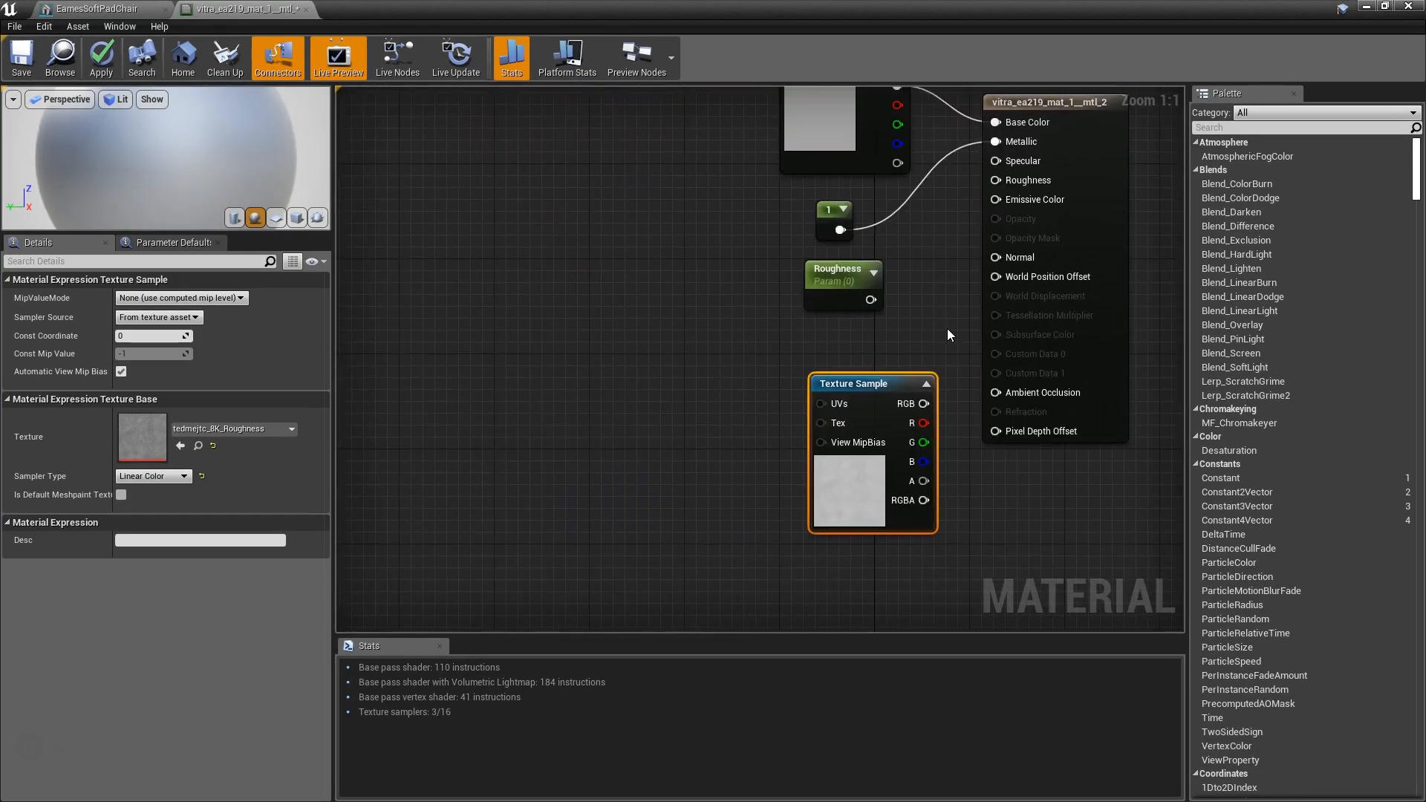
{"action": "left_click_drag", "start_coordinate": [893, 375], "coordinate": [519, 331]}
Convert the roughness texture sample to a texture object, make it a parameter and name it T_Roughness.
{"action": "right_click", "coordinate": [508, 338]}
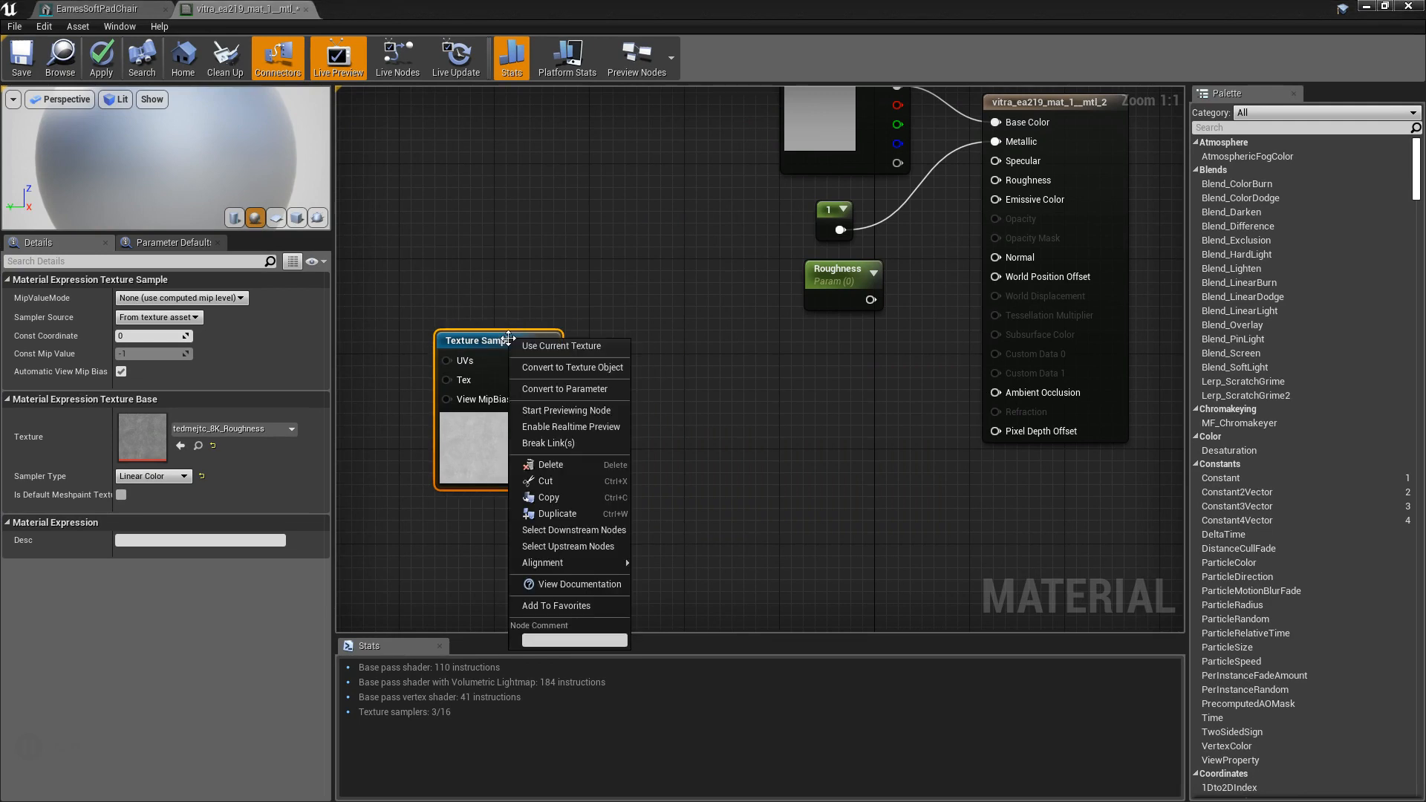
{"action": "left_click", "coordinate": [566, 364]}
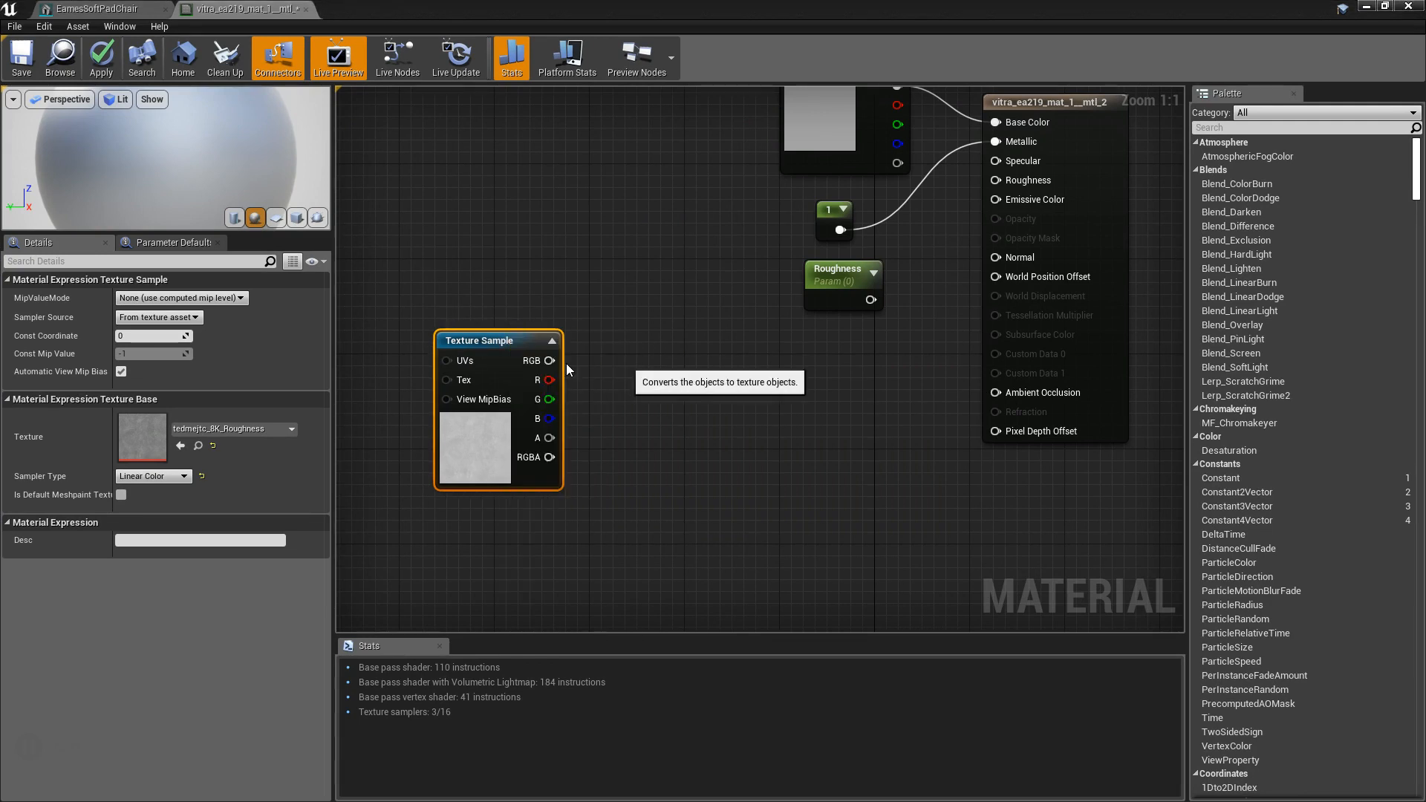
{"action": "right_click", "coordinate": [498, 341]}
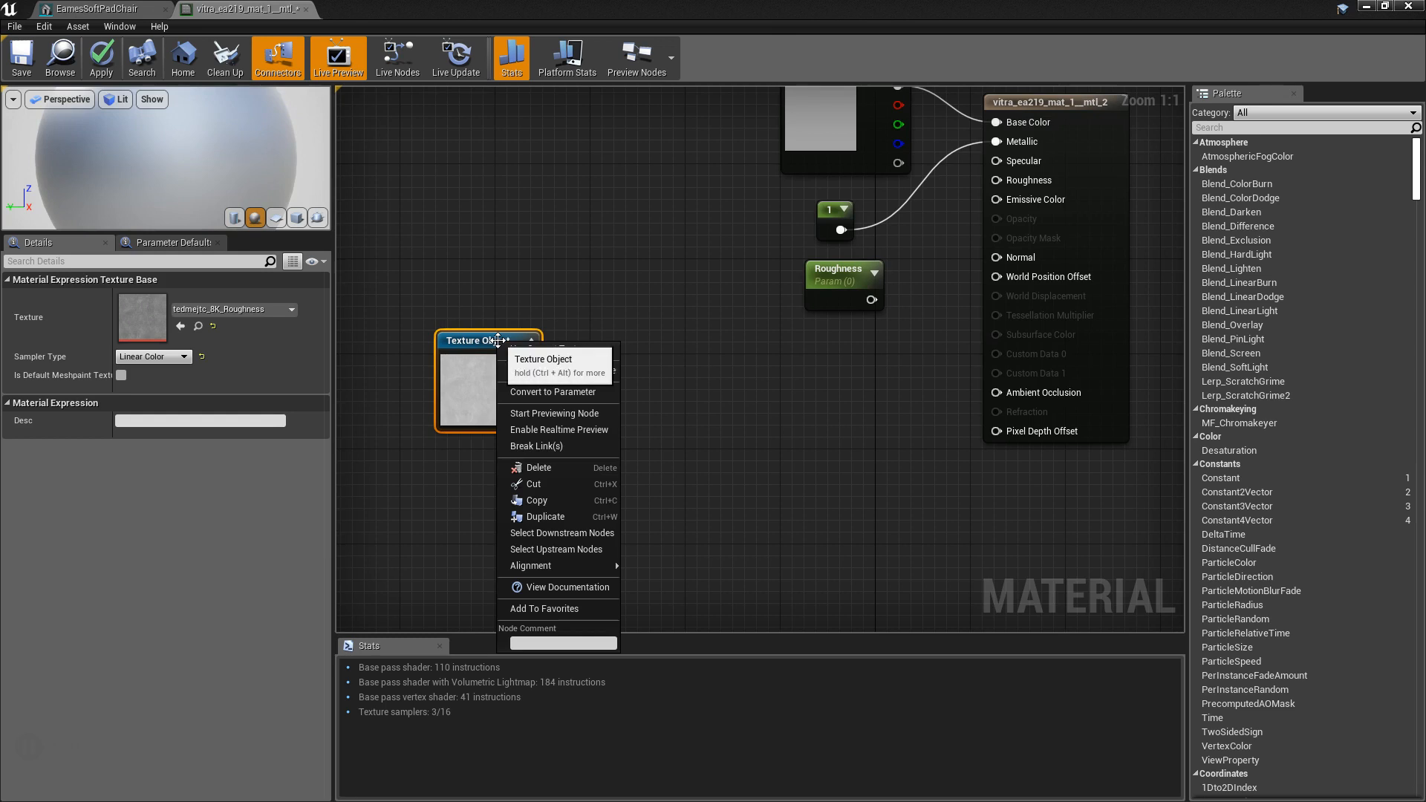
{"action": "left_click", "coordinate": [572, 389]}
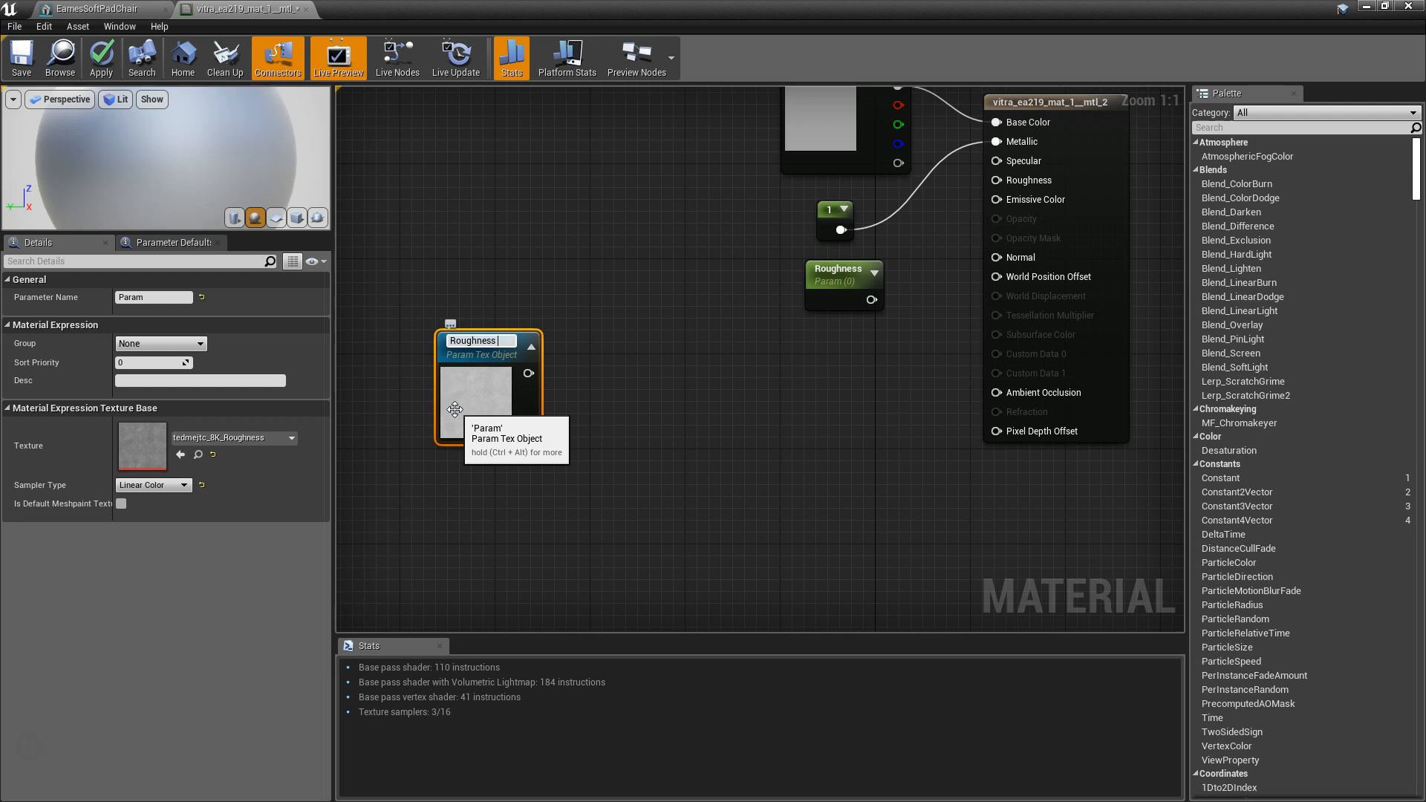
{"action": "type", "text": "Roughness T_"}
{"action": "key", "text": "Return"}
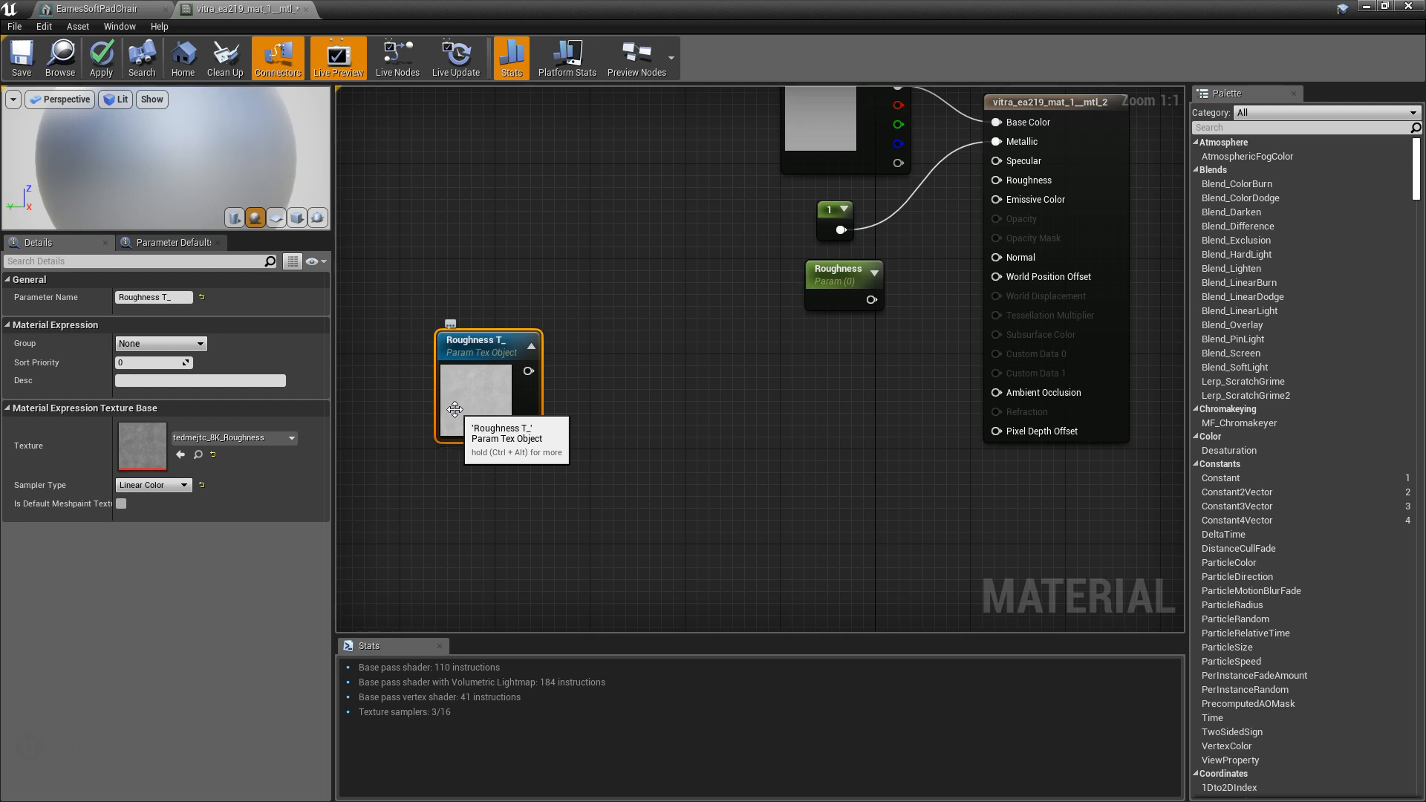
{"action": "double_click", "coordinate": [175, 298]}
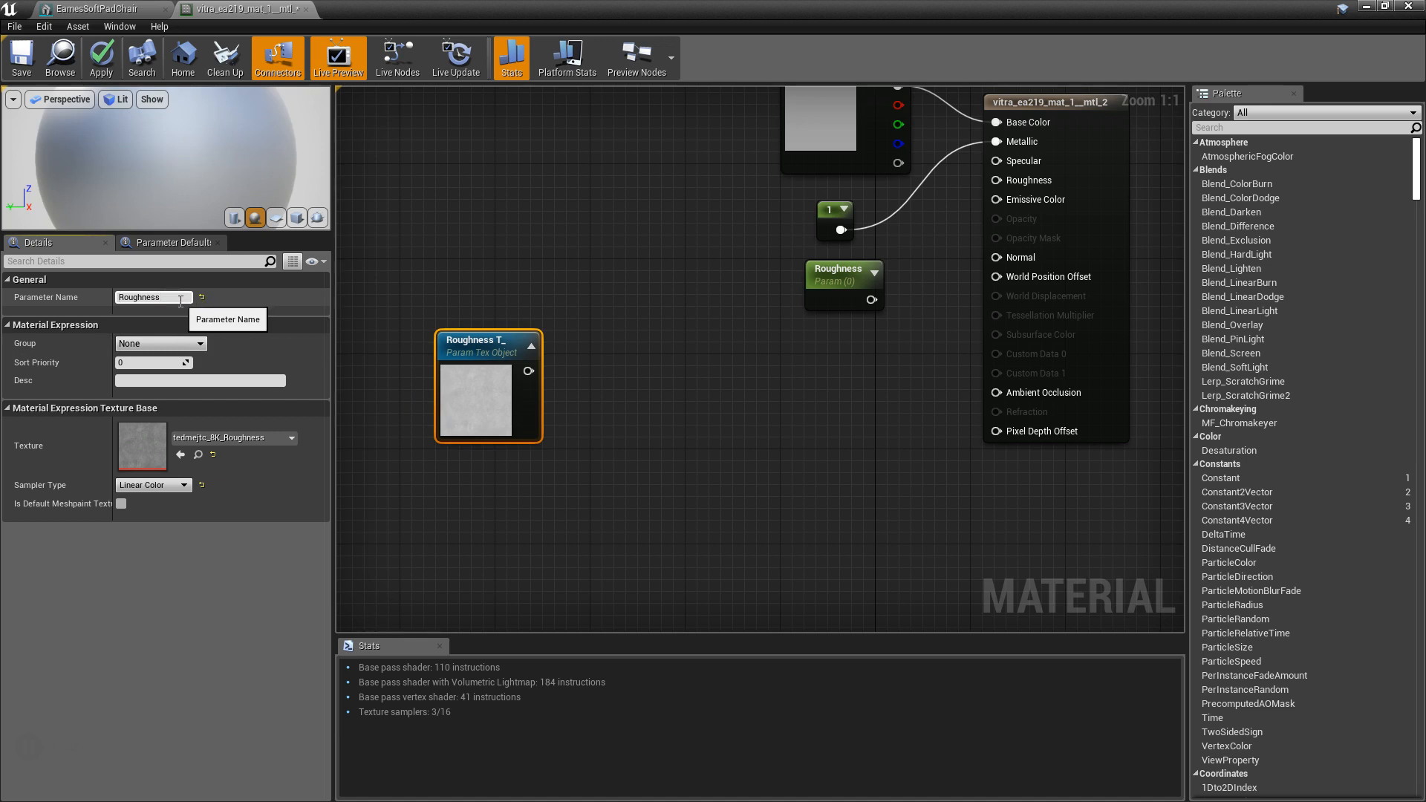
{"action": "key", "text": "Return"}
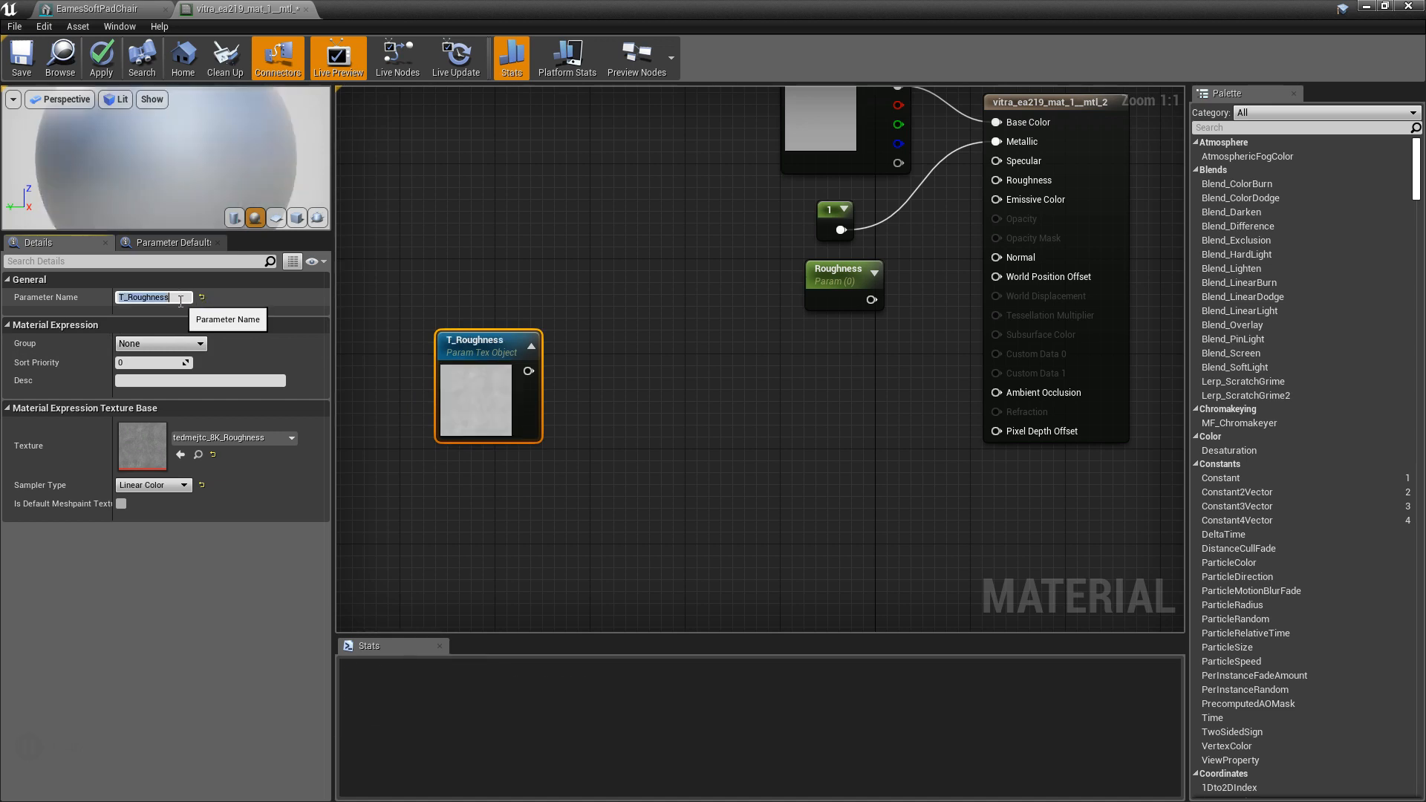
{"action": "left_click_drag", "start_coordinate": [499, 343], "coordinate": [513, 368]}
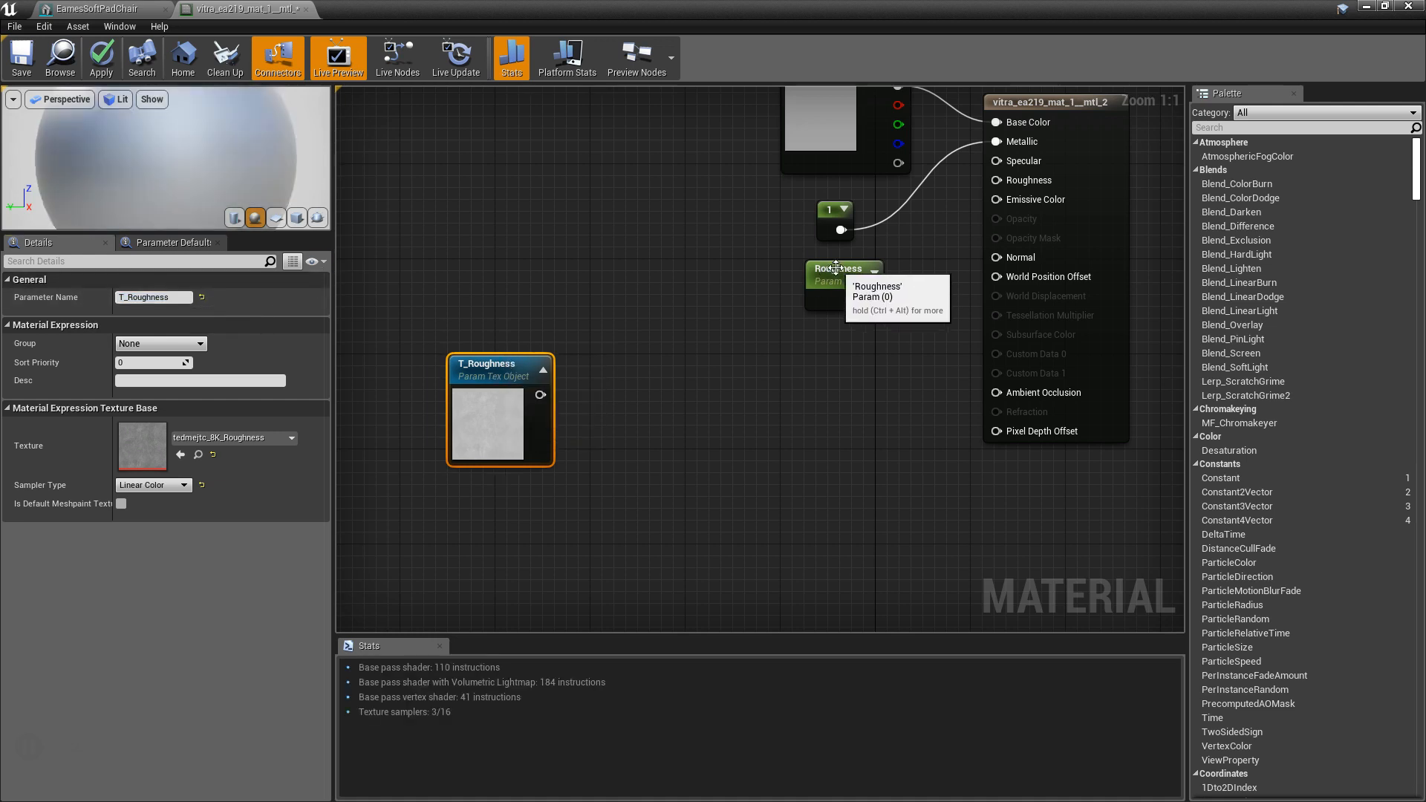
Move the Roughness parameter above T_Roughness and add a Multiply node between them and the material output.
{"action": "left_click_drag", "start_coordinate": [840, 283], "coordinate": [507, 280]}
{"action": "left_click", "coordinate": [687, 344]}
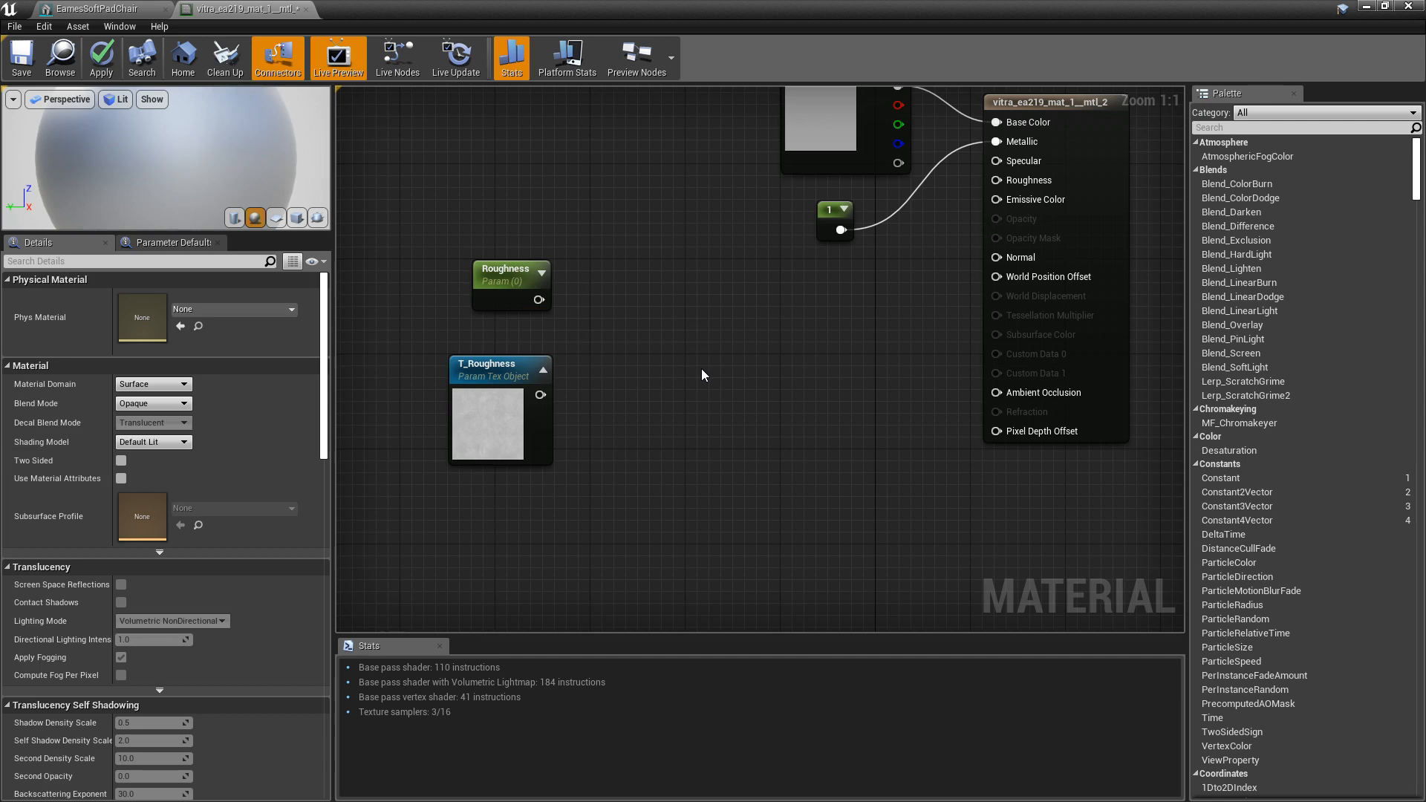
{"action": "left_click", "coordinate": [695, 337]}
{"action": "left_click_drag", "start_coordinate": [721, 347], "coordinate": [785, 284]}
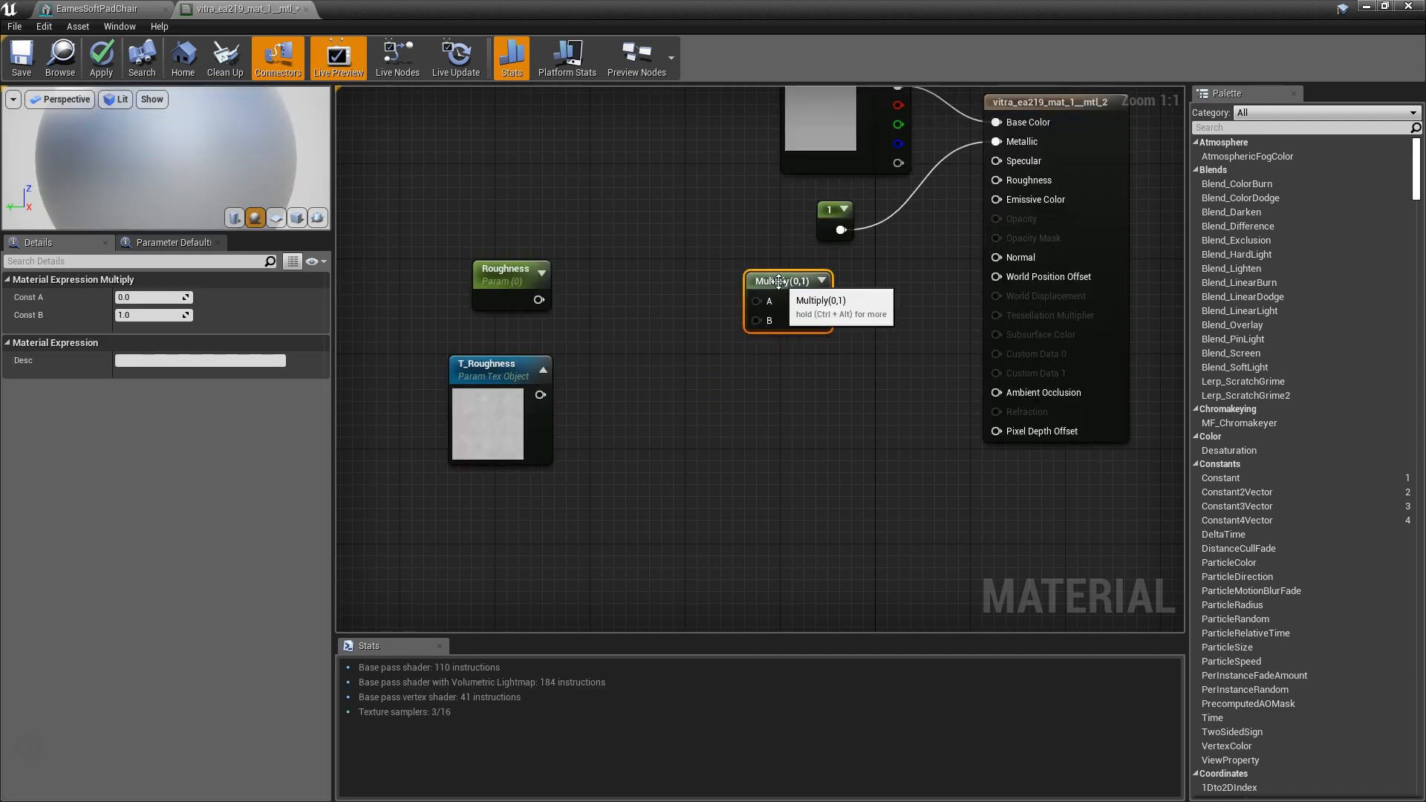
Make room beside T_Roughness, add a WorldAlignedTexture function and connect T_Roughness to its TextureObject input.
{"action": "left_click_drag", "start_coordinate": [503, 374], "coordinate": [390, 374]}
{"action": "left_click", "coordinate": [532, 379]}
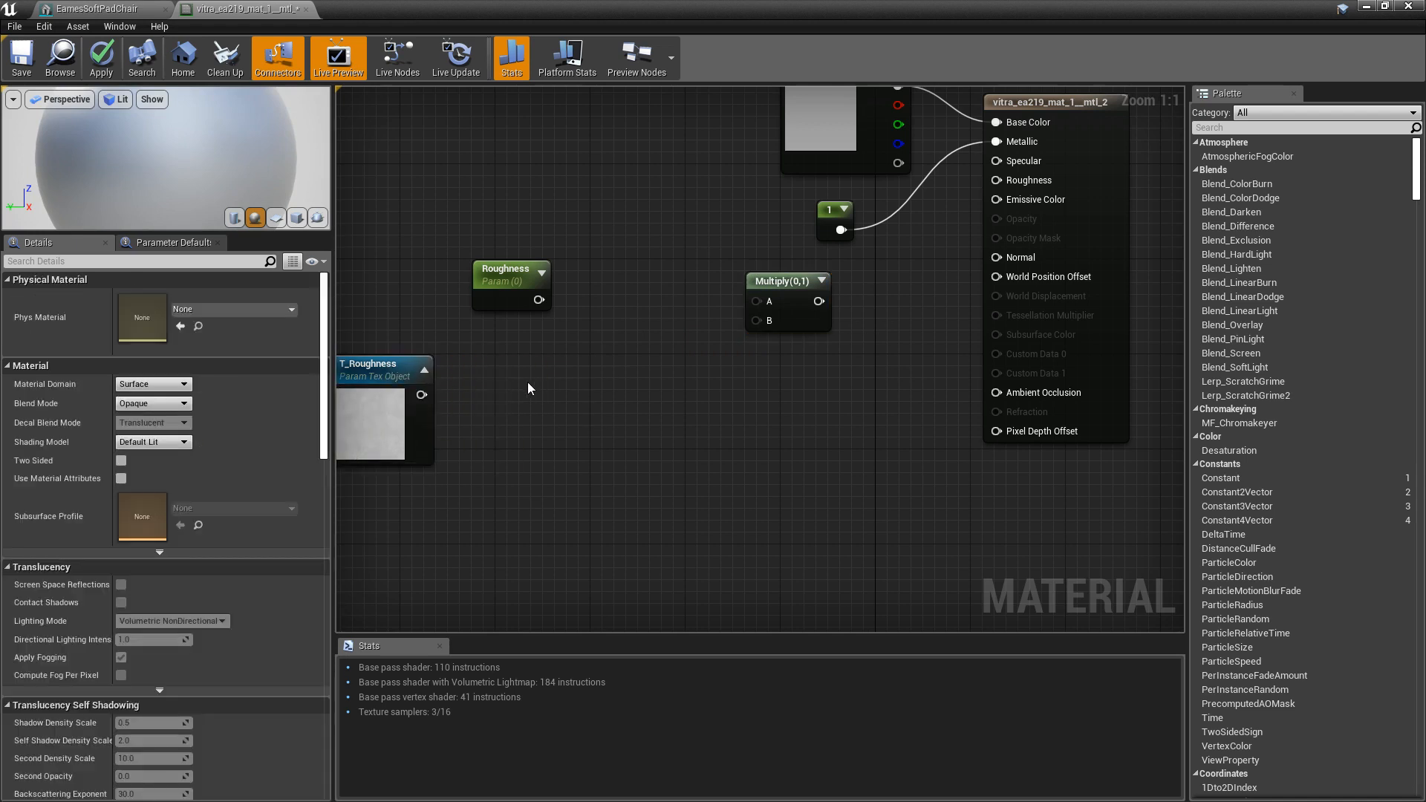
{"action": "right_click", "coordinate": [522, 385]}
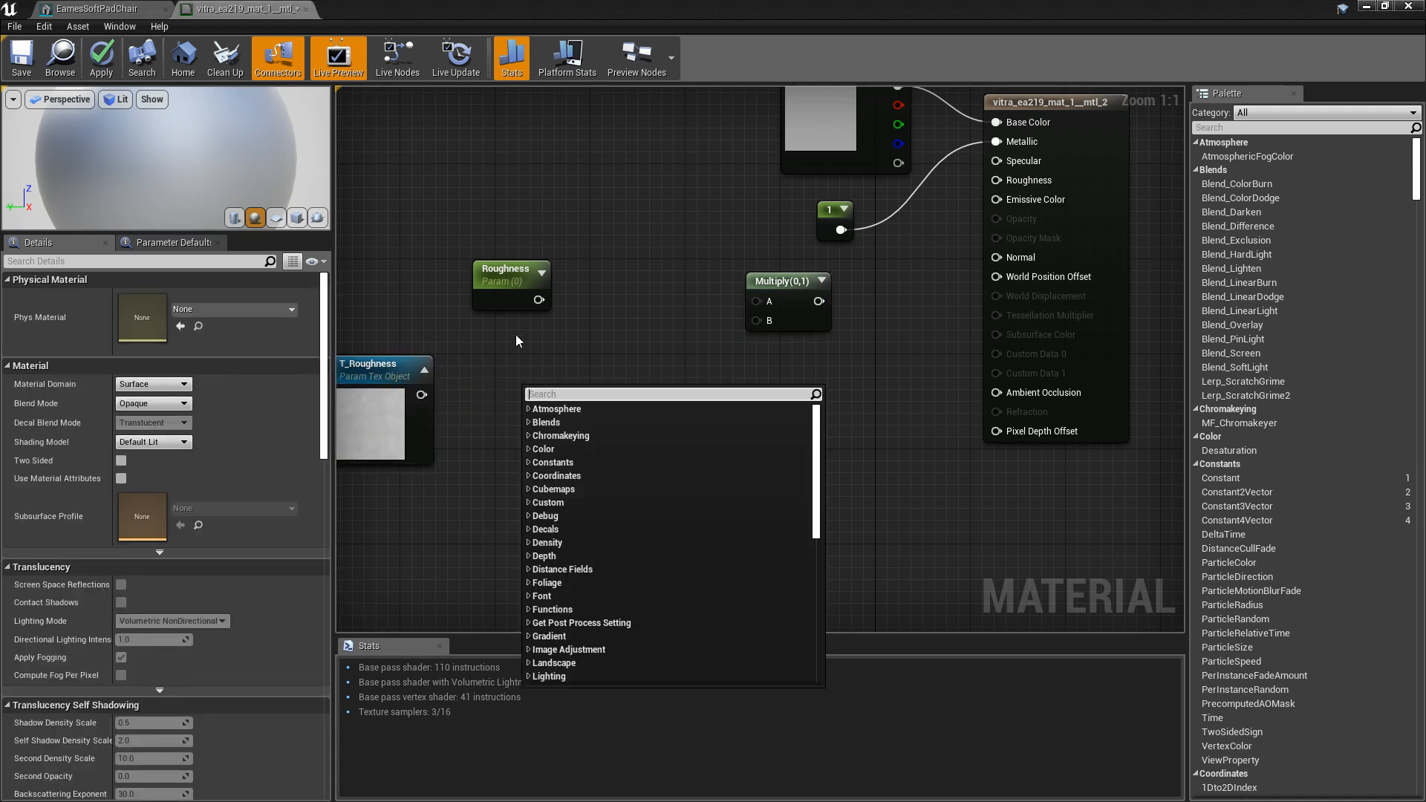
{"action": "type", "text": "wr"}
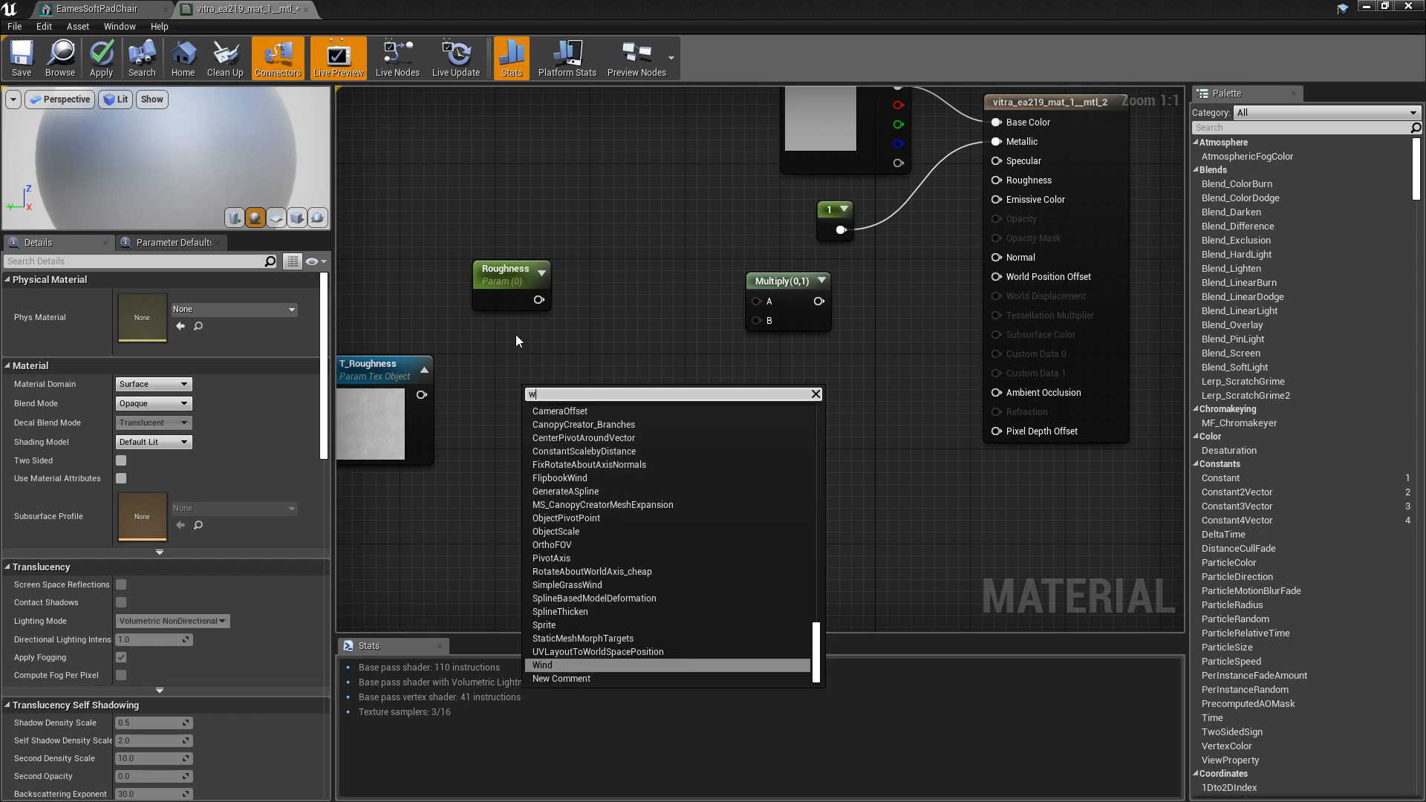
{"action": "type", "text": "orld a"}
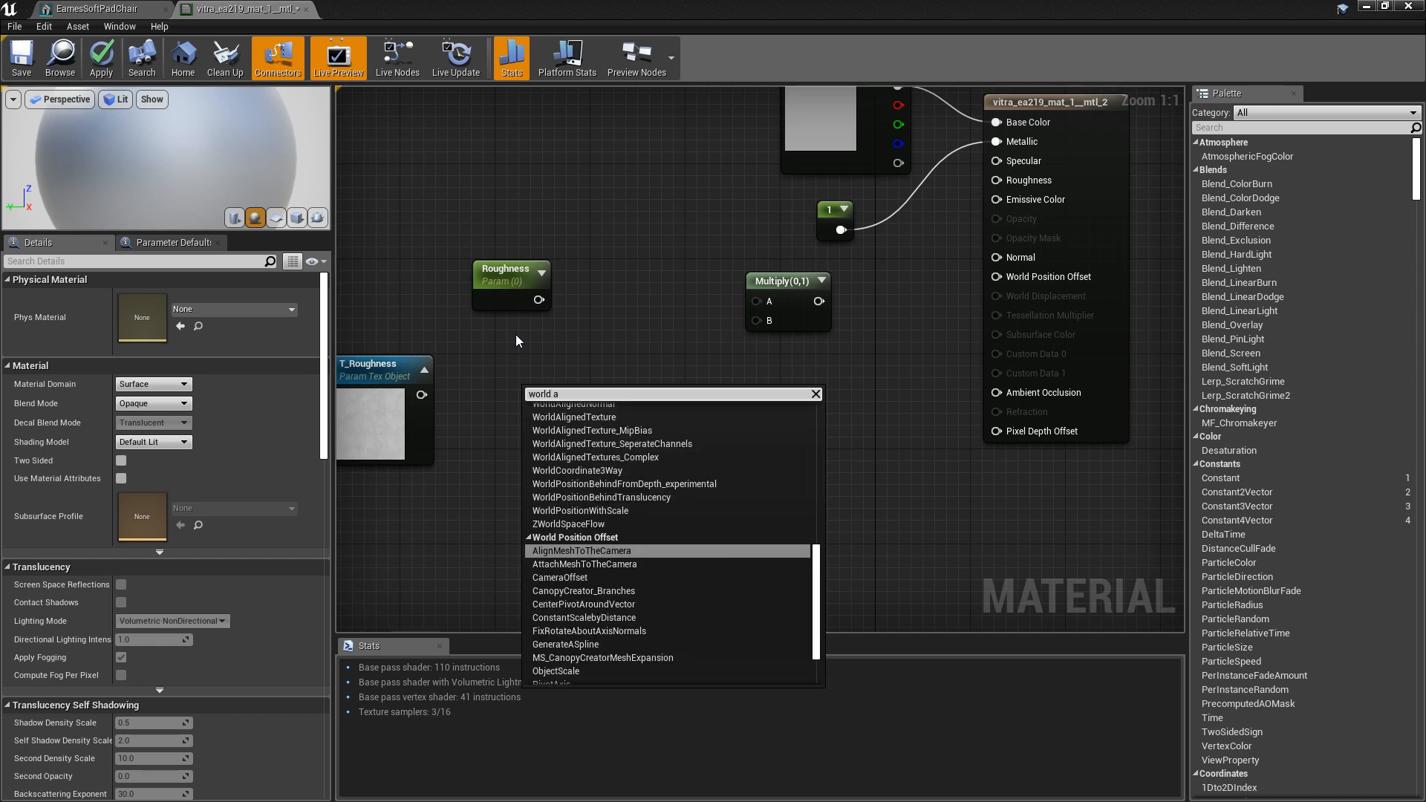
{"action": "type", "text": "li"}
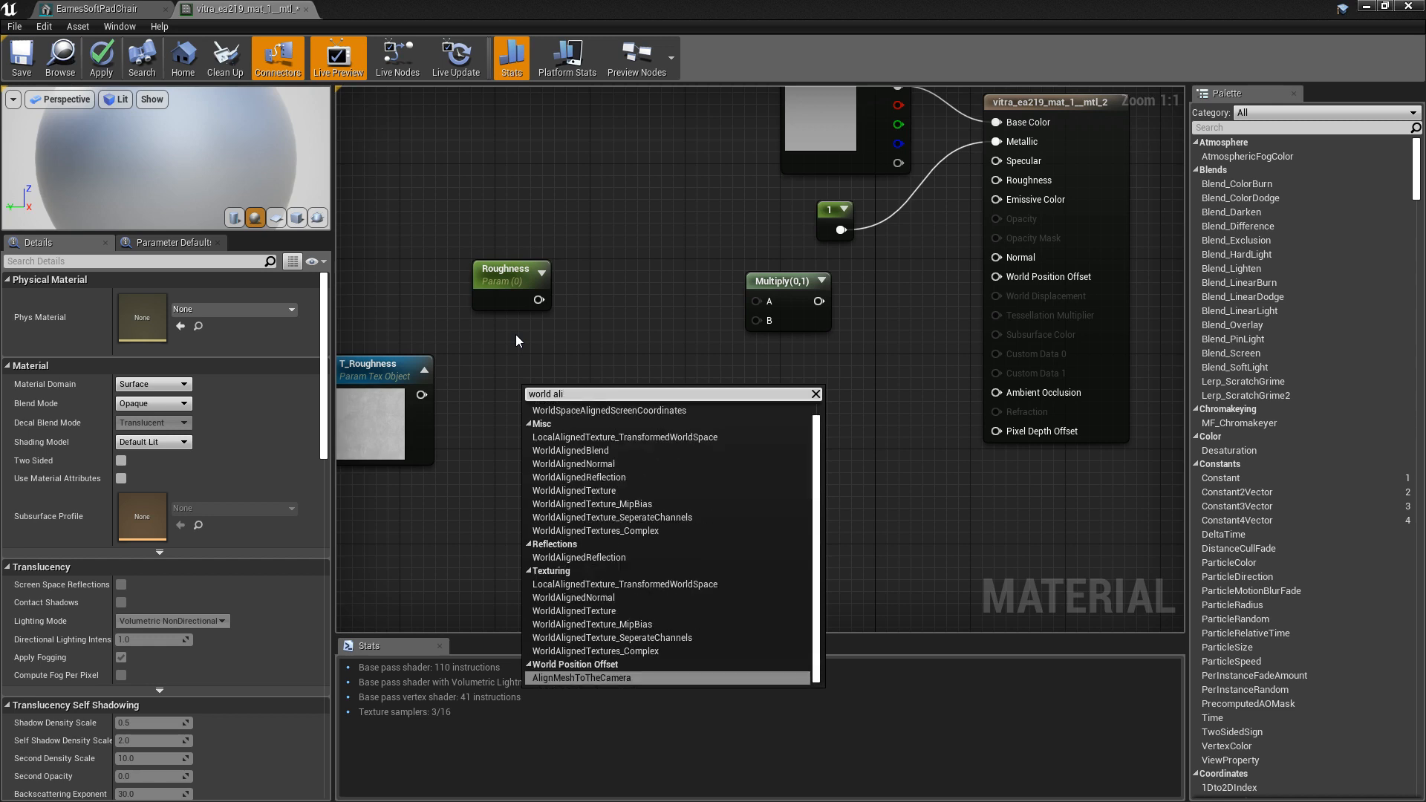
{"action": "type", "text": "gned"}
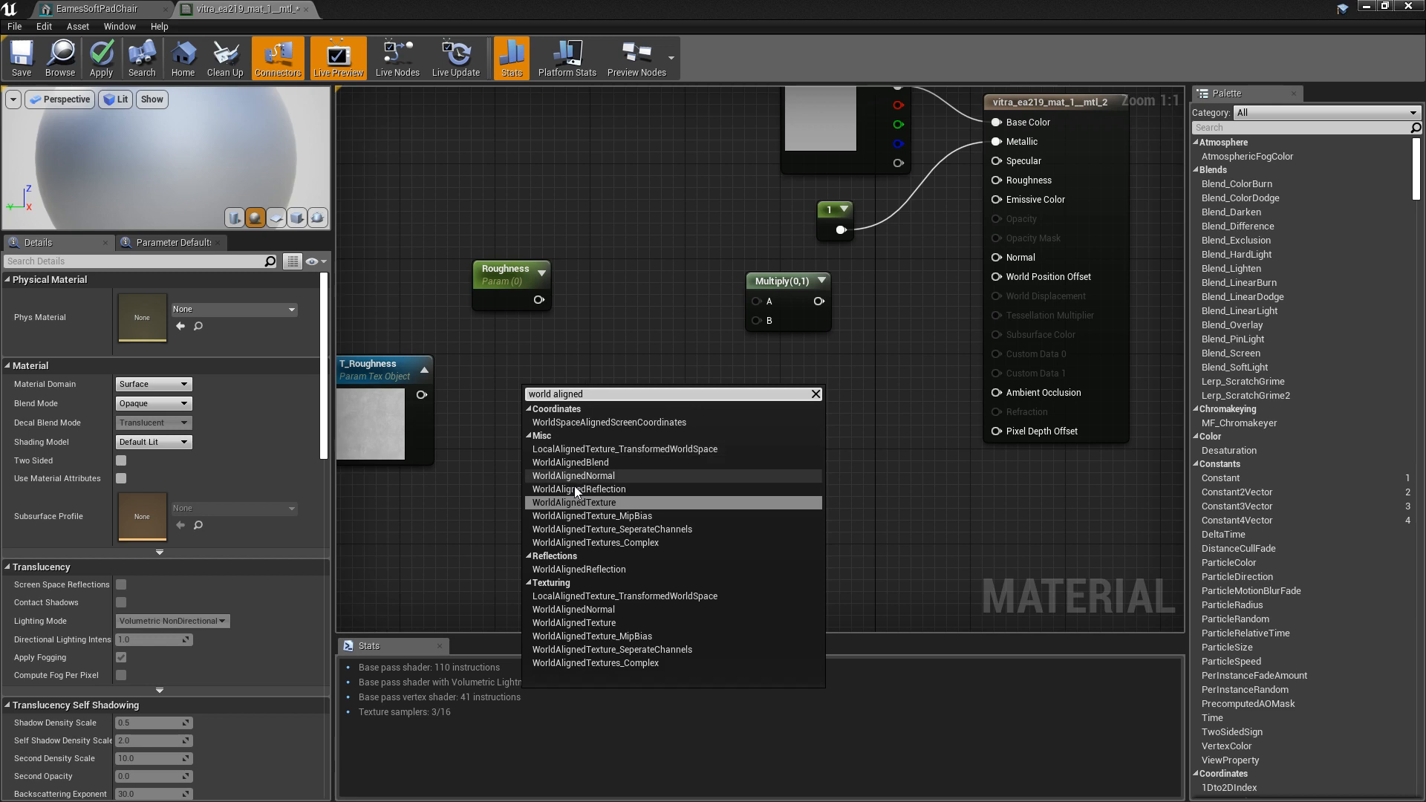
{"action": "left_click", "coordinate": [587, 501]}
{"action": "left_click_drag", "start_coordinate": [421, 394], "coordinate": [531, 414]}
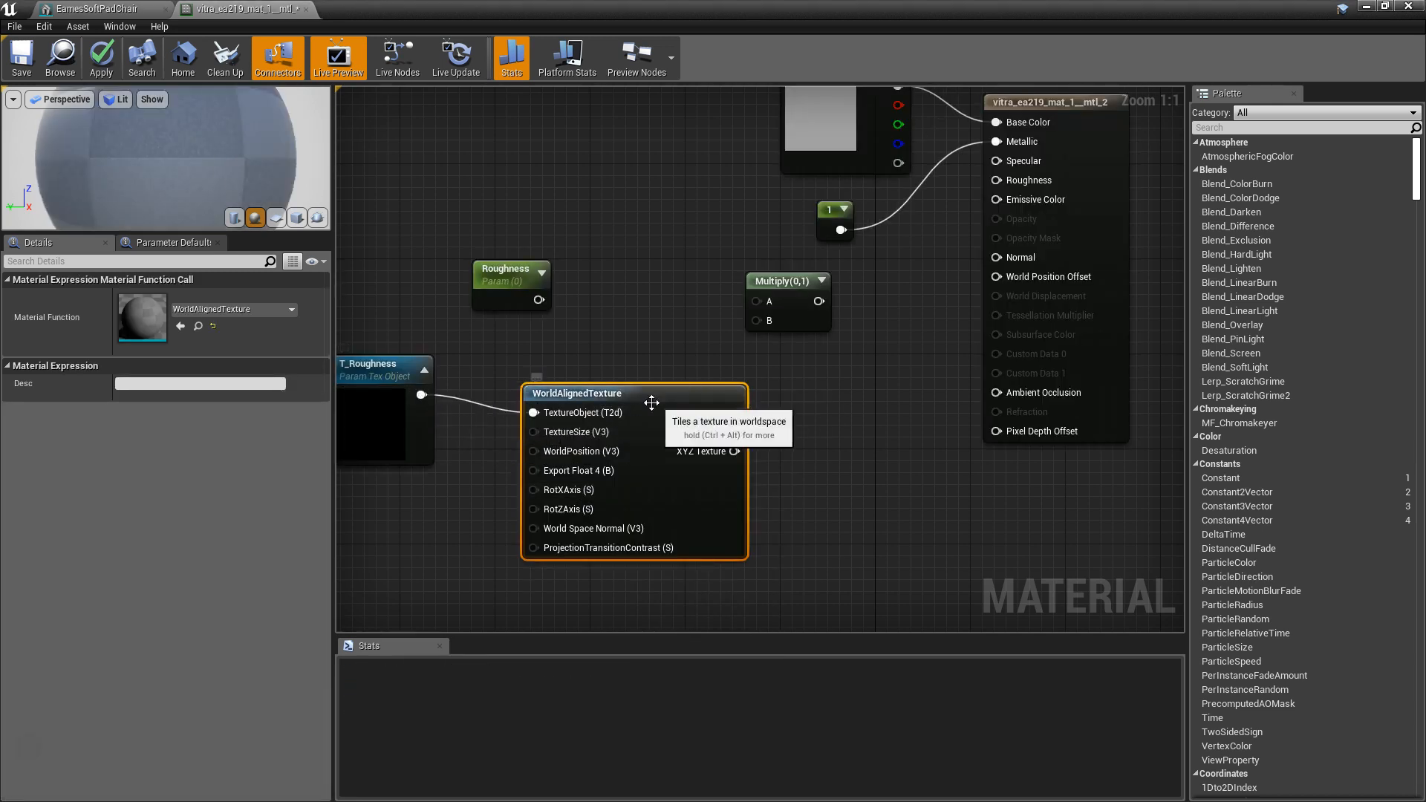
Rename the Roughness scalar parameter as "Roughness amount".
{"action": "left_click", "coordinate": [536, 301]}
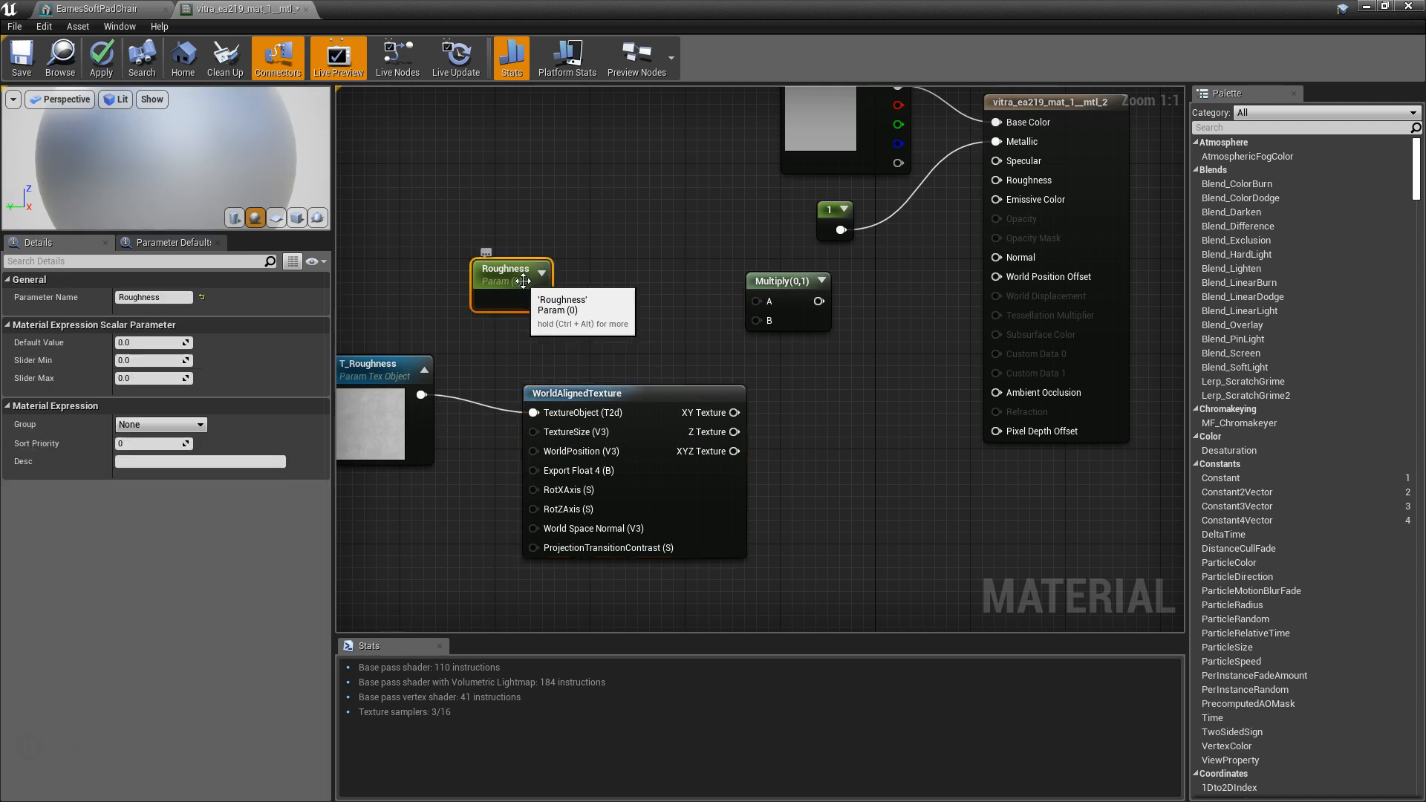
{"action": "left_click", "coordinate": [173, 298]}
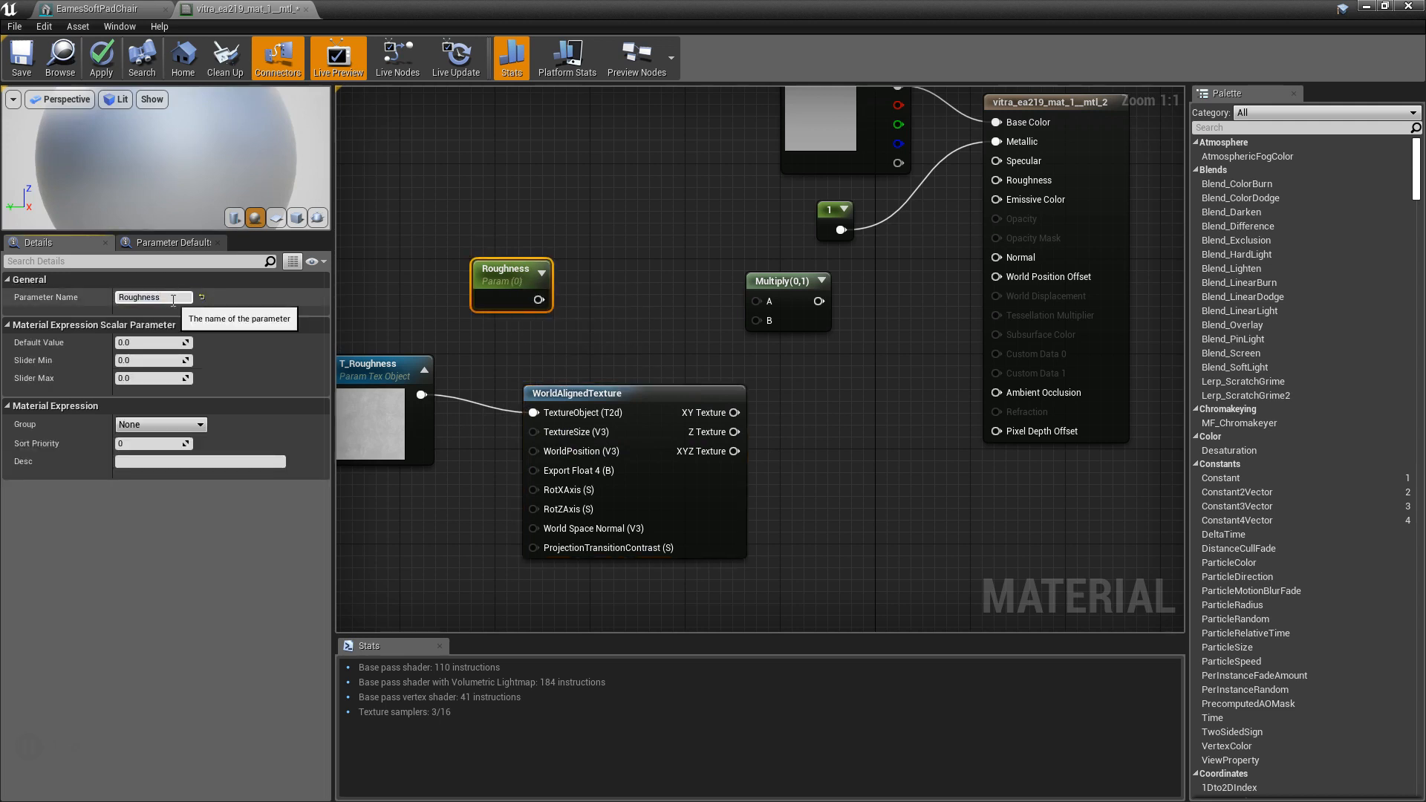
{"action": "type", "text": "amount"}
{"action": "key", "text": "Return"}
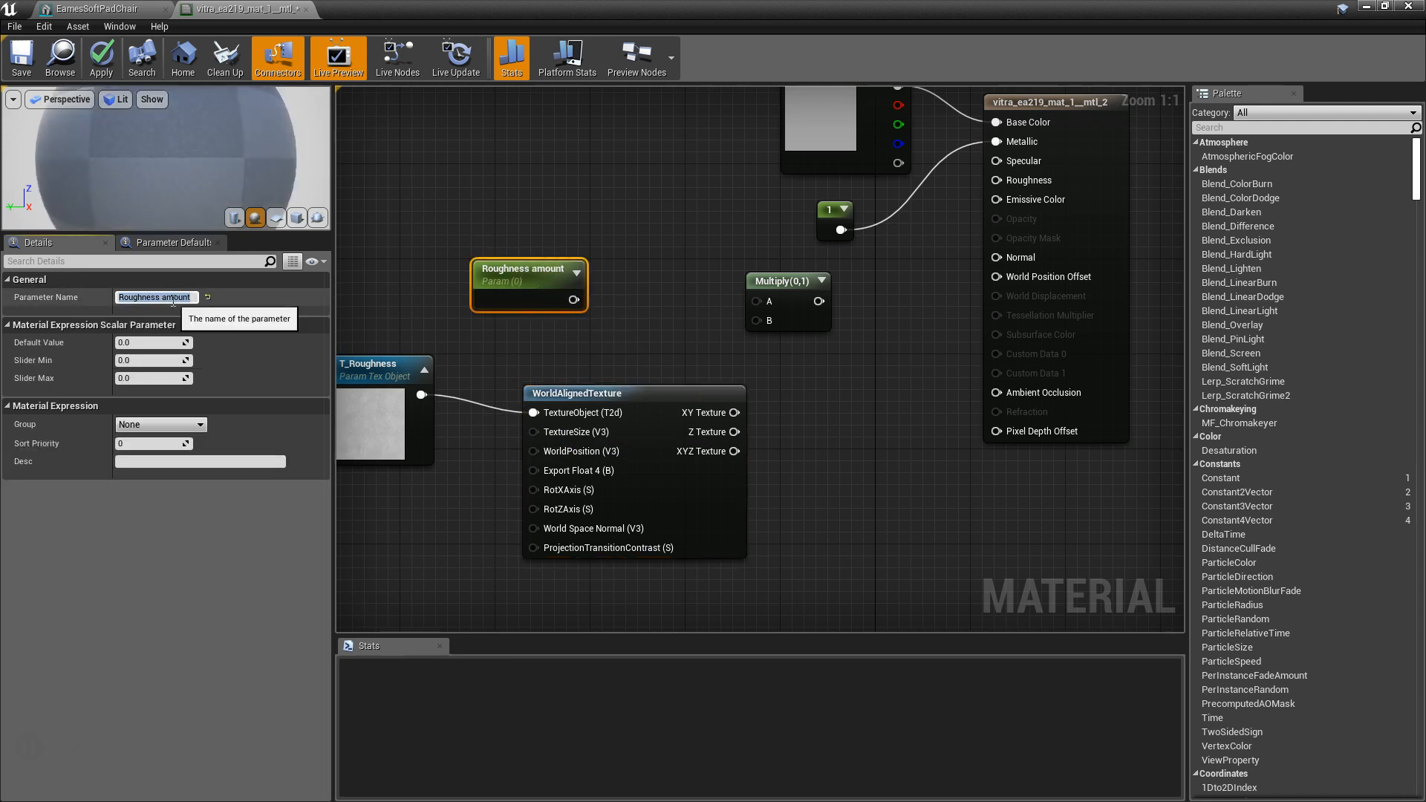
Duplicate the Roughness amount parameter below T_Roughness, rename the copy as "Texture size" and set its default value to 300.
{"action": "key", "text": "ctrl+w"}
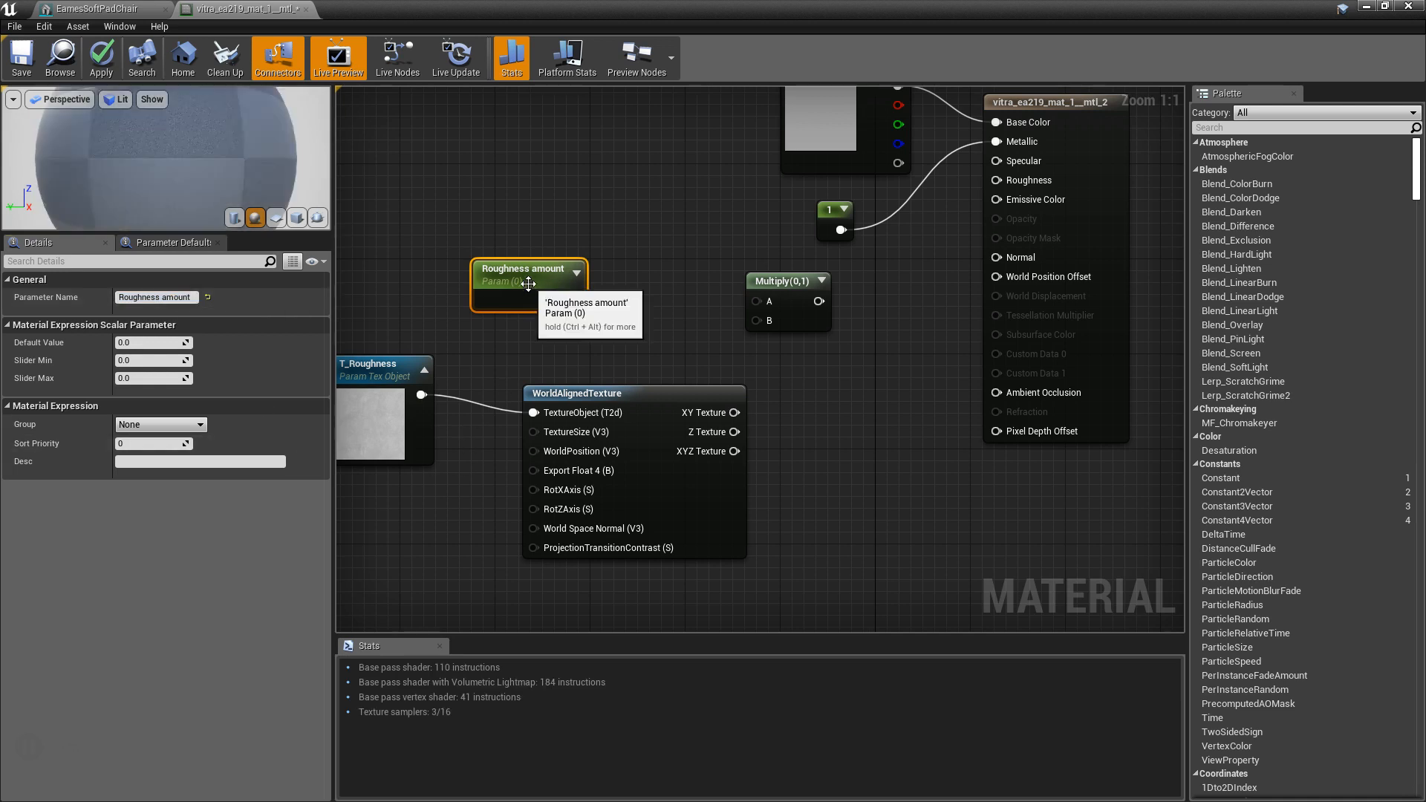
{"action": "left_click_drag", "start_coordinate": [566, 316], "coordinate": [423, 530]}
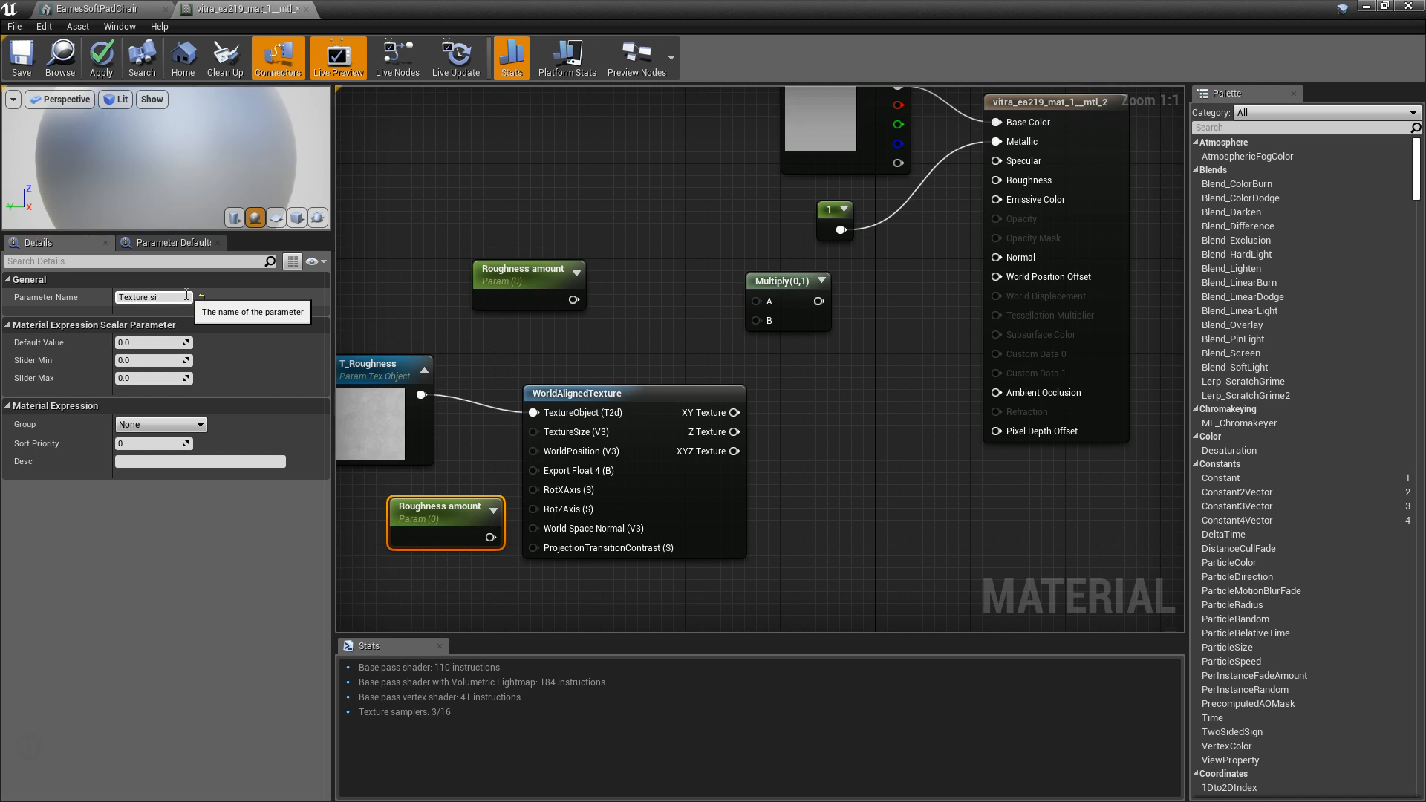
{"action": "key", "text": "Return"}
{"action": "left_click", "coordinate": [147, 344]}
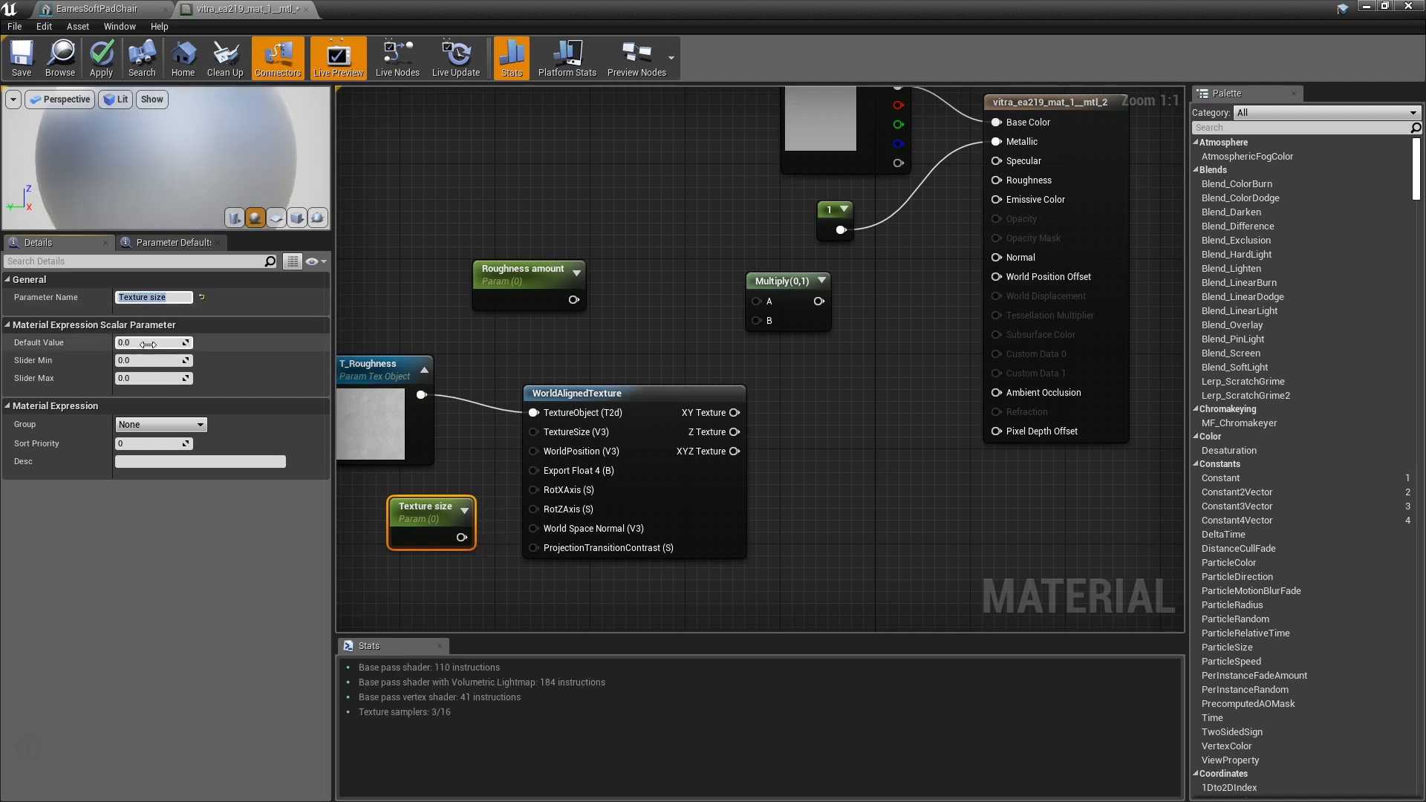
{"action": "type", "text": "300"}
{"action": "key", "text": "Return"}
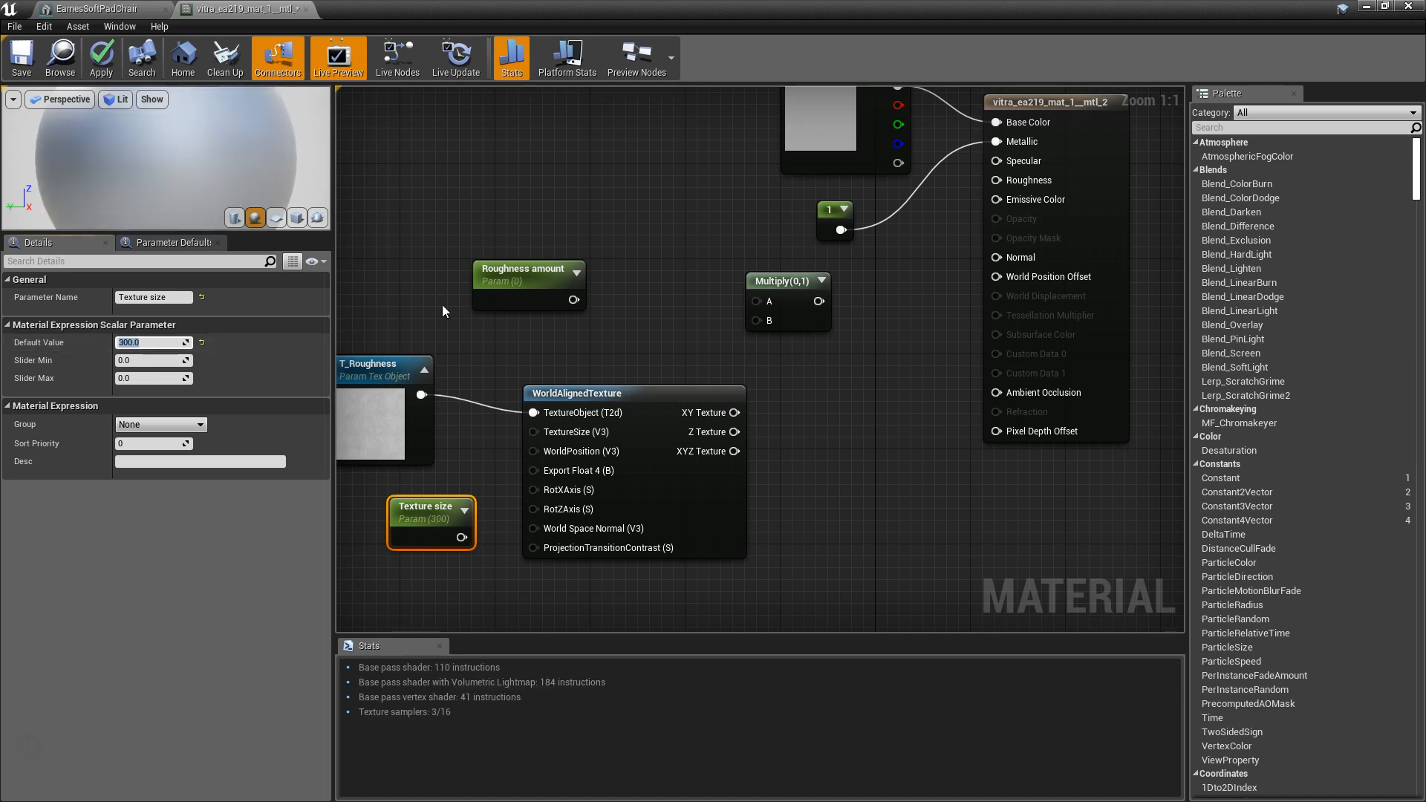
Set the Roughness amount parameter's default value to 1.
{"action": "left_click", "coordinate": [513, 276]}
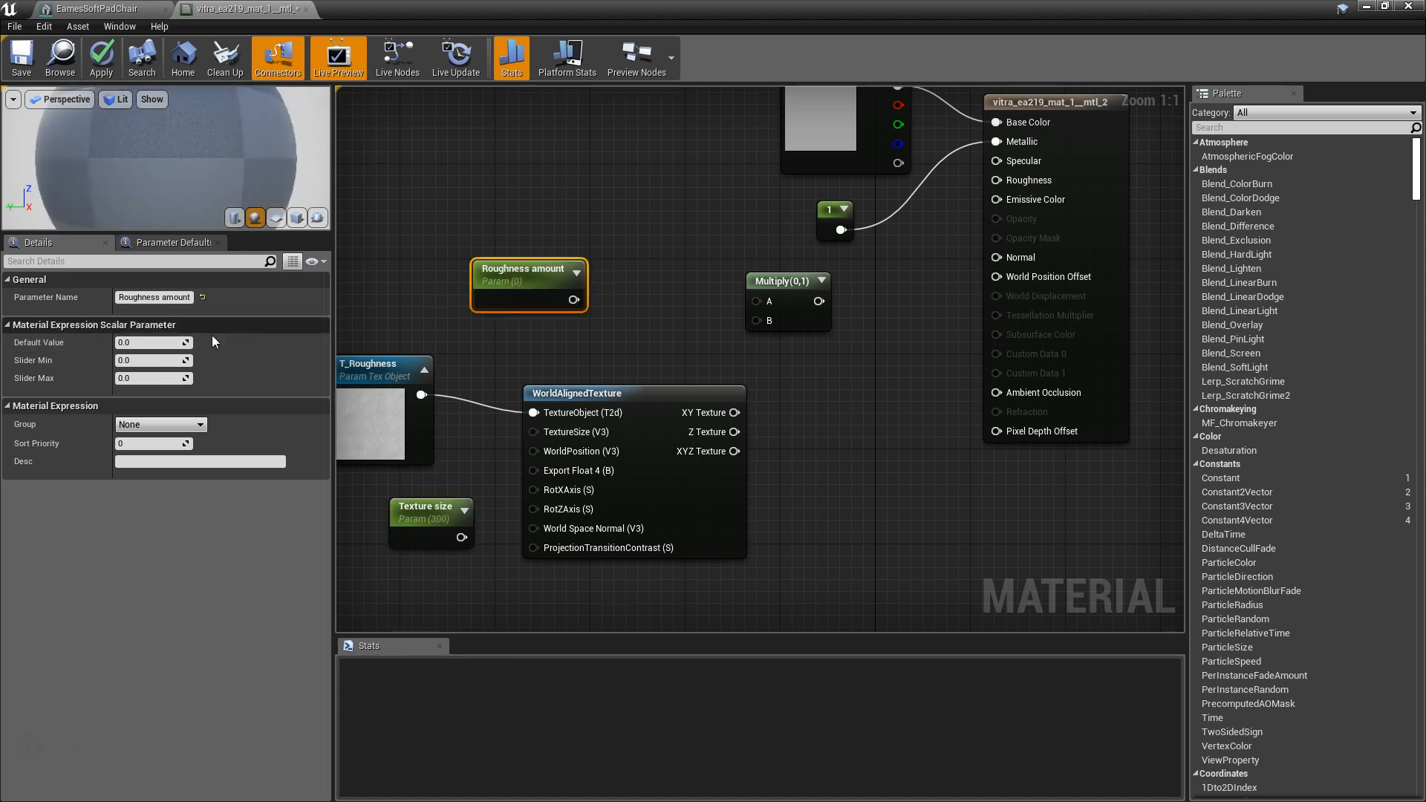
{"action": "left_click", "coordinate": [165, 344]}
{"action": "type", "text": "1"}
{"action": "key", "text": "Return"}
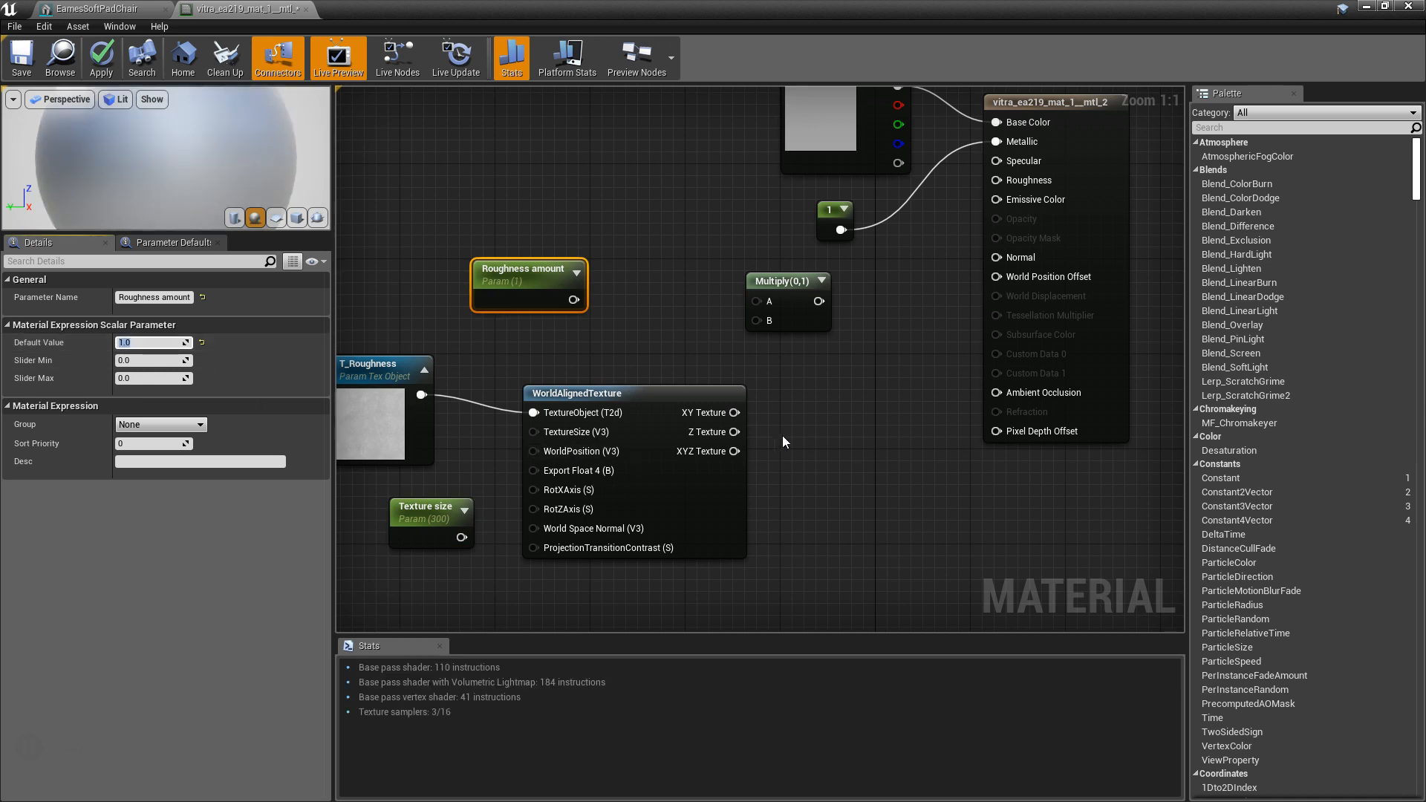
Multiply Roughness amount (A) with the XYZ Texture output (B), feed the result into the material's Roughness, and save the material.
{"action": "left_click_drag", "start_coordinate": [734, 450], "coordinate": [757, 323]}
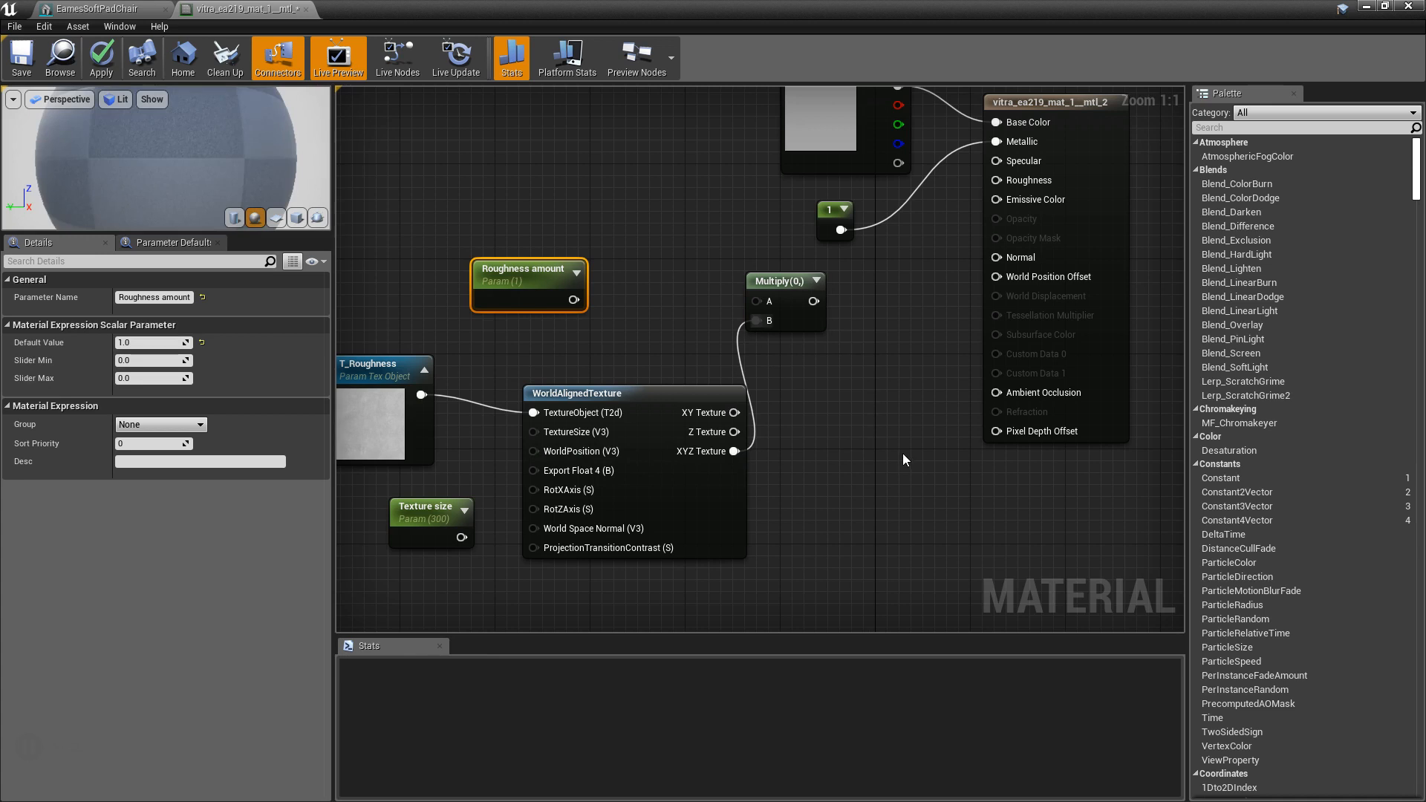
{"action": "left_click_drag", "start_coordinate": [573, 299], "coordinate": [993, 178]}
{"action": "left_click", "coordinate": [787, 282]}
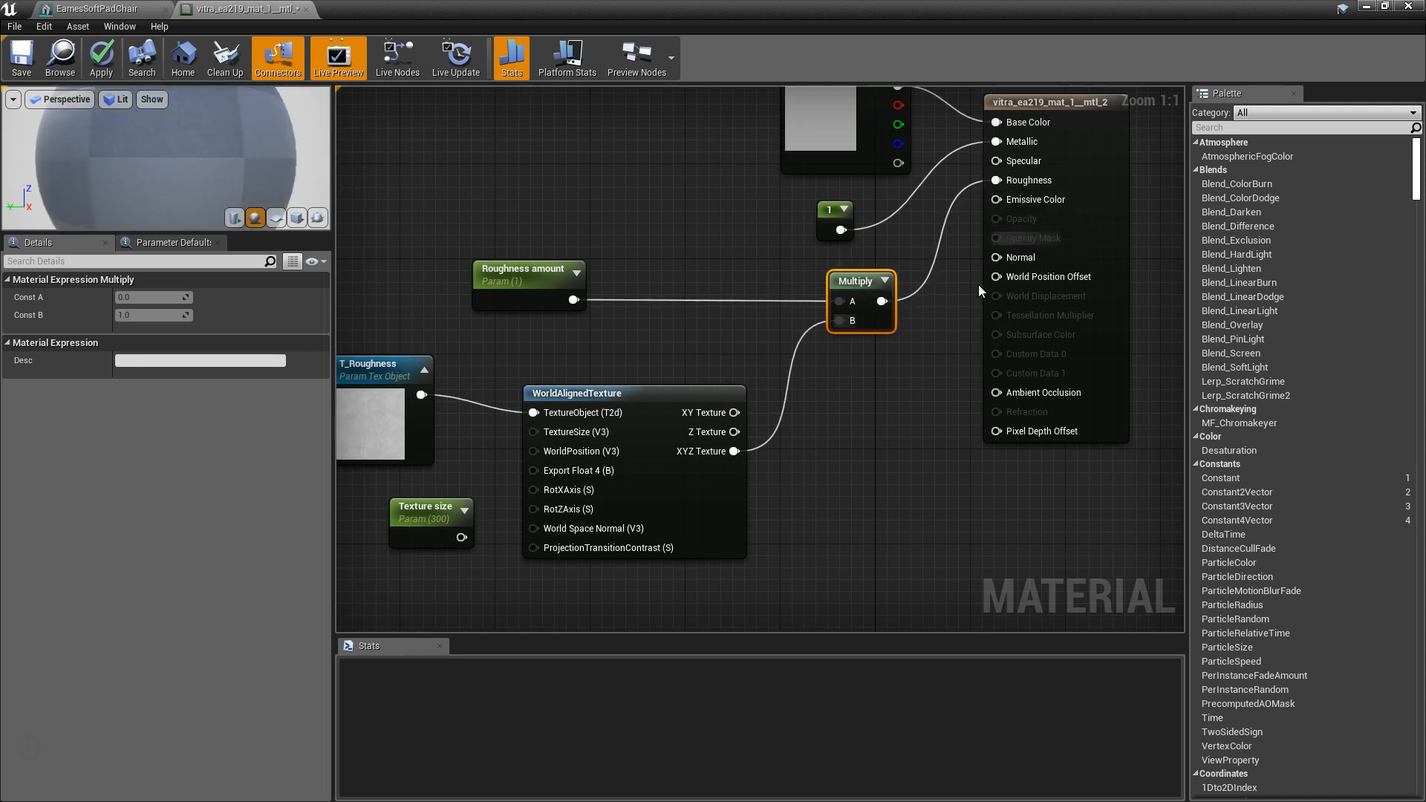
{"action": "left_click", "coordinate": [22, 59]}
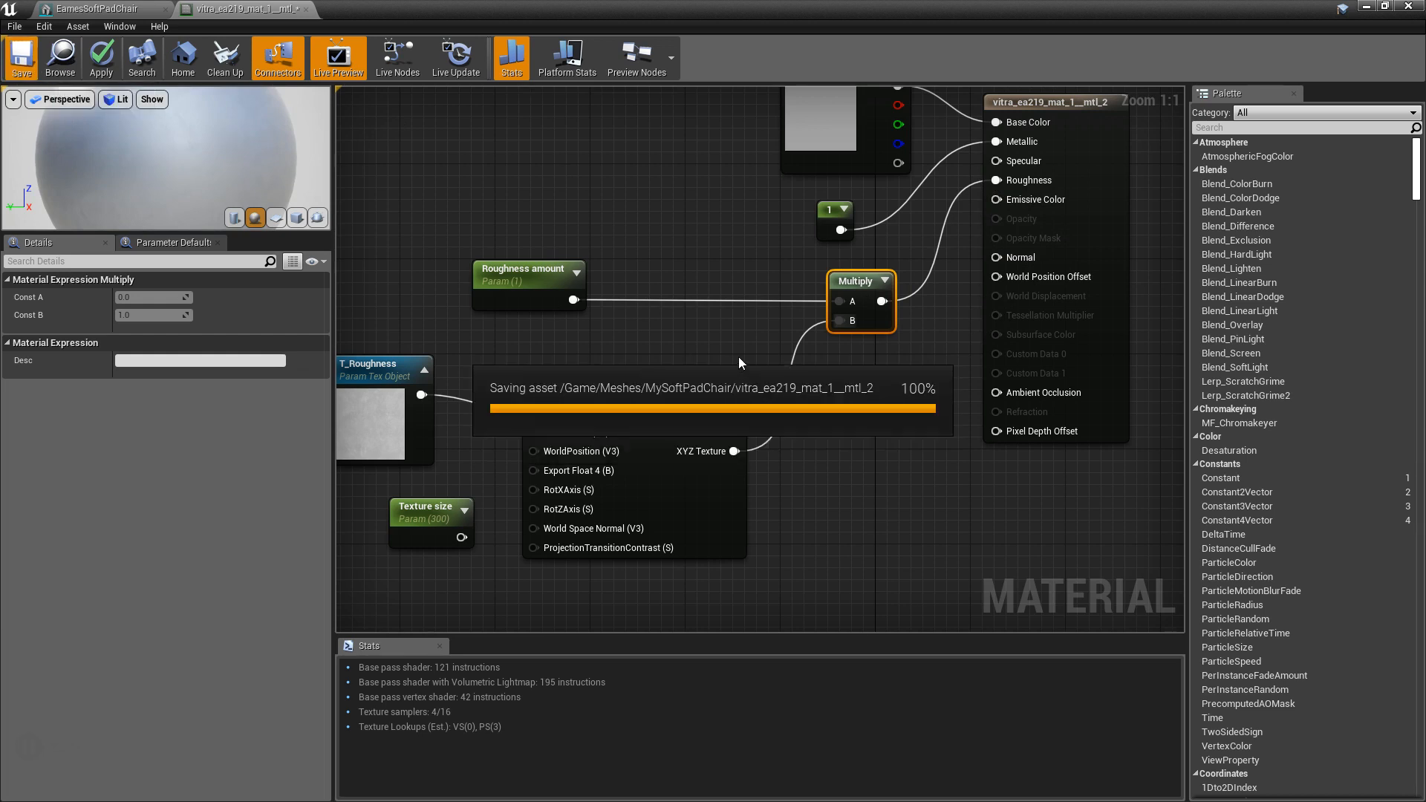
Connect the Texture size parameter to the WorldAlignedTexture's TextureSize input and save the material.
{"action": "scroll", "coordinate": [740, 356], "scroll_direction": "down", "scroll_amount": 2}
{"action": "left_click_drag", "start_coordinate": [530, 492], "coordinate": [591, 414]}
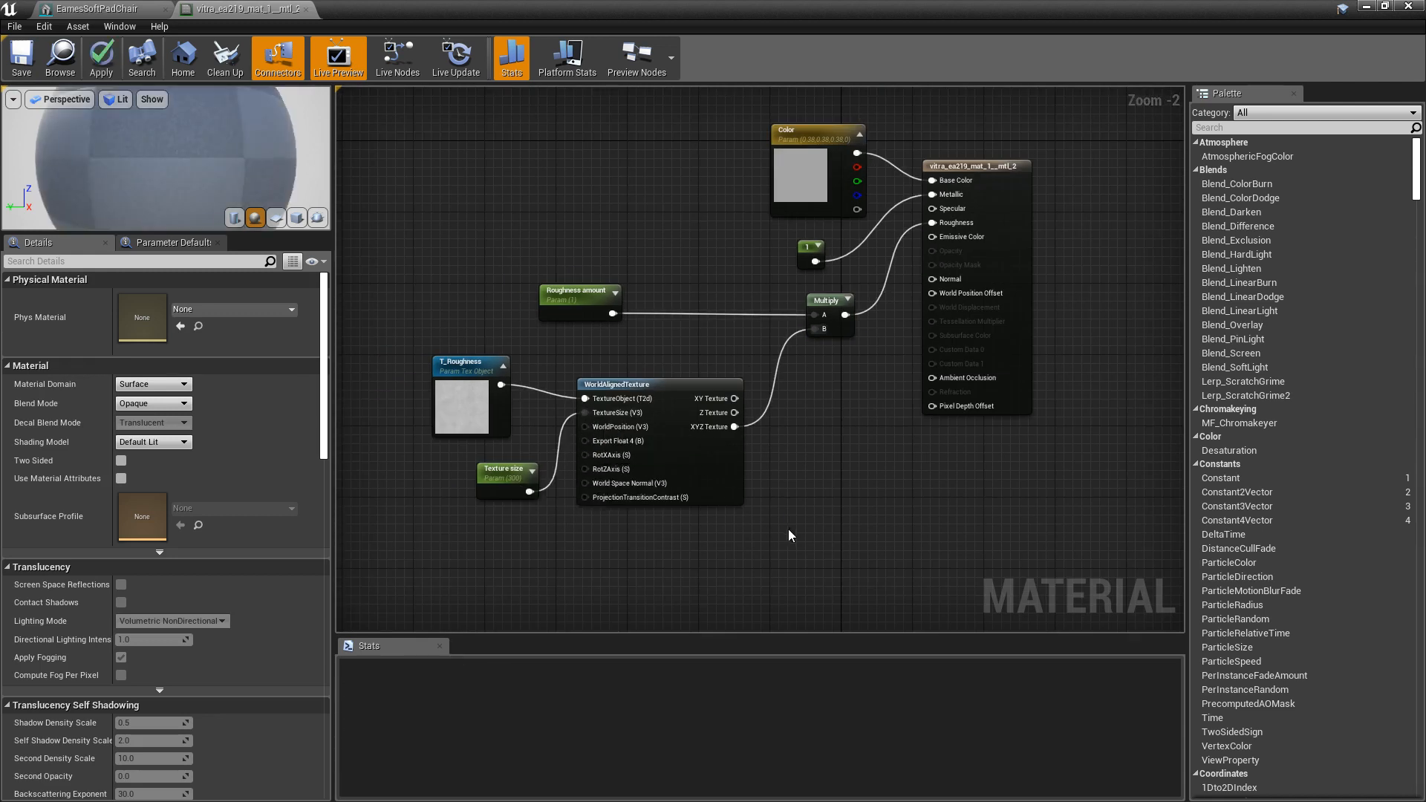
{"action": "left_click", "coordinate": [18, 62]}
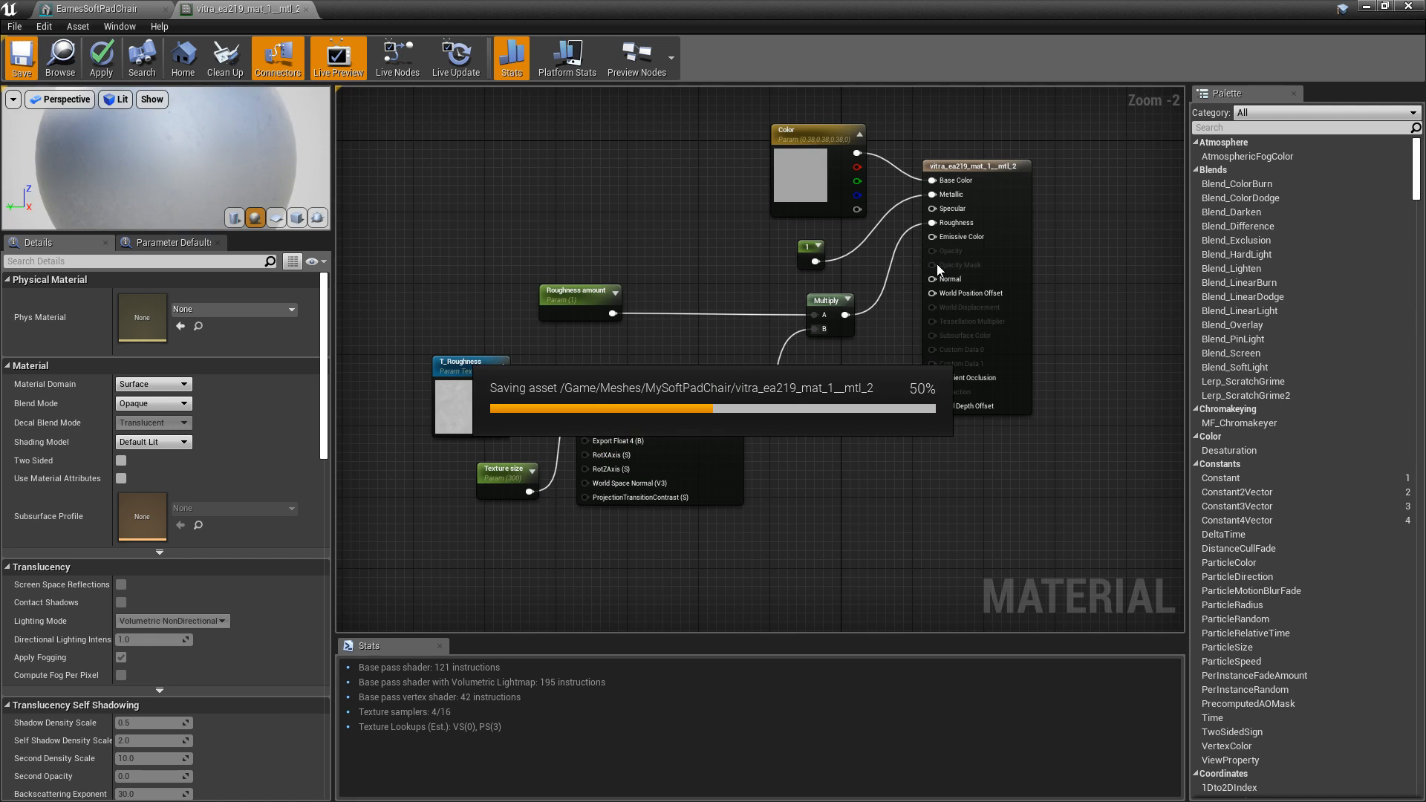
Shrink the material editor to a floating window beside the level viewport and bring the chair's armrest into close view.
{"action": "left_click_drag", "start_coordinate": [415, 17], "coordinate": [1055, 368]}
{"action": "left_click_drag", "start_coordinate": [717, 327], "coordinate": [480, 338], "text": "alt"}
{"action": "right_click_drag", "start_coordinate": [717, 327], "coordinate": [780, 286]}
{"action": "left_click_drag", "start_coordinate": [1173, 366], "coordinate": [1129, 168]}
{"action": "right_click_drag", "start_coordinate": [1137, 379], "coordinate": [1079, 389]}
Lower the Roughness amount default to about 0.54 and check the armrest's reflections up close.
{"action": "left_click", "coordinate": [1079, 390]}
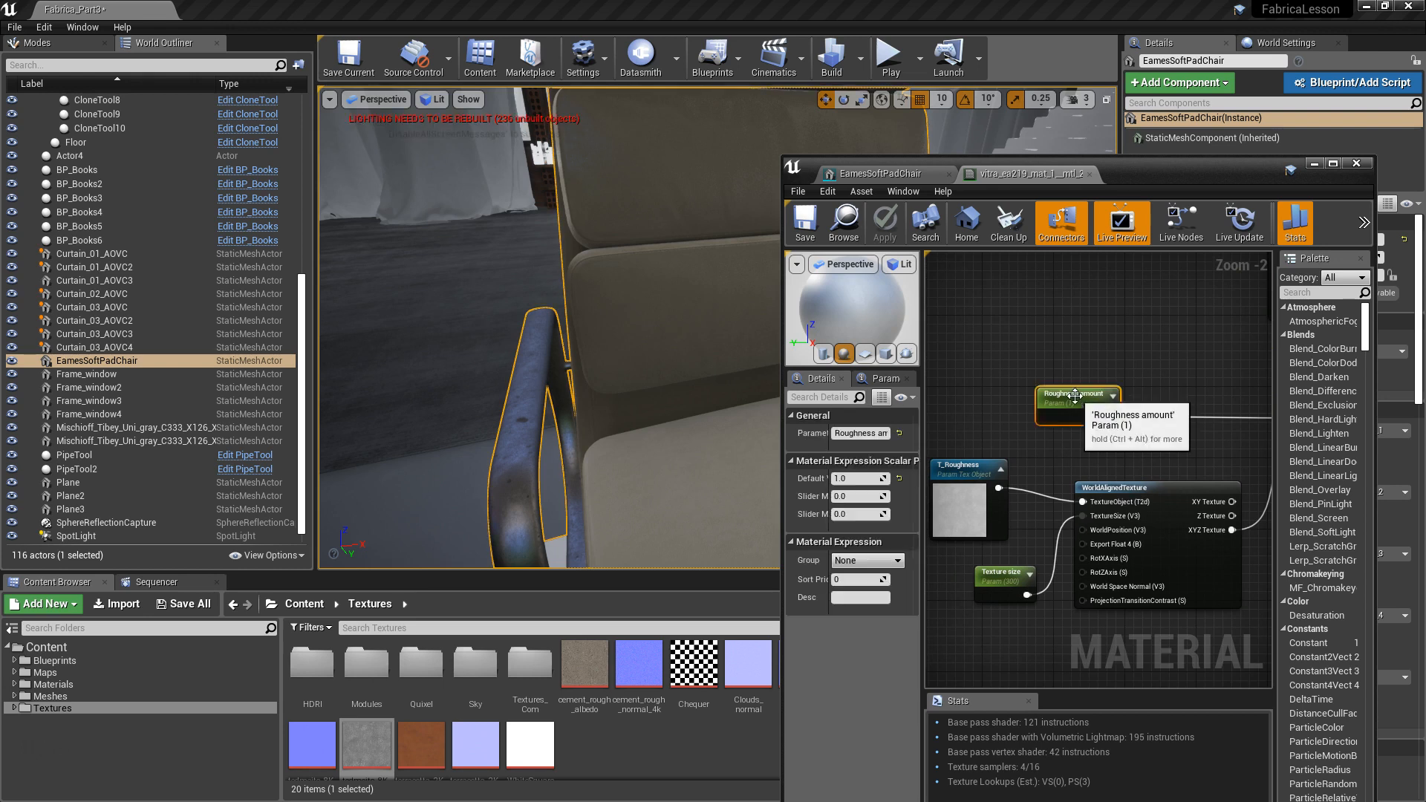
{"action": "right_click_drag", "start_coordinate": [594, 334], "coordinate": [653, 297]}
{"action": "mouse_move", "coordinate": [861, 476]}
{"action": "left_mouse_down"}
{"action": "mouse_move", "coordinate": [846, 478]}
{"action": "mouse_move", "coordinate": [876, 478]}
{"action": "mouse_move", "coordinate": [843, 478]}
{"action": "left_mouse_up"}
{"action": "left_click_drag", "start_coordinate": [716, 443], "coordinate": [461, 509], "text": "alt"}
{"action": "mouse_move", "coordinate": [606, 422]}
{"action": "left_mouse_down", "text": "alt"}
{"action": "mouse_move", "coordinate": [669, 427]}
{"action": "mouse_move", "coordinate": [542, 401]}
{"action": "mouse_move", "coordinate": [594, 412]}
{"action": "left_mouse_up", "text": "alt"}
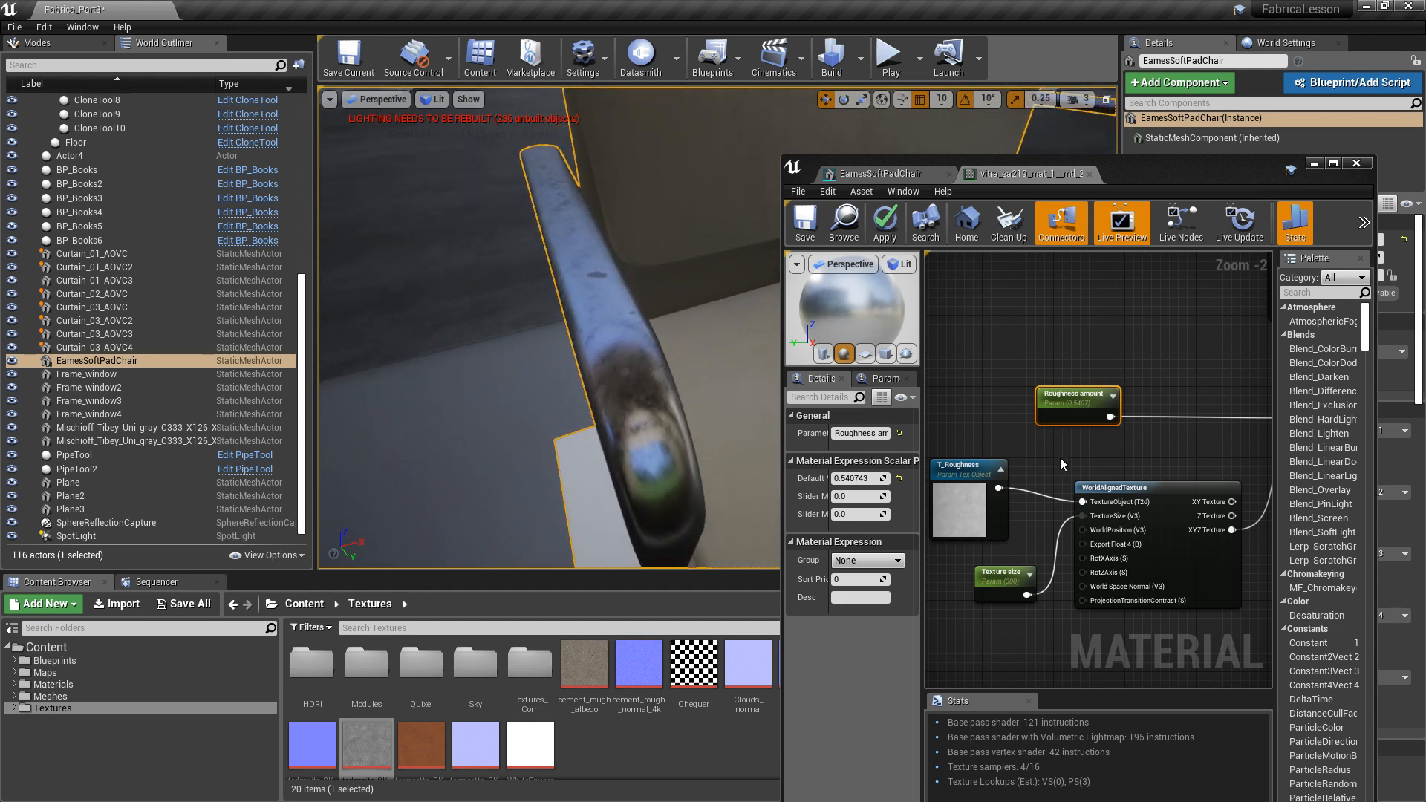
Try a Texture size of about 90.73 and a Roughness amount of about 0.44, checking the armrest from other angles.
{"action": "left_click", "coordinate": [1002, 571]}
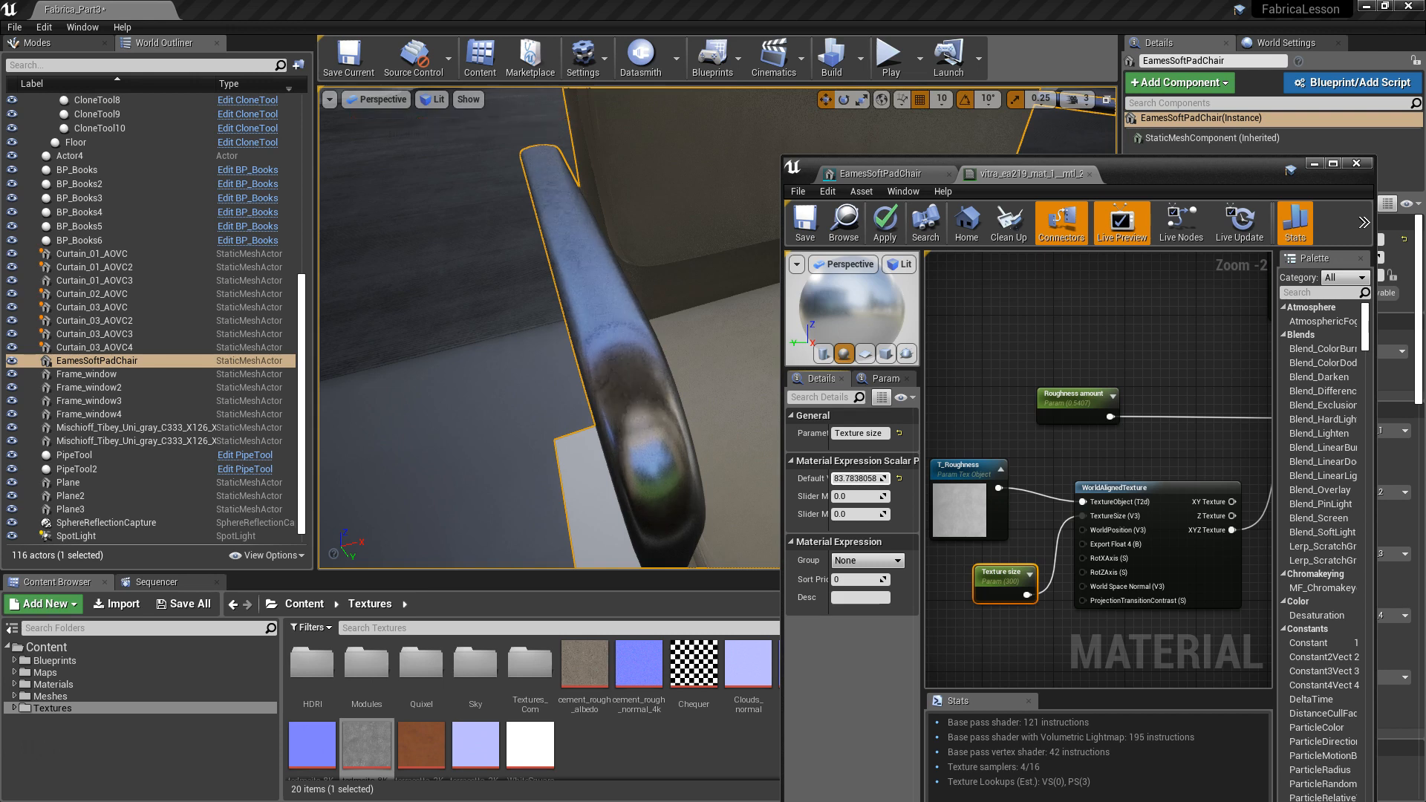
{"action": "left_click_drag", "start_coordinate": [628, 401], "coordinate": [701, 459], "text": "alt"}
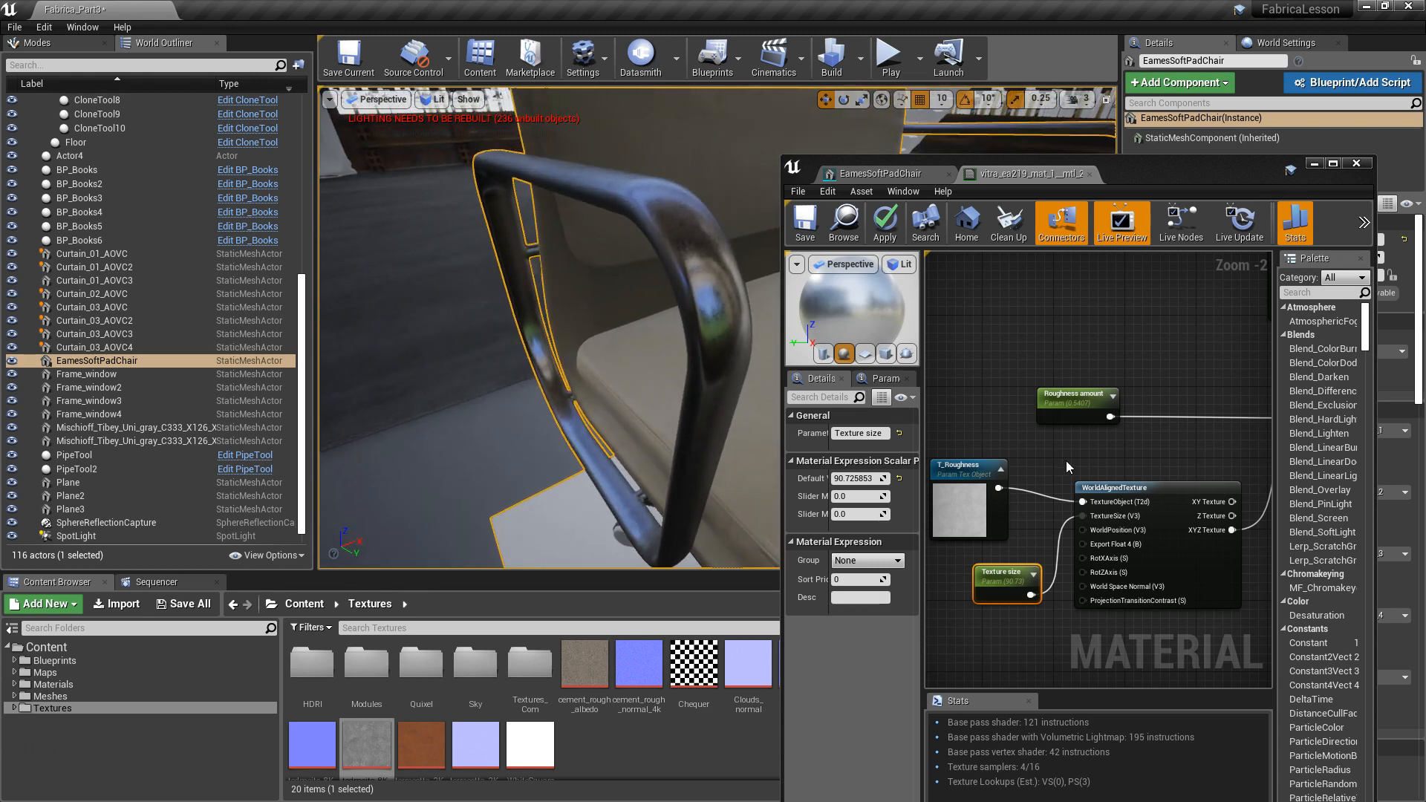
{"action": "left_click", "coordinate": [1065, 419]}
{"action": "left_click_drag", "start_coordinate": [886, 478], "coordinate": [854, 477]}
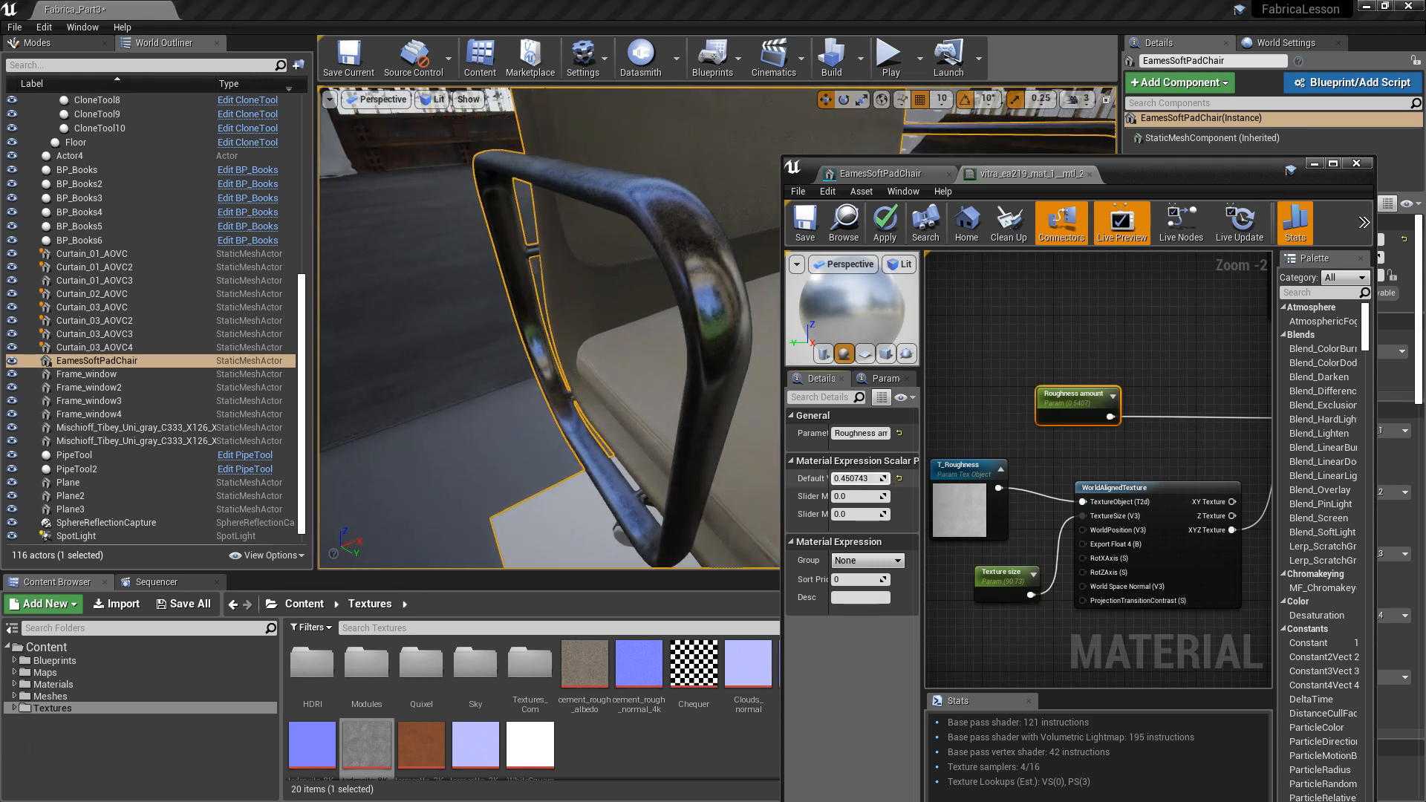
{"action": "left_click_drag", "start_coordinate": [631, 349], "coordinate": [676, 431], "text": "alt"}
Raise the Texture size default to about 128.46 and check the chair's metal frame.
{"action": "left_click", "coordinate": [1012, 571]}
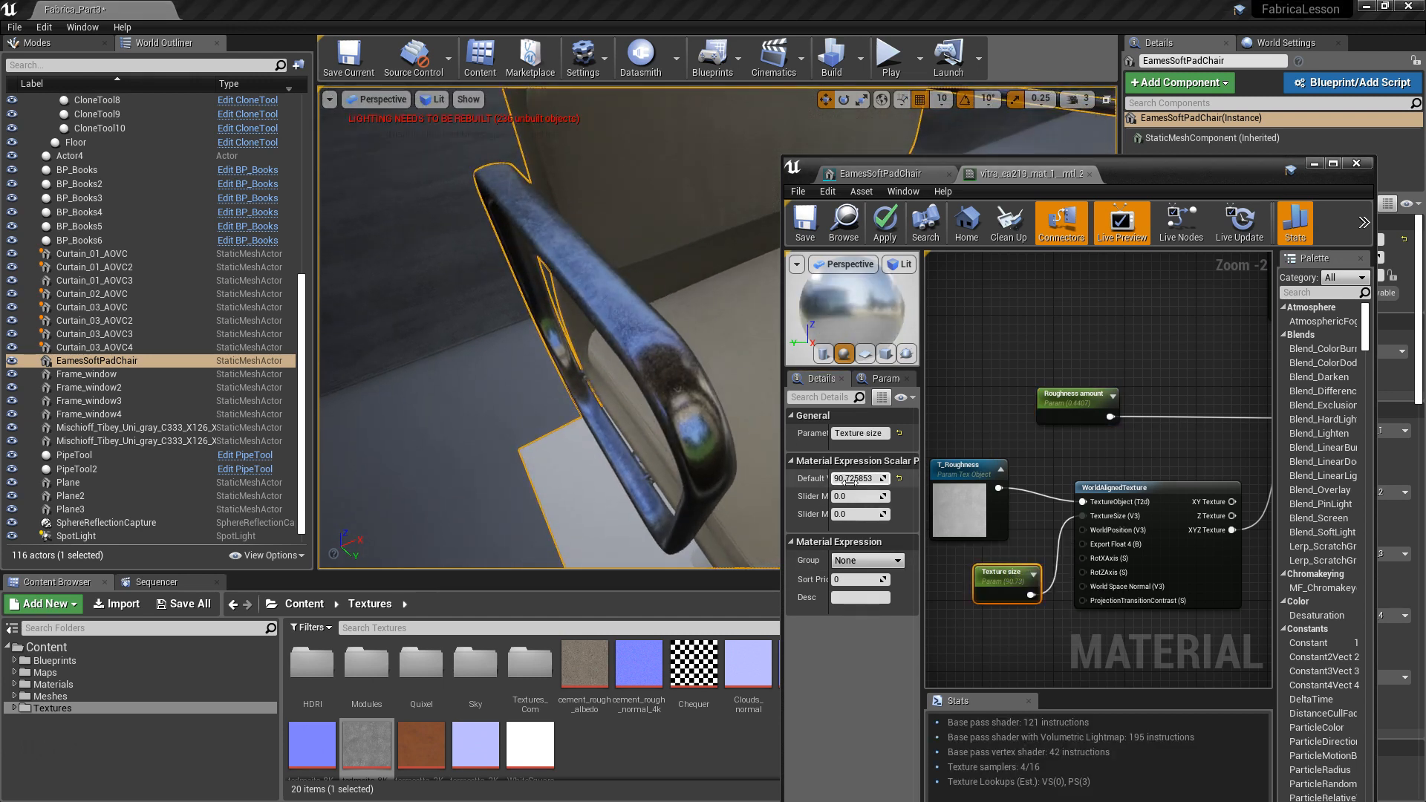
{"action": "left_click_drag", "start_coordinate": [860, 478], "coordinate": [891, 478]}
{"action": "right_click_drag", "start_coordinate": [1163, 373], "coordinate": [1065, 425]}
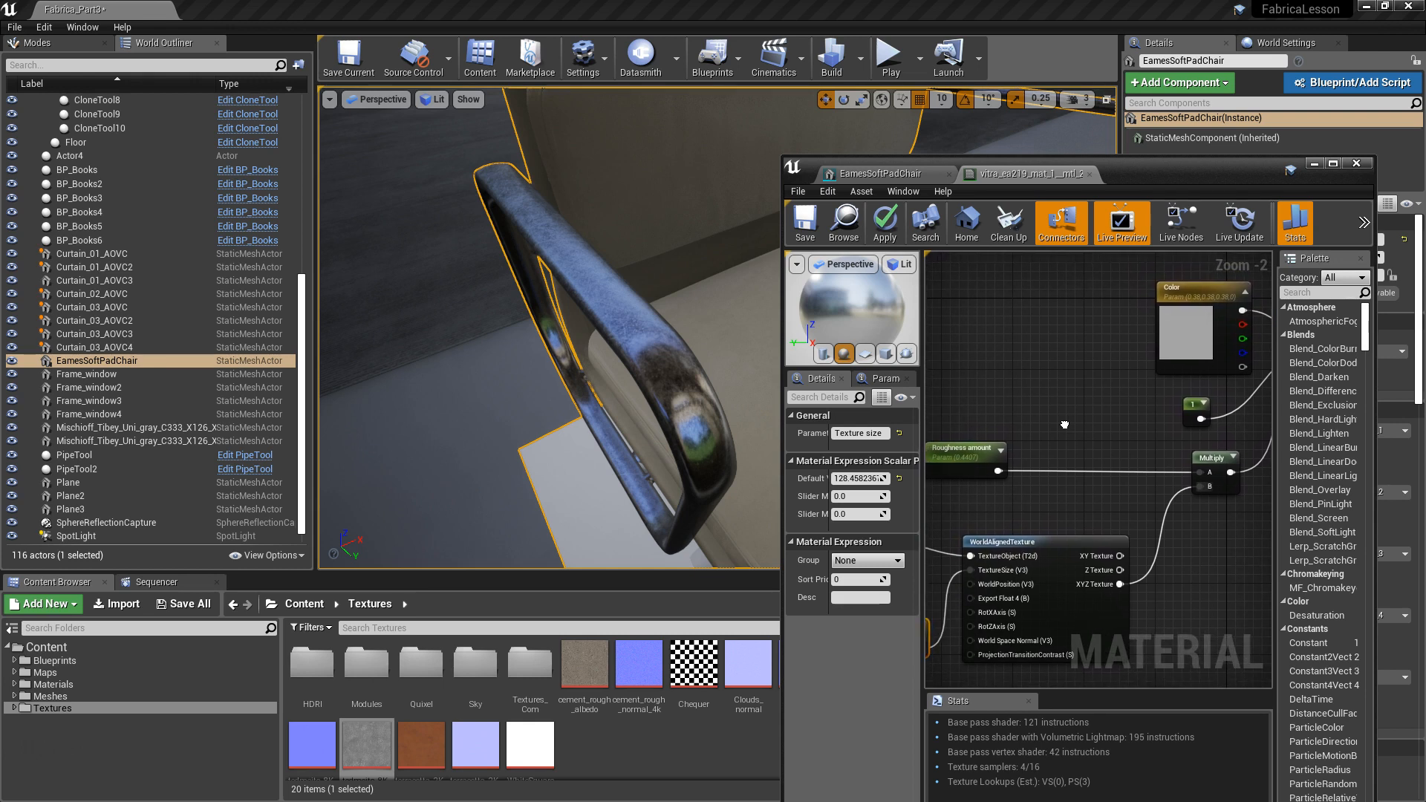
{"action": "left_click_drag", "start_coordinate": [638, 328], "coordinate": [669, 349], "text": "alt"}
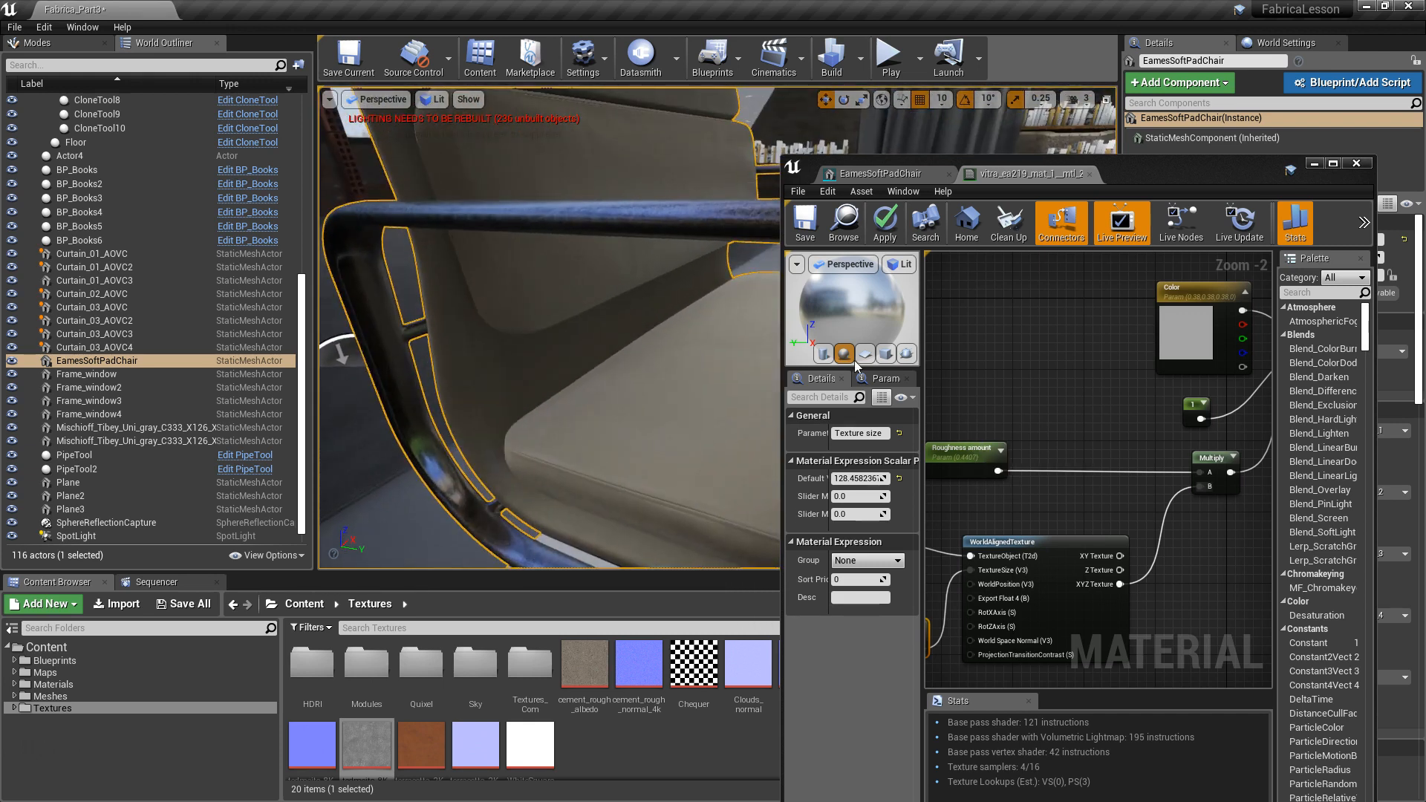
Lower the Roughness amount default to about 0.26 and view the whole armrest and backrest.
{"action": "left_click", "coordinate": [966, 455]}
{"action": "left_click_drag", "start_coordinate": [877, 481], "coordinate": [837, 480]}
{"action": "left_click_drag", "start_coordinate": [668, 349], "coordinate": [661, 401], "text": "alt"}
{"action": "right_click_drag", "start_coordinate": [661, 401], "coordinate": [676, 386]}
Brighten the metal's Color parameter to a light grey with a value of about 0.81.
{"action": "left_click", "coordinate": [1172, 288]}
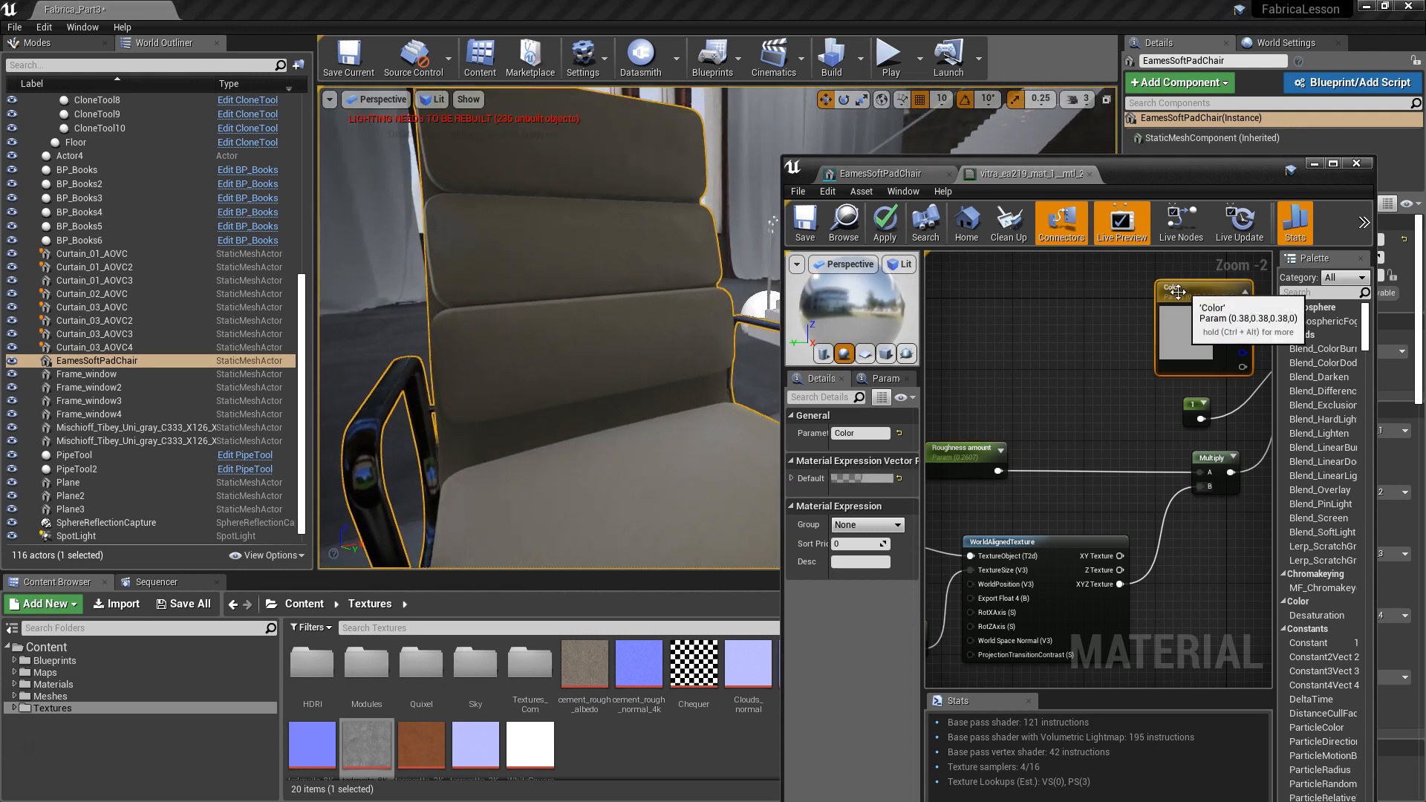
{"action": "left_click", "coordinate": [861, 479]}
{"action": "left_click_drag", "start_coordinate": [1093, 548], "coordinate": [1093, 484]}
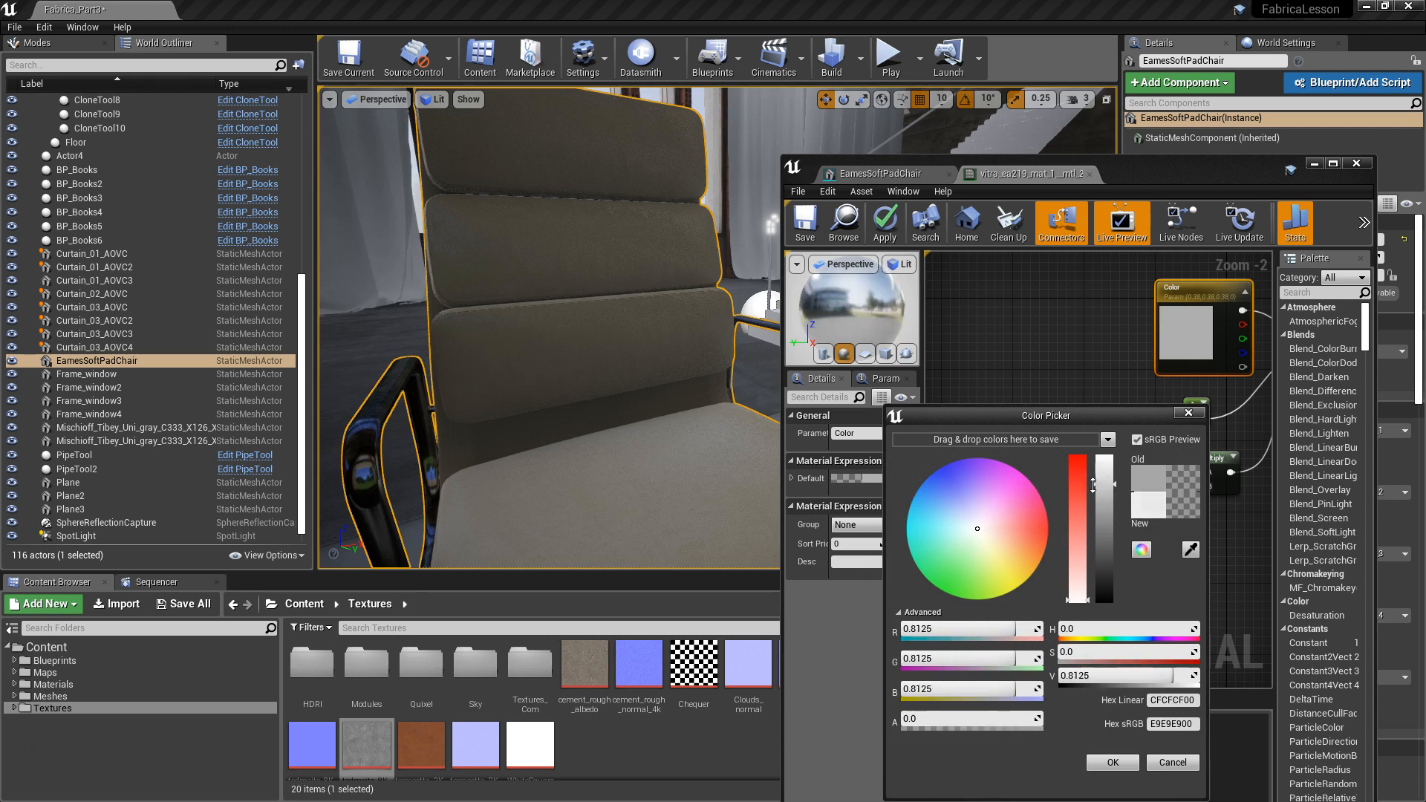
{"action": "left_click", "coordinate": [1113, 763]}
Arrange the level editor and the material editor side by side, each filling half of the screen.
{"action": "right_click_drag", "start_coordinate": [550, 327], "coordinate": [736, 477]}
{"action": "key", "text": "space"}
{"action": "key", "text": "space"}
{"action": "key", "text": "space"}
{"action": "left_click_drag", "start_coordinate": [581, 392], "coordinate": [854, 290]}
{"action": "left_click_drag", "start_coordinate": [1143, 182], "coordinate": [1425, 216]}
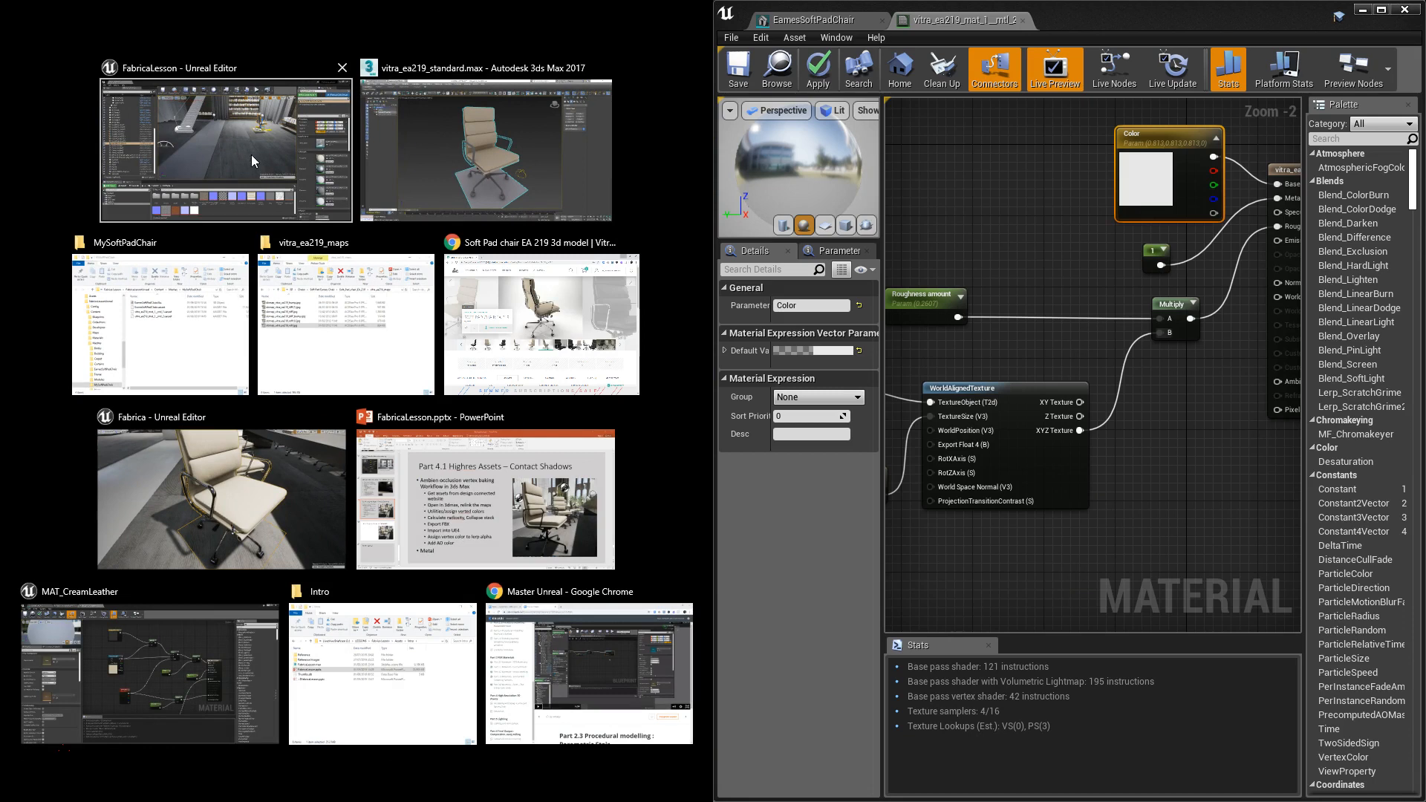
{"action": "left_click", "coordinate": [251, 154]}
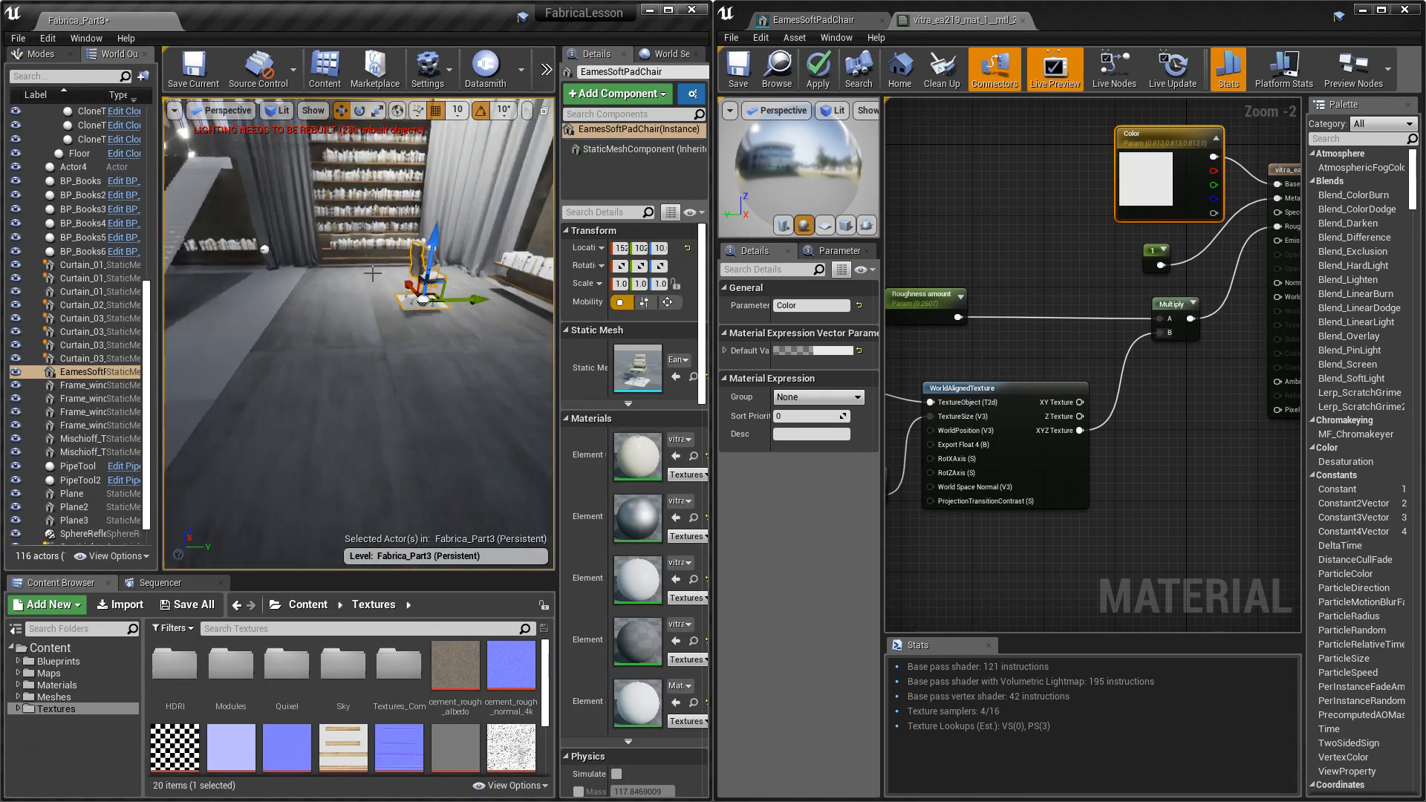
Focus the view on the chair, move the chair across the floor and frame it up close.
{"action": "key", "text": "f"}
{"action": "left_click_drag", "start_coordinate": [386, 396], "coordinate": [312, 294]}
{"action": "key", "text": "f"}
{"action": "right_click_drag", "start_coordinate": [359, 334], "coordinate": [453, 339]}
{"action": "left_click_drag", "start_coordinate": [453, 339], "coordinate": [420, 378], "text": "alt"}
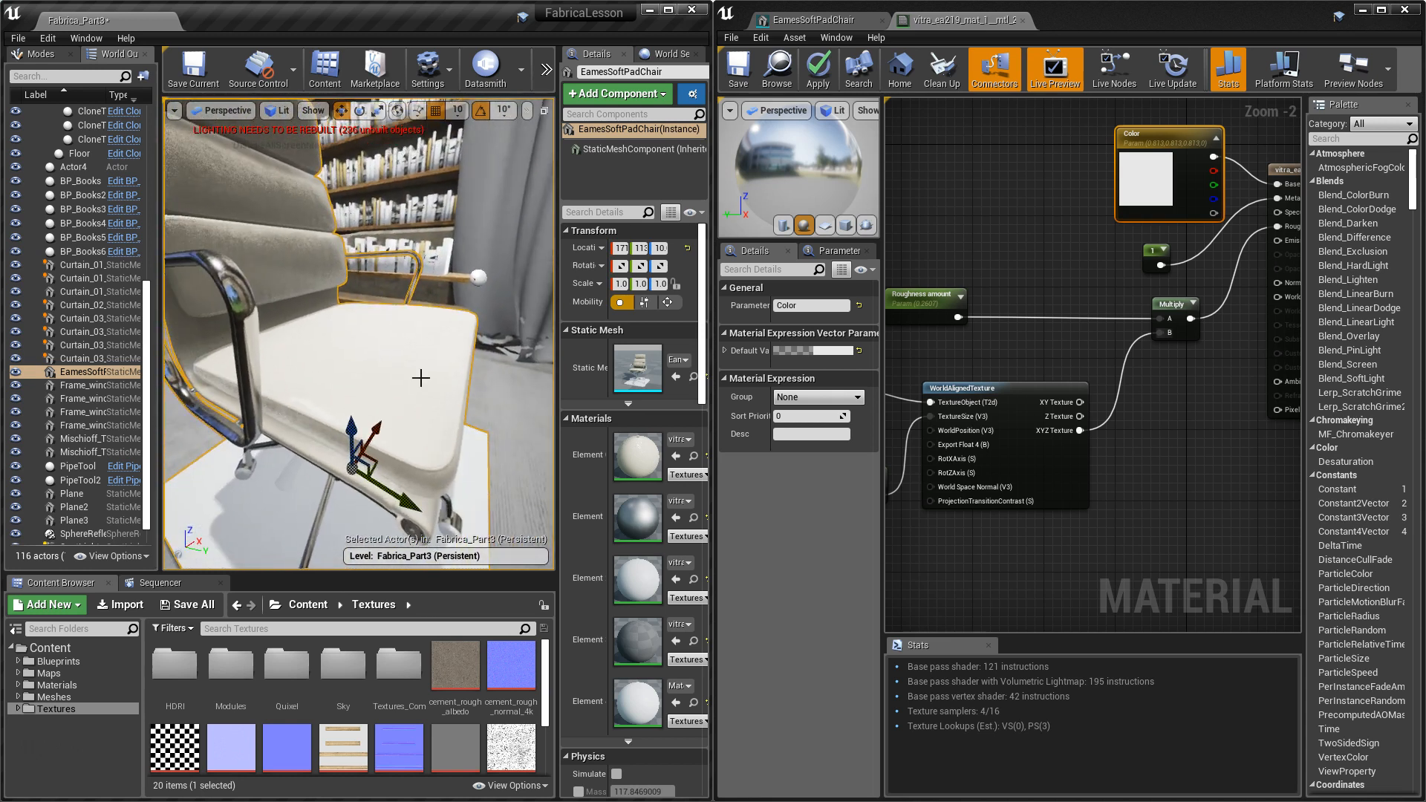
Rotate the chair in the room and view its metal armrest from close above.
{"action": "key", "text": "e"}
{"action": "left_click_drag", "start_coordinate": [418, 526], "coordinate": [349, 548]}
{"action": "mouse_move", "coordinate": [349, 446]}
{"action": "left_mouse_down", "text": "alt"}
{"action": "mouse_move", "coordinate": [404, 438]}
{"action": "mouse_move", "coordinate": [420, 394]}
{"action": "mouse_move", "coordinate": [434, 439]}
{"action": "mouse_move", "coordinate": [393, 431]}
{"action": "mouse_move", "coordinate": [356, 461]}
{"action": "left_mouse_up", "text": "alt"}
{"action": "left_click_drag", "start_coordinate": [309, 254], "coordinate": [307, 221]}
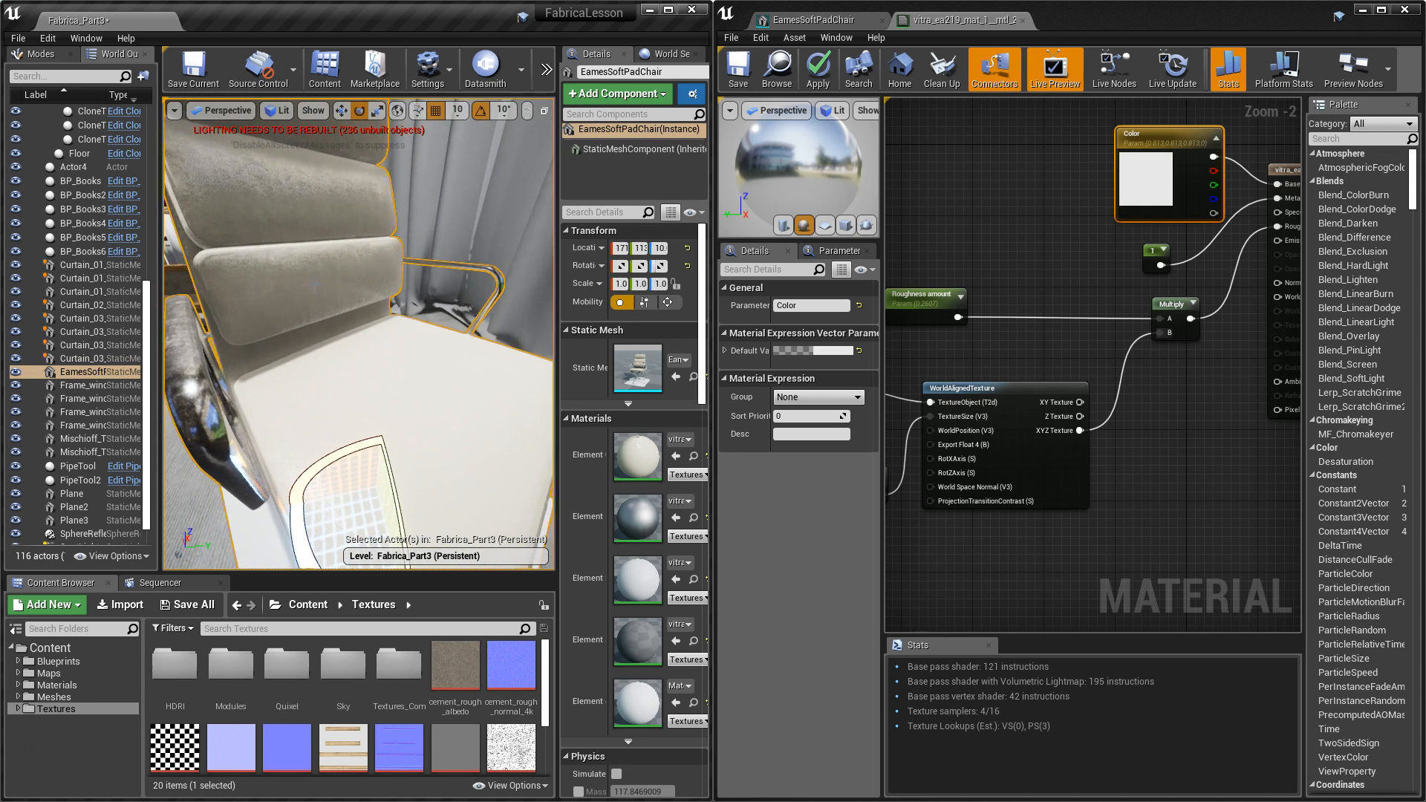
Open the chair's first material, vitra_ea219_mat_1__mtl_1, at its Roughness parameter and normal Texture Sample.
{"action": "left_click", "coordinate": [1033, 269]}
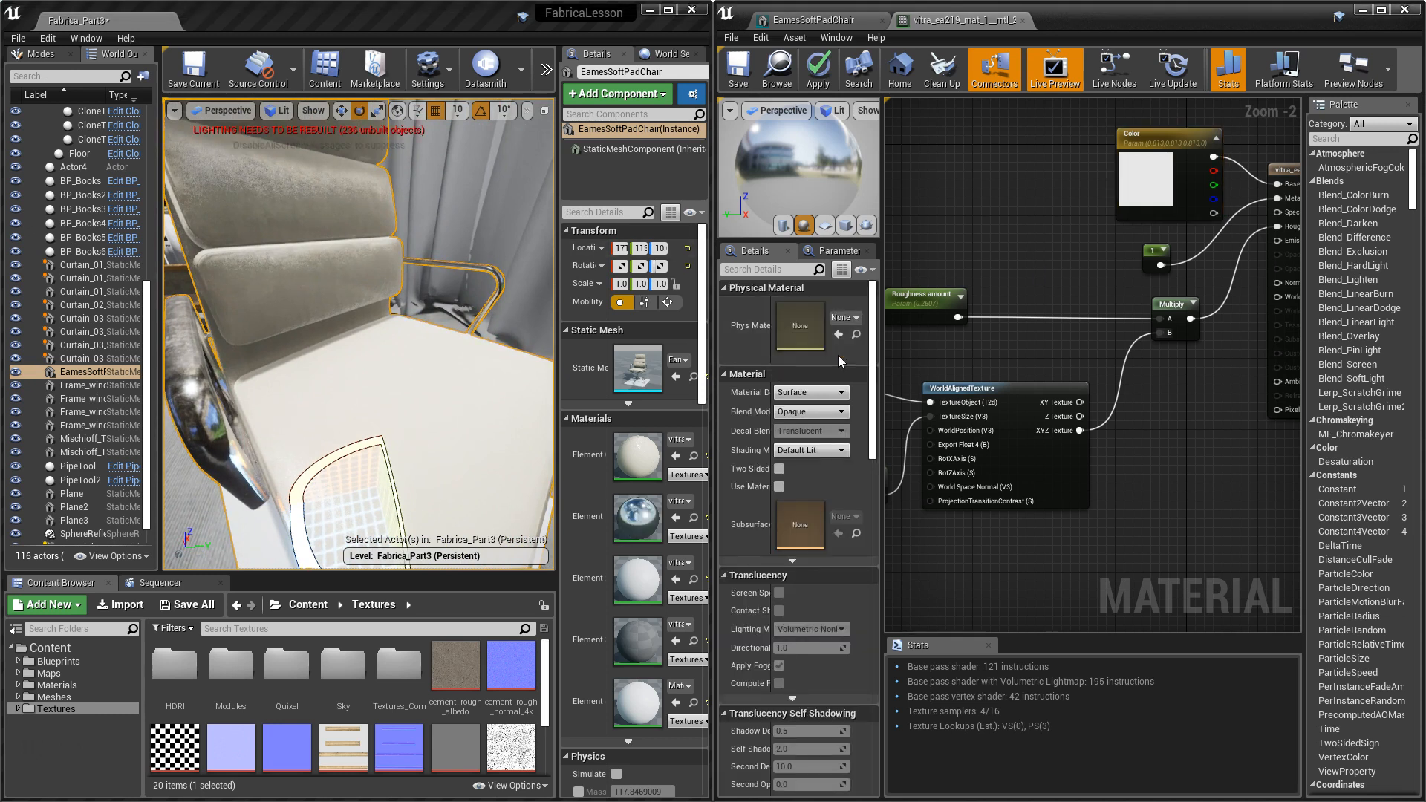
{"action": "double_click", "coordinate": [640, 455]}
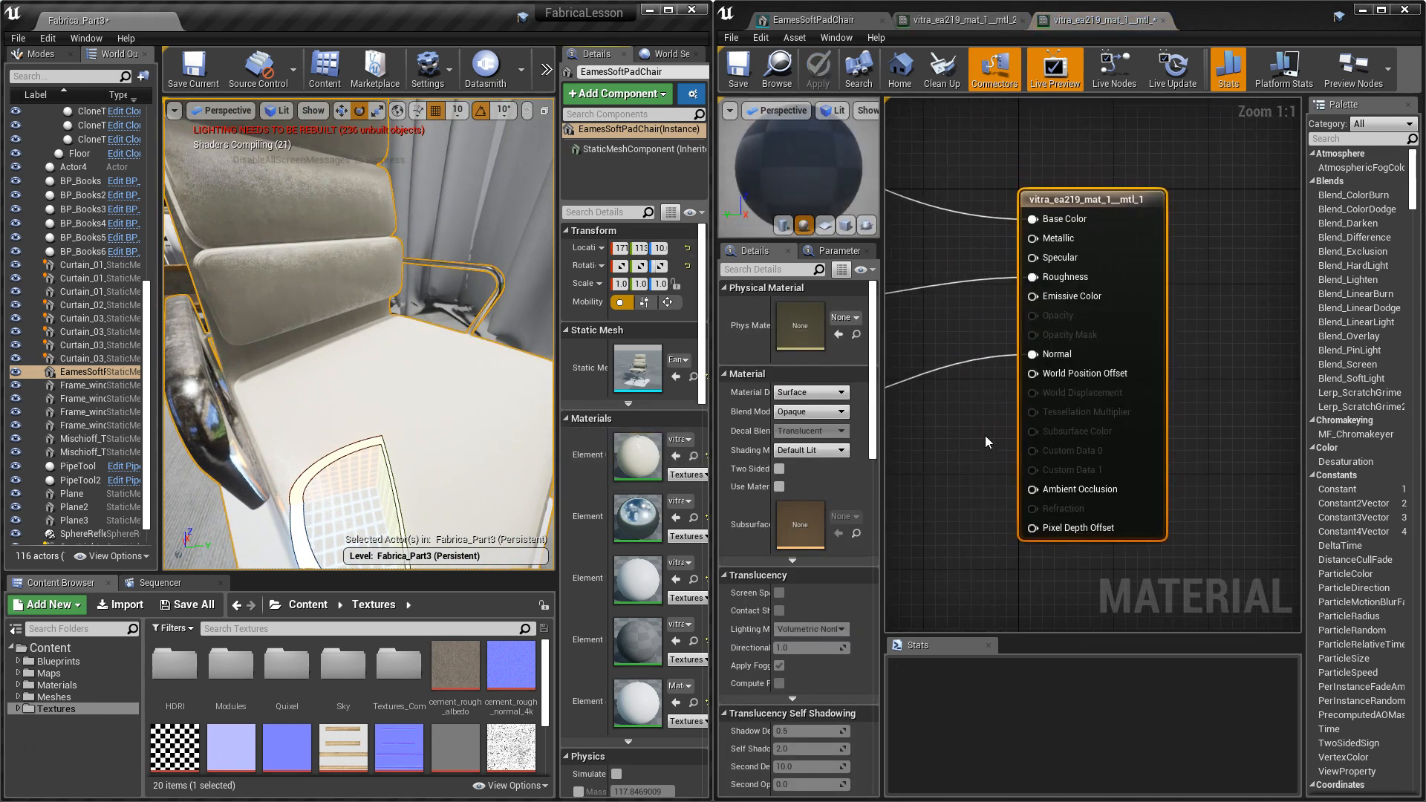
{"action": "right_click_drag", "start_coordinate": [984, 436], "coordinate": [1122, 438]}
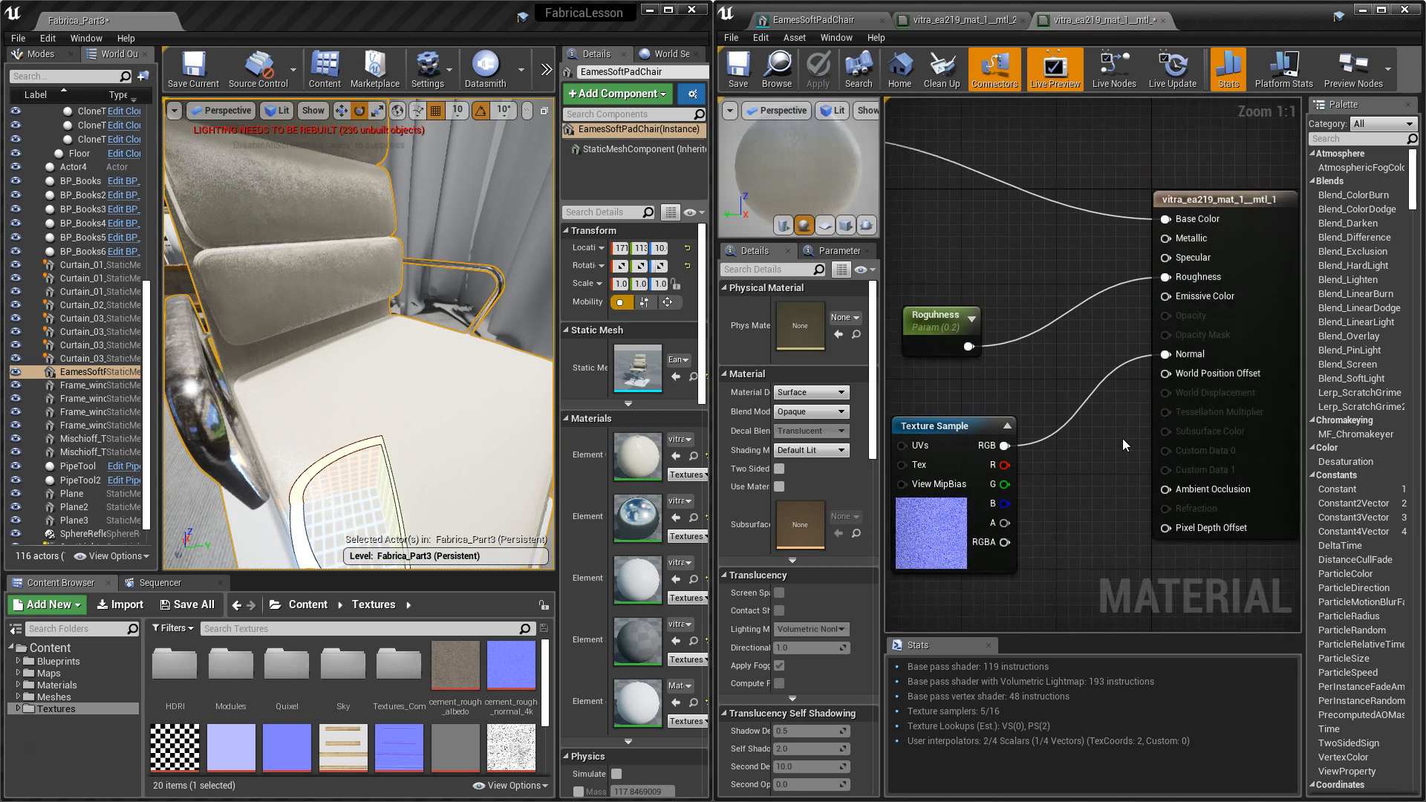
Compare the upholstery without its normal map by disconnecting the Normal input, saving and viewing the chair, and reconnect the texture.
{"action": "left_click", "coordinate": [1102, 382], "text": "alt"}
{"action": "left_click", "coordinate": [730, 74]}
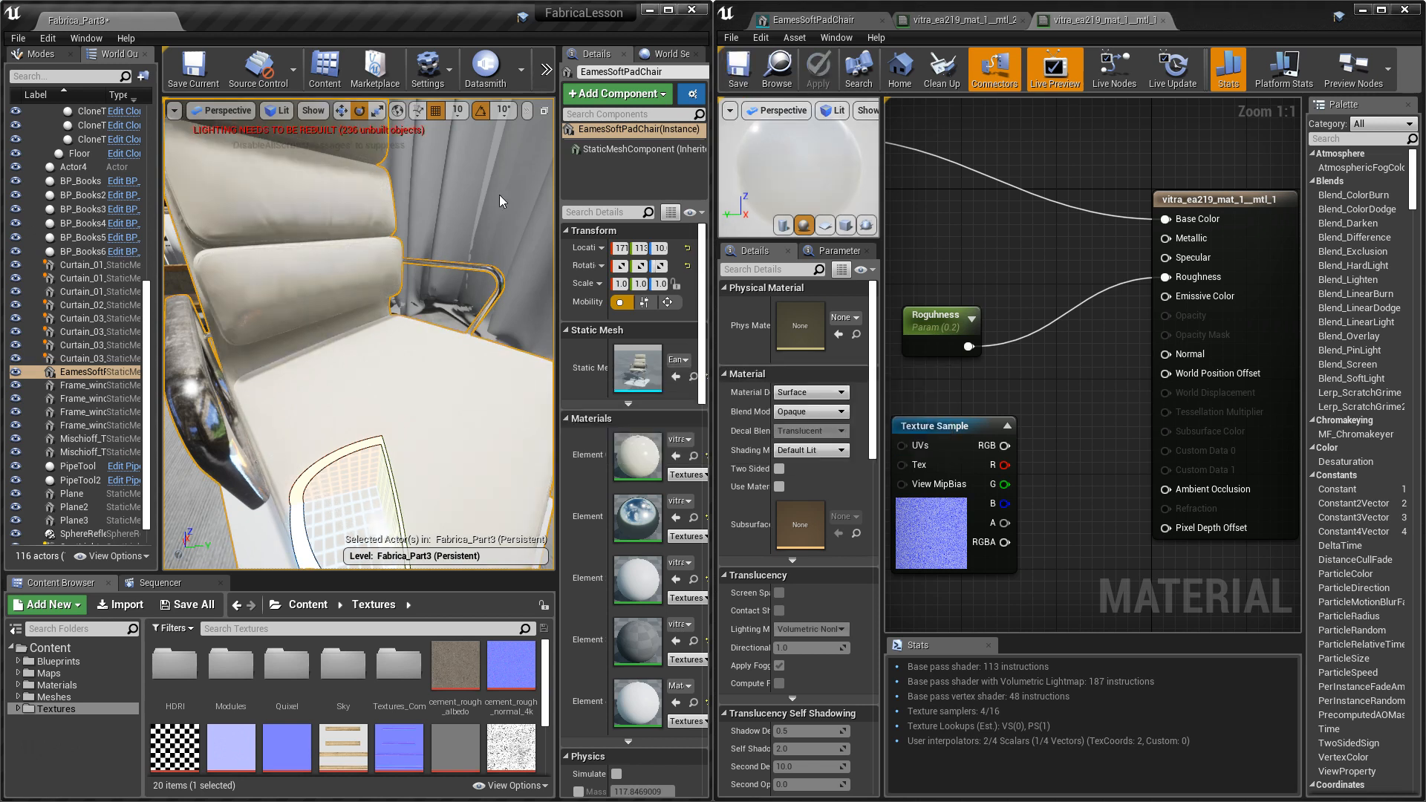
{"action": "left_click_drag", "start_coordinate": [416, 319], "coordinate": [357, 297], "text": "alt"}
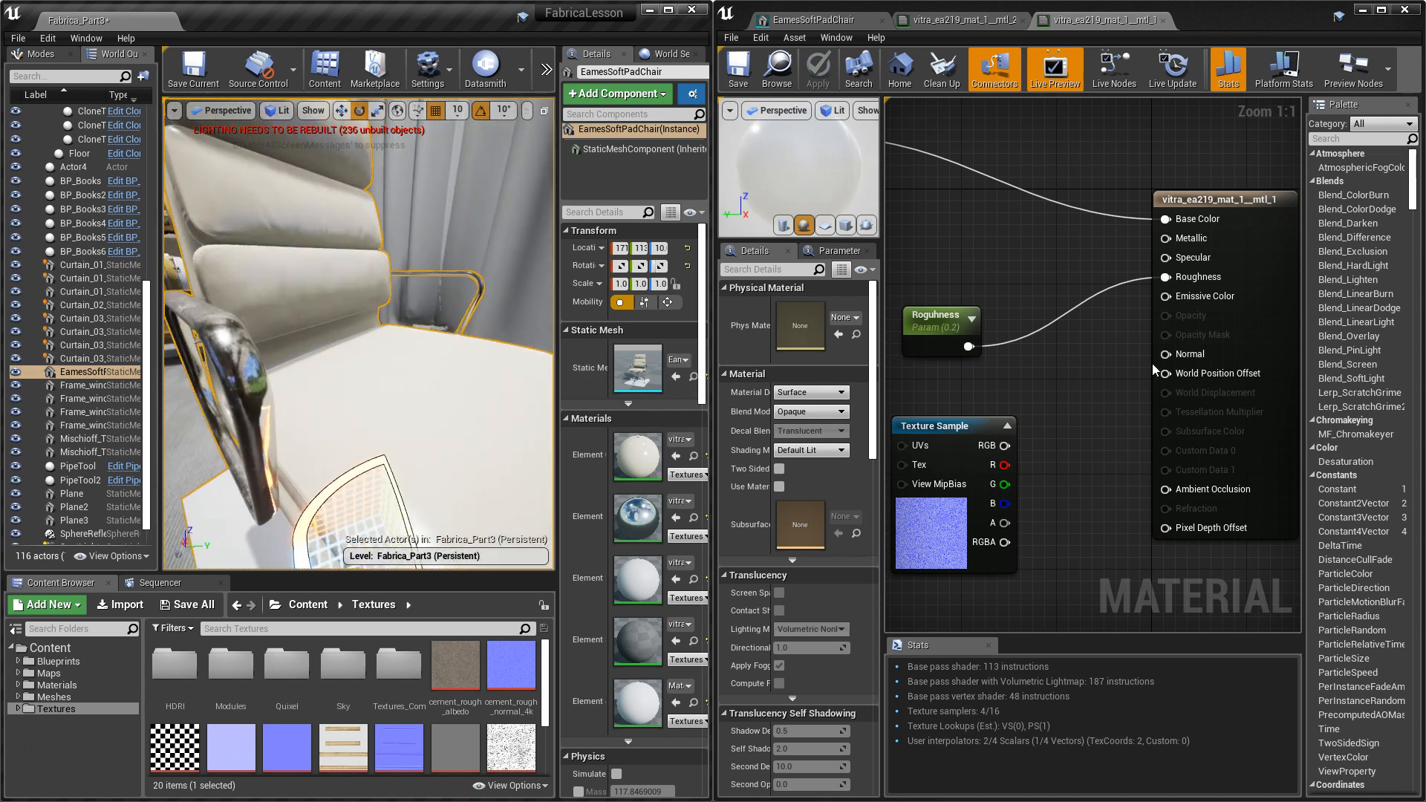
{"action": "left_click_drag", "start_coordinate": [1014, 444], "coordinate": [1165, 354]}
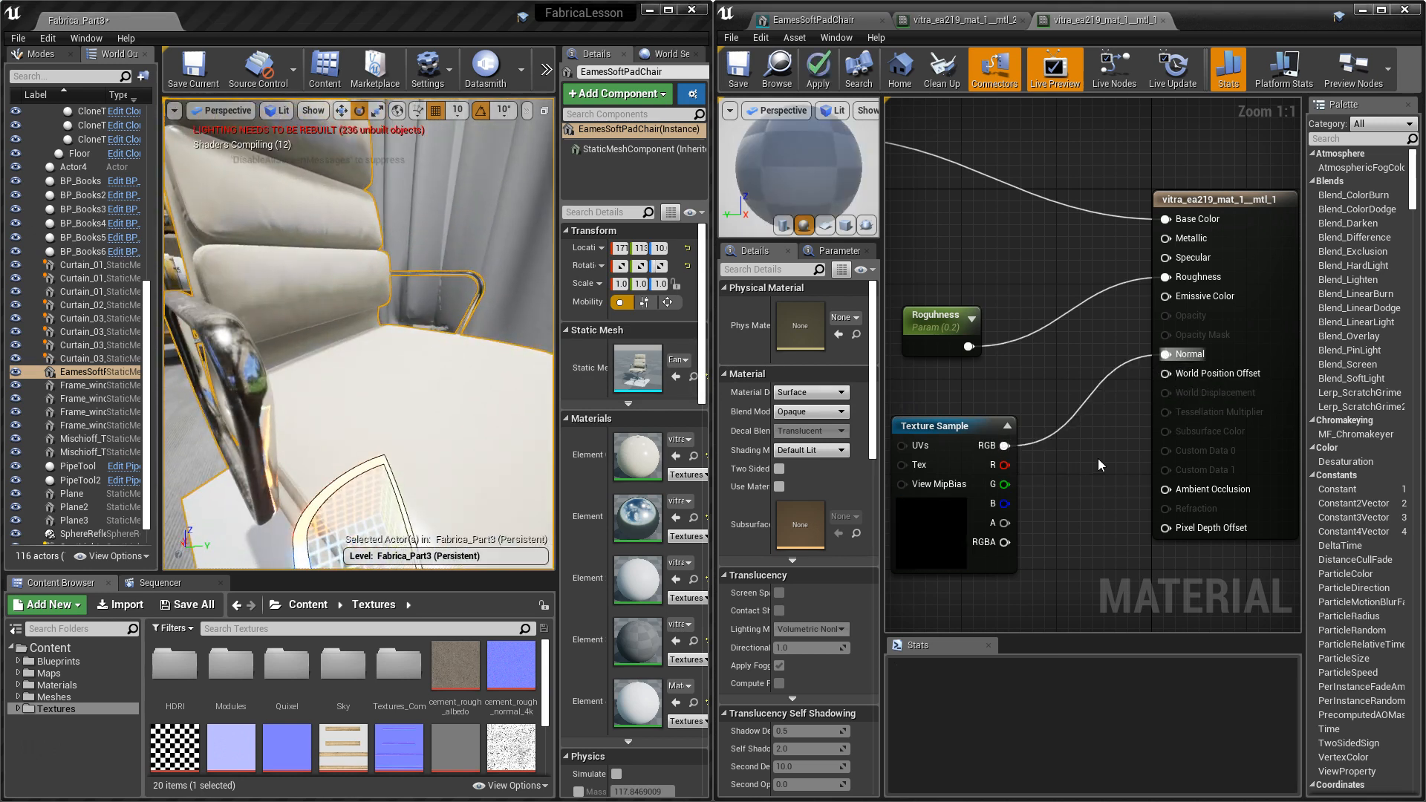
Insert a FlattenNormal function between the normal Texture Sample's RGB output and the material's Normal input.
{"action": "right_click", "coordinate": [1070, 459]}
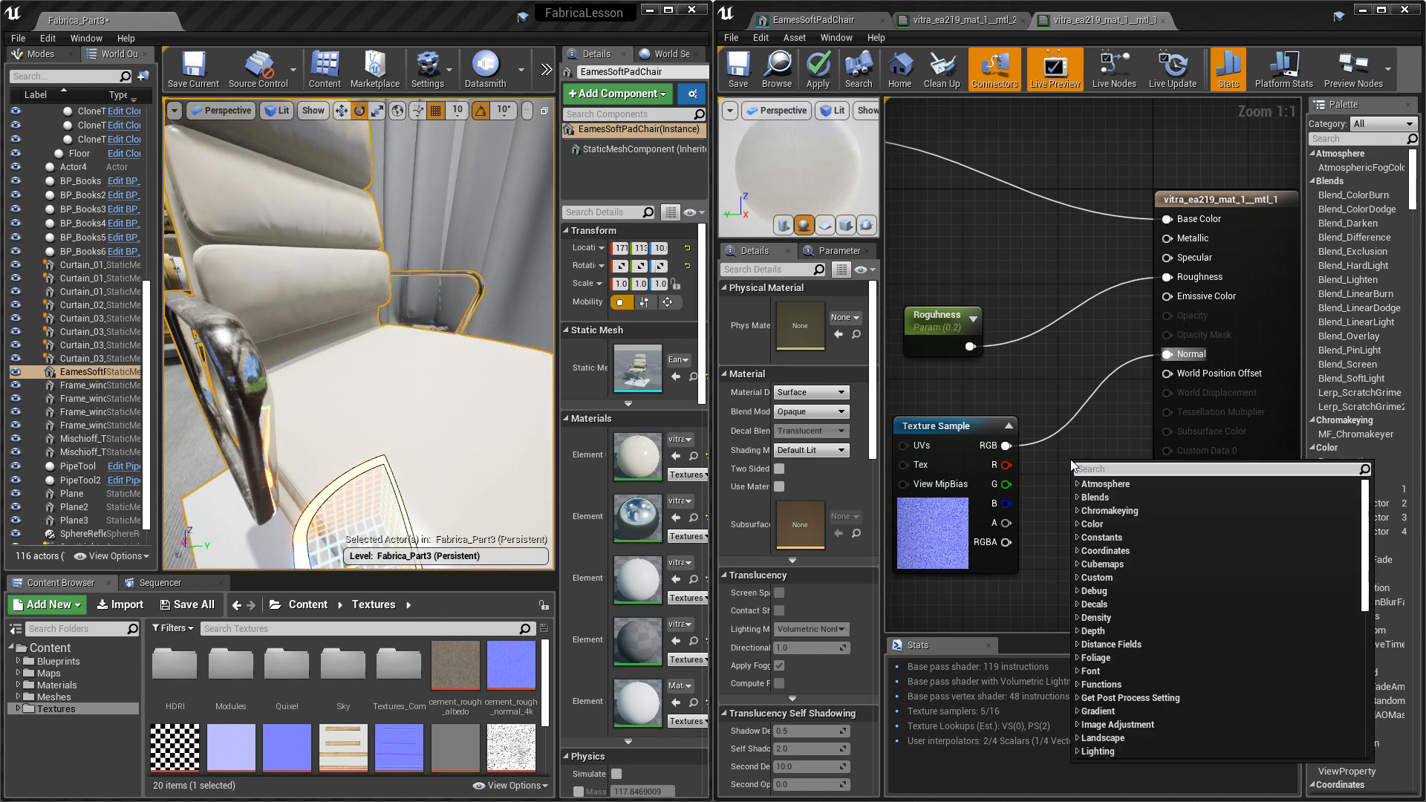
{"action": "type", "text": "fla"}
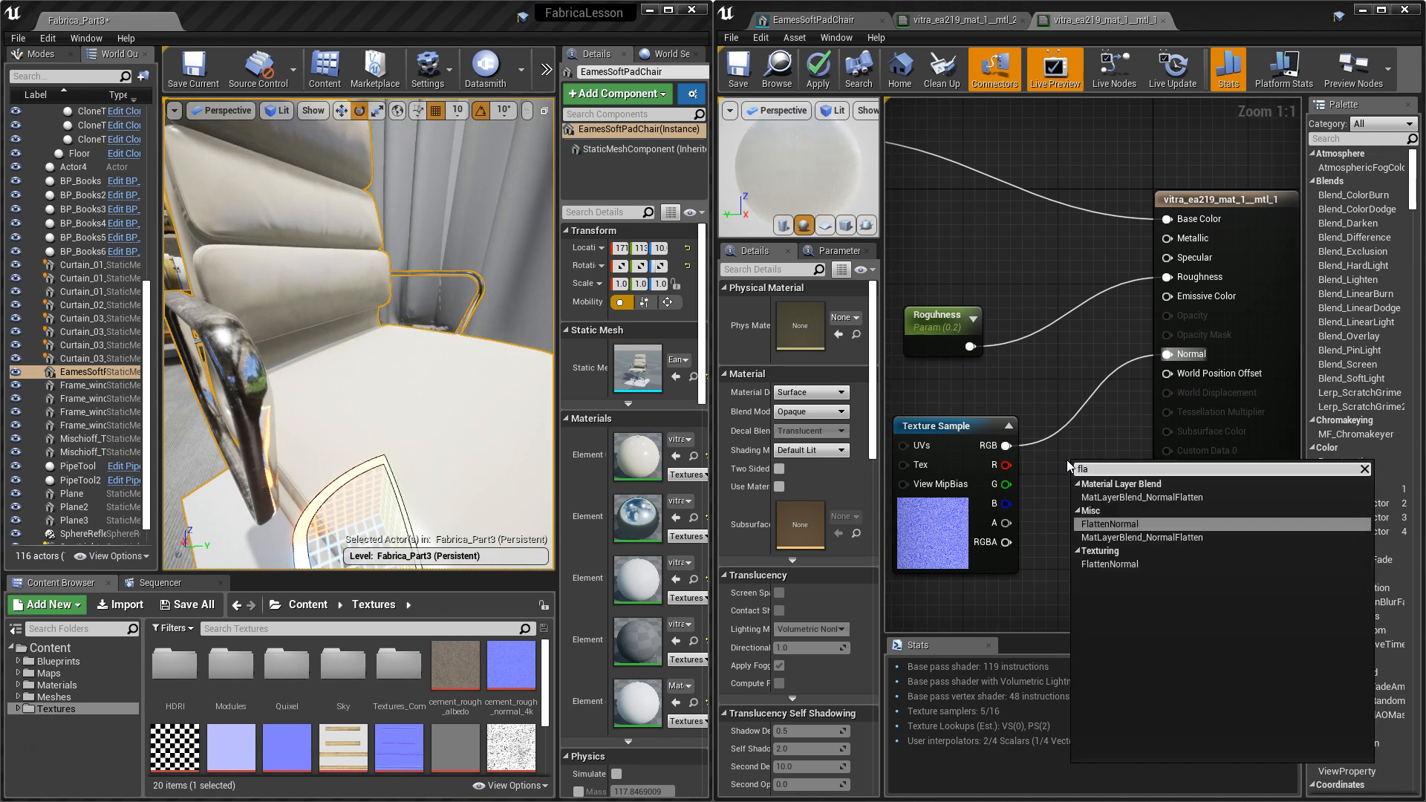
{"action": "left_click", "coordinate": [1121, 523]}
{"action": "left_click_drag", "start_coordinate": [1106, 470], "coordinate": [1008, 444]}
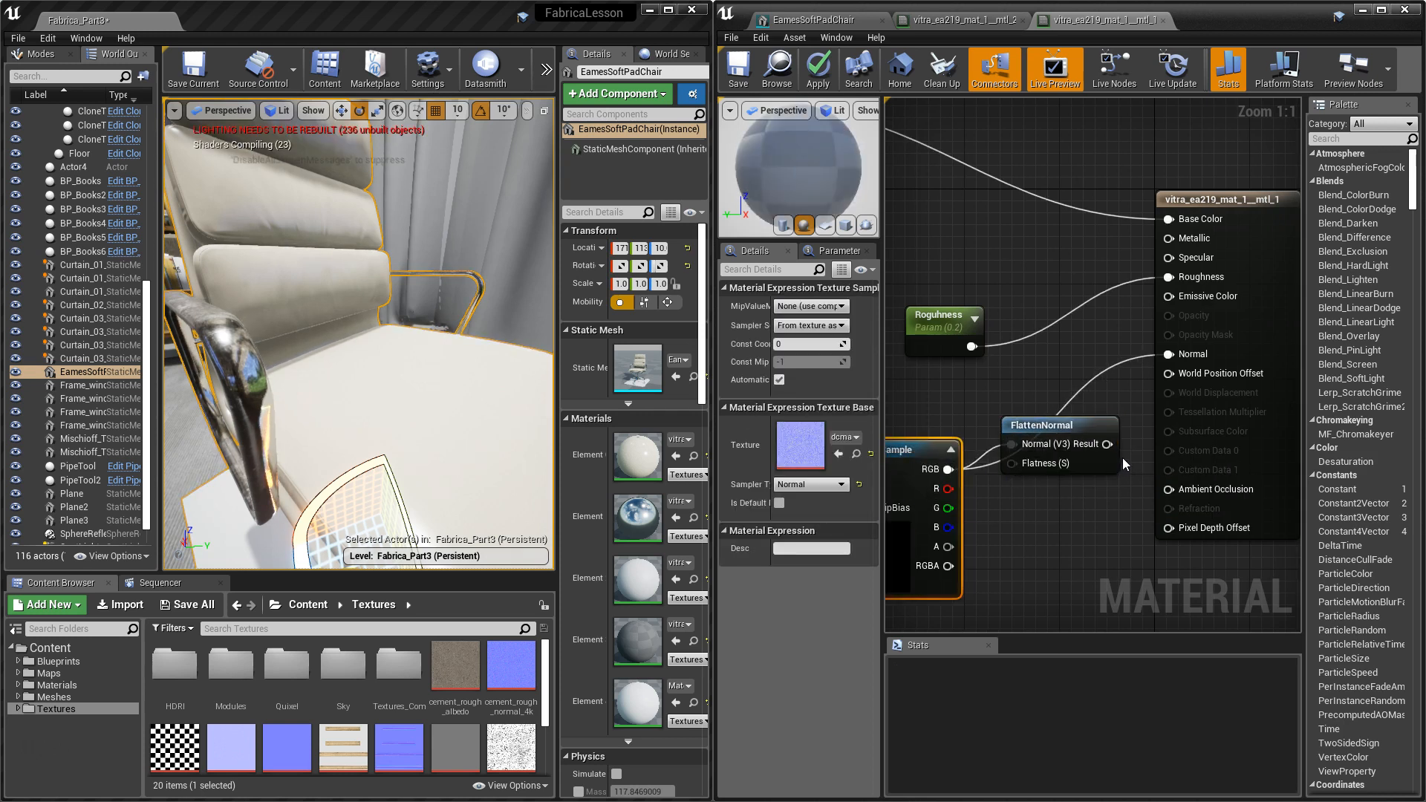
{"action": "mouse_move", "coordinate": [1106, 444]}
{"action": "left_mouse_down"}
{"action": "mouse_move", "coordinate": [1169, 354]}
{"action": "mouse_move", "coordinate": [1107, 465]}
{"action": "left_mouse_up"}
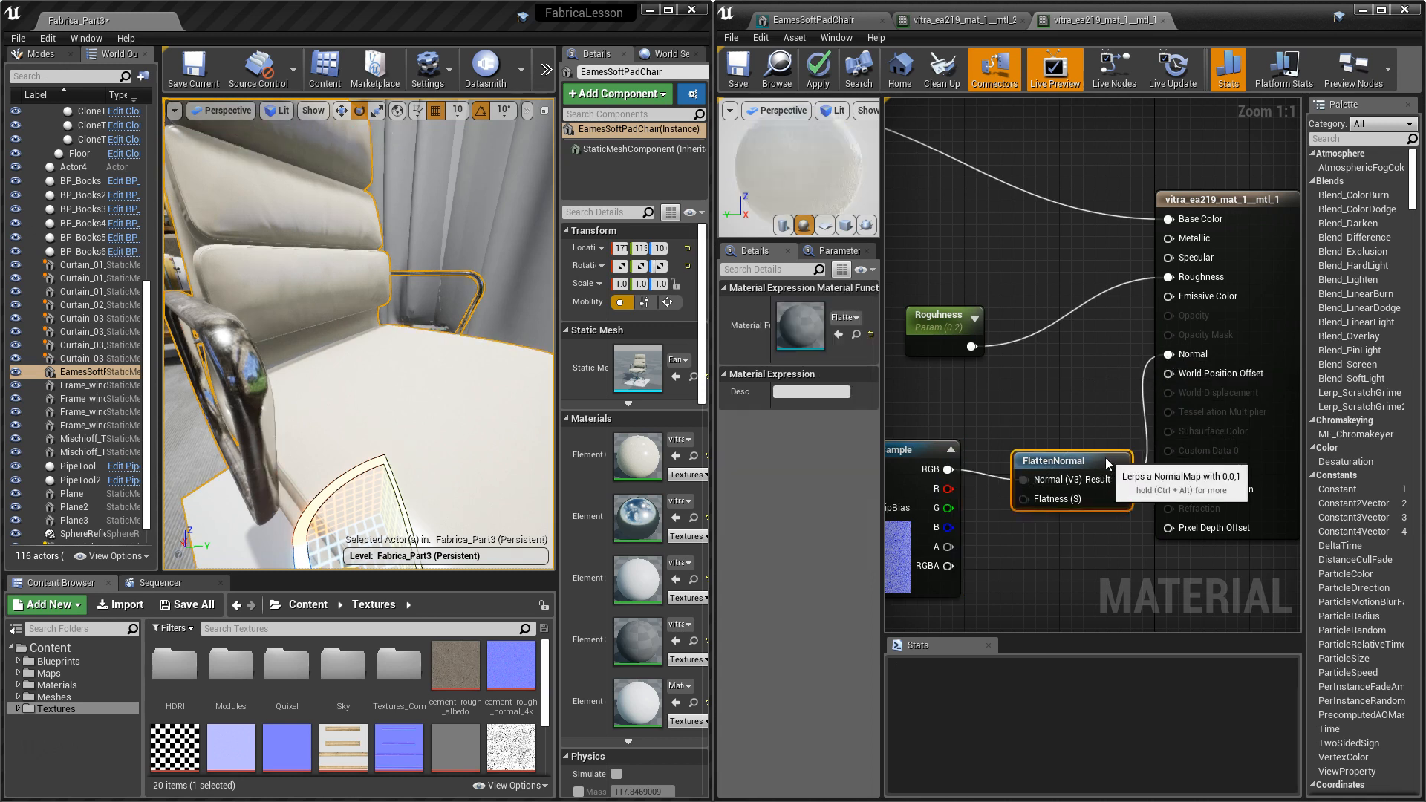
Add a scalar parameter named Flatten Normal beneath the FlattenNormal node.
{"action": "left_click", "coordinate": [1086, 560]}
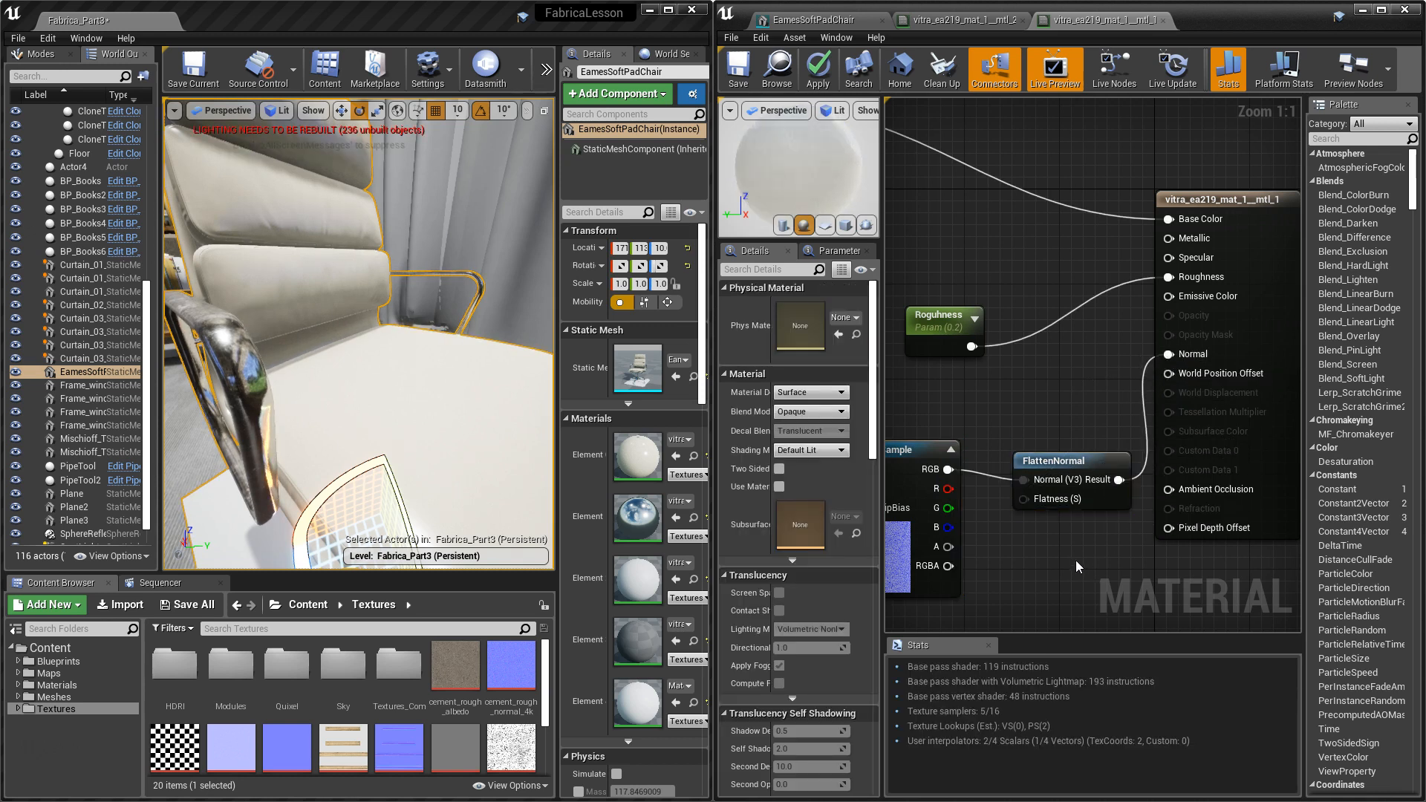
{"action": "right_click", "coordinate": [1045, 548]}
{"action": "left_click", "coordinate": [1031, 568]}
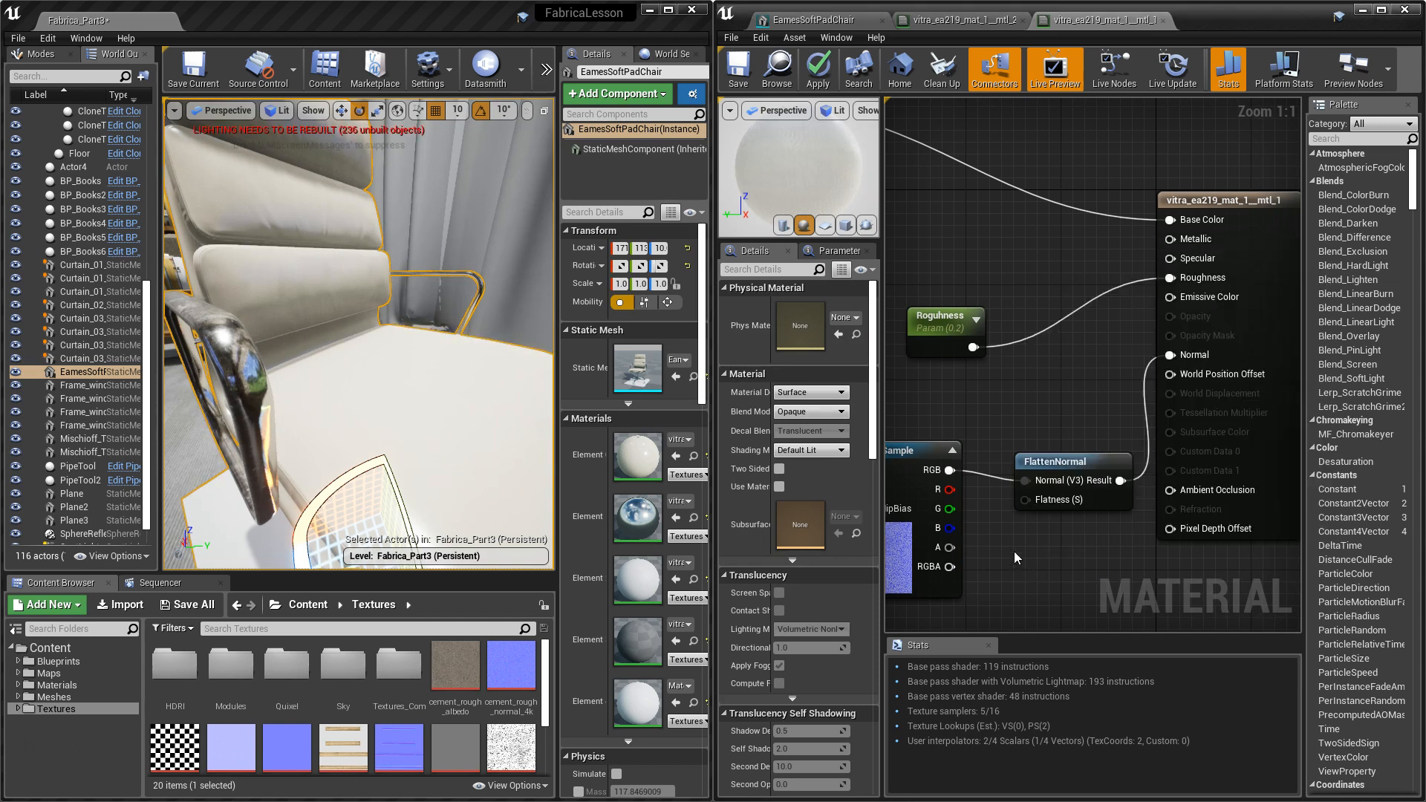
{"action": "left_click", "coordinate": [1013, 551]}
{"action": "type", "text": "ssss"}
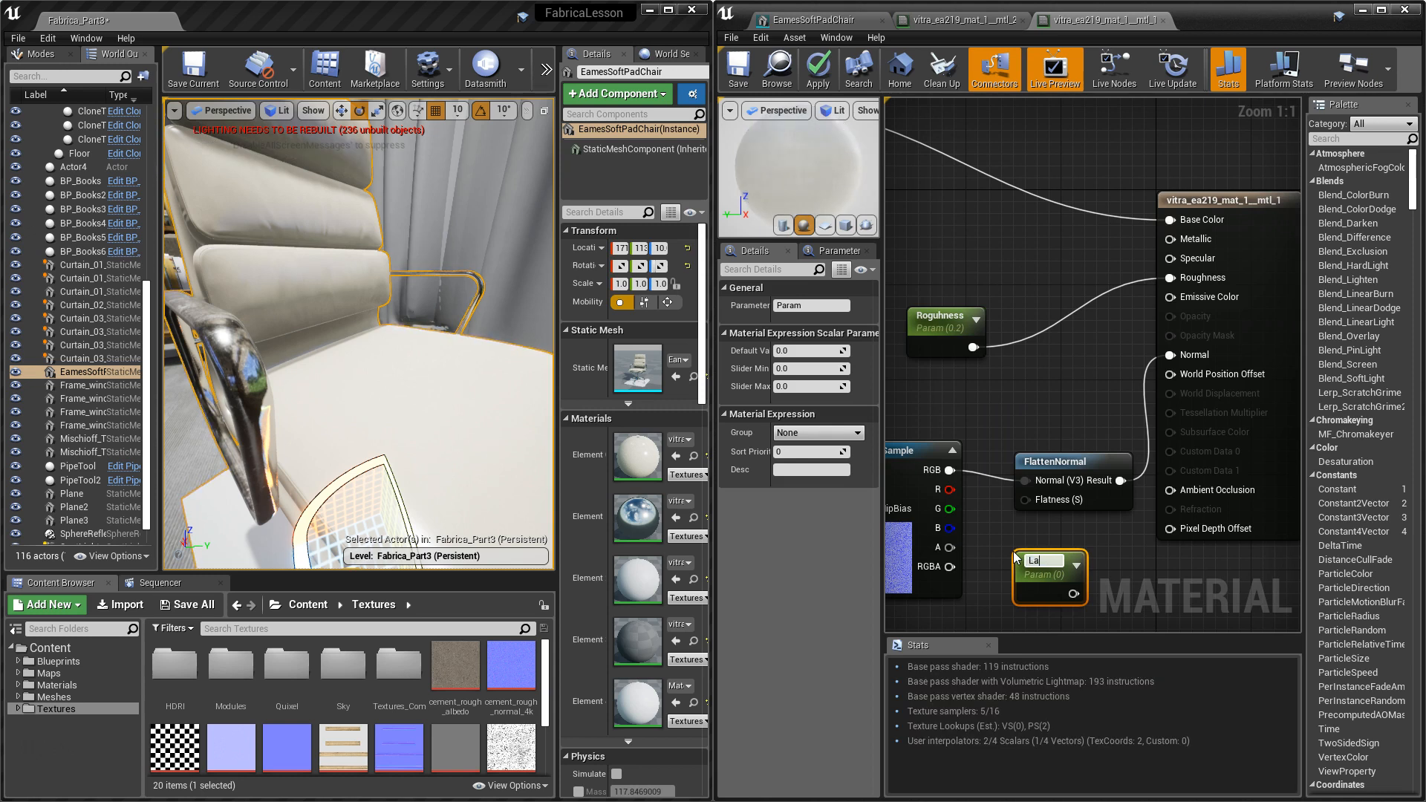
{"action": "type", "text": " N"}
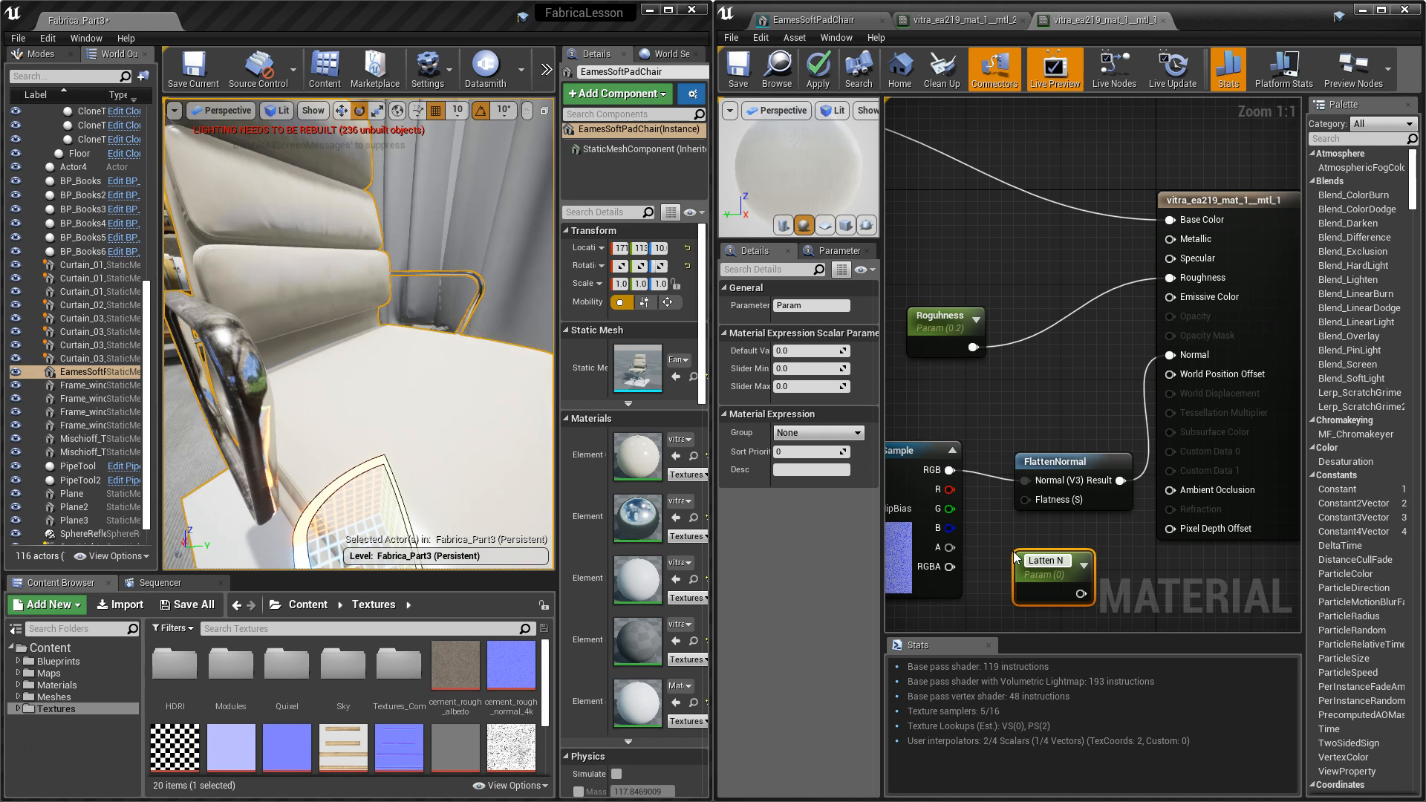
{"action": "type", "text": "ormal"}
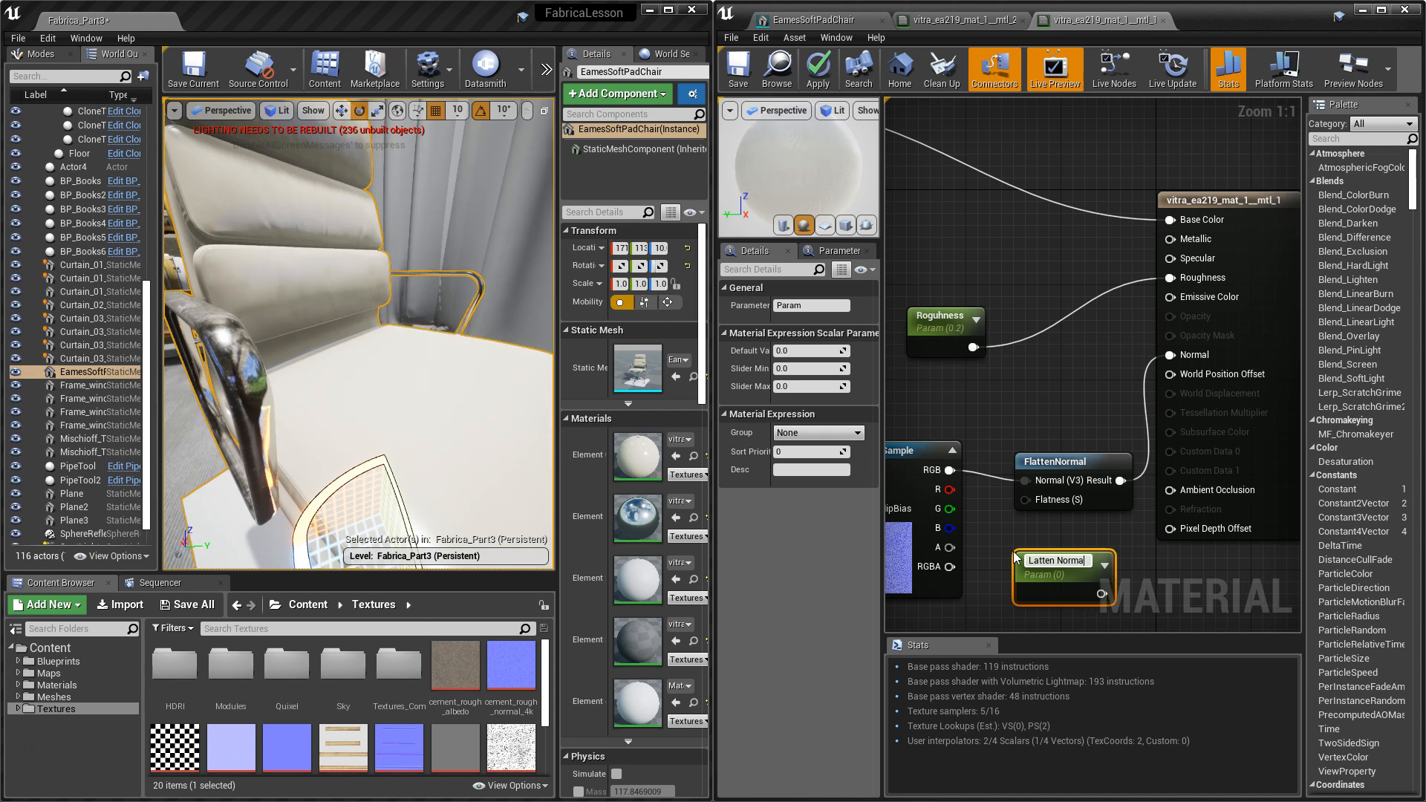
{"action": "type", "text": "F"}
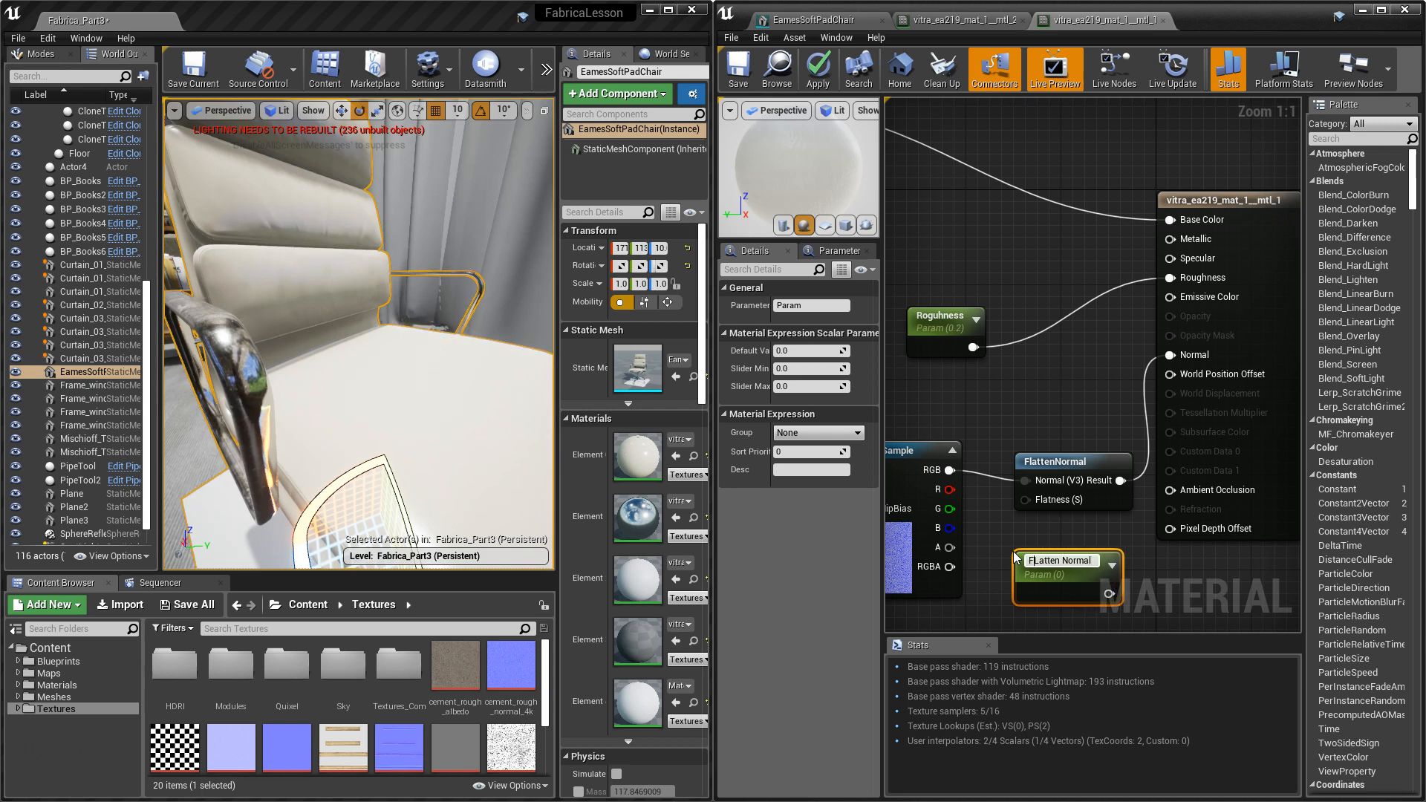
{"action": "key", "text": "Delete"}
{"action": "type", "text": "l"}
{"action": "key", "text": "Return"}
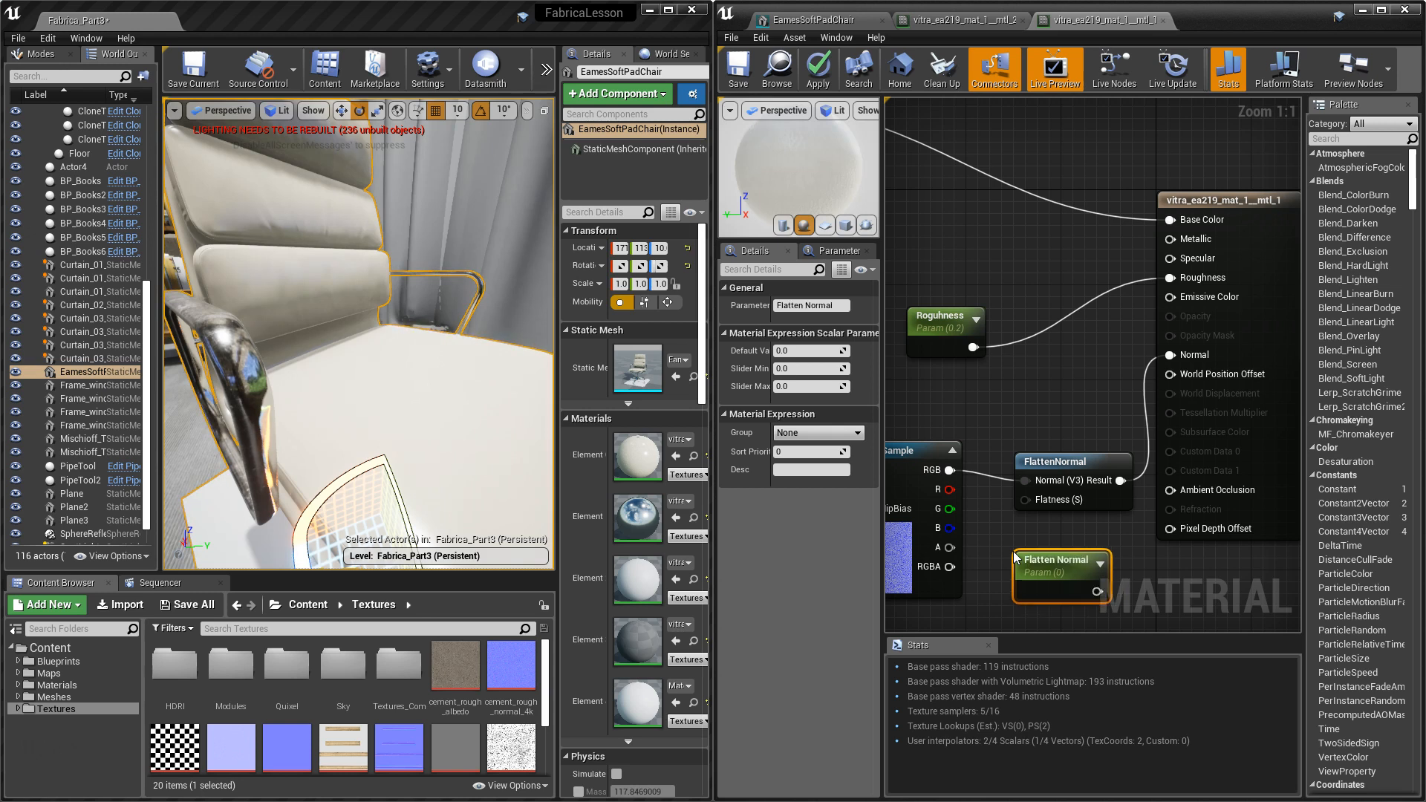
Connect the Flatten Normal parameter to the FlattenNormal node's Flatness input, save the material, and set the parameter's default value to about 0.85.
{"action": "left_click_drag", "start_coordinate": [1097, 592], "coordinate": [1025, 499]}
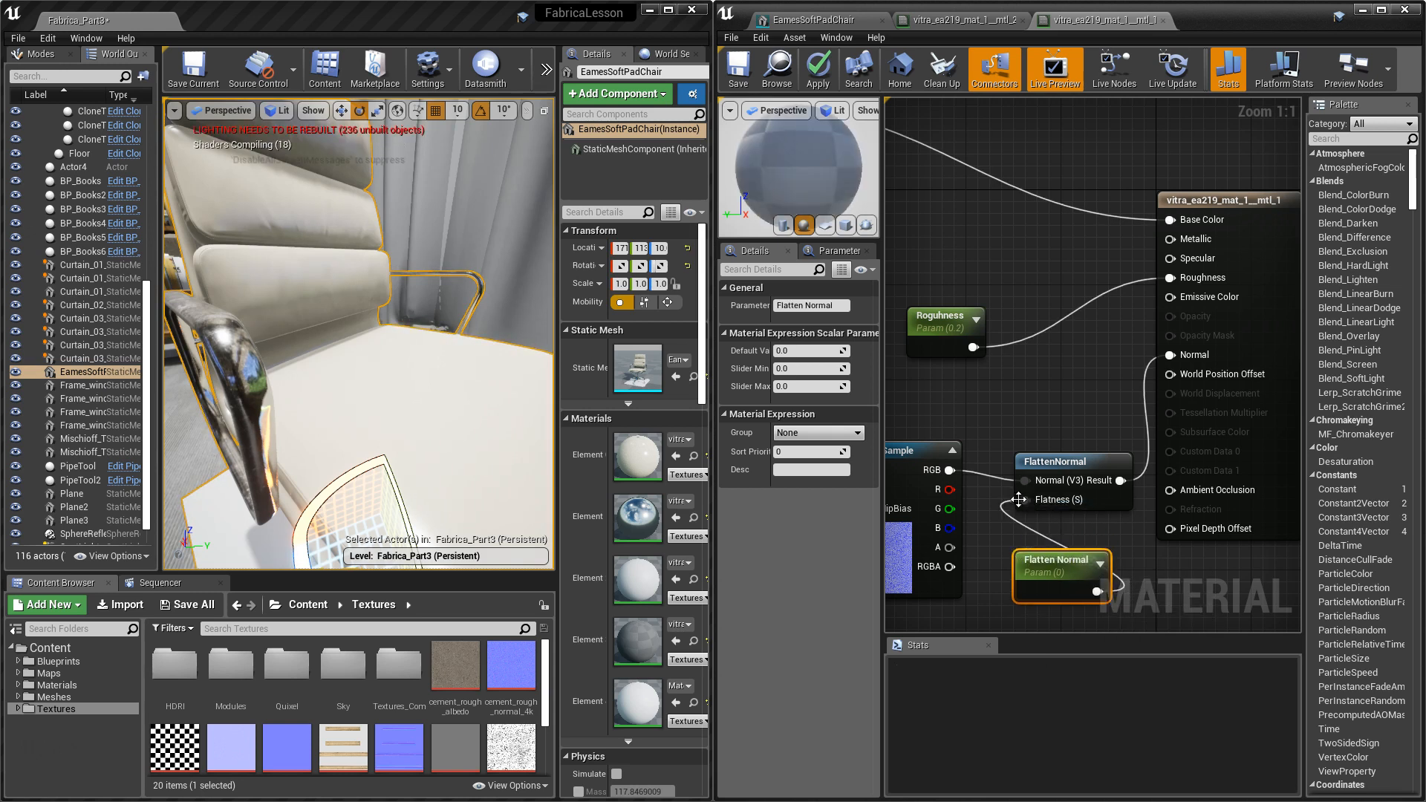
{"action": "left_click", "coordinate": [735, 79]}
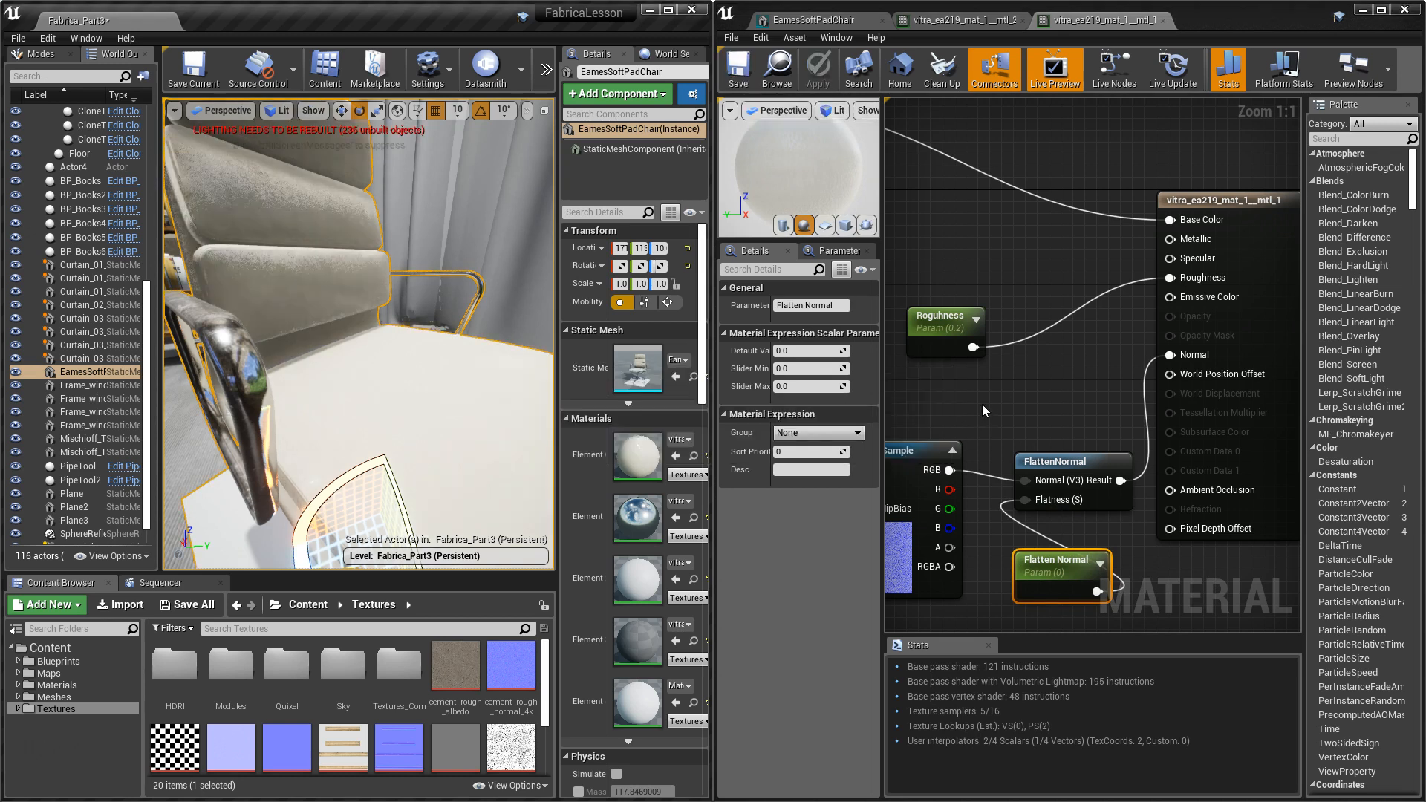
{"action": "left_click", "coordinate": [1034, 561]}
{"action": "left_click_drag", "start_coordinate": [806, 350], "coordinate": [881, 350]}
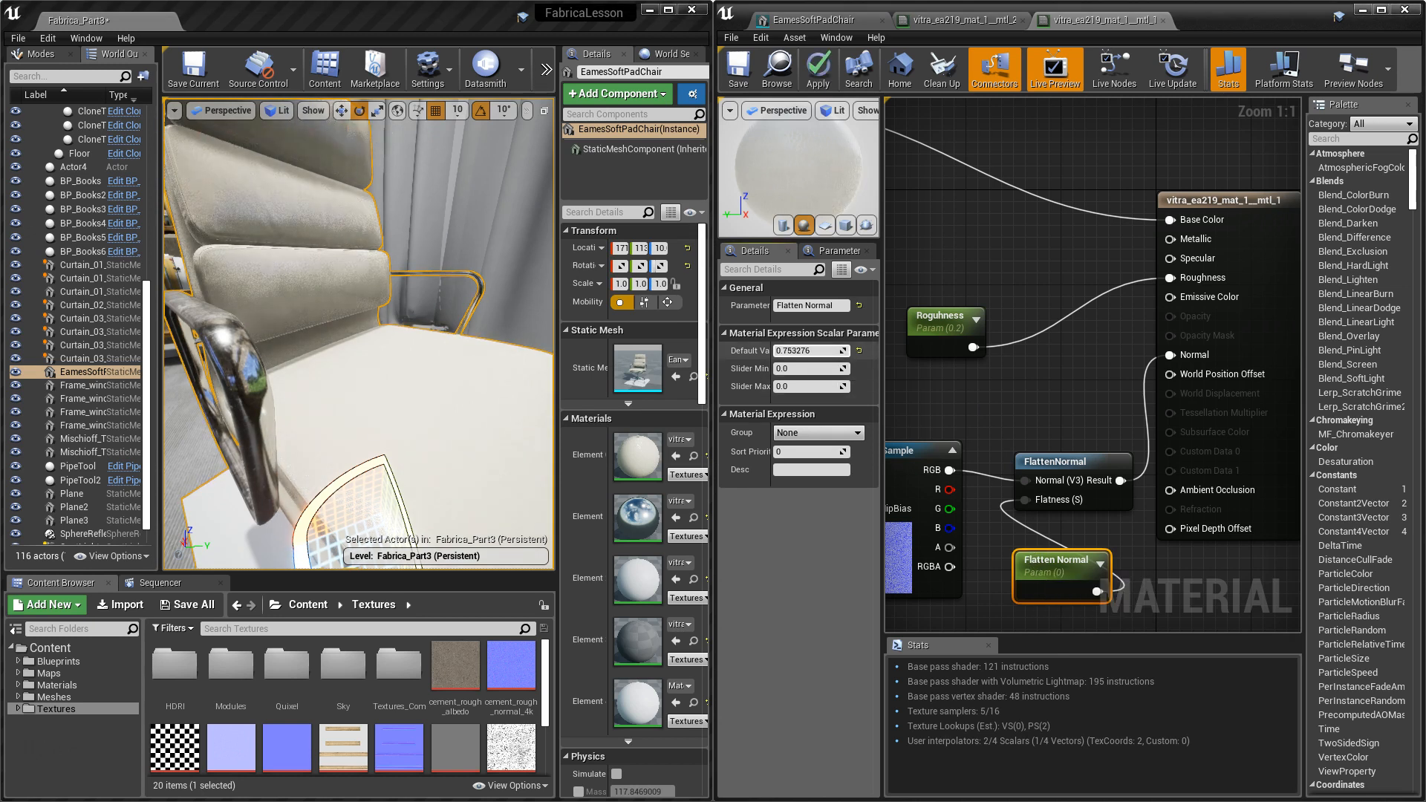
{"action": "left_click_drag", "start_coordinate": [881, 350], "coordinate": [890, 351]}
{"action": "right_click_drag", "start_coordinate": [416, 349], "coordinate": [348, 296]}
{"action": "left_click_drag", "start_coordinate": [793, 350], "coordinate": [784, 350]}
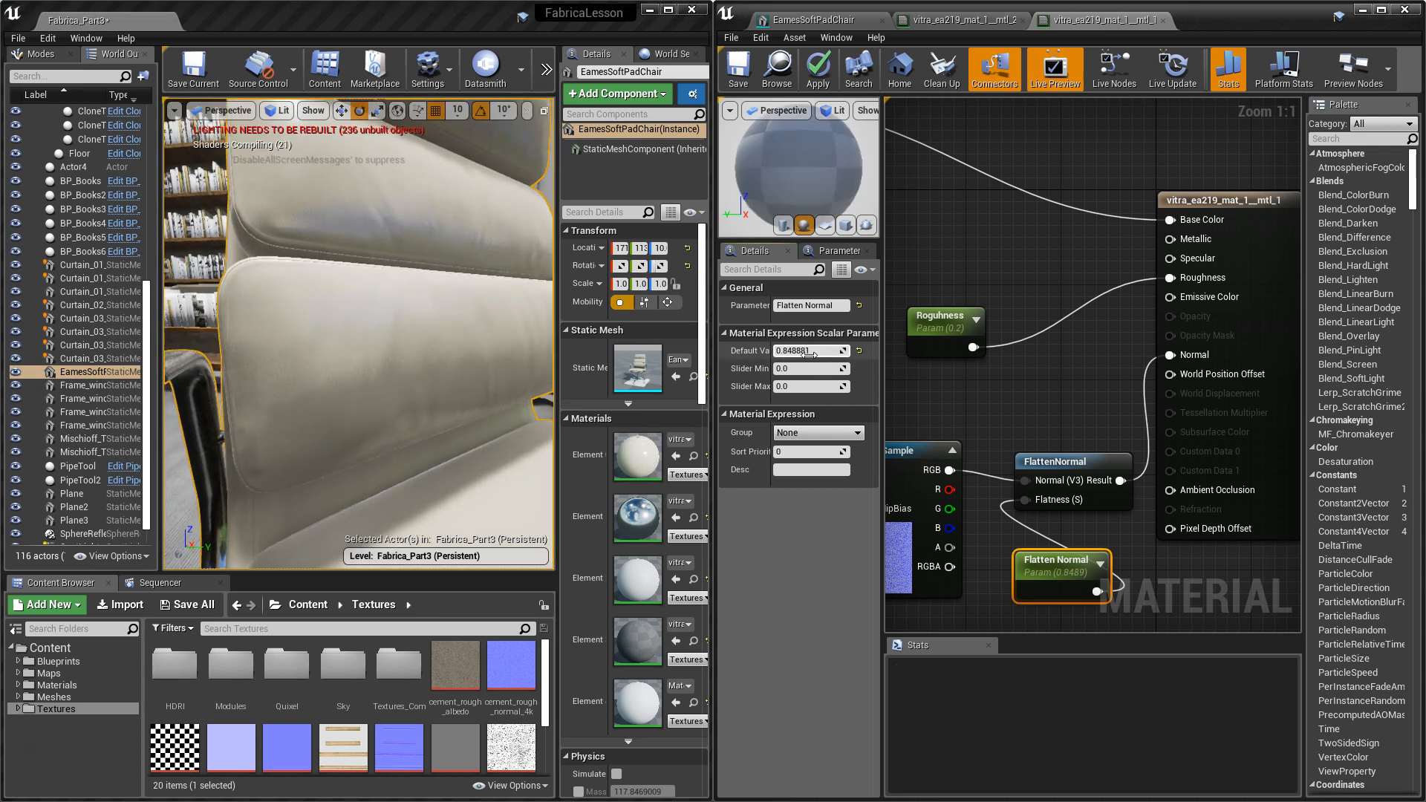
Examine the chair's upholstery and base from close up and from farther away.
{"action": "left_click_drag", "start_coordinate": [334, 347], "coordinate": [334, 419]}
{"action": "right_click_drag", "start_coordinate": [334, 346], "coordinate": [348, 387]}
{"action": "right_click_drag", "start_coordinate": [412, 326], "coordinate": [420, 372]}
{"action": "key", "text": "Escape"}
{"action": "left_click", "coordinate": [381, 334]}
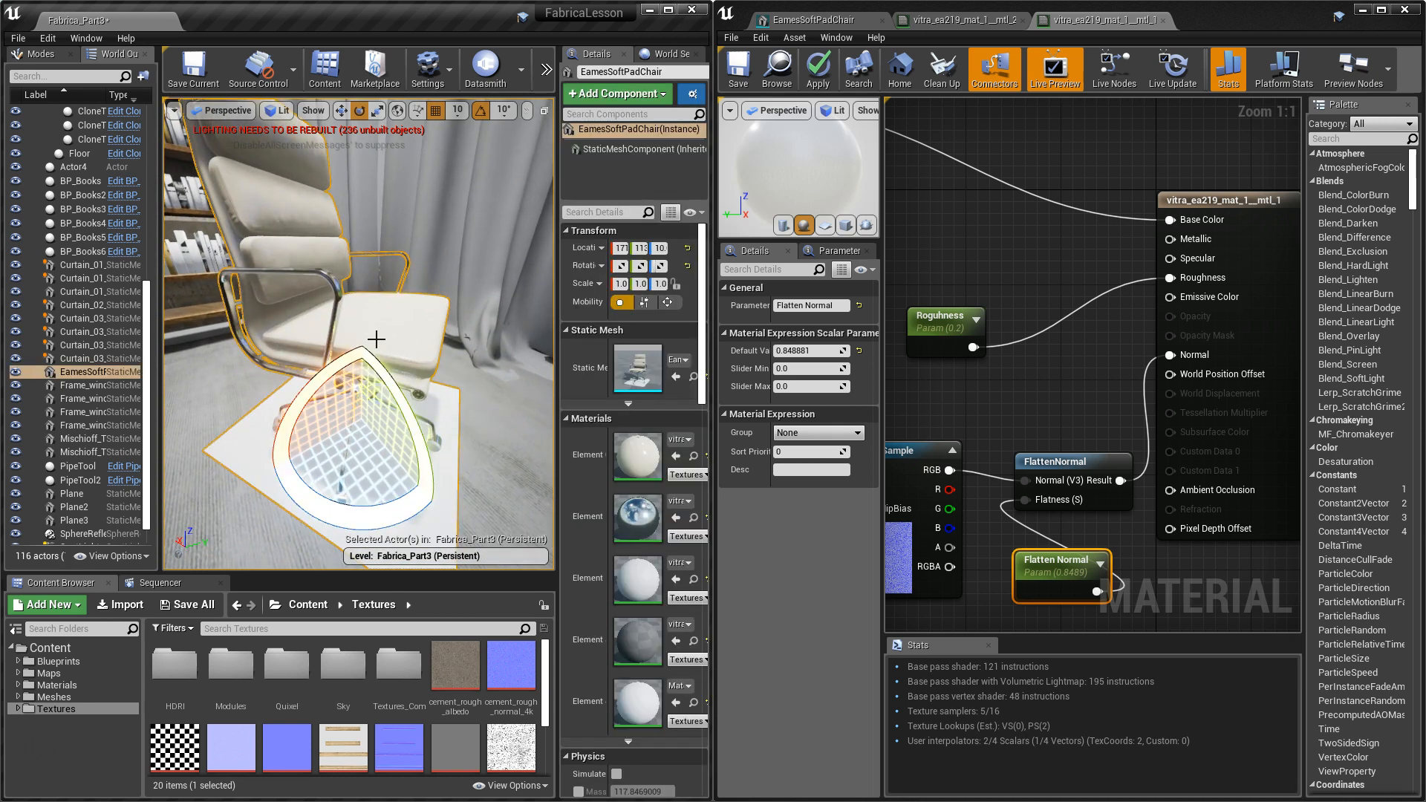
{"action": "right_click_drag", "start_coordinate": [407, 325], "coordinate": [438, 453]}
{"action": "scroll", "coordinate": [430, 384], "scroll_direction": "up", "scroll_amount": 1}
{"action": "scroll", "coordinate": [431, 384], "scroll_direction": "down", "scroll_amount": 1}
{"action": "left_click_drag", "start_coordinate": [394, 357], "coordinate": [412, 334]}
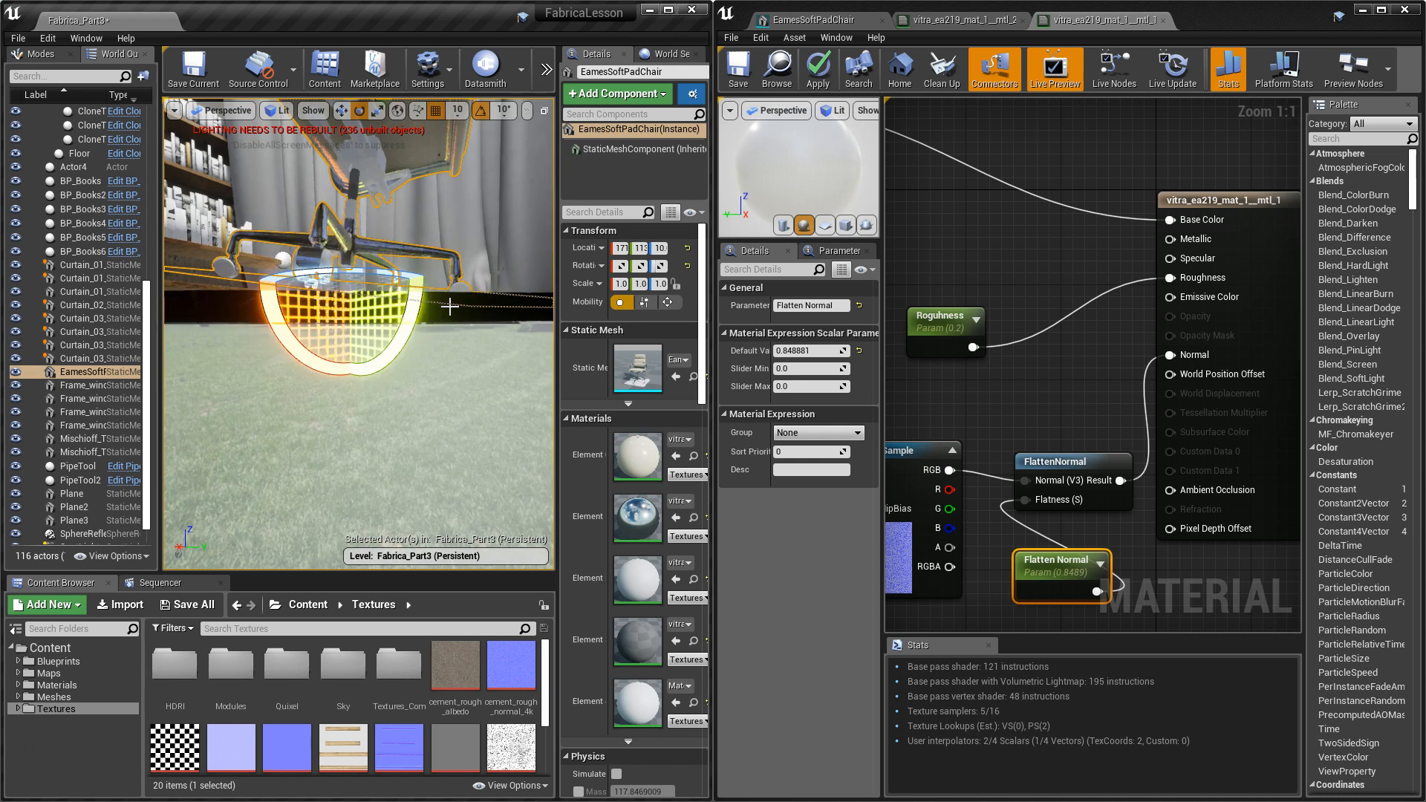
{"action": "key", "text": "ctrl+z"}
{"action": "right_click_drag", "start_coordinate": [500, 337], "coordinate": [482, 334]}
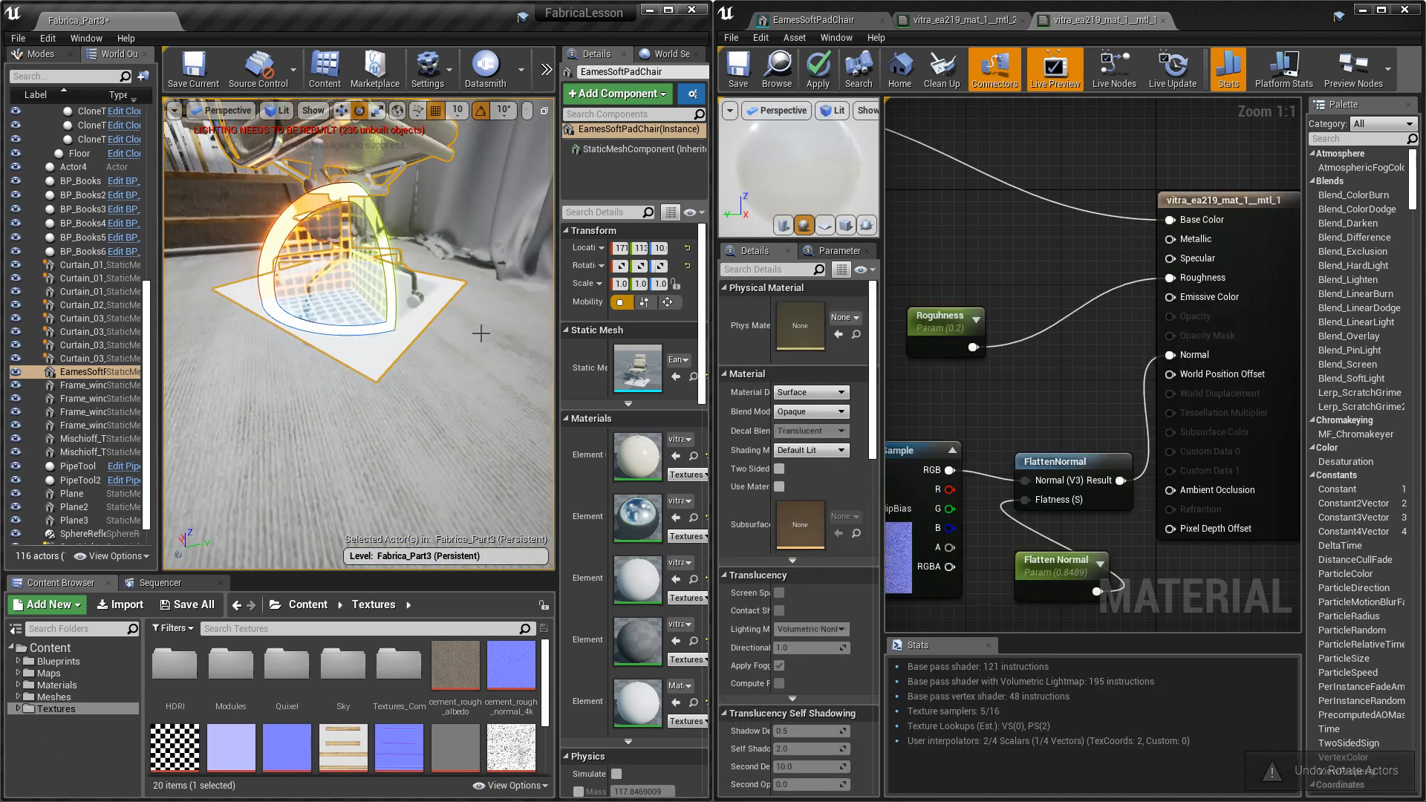
Move the chair away from the curtained corner into the open middle of the room and drop it onto the floor.
{"action": "key", "text": "w"}
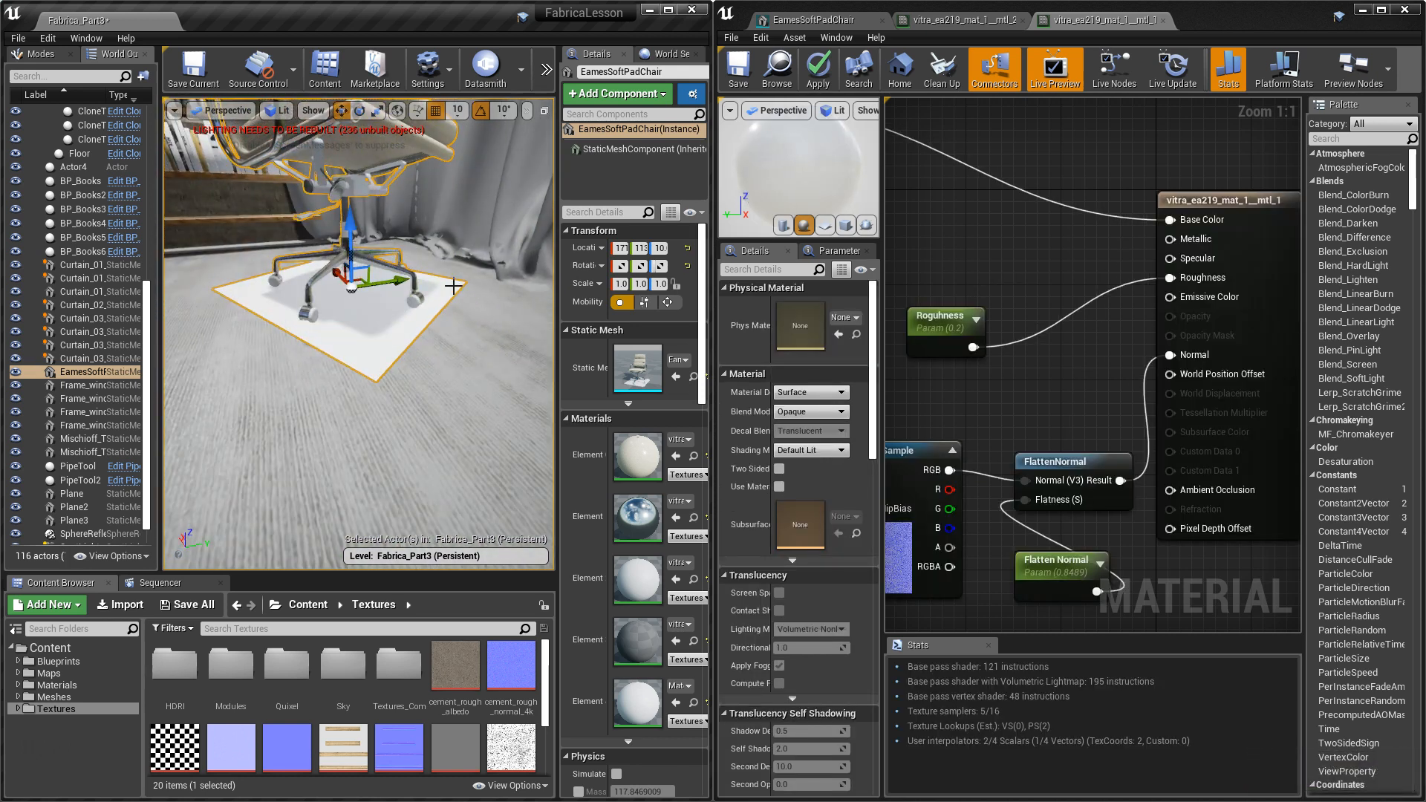
{"action": "left_click_drag", "start_coordinate": [347, 217], "coordinate": [341, 140]}
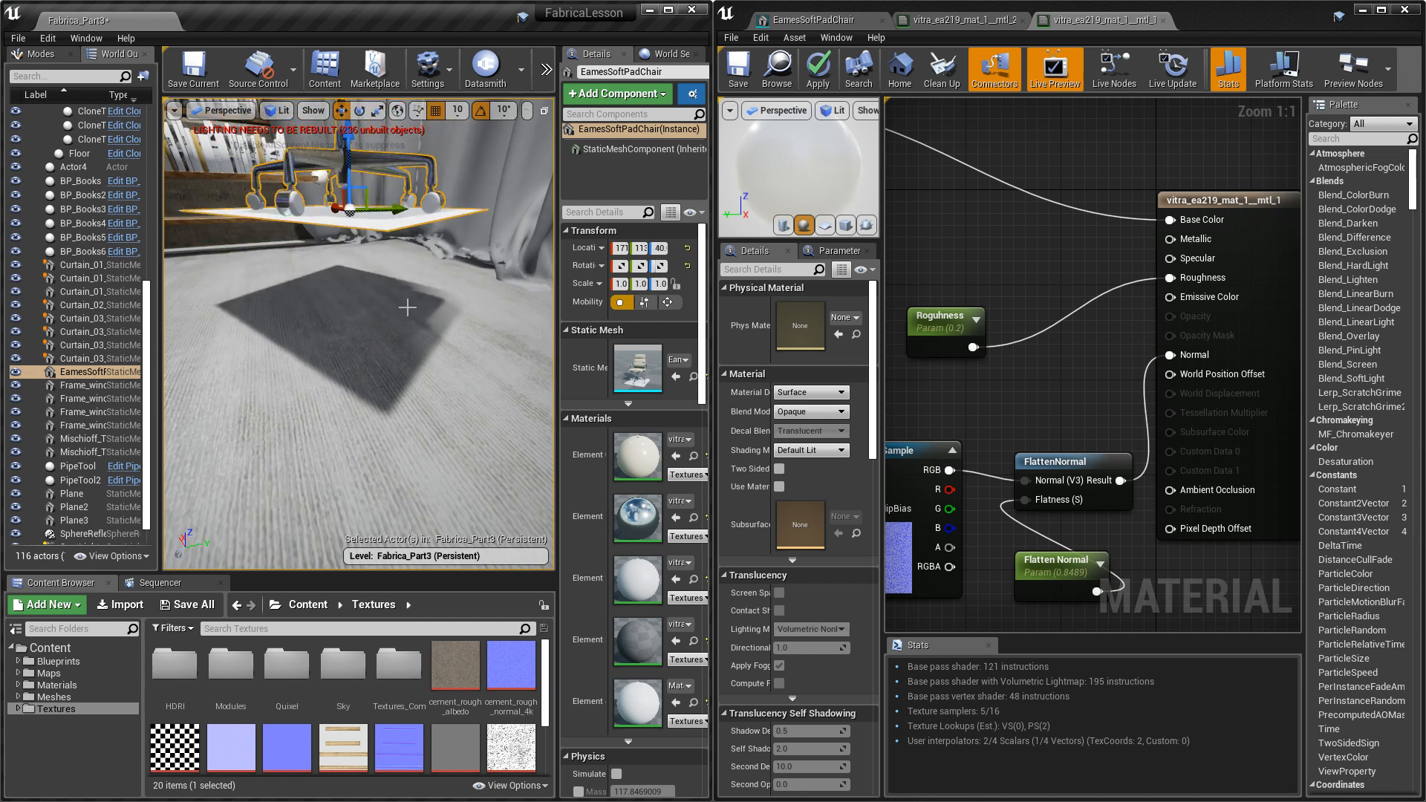
{"action": "right_click_drag", "start_coordinate": [428, 306], "coordinate": [389, 330]}
{"action": "scroll", "coordinate": [428, 306], "scroll_direction": "down", "scroll_amount": 5}
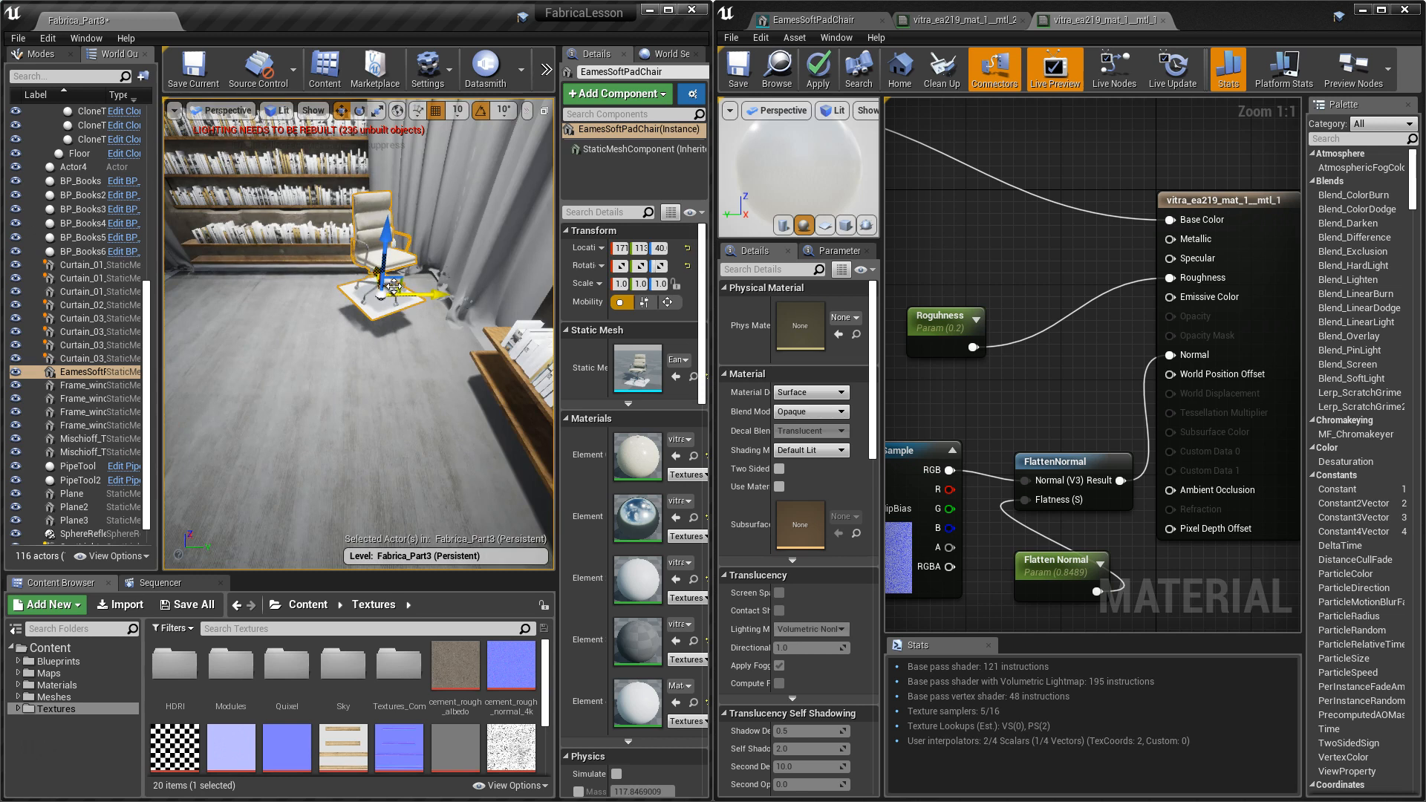
{"action": "left_click_drag", "start_coordinate": [394, 287], "coordinate": [285, 347]}
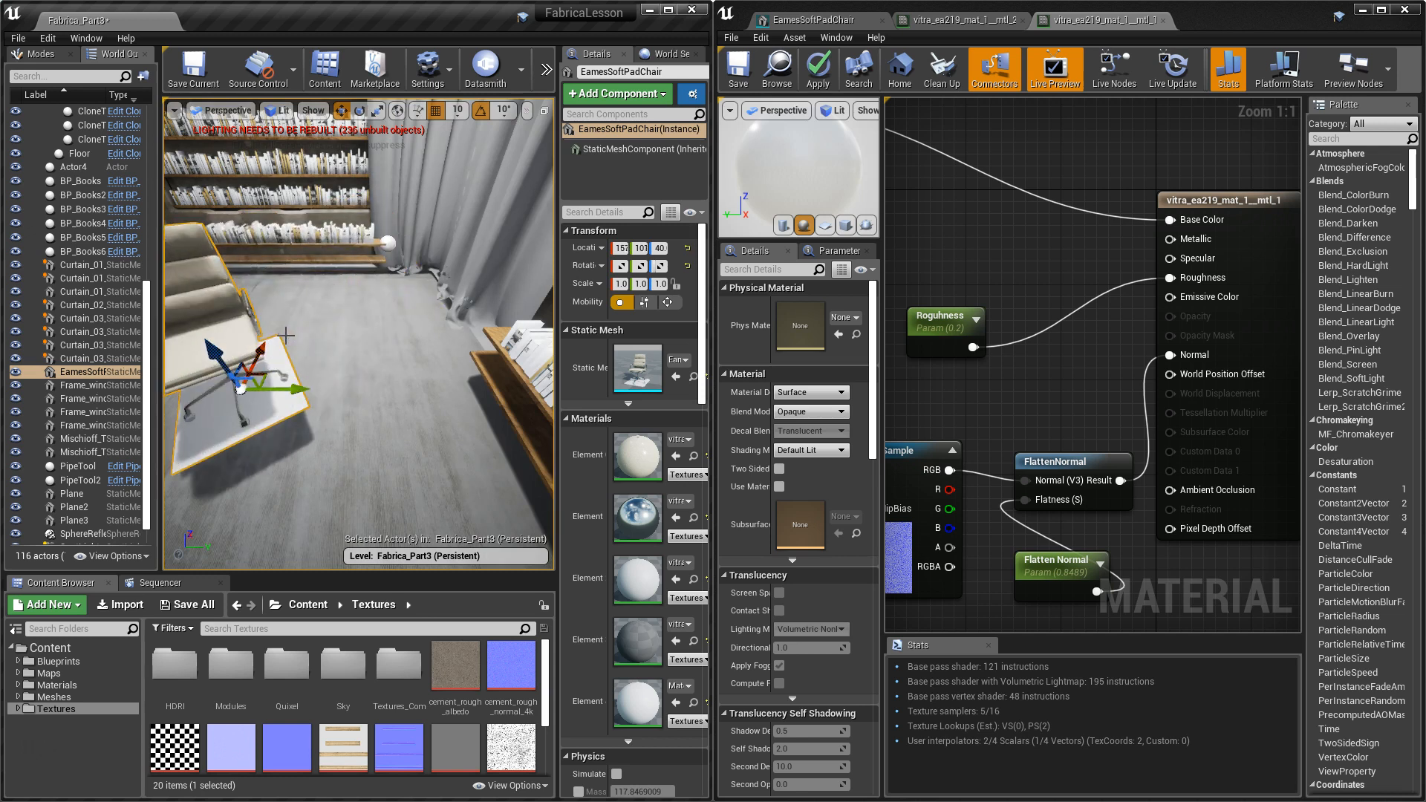
{"action": "key", "text": "End"}
{"action": "right_click_drag", "start_coordinate": [329, 372], "coordinate": [260, 305]}
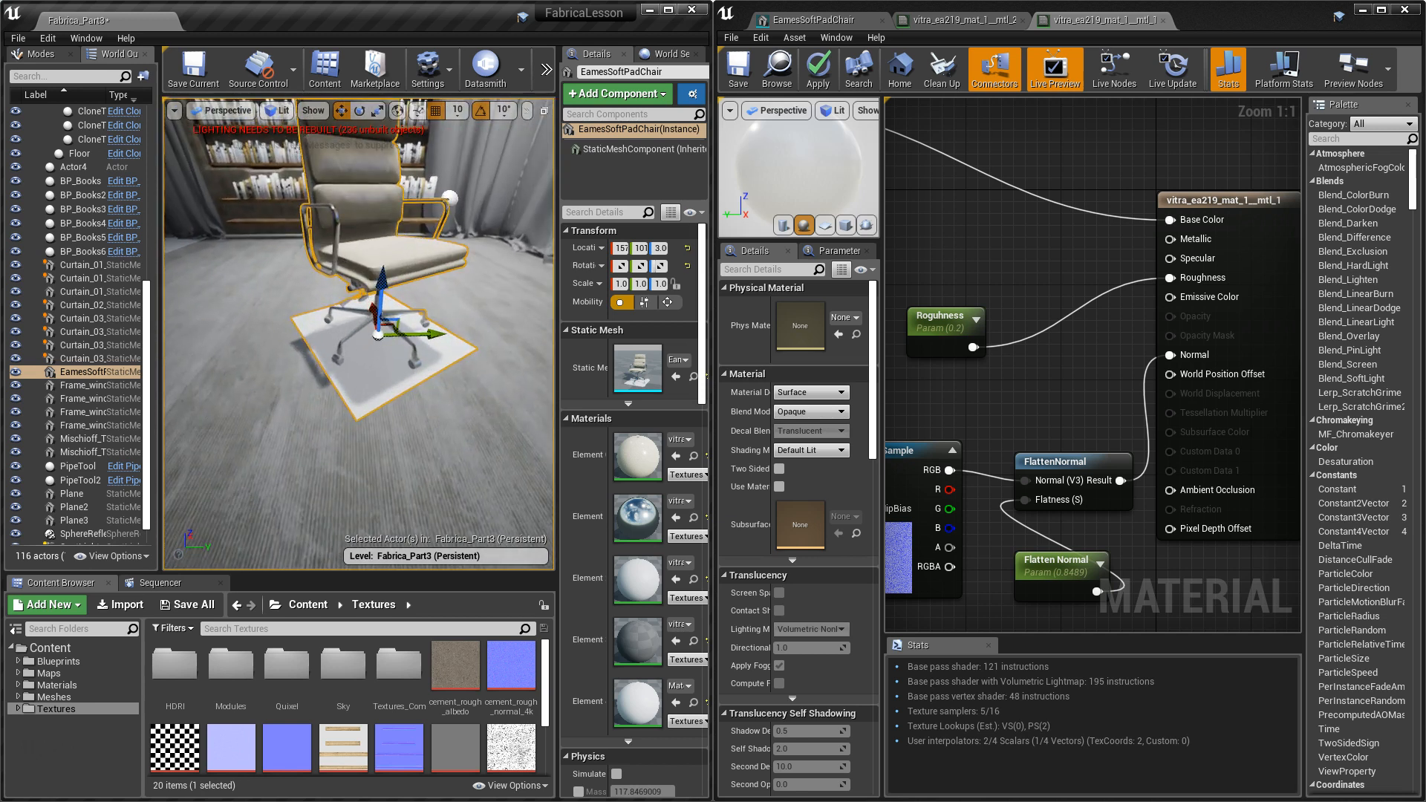
{"action": "key", "text": "Escape"}
{"action": "mouse_move", "coordinate": [410, 428]}
{"action": "right_mouse_down"}
{"action": "mouse_move", "coordinate": [408, 401]}
{"action": "mouse_move", "coordinate": [393, 420]}
{"action": "right_mouse_up"}
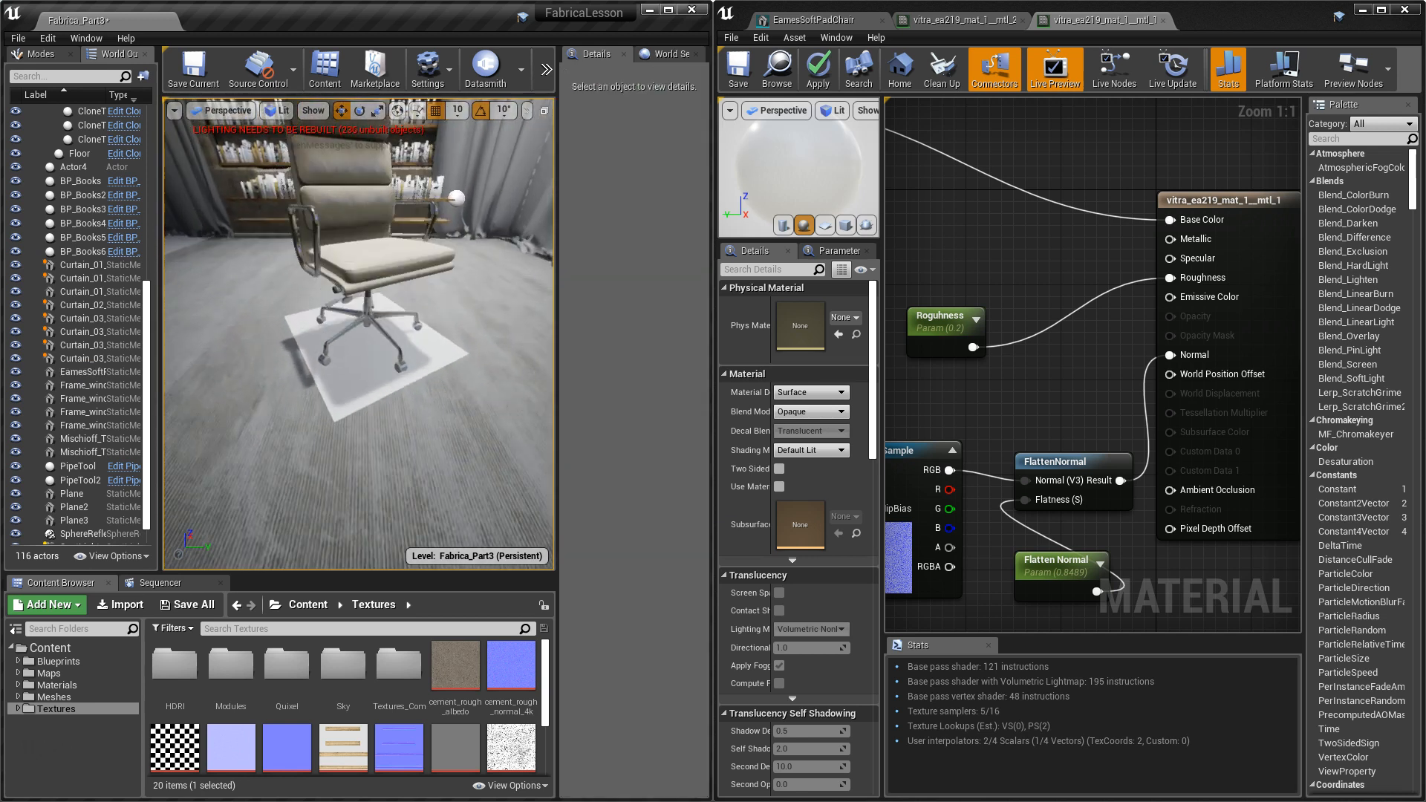
Turn off position grid snapping and lower the chair to a height of 1.2.
{"action": "left_click", "coordinate": [324, 360]}
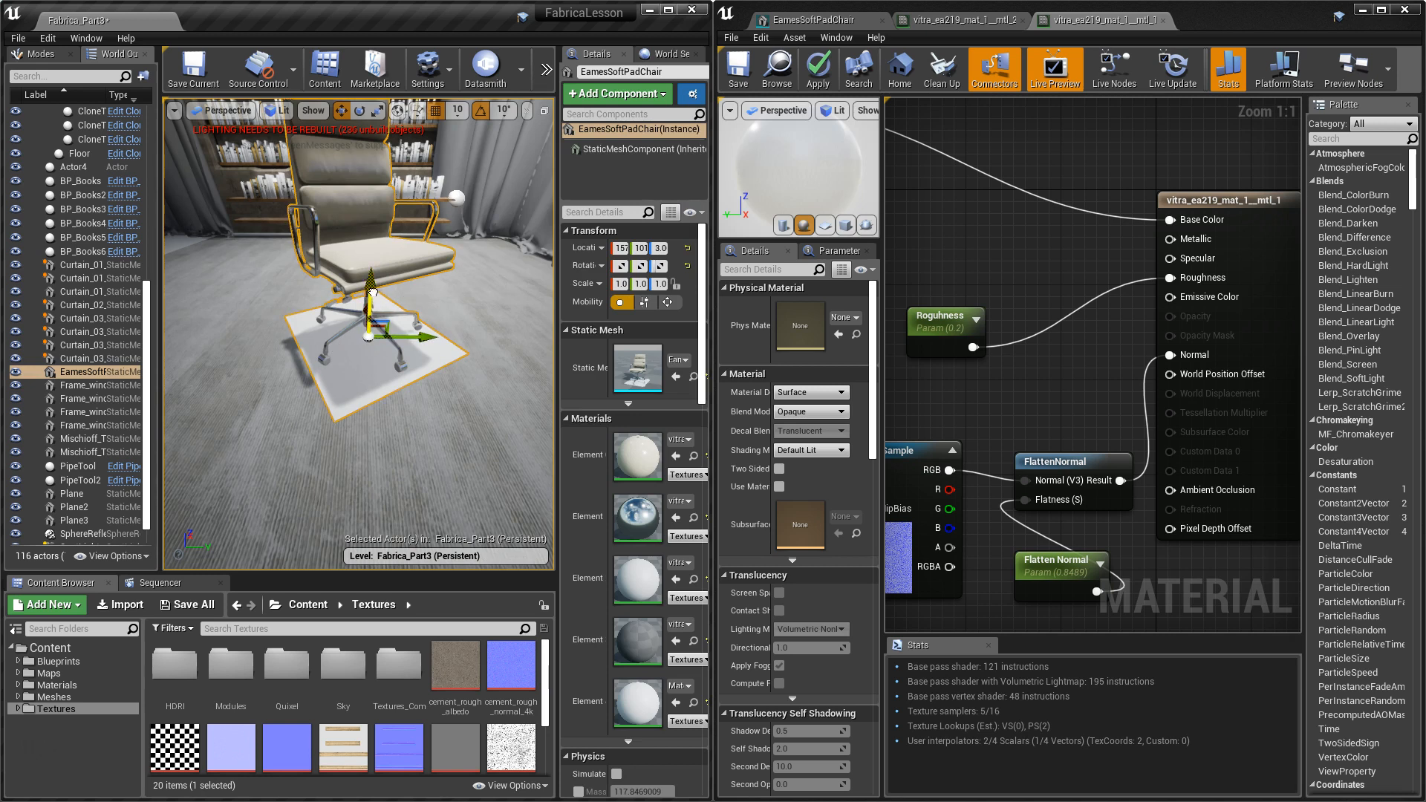
{"action": "left_click", "coordinate": [483, 256]}
{"action": "left_click", "coordinate": [435, 110]}
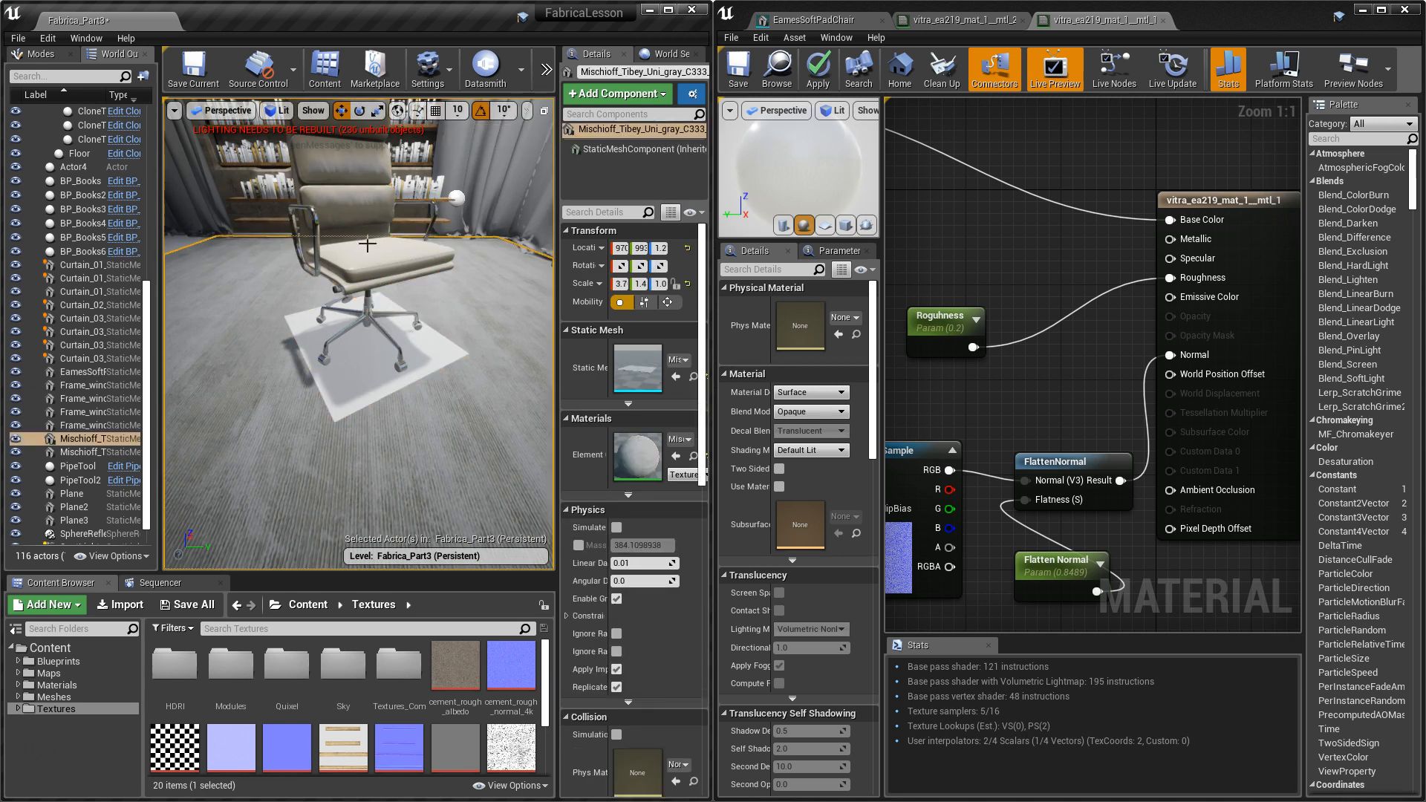
{"action": "left_click", "coordinate": [367, 244]}
{"action": "left_click_drag", "start_coordinate": [369, 297], "coordinate": [368, 303]}
{"action": "left_click_drag", "start_coordinate": [462, 328], "coordinate": [159, 390], "text": "alt"}
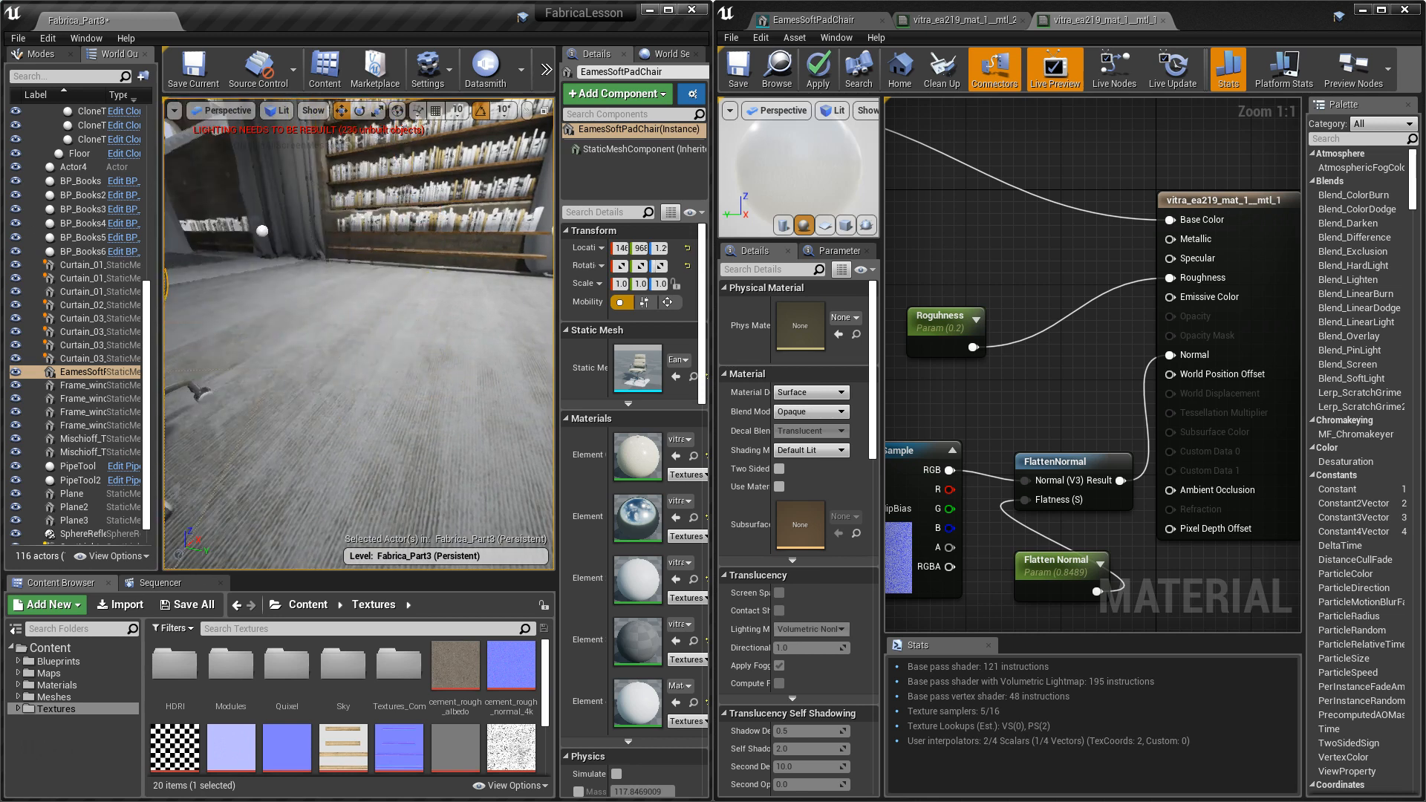
Shift the chair slightly across the carpet and raise it to a height of 3.0.
{"action": "key", "text": "f"}
{"action": "left_click_drag", "start_coordinate": [358, 334], "coordinate": [416, 349]}
{"action": "left_click_drag", "start_coordinate": [330, 358], "coordinate": [373, 392]}
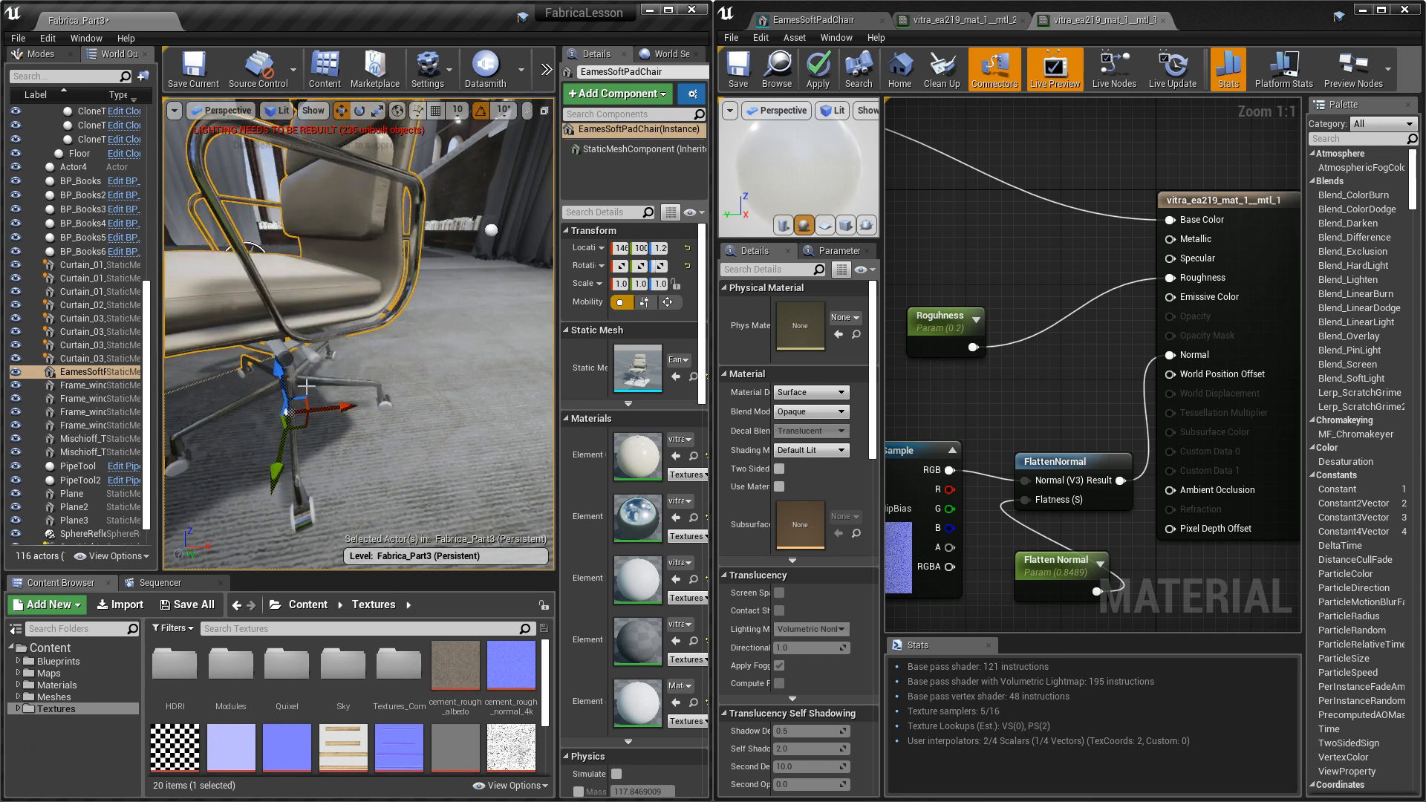
{"action": "mouse_move", "coordinate": [280, 377]}
{"action": "left_mouse_down"}
{"action": "mouse_move", "coordinate": [270, 361]}
{"action": "mouse_move", "coordinate": [272, 376]}
{"action": "left_mouse_up"}
{"action": "right_click_drag", "start_coordinate": [453, 349], "coordinate": [502, 355]}
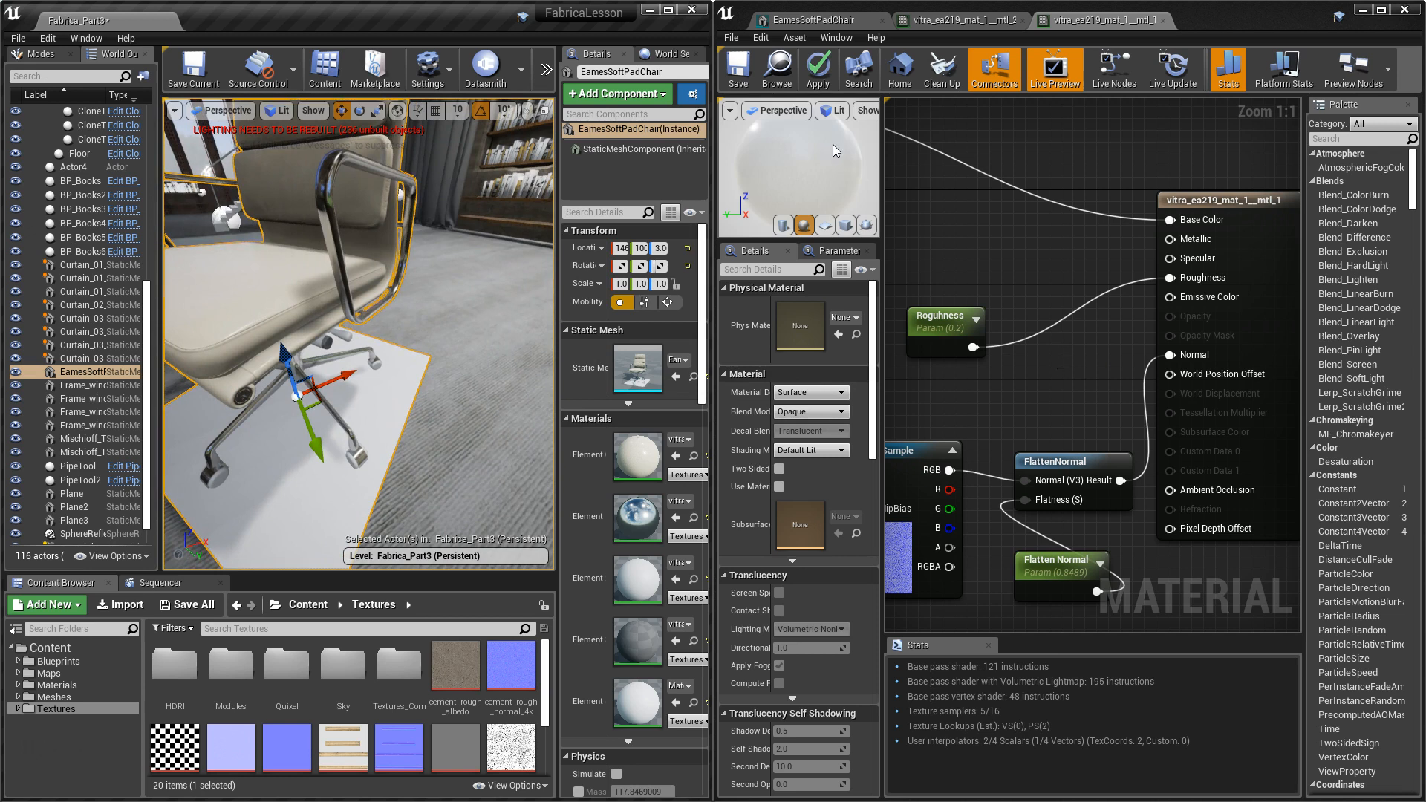
Open the chair's fifth material, Material__2, spread out its nodes, and set the blend mode to Masked.
{"action": "double_click", "coordinate": [625, 713]}
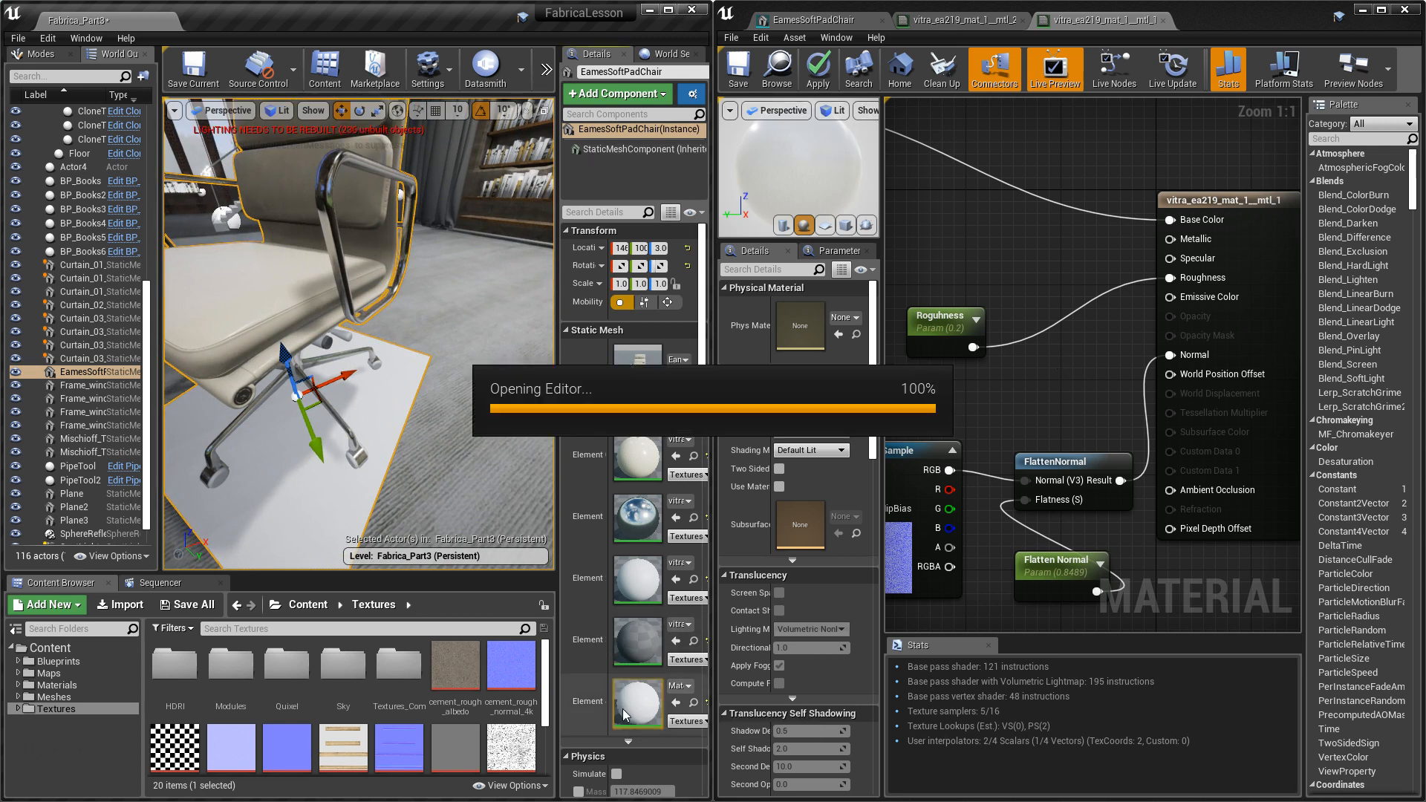
{"action": "left_click_drag", "start_coordinate": [1023, 209], "coordinate": [1212, 221]}
{"action": "left_click_drag", "start_coordinate": [1106, 199], "coordinate": [980, 186]}
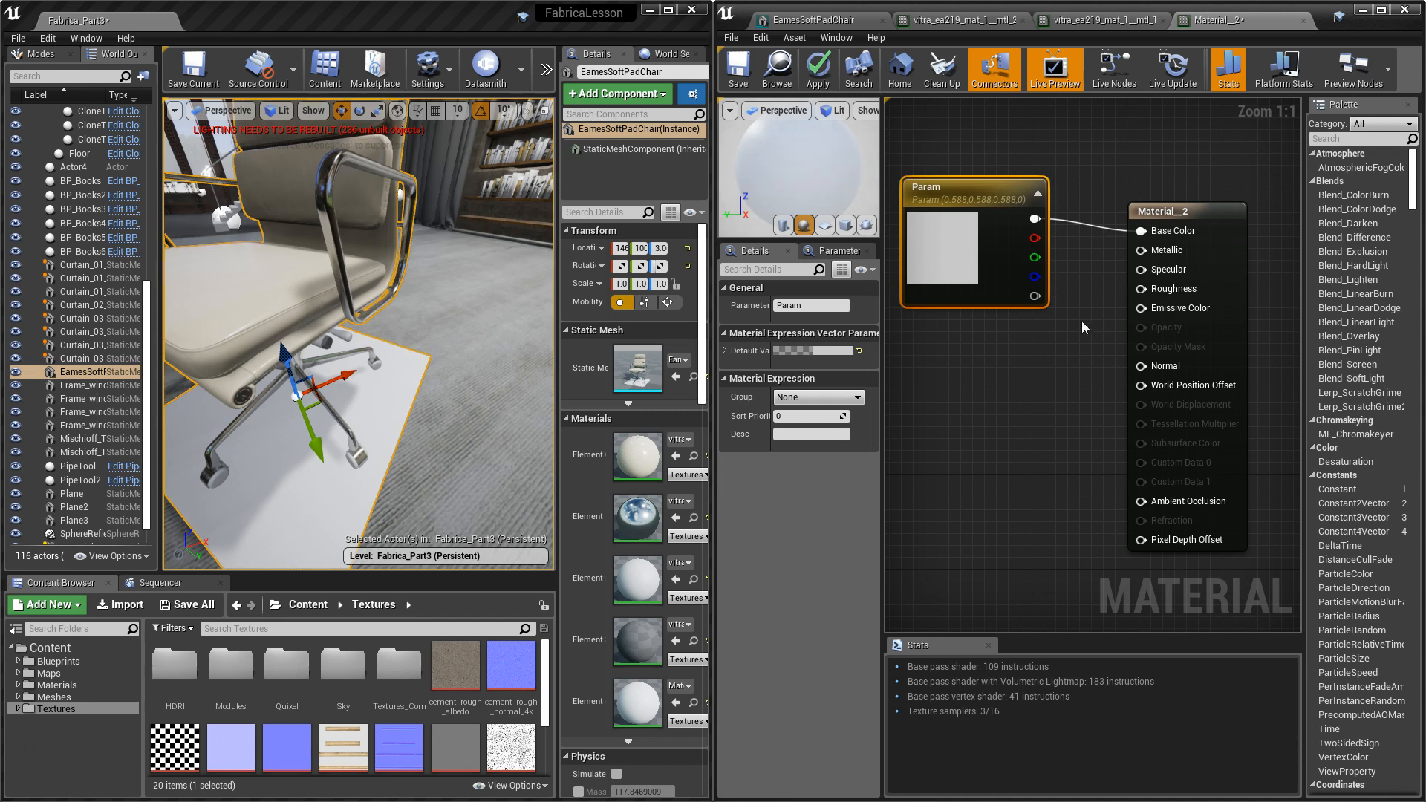
{"action": "left_click", "coordinate": [1100, 119]}
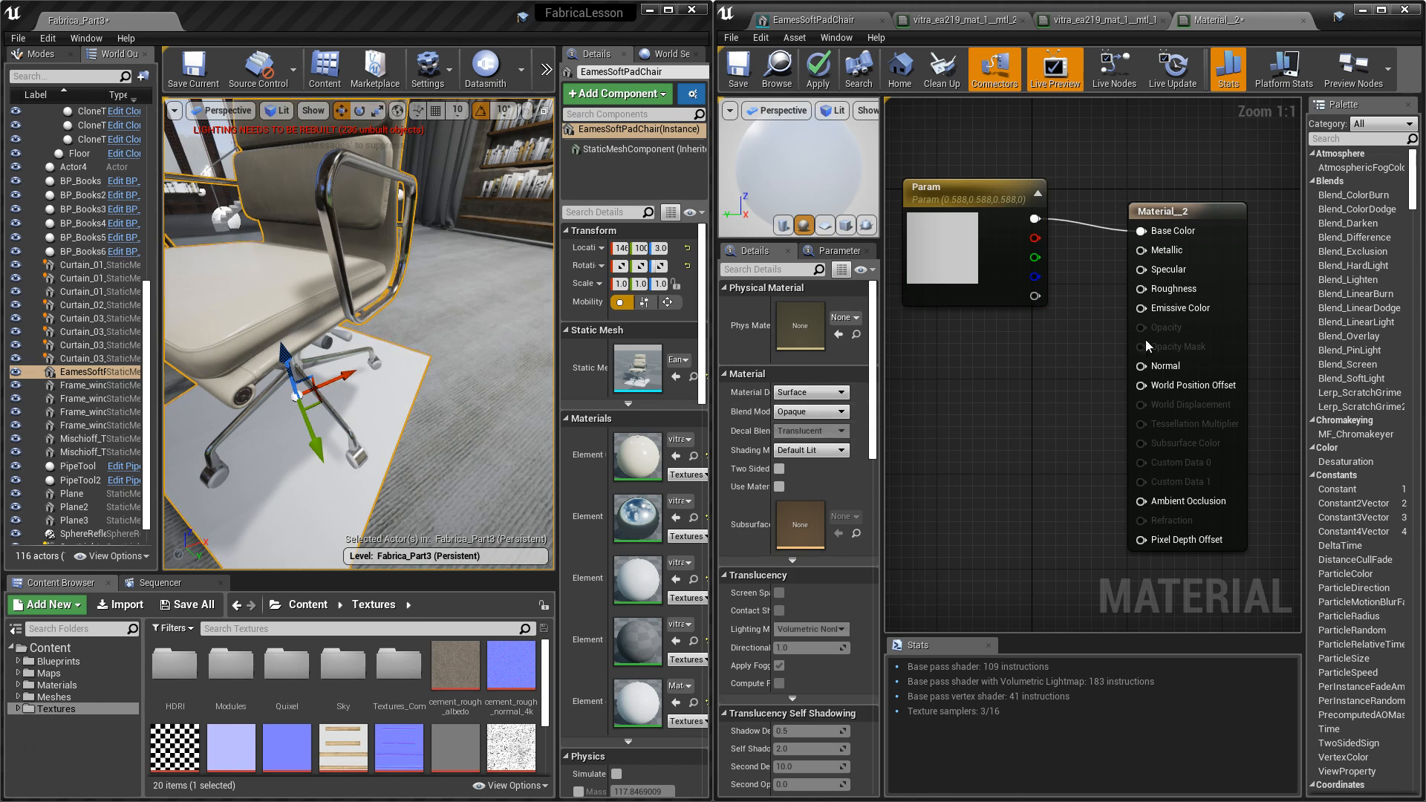
{"action": "left_click", "coordinate": [811, 392]}
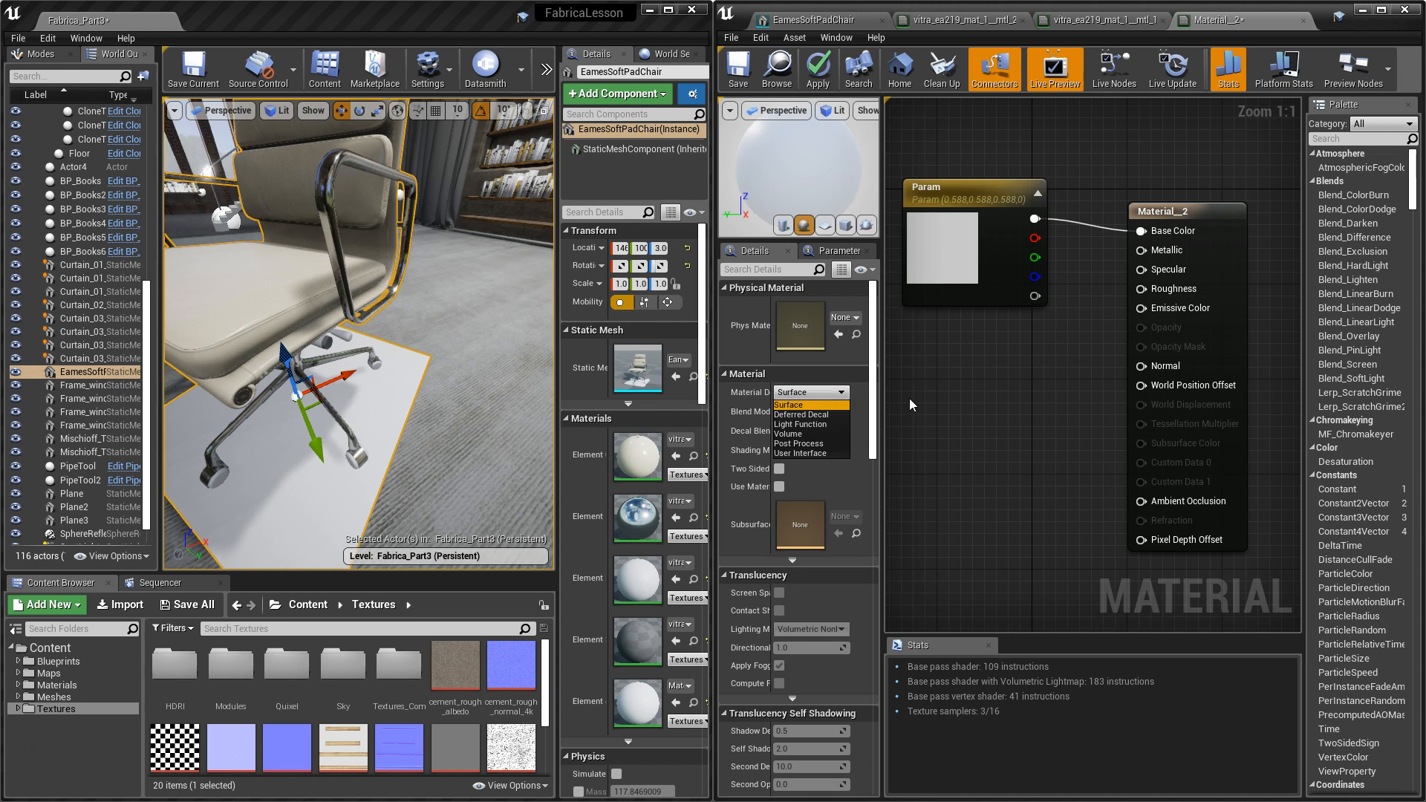
{"action": "left_click", "coordinate": [789, 404]}
{"action": "left_click", "coordinate": [811, 411]}
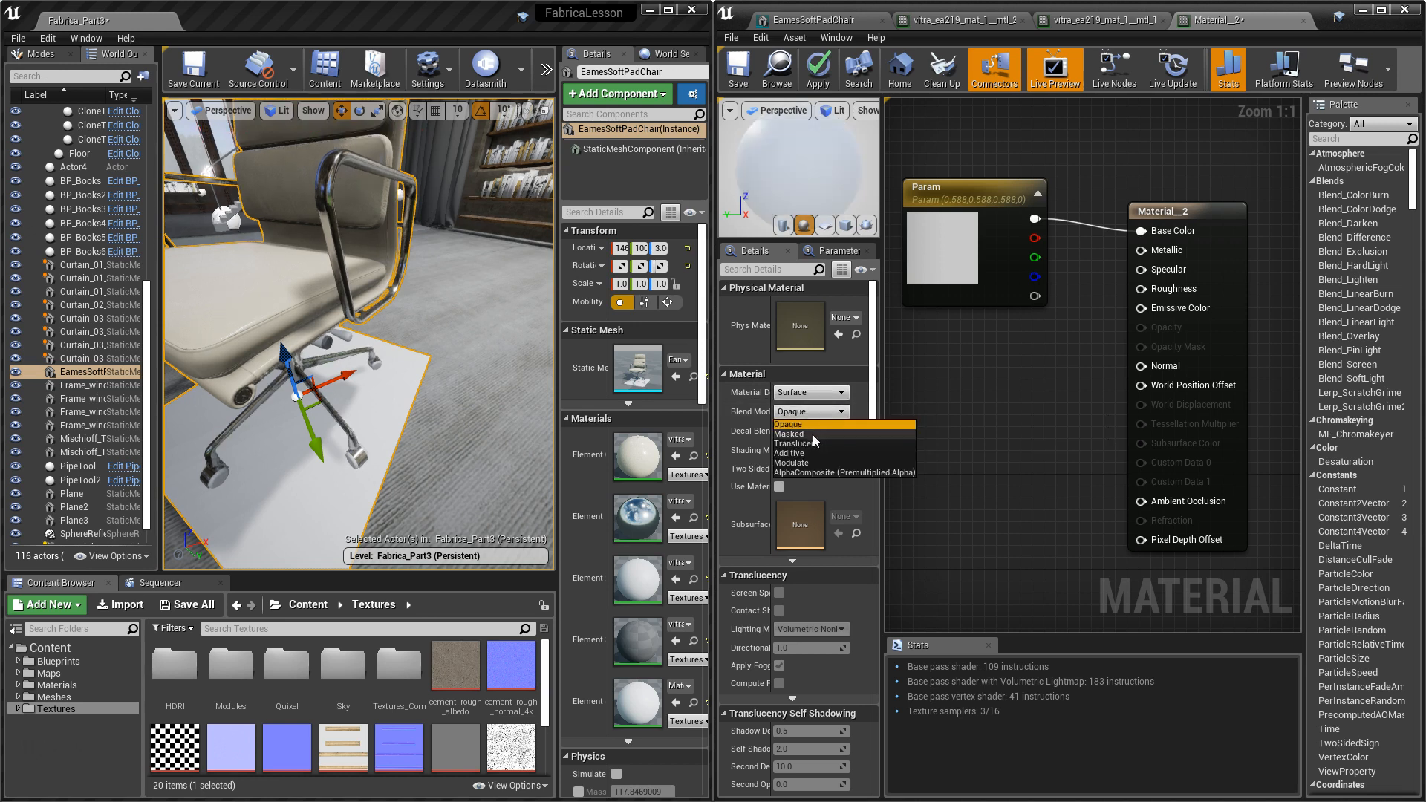
{"action": "left_click", "coordinate": [812, 434]}
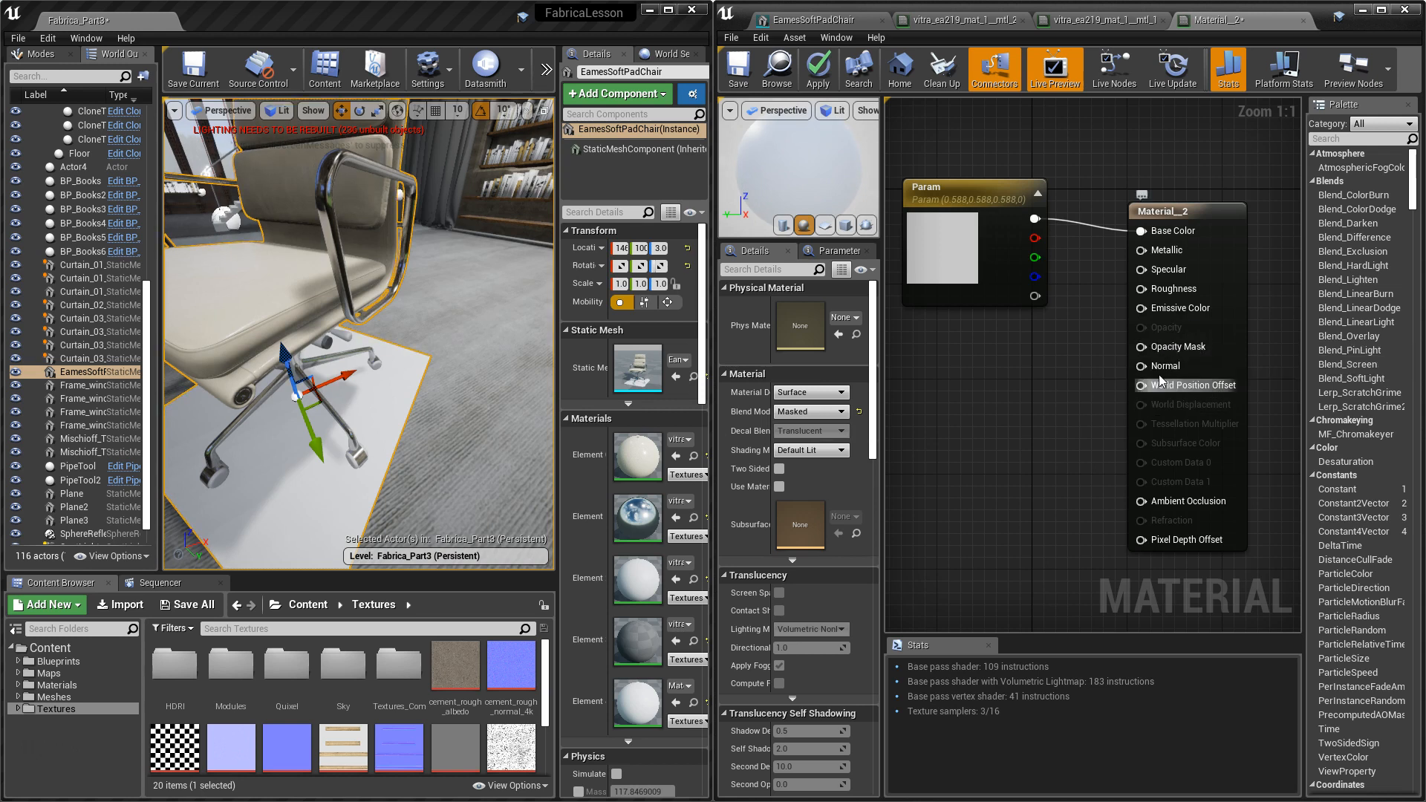
Add a Vertex Color node below the Param node and a Multiply node between it and the material's output node.
{"action": "right_click", "coordinate": [1008, 413]}
{"action": "type", "text": "vertex"}
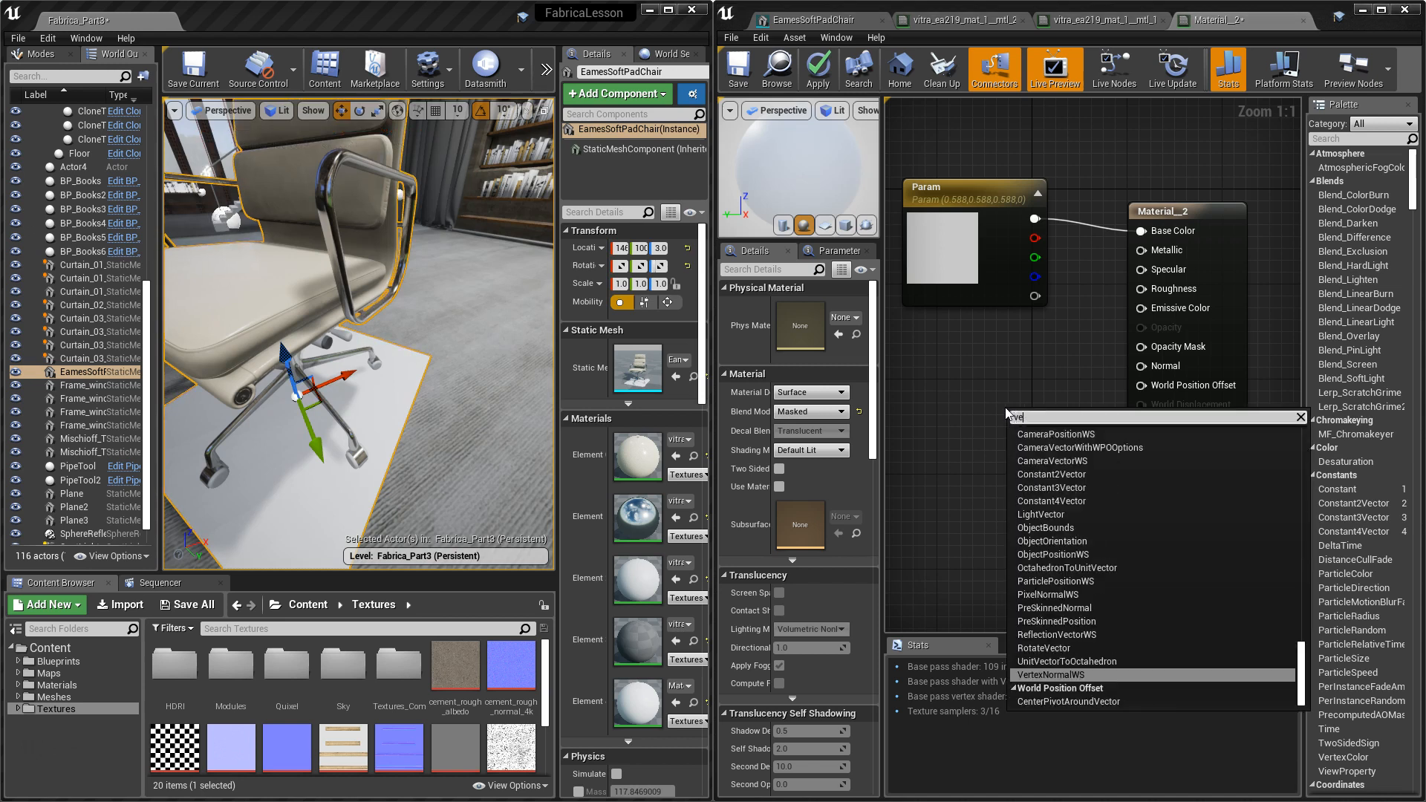
{"action": "left_click", "coordinate": [1026, 444]}
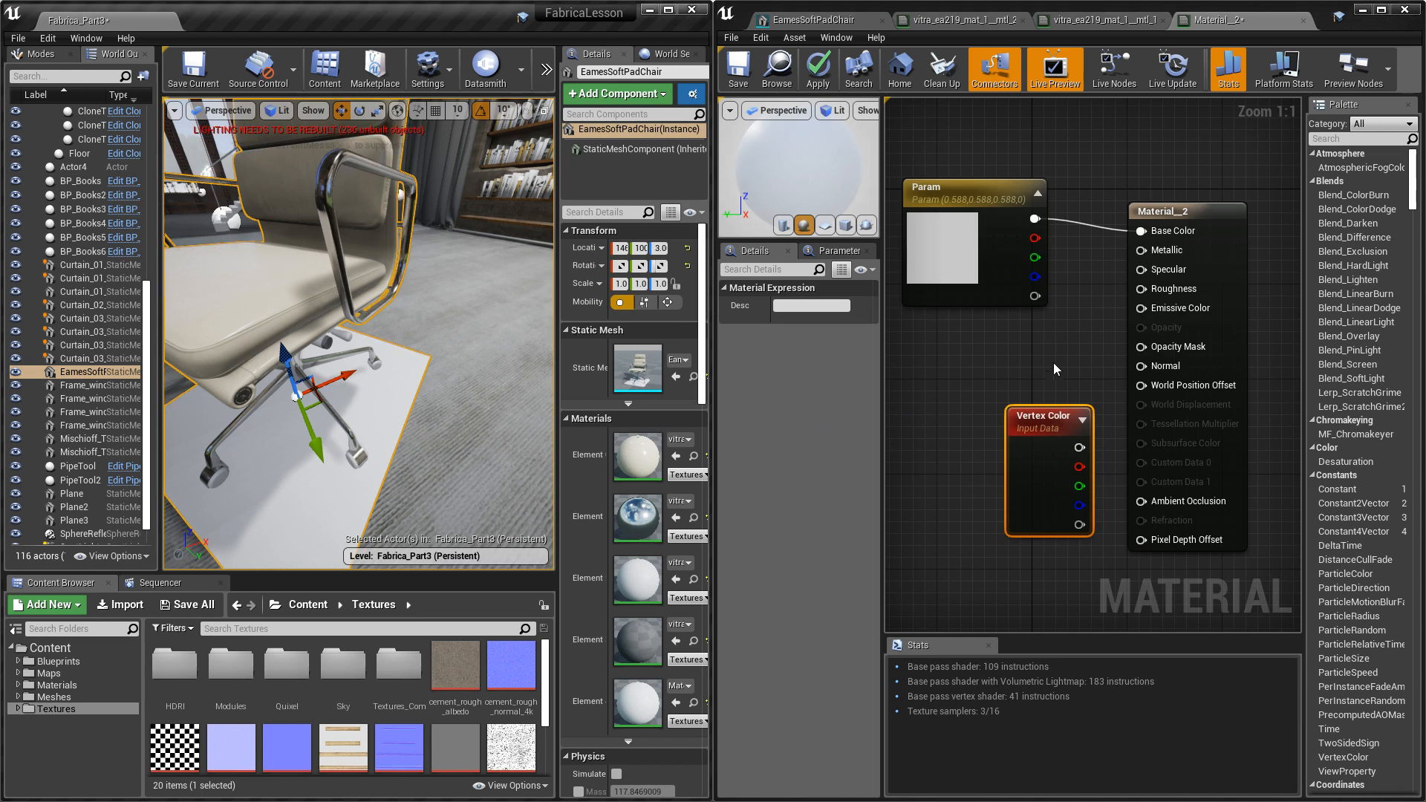
{"action": "right_click_drag", "start_coordinate": [1053, 362], "coordinate": [1156, 332]}
{"action": "left_click_drag", "start_coordinate": [1165, 378], "coordinate": [1036, 423]}
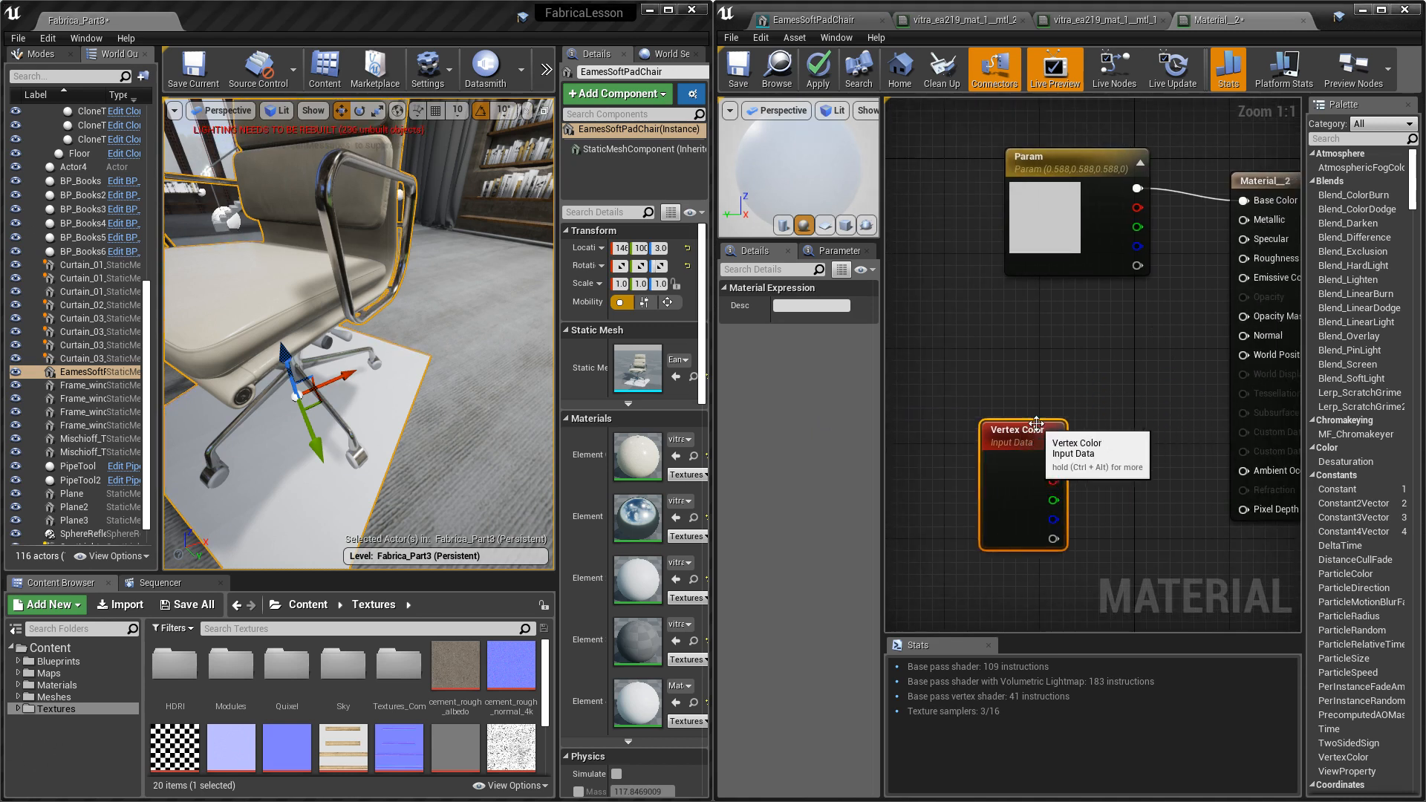
{"action": "left_click", "coordinate": [1093, 366]}
{"action": "left_click", "coordinate": [1091, 361]}
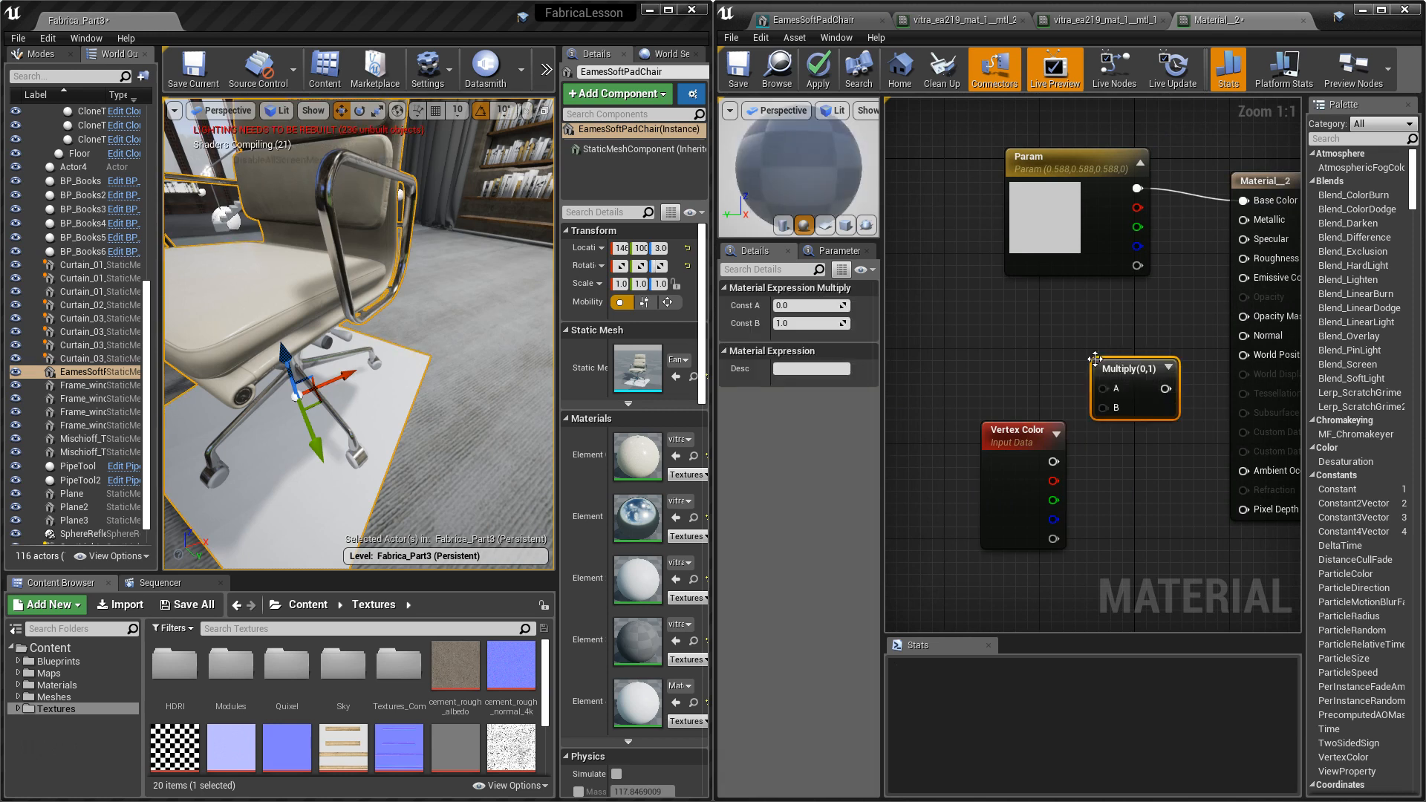
Try feeding the Multiply node into Opacity Mask, delete the Vertex Color and Multiply nodes, and close Material__2.
{"action": "left_click_drag", "start_coordinate": [1130, 374], "coordinate": [1242, 317]}
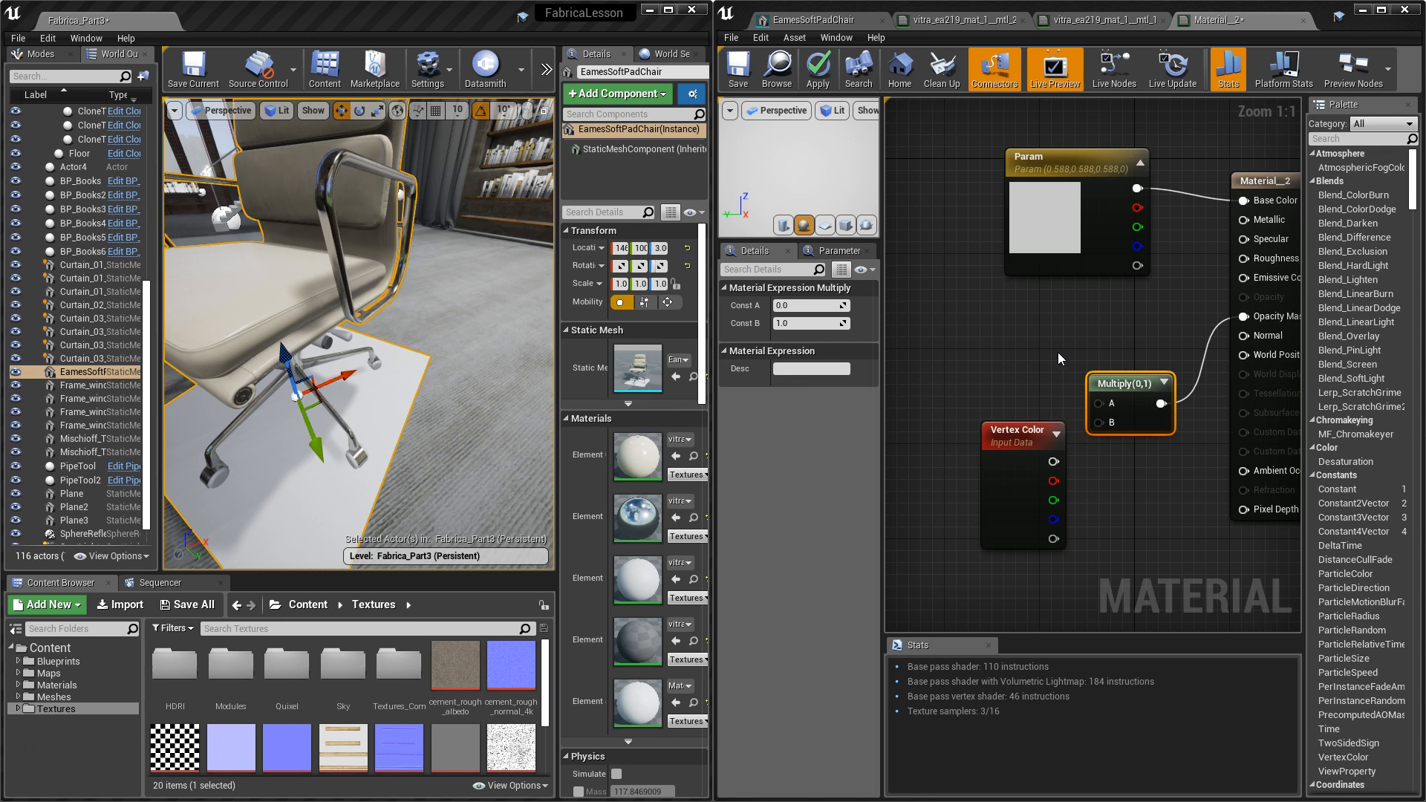
{"action": "left_click_drag", "start_coordinate": [953, 374], "coordinate": [1157, 511]}
{"action": "key", "text": "Delete"}
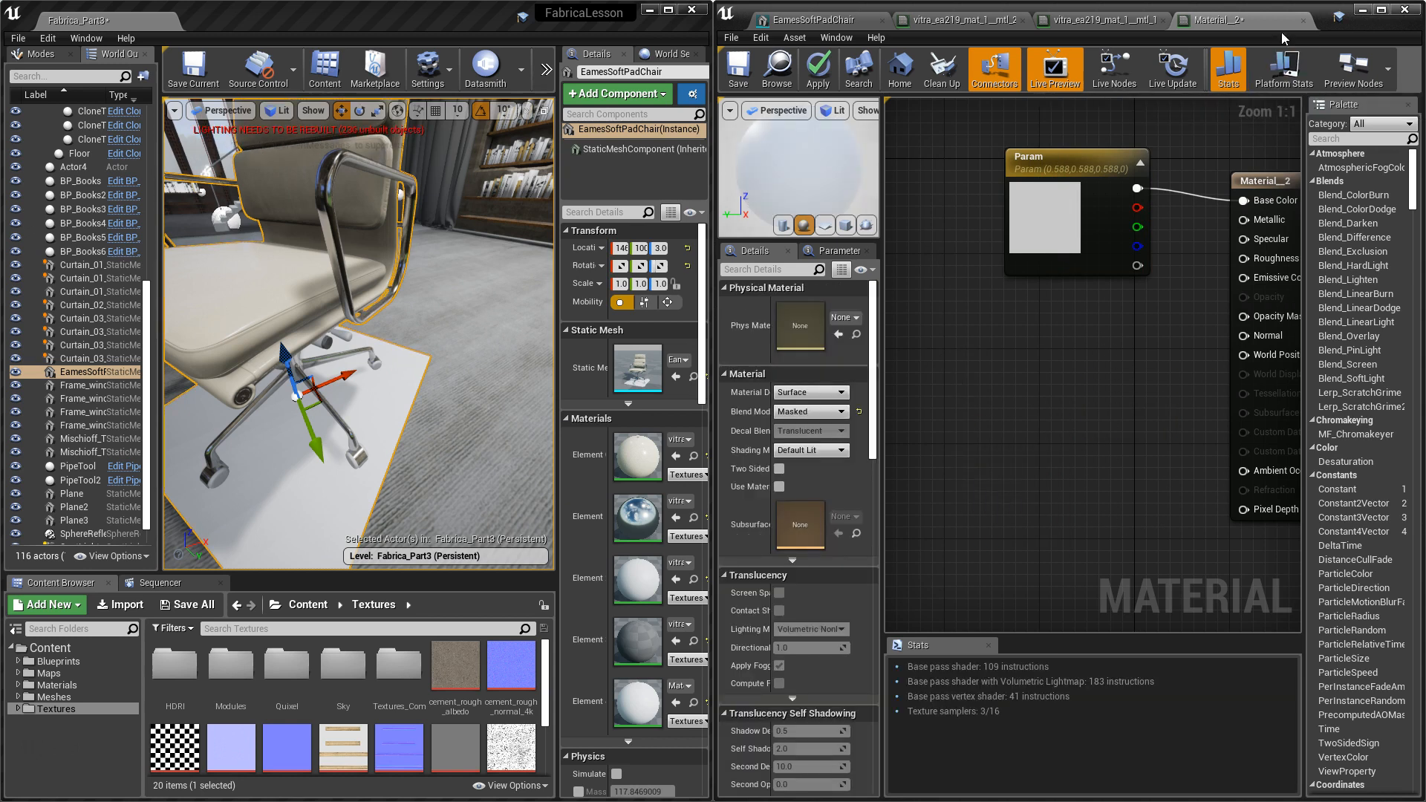
{"action": "left_click", "coordinate": [1303, 20]}
{"action": "left_click", "coordinate": [834, 452]}
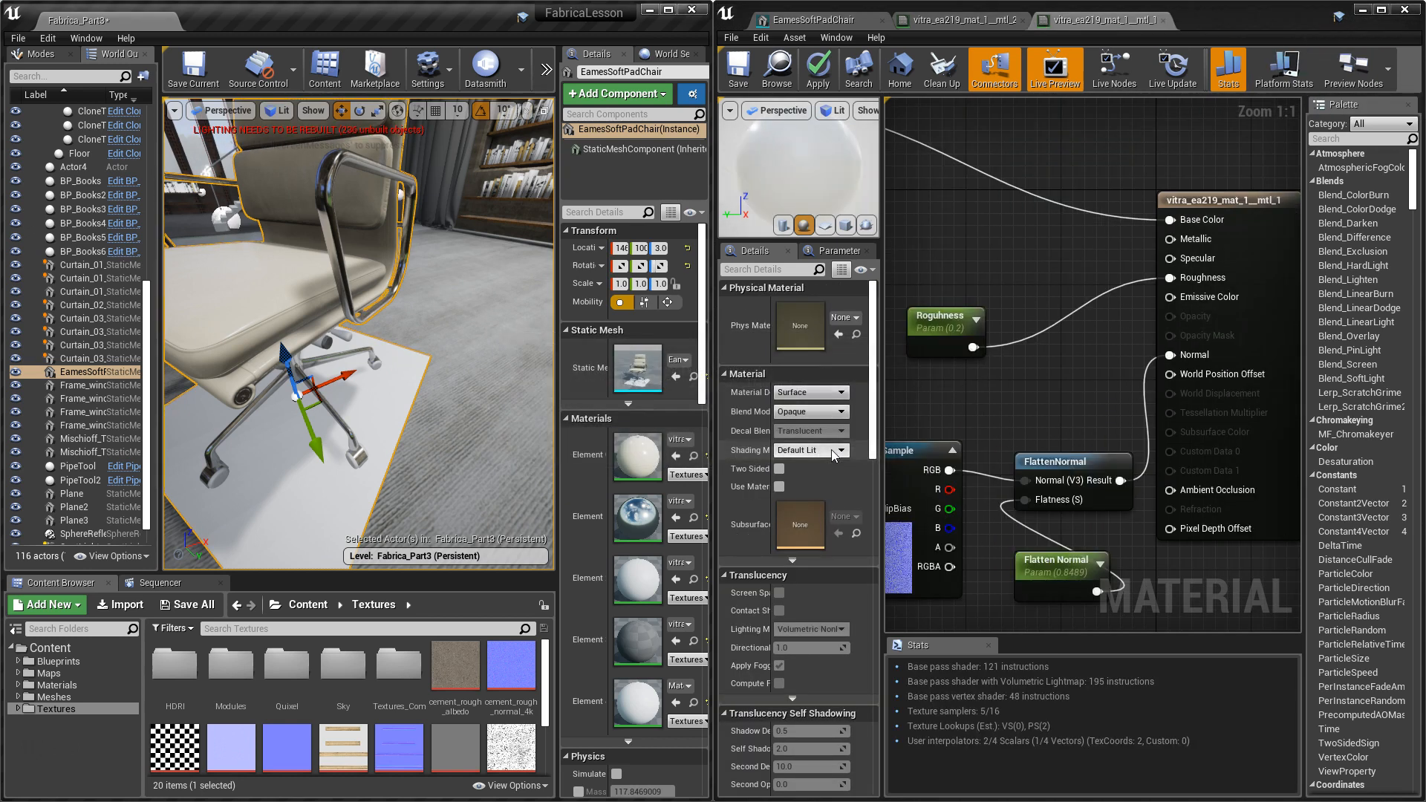
Reopen the chair's fifth material, Material__2, and separate the overlapping Param and output nodes.
{"action": "right_click_drag", "start_coordinate": [354, 298], "coordinate": [411, 299]}
{"action": "left_click_drag", "start_coordinate": [413, 355], "coordinate": [362, 463], "text": "alt"}
{"action": "left_click_drag", "start_coordinate": [341, 513], "coordinate": [540, 511], "text": "alt"}
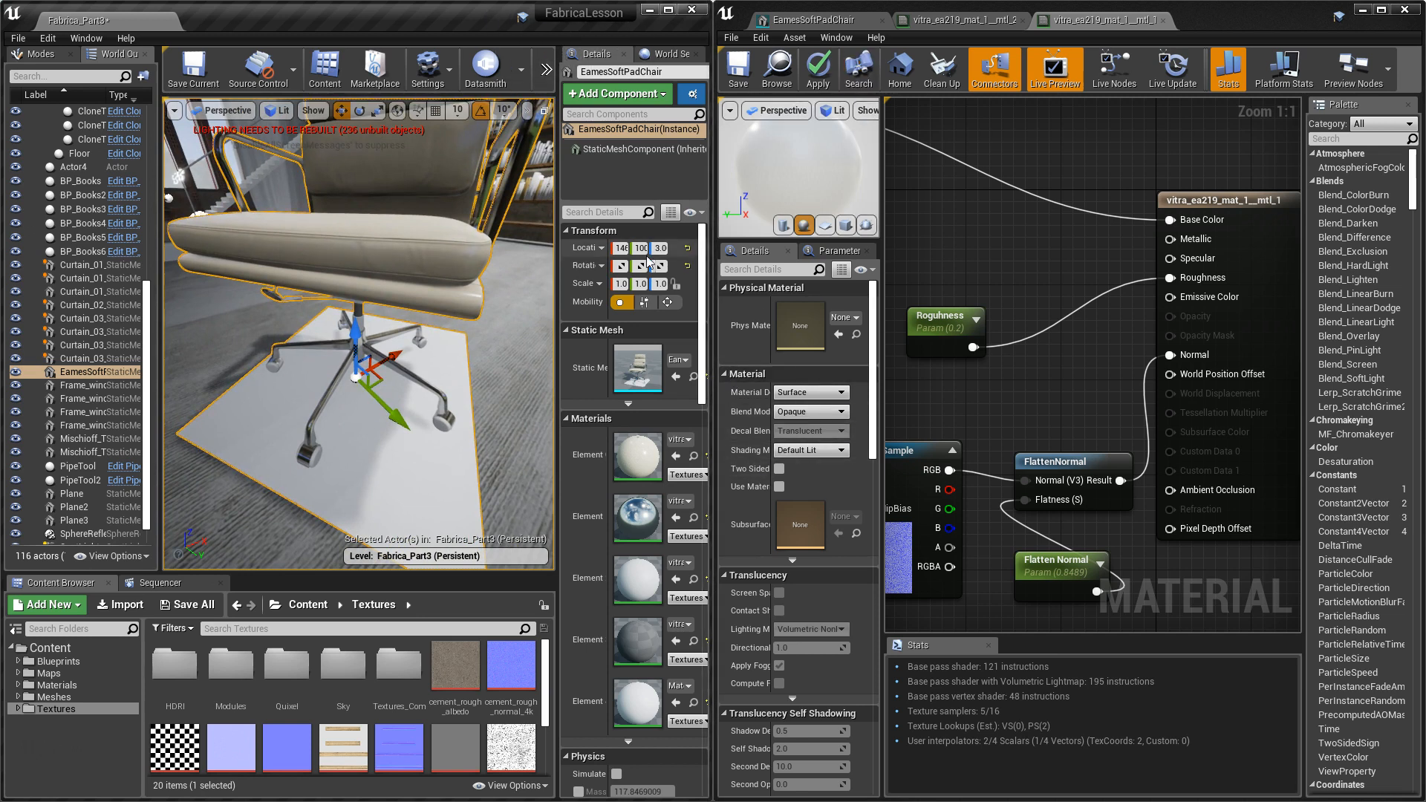
{"action": "scroll", "coordinate": [638, 461], "scroll_direction": "down", "scroll_amount": 2}
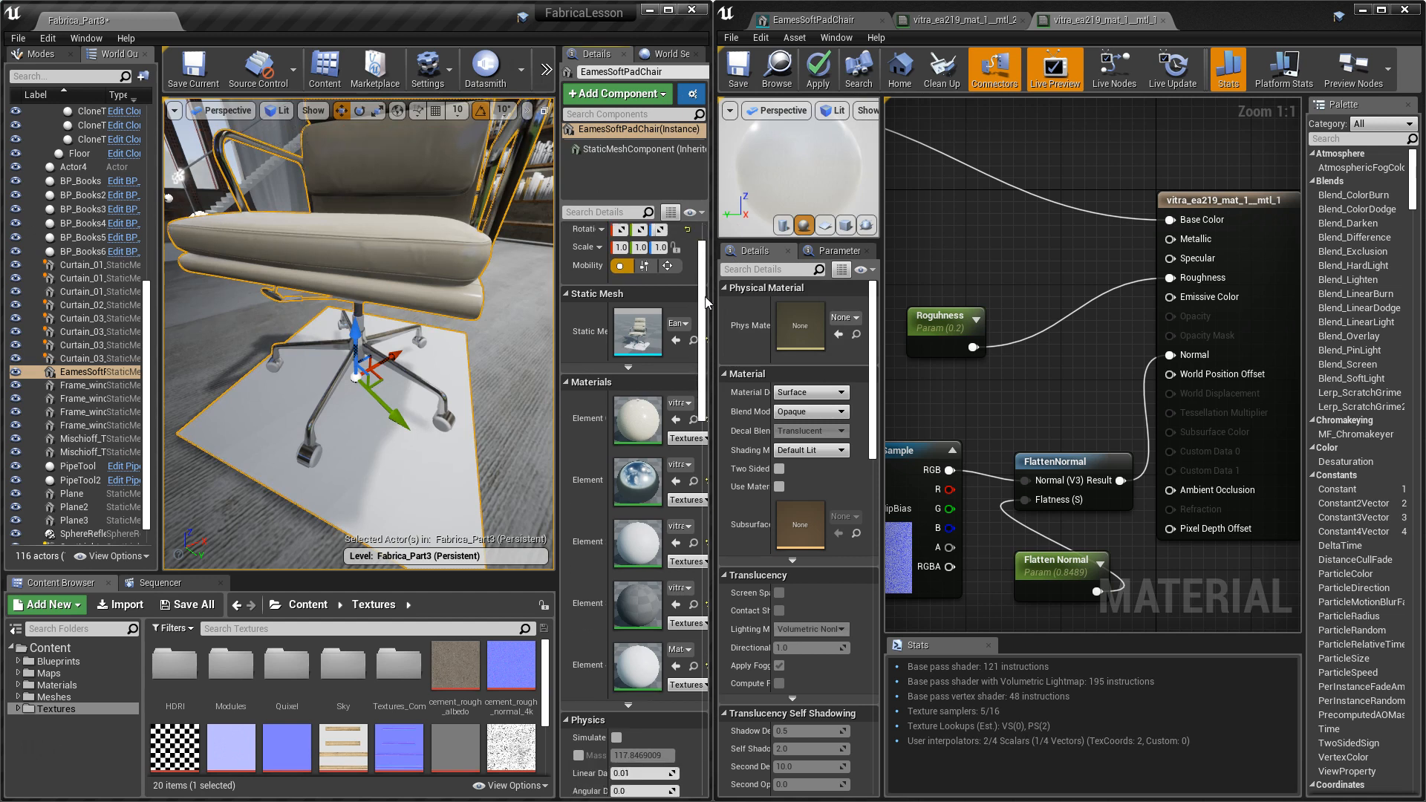
{"action": "double_click", "coordinate": [640, 659]}
{"action": "left_click_drag", "start_coordinate": [1013, 171], "coordinate": [1120, 195]}
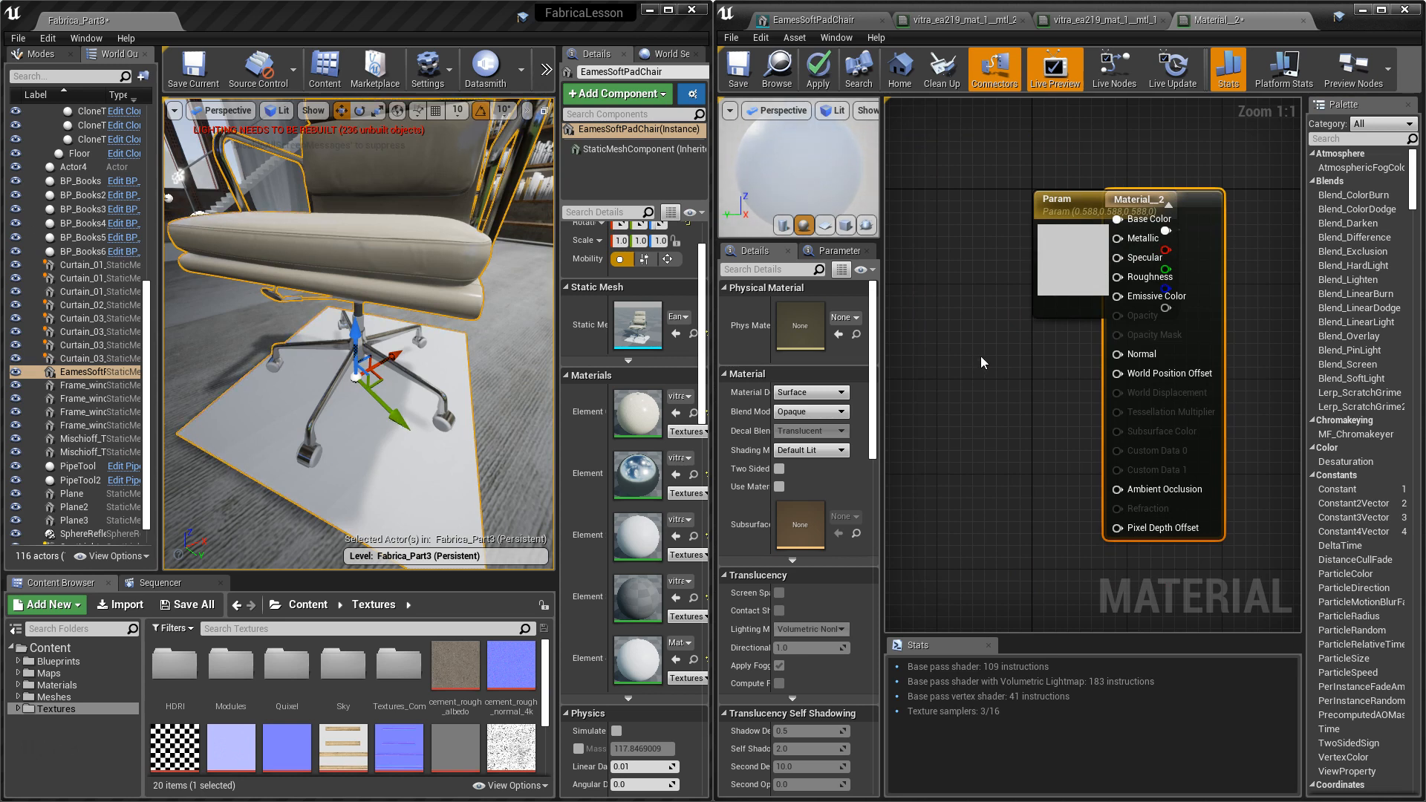
{"action": "left_click_drag", "start_coordinate": [1075, 193], "coordinate": [954, 178]}
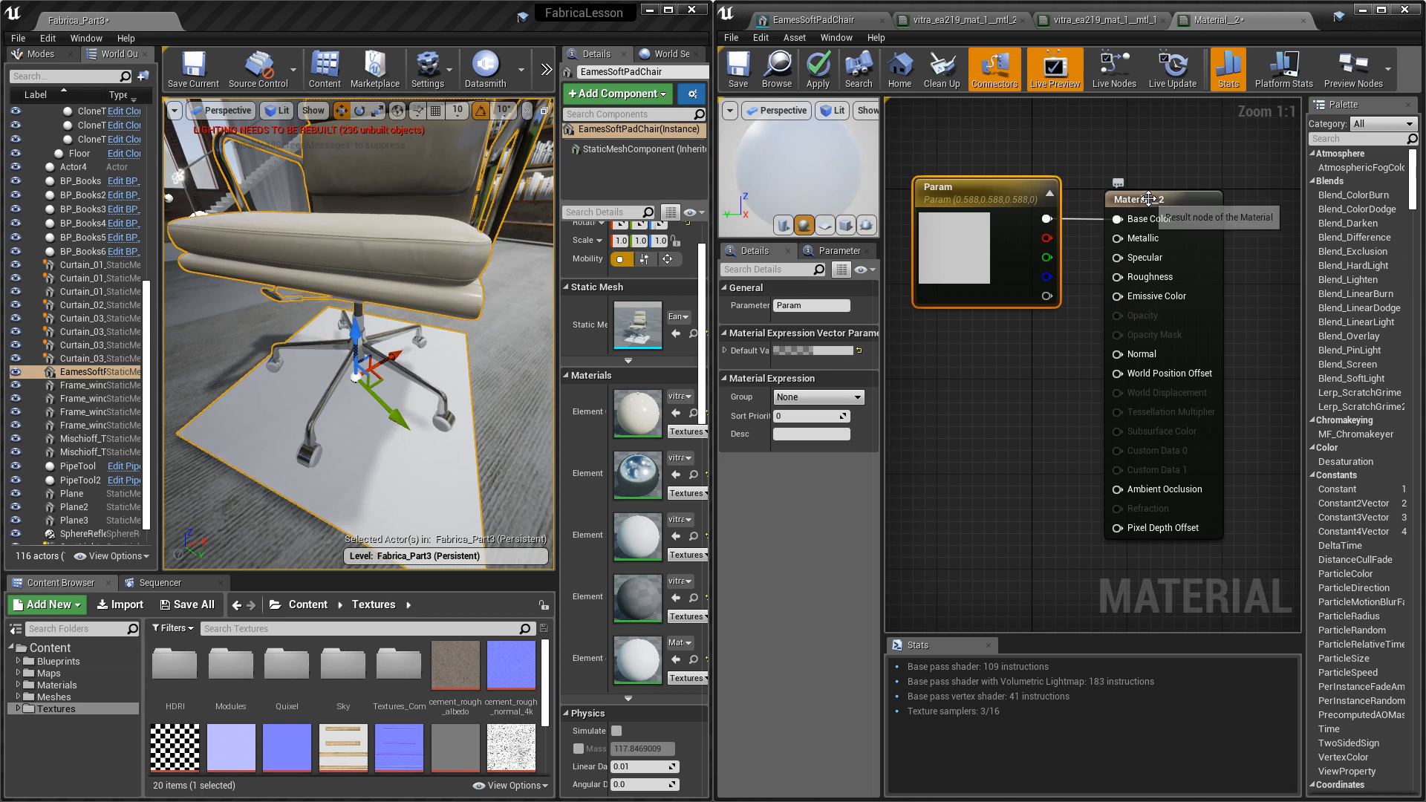
Disconnect the Param node from Base Color and shift the Param and output nodes slightly upward in the graph.
{"action": "left_click", "coordinate": [1148, 160]}
{"action": "right_click_drag", "start_coordinate": [1148, 168], "coordinate": [1180, 160]}
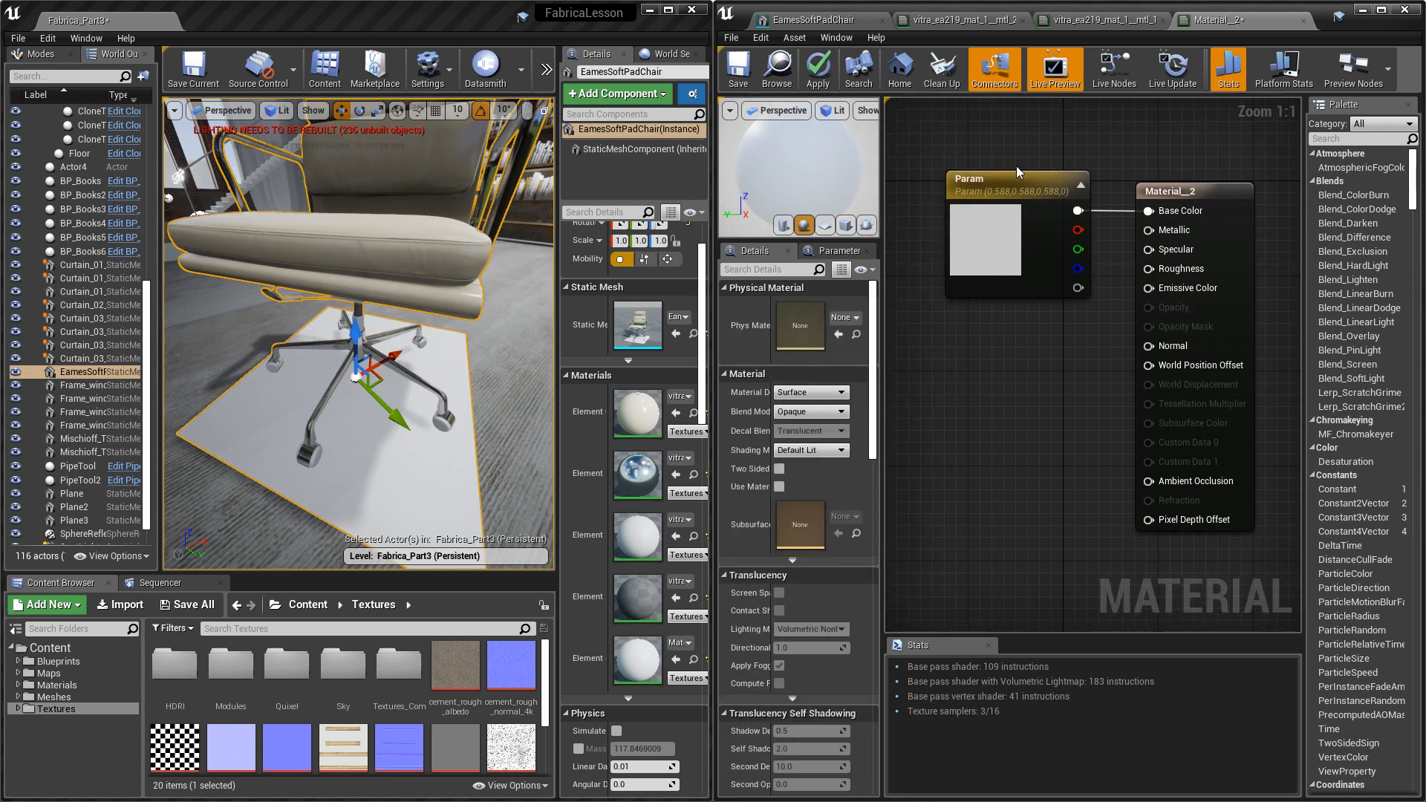
{"action": "left_click", "coordinate": [1125, 212], "text": "alt"}
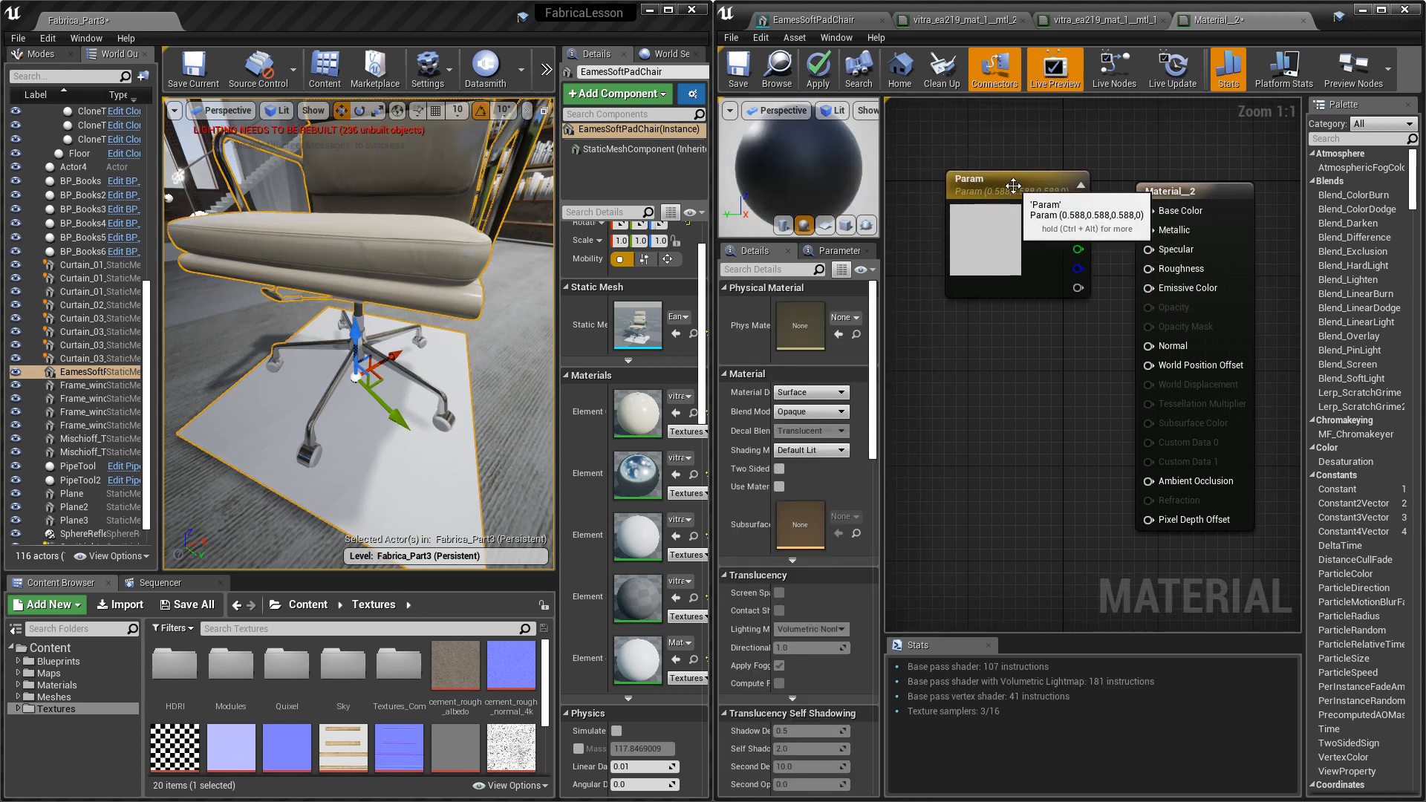
{"action": "left_click_drag", "start_coordinate": [1016, 183], "coordinate": [1002, 172]}
{"action": "left_click_drag", "start_coordinate": [1177, 194], "coordinate": [1178, 169]}
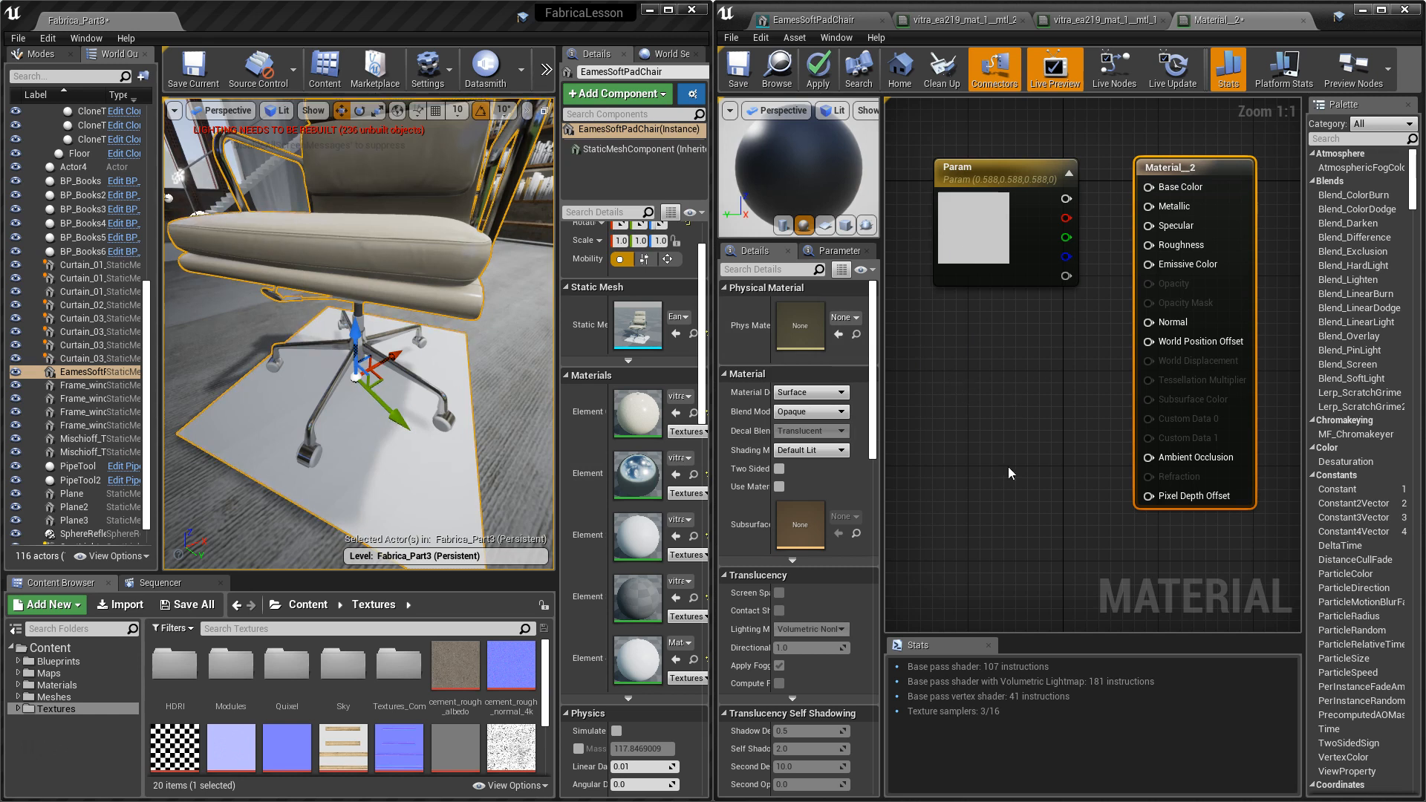
{"action": "left_click", "coordinate": [1116, 165]}
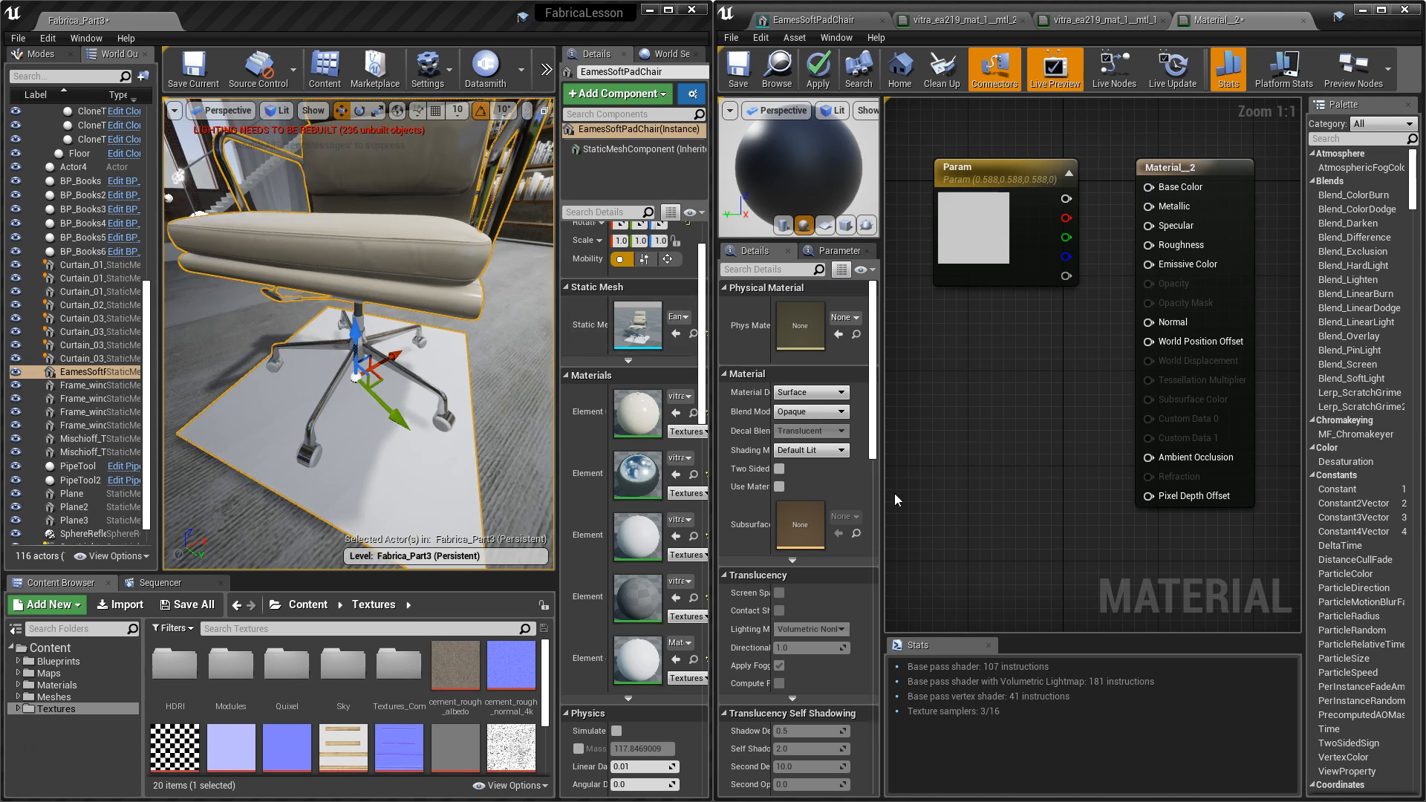
Set Material__2's blend mode to Translucent and its shading model to Unlit.
{"action": "left_click", "coordinate": [817, 412]}
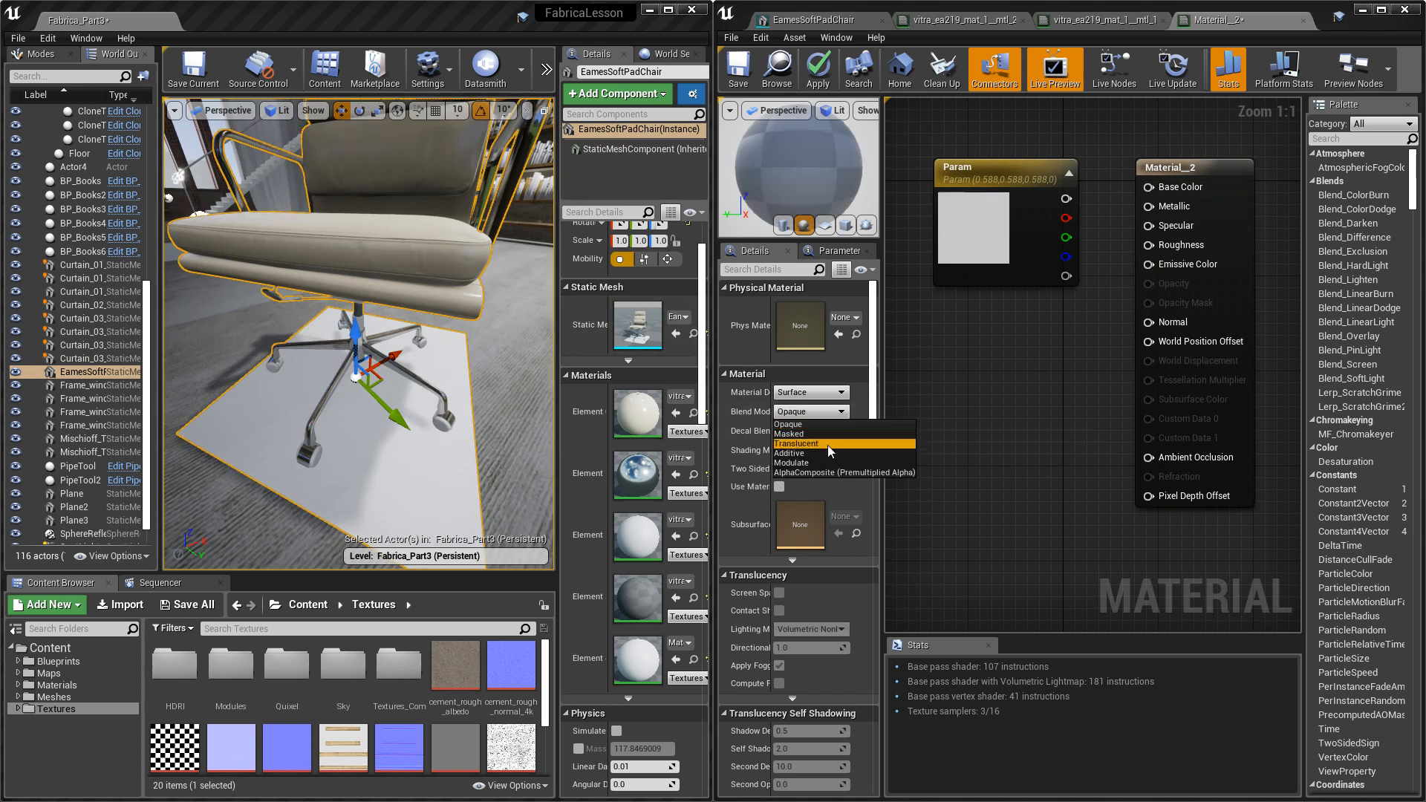
{"action": "left_click", "coordinate": [817, 444]}
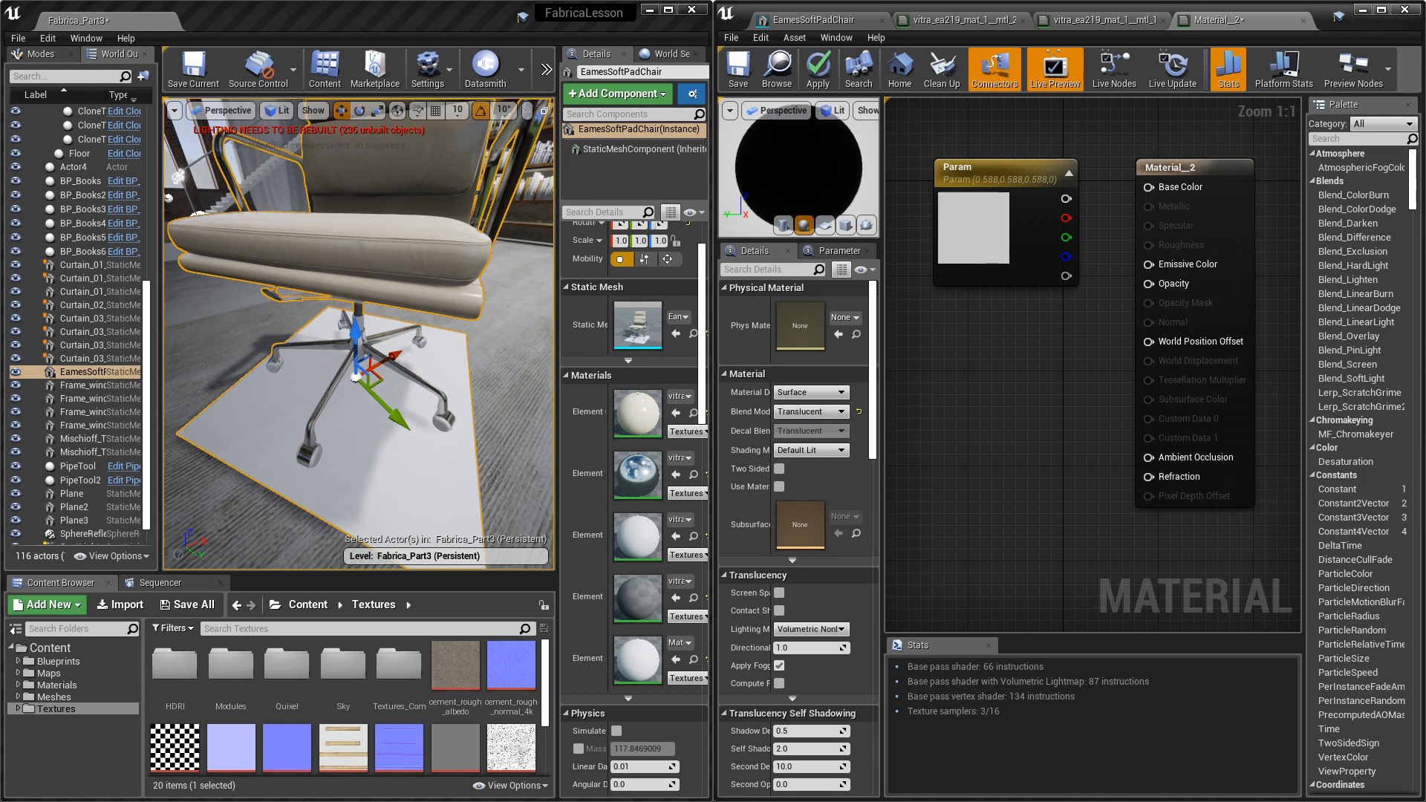
{"action": "left_click", "coordinate": [810, 450]}
{"action": "left_click", "coordinate": [783, 463]}
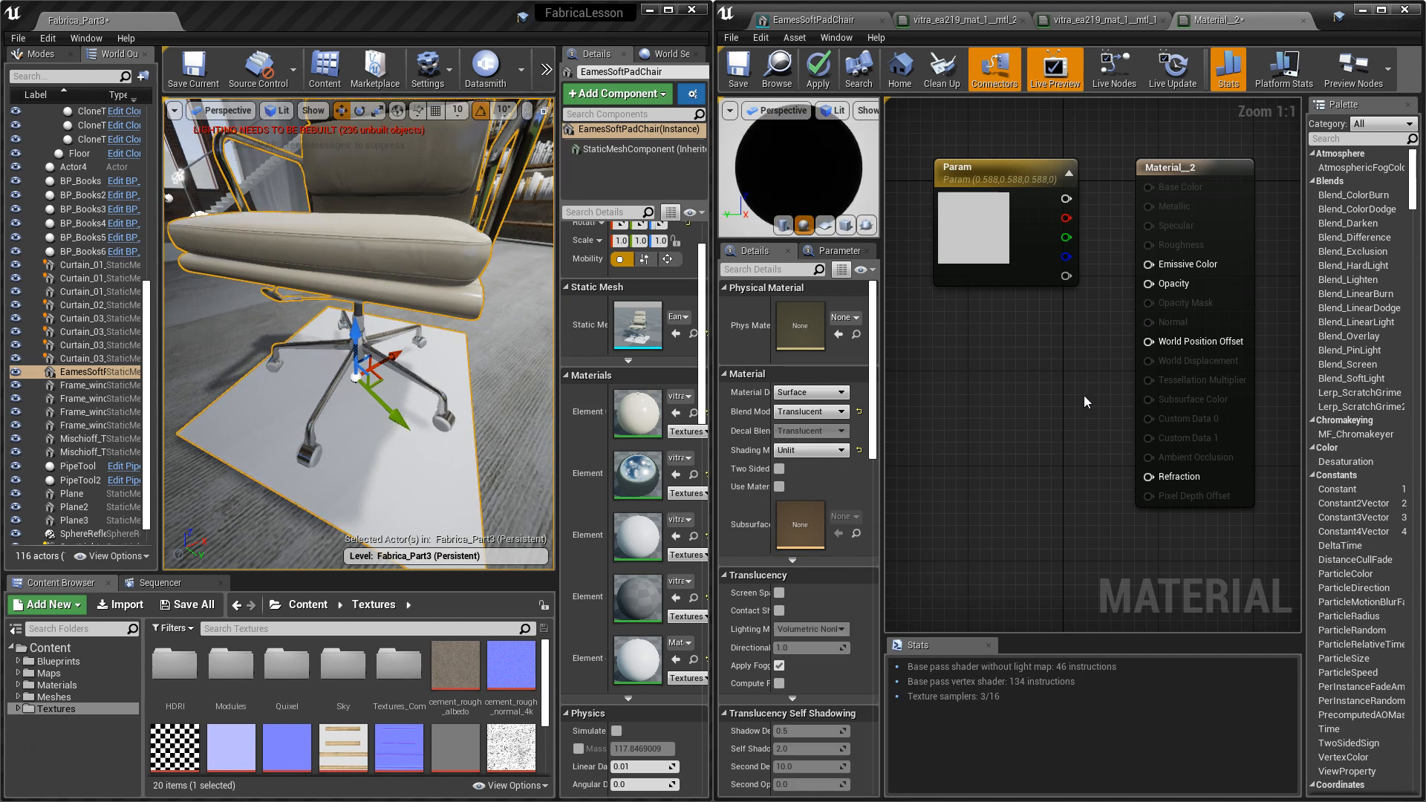
Try driving Emissive Color with the Param node, and disconnect it again.
{"action": "left_click_drag", "start_coordinate": [966, 172], "coordinate": [954, 207]}
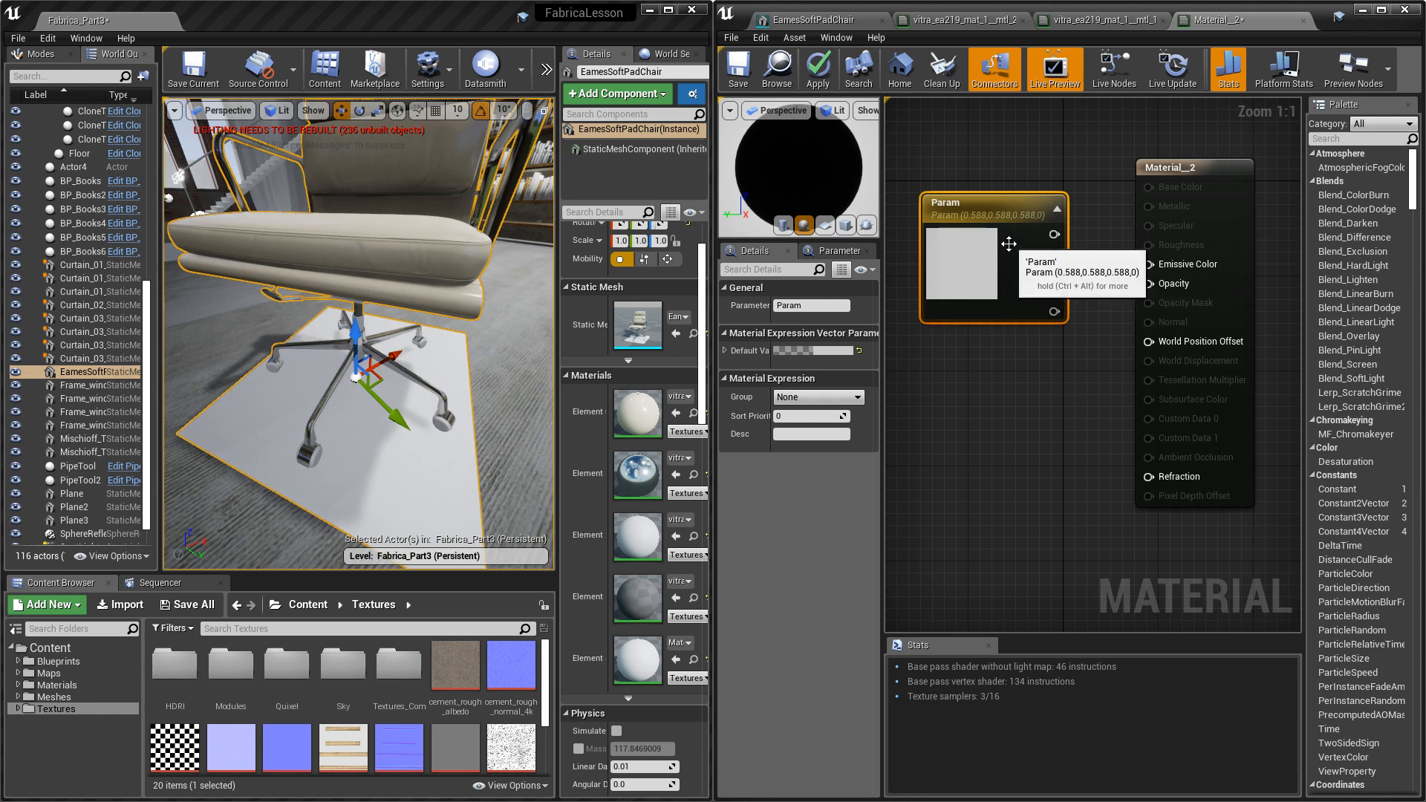
{"action": "left_click_drag", "start_coordinate": [1010, 201], "coordinate": [1149, 264]}
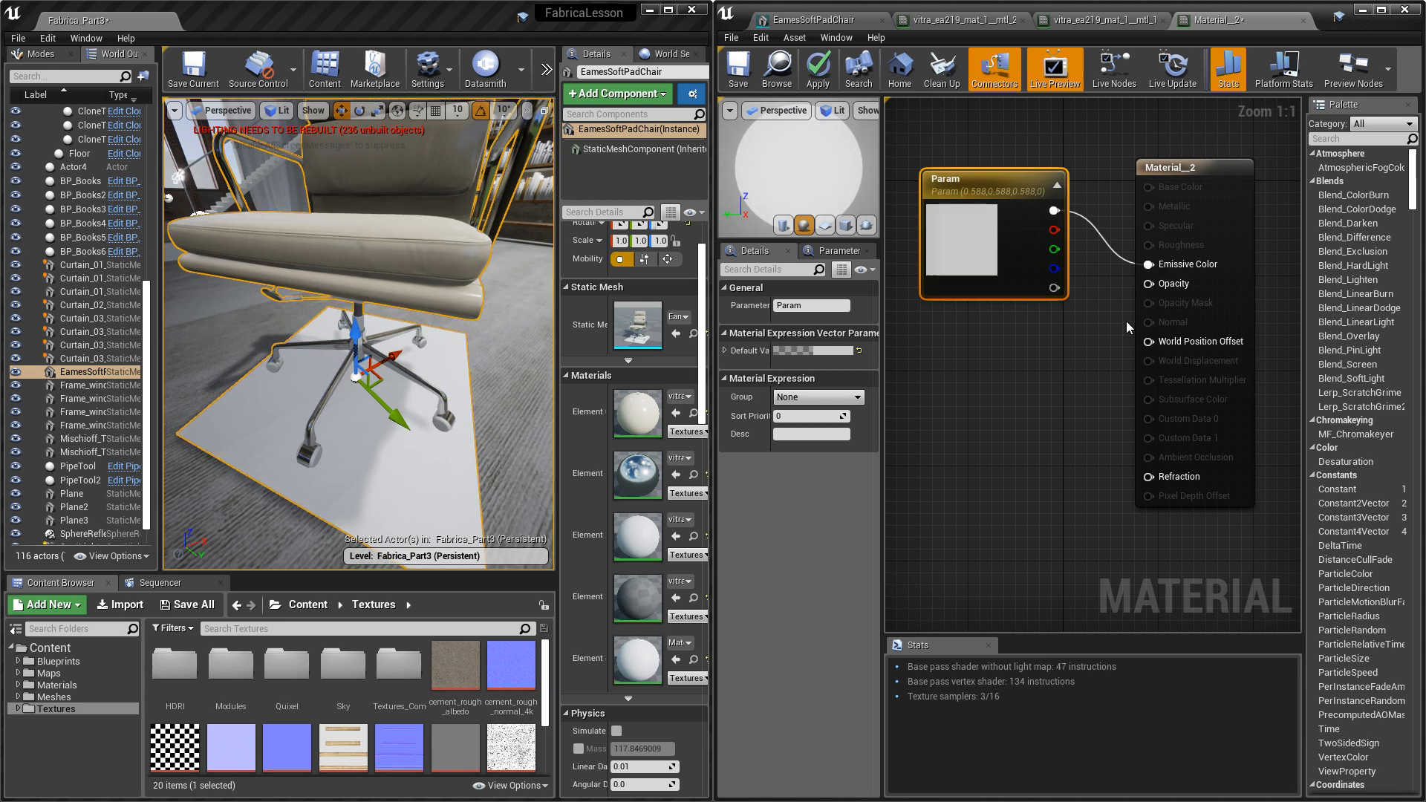
{"action": "left_click", "coordinate": [1108, 248], "text": "alt"}
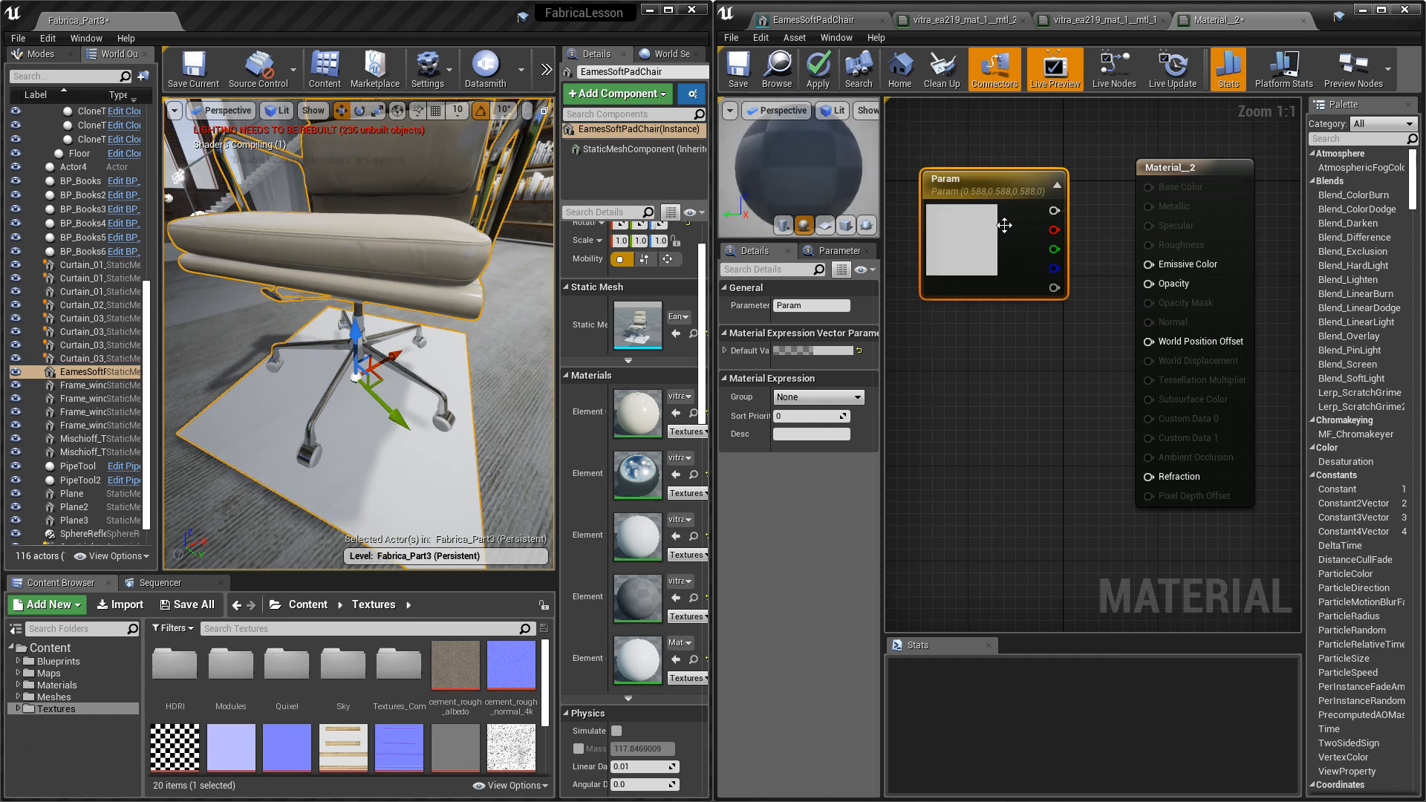
{"action": "double_click", "coordinate": [973, 180]}
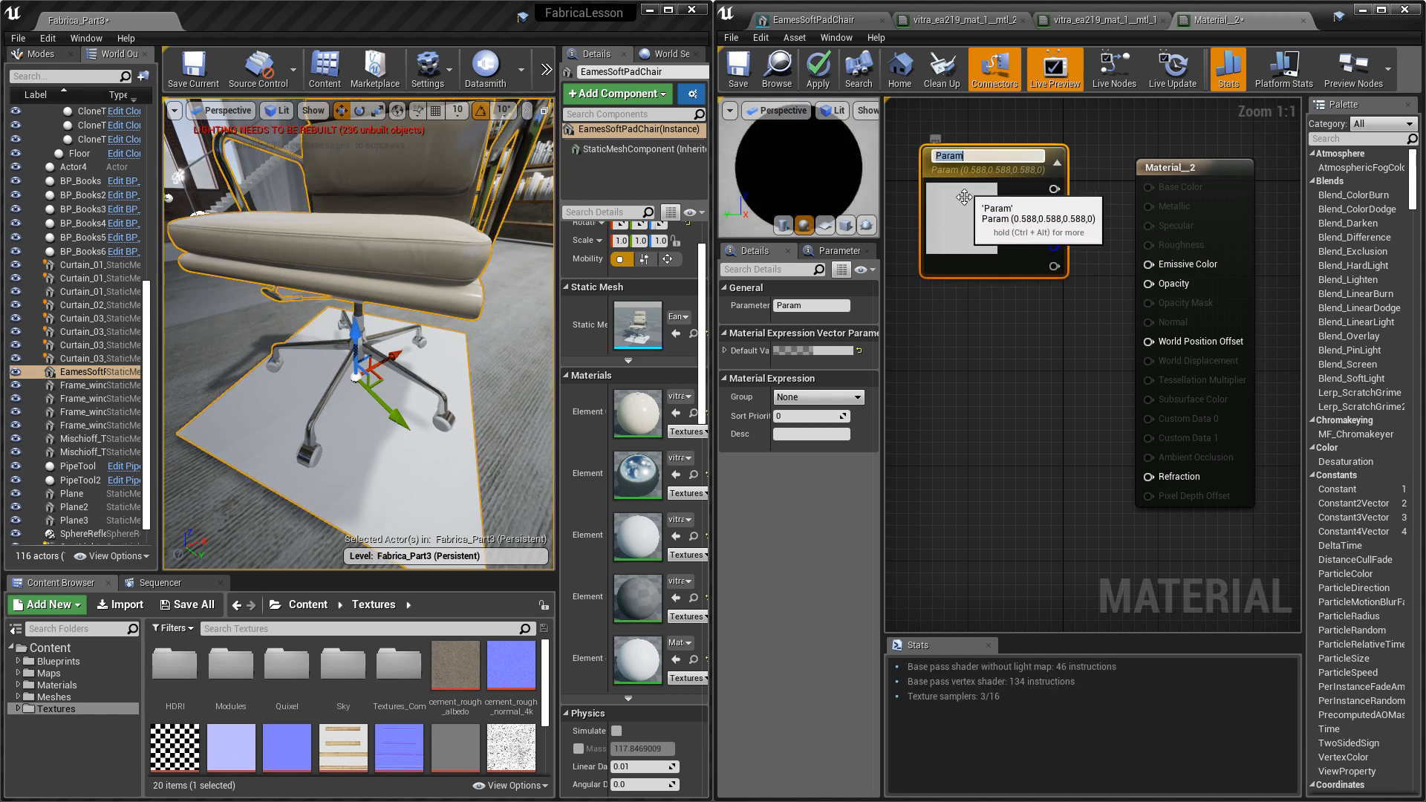
{"action": "key", "text": "Return"}
{"action": "left_click", "coordinate": [1032, 315]}
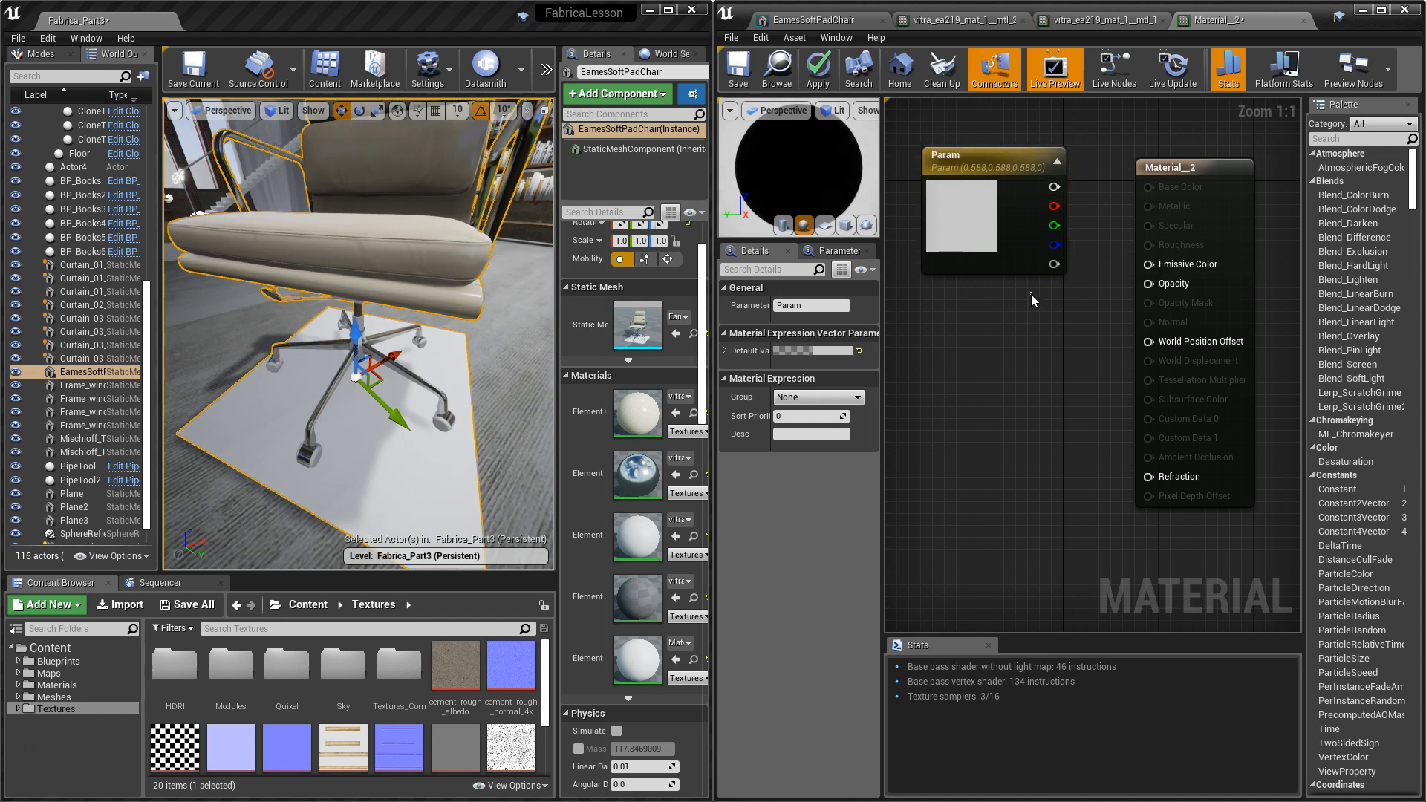
Delete the Param node from Material__2 and save both the material and the level.
{"action": "left_click", "coordinate": [992, 154]}
{"action": "key", "text": "Delete"}
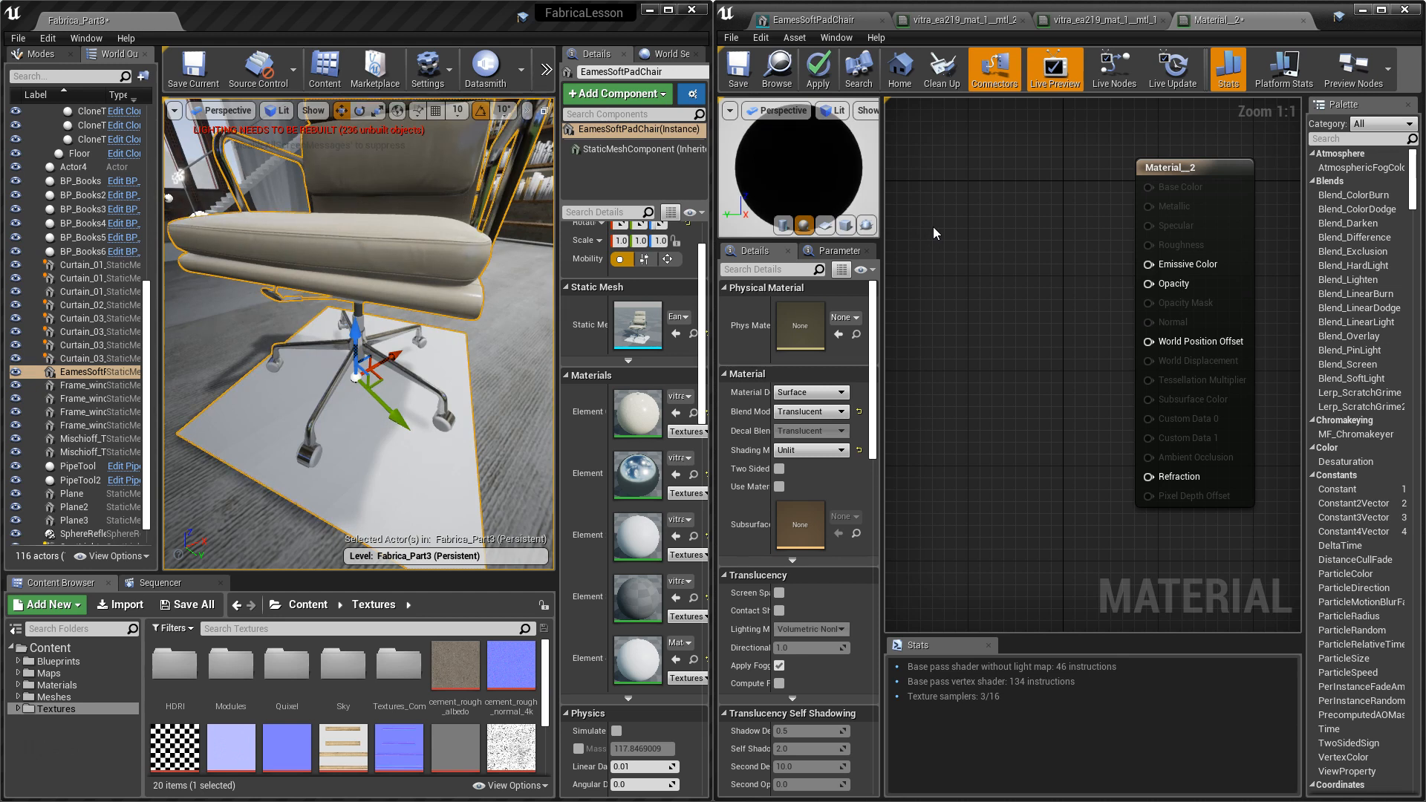
{"action": "key", "text": "ctrl+s"}
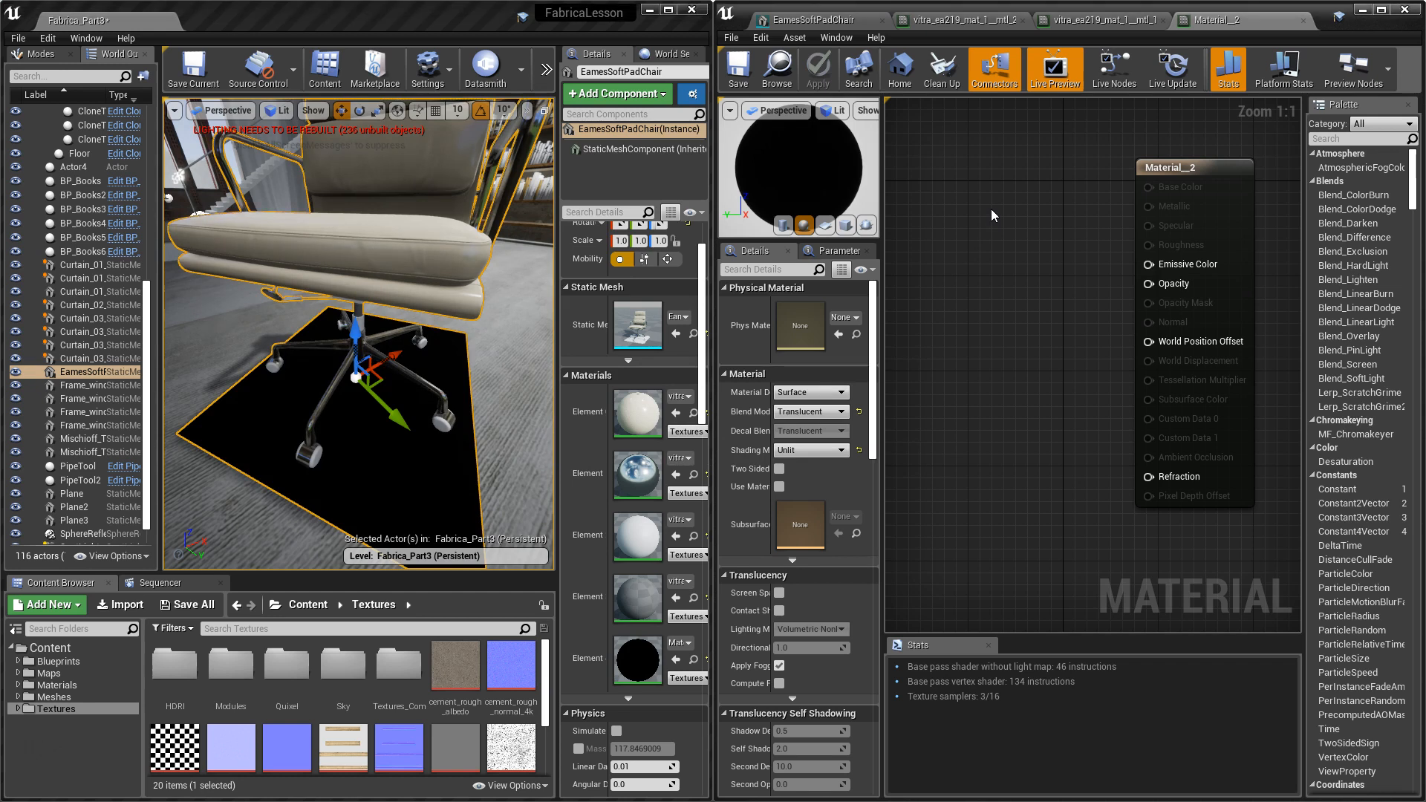
{"action": "key", "text": "ctrl+shift+s"}
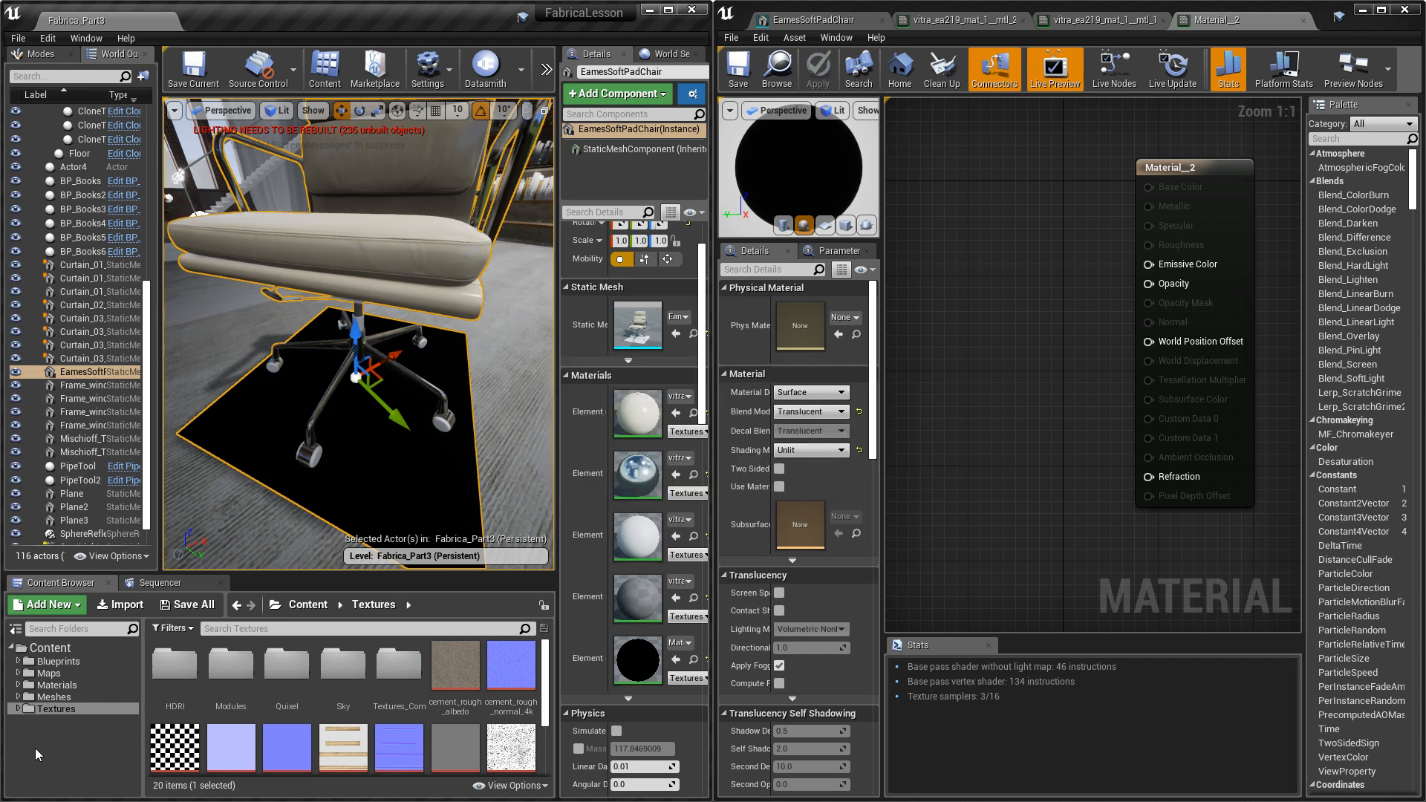
Add a Constant node with value 0 and connect it to the Emissive Color input.
{"action": "left_click", "coordinate": [1021, 239]}
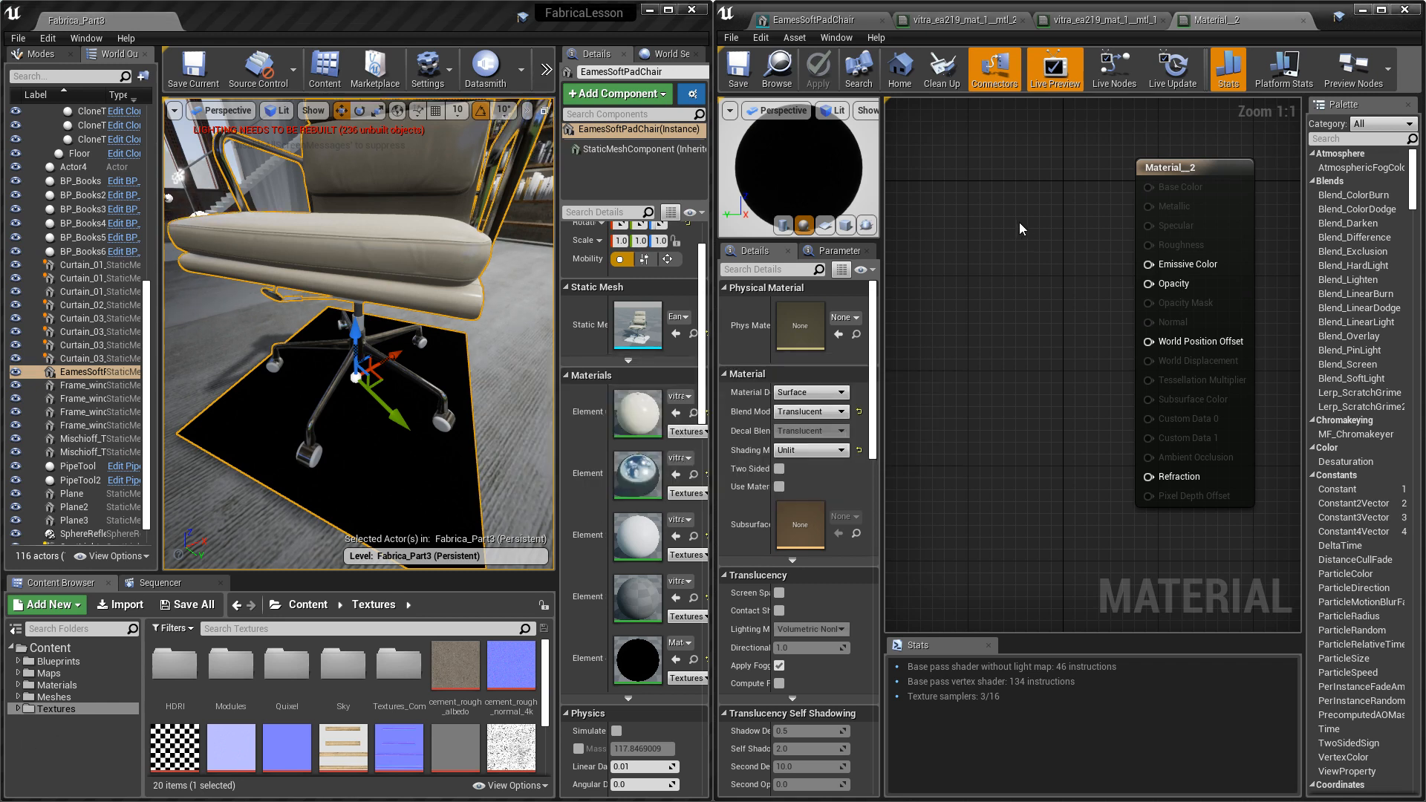
{"action": "left_click", "coordinate": [1000, 205]}
{"action": "left_click_drag", "start_coordinate": [1026, 234], "coordinate": [1144, 266]}
{"action": "left_click", "coordinate": [1018, 257]}
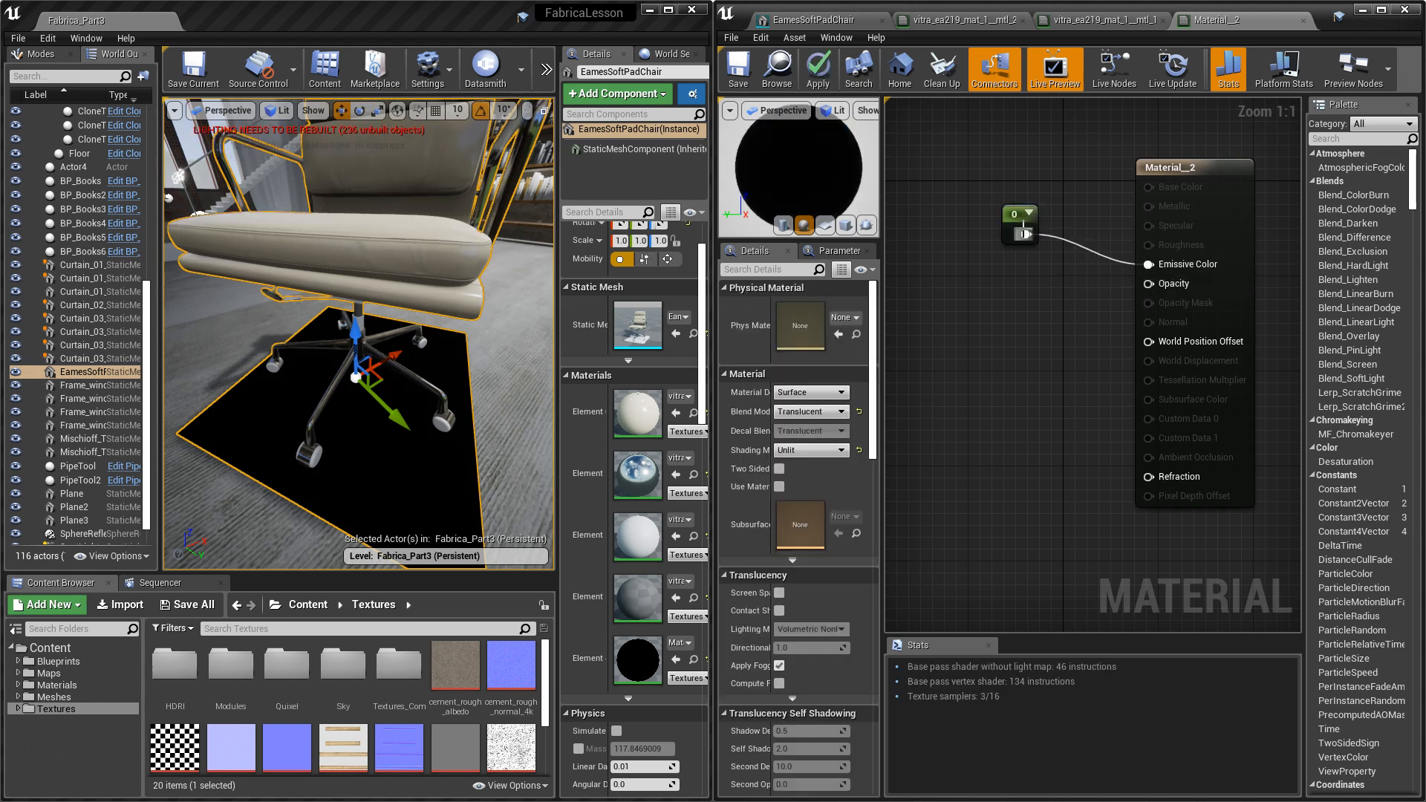
Add a Vertex Color node below the Constant and a Lerp node between it and the output node.
{"action": "right_click_drag", "start_coordinate": [1065, 388], "coordinate": [1129, 366]}
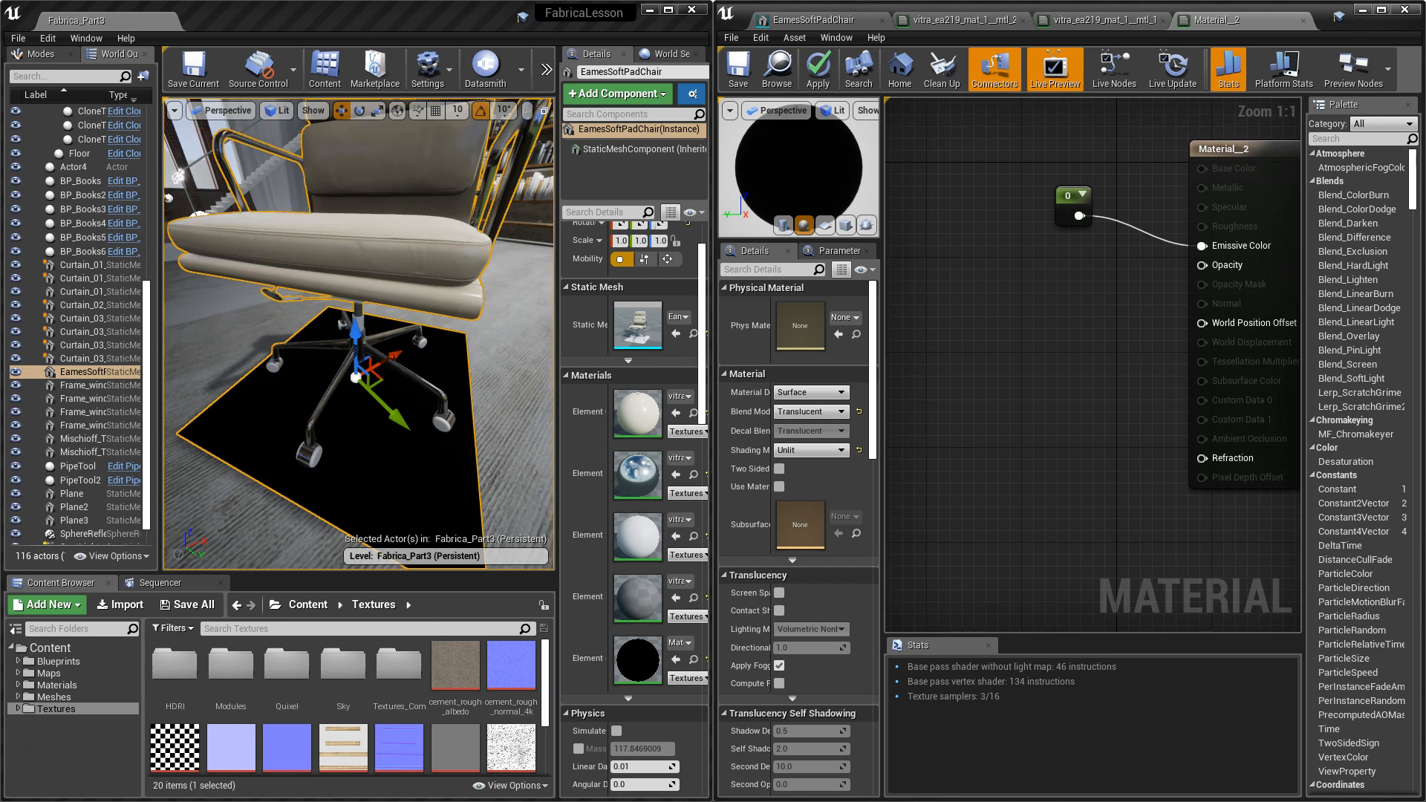
{"action": "right_click", "coordinate": [952, 335]}
{"action": "type", "text": "vew"}
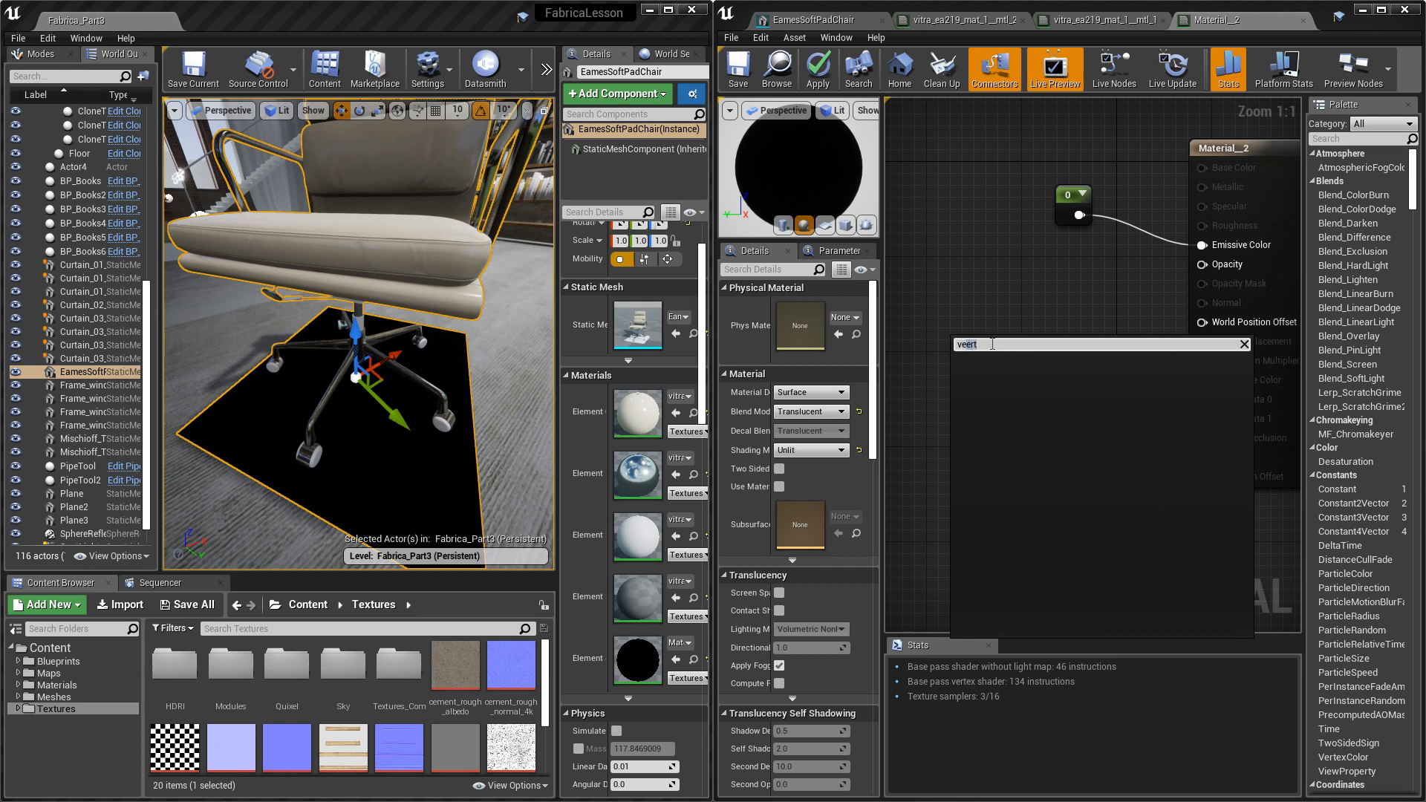
{"action": "type", "text": "r"}
{"action": "left_click", "coordinate": [992, 398]}
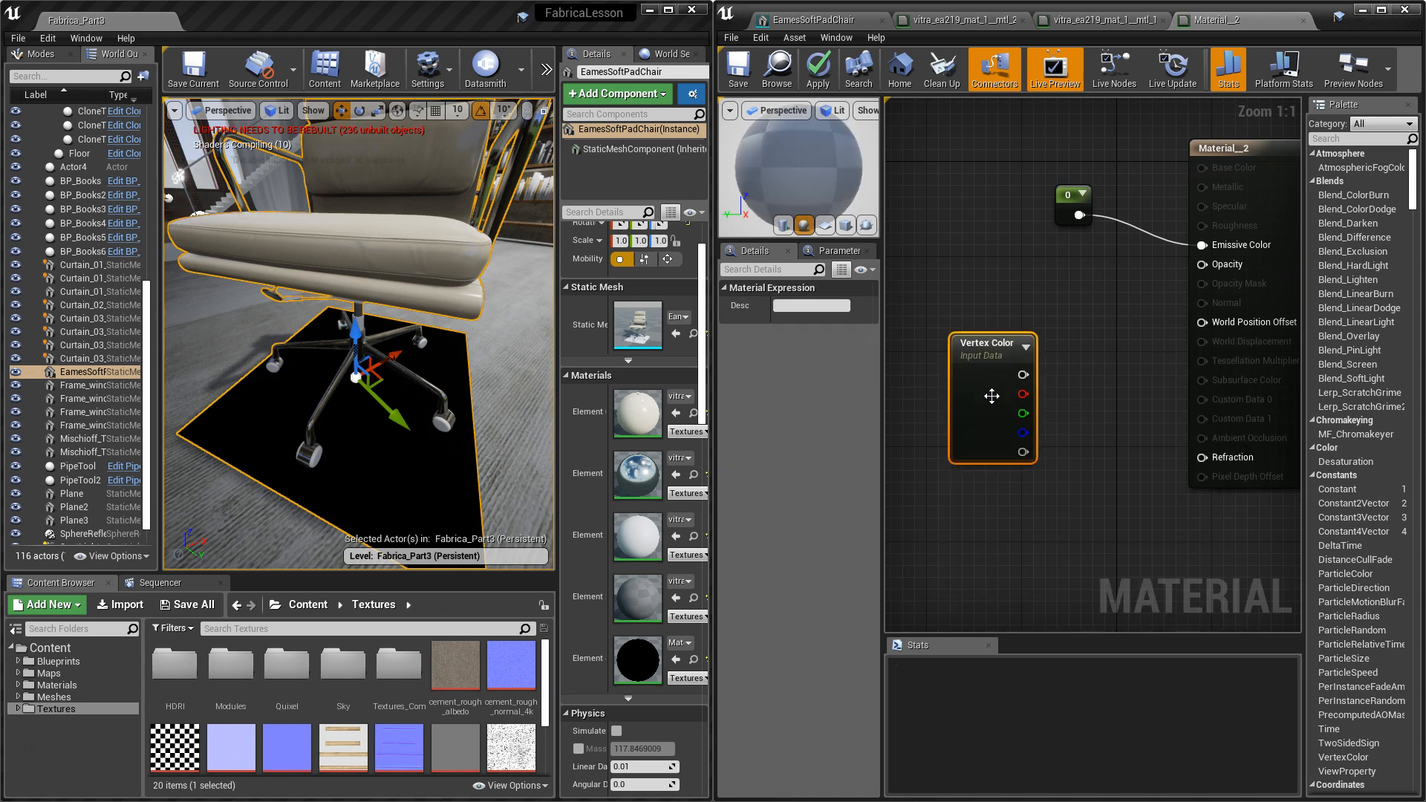
{"action": "left_click_drag", "start_coordinate": [989, 344], "coordinate": [954, 421]}
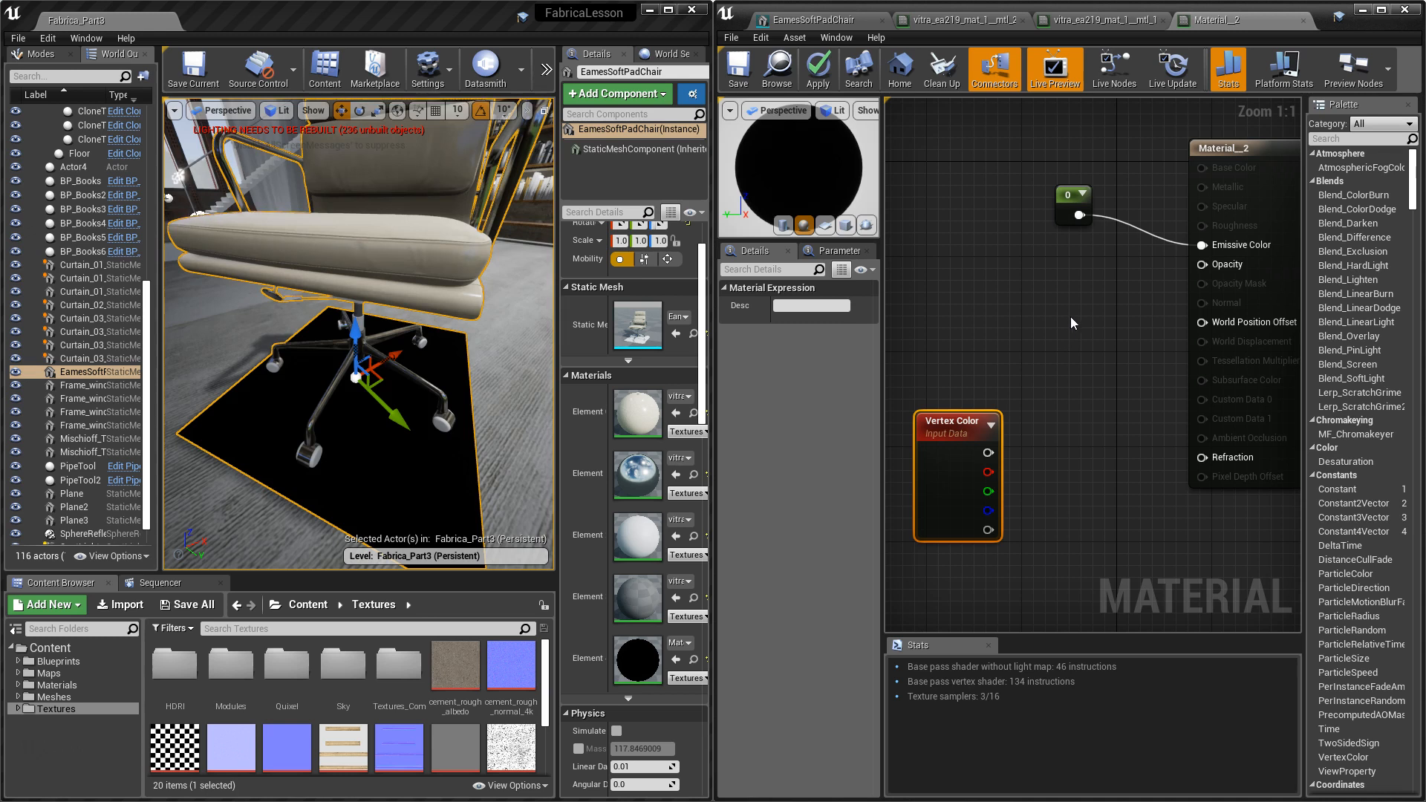
{"action": "right_click_drag", "start_coordinate": [1071, 315], "coordinate": [1096, 335]}
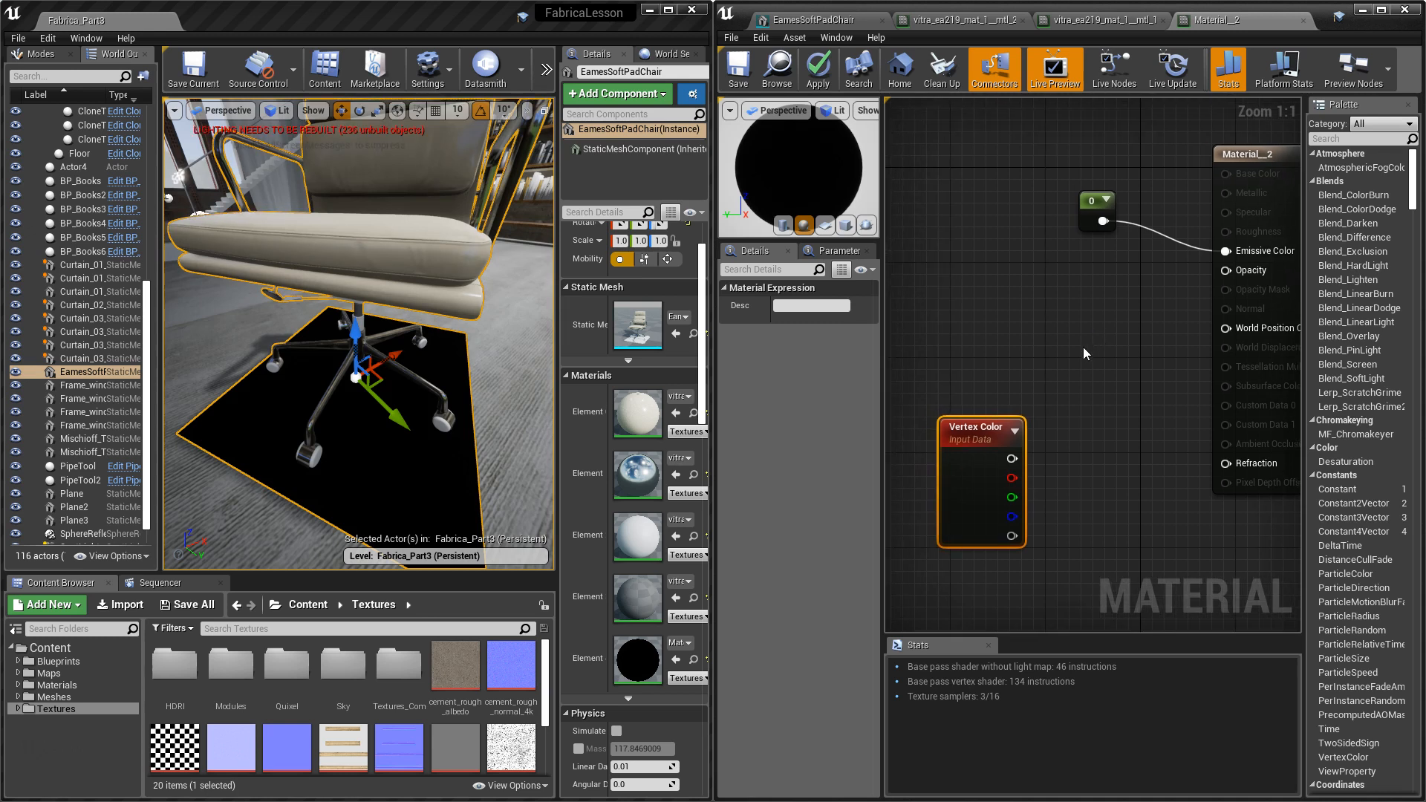
{"action": "left_click", "coordinate": [1082, 346]}
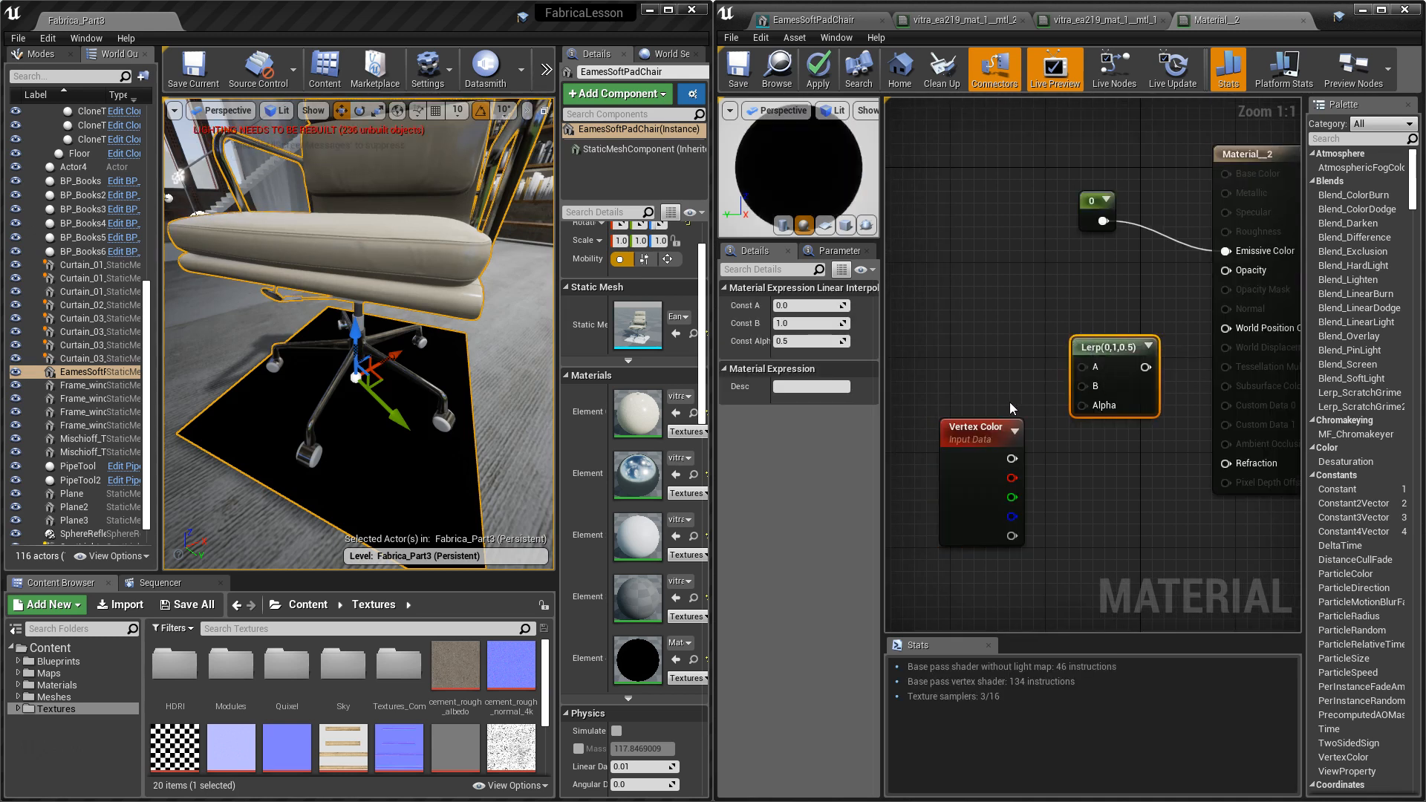
{"action": "left_click", "coordinate": [976, 274]}
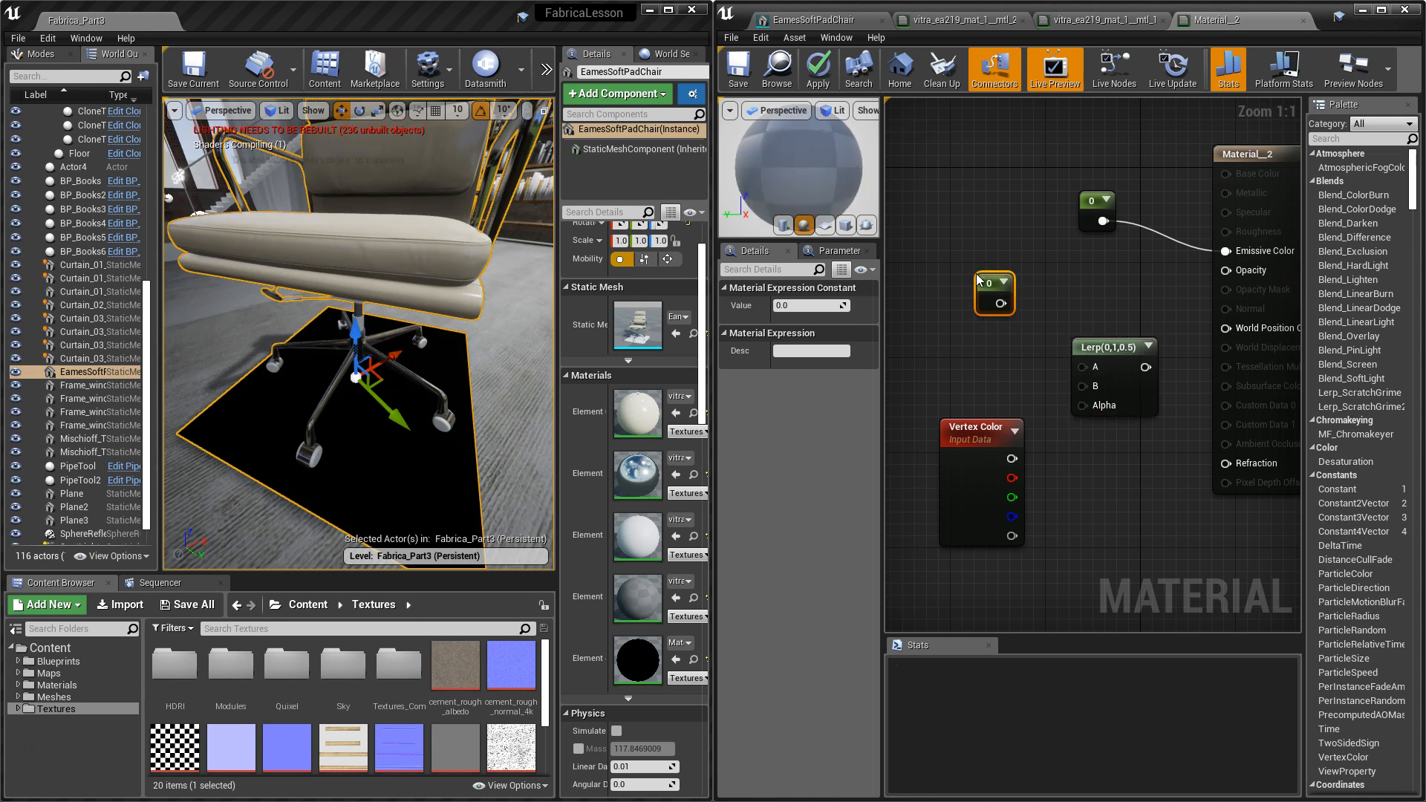
{"action": "left_click_drag", "start_coordinate": [984, 283], "coordinate": [973, 268]}
{"action": "key", "text": "Delete"}
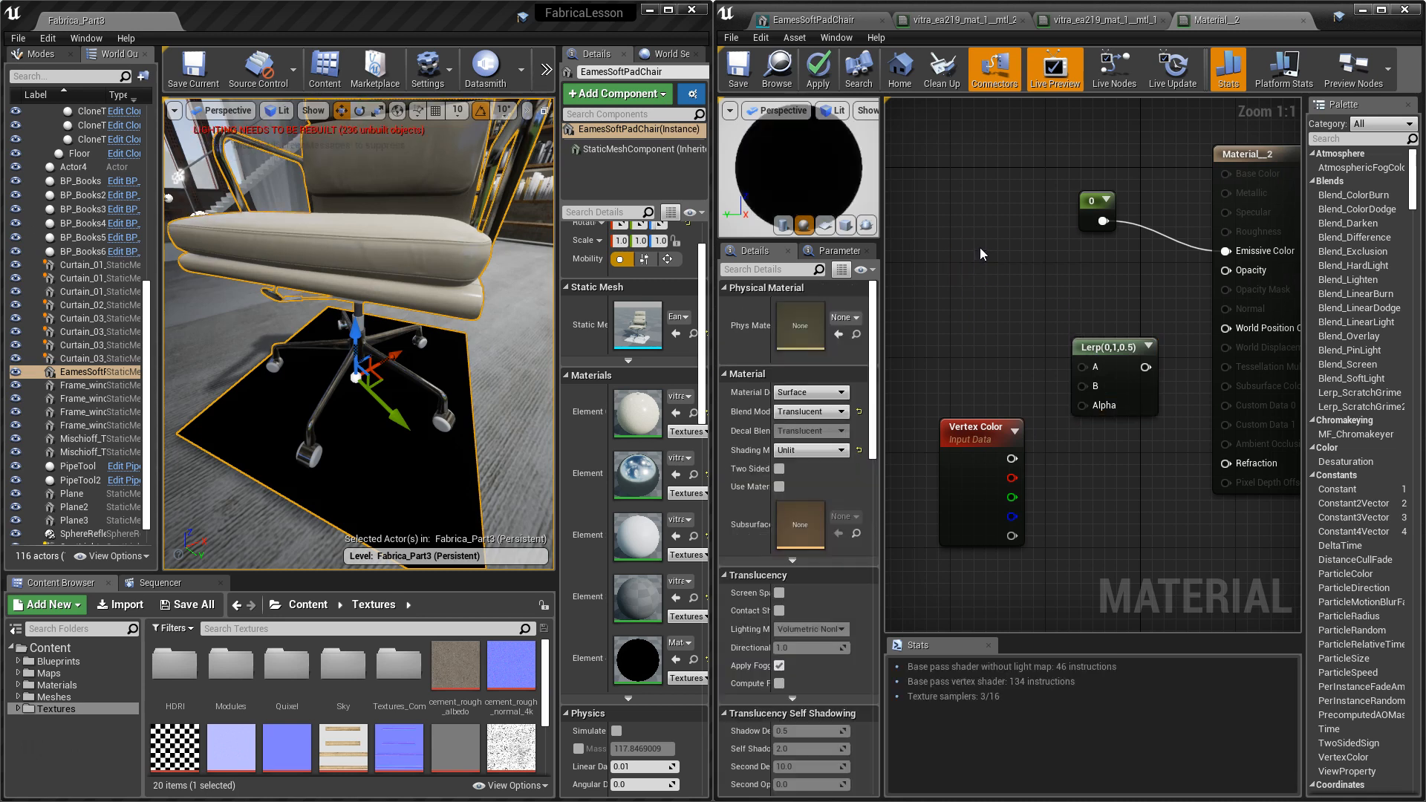
Add a Constant3Vector node above the Vertex Color node and set its color to blue (0, 0.0161, 1).
{"action": "left_click", "coordinate": [983, 217]}
{"action": "left_click_drag", "start_coordinate": [1009, 223], "coordinate": [966, 216]}
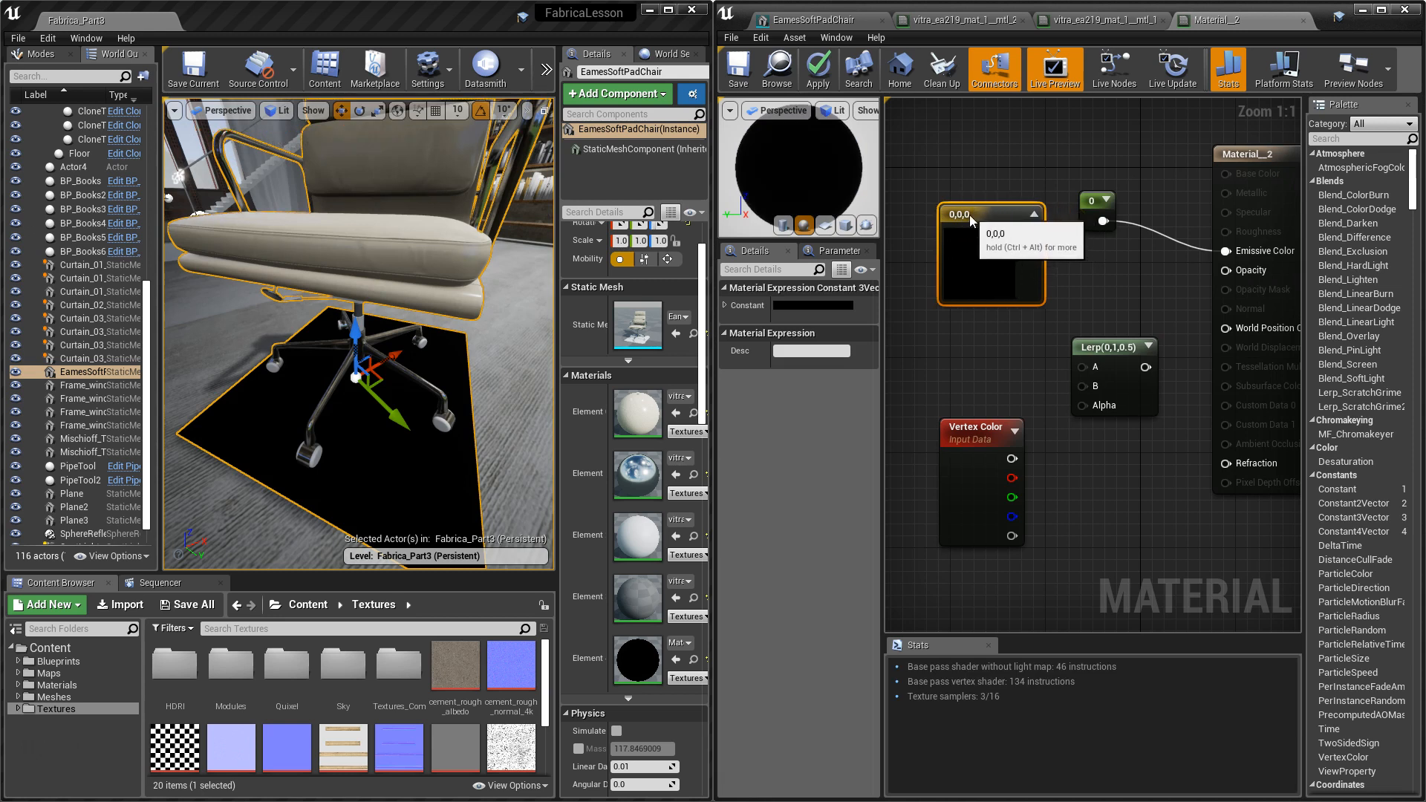
{"action": "double_click", "coordinate": [982, 257]}
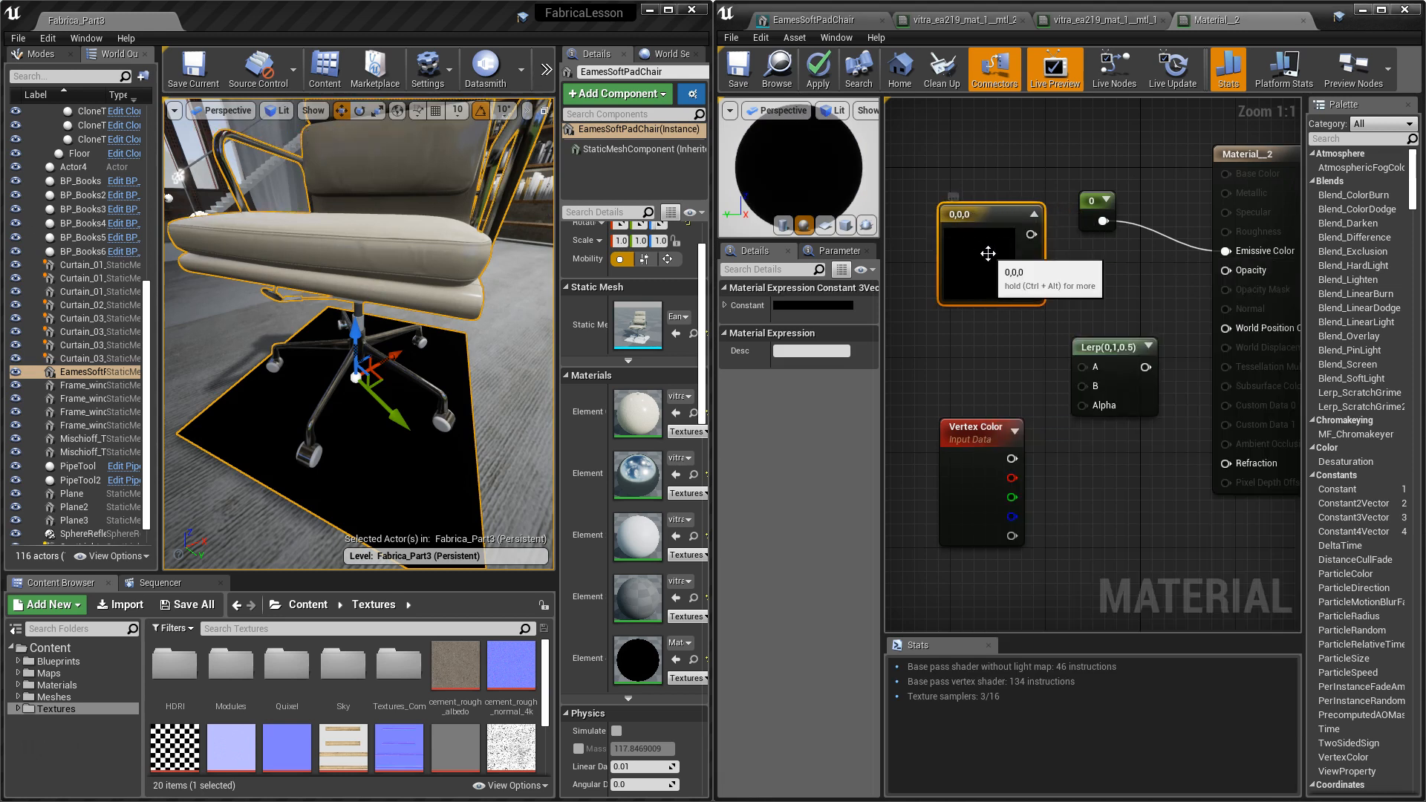
{"action": "left_click", "coordinate": [1045, 316]}
{"action": "left_click_drag", "start_coordinate": [1212, 322], "coordinate": [1212, 303]}
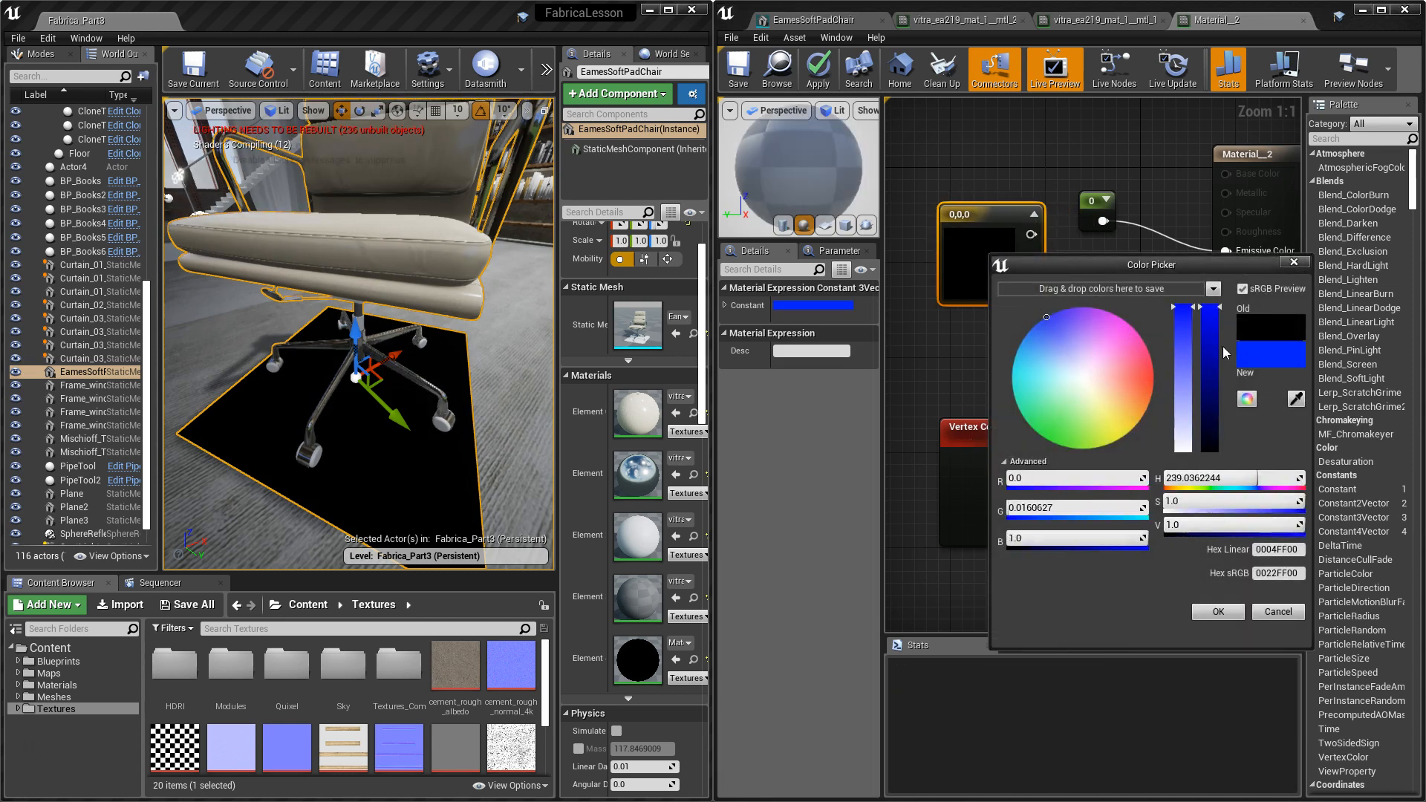
{"action": "left_click", "coordinate": [1217, 612]}
Duplicate the blue color node below the original and set the copy to orange (1, 0.0587, 0).
{"action": "left_click_drag", "start_coordinate": [1004, 229], "coordinate": [979, 310]}
{"action": "key", "text": "ctrl+w"}
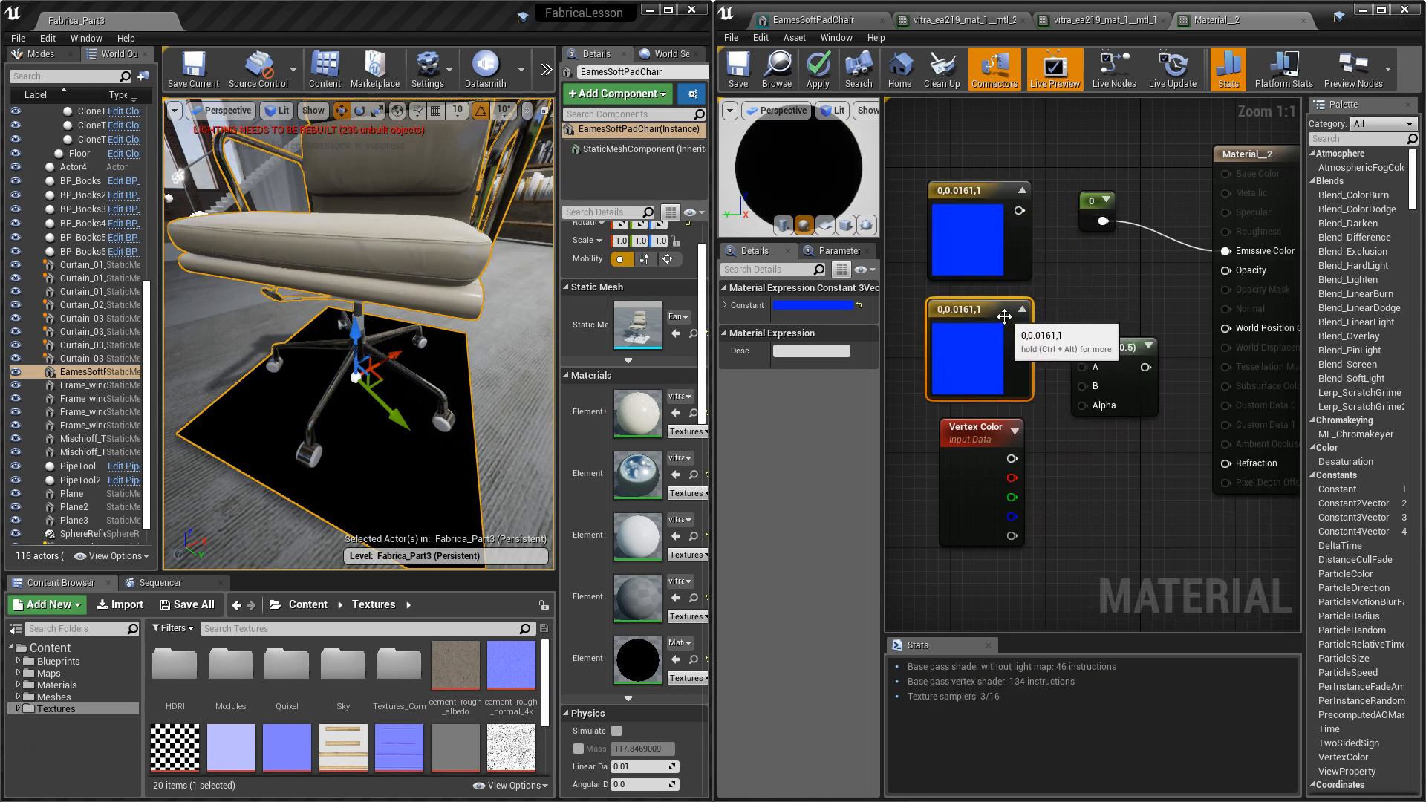
{"action": "double_click", "coordinate": [974, 355]}
{"action": "left_click", "coordinate": [1136, 477]}
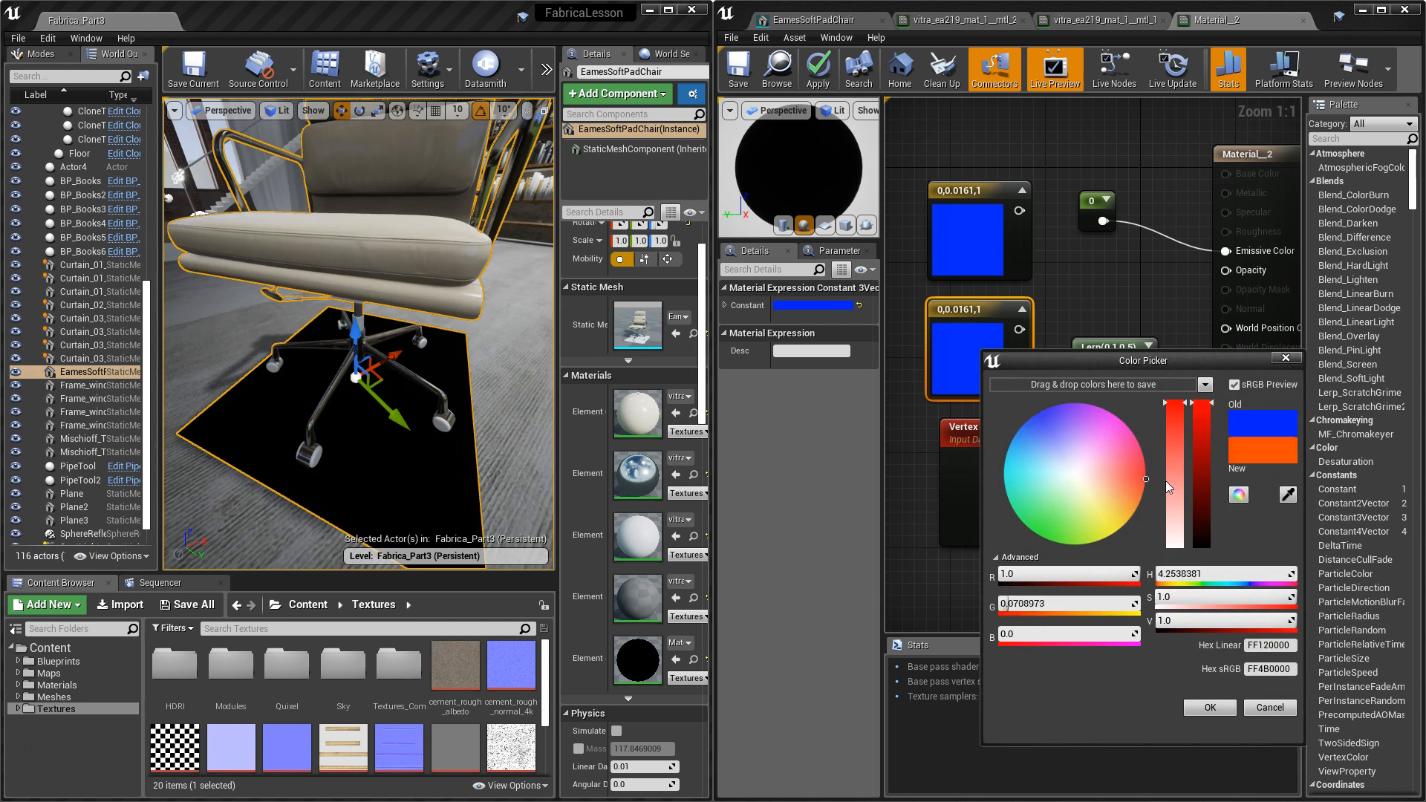
{"action": "left_click", "coordinate": [1210, 707]}
Connect blue to Lerp A, orange to B and Vertex Color to Alpha, route Lerp into Emissive Color, and save the material.
{"action": "left_click_drag", "start_coordinate": [1018, 329], "coordinate": [1082, 385]}
{"action": "left_click_drag", "start_coordinate": [1019, 210], "coordinate": [1082, 366]}
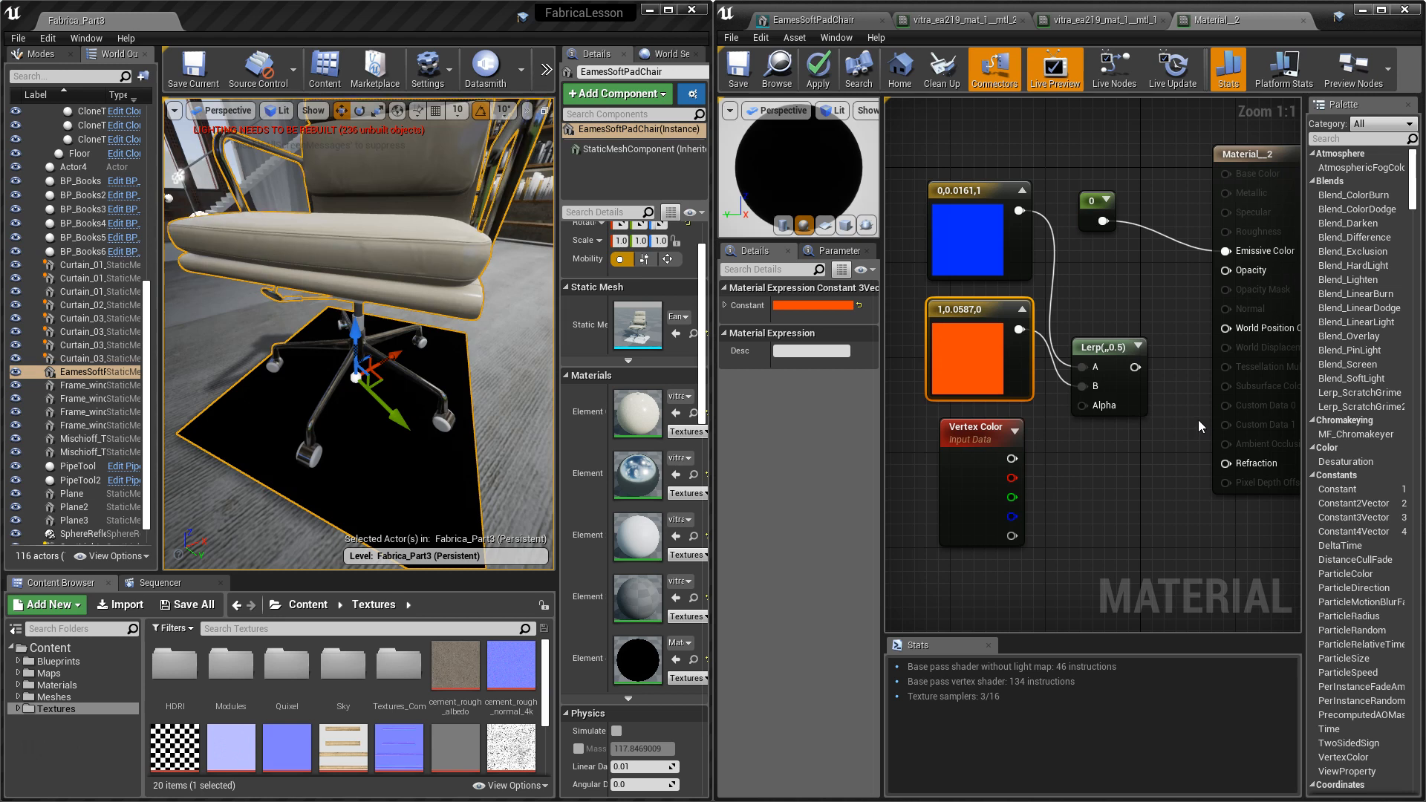
{"action": "left_click_drag", "start_coordinate": [1012, 458], "coordinate": [1226, 251]}
{"action": "left_click", "coordinate": [738, 71]}
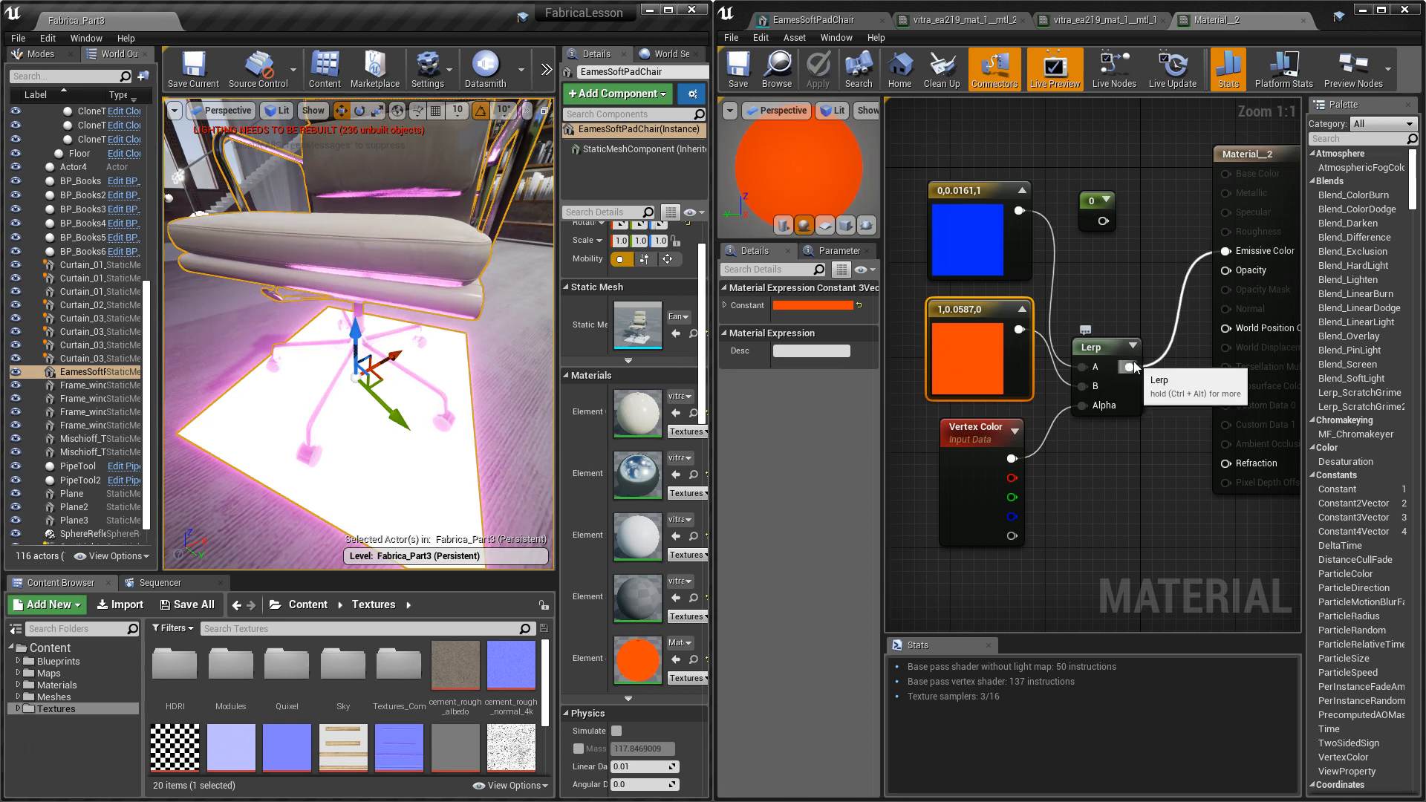
Check the chair's static mesh, delete every Material__2 input node except Vertex Color, and apply the material.
{"action": "left_click_drag", "start_coordinate": [359, 297], "coordinate": [439, 291], "text": "alt"}
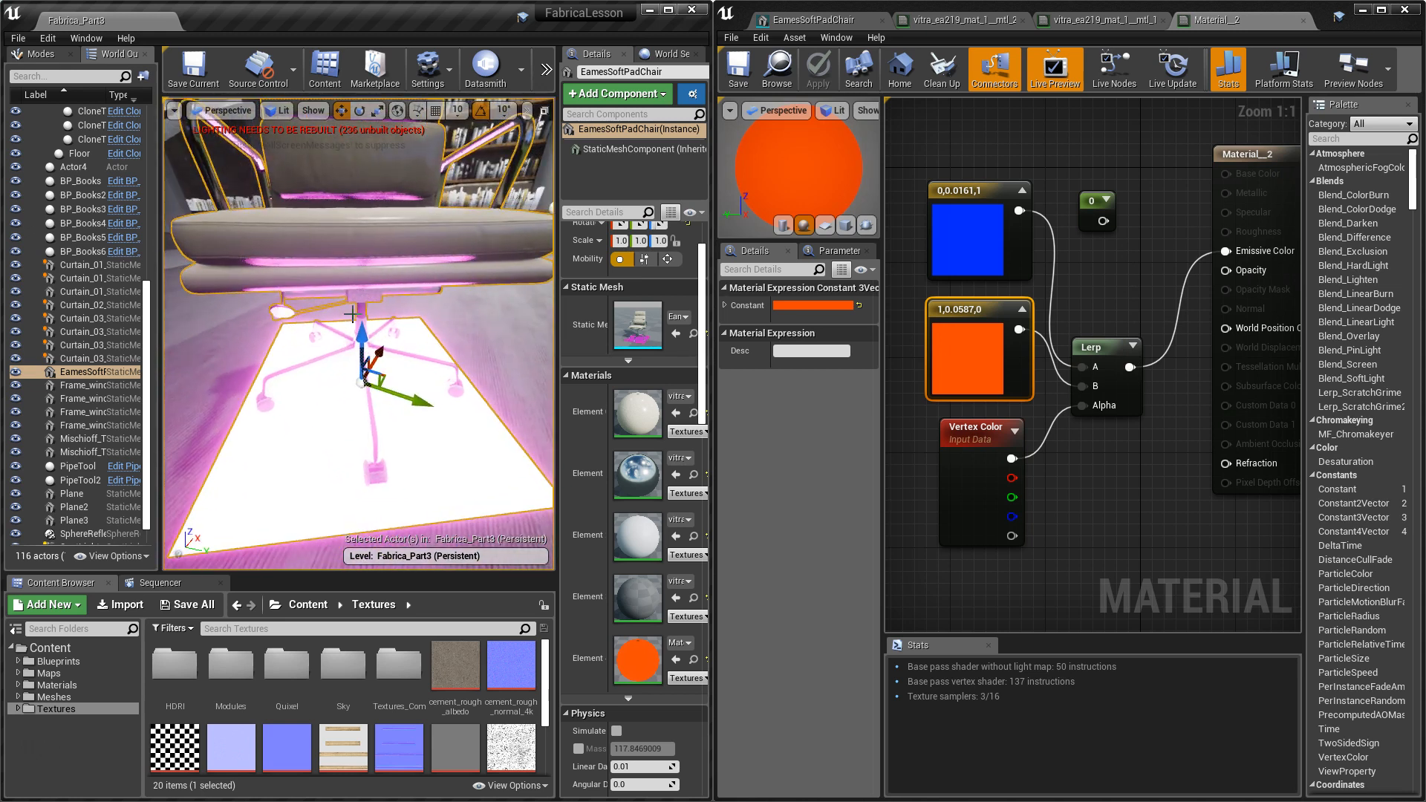
{"action": "double_click", "coordinate": [653, 330]}
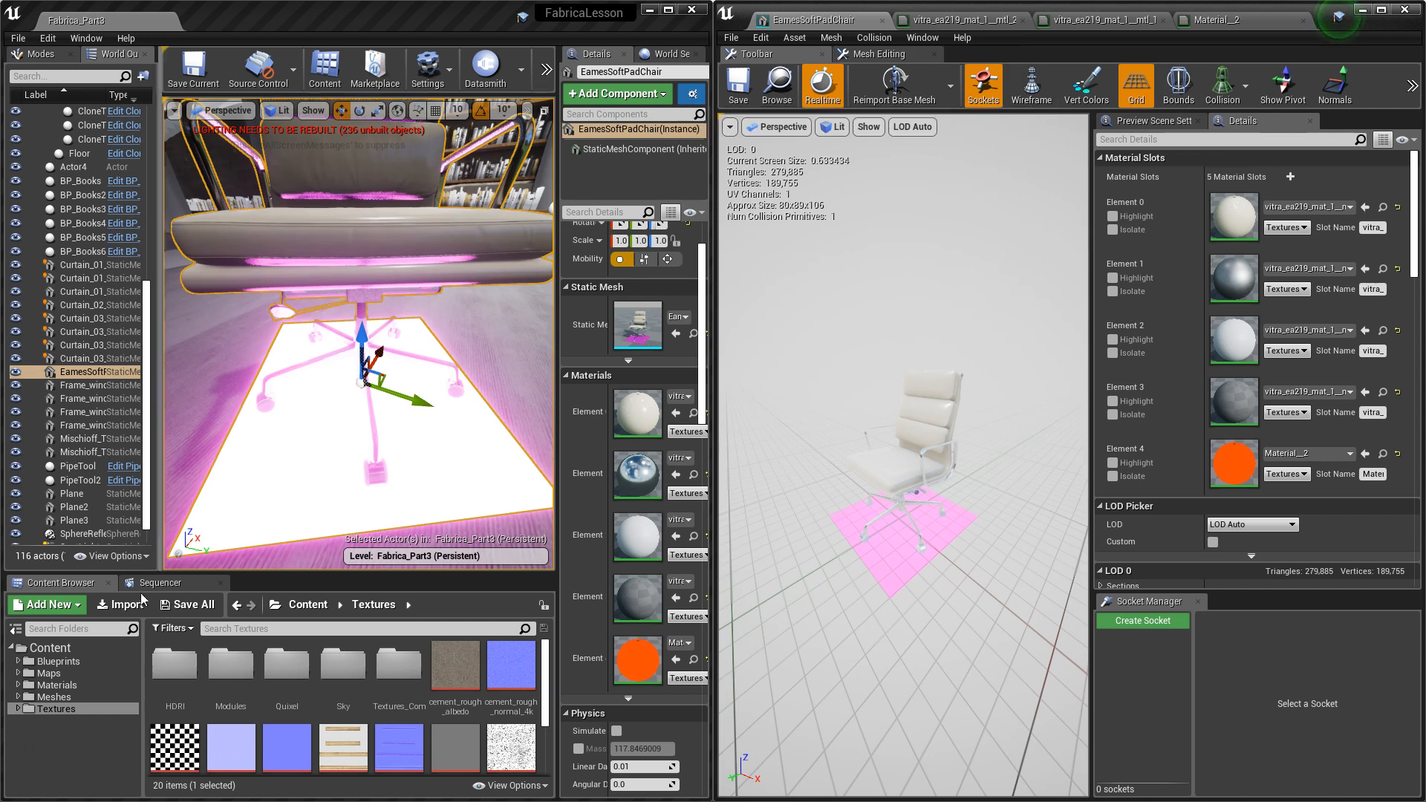
{"action": "left_click", "coordinate": [1216, 19]}
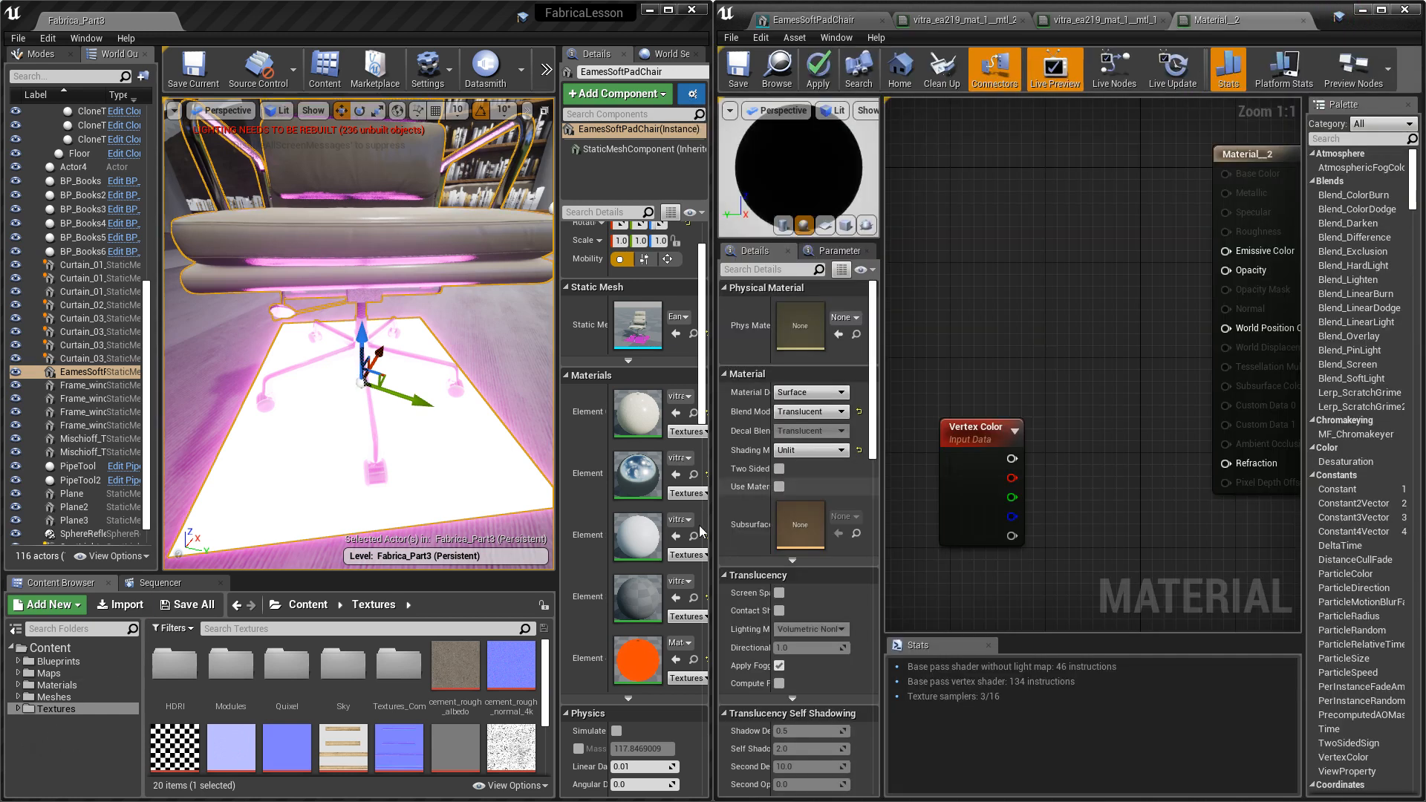
{"action": "left_click", "coordinate": [817, 71]}
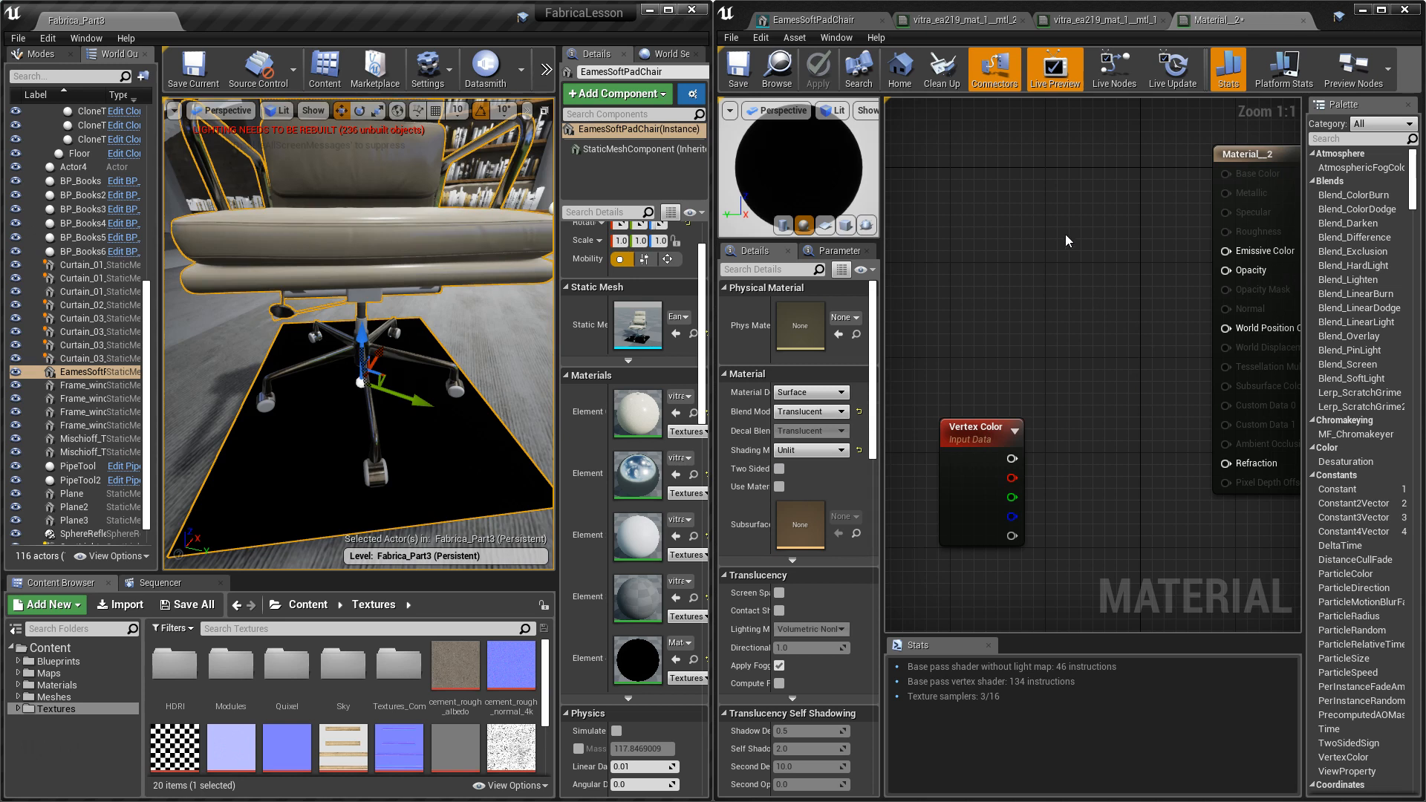
Add a Multiply node and a scalar parameter named AO, placing AO above the Vertex Color node.
{"action": "left_click", "coordinate": [1055, 302]}
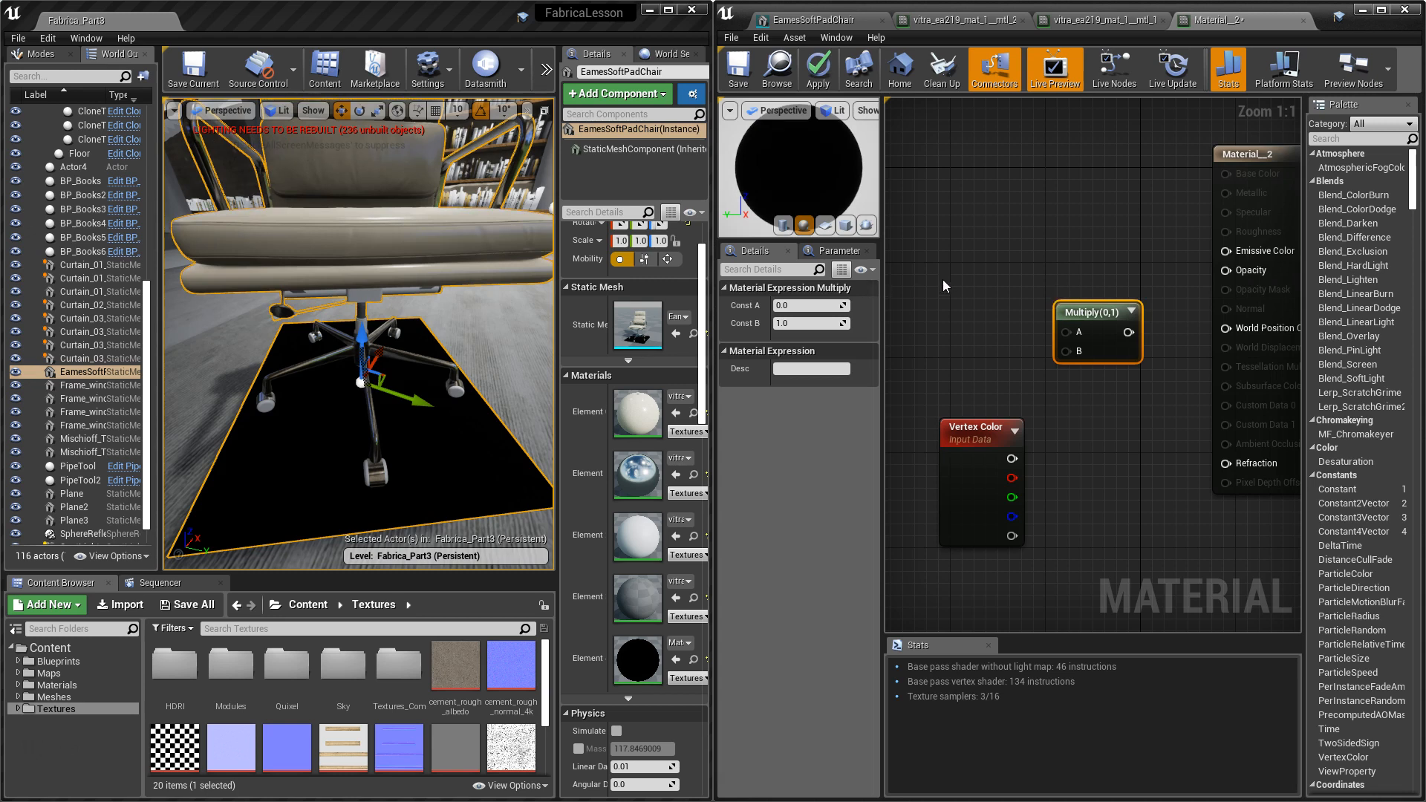
{"action": "left_click", "coordinate": [962, 273]}
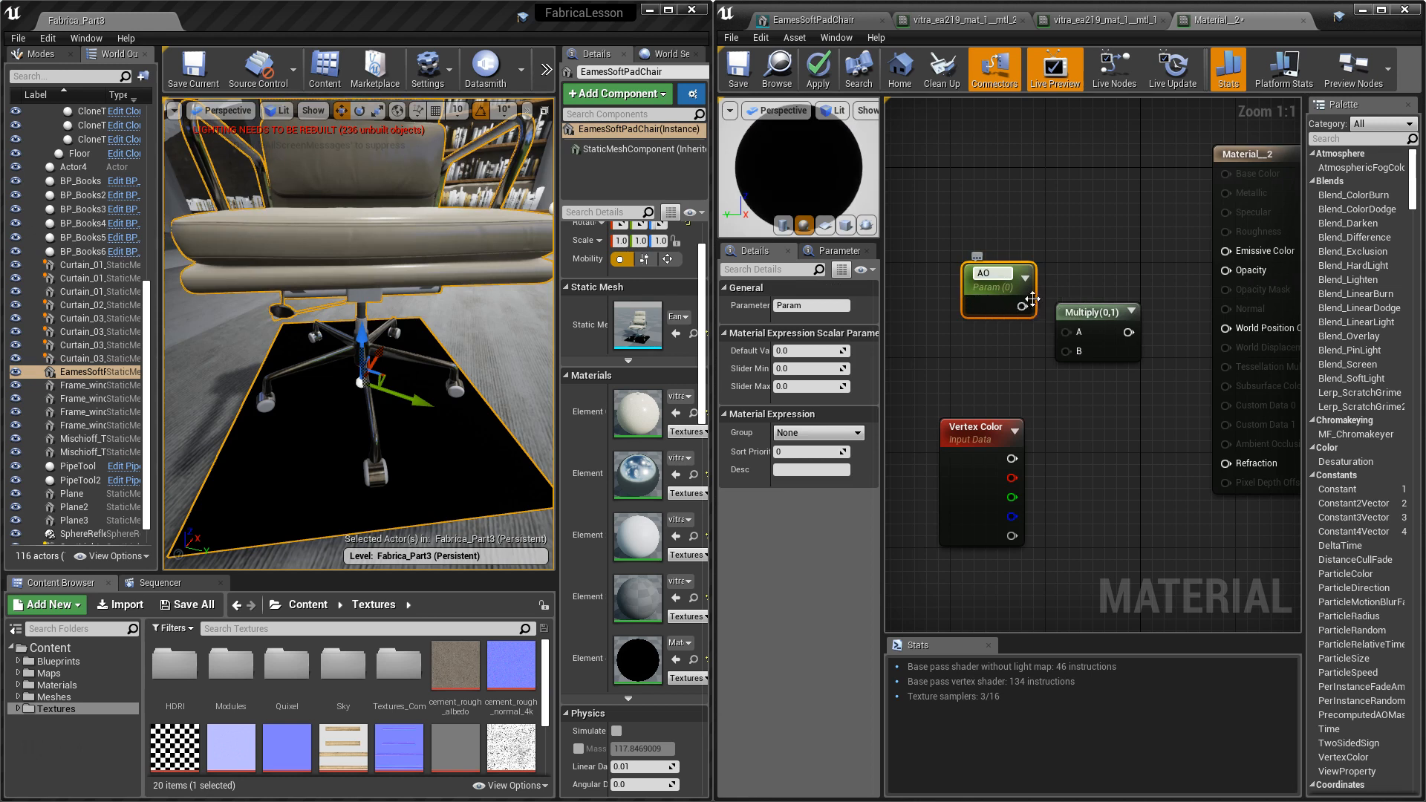
{"action": "left_click", "coordinate": [1080, 192]}
{"action": "left_click_drag", "start_coordinate": [1013, 275], "coordinate": [978, 261]}
Multiply AO by the Vertex Color output, connect the result to Opacity, and save the material.
{"action": "left_click_drag", "start_coordinate": [1012, 458], "coordinate": [1076, 353]}
{"action": "left_click_drag", "start_coordinate": [986, 292], "coordinate": [1227, 273]}
{"action": "left_click", "coordinate": [737, 70]}
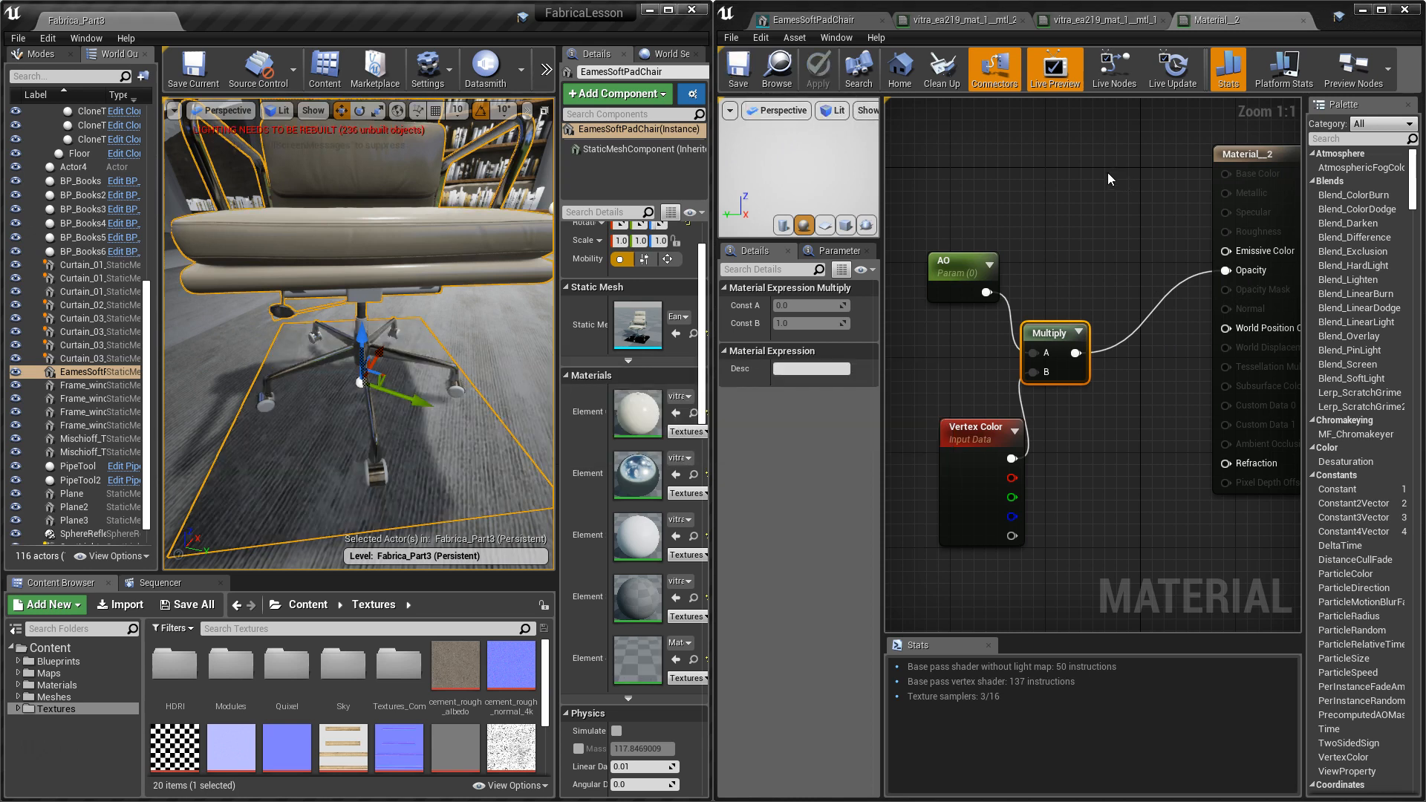
Set the AO parameter's default value to 1.695667.
{"action": "mouse_move", "coordinate": [322, 418]}
{"action": "left_mouse_down", "text": "alt"}
{"action": "mouse_move", "coordinate": [401, 371]}
{"action": "mouse_move", "coordinate": [341, 416]}
{"action": "mouse_move", "coordinate": [446, 368]}
{"action": "mouse_move", "coordinate": [327, 427]}
{"action": "left_mouse_up", "text": "alt"}
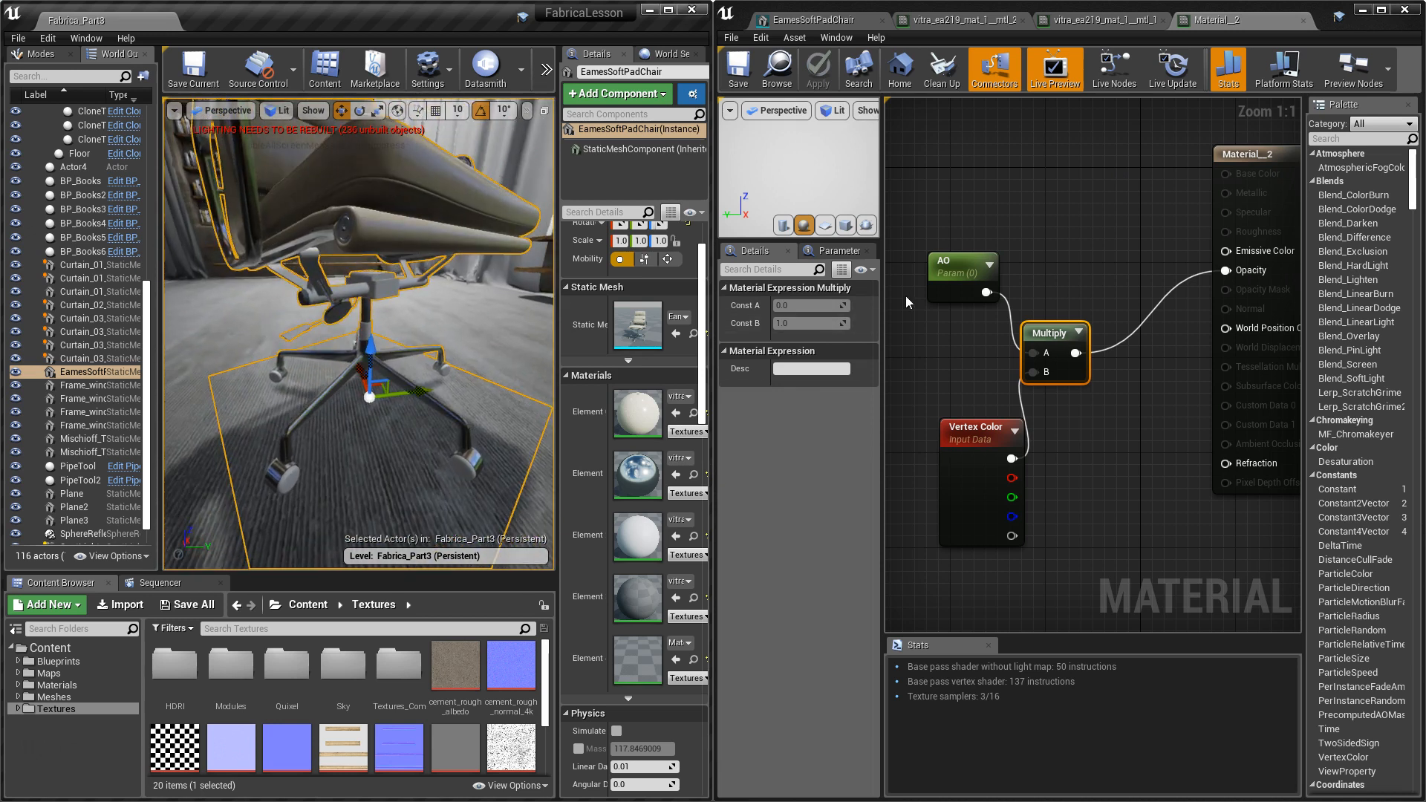
{"action": "left_click", "coordinate": [947, 282]}
{"action": "mouse_move", "coordinate": [785, 349]}
{"action": "left_mouse_down"}
{"action": "mouse_move", "coordinate": [843, 350]}
{"action": "mouse_move", "coordinate": [792, 350]}
{"action": "mouse_move", "coordinate": [832, 350]}
{"action": "mouse_move", "coordinate": [818, 350]}
{"action": "left_mouse_up"}
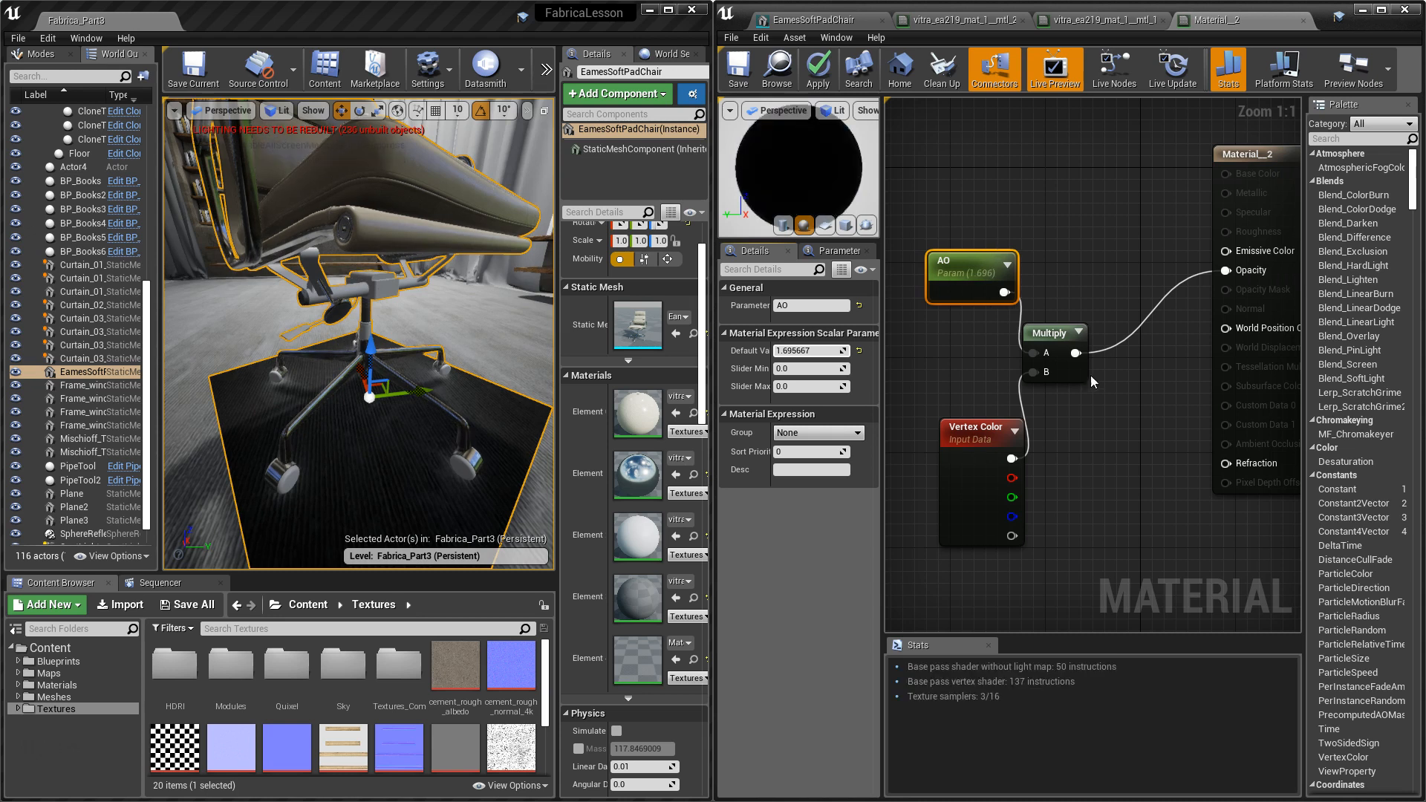
Insert a OneMinus node between the Multiply output and Opacity, align it beside Multiply, and save the material.
{"action": "left_click_drag", "start_coordinate": [1075, 353], "coordinate": [1102, 264]}
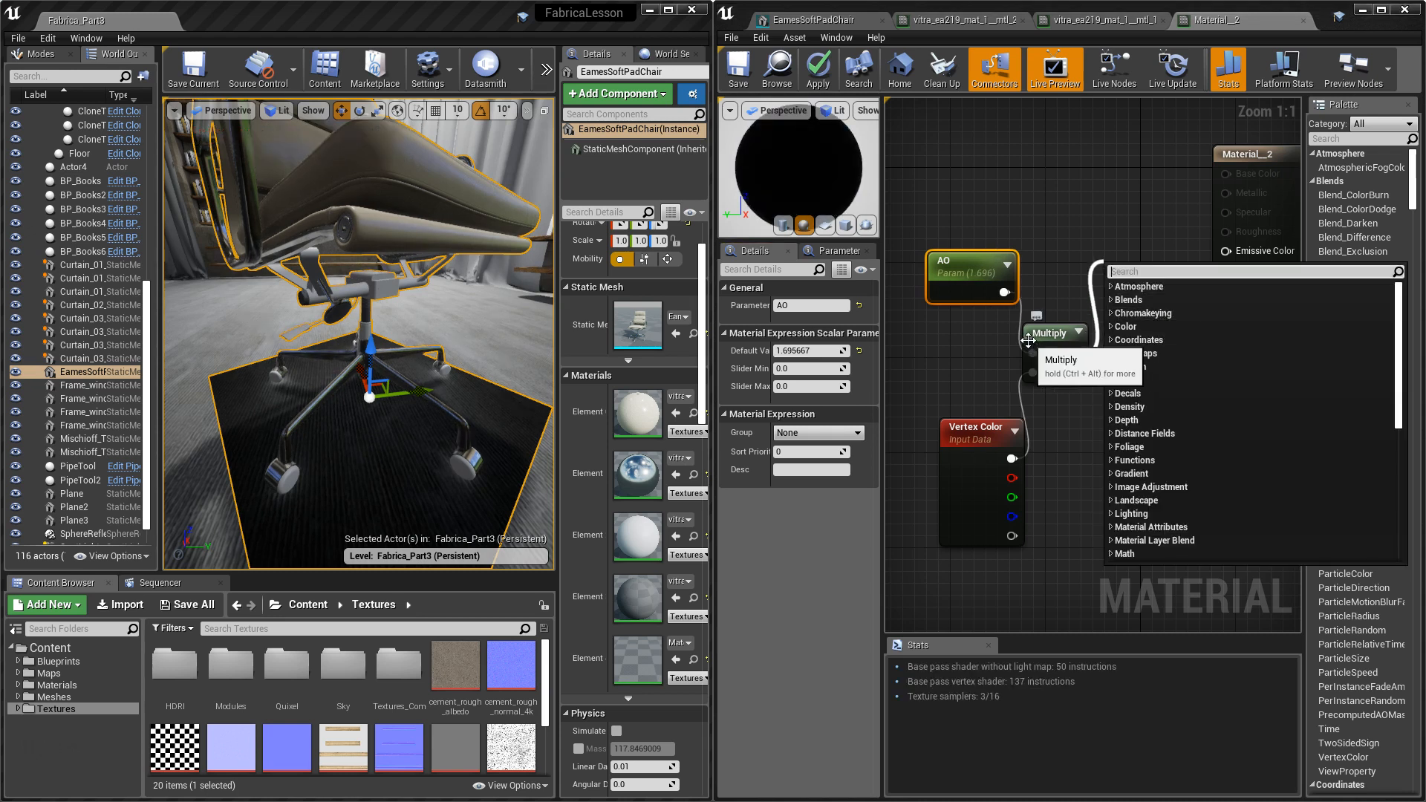
{"action": "type", "text": "-"}
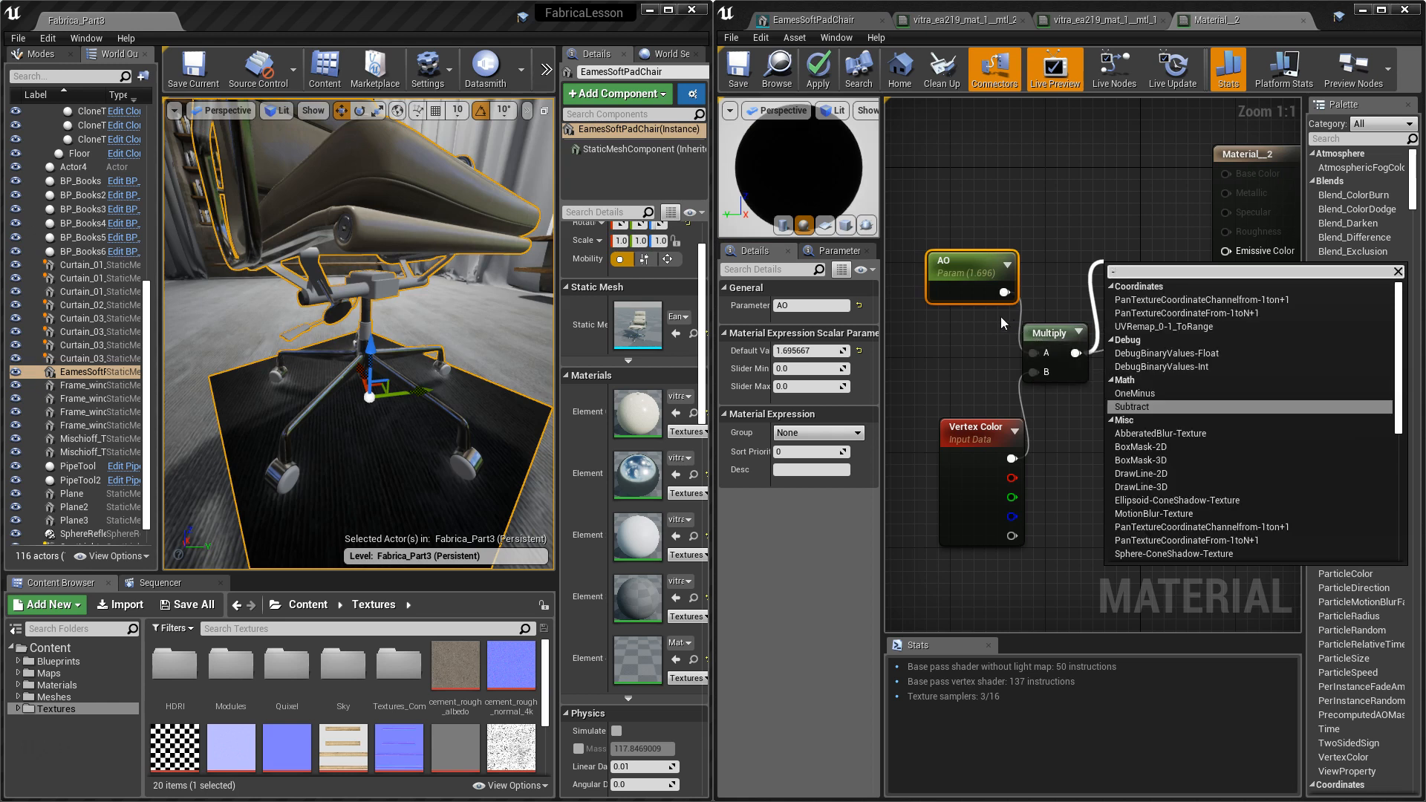
{"action": "left_click", "coordinate": [1135, 393]}
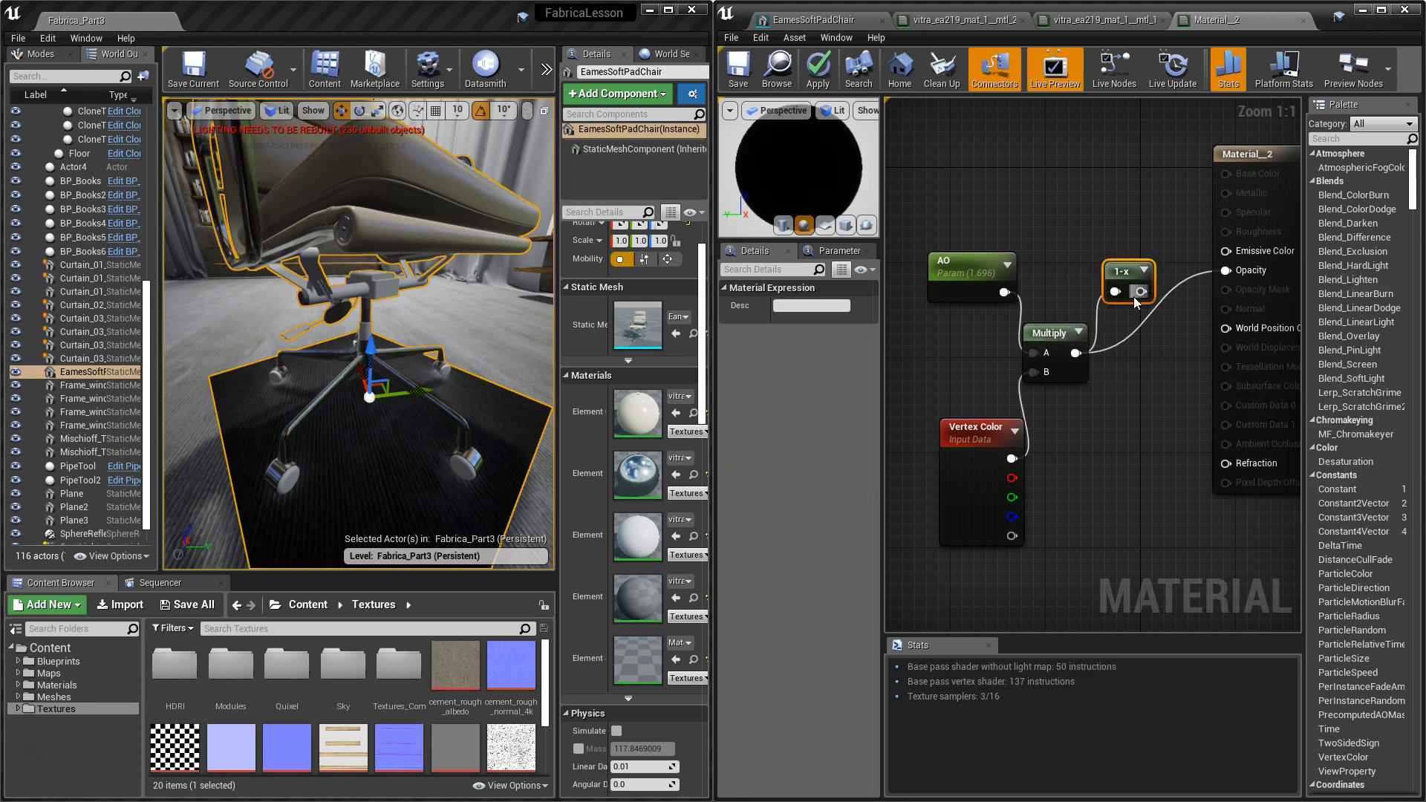
{"action": "left_click_drag", "start_coordinate": [1146, 300], "coordinate": [1226, 271]}
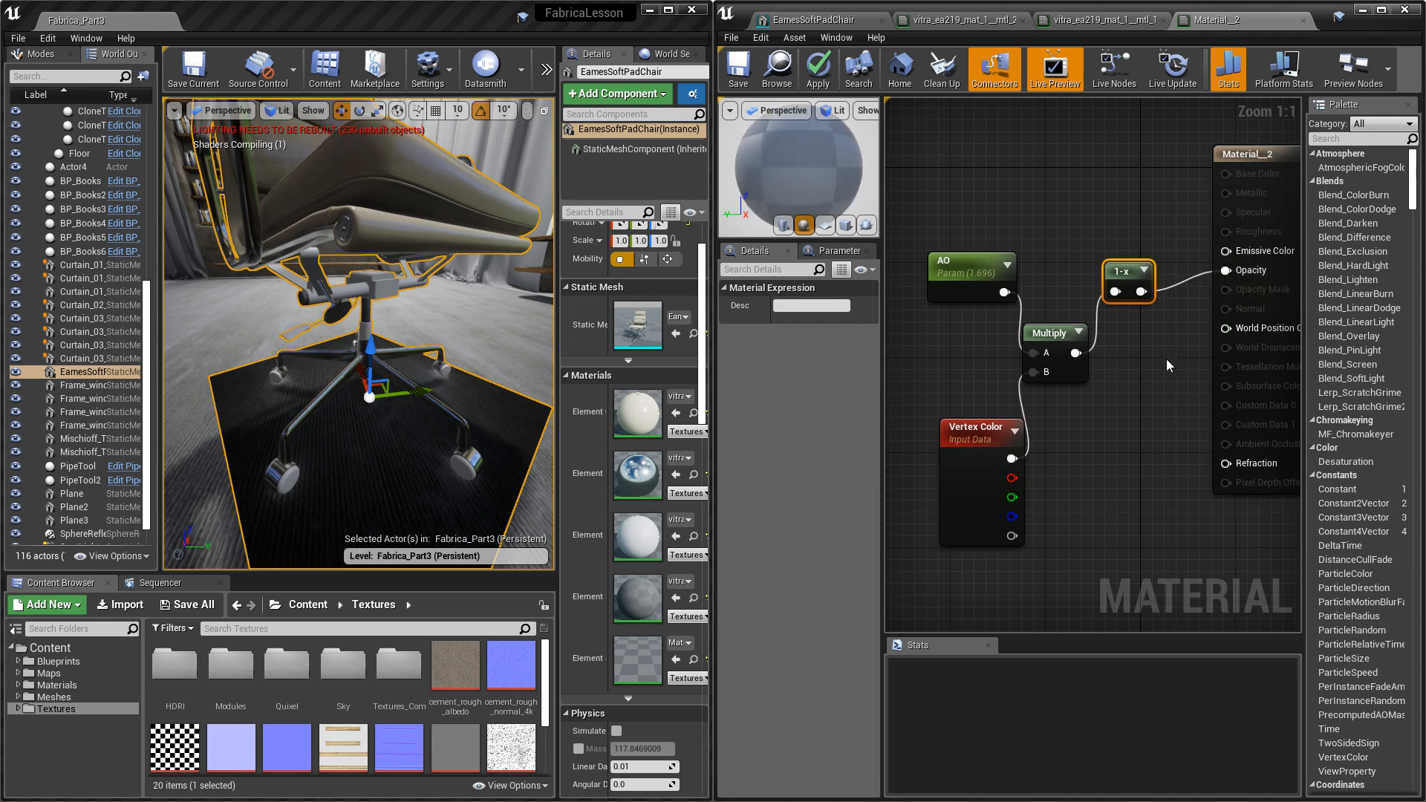
{"action": "left_click_drag", "start_coordinate": [1135, 276], "coordinate": [1159, 337]}
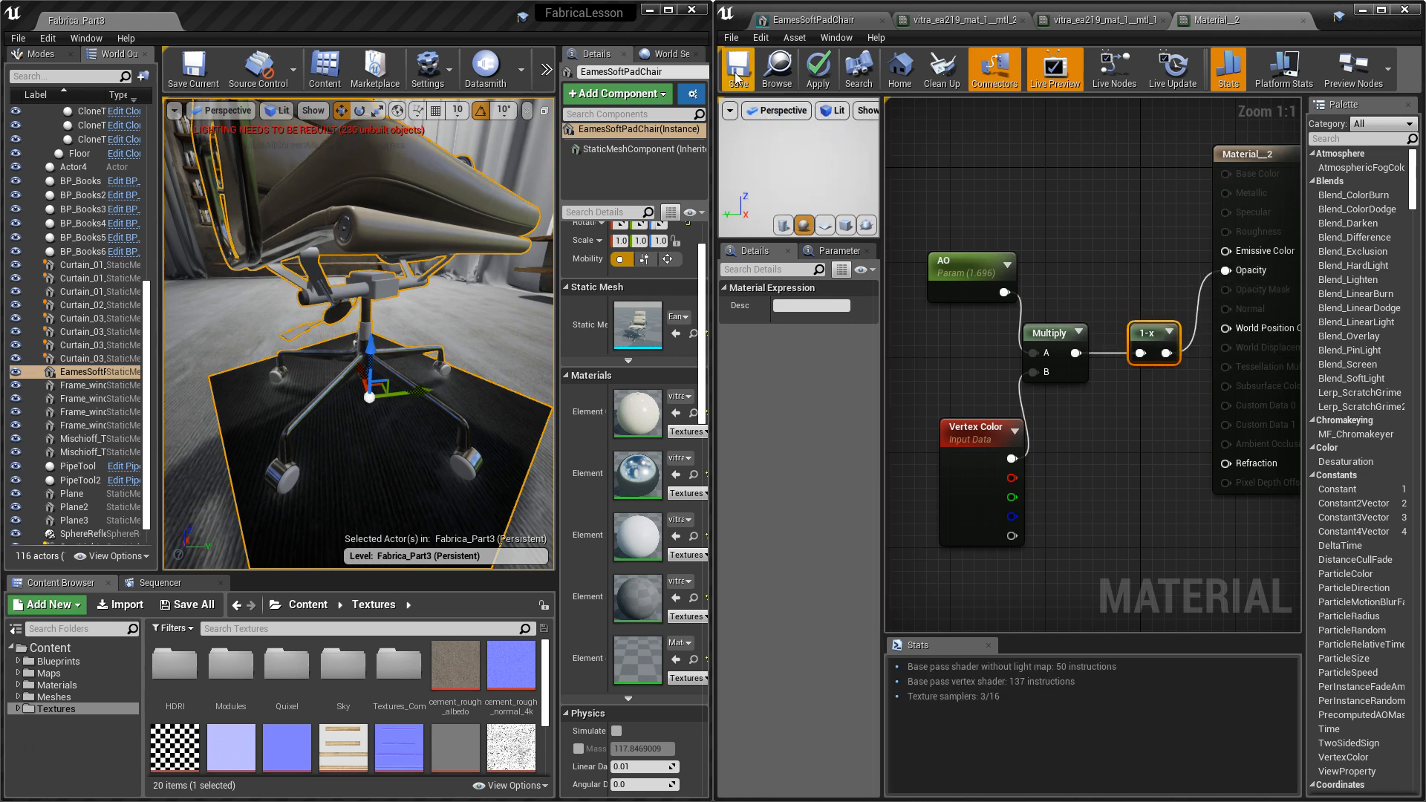
{"action": "key", "text": "ctrl+s"}
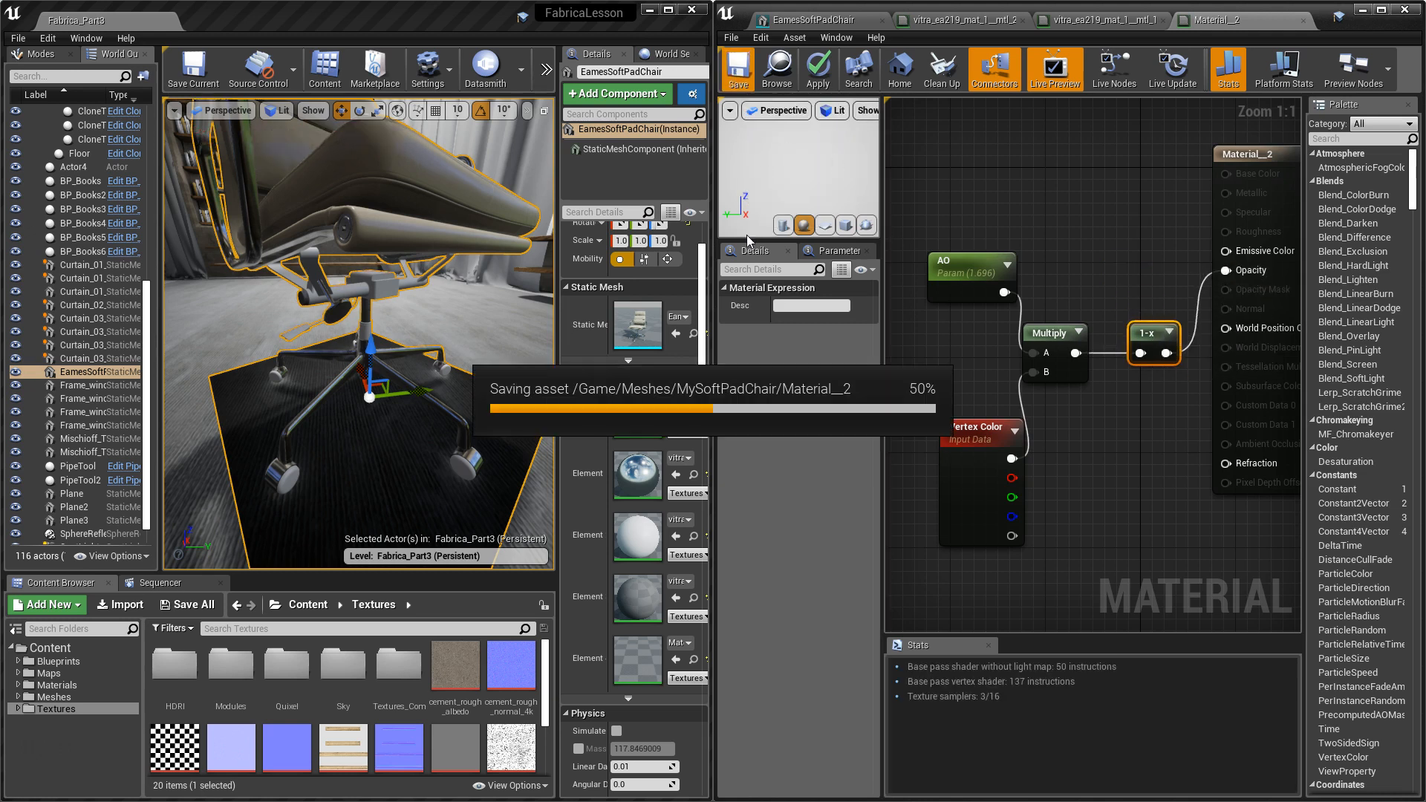
Set the AO parameter's default value to 2.3554361 and review the deselected chair's shadow in the level.
{"action": "left_click_drag", "start_coordinate": [416, 349], "coordinate": [387, 353], "text": "alt"}
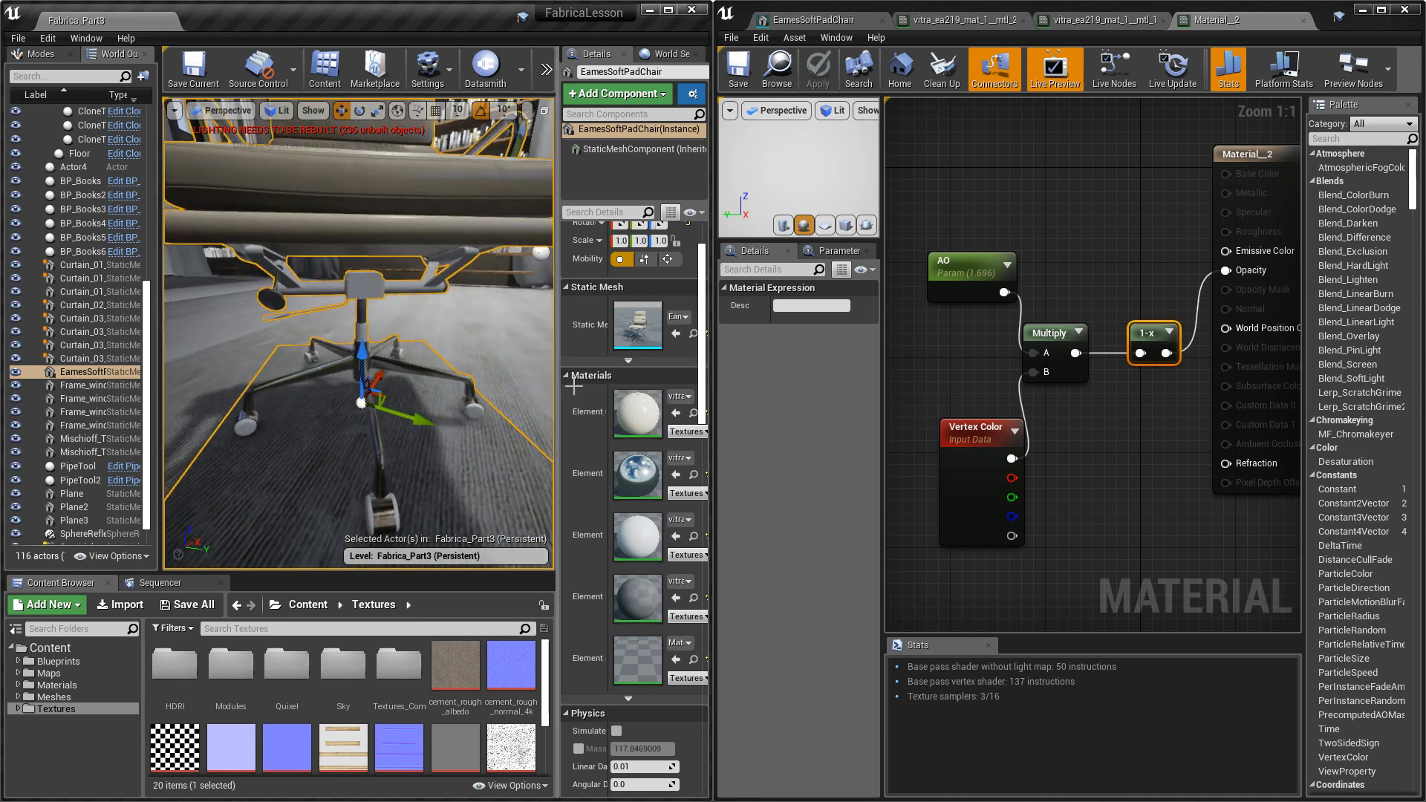
{"action": "left_click", "coordinate": [950, 286]}
{"action": "mouse_move", "coordinate": [817, 350]}
{"action": "left_mouse_down"}
{"action": "mouse_move", "coordinate": [854, 351]}
{"action": "mouse_move", "coordinate": [810, 350]}
{"action": "mouse_move", "coordinate": [821, 351]}
{"action": "left_mouse_up"}
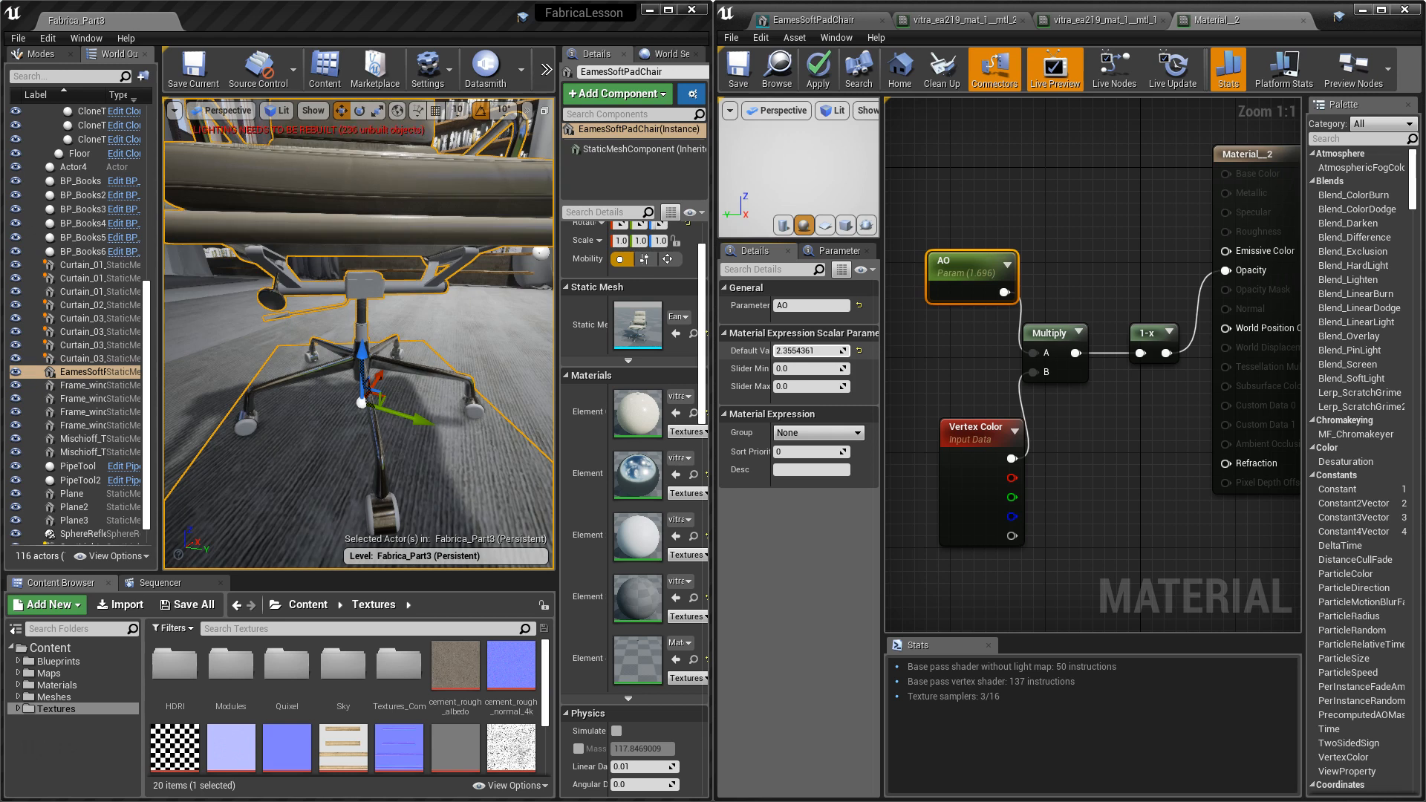
{"action": "left_click_drag", "start_coordinate": [490, 408], "coordinate": [423, 406], "text": "alt"}
{"action": "key", "text": "Escape"}
{"action": "left_click_drag", "start_coordinate": [359, 335], "coordinate": [482, 334], "text": "alt"}
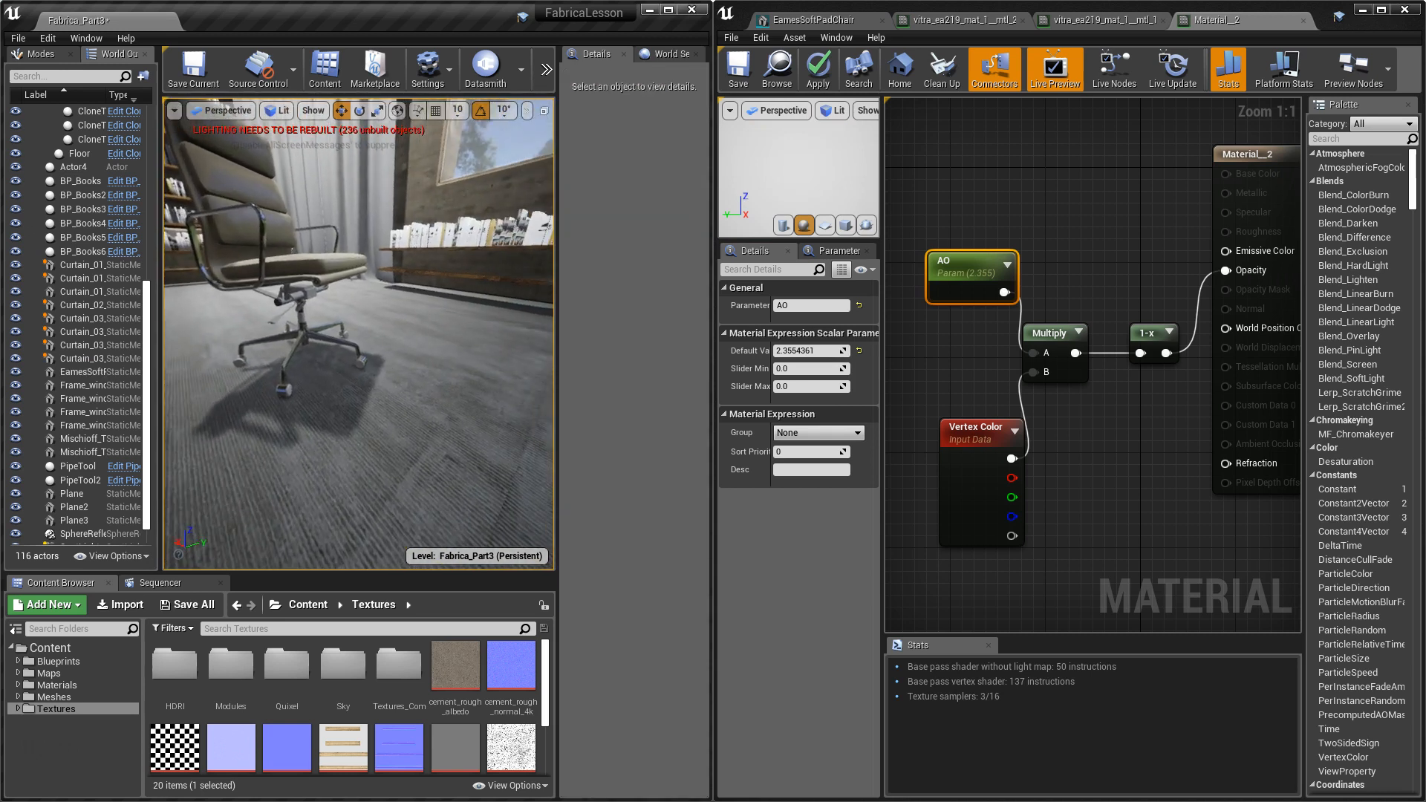
Select the spot light near the chair, reveal its advanced light settings, and lower Shadow Bias to about 0.22.
{"action": "left_click", "coordinate": [298, 276]}
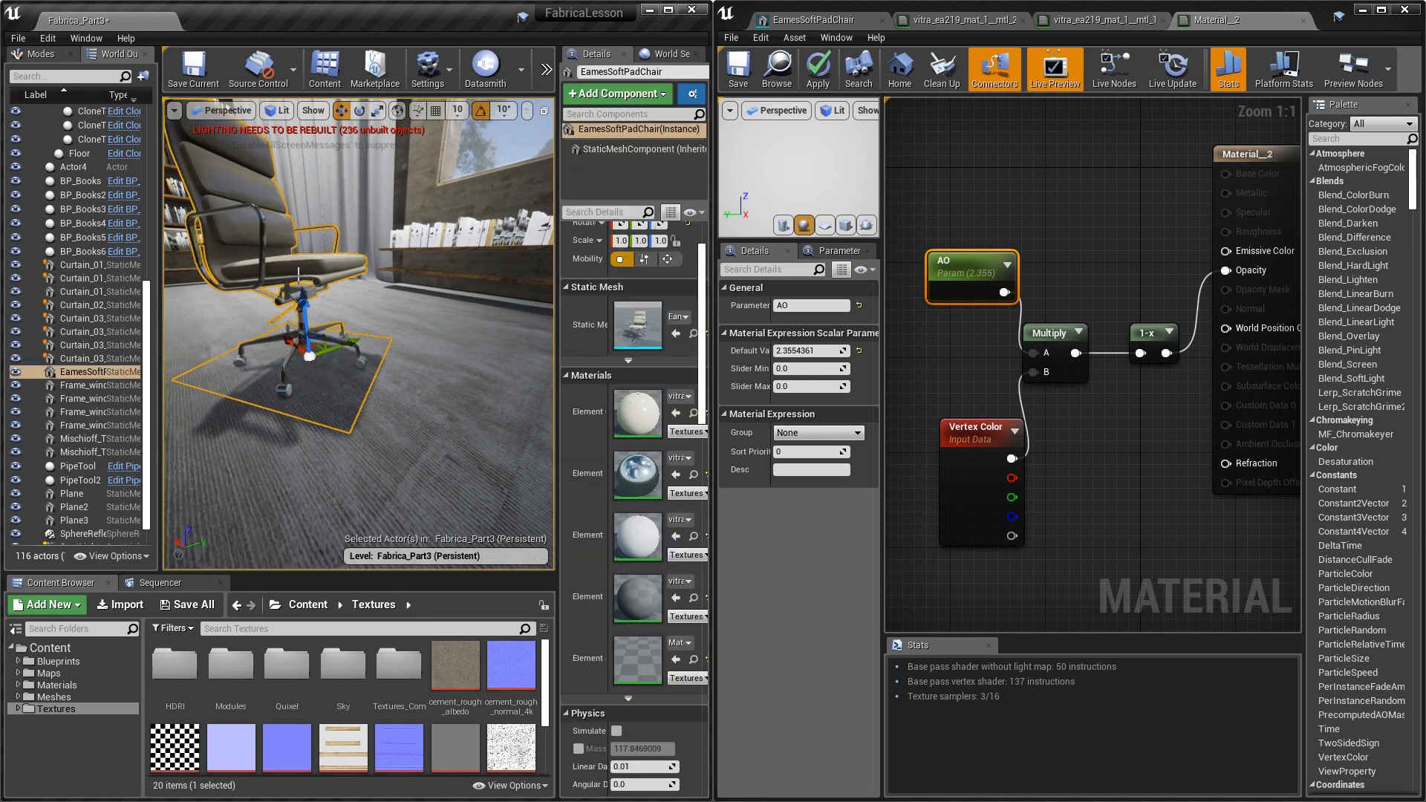
{"action": "left_click_drag", "start_coordinate": [316, 345], "coordinate": [320, 191], "text": "alt"}
{"action": "left_click", "coordinate": [321, 191]}
{"action": "right_click_drag", "start_coordinate": [320, 191], "coordinate": [357, 319]}
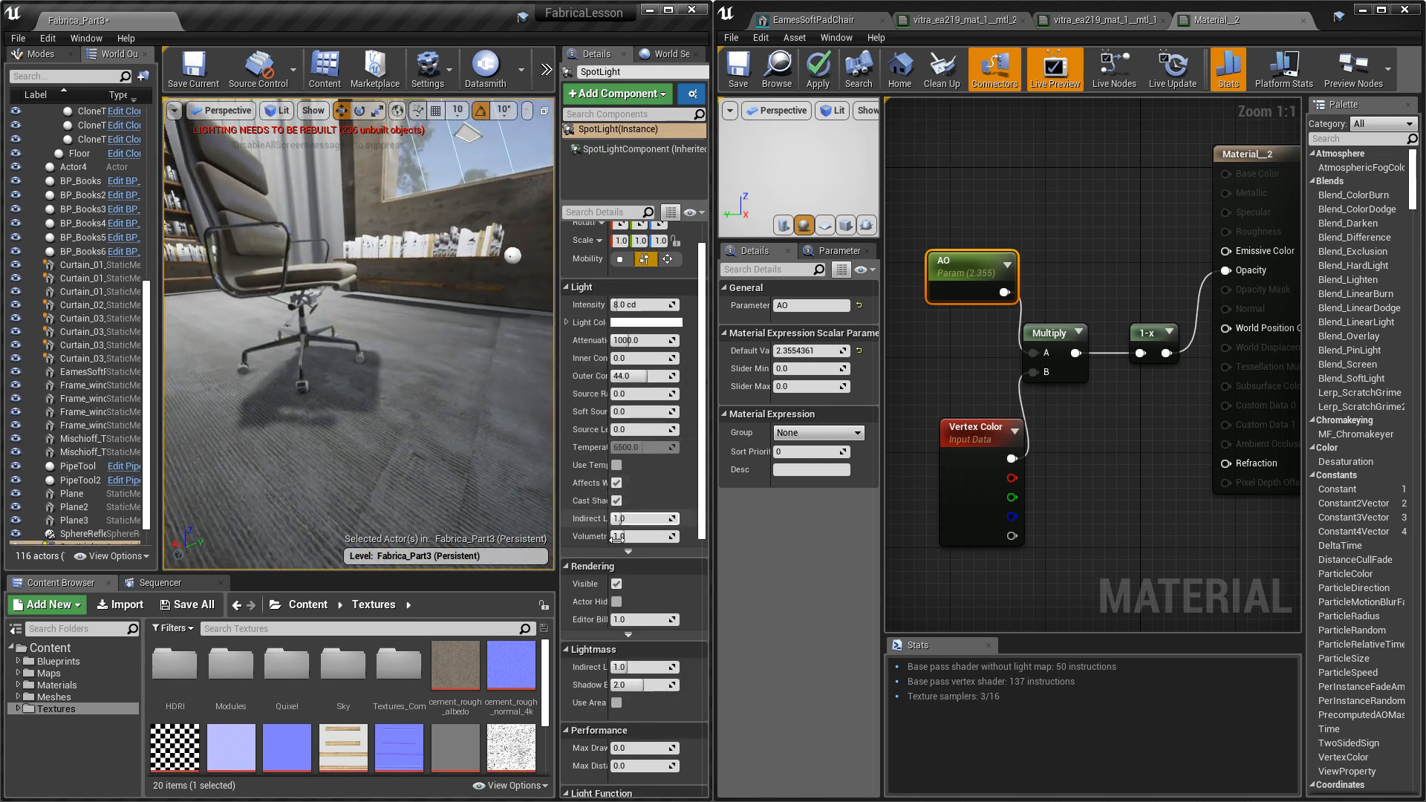
{"action": "left_click", "coordinate": [629, 551]}
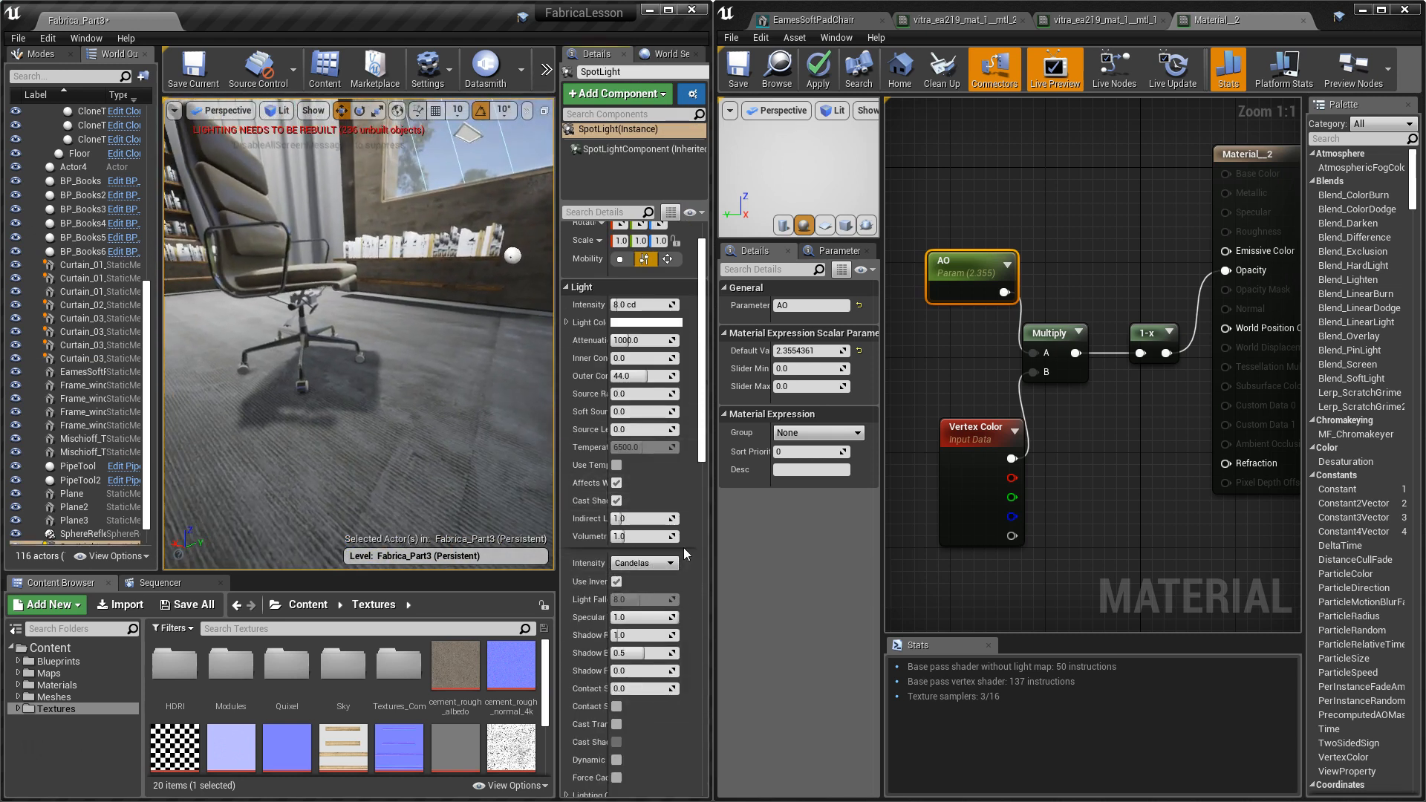
{"action": "left_click_drag", "start_coordinate": [712, 545], "coordinate": [837, 527]}
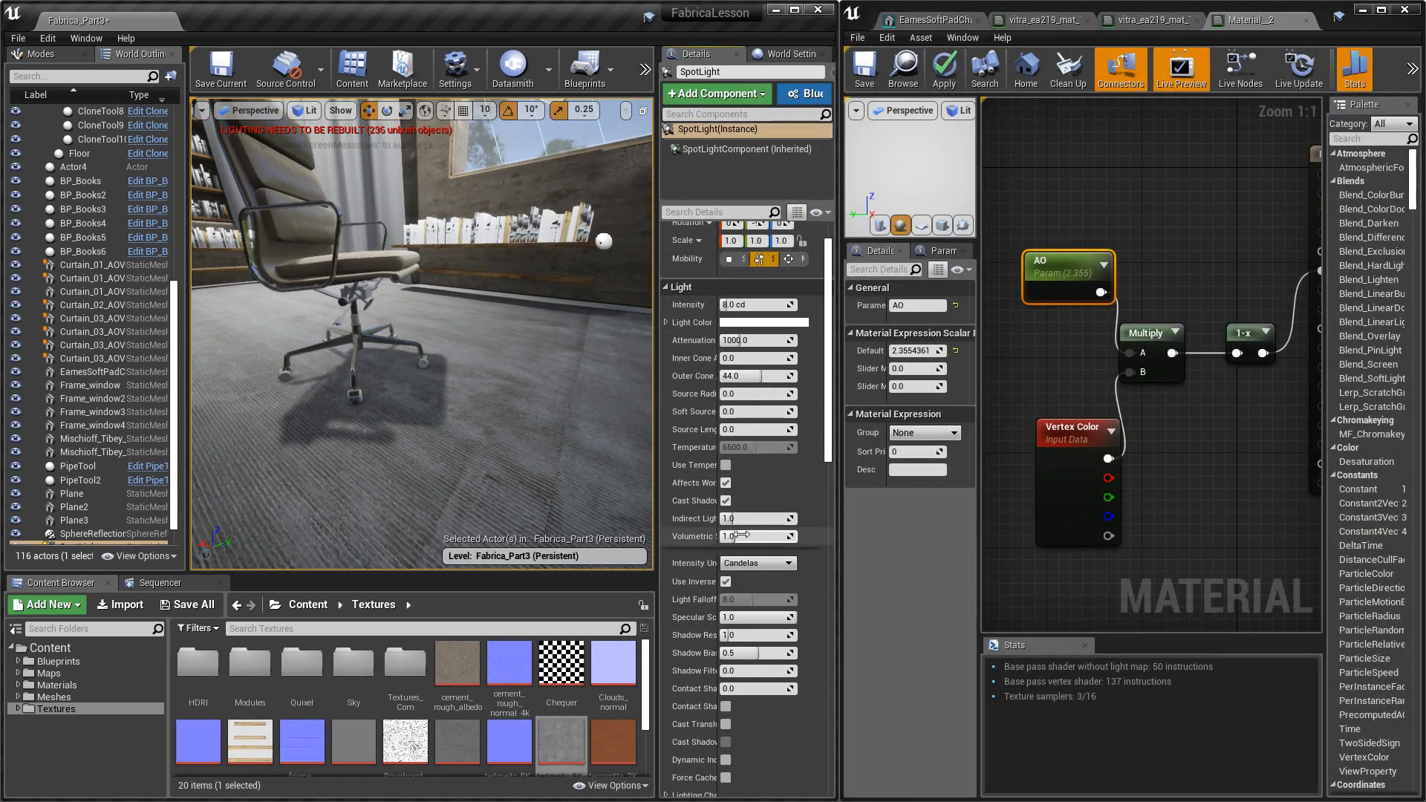
{"action": "scroll", "coordinate": [737, 535], "scroll_direction": "down", "scroll_amount": 1}
{"action": "left_click_drag", "start_coordinate": [750, 630], "coordinate": [744, 630]}
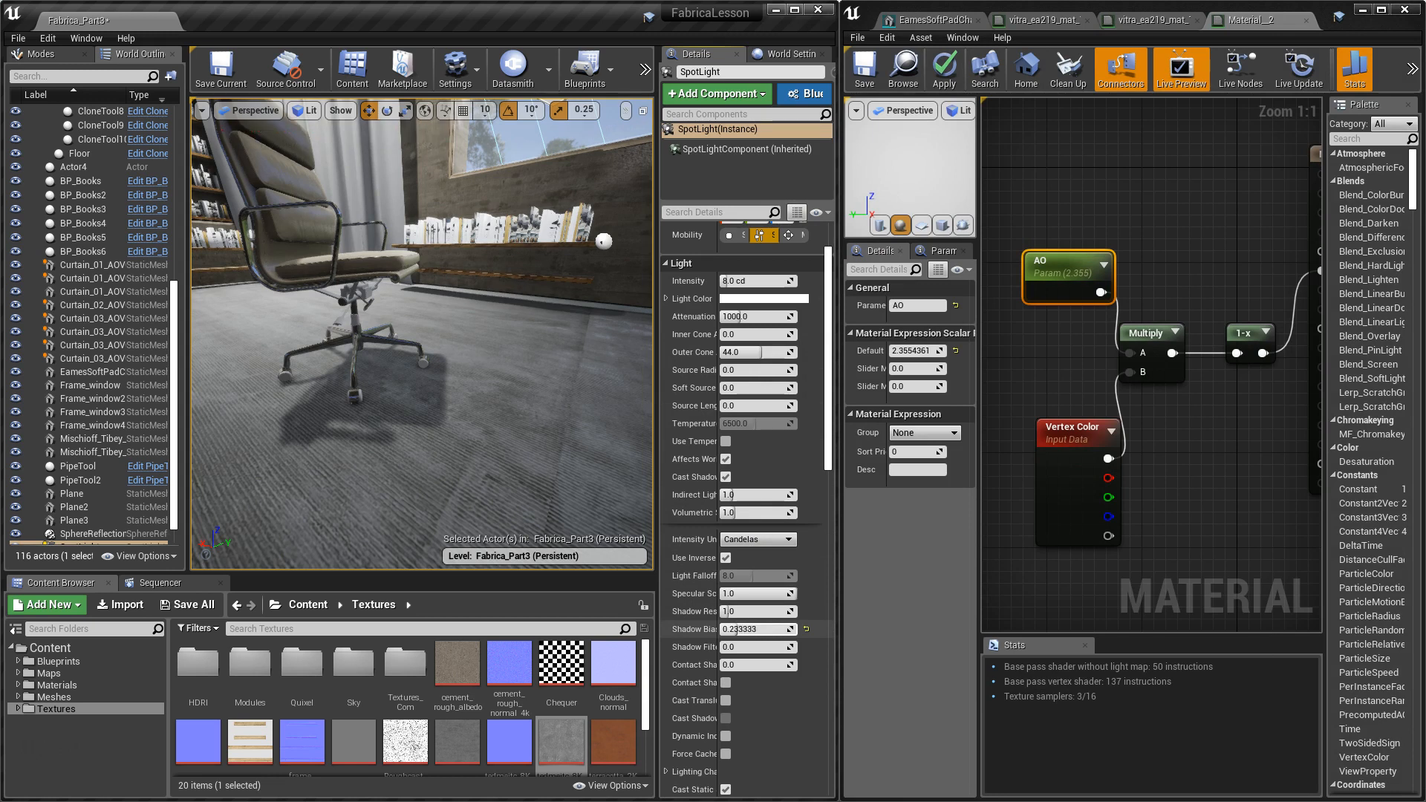
Examine the chair's base, casters and floor shadow up close and from several sides in the level.
{"action": "right_click_drag", "start_coordinate": [587, 438], "coordinate": [520, 438]}
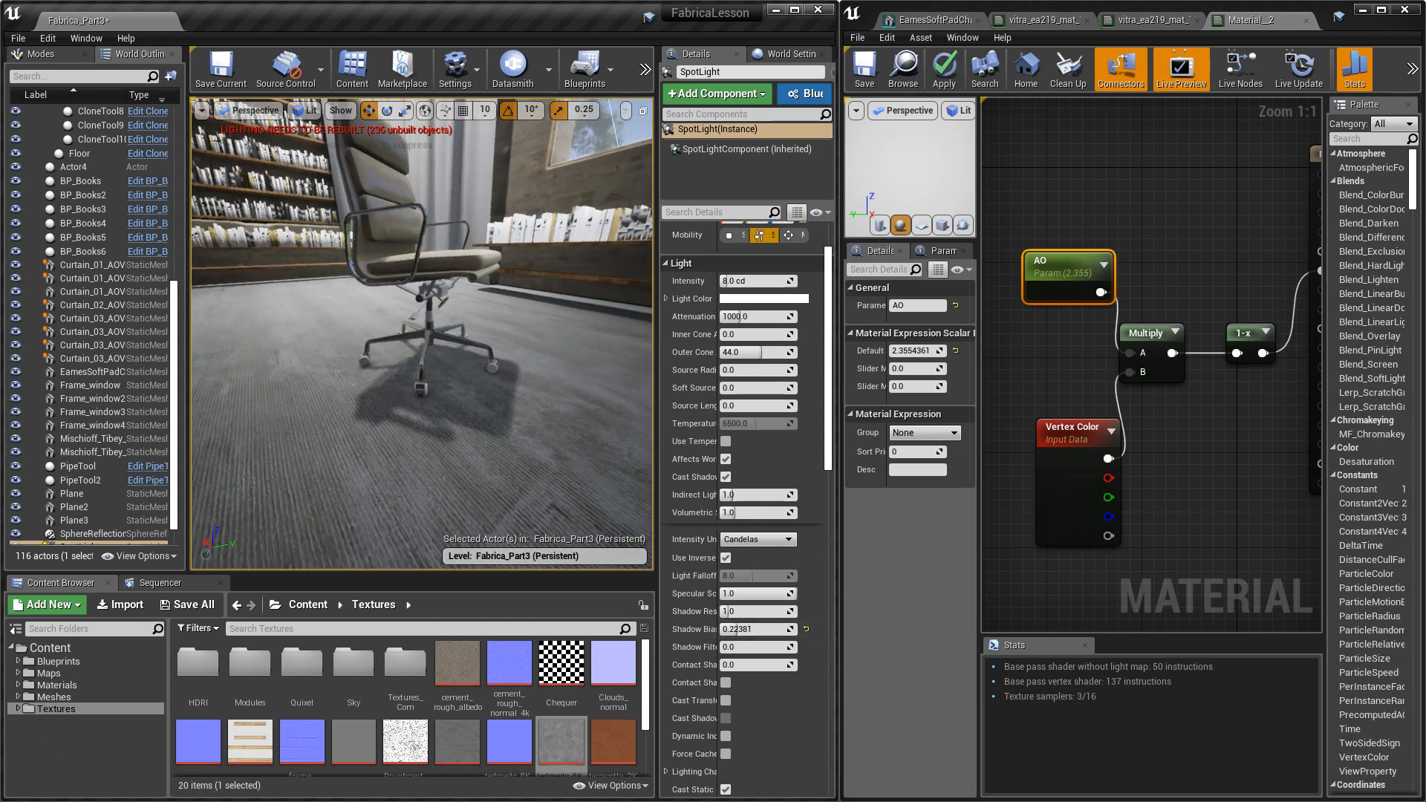
{"action": "key", "text": "w"}
{"action": "key", "text": "w"}
{"action": "key", "text": "d"}
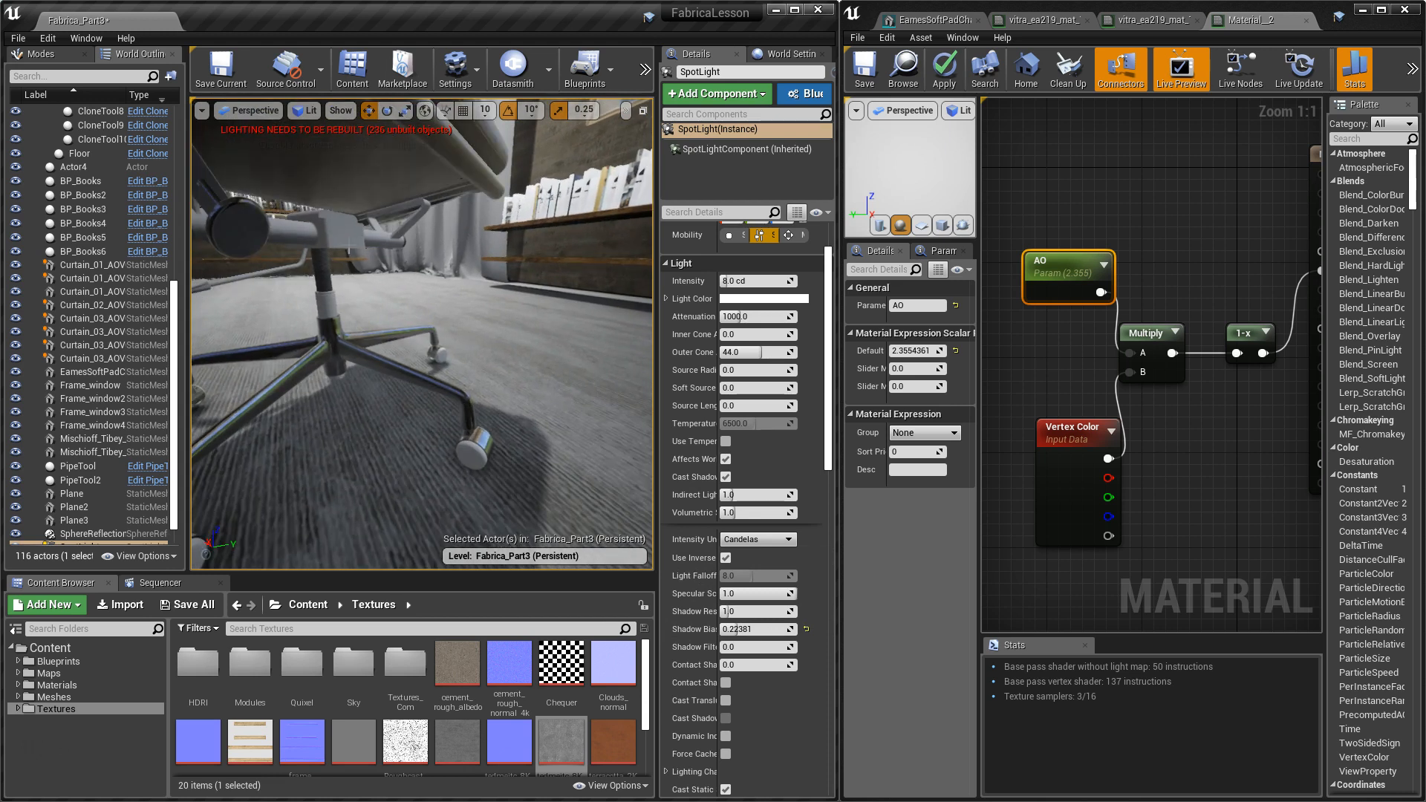
{"action": "left_click", "coordinate": [335, 253]}
{"action": "mouse_move", "coordinate": [336, 253]}
{"action": "right_mouse_down"}
{"action": "mouse_move", "coordinate": [219, 256]}
{"action": "mouse_move", "coordinate": [319, 256]}
{"action": "right_mouse_up"}
{"action": "key", "text": "d"}
{"action": "key", "text": "a"}
{"action": "key", "text": "a"}
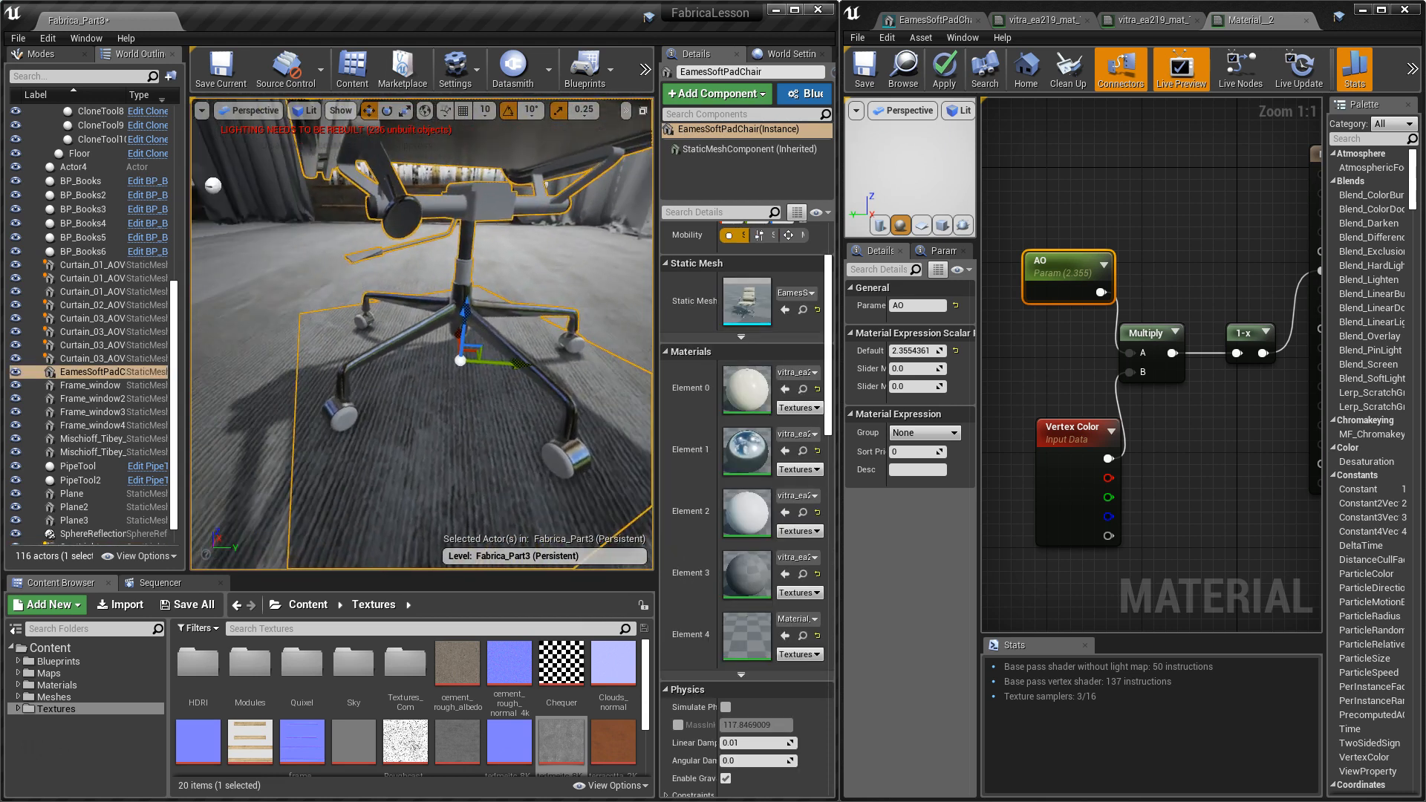
{"action": "key", "text": "s"}
{"action": "key", "text": "Escape"}
{"action": "right_click_drag", "start_coordinate": [421, 334], "coordinate": [456, 303]}
{"action": "key", "text": "a"}
{"action": "key", "text": "w"}
{"action": "key", "text": "d"}
{"action": "key", "text": "w"}
Select the chair in the level and open its Element 2 material for editing.
{"action": "left_click", "coordinate": [413, 276]}
{"action": "mouse_move", "coordinate": [413, 297]}
{"action": "left_mouse_down", "text": "alt"}
{"action": "mouse_move", "coordinate": [438, 301]}
{"action": "mouse_move", "coordinate": [404, 308]}
{"action": "left_mouse_up", "text": "alt"}
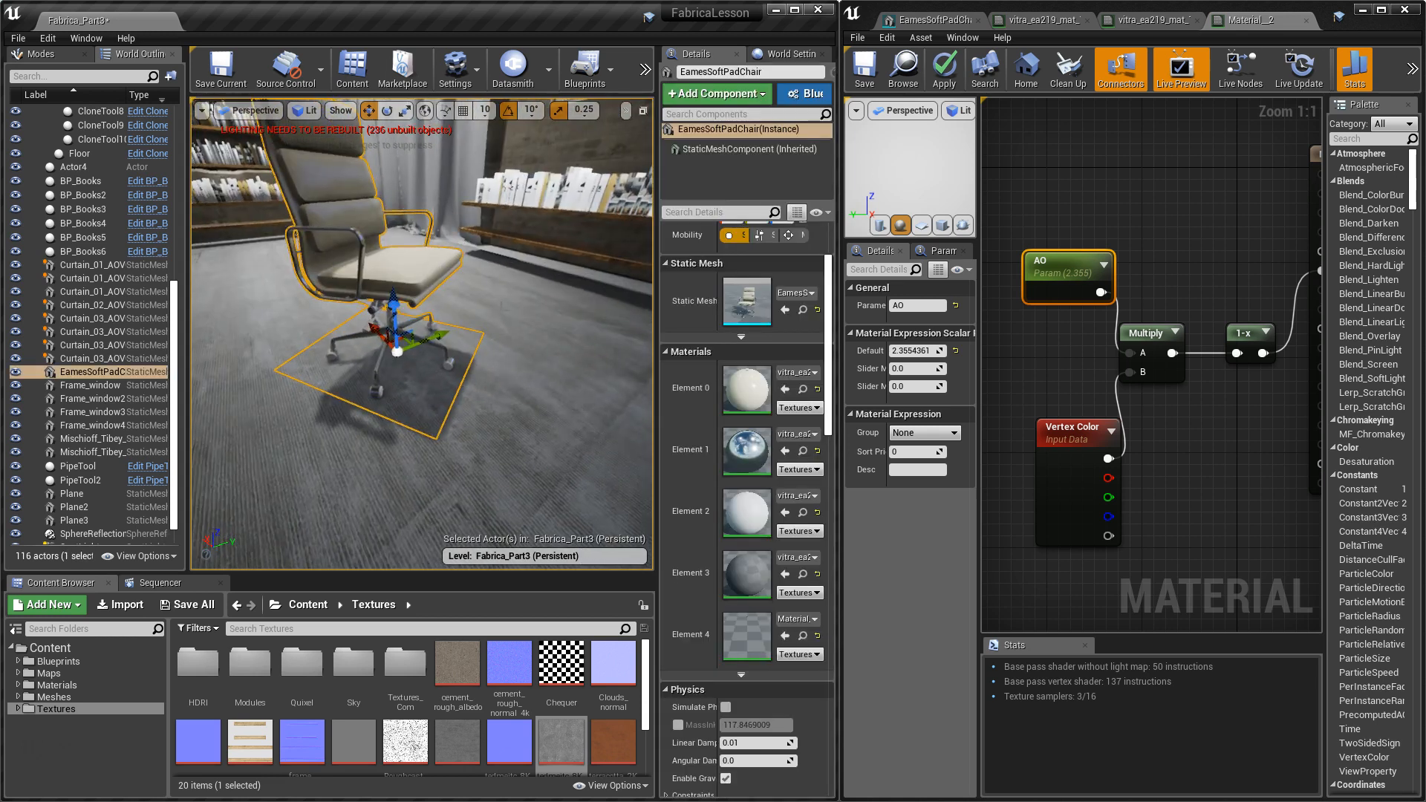
{"action": "double_click", "coordinate": [756, 513]}
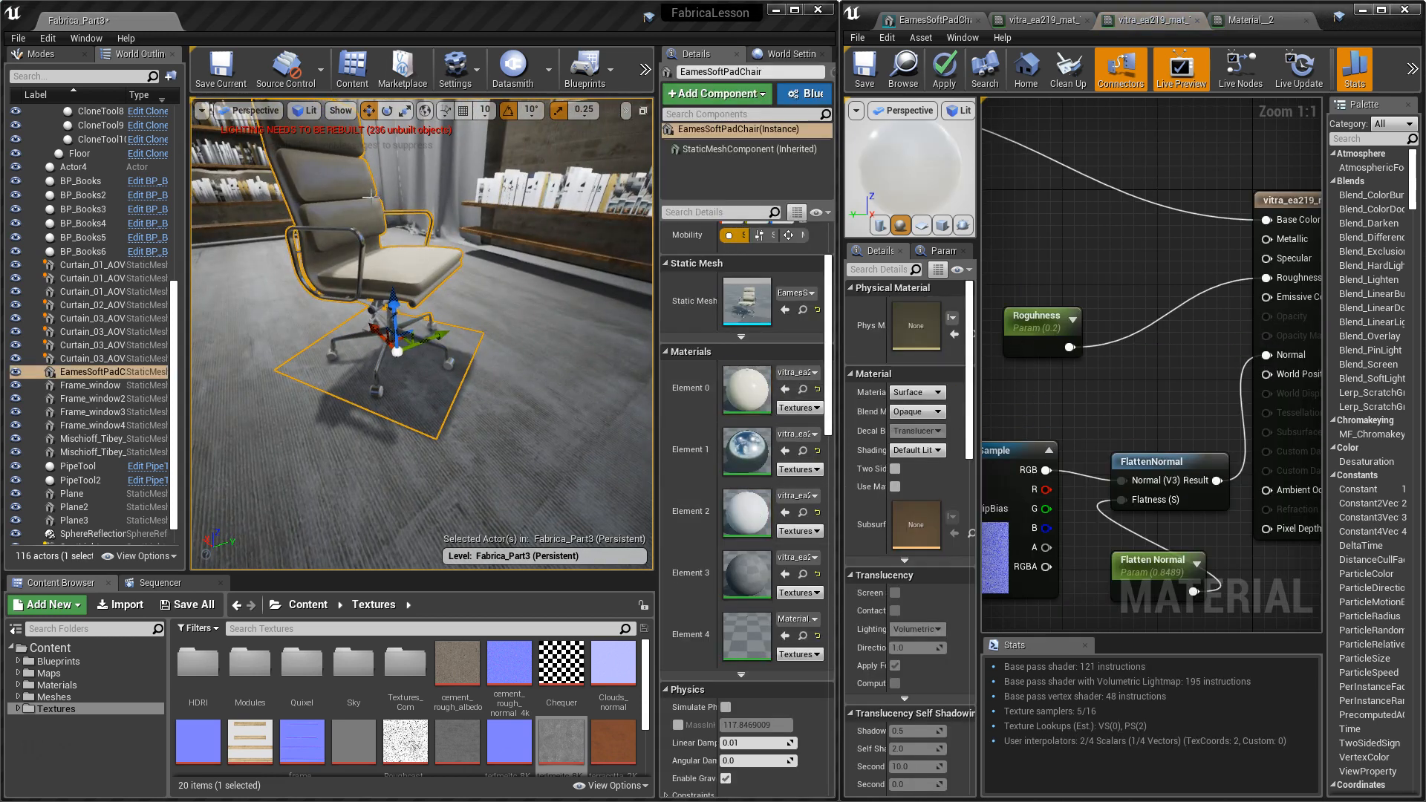
Set the Roguhness parameter's default value to 0.4 in the chair's leather material and save it.
{"action": "left_click", "coordinate": [1040, 320]}
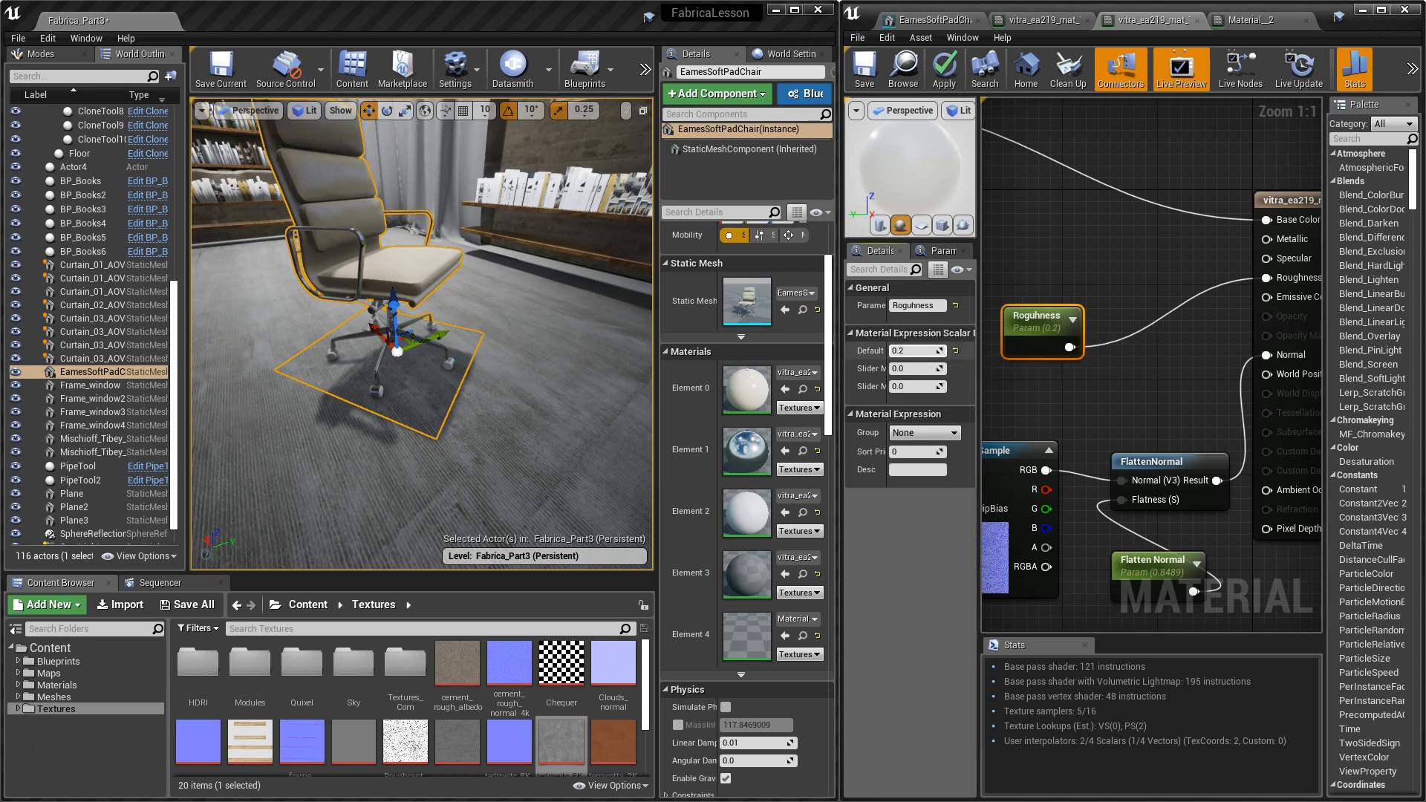
{"action": "left_click_drag", "start_coordinate": [914, 351], "coordinate": [918, 354]}
{"action": "type", "text": ".3"}
{"action": "key", "text": "Return"}
{"action": "type", "text": ".4"}
{"action": "key", "text": "Return"}
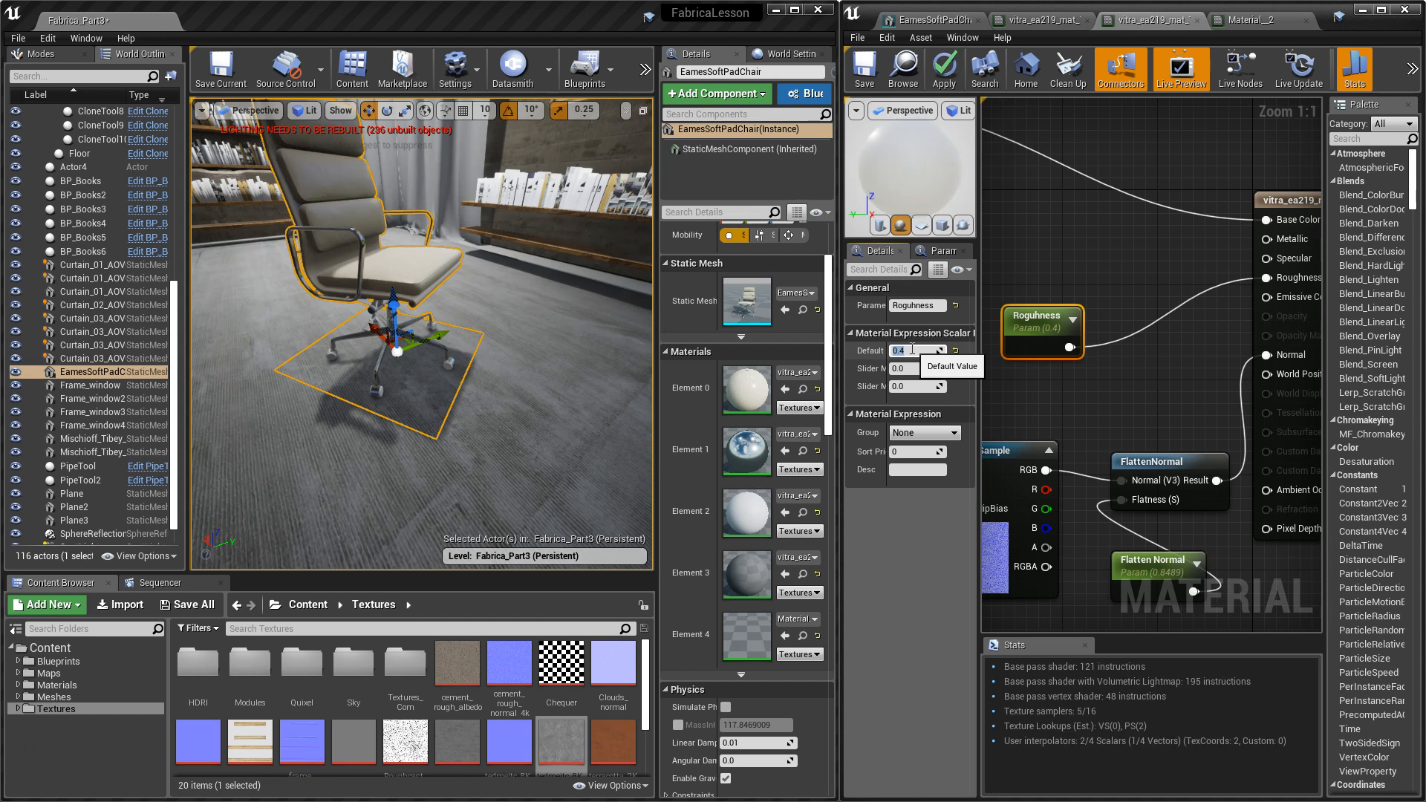
{"action": "left_click", "coordinate": [867, 81]}
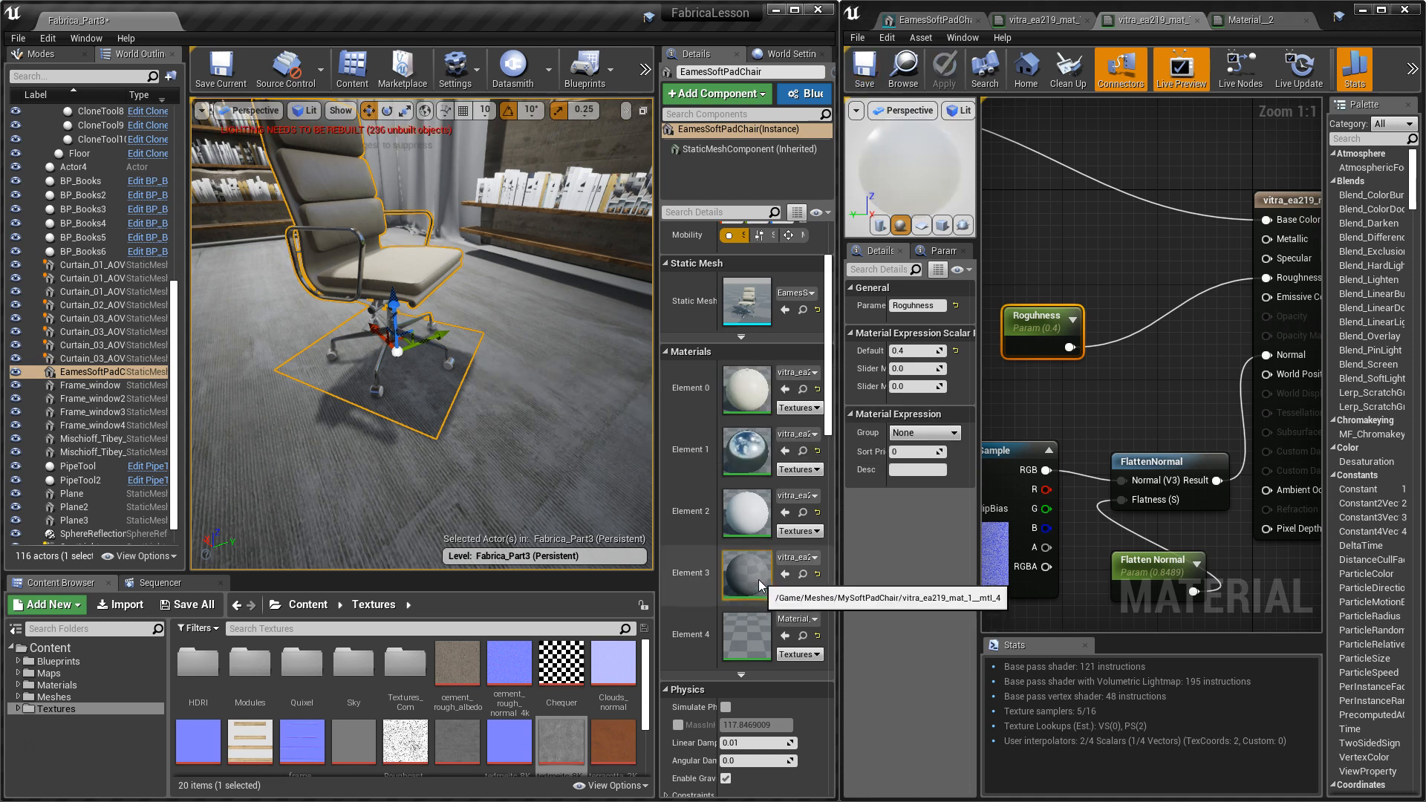
Open the chair's Element 2 material, separate its overlapping nodes, and darken the Param color to a value of about 0.026.
{"action": "double_click", "coordinate": [742, 514]}
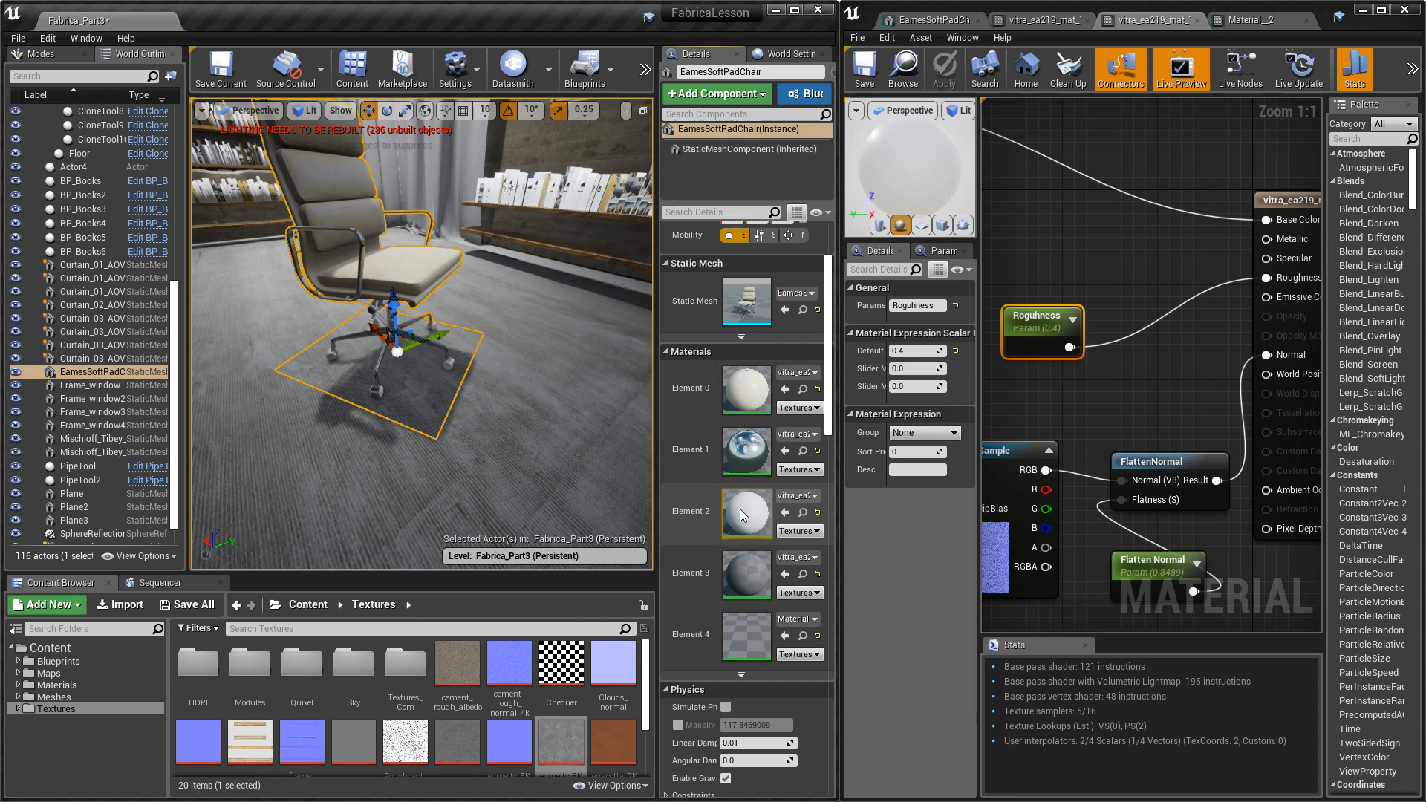
{"action": "left_click_drag", "start_coordinate": [1148, 199], "coordinate": [1206, 223]}
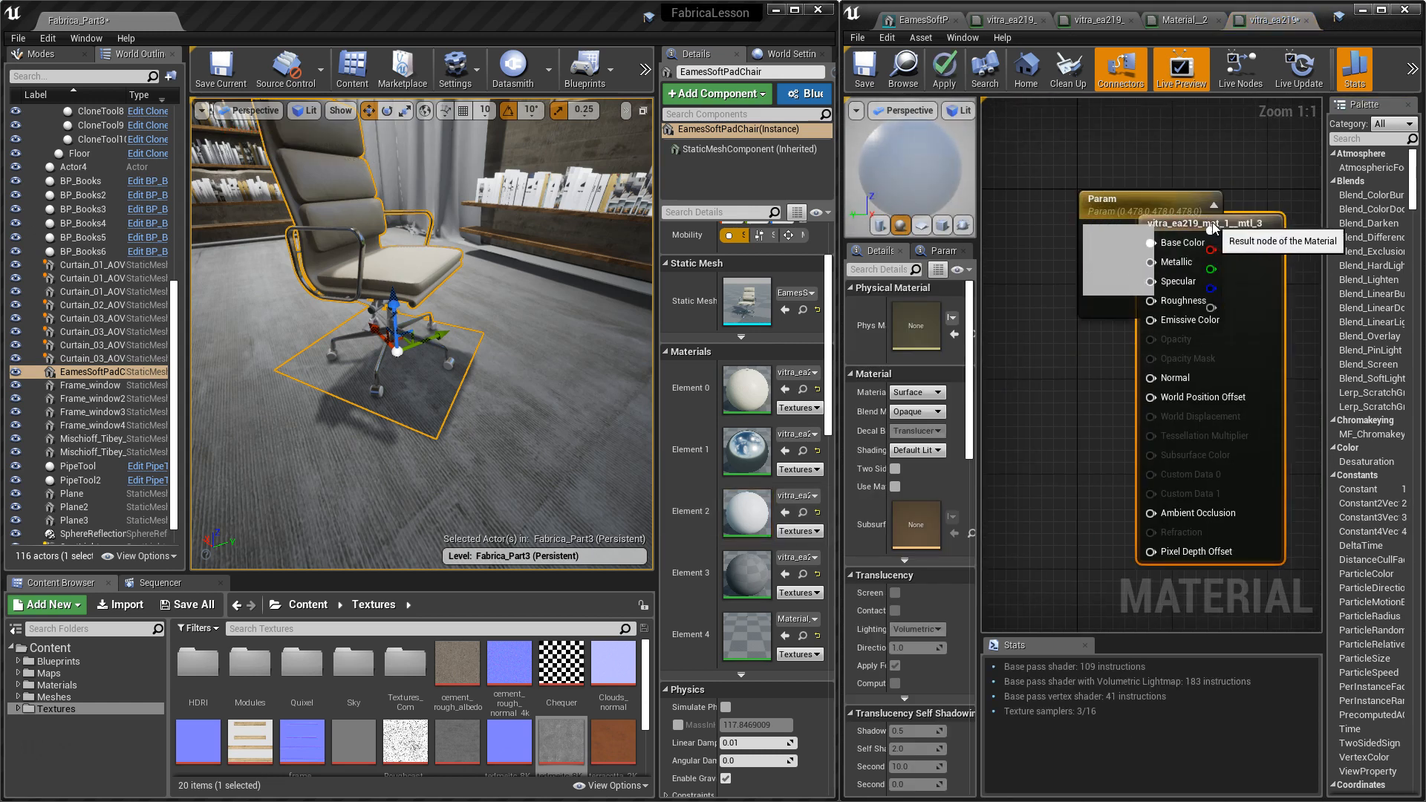
{"action": "left_click_drag", "start_coordinate": [1122, 203], "coordinate": [1037, 203]}
{"action": "double_click", "coordinate": [1040, 252]}
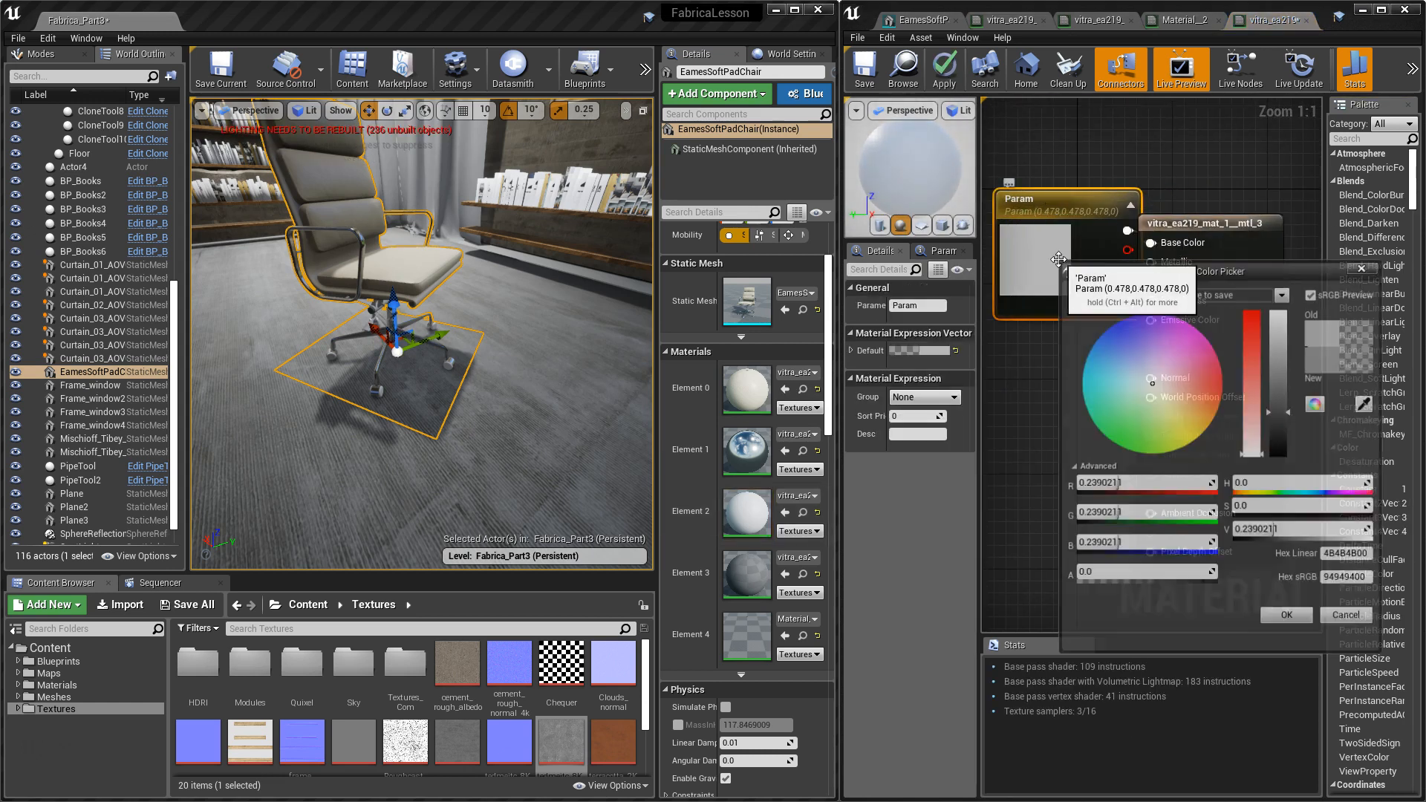
{"action": "left_click_drag", "start_coordinate": [1280, 387], "coordinate": [1282, 450]}
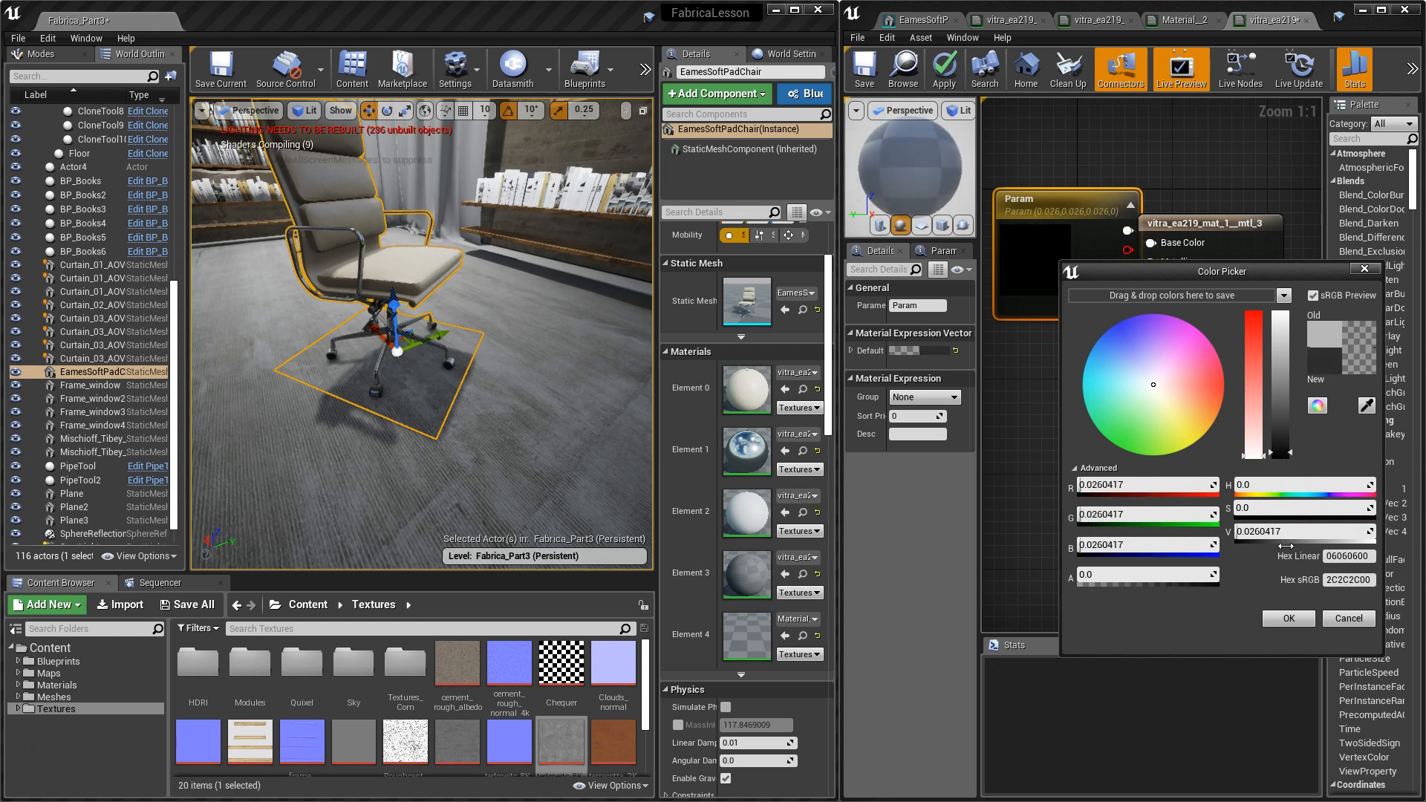
{"action": "left_click", "coordinate": [1288, 618]}
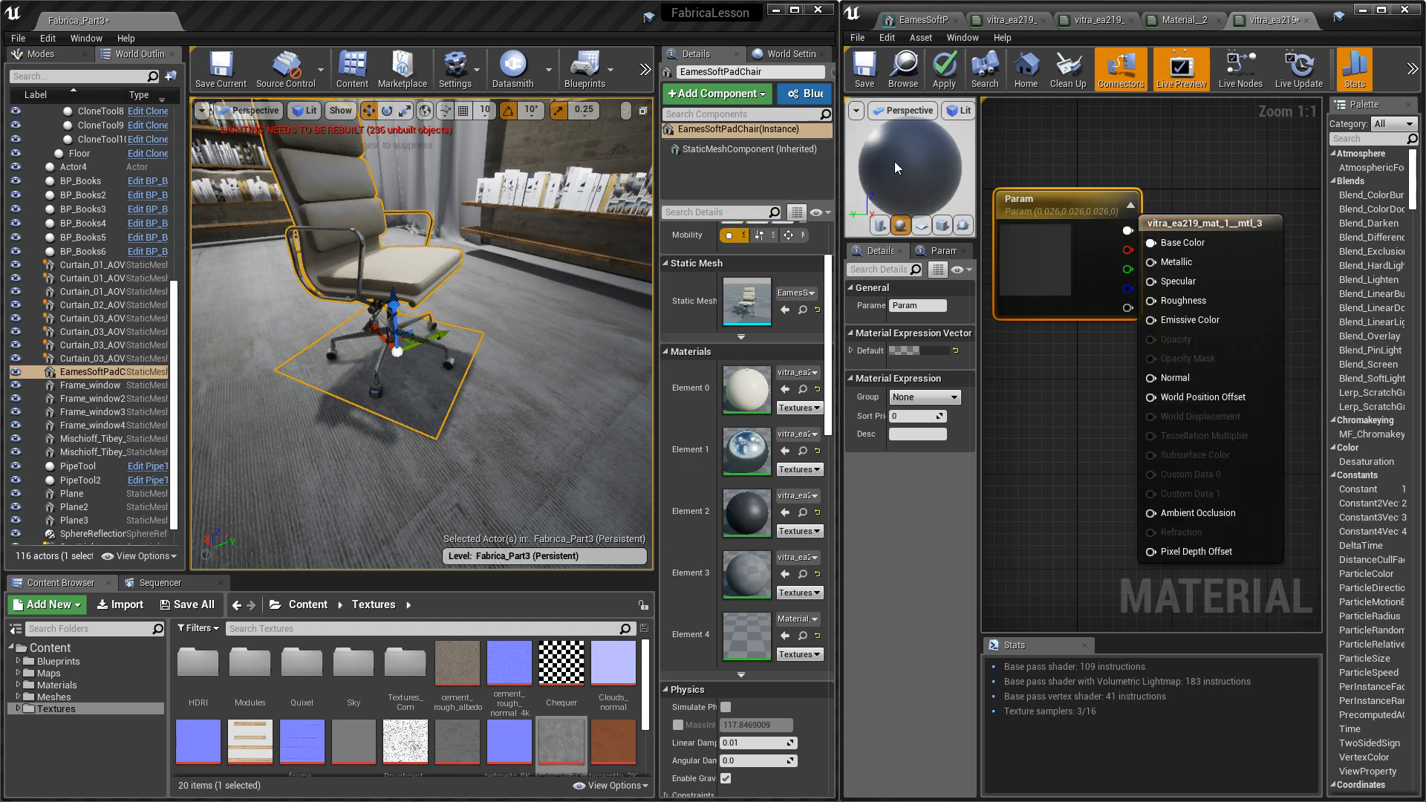
Assign the chrome material used by Element 1 to the chair's Element 3 slot.
{"action": "left_click_drag", "start_coordinate": [520, 435], "coordinate": [520, 372], "text": "alt"}
{"action": "key", "text": "w"}
{"action": "right_click_drag", "start_coordinate": [422, 334], "coordinate": [352, 361]}
{"action": "left_click_drag", "start_coordinate": [421, 334], "coordinate": [663, 312], "text": "alt"}
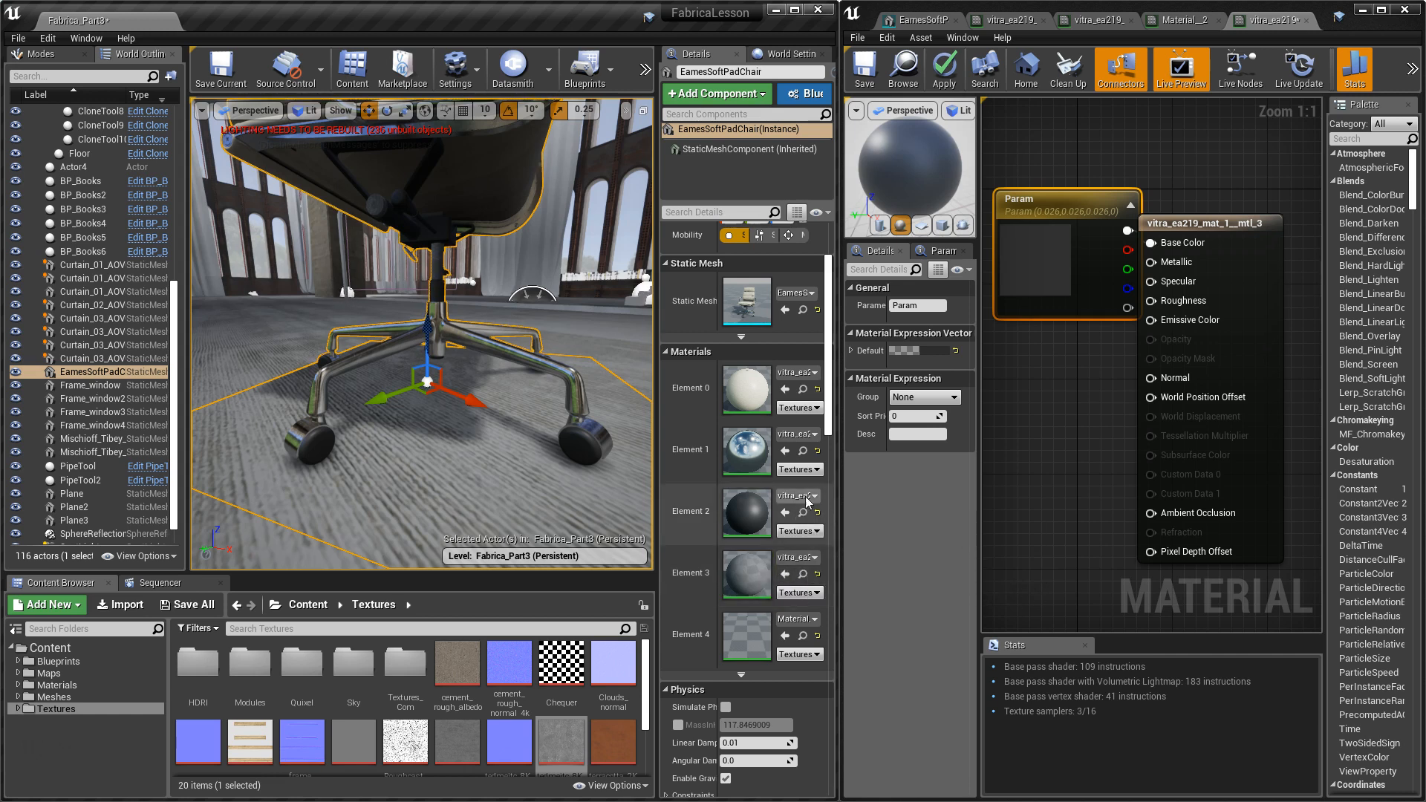
{"action": "left_click", "coordinate": [802, 451]}
{"action": "left_click", "coordinate": [785, 574]}
{"action": "left_click_drag", "start_coordinate": [520, 438], "coordinate": [520, 449], "text": "alt"}
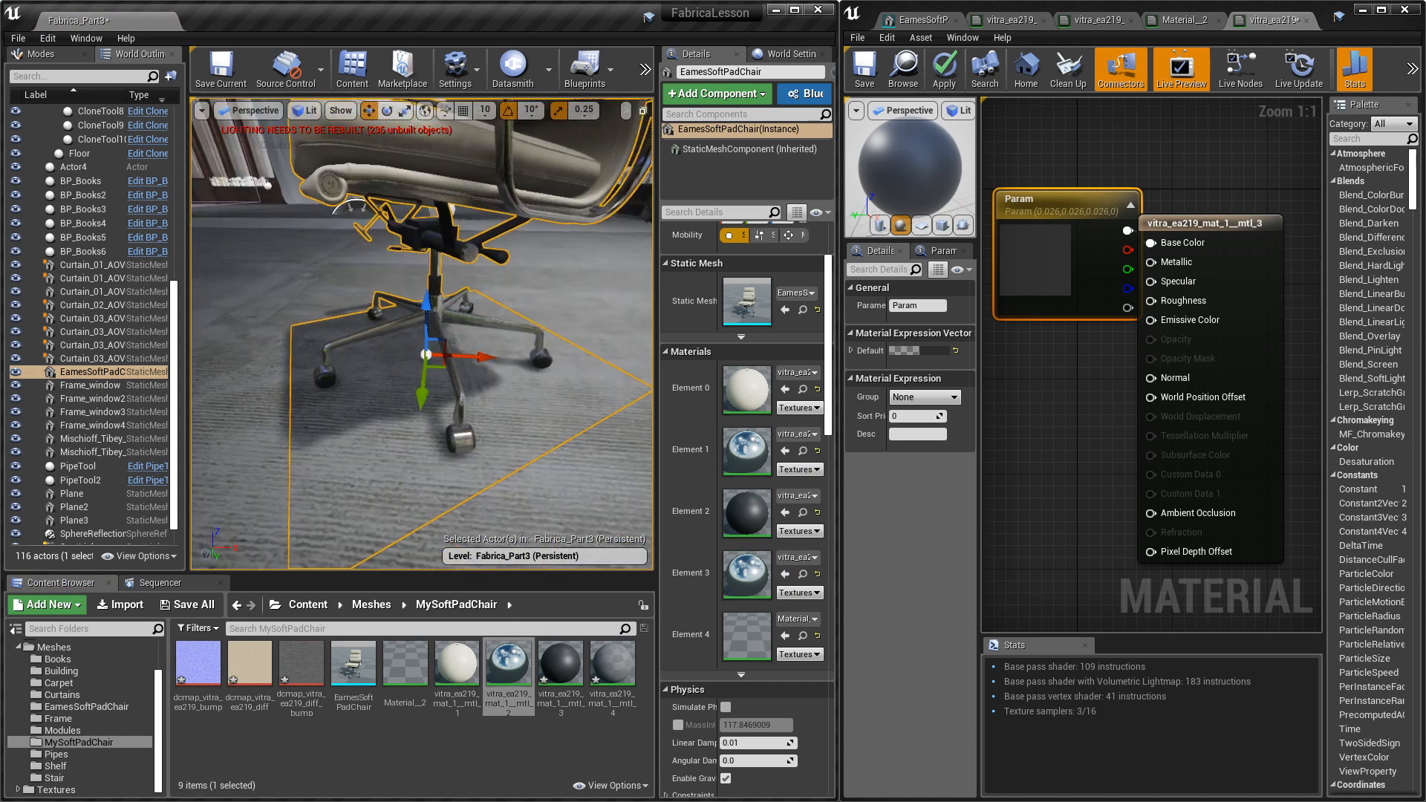
Deselect the chair and examine its base, casters and seat up close in the full-screen viewport.
{"action": "key", "text": "Escape"}
{"action": "right_click_drag", "start_coordinate": [422, 334], "coordinate": [505, 312]}
{"action": "right_click_drag", "start_coordinate": [531, 393], "coordinate": [509, 400]}
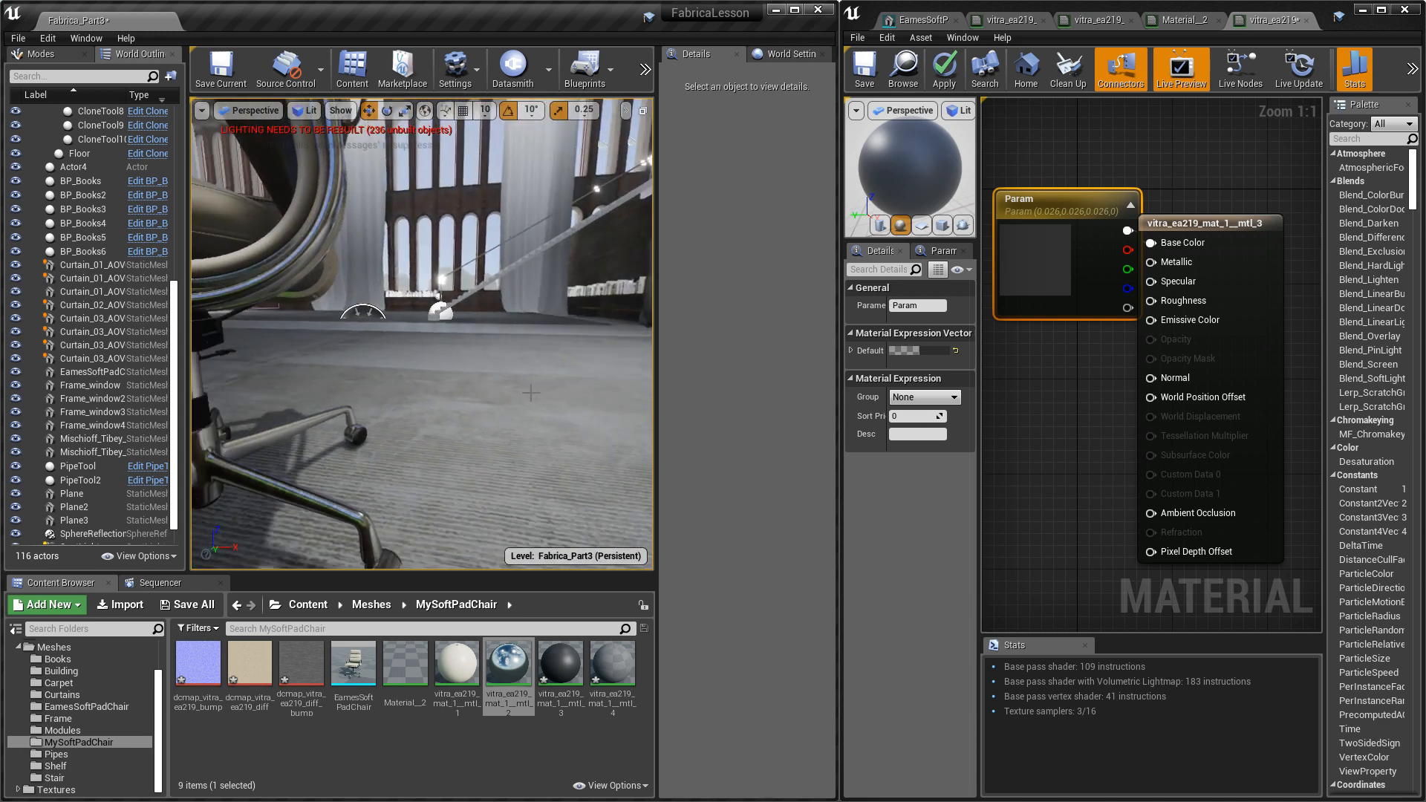
{"action": "key", "text": "F11"}
{"action": "right_click_drag", "start_coordinate": [443, 369], "coordinate": [382, 405]}
{"action": "mouse_move", "coordinate": [382, 405]}
{"action": "left_mouse_down"}
{"action": "mouse_move", "coordinate": [398, 318]}
{"action": "mouse_move", "coordinate": [401, 387]}
{"action": "left_mouse_up"}
{"action": "right_click_drag", "start_coordinate": [401, 386], "coordinate": [512, 450]}
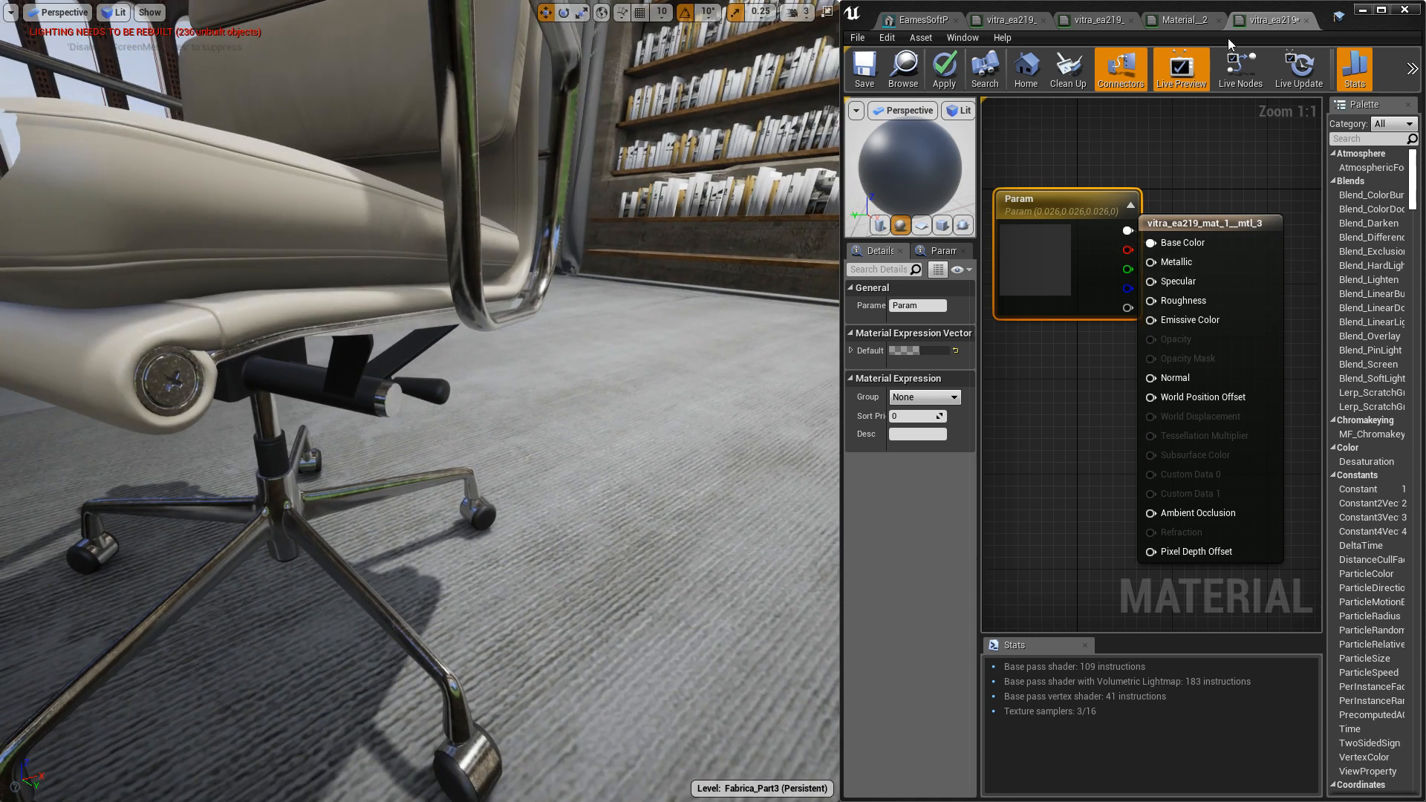
Review the node graphs of Material__2 and the other open chair materials, and look over the chair in the level.
{"action": "left_click", "coordinate": [1206, 28]}
{"action": "right_click_drag", "start_coordinate": [1177, 210], "coordinate": [1064, 192]}
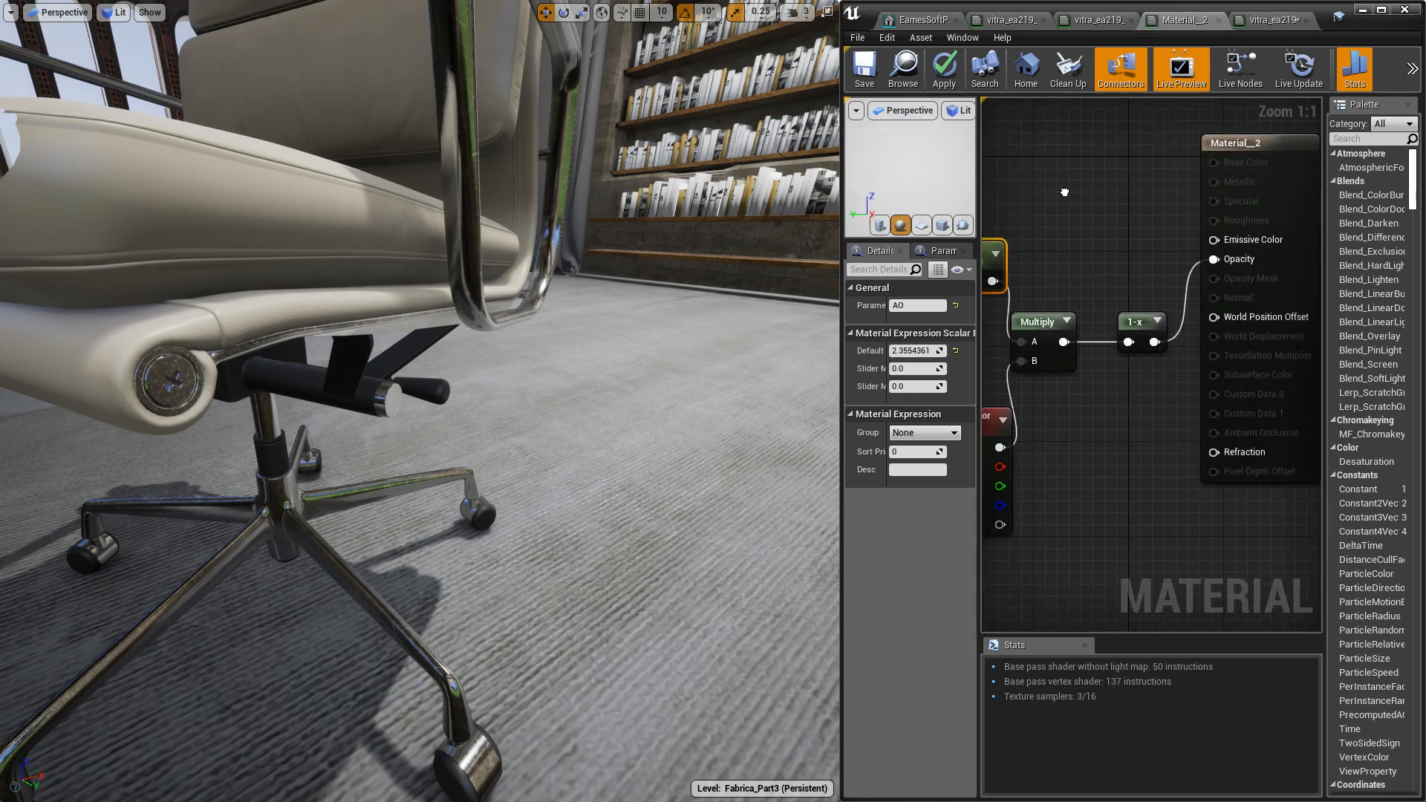
{"action": "left_click", "coordinate": [1098, 20]}
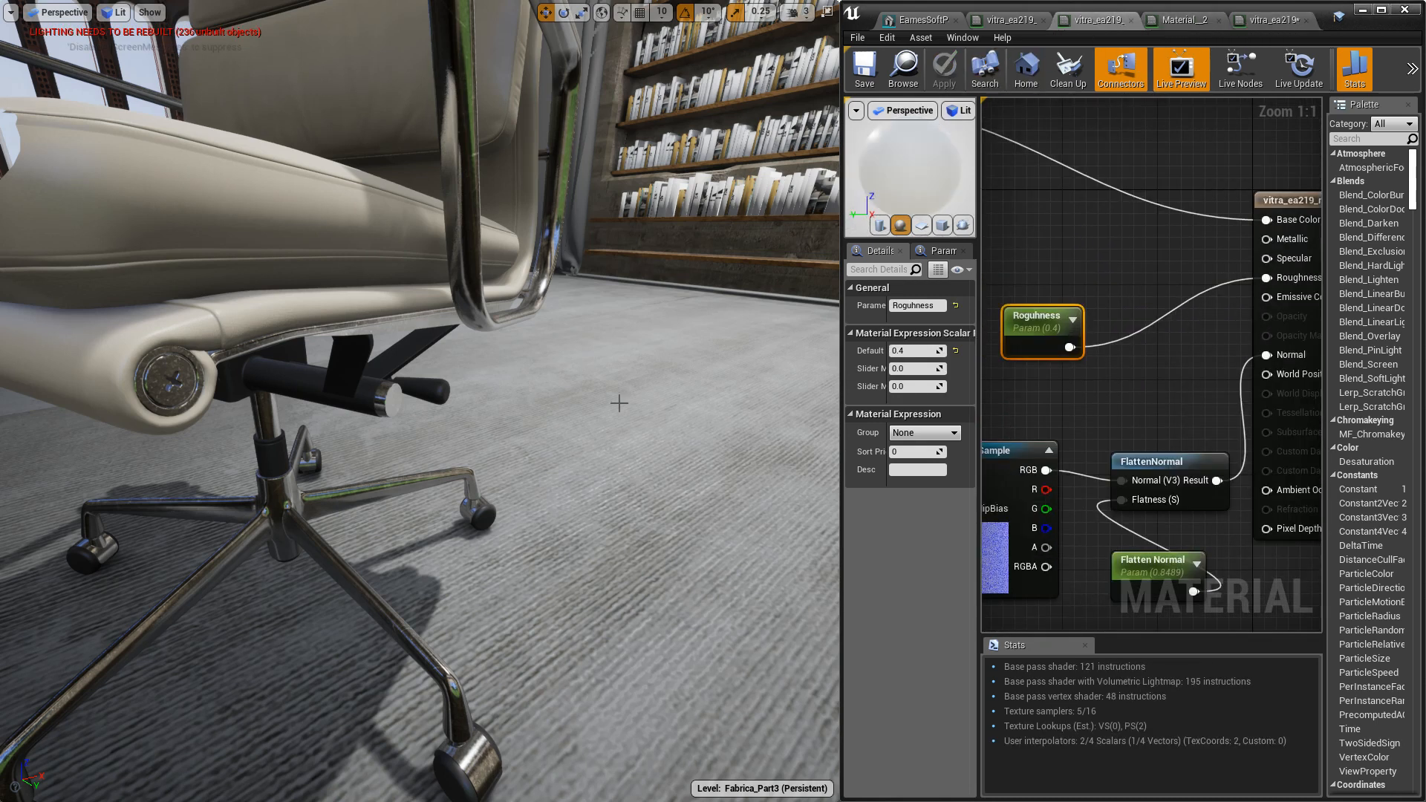
{"action": "right_click_drag", "start_coordinate": [1098, 273], "coordinate": [1167, 319]}
{"action": "left_click", "coordinate": [1021, 24]}
{"action": "right_click_drag", "start_coordinate": [700, 341], "coordinate": [599, 415]}
{"action": "right_click_drag", "start_coordinate": [401, 401], "coordinate": [426, 355]}
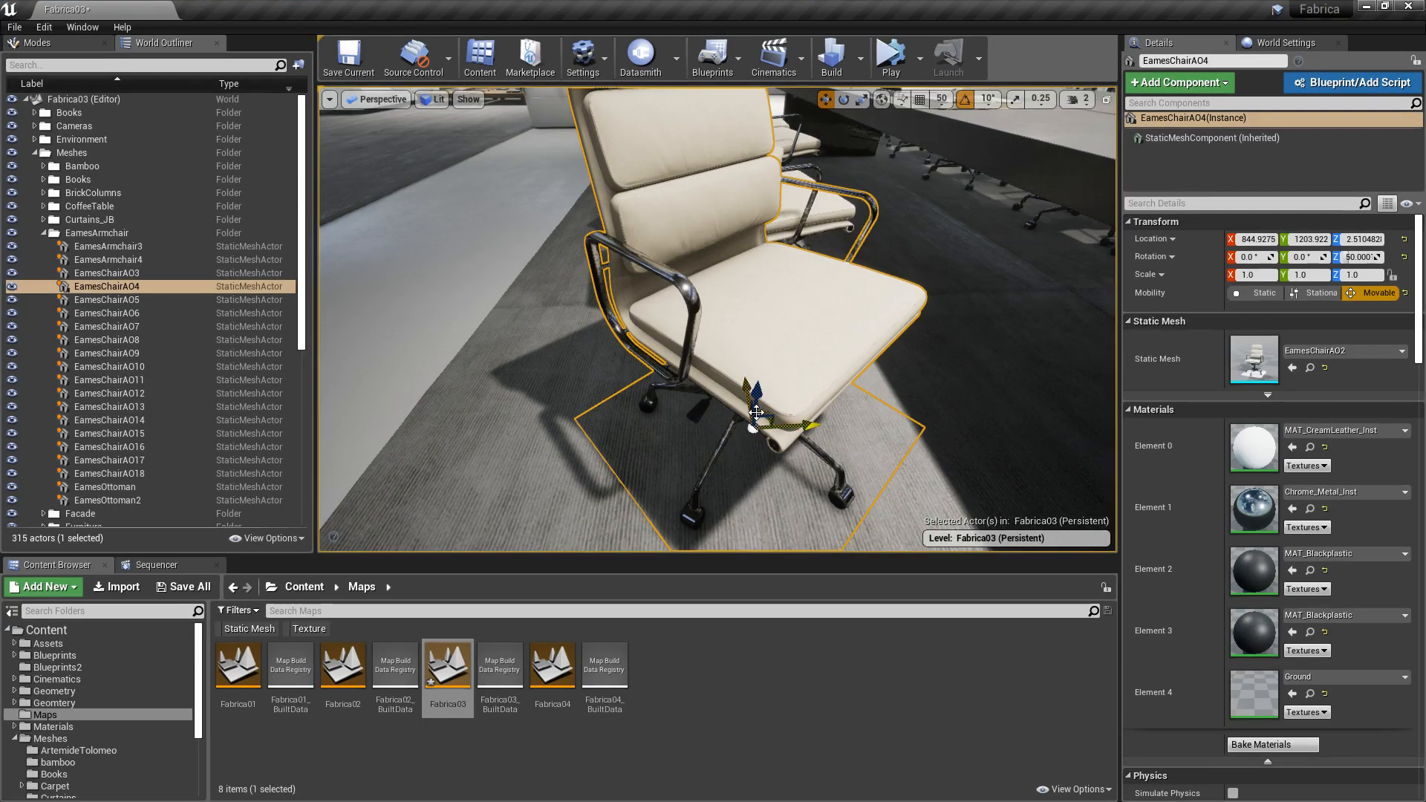
Deselect the raised chair copy, undo the deselection, and delete the duplicate EamesChairAO19 from the Fabrica03 level.
{"action": "key", "text": "Escape"}
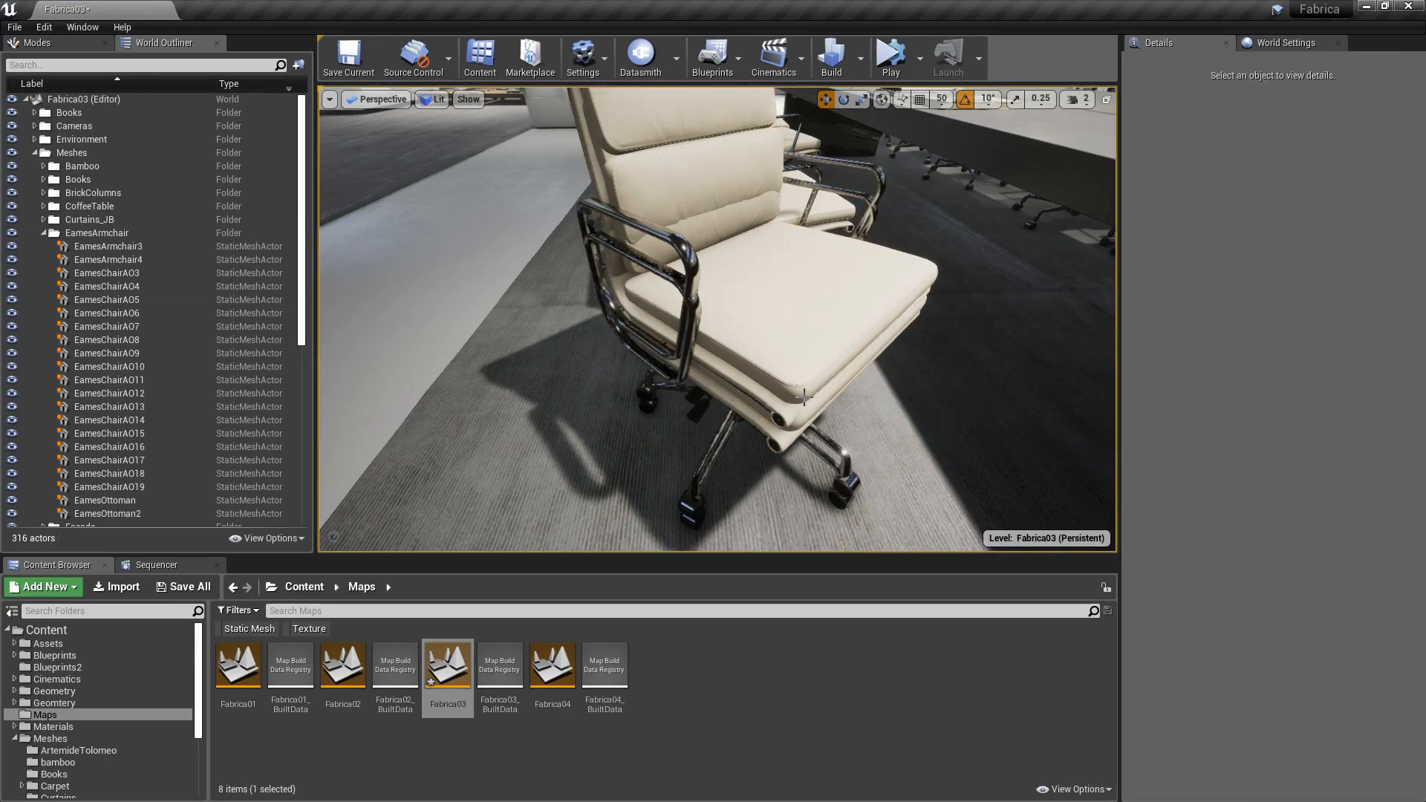
{"action": "key", "text": "ctrl+z"}
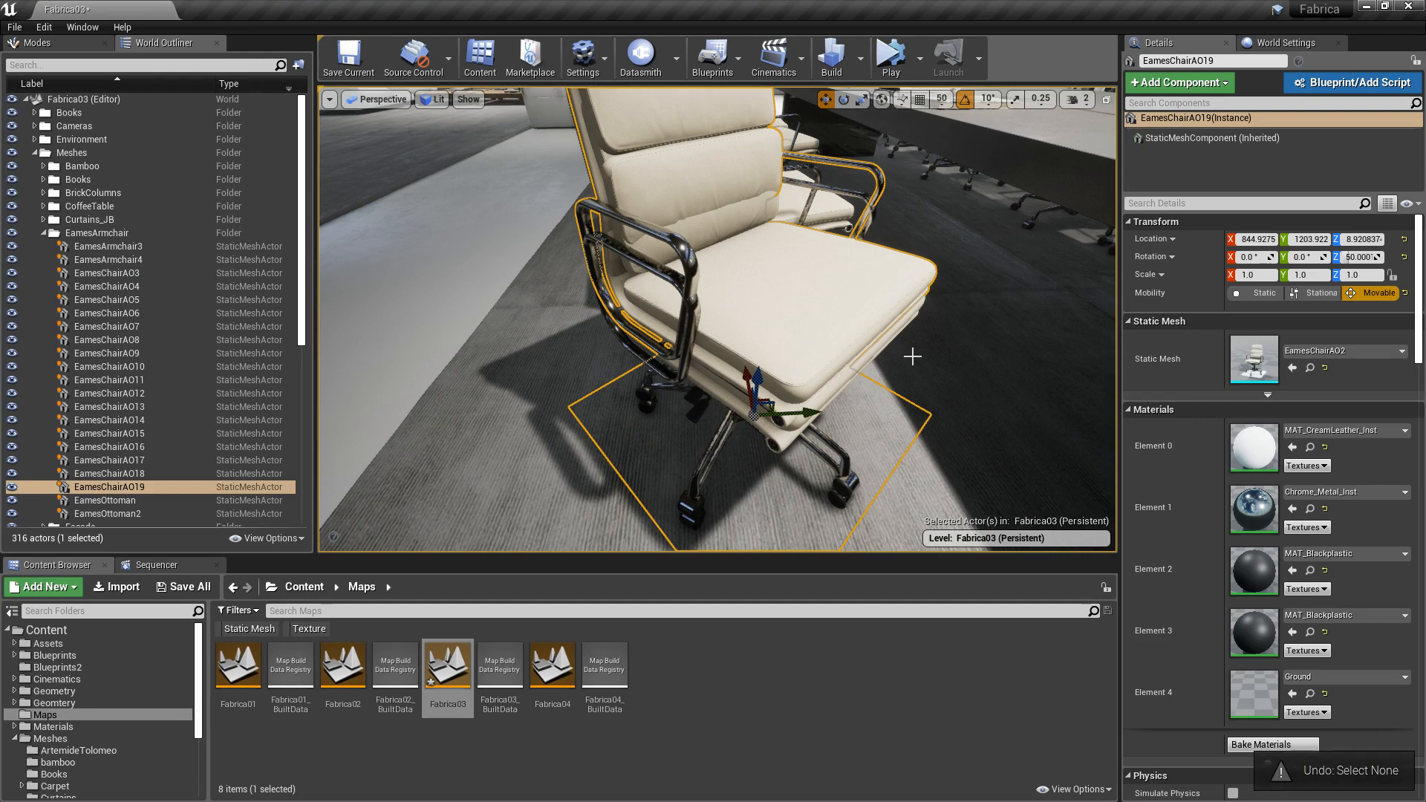
{"action": "key", "text": "Delete"}
Select the artemide_tolomeo1 lamp on the long table and examine it together with the surrounding chairs and table.
{"action": "right_click_drag", "start_coordinate": [939, 357], "coordinate": [923, 407]}
{"action": "key", "text": "w"}
{"action": "left_click", "coordinate": [867, 473]}
{"action": "right_click_drag", "start_coordinate": [867, 473], "coordinate": [867, 473]}
{"action": "key", "text": "w"}
{"action": "mouse_move", "coordinate": [582, 407]}
{"action": "middle_mouse_down"}
{"action": "mouse_move", "coordinate": [568, 446]}
{"action": "mouse_move", "coordinate": [520, 487]}
{"action": "mouse_move", "coordinate": [486, 453]}
{"action": "mouse_move", "coordinate": [461, 334]}
{"action": "mouse_move", "coordinate": [586, 425]}
{"action": "middle_mouse_up"}
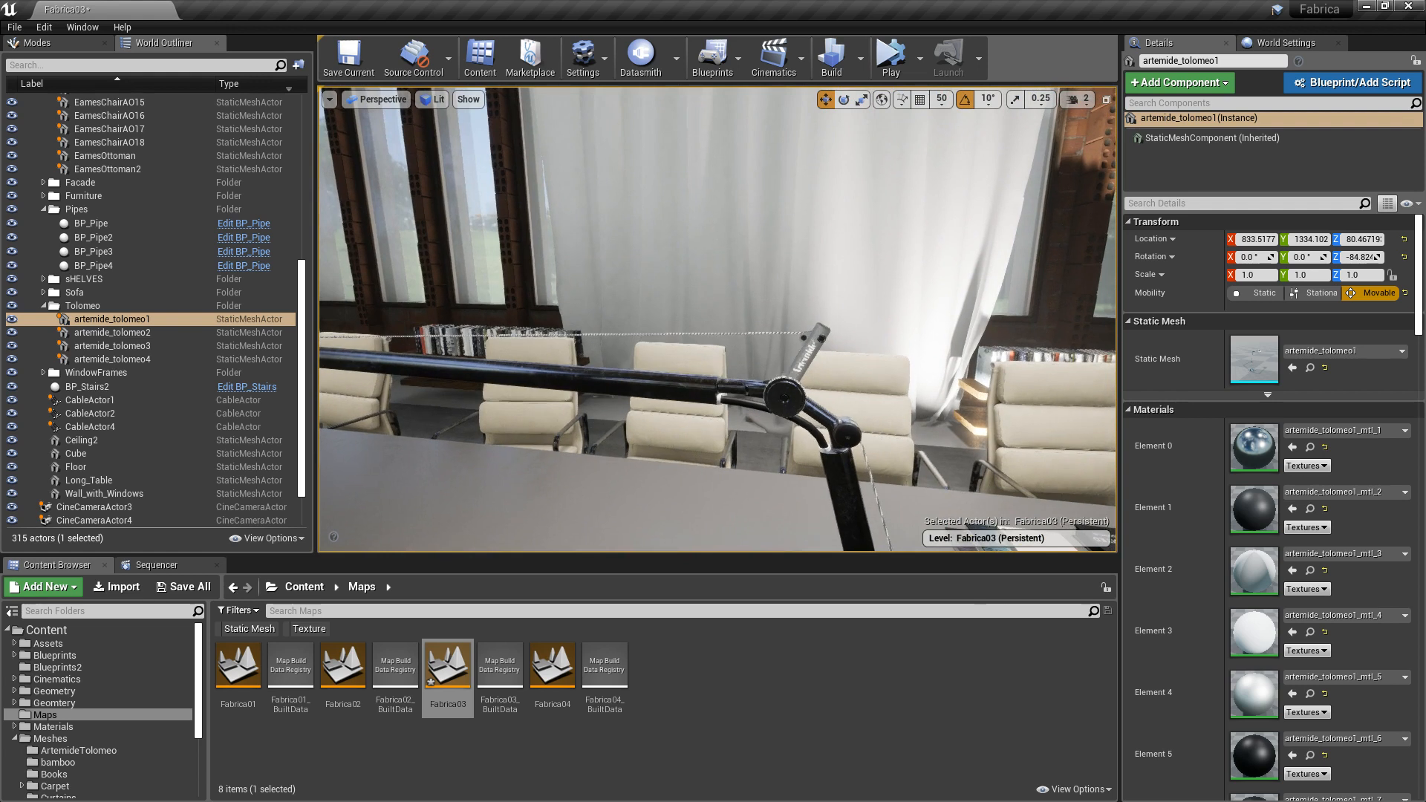
{"action": "key", "text": "s"}
{"action": "right_click_drag", "start_coordinate": [717, 319], "coordinate": [627, 372]}
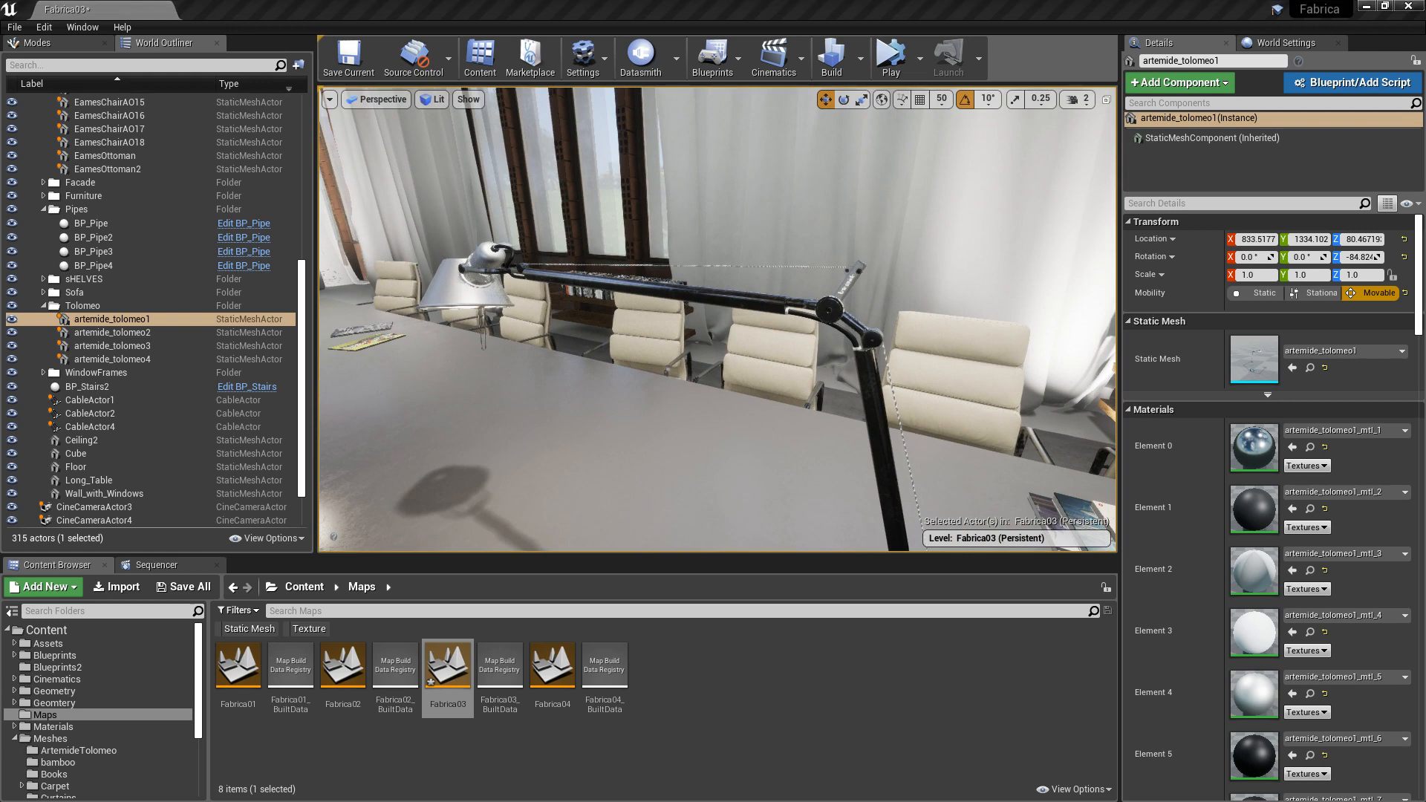
{"action": "right_click_drag", "start_coordinate": [519, 446], "coordinate": [367, 468]}
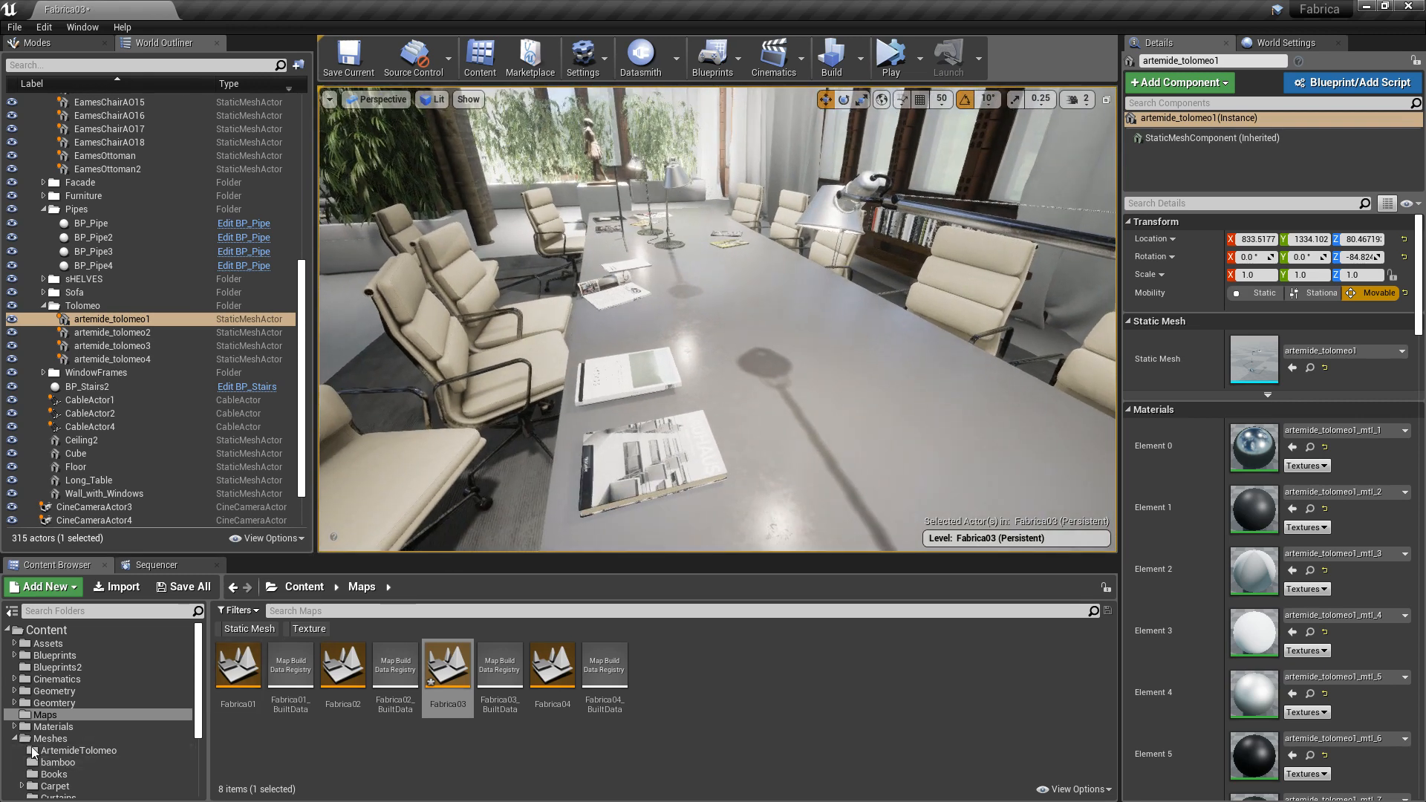